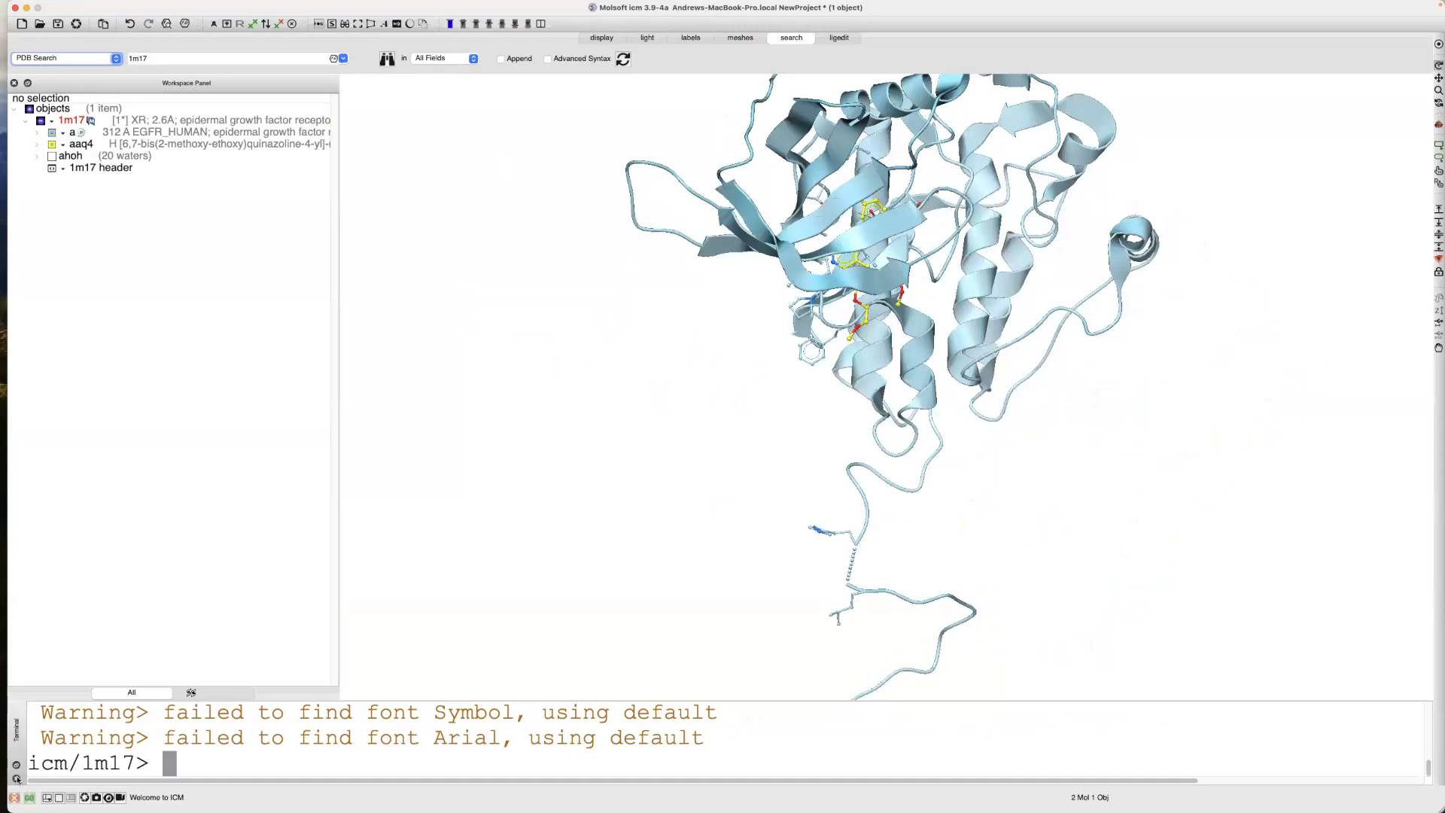
Hide the command terminal, then switch the display of the EGFR_HUMAN protein chain off and back on
click(17, 780)
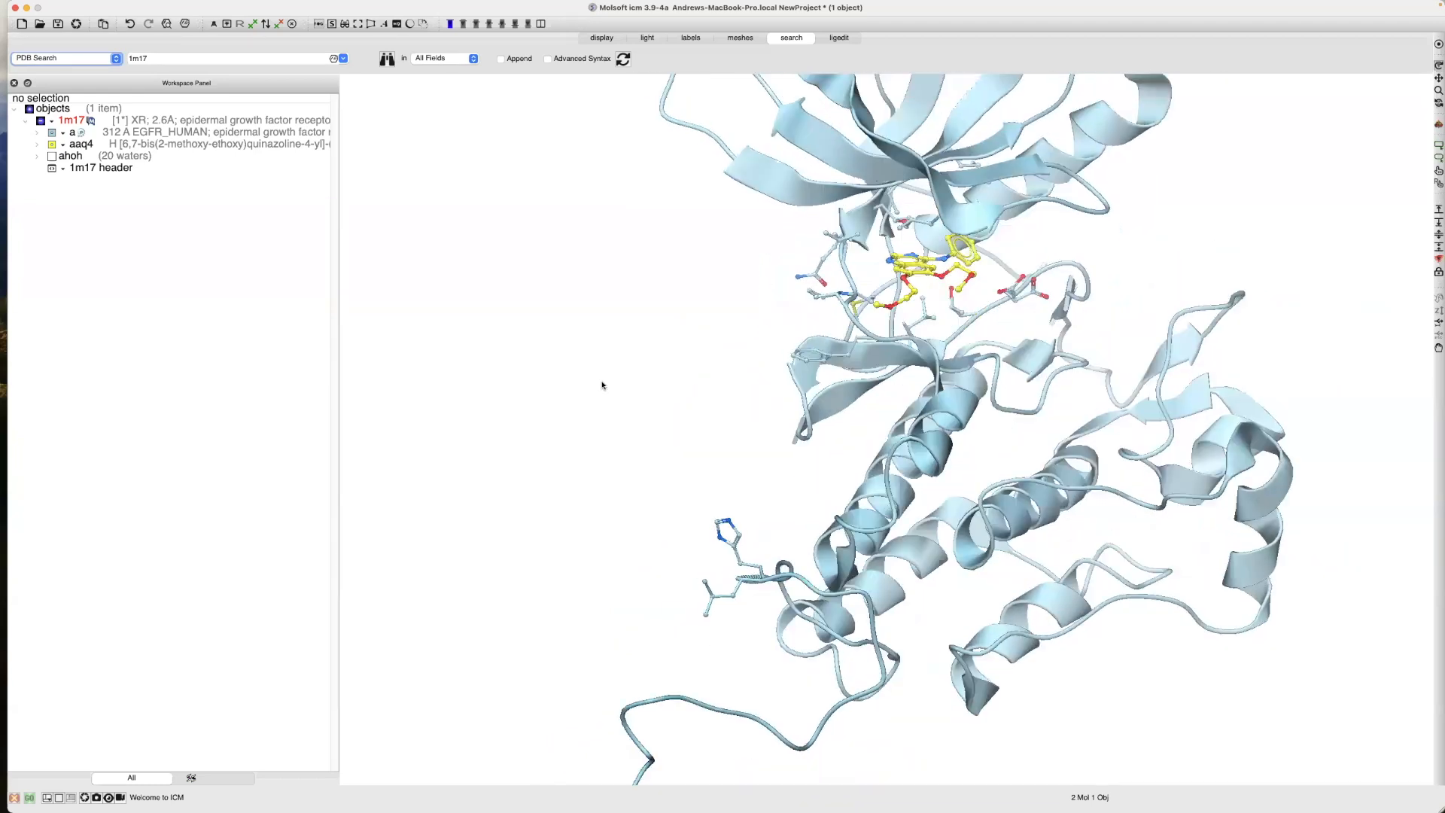
drag(579, 417, 497, 412)
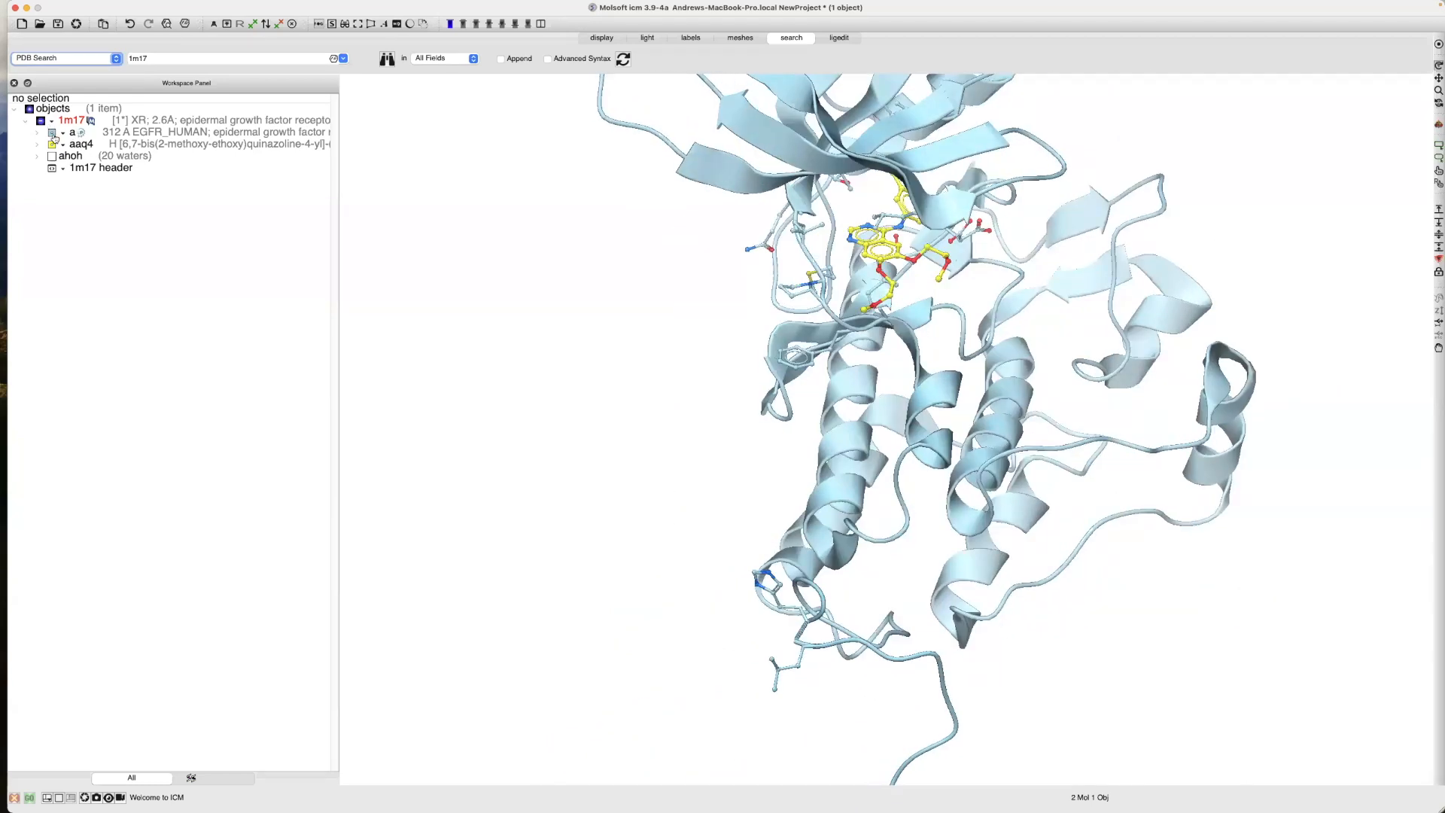
click(53, 133)
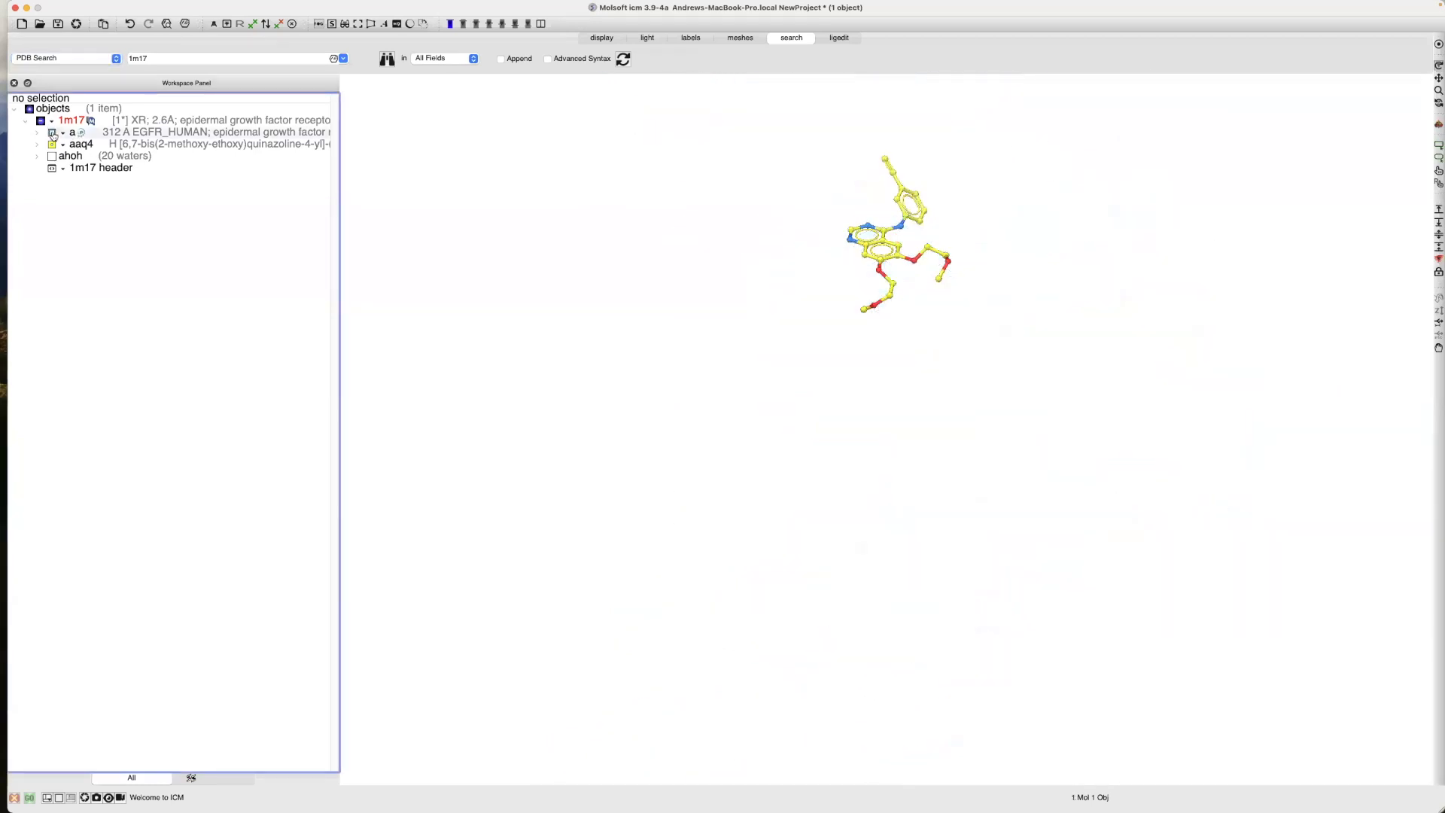
click(52, 133)
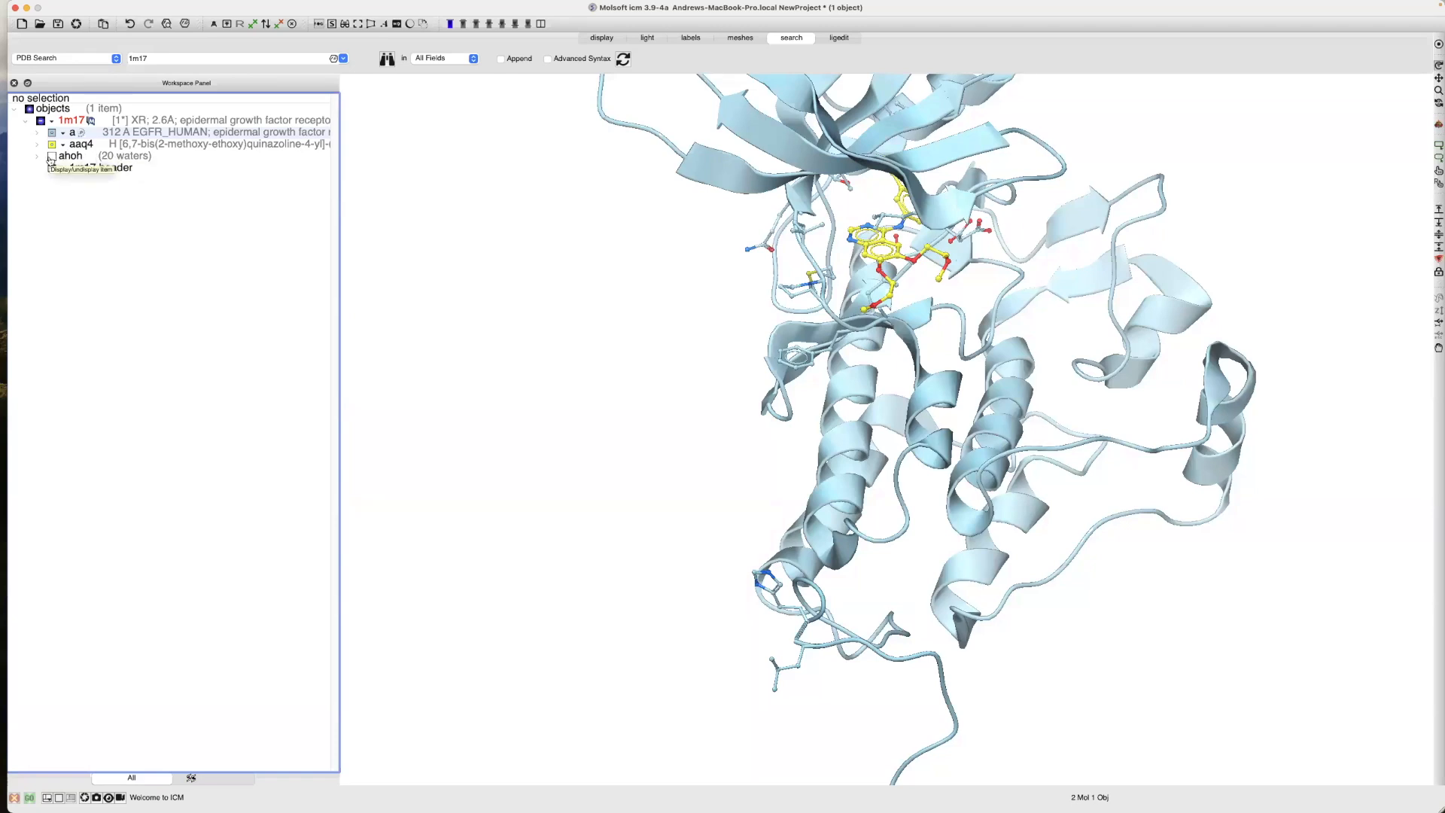
Display the crystal waters of 1m17 and bring the ligand binding site into close view
click(51, 156)
drag(360, 348, 414, 252)
middle_drag(523, 362, 399, 629)
drag(731, 450, 714, 332)
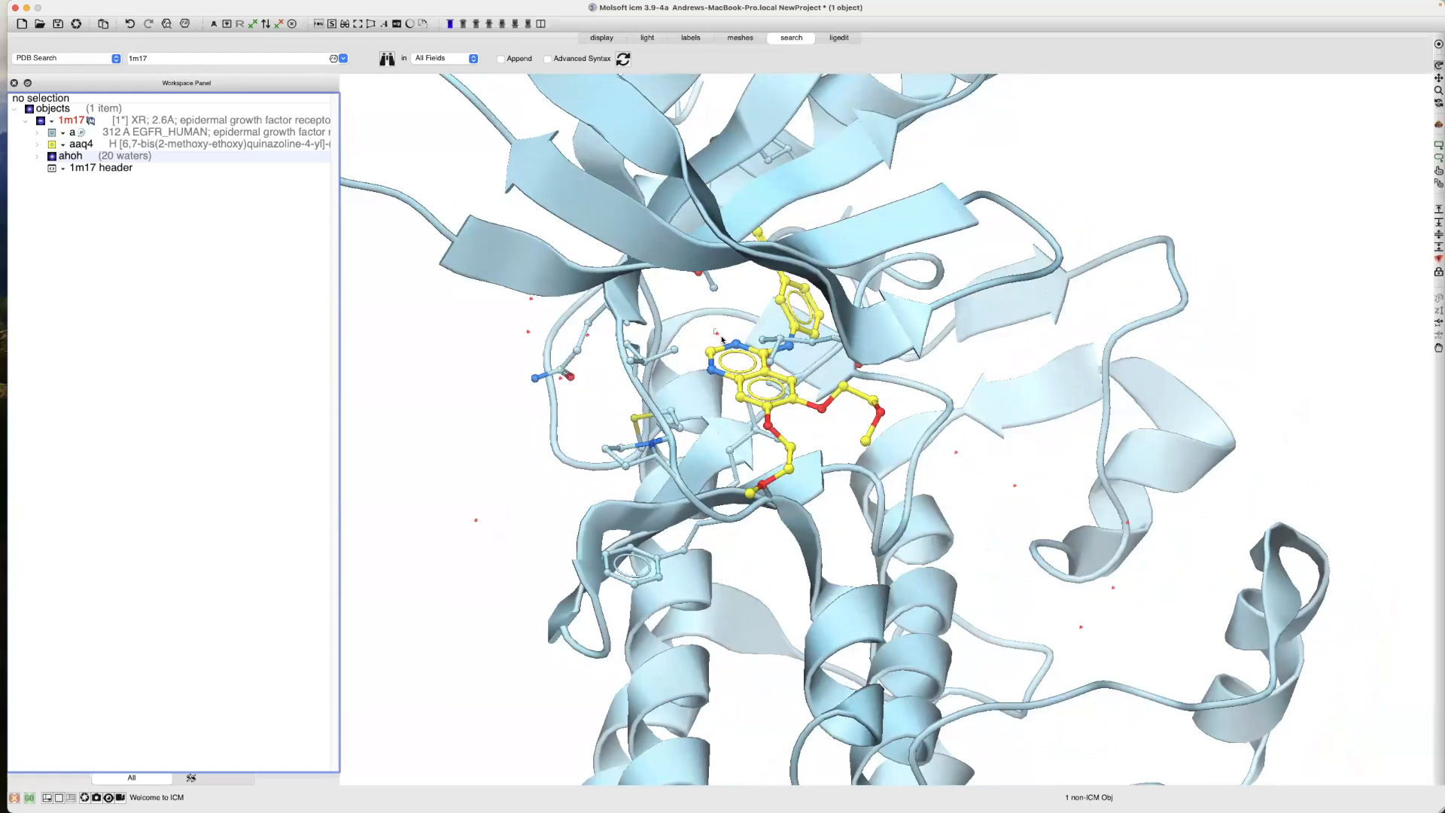
Show the water molecule beside the ligand's quinazoline ring as a space-filling sphere and inspect its position
click(720, 336)
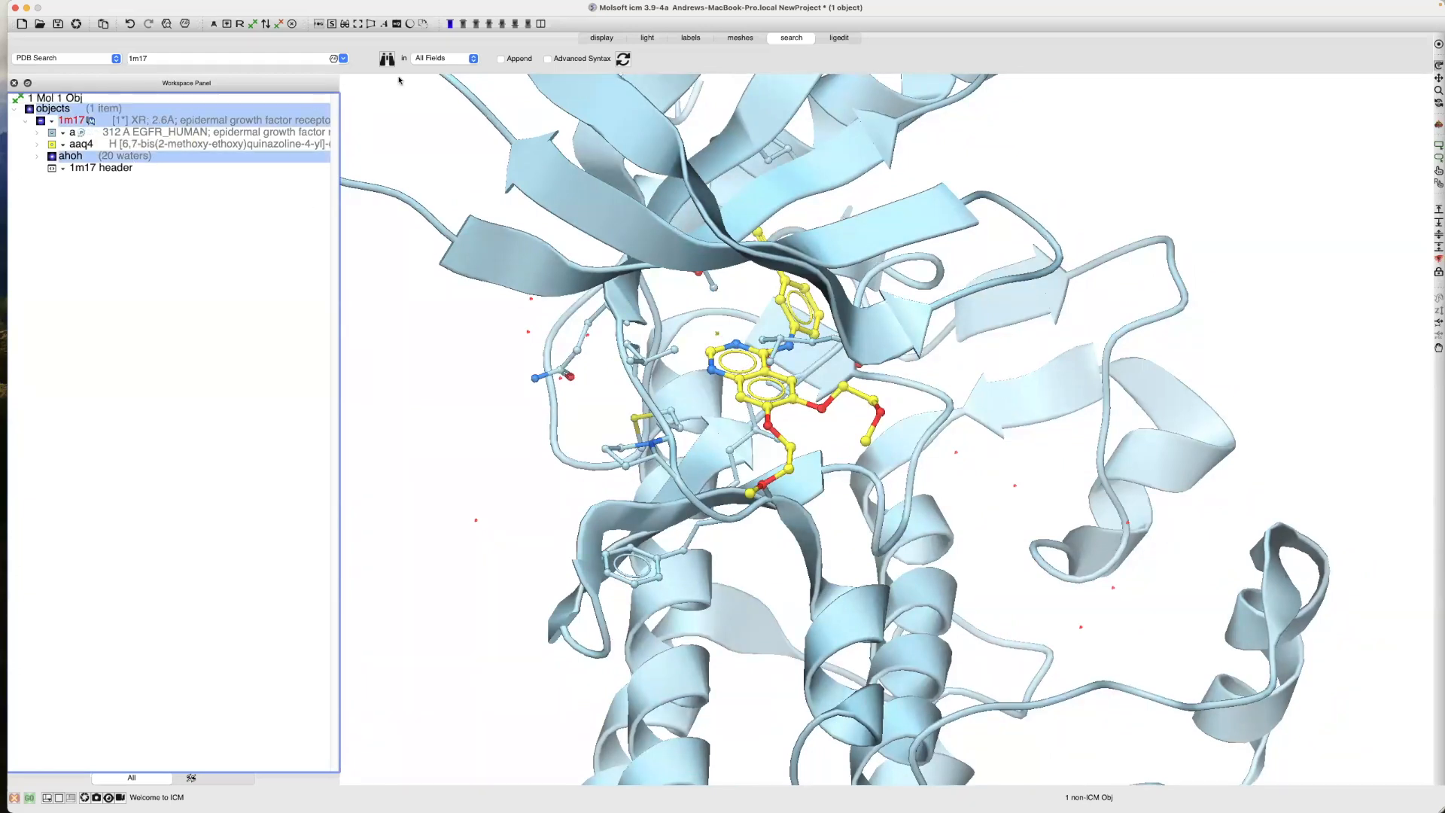
click(601, 39)
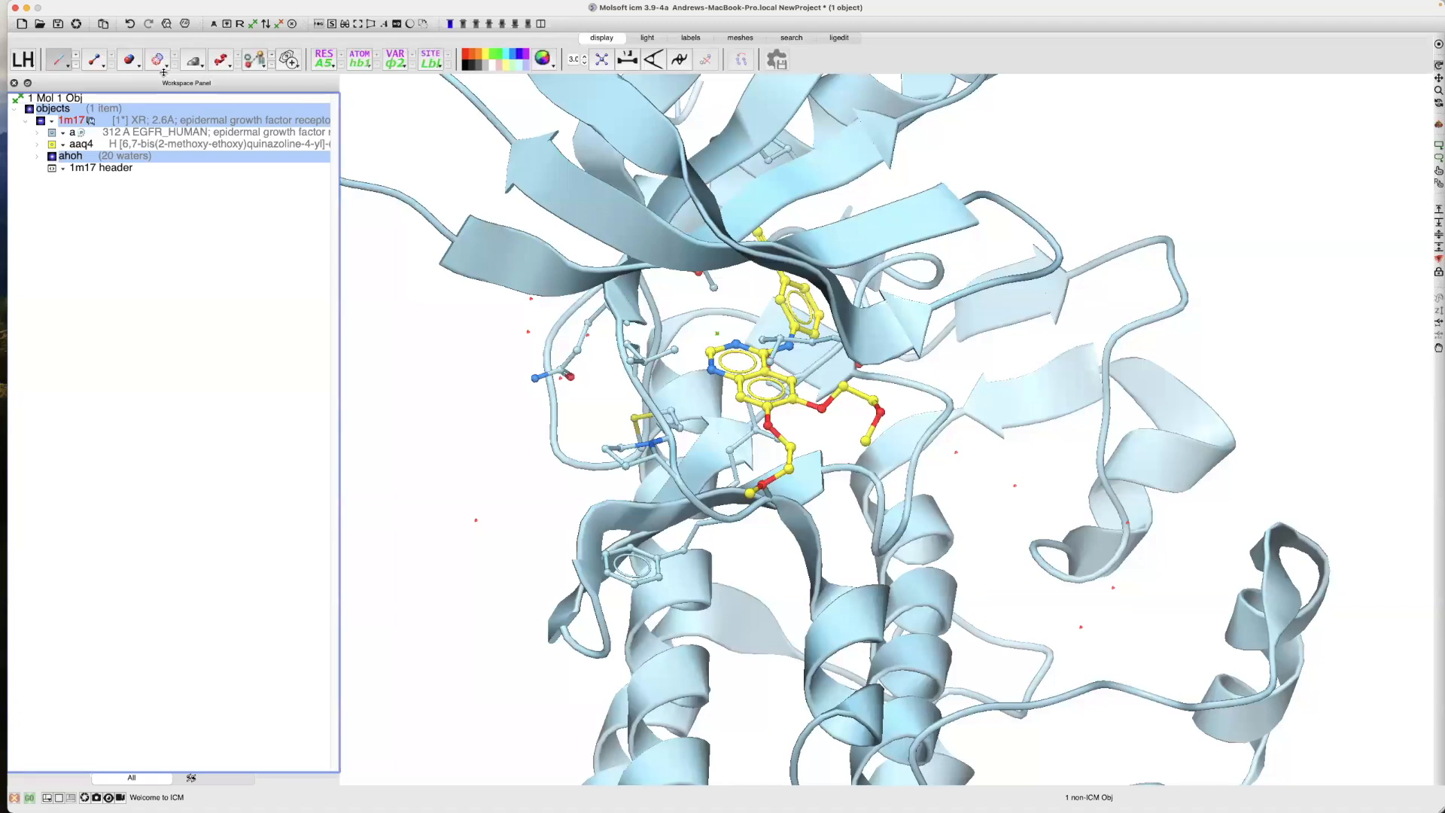
click(129, 62)
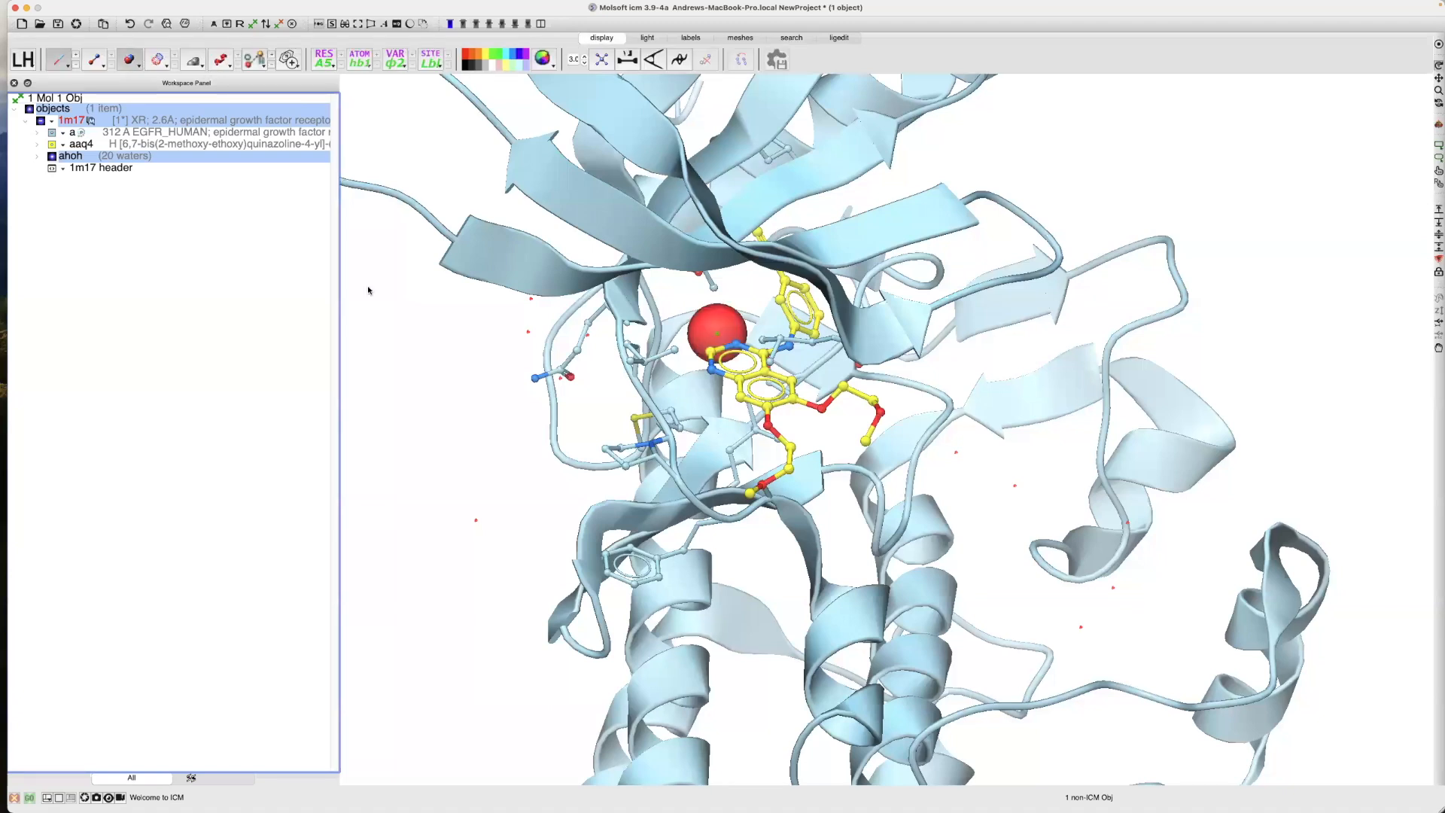
click(461, 384)
drag(461, 384, 486, 364)
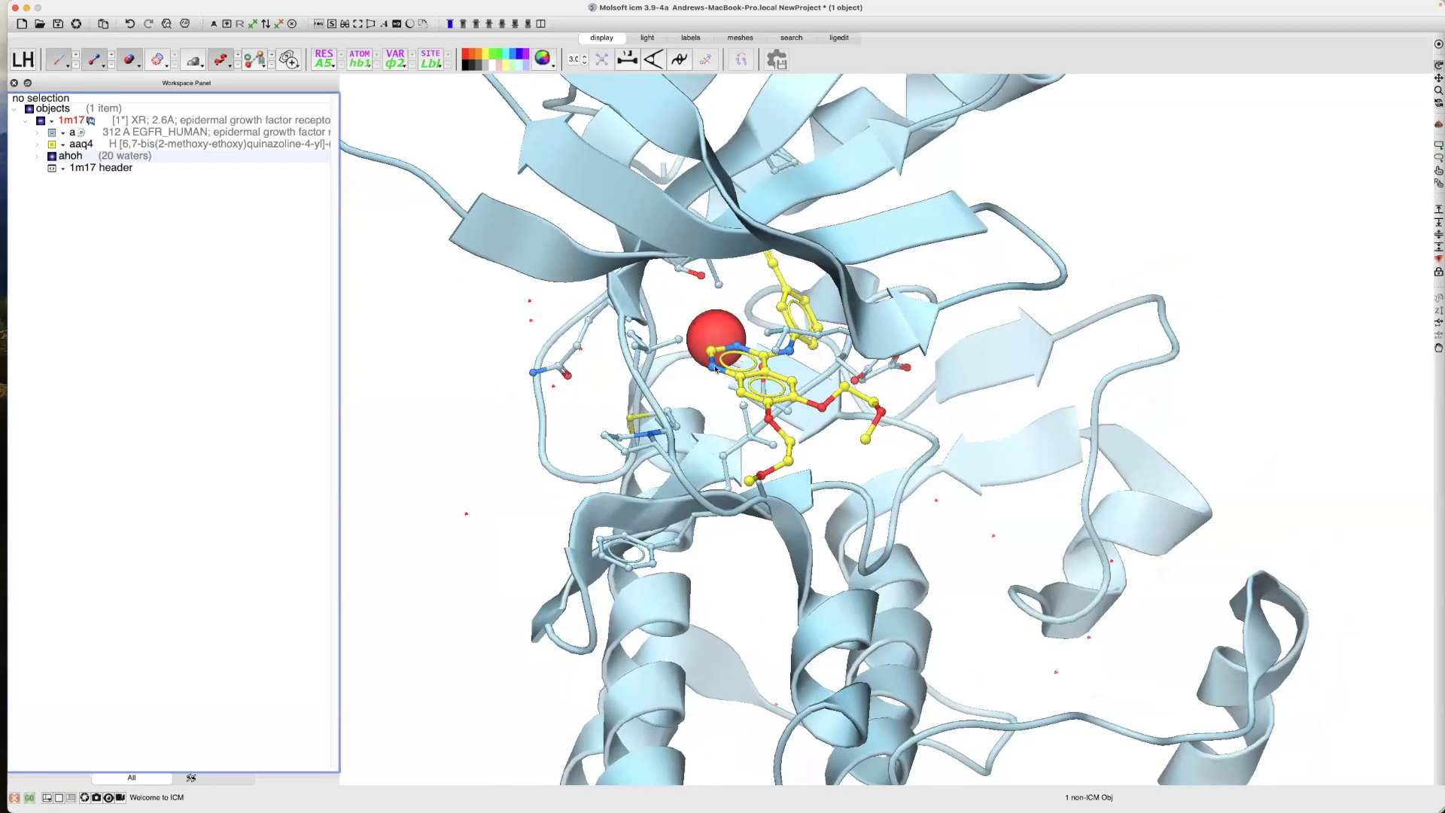
mouse_move(708, 376)
mouse_down()
mouse_move(744, 378)
mouse_move(713, 380)
mouse_up()
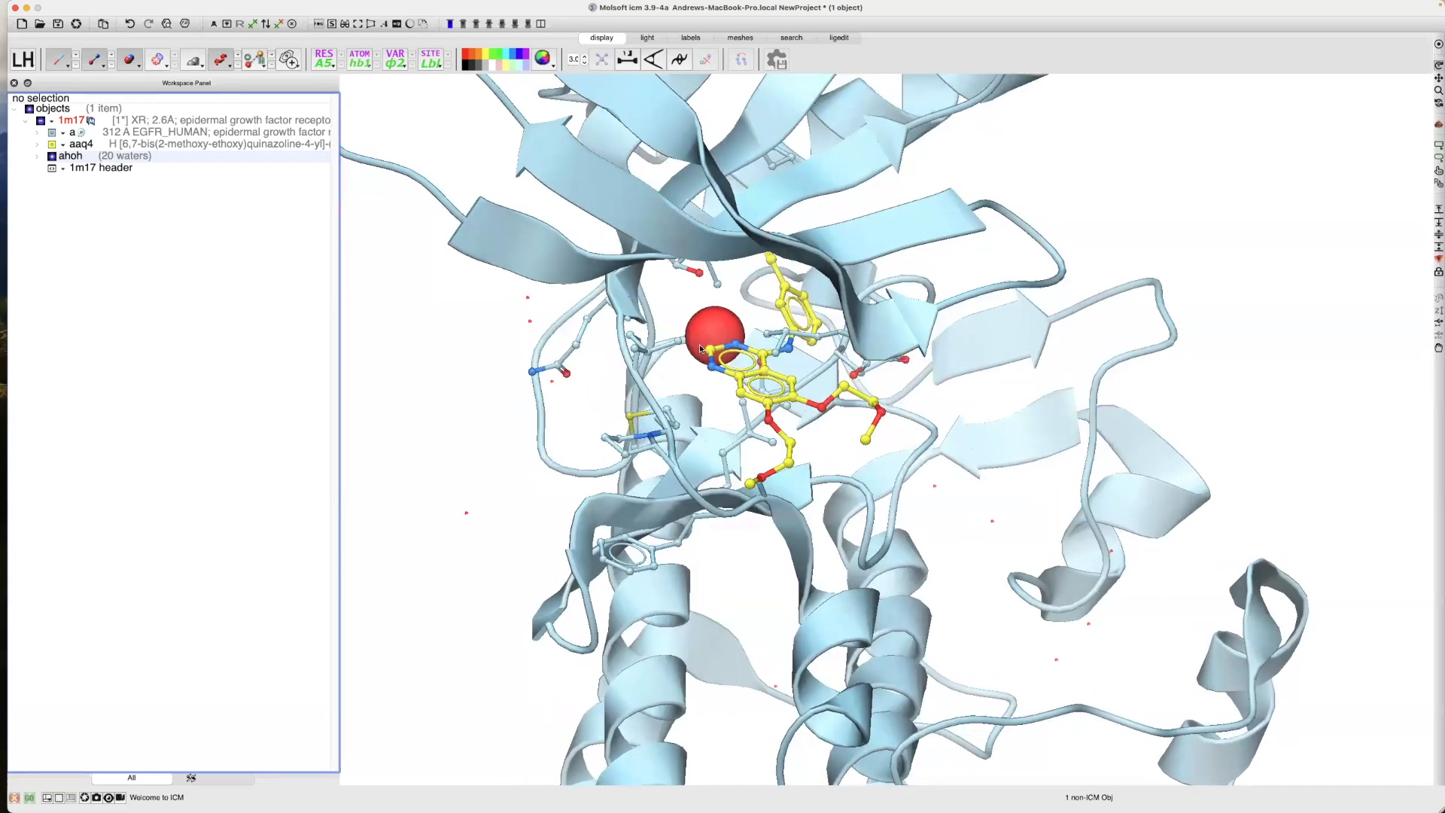
drag(706, 318, 471, 263)
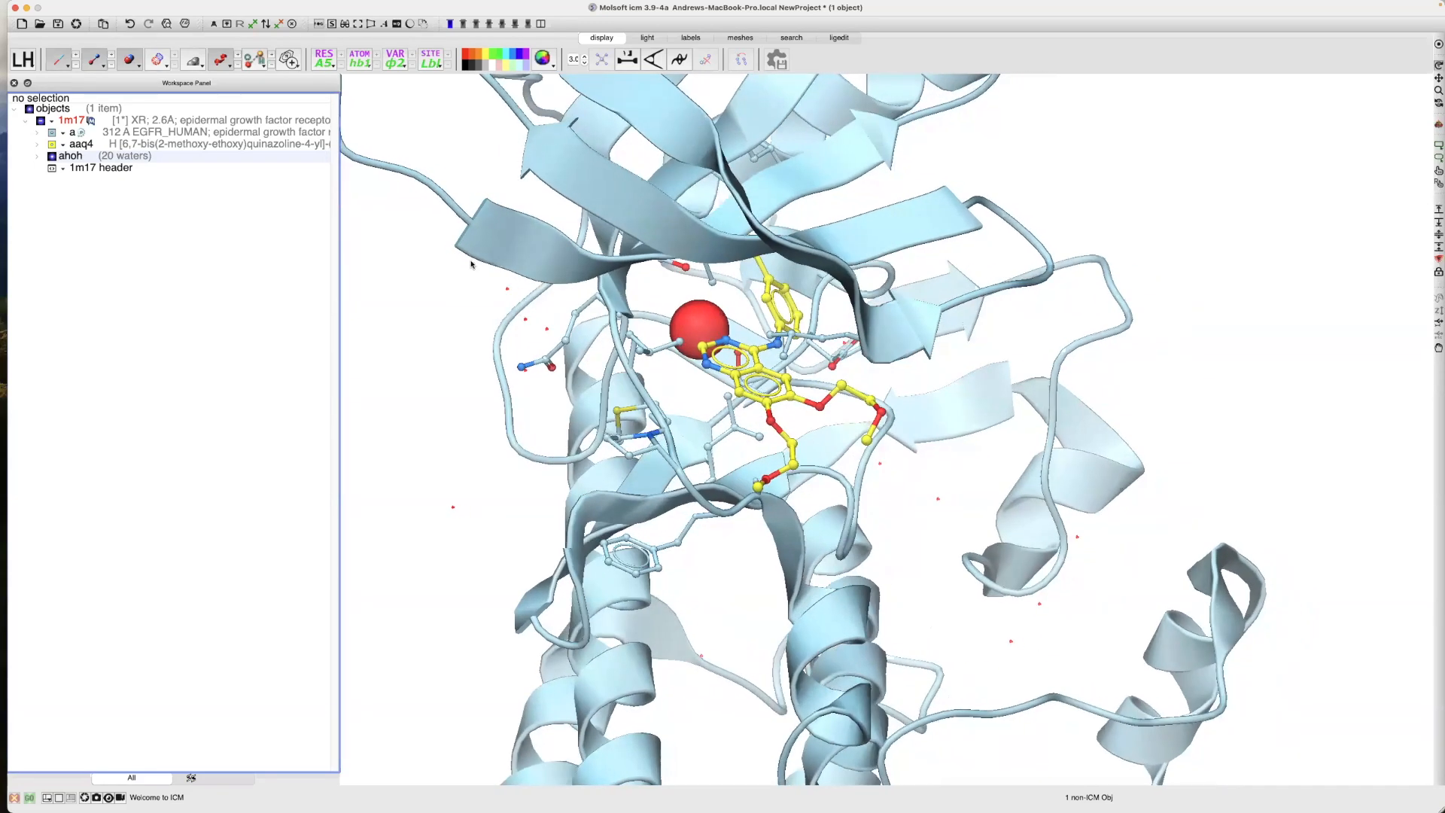
Switch the waters off and back on, and examine the water next to the ligand's ring nitrogen
click(52, 156)
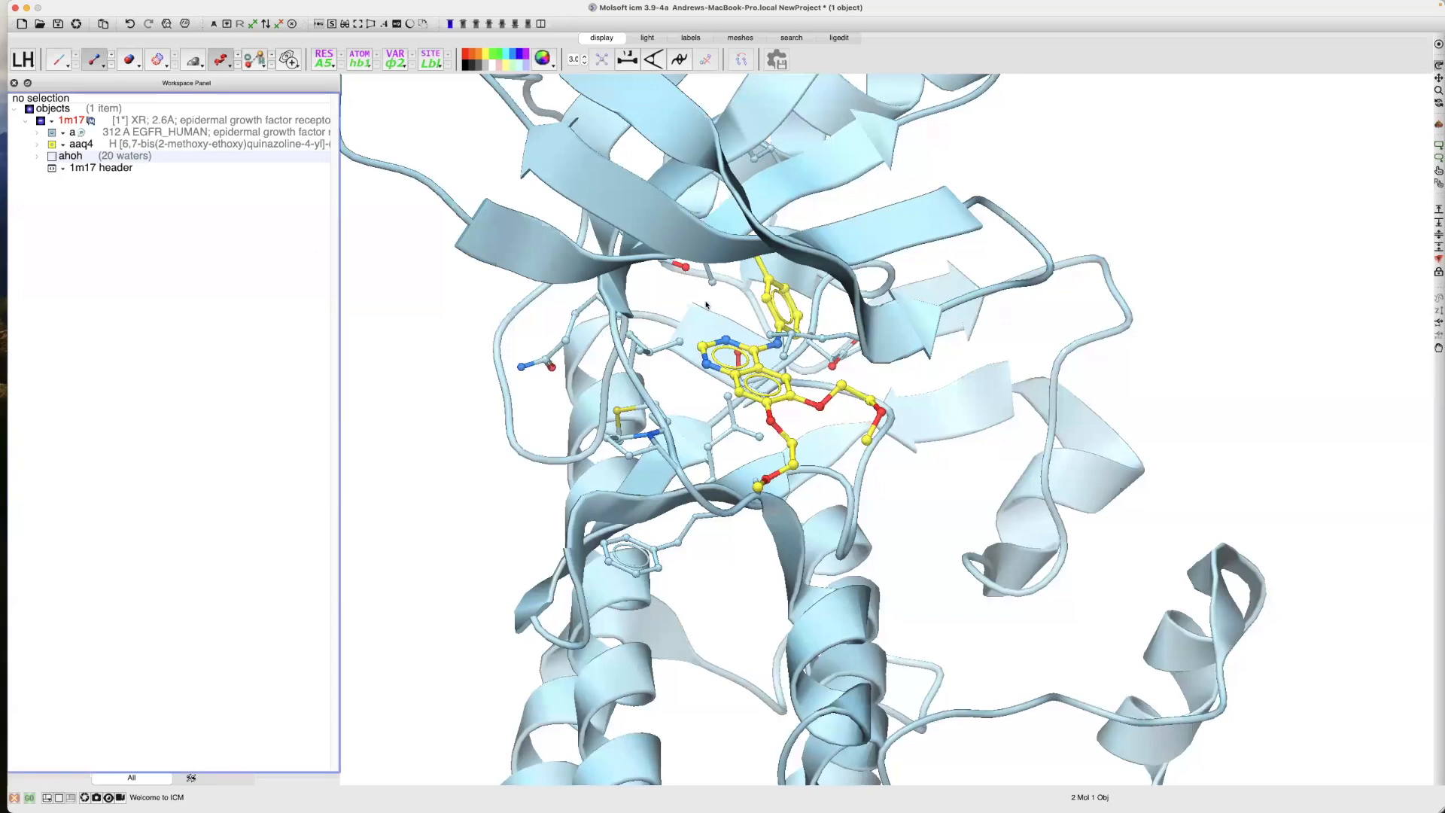
click(52, 156)
drag(639, 323, 714, 328)
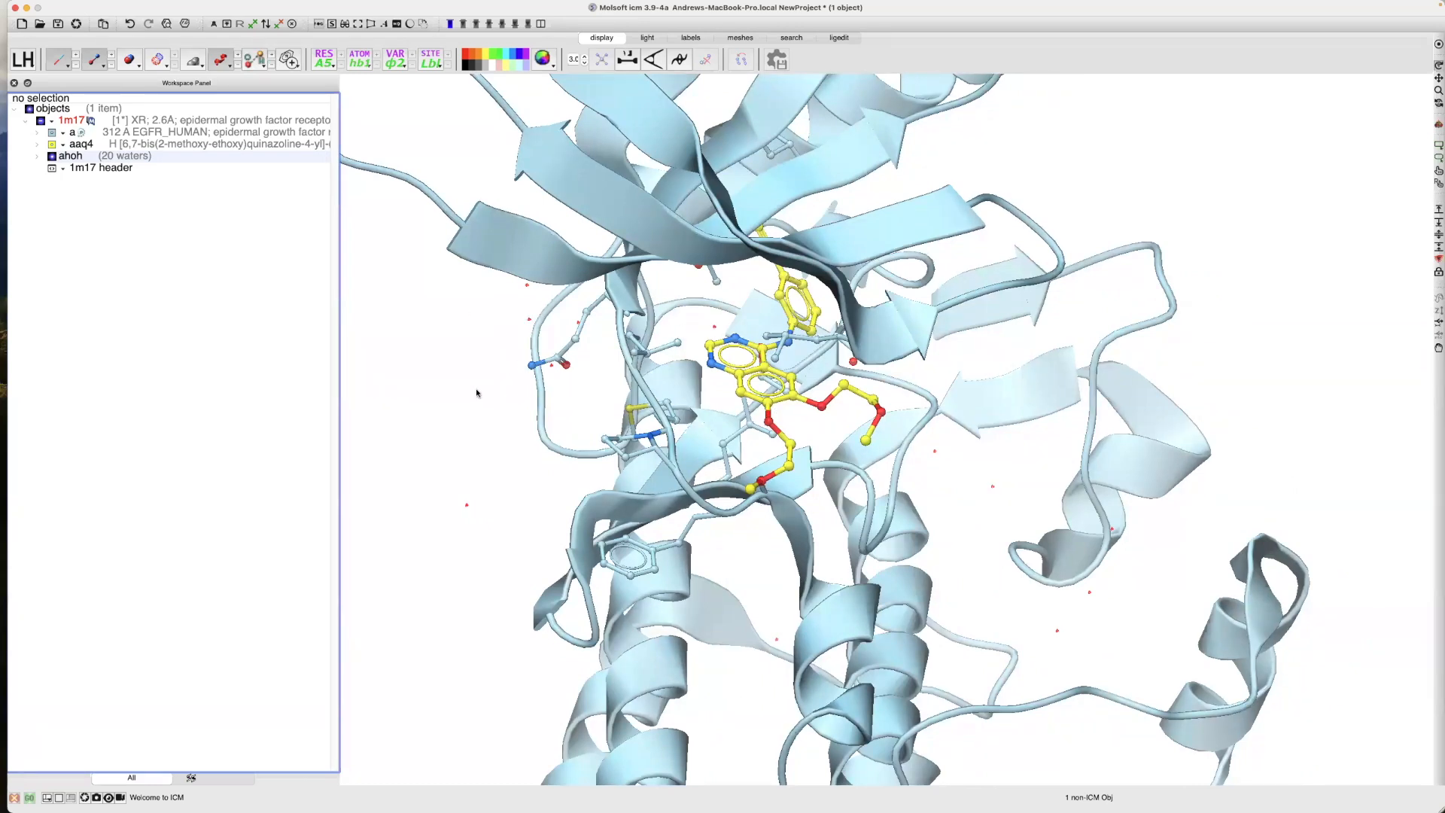
drag(483, 379, 760, 326)
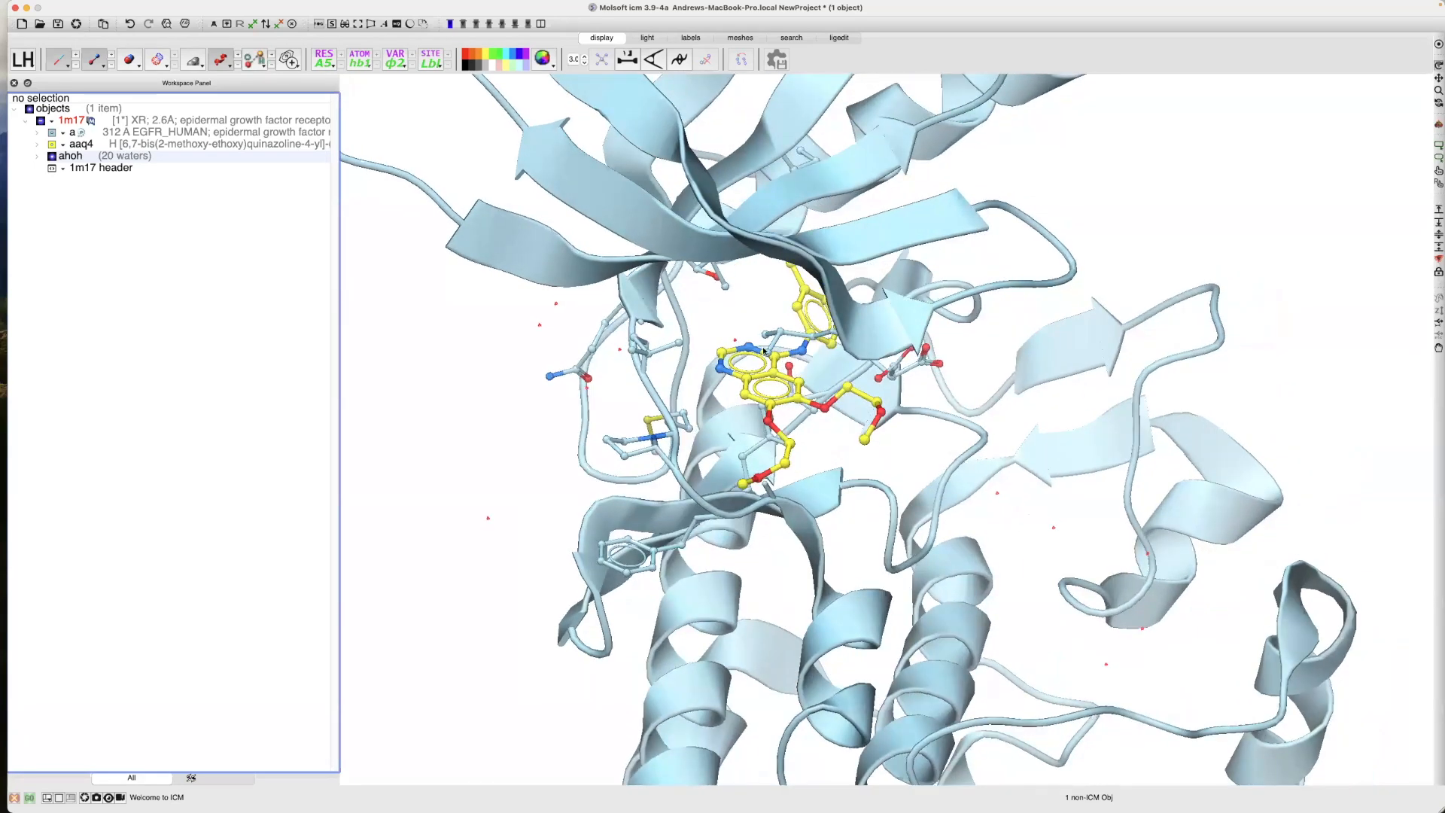
drag(737, 345, 756, 346)
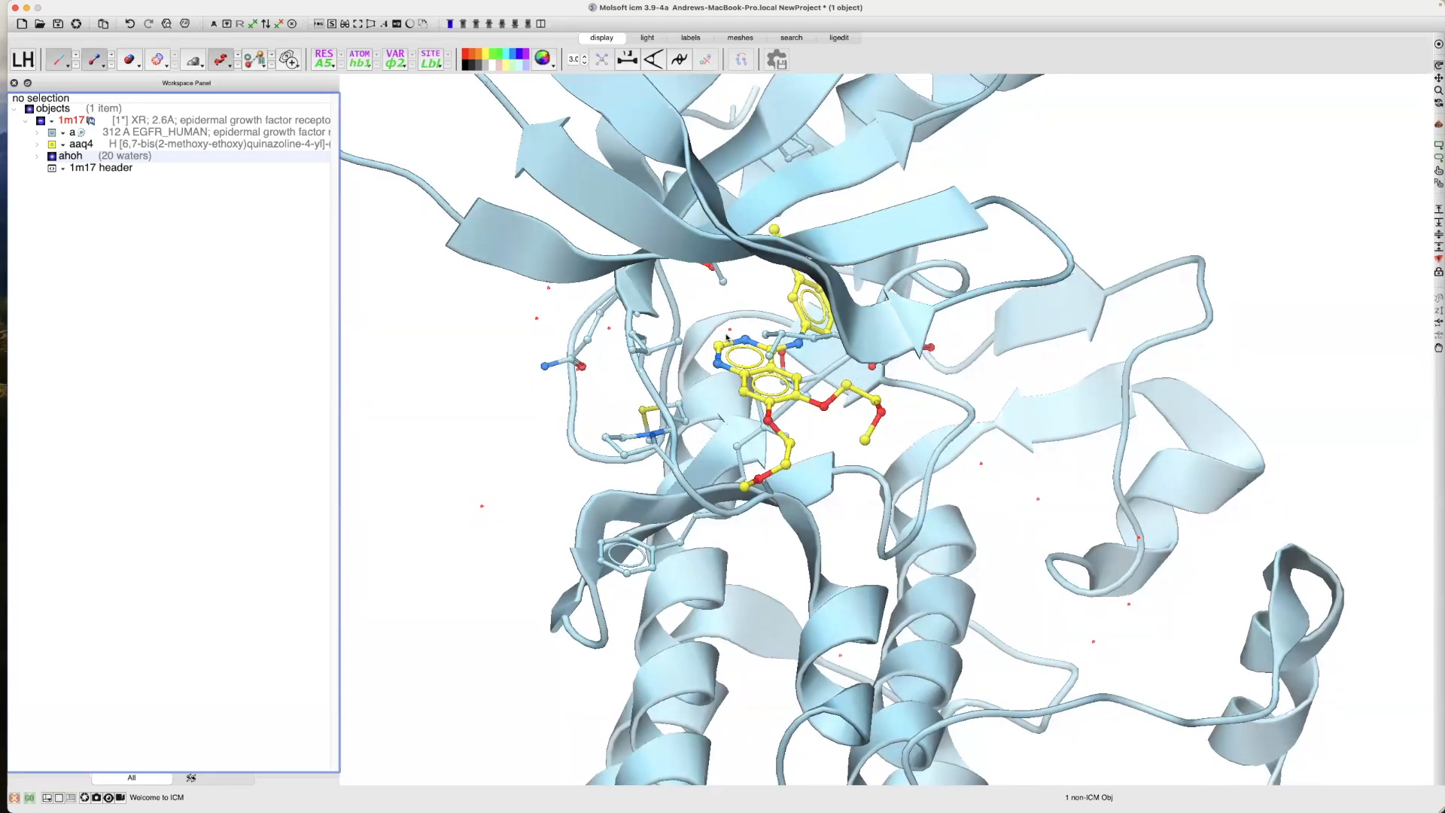
drag(727, 337, 596, 369)
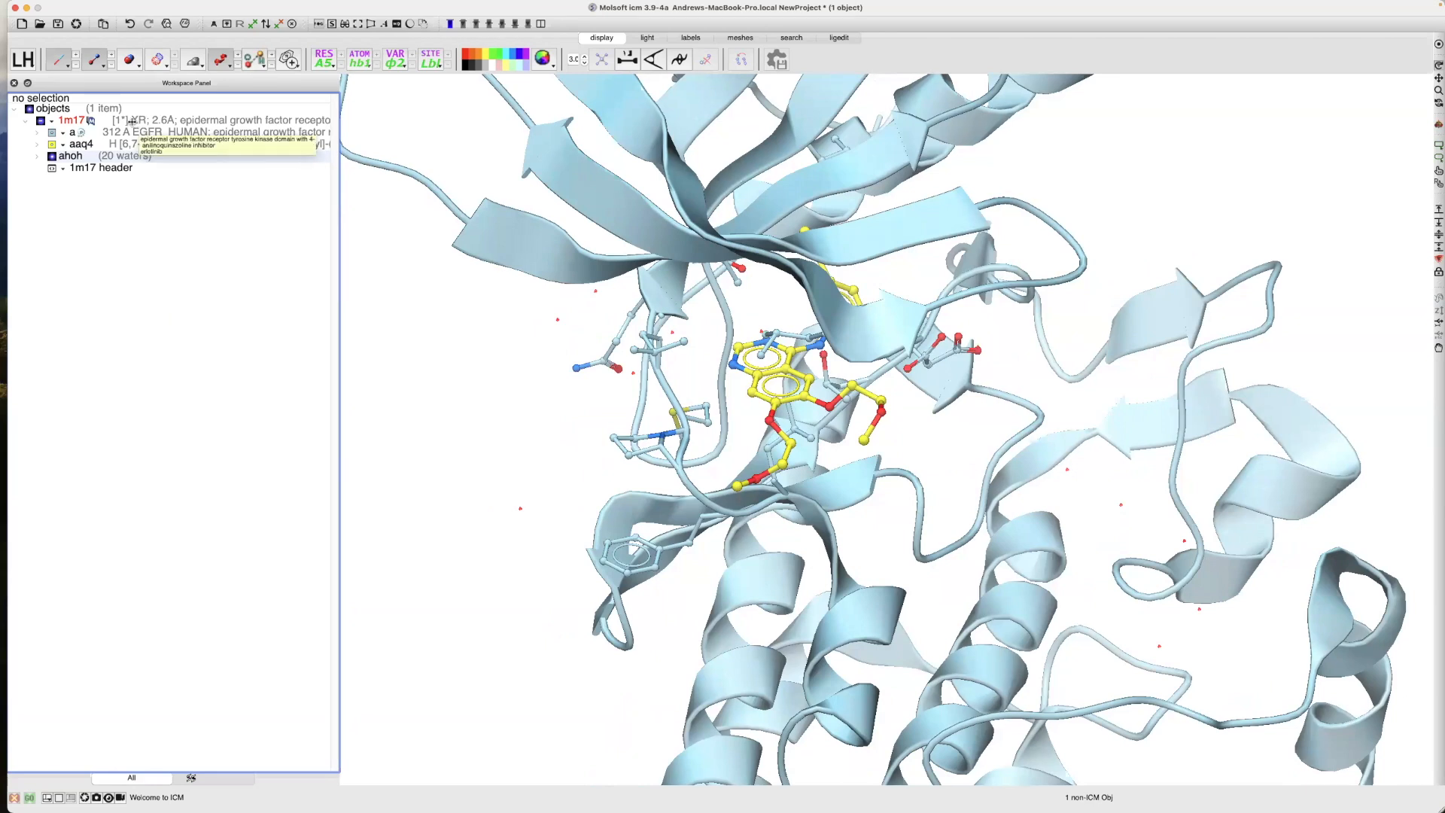
key(ctrl+z)
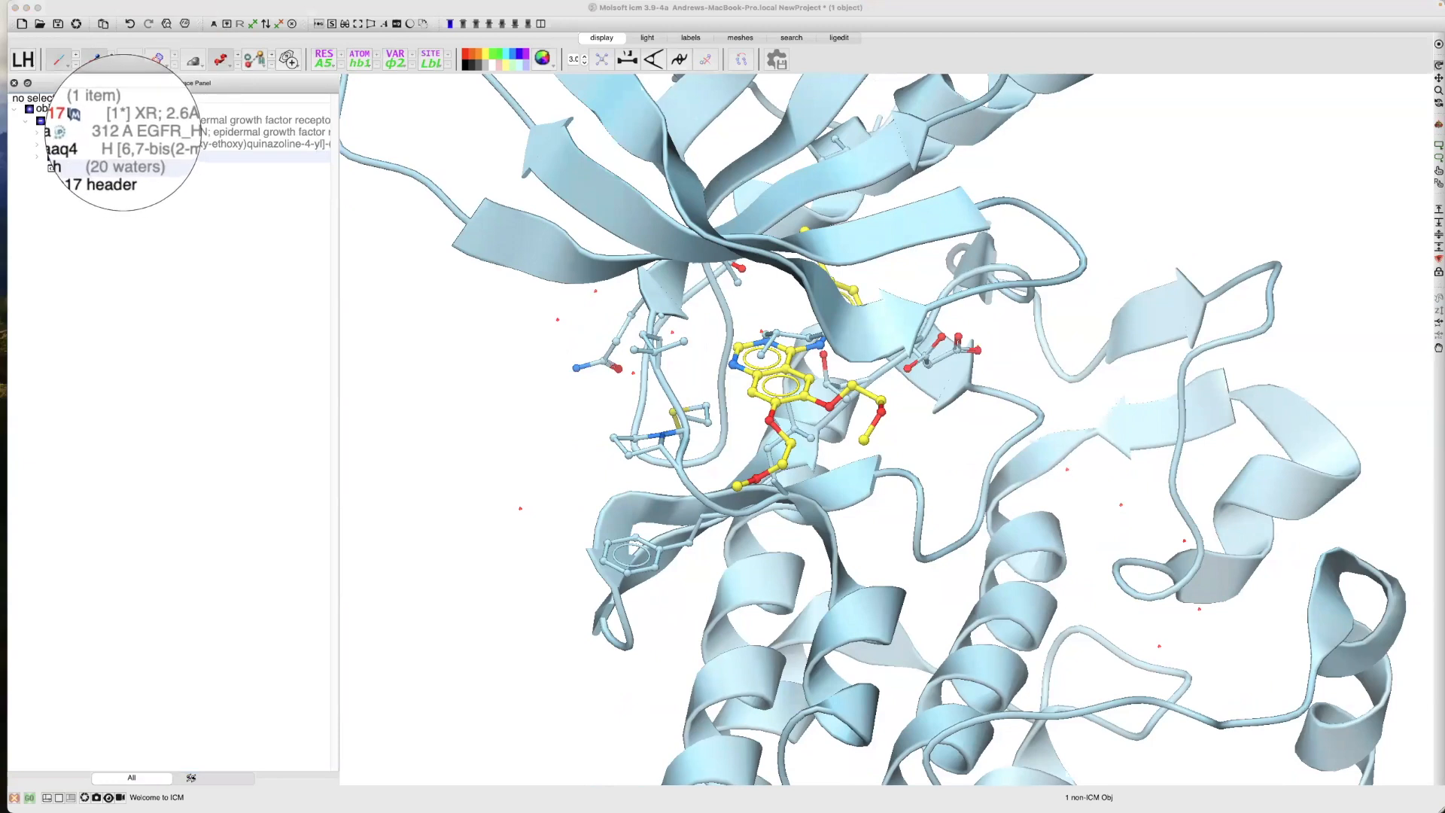
right_click(137, 123)
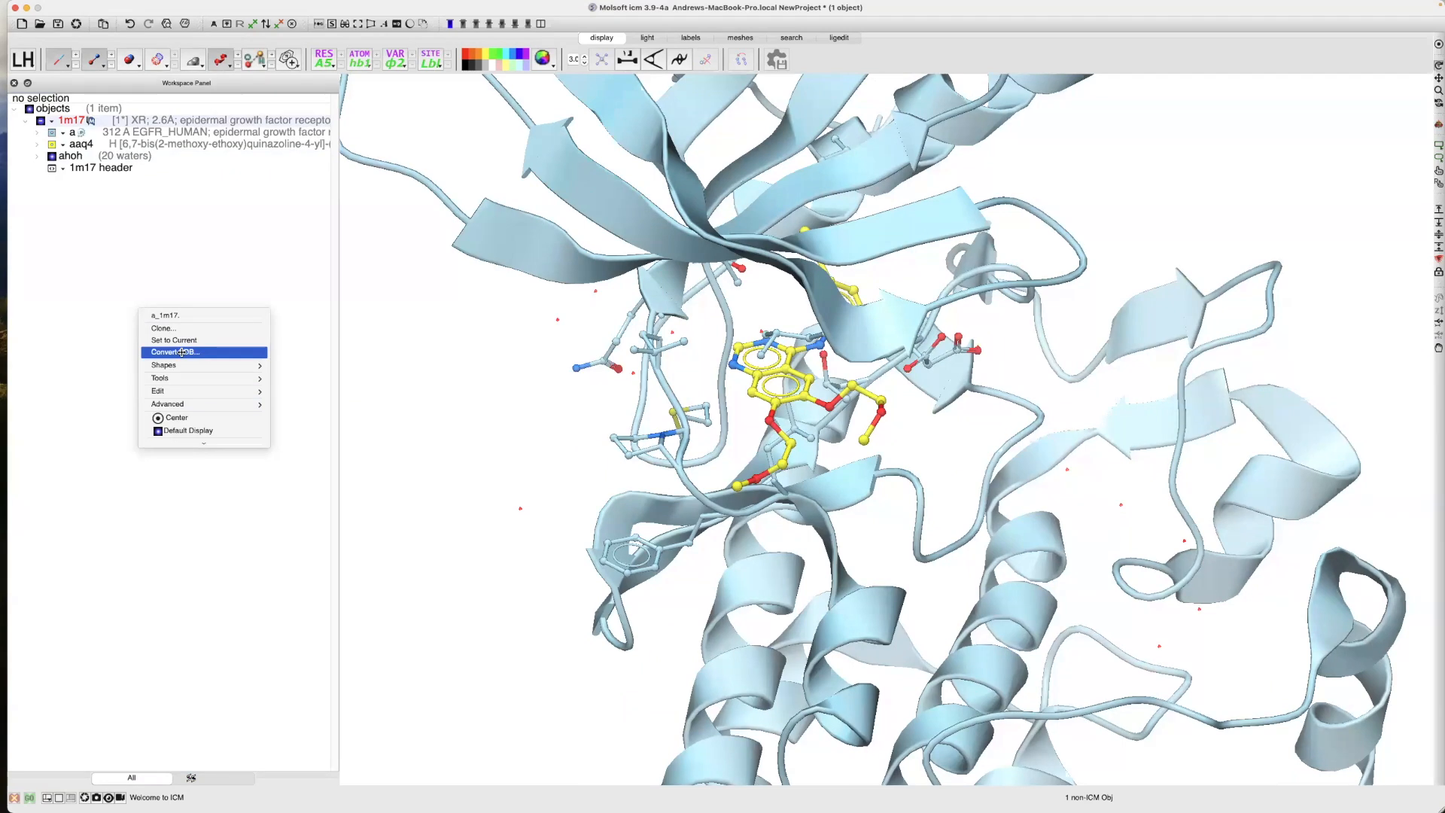
click(182, 351)
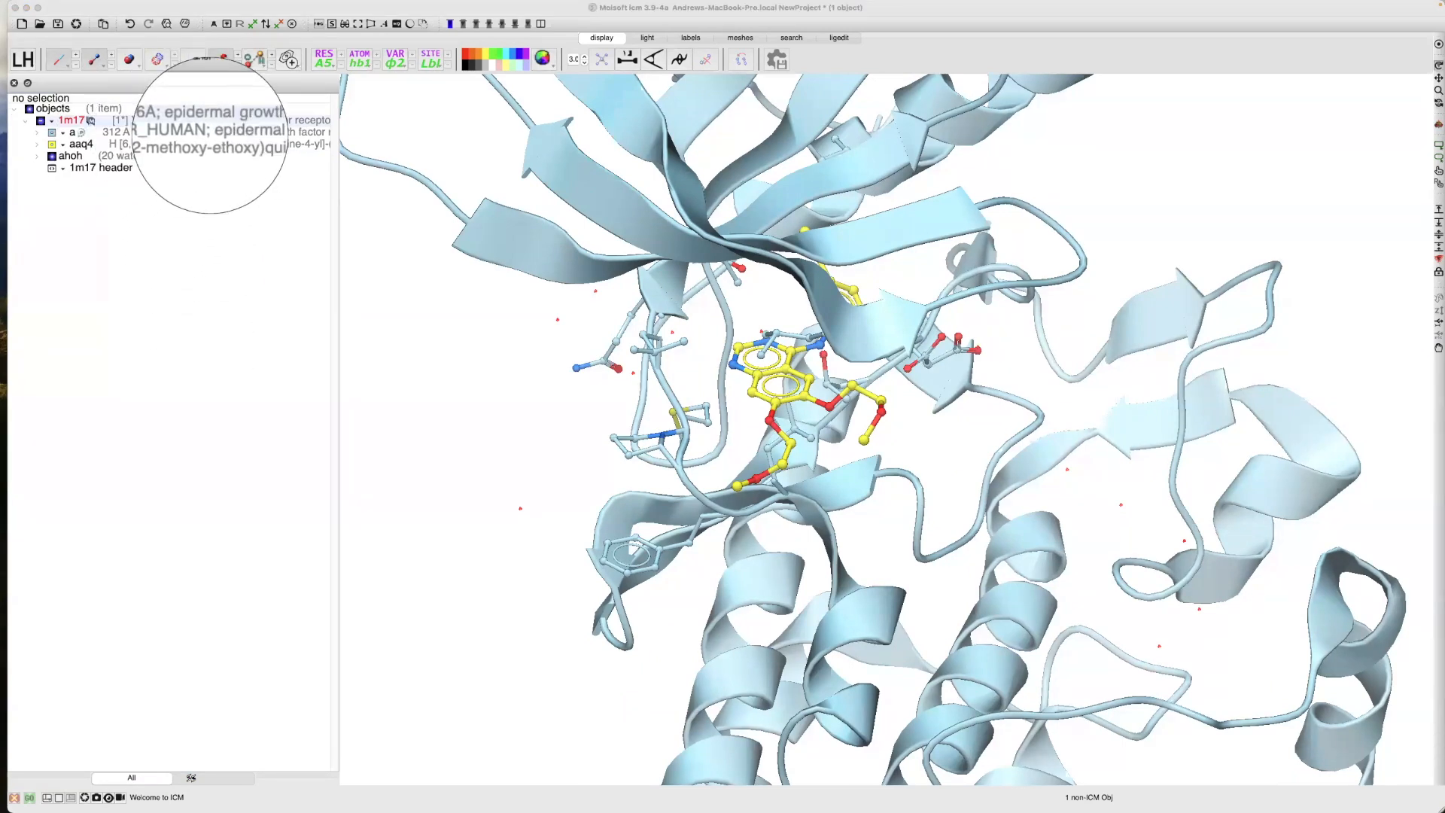
Convert the 1m17 PDB object to ICM, deleting loose waters, replacing the original and predicting formal charges in ligands
right_click(170, 121)
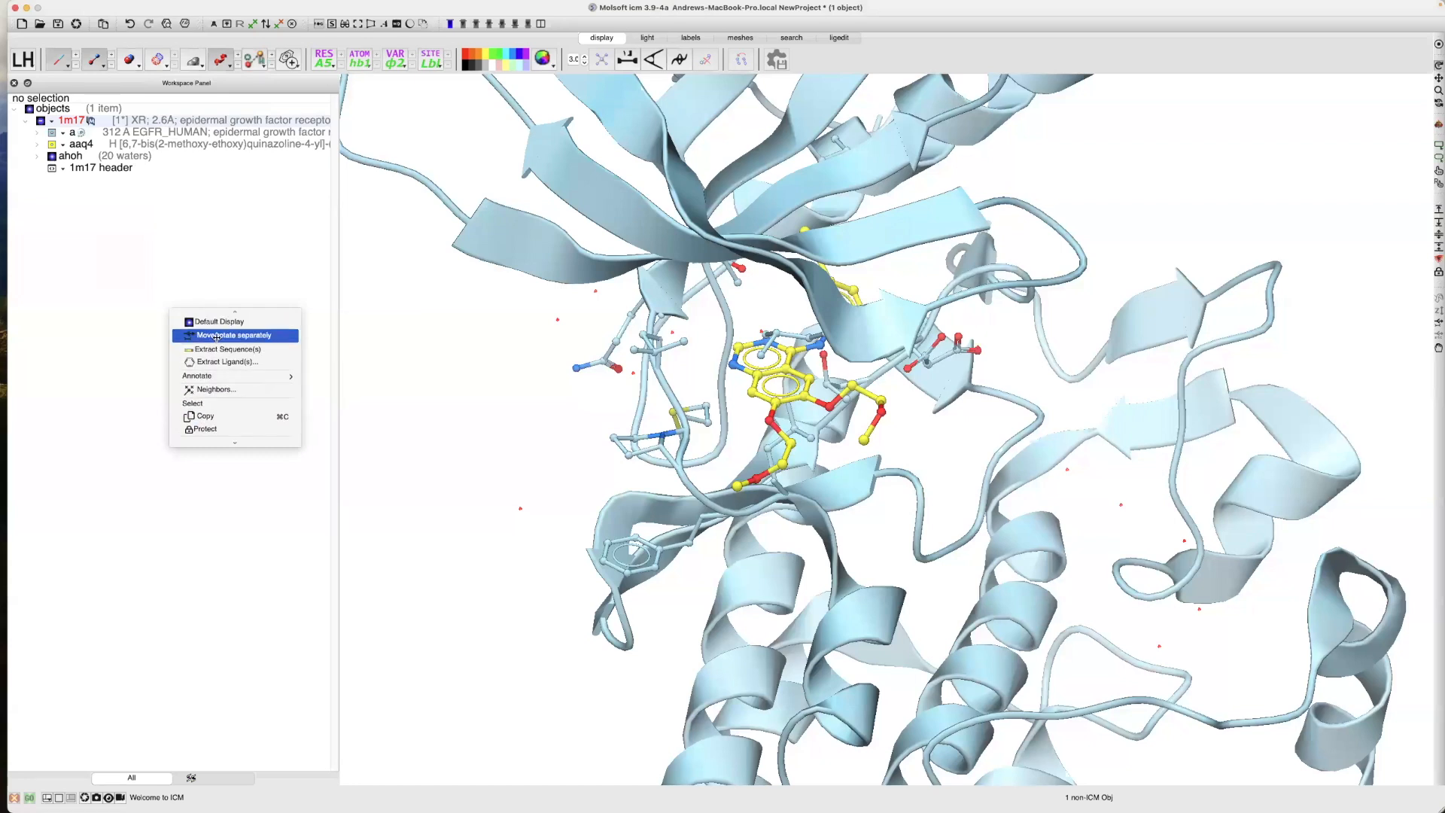
mouse_move(219, 315)
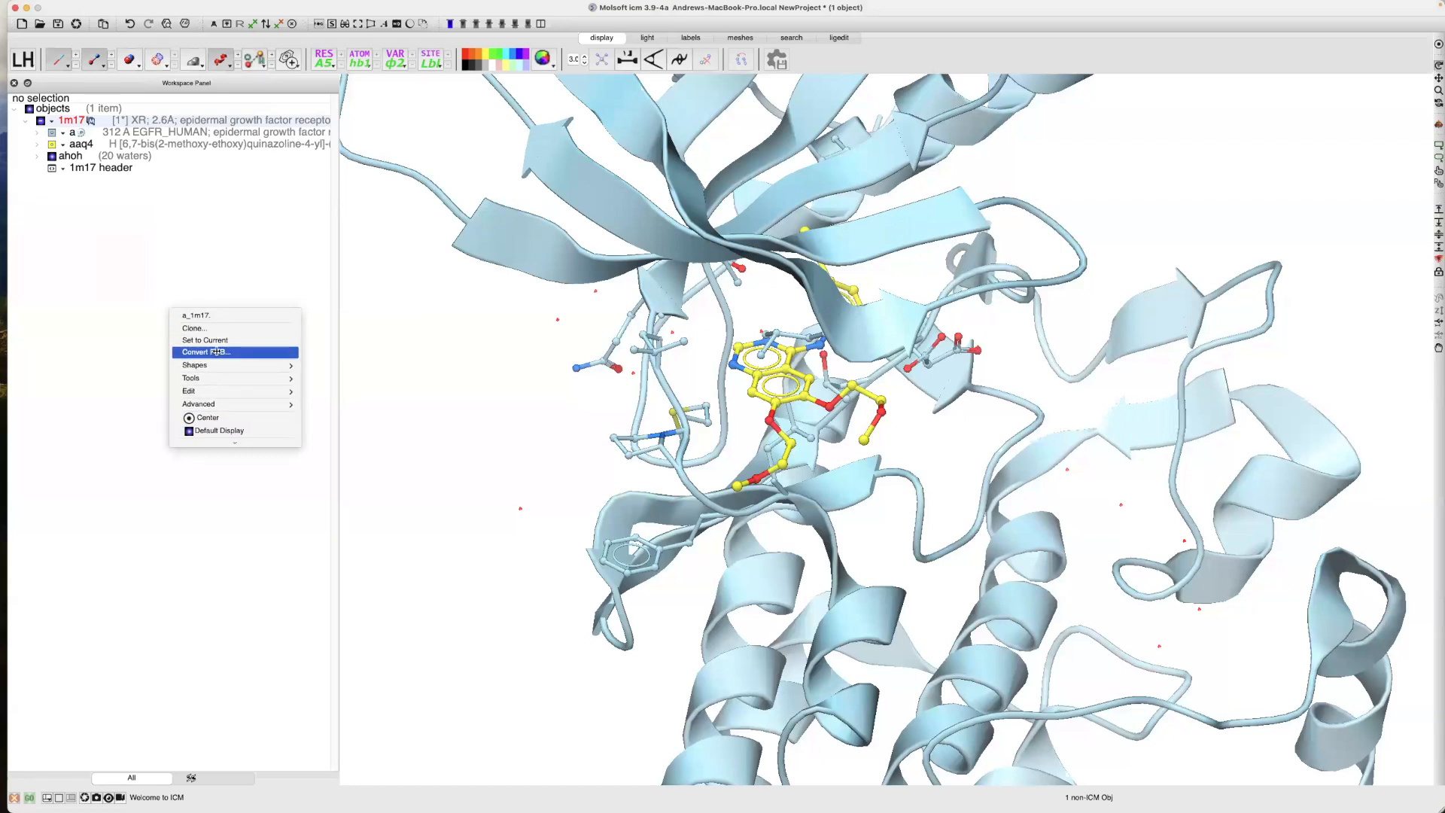
click(218, 351)
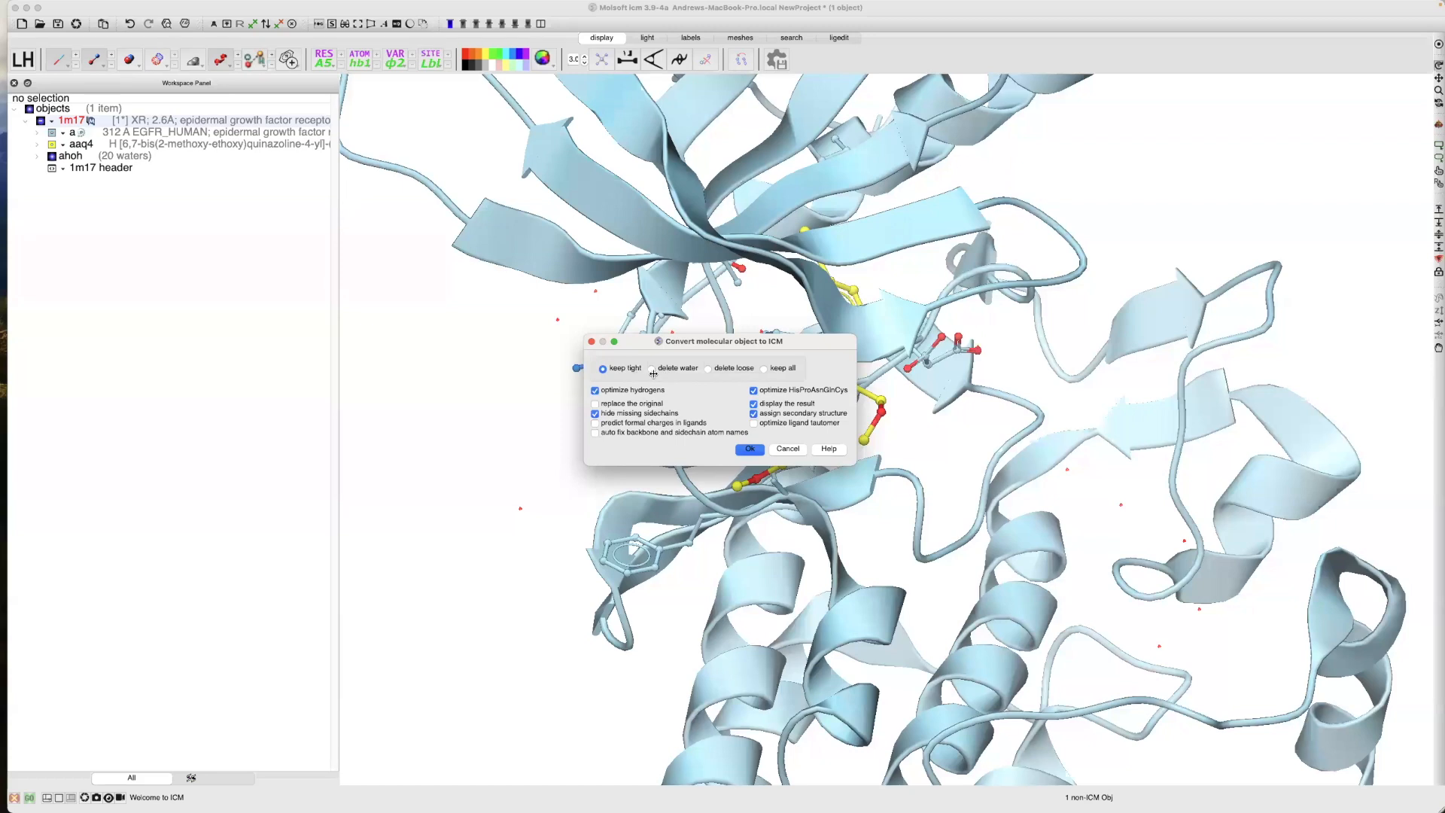
click(724, 369)
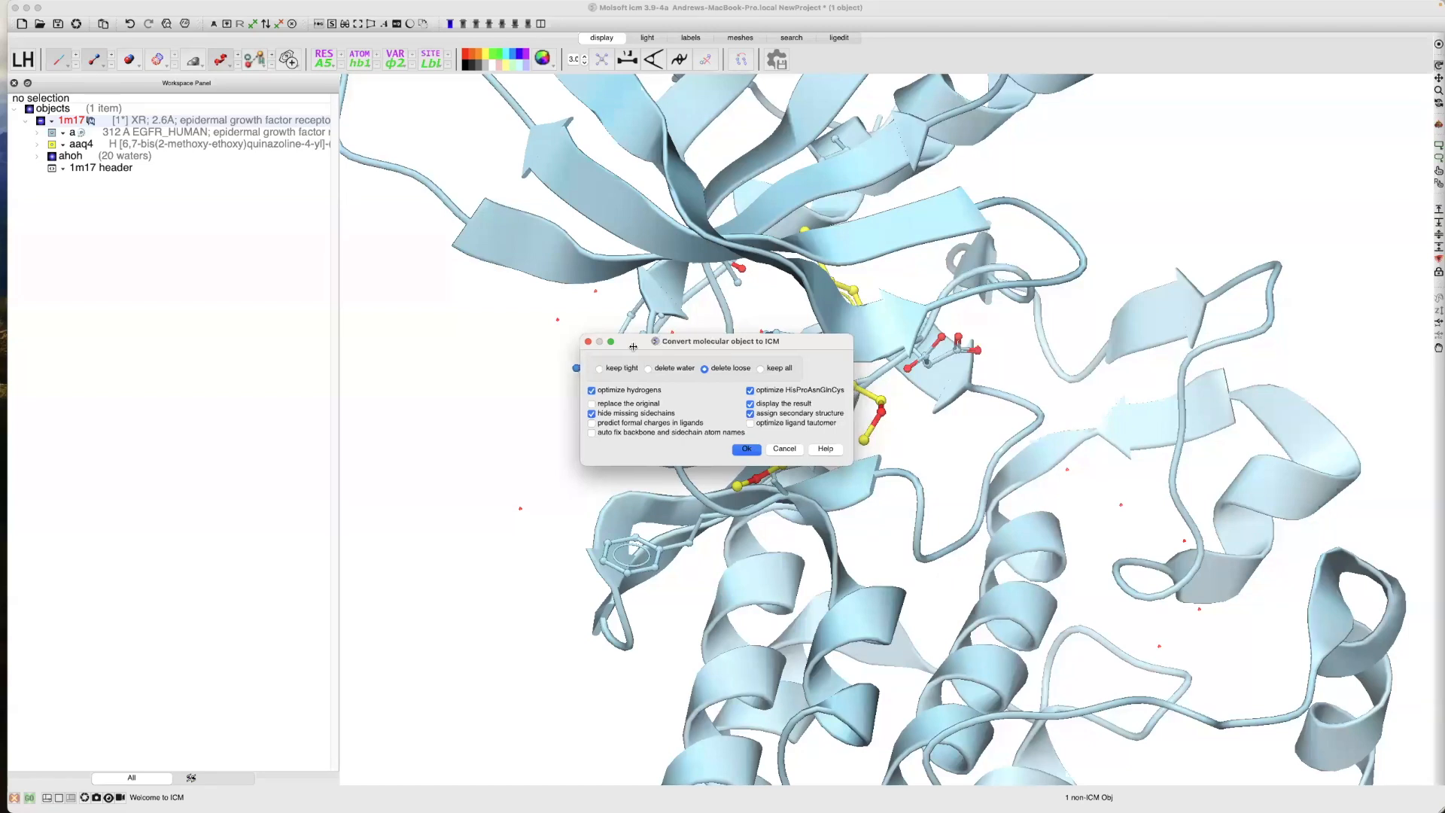
drag(667, 344, 508, 339)
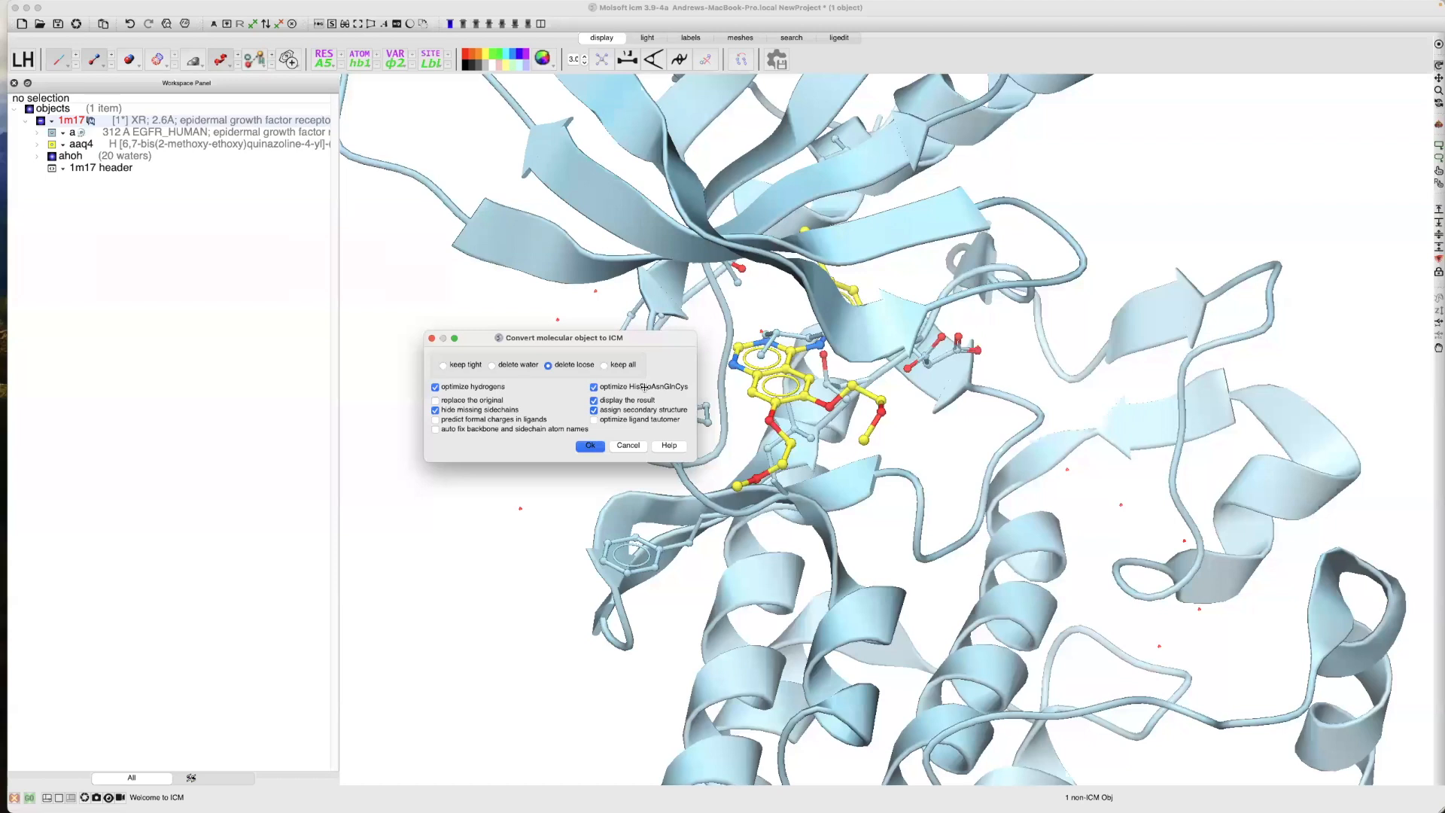
click(437, 400)
click(436, 419)
click(589, 445)
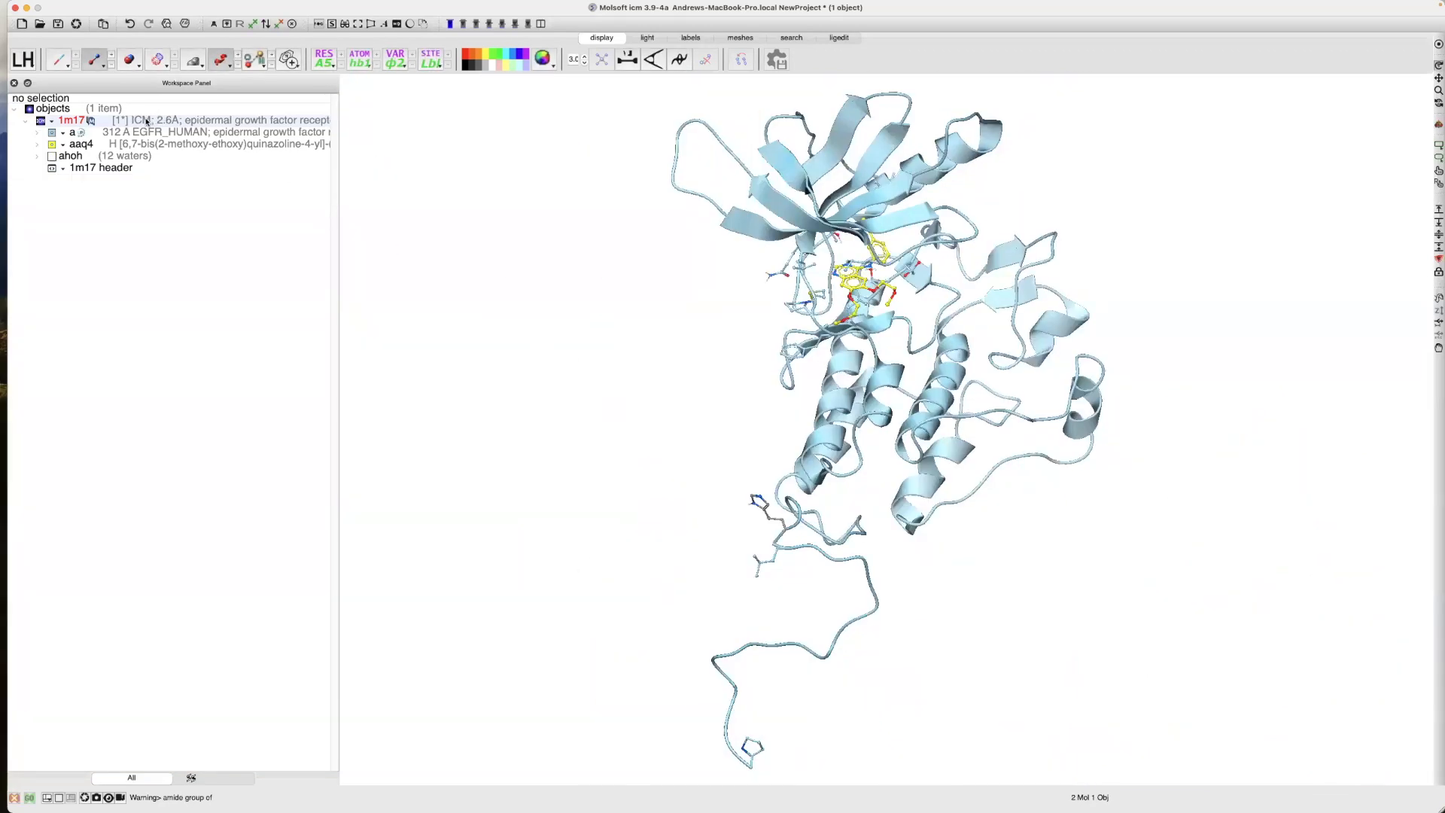
key(alt+super+8)
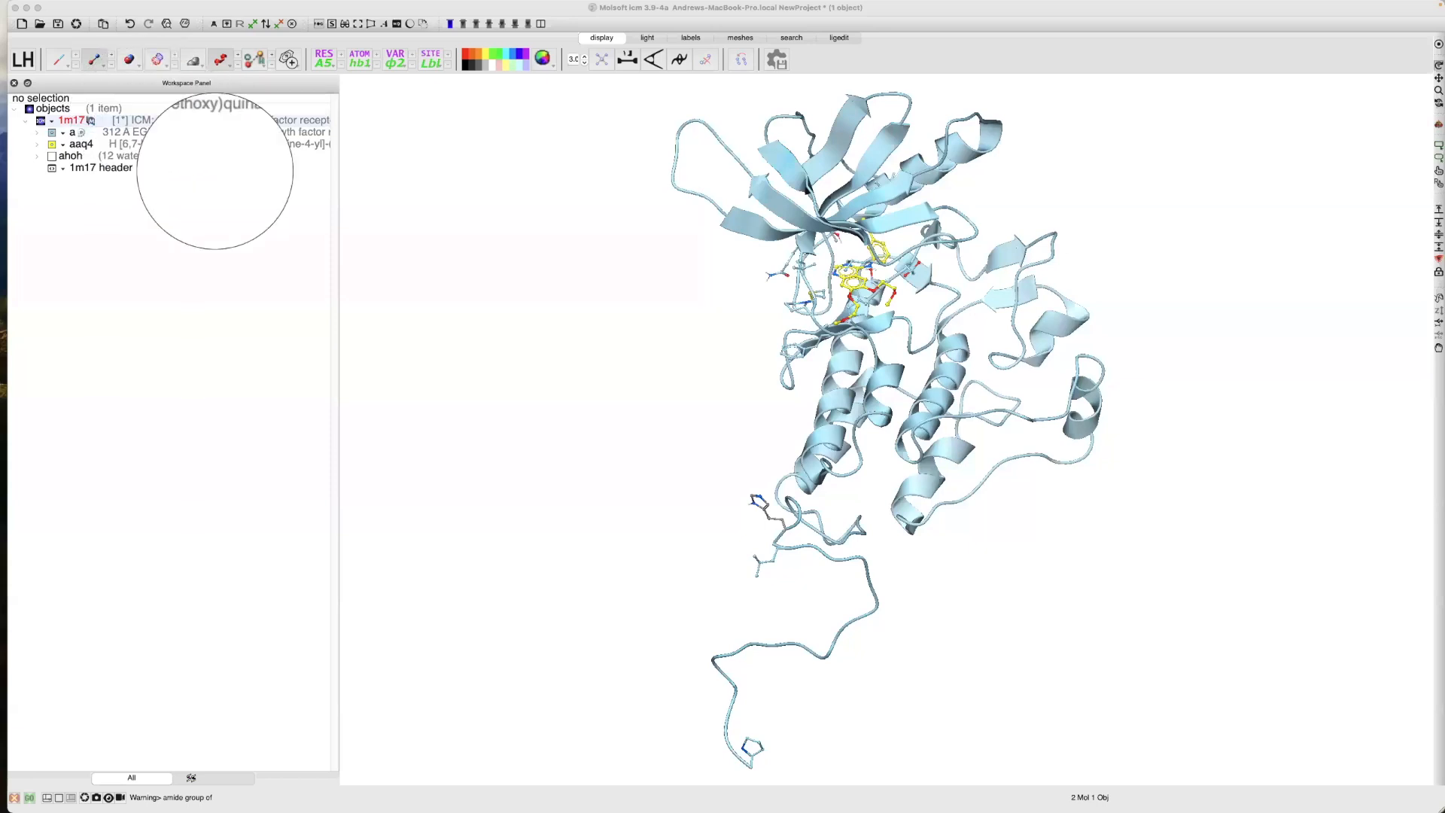
key(alt+super+8)
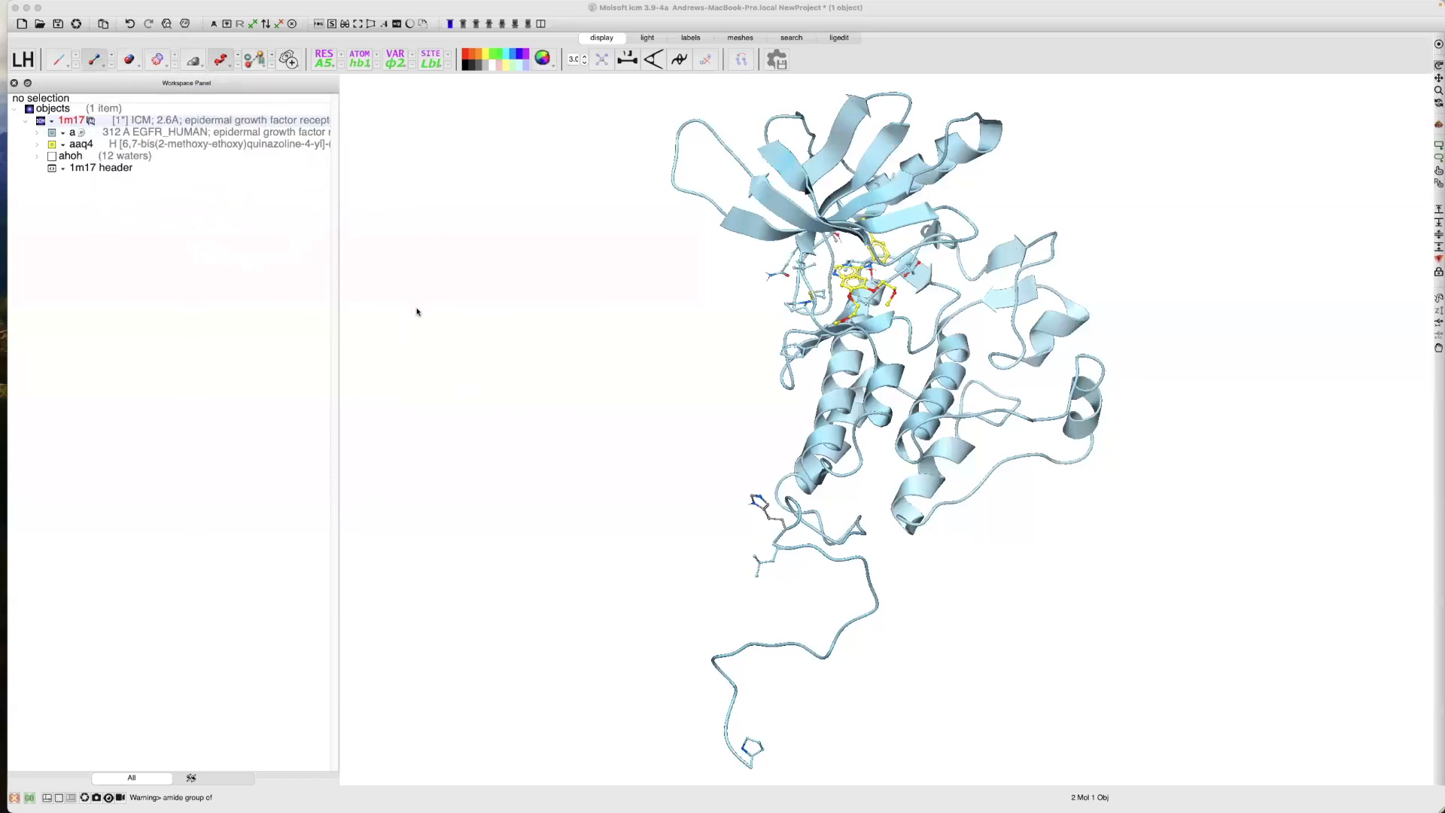
click(370, 285)
drag(352, 299, 352, 275)
middle_drag(545, 314, 530, 427)
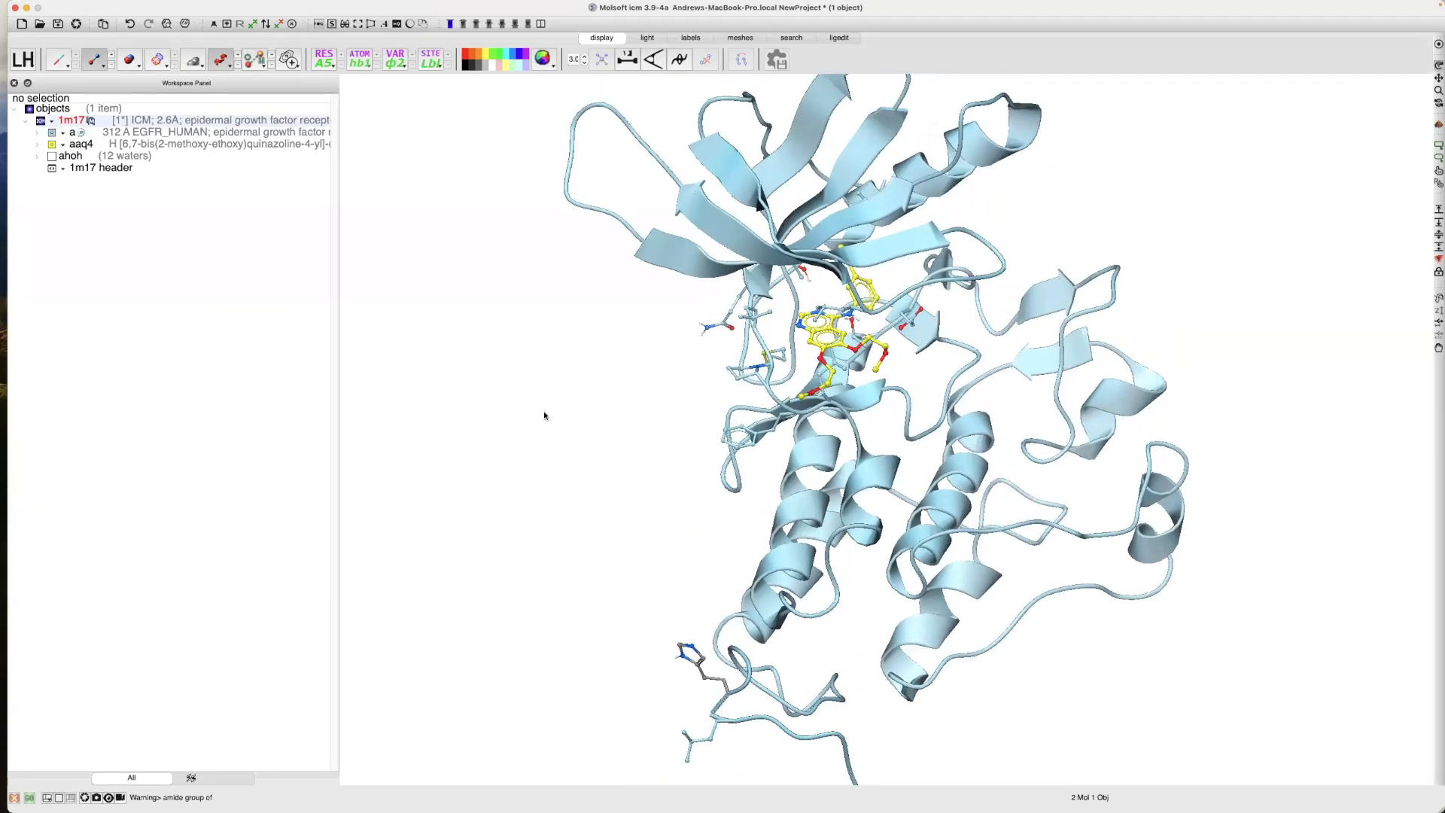
drag(625, 429, 578, 439)
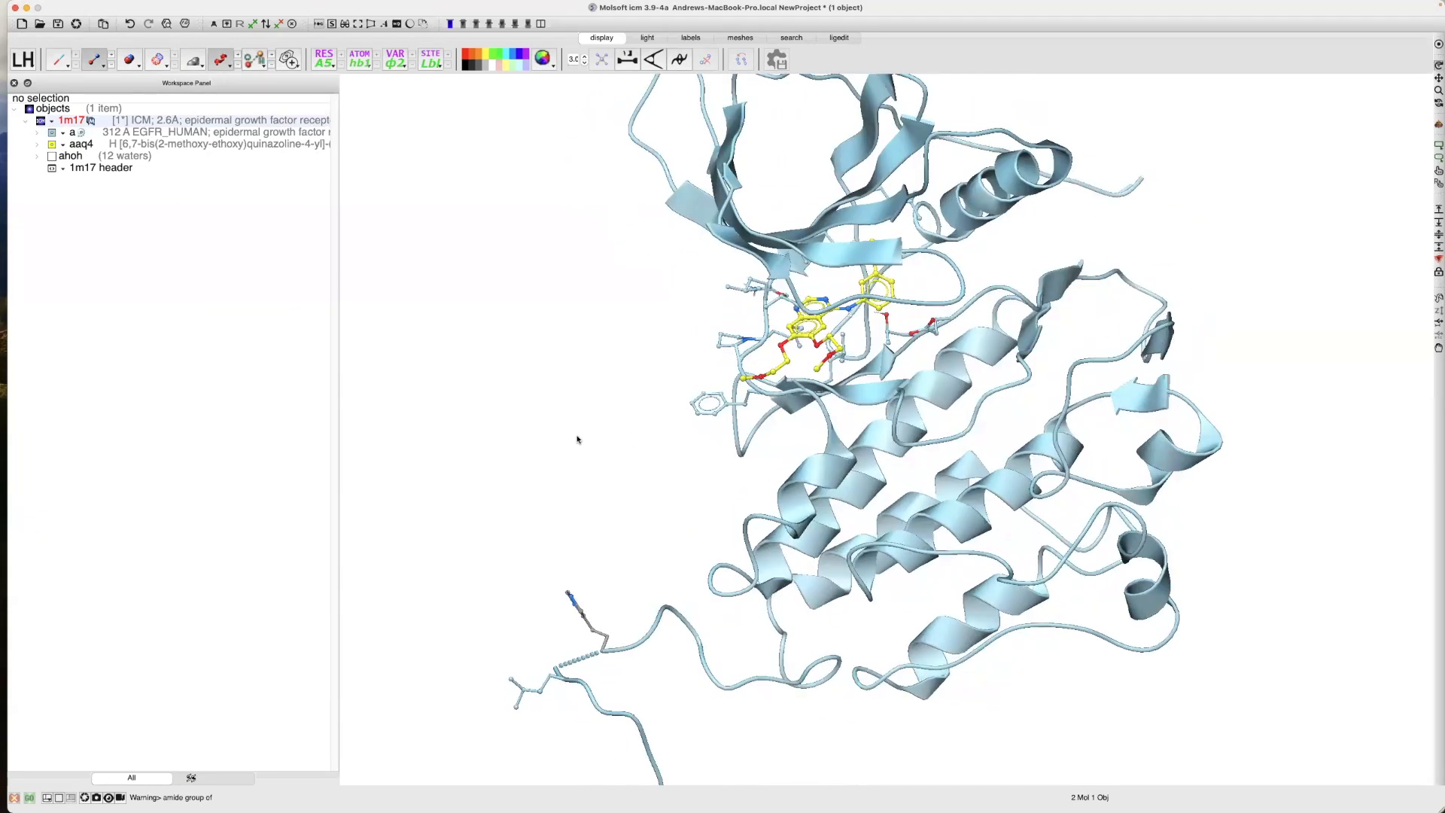
Run IcmPocketFinder on the EGFR_HUMAN protein chain of 1m17 with a tolerance of 4.6
click(168, 136)
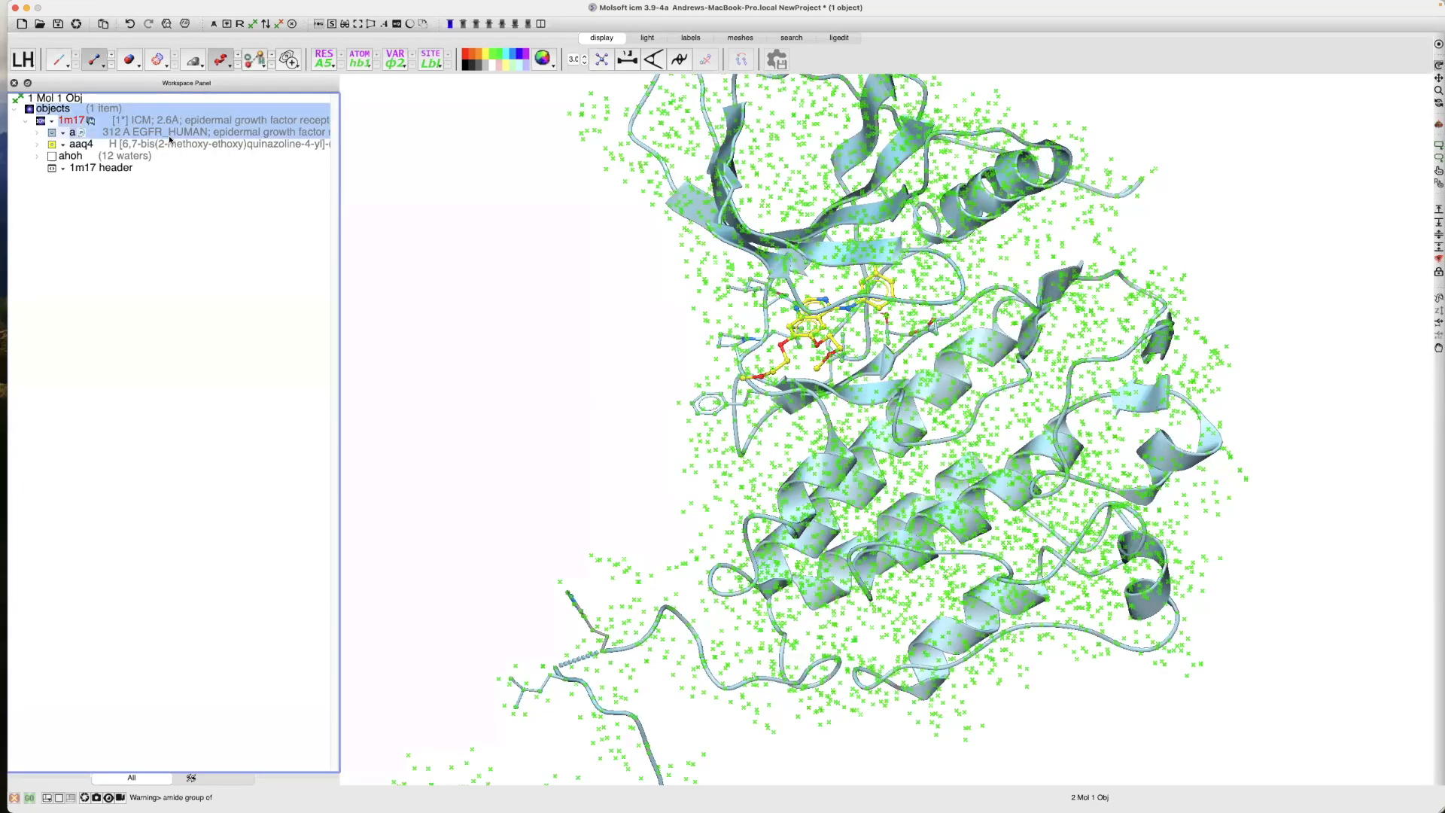
click(98, 6)
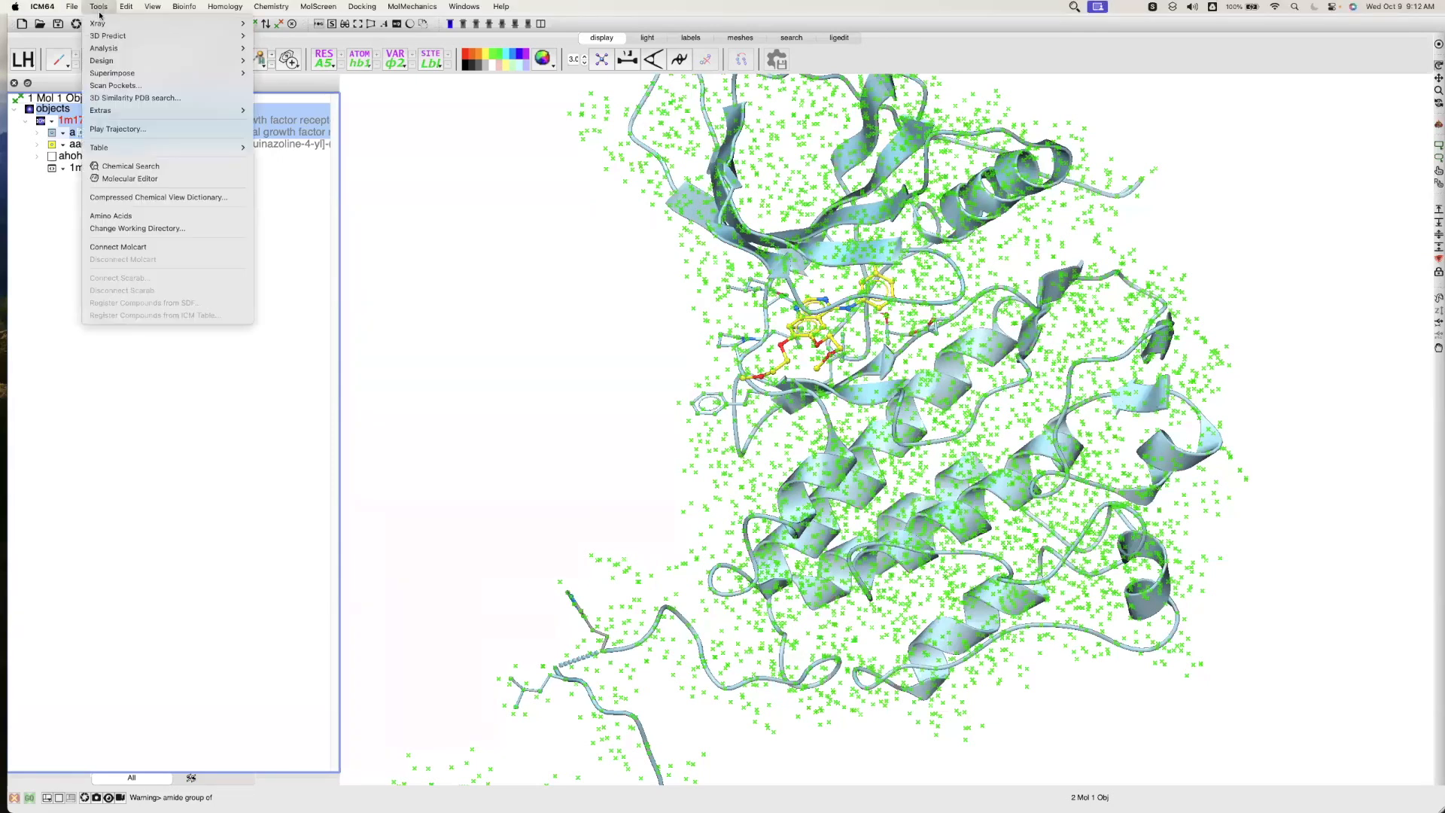
mouse_move(102, 36)
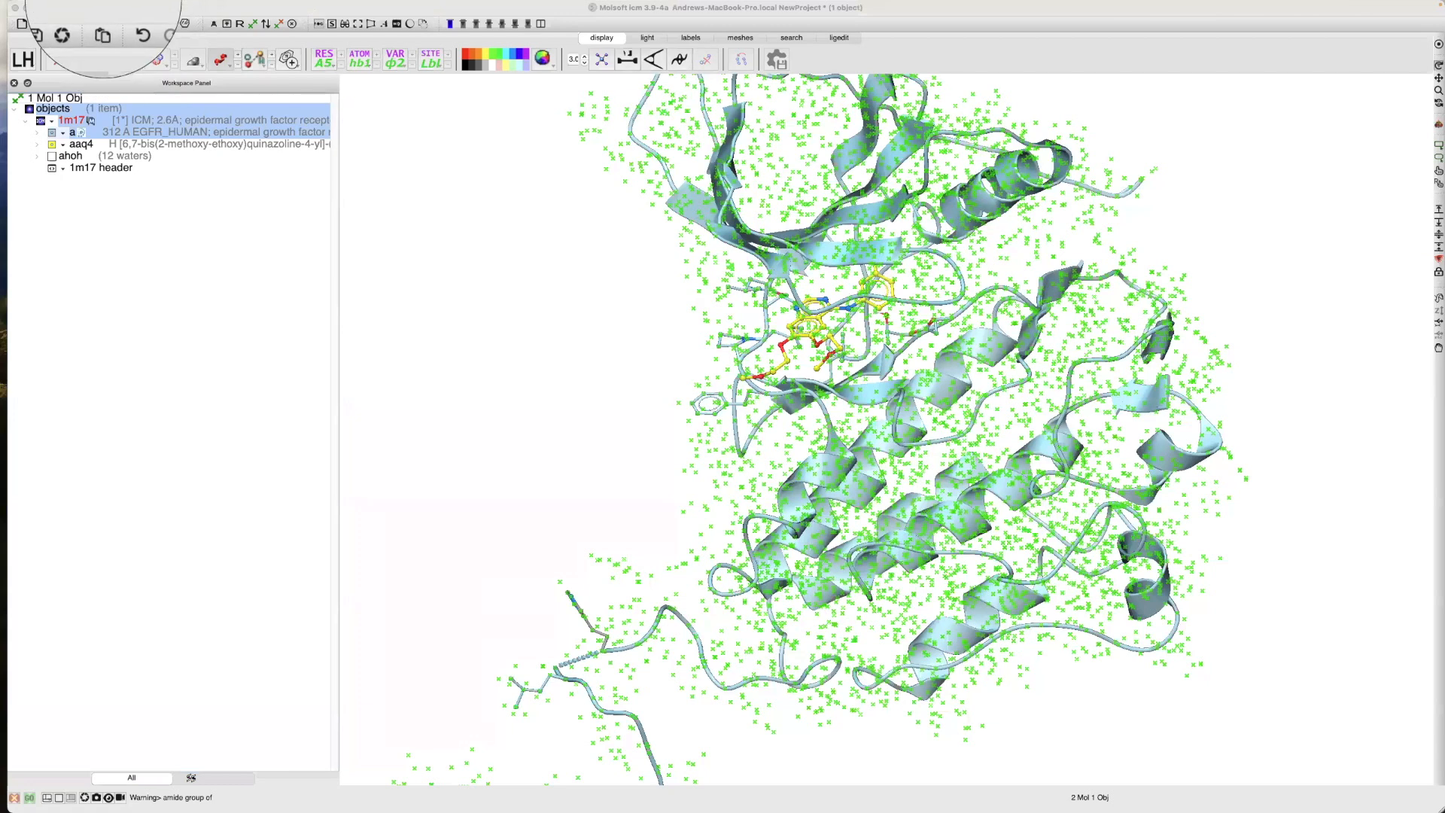
mouse_move(96, 8)
click(96, 7)
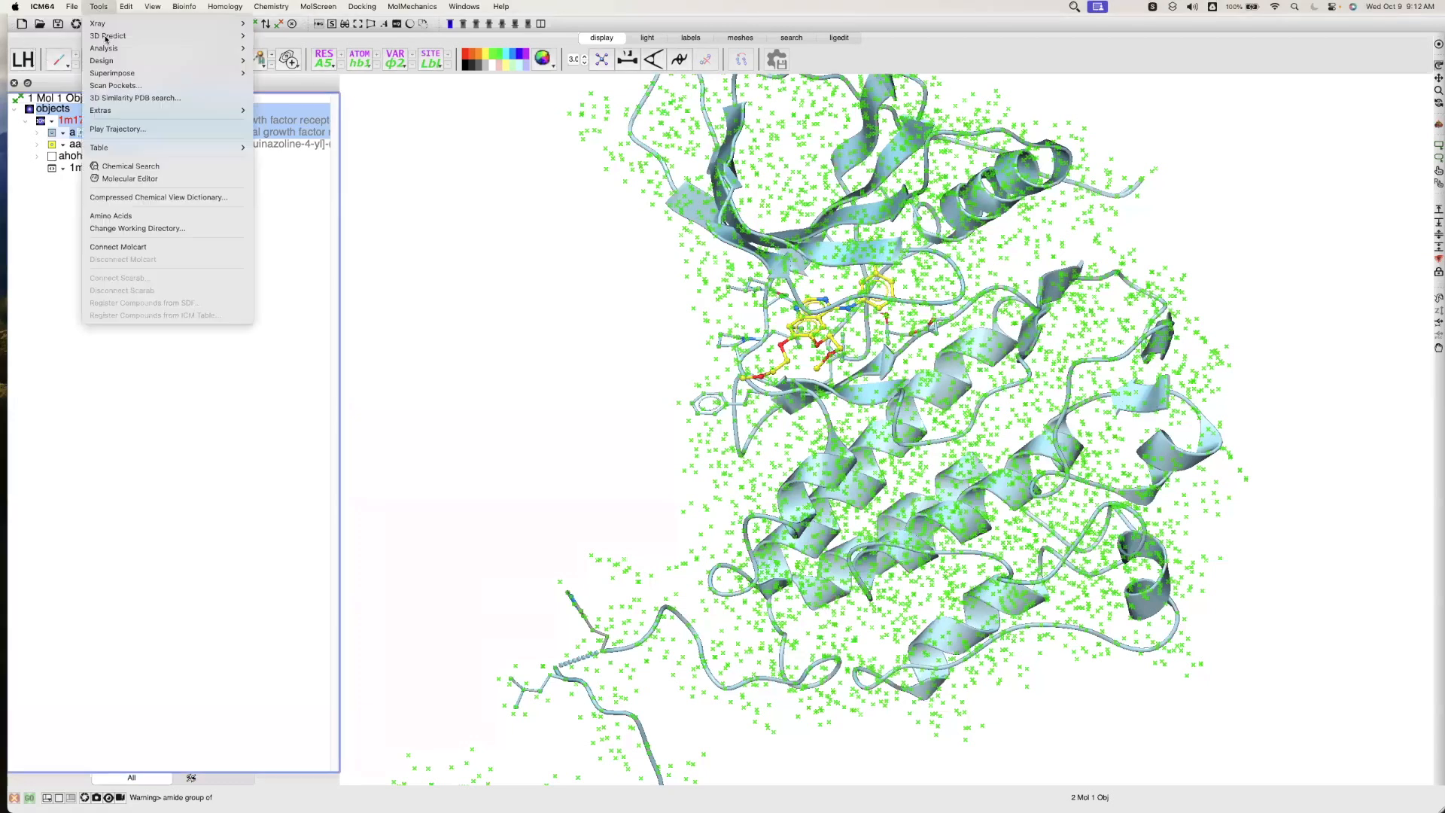
click(98, 7)
click(98, 7)
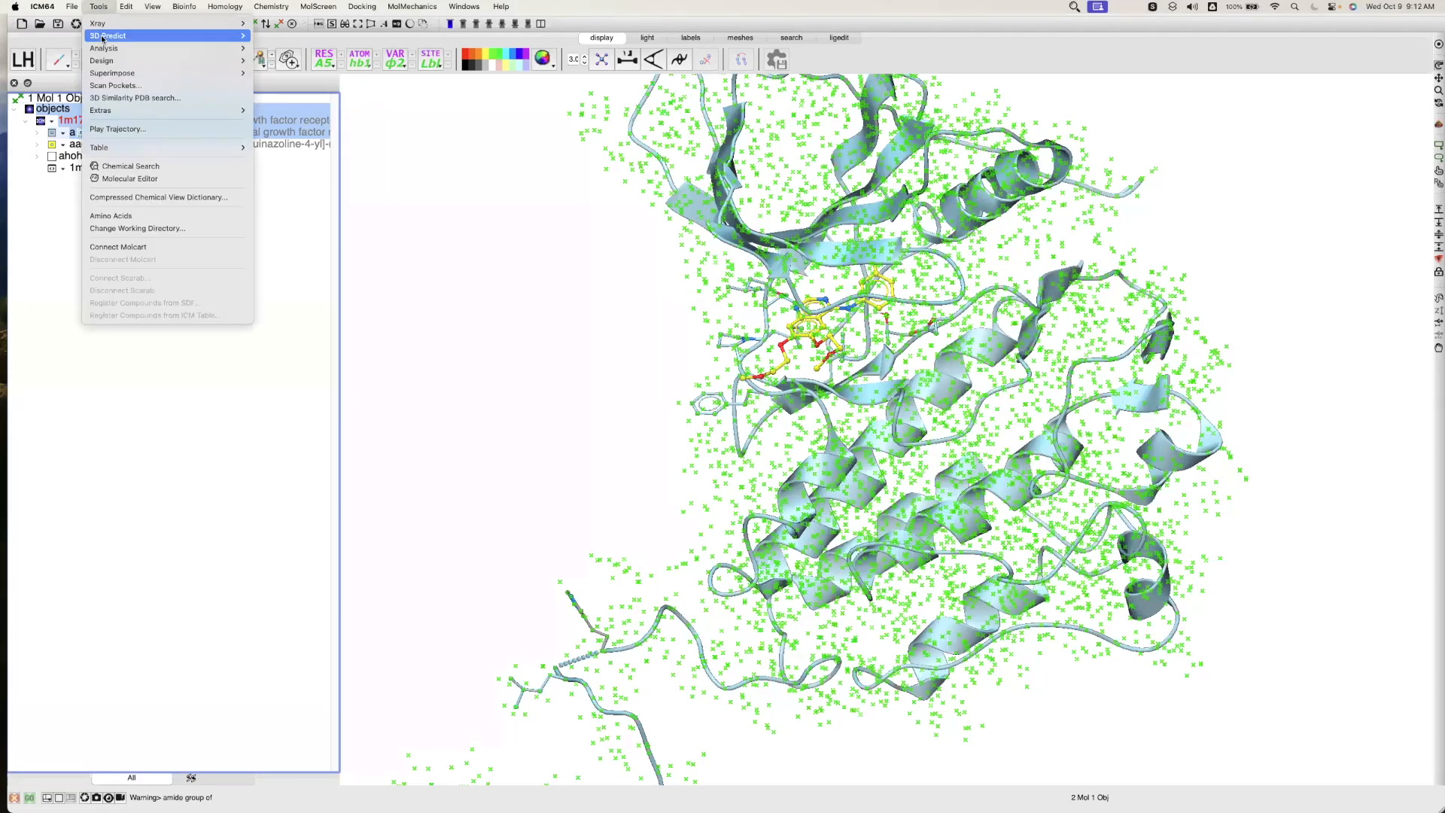
mouse_move(113, 35)
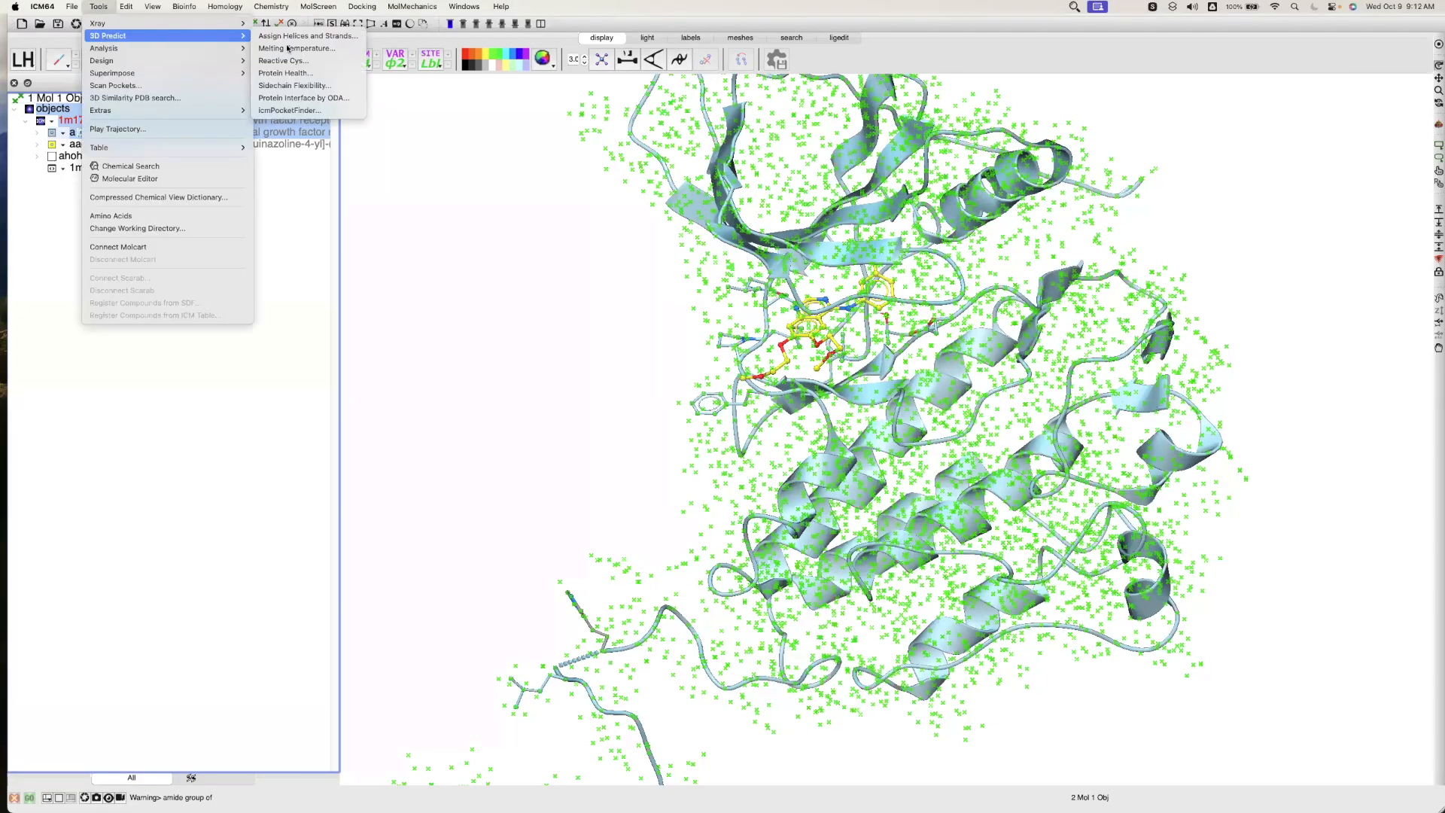
click(292, 111)
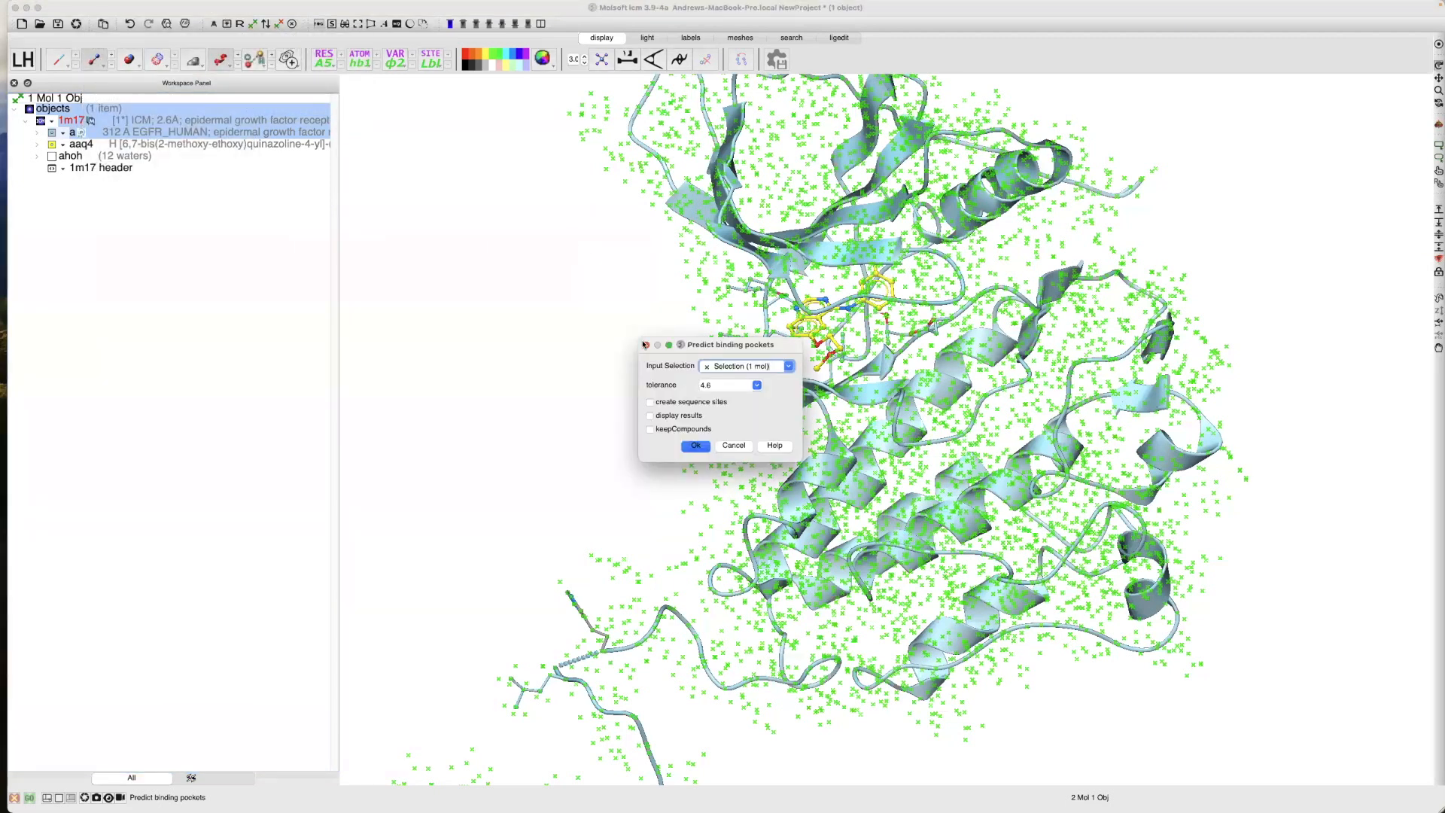
drag(640, 341, 588, 312)
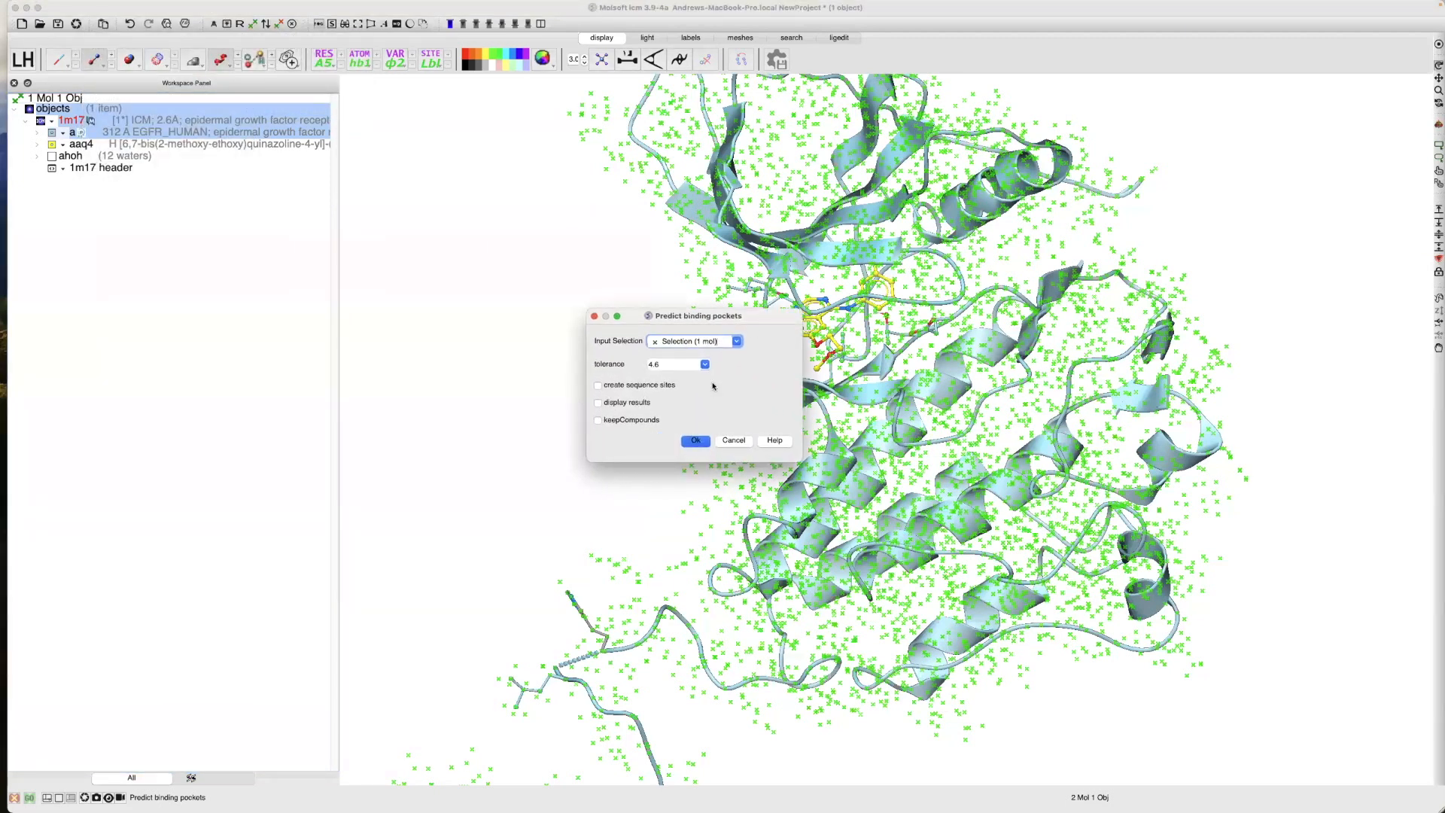
key(alt+super+m)
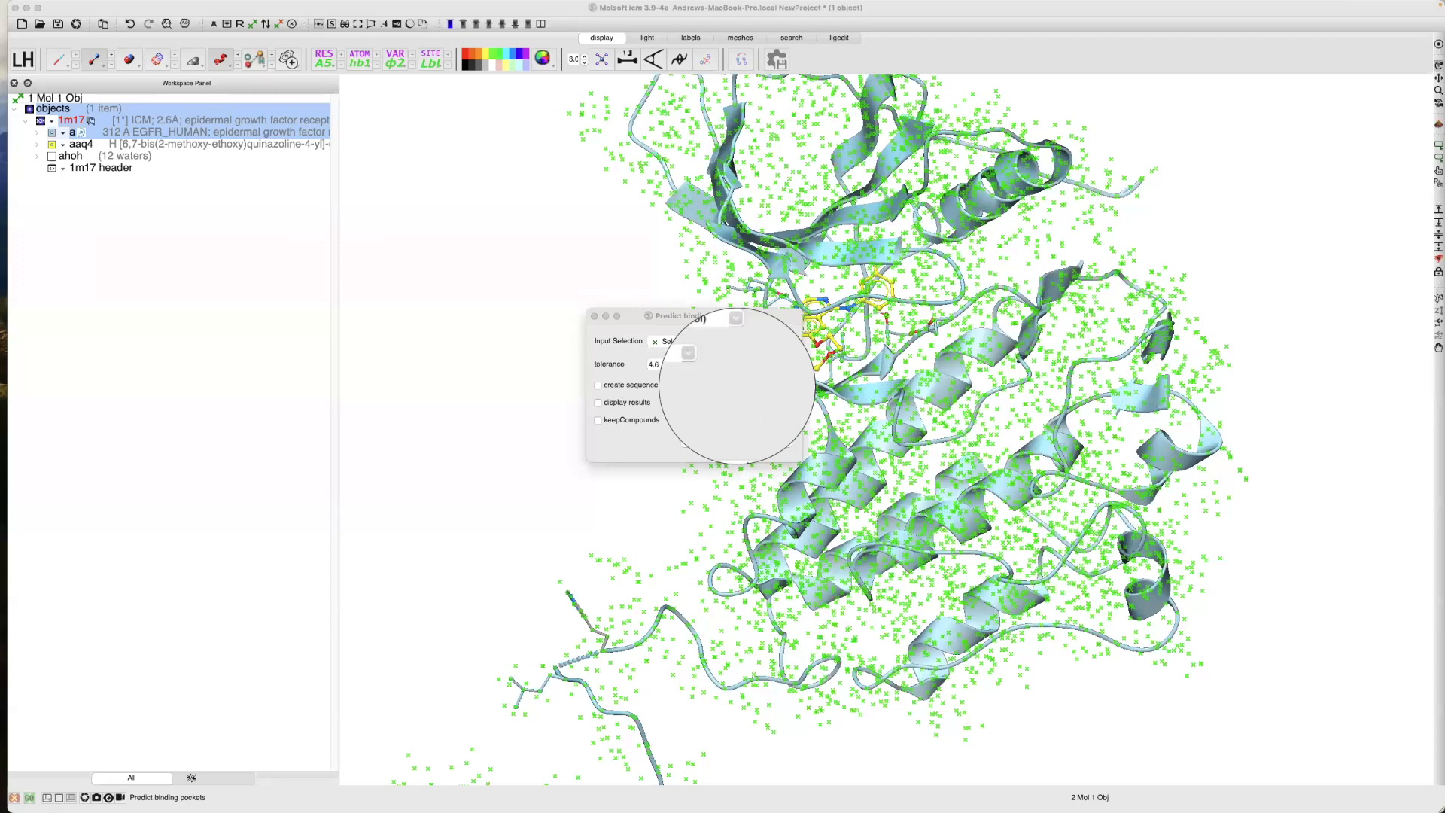
drag(754, 320, 606, 327)
click(551, 447)
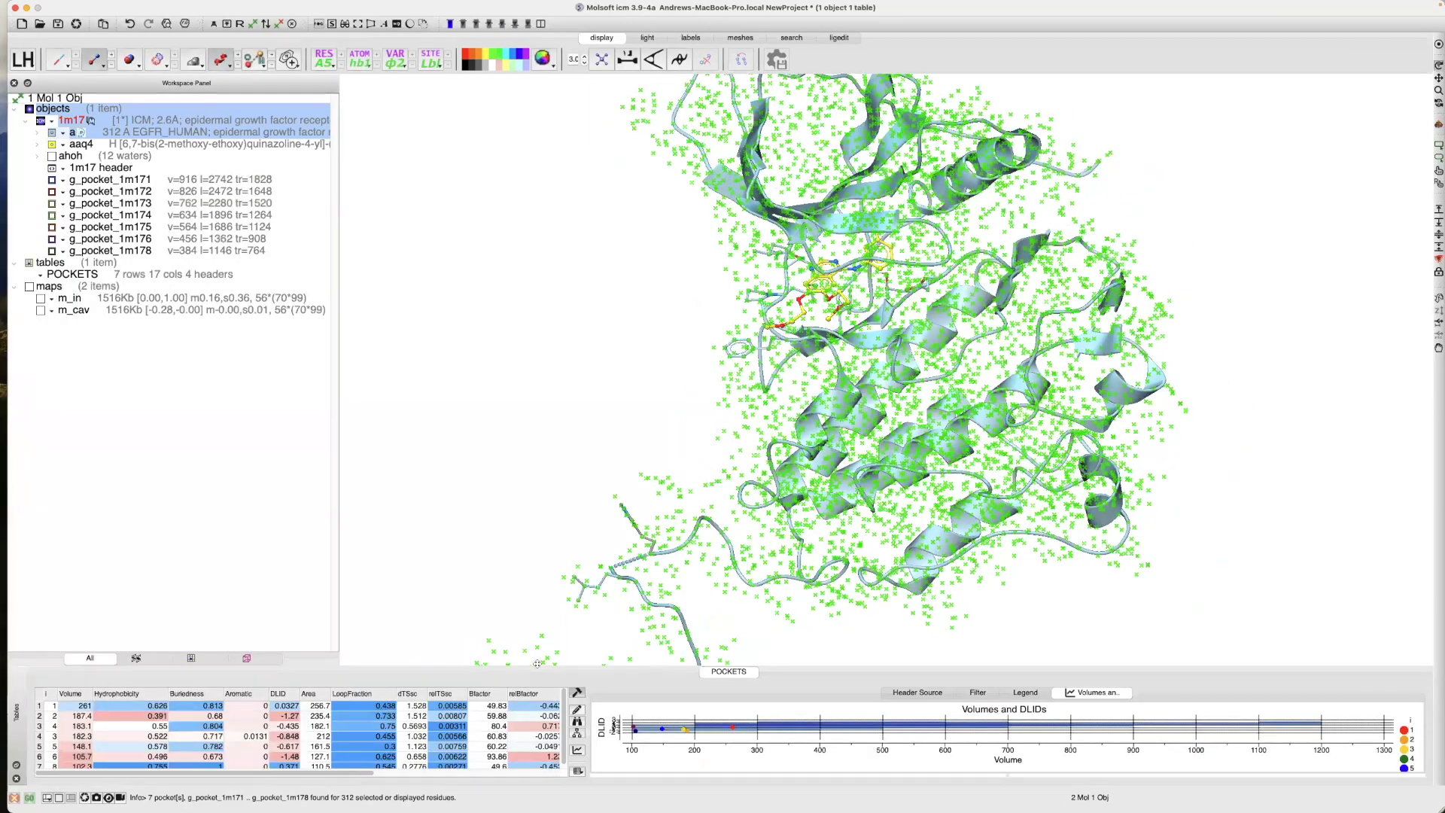
Enlarge the POCKETS table and plot area, clear the atom selection and display all predicted pocket meshes from g_pocket_1m171 to g_pocket_1m178
drag(538, 646, 533, 534)
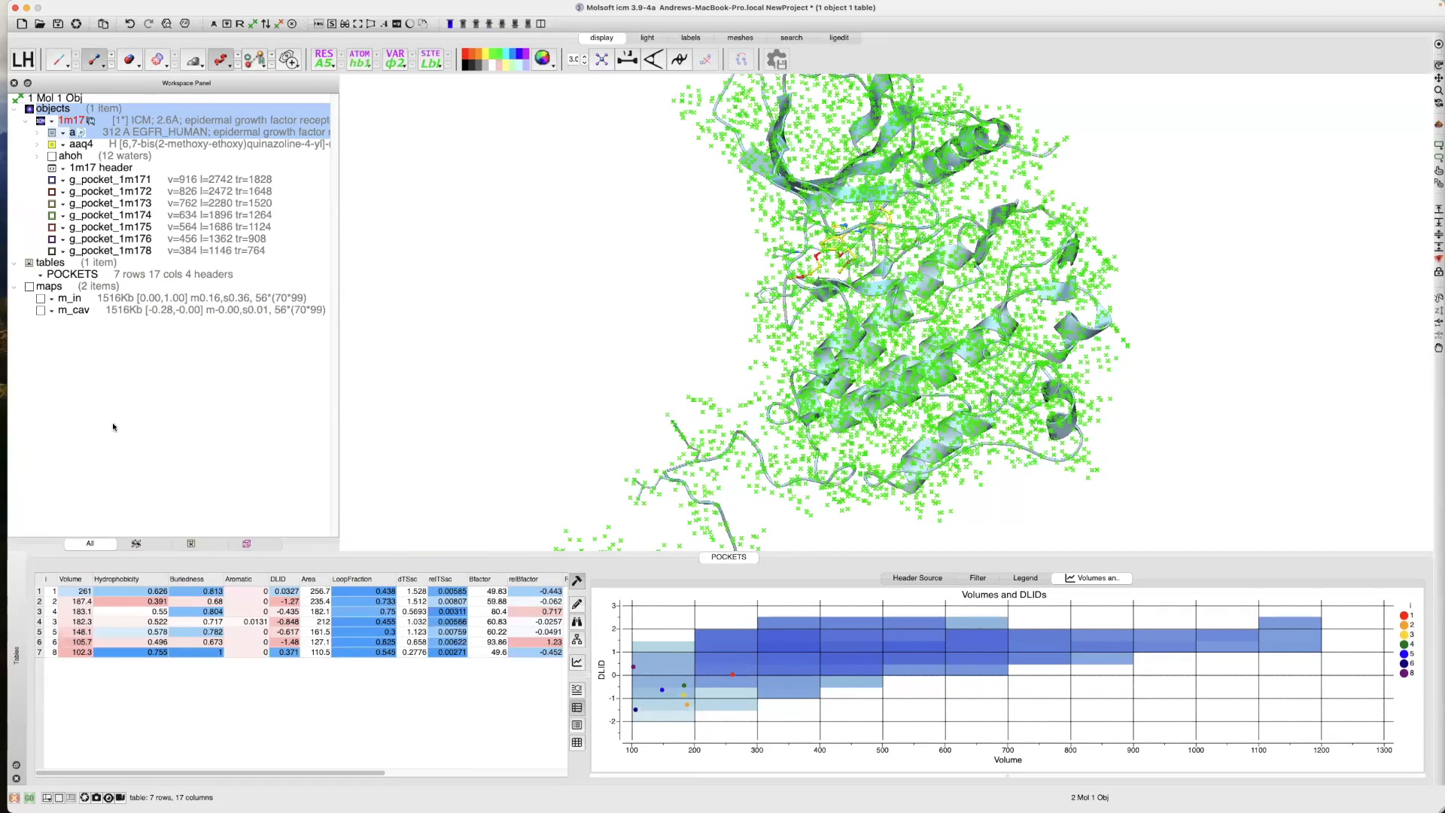
click(52, 180)
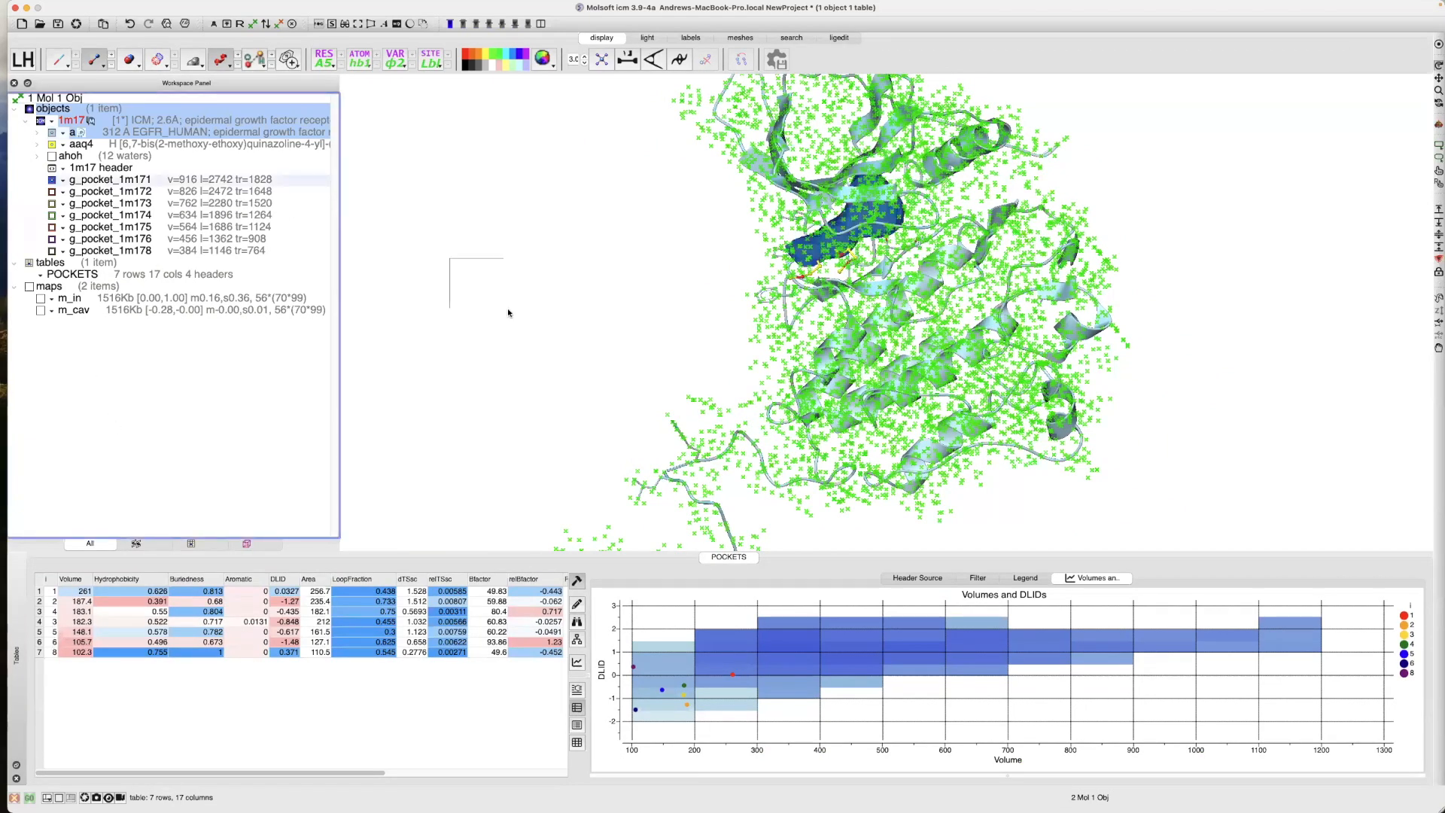
drag(508, 313, 509, 314)
click(52, 192)
click(51, 203)
click(53, 215)
click(52, 227)
click(52, 239)
click(52, 251)
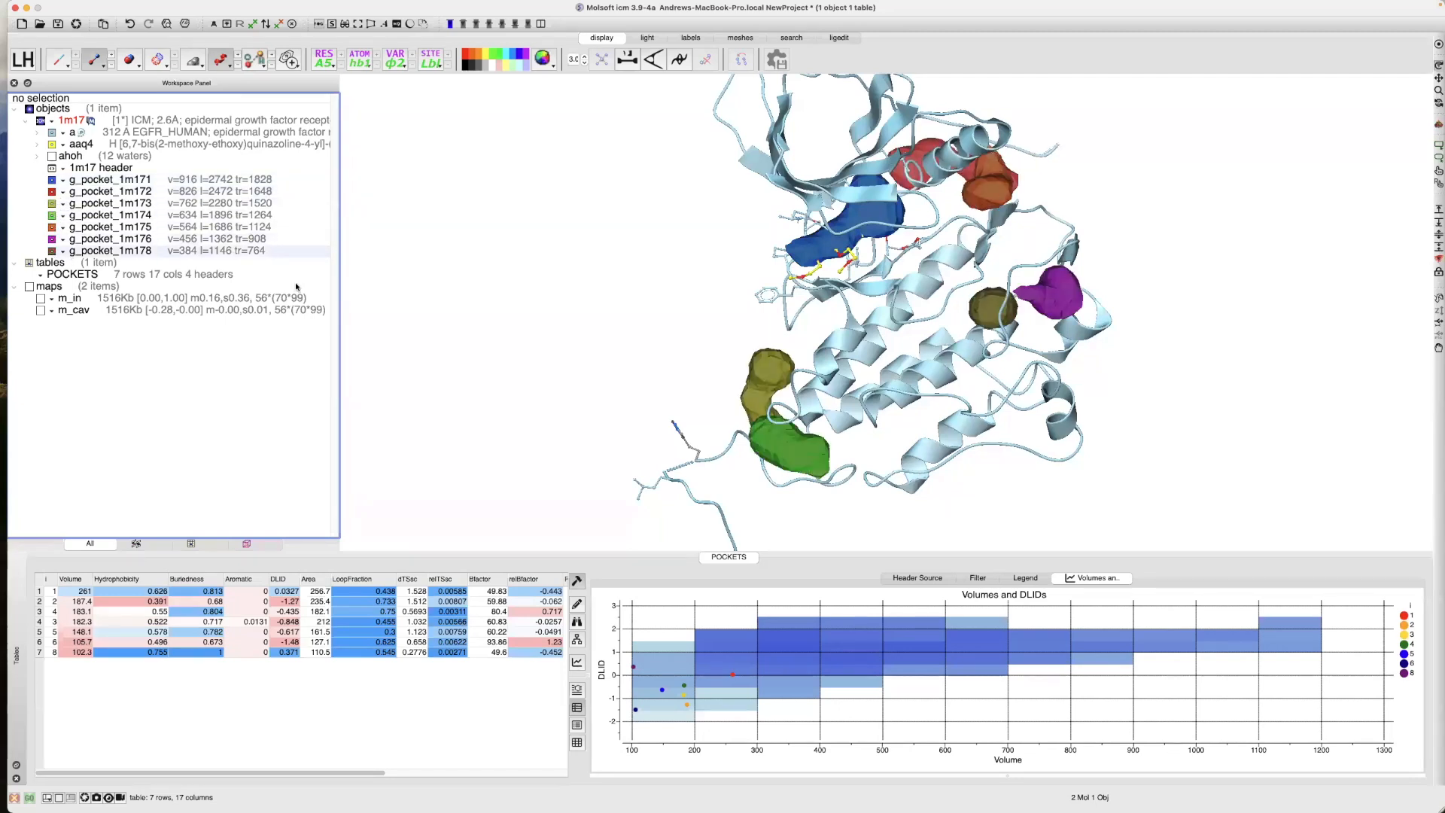
Examine the predicted pockets around the protein from several angles, focusing on the blue mesh at the ligand and the neighbouring red and orange ones
drag(530, 349, 359, 279)
scroll(549, 268, up, 10)
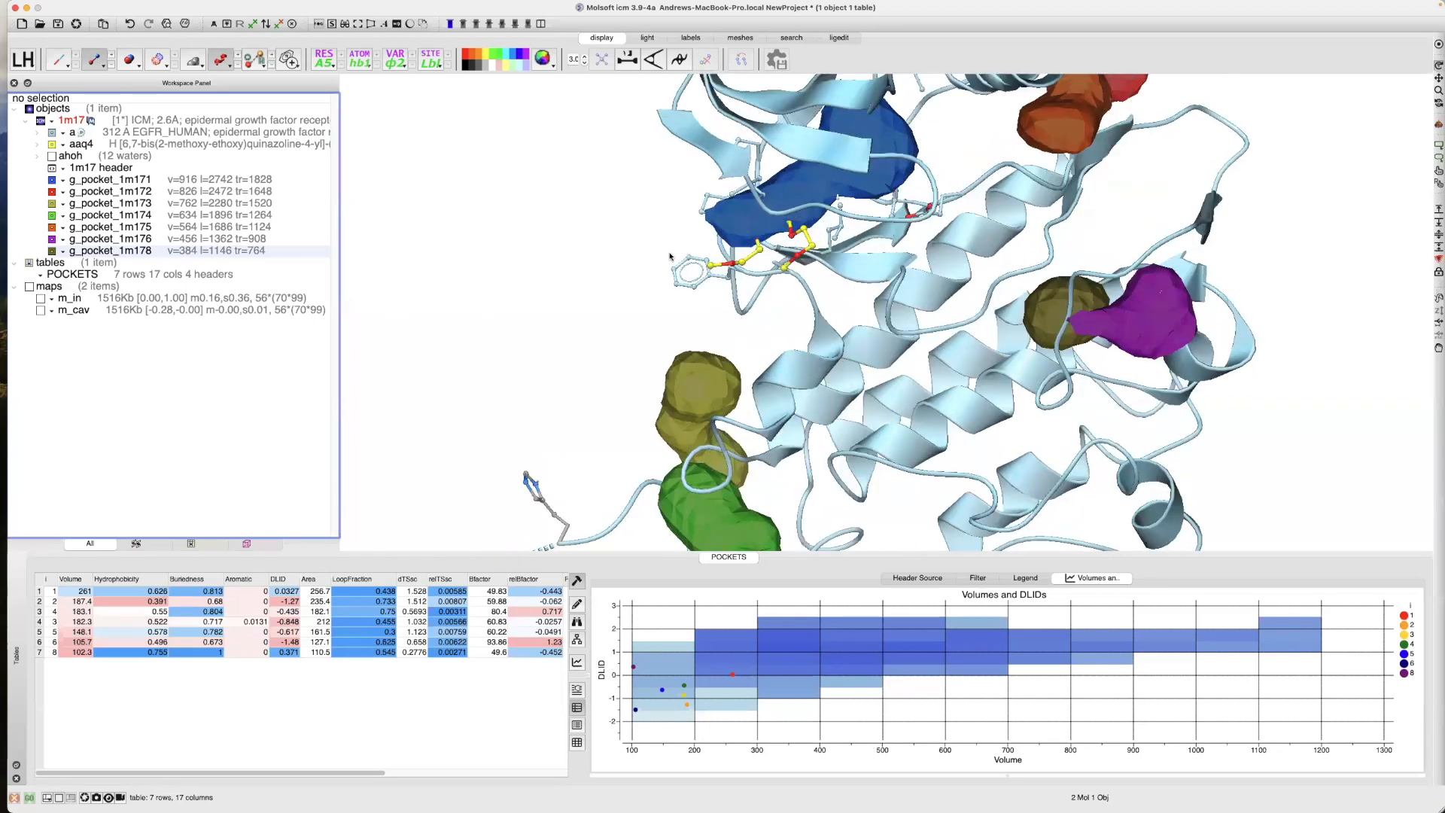
drag(846, 174, 845, 213)
click(1438, 78)
drag(1258, 193, 1168, 253)
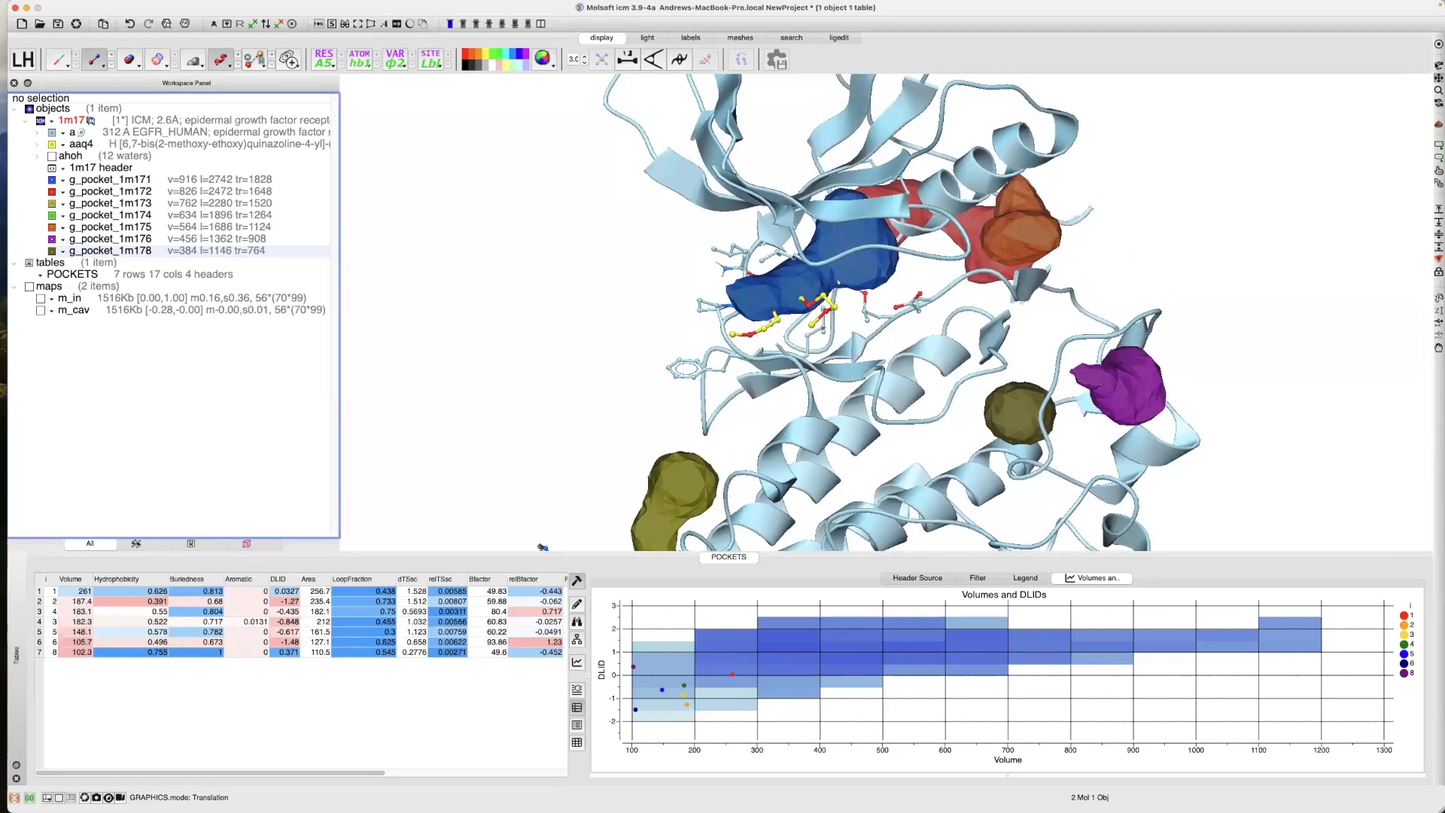
click(1438, 66)
drag(1261, 169, 1159, 155)
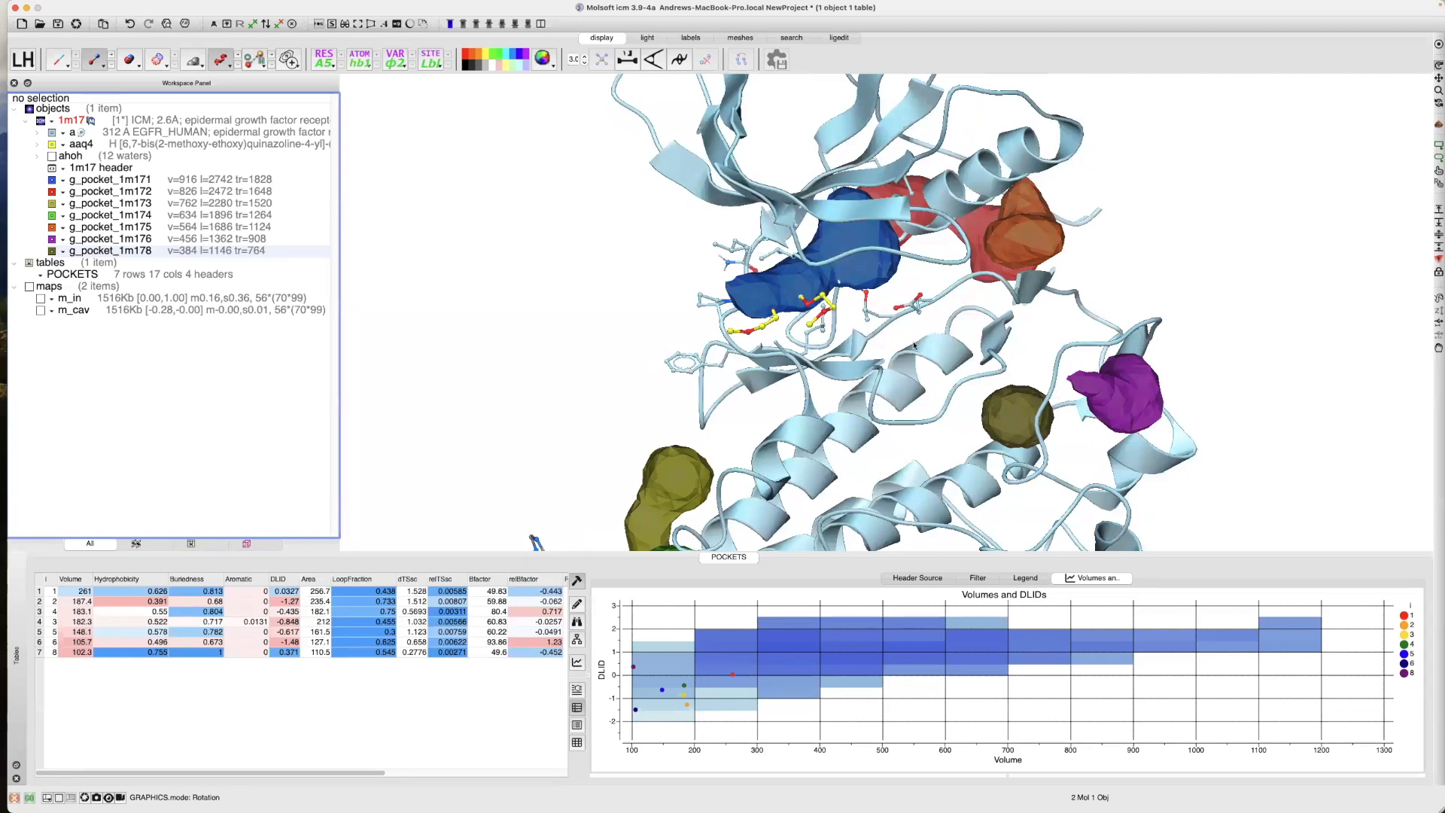
drag(793, 330, 814, 214)
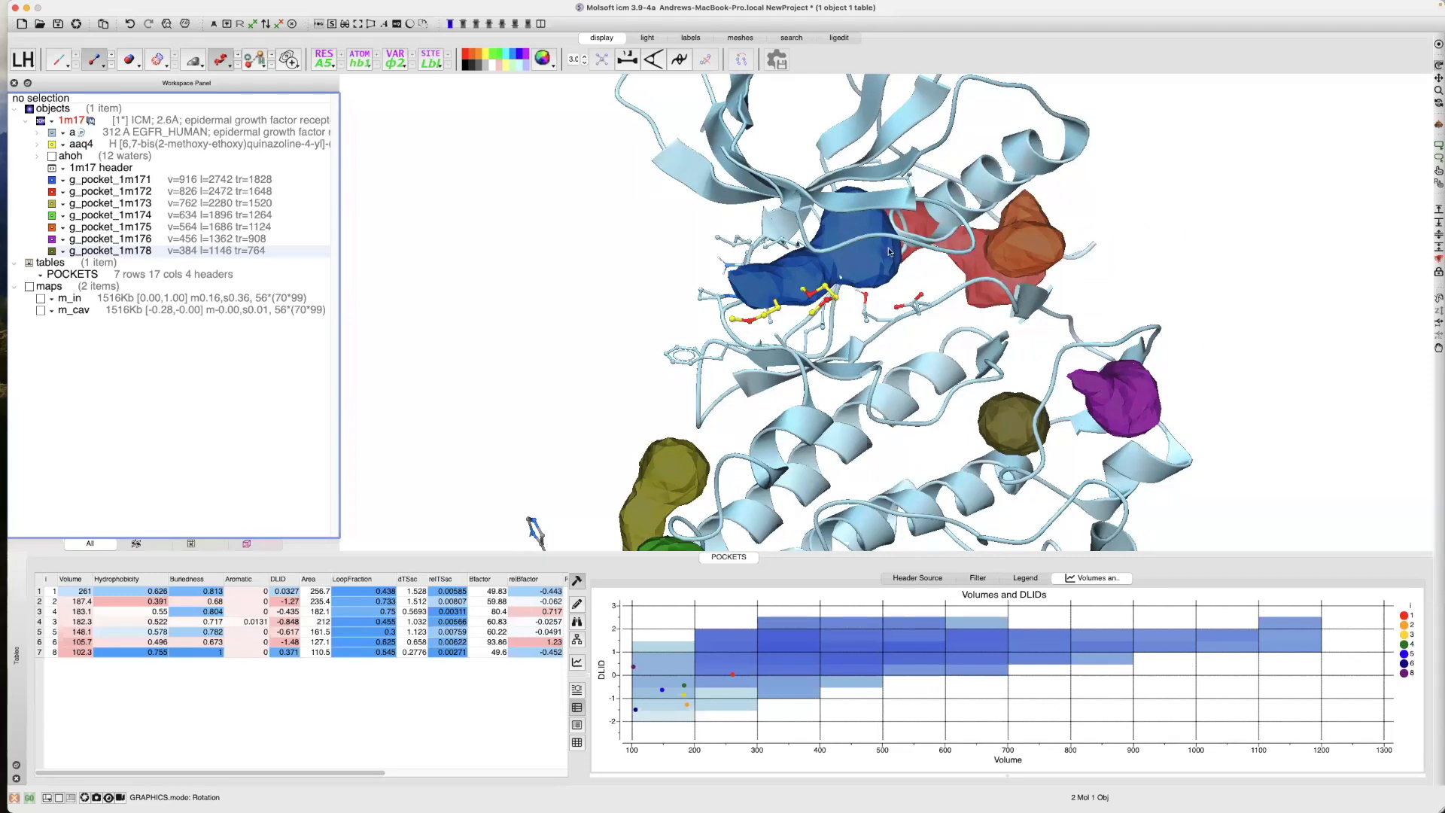
mouse_move(1052, 197)
mouse_down()
mouse_move(933, 260)
mouse_move(1029, 232)
mouse_move(1000, 236)
mouse_move(1057, 174)
mouse_up()
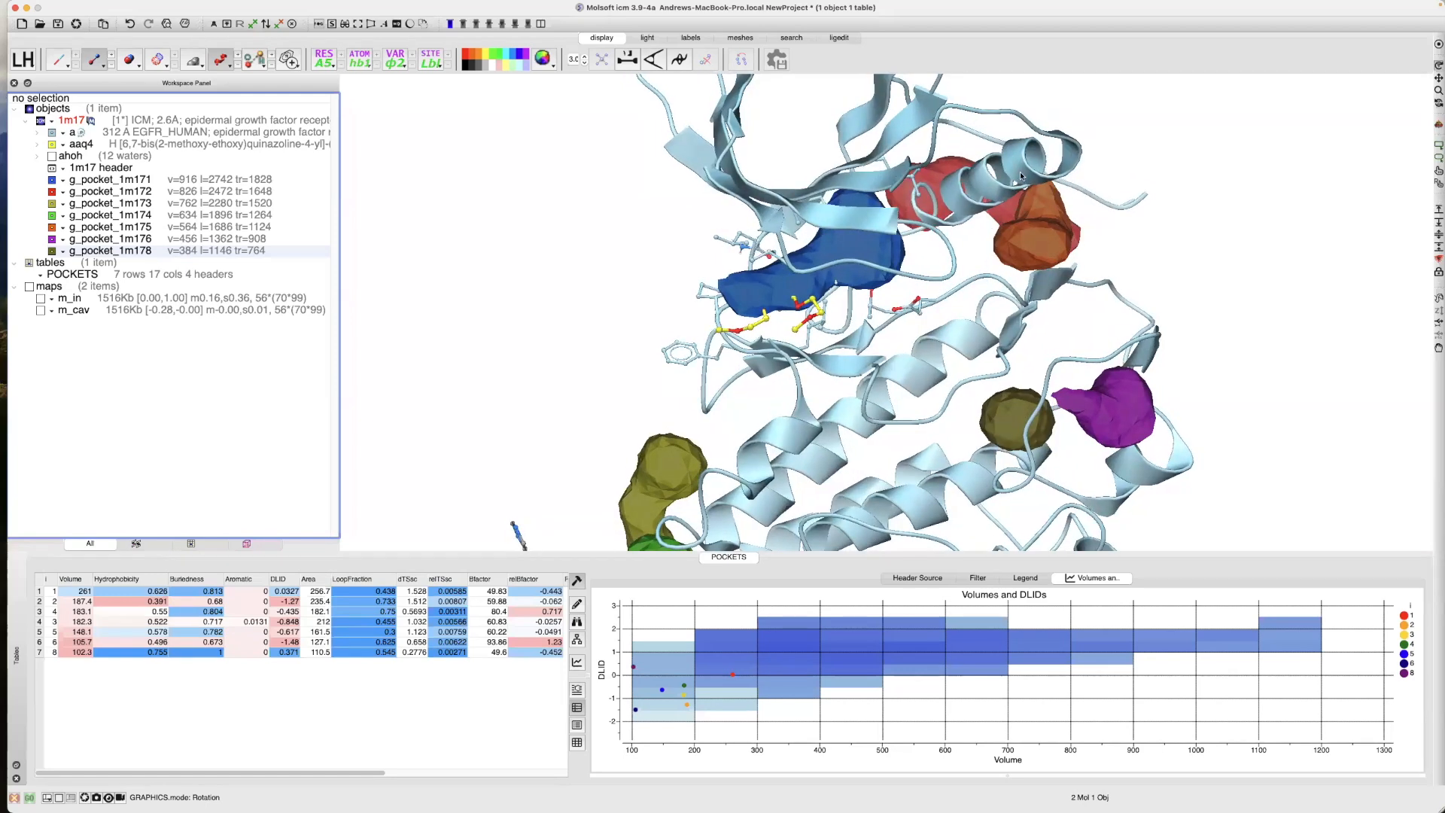
drag(670, 294, 978, 219)
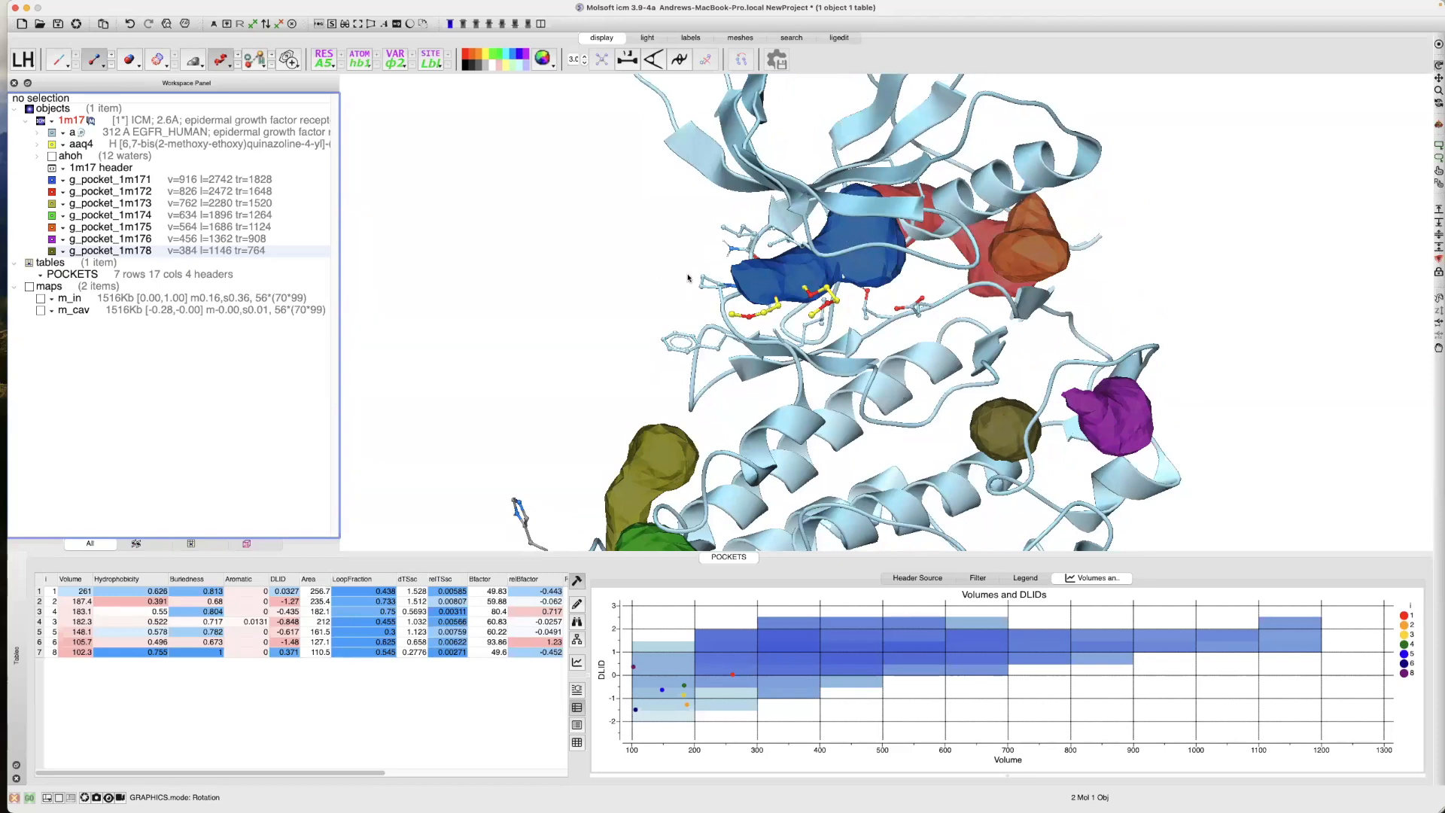
drag(681, 280, 814, 228)
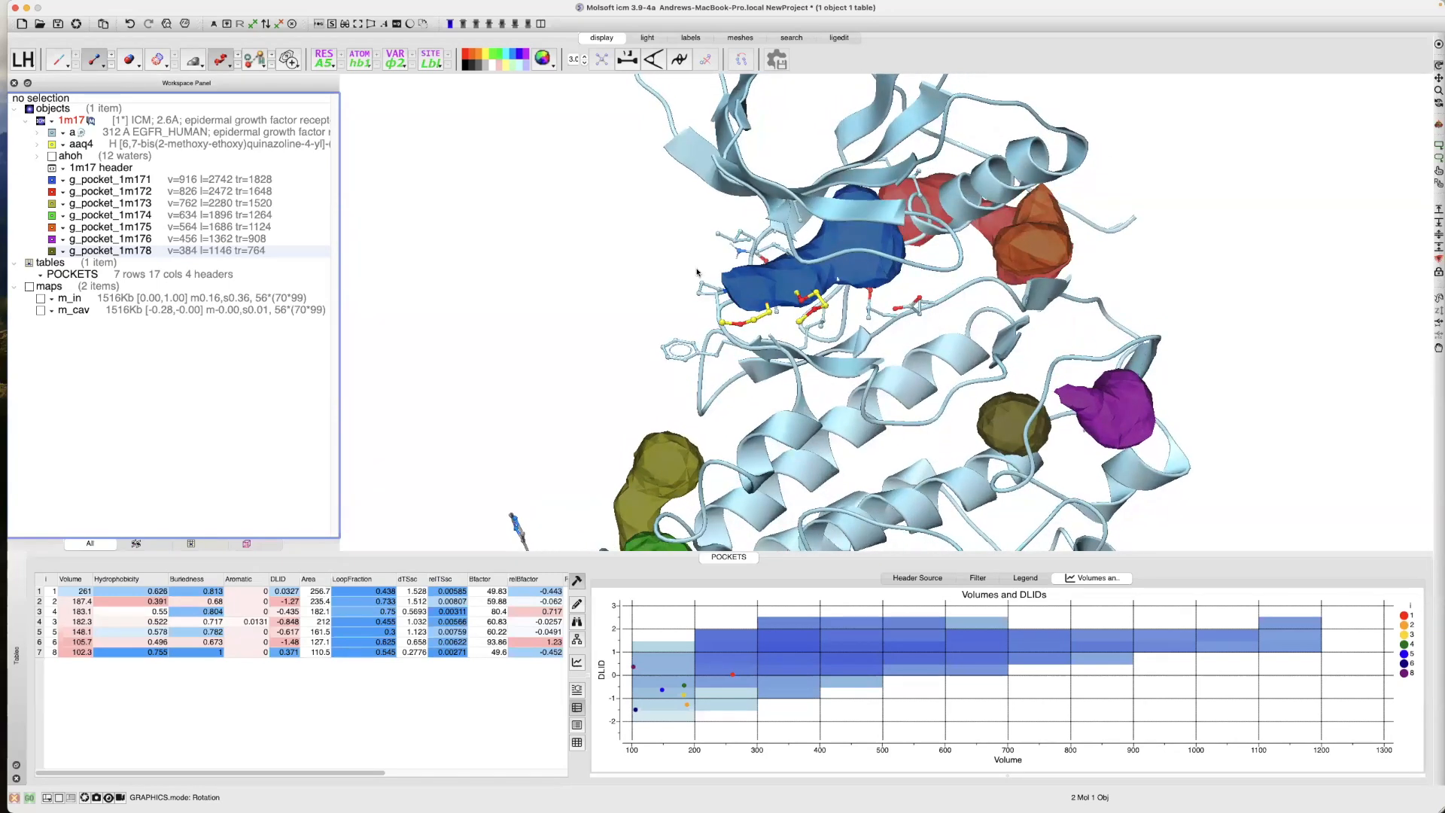
drag(674, 294, 802, 298)
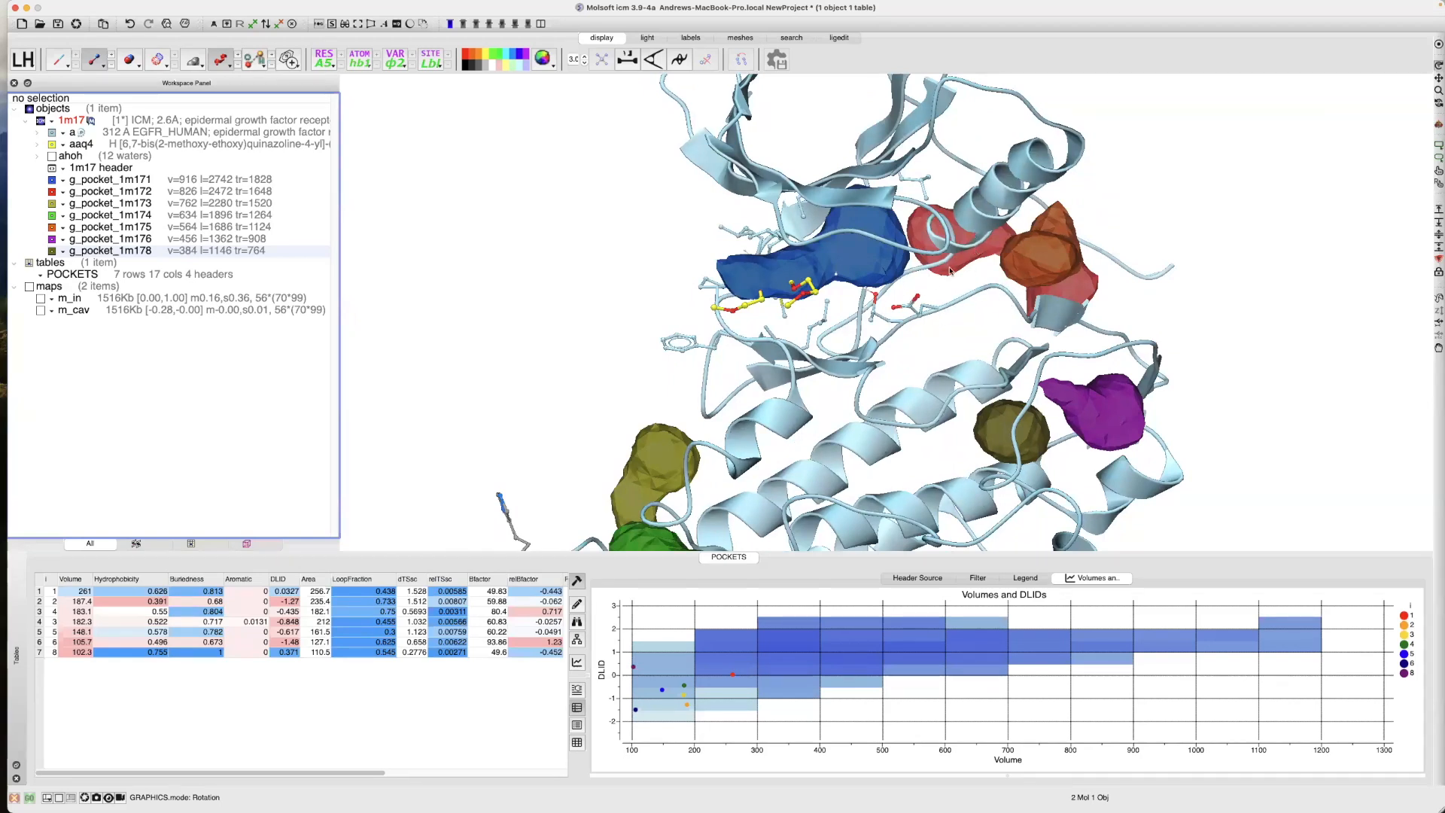
drag(587, 284, 757, 294)
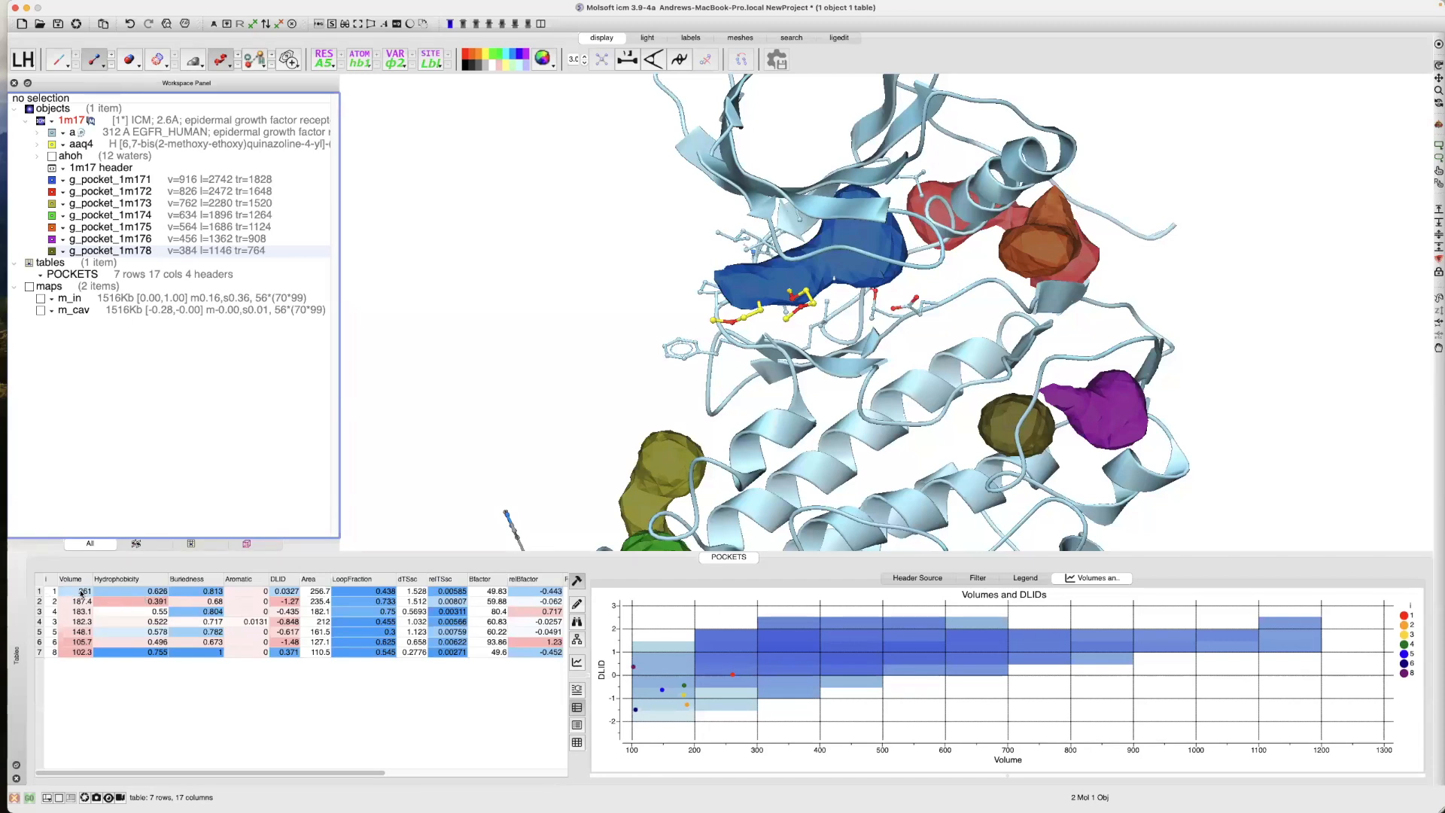
Compare the pockets in the structure with the POCKETS table and select its DLID column
key(ctrl+shift+m)
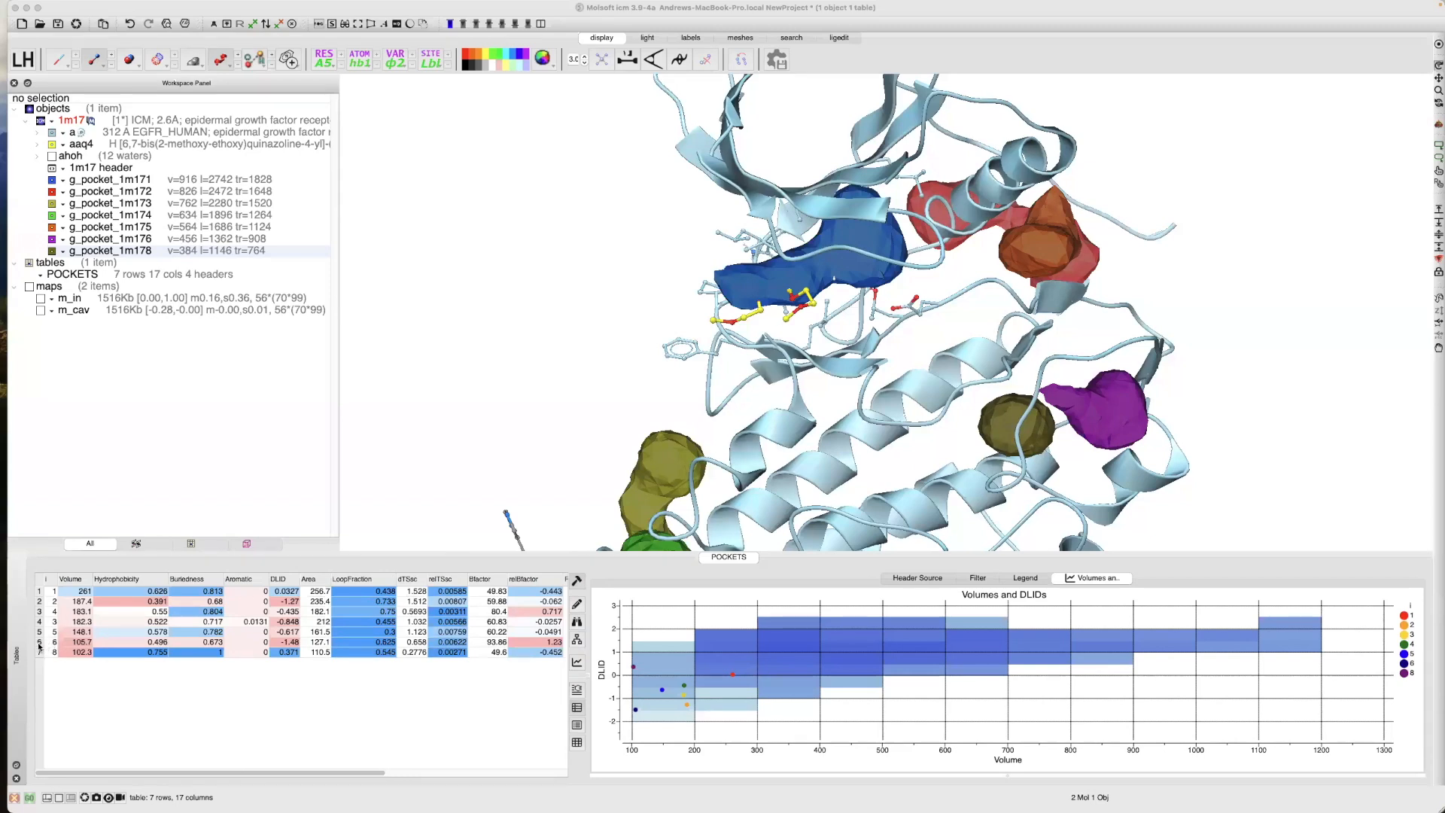
click(989, 433)
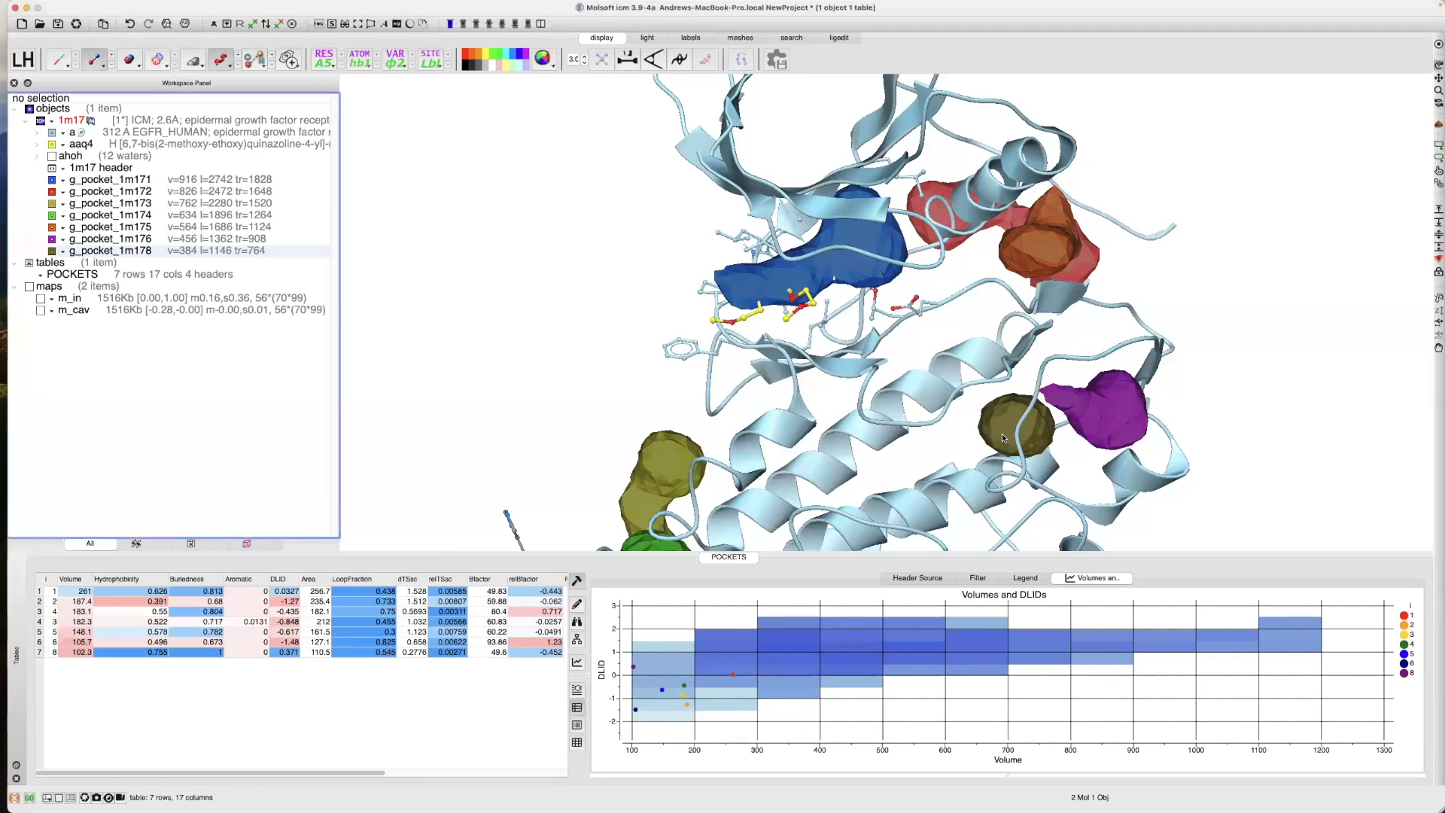
drag(984, 435, 1002, 436)
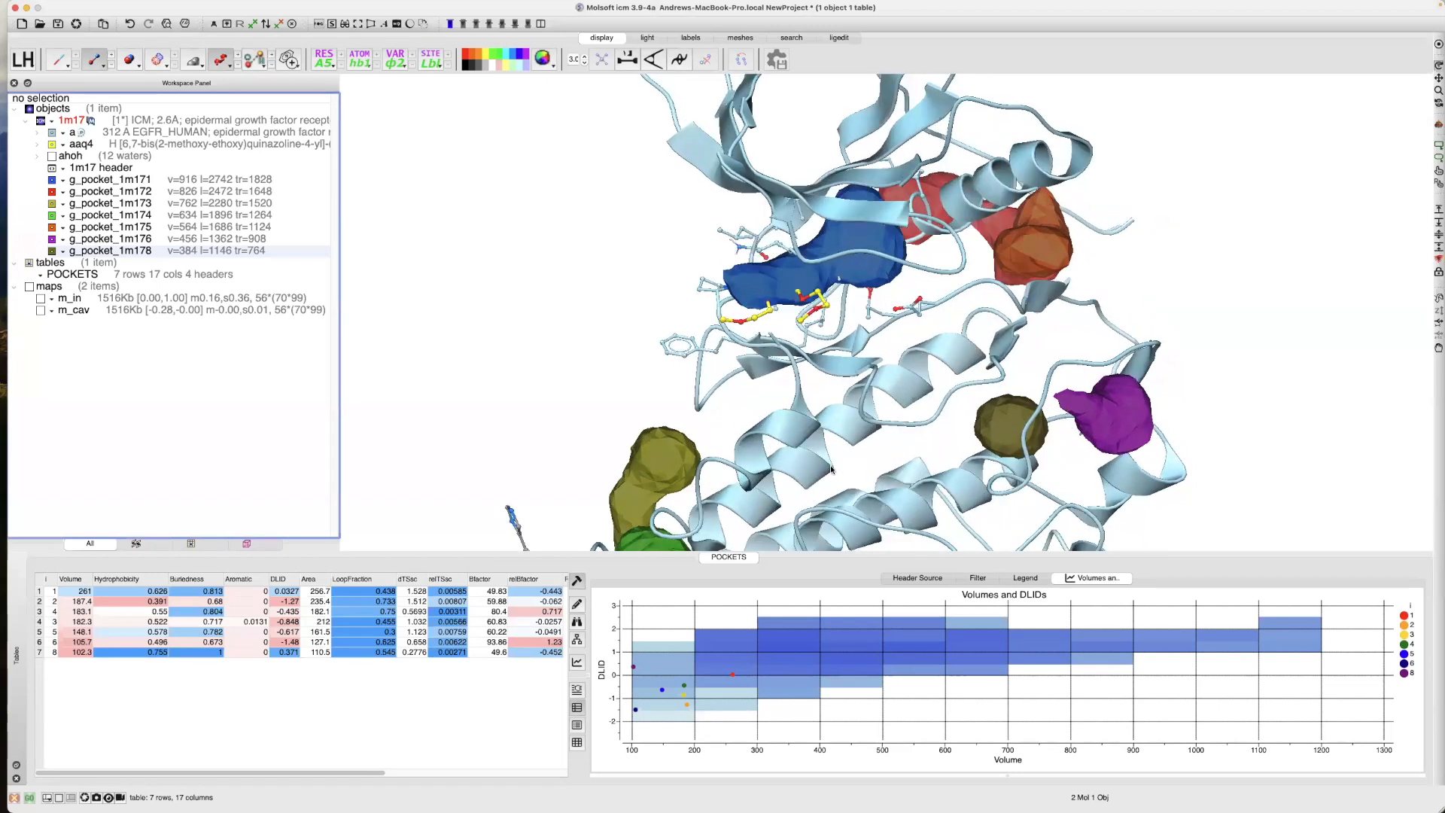
drag(831, 468, 663, 517)
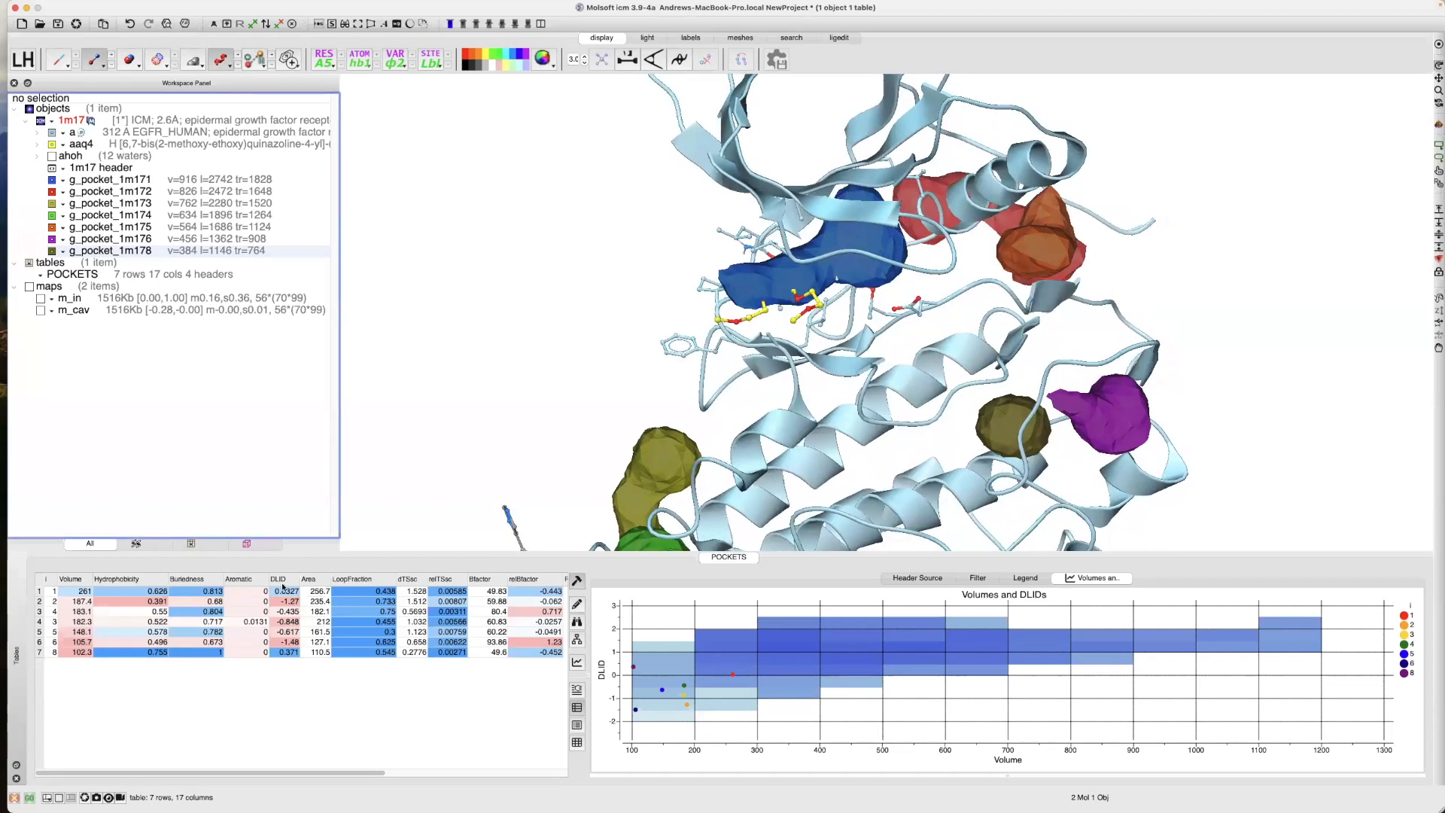
click(279, 580)
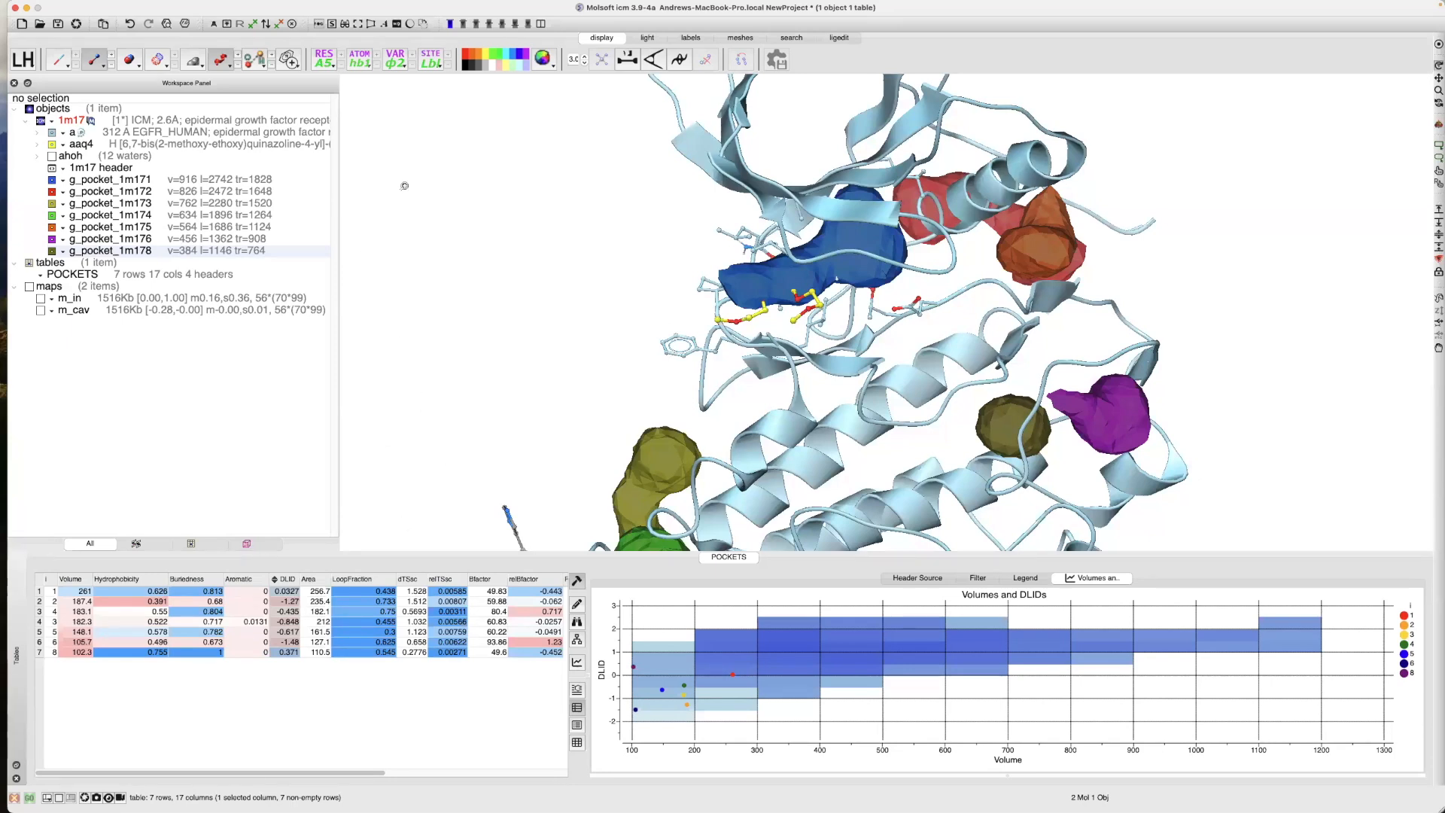
Hide the pocket meshes g_pocket_1m172 through g_pocket_1m178, keeping only g_pocket_1m171 at the ligand site displayed
click(52, 192)
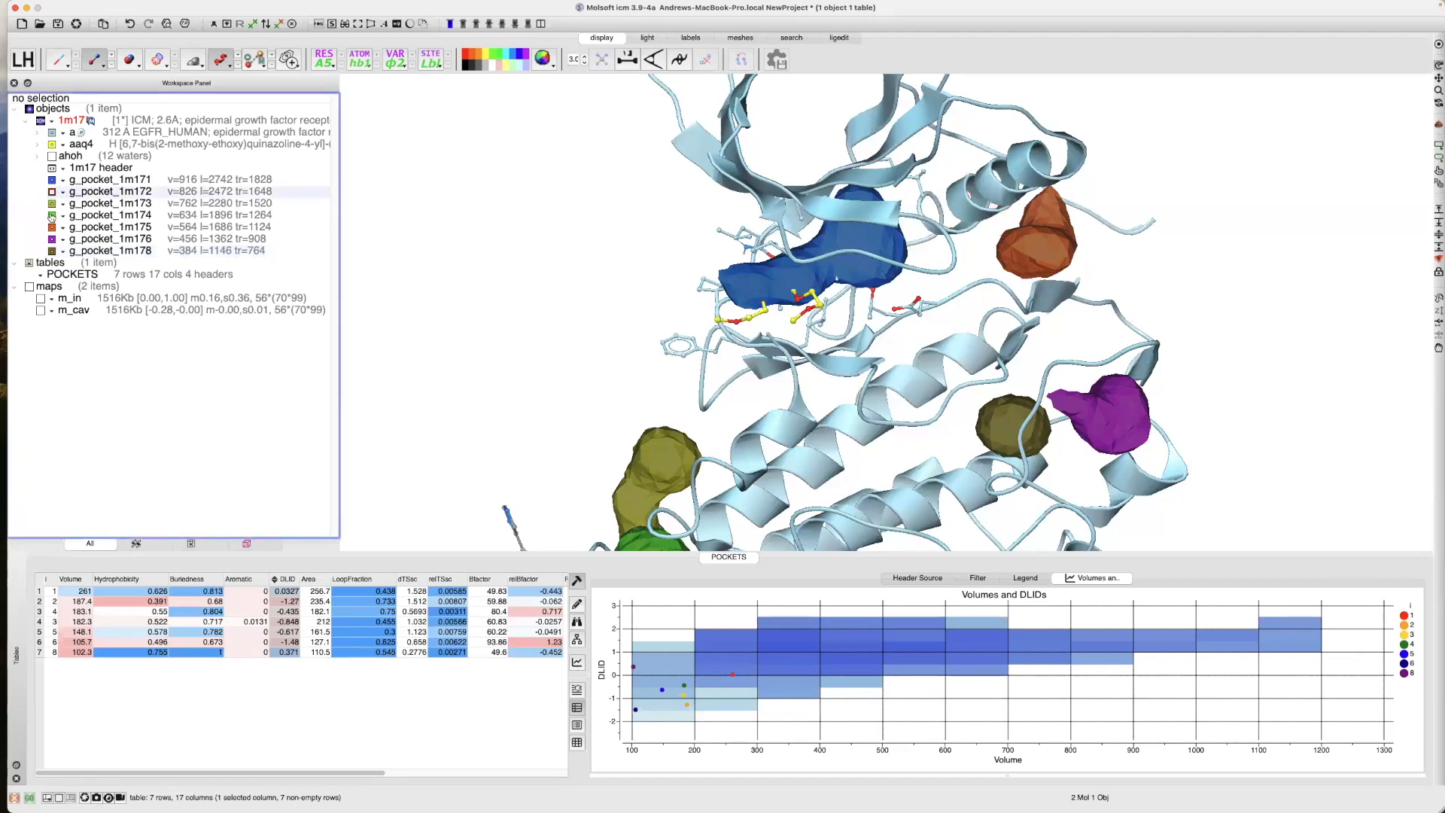
click(52, 203)
click(52, 215)
click(52, 227)
click(52, 239)
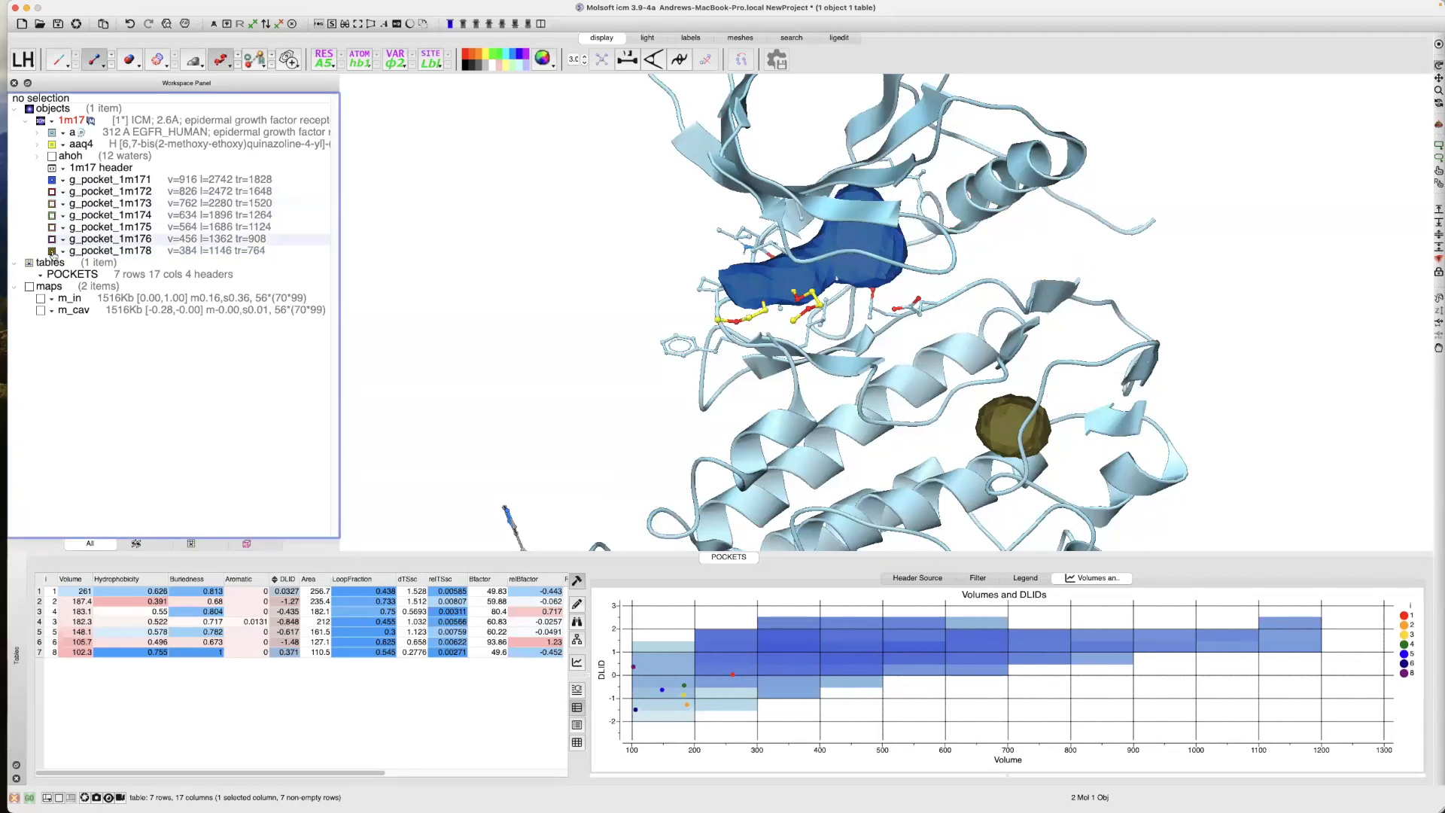
click(52, 251)
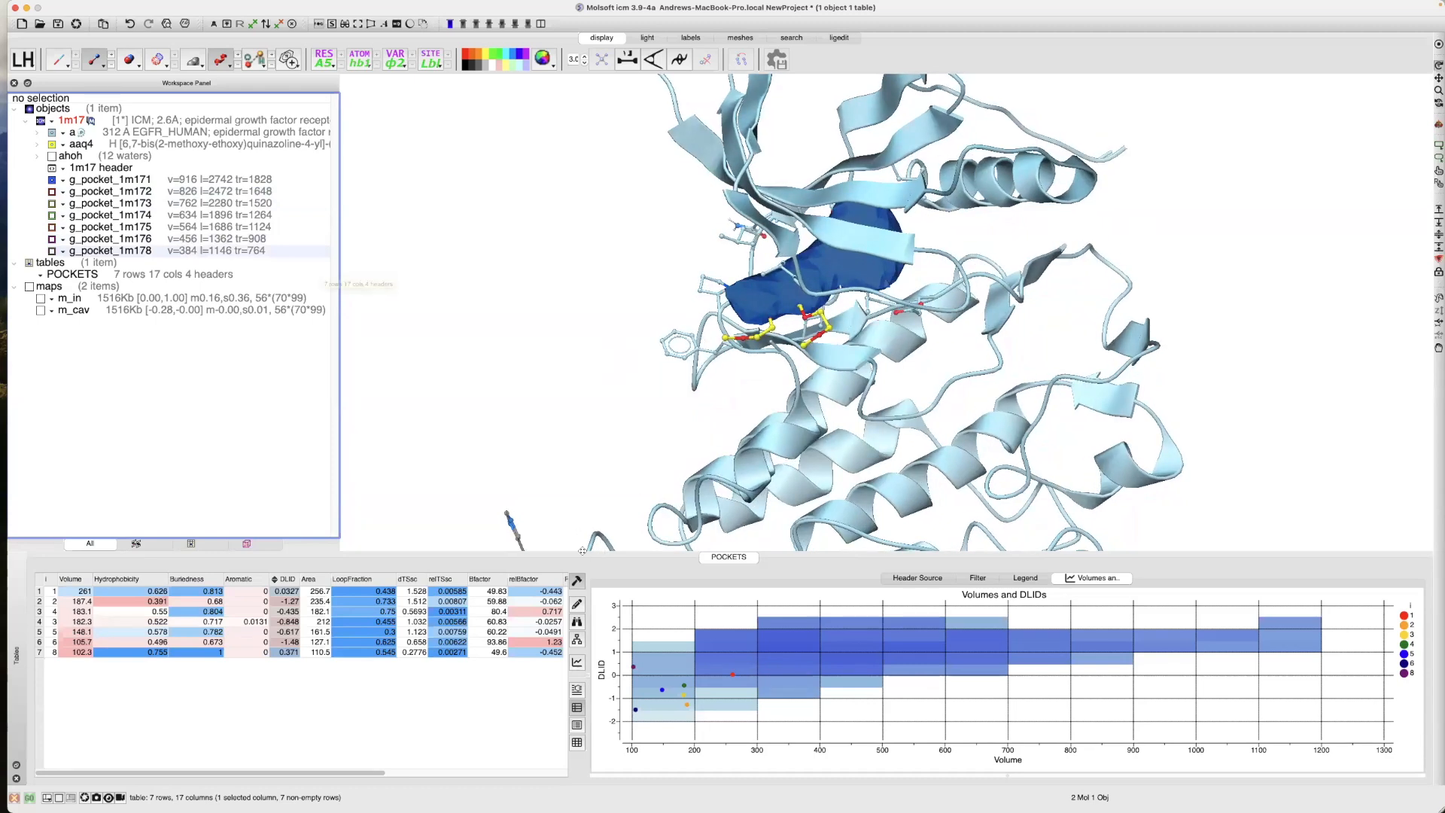
Shrink the pocket table area to enlarge the 3D view and hide the g_pocket_1m171 mesh covering the ligand
drag(584, 552, 552, 595)
drag(521, 386, 504, 336)
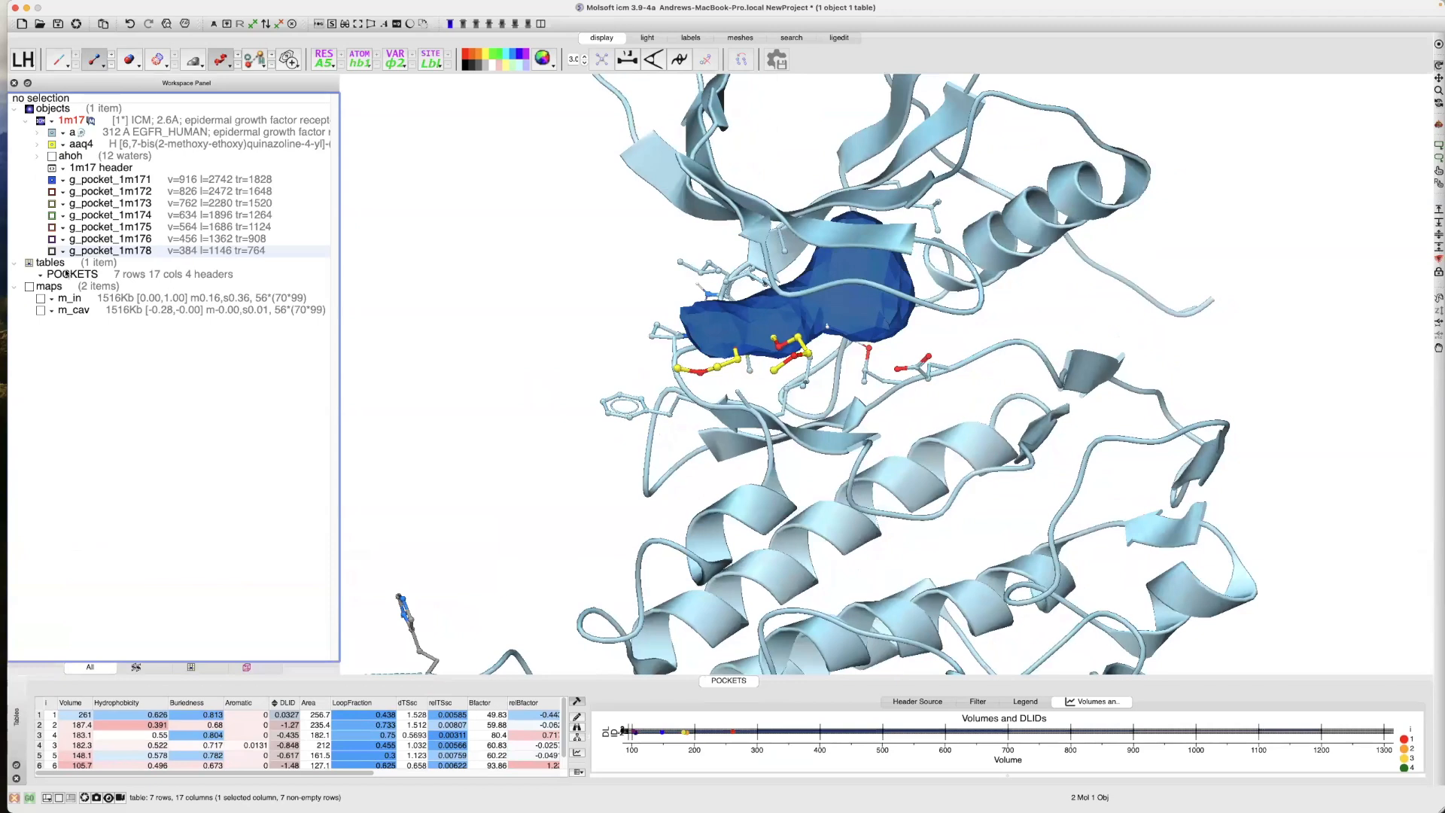
click(52, 180)
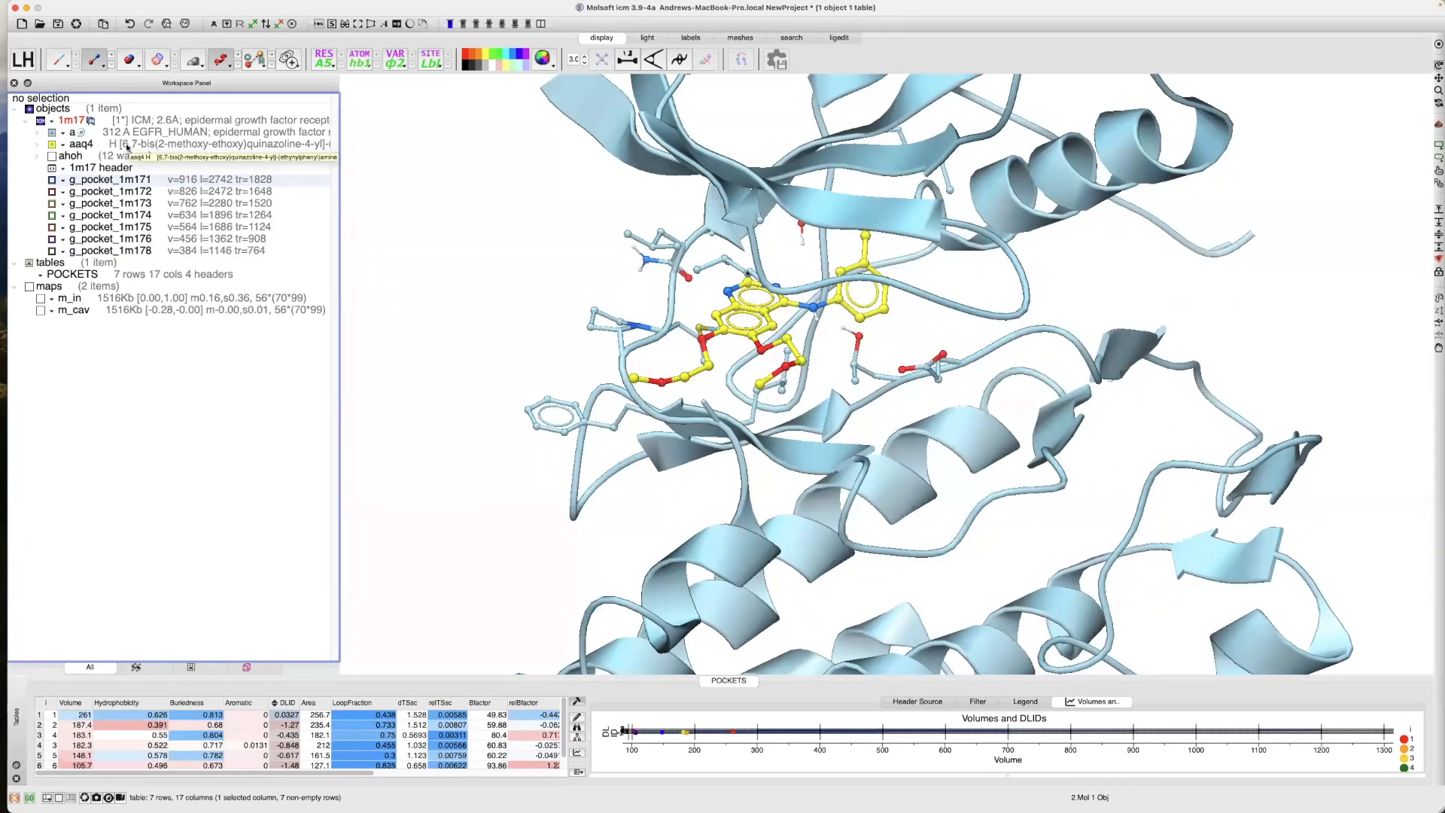
Display the Ligand Pocket Interactions for the aaq4 ligand
right_click(129, 147)
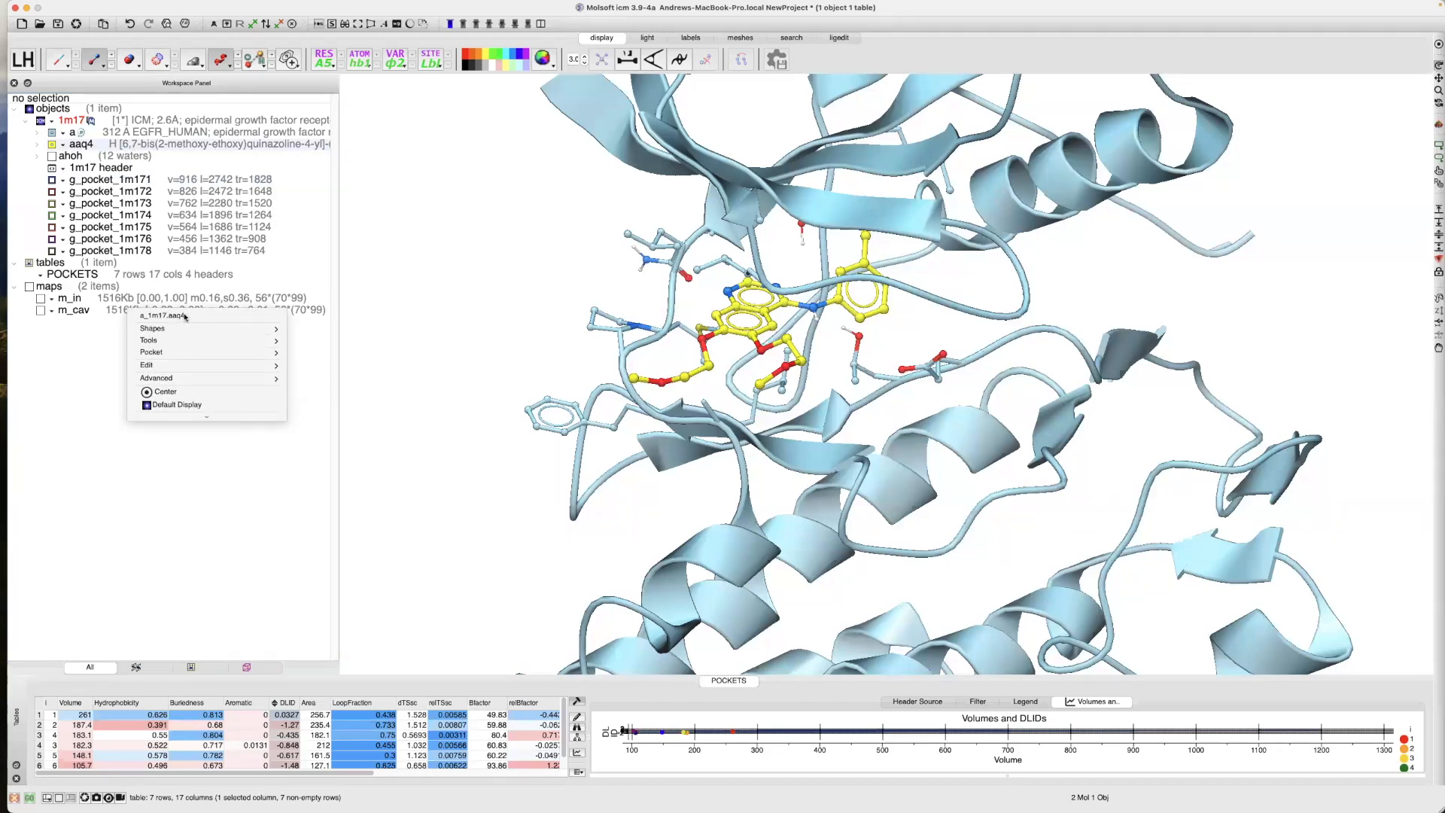
mouse_move(177, 352)
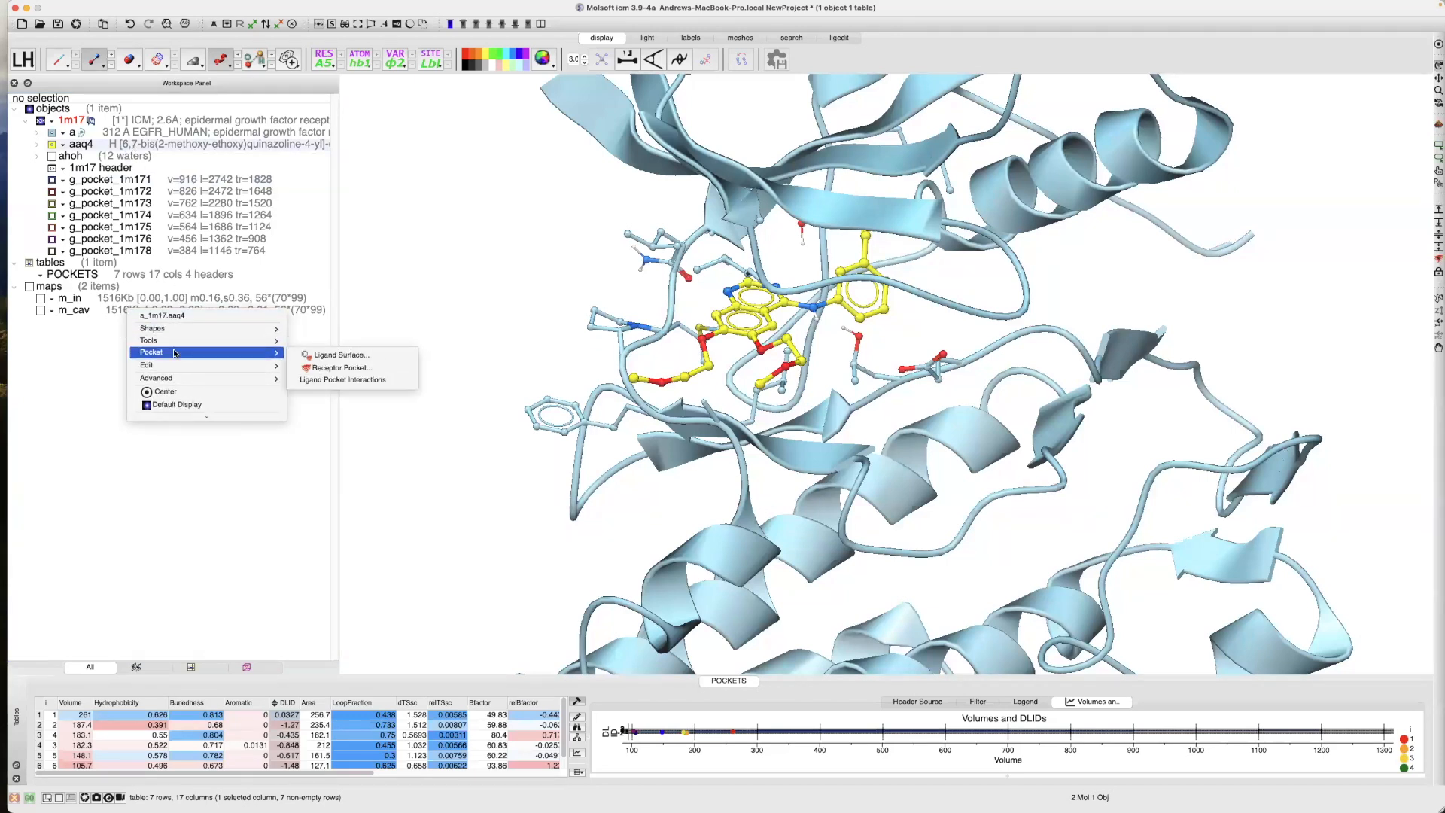
click(319, 383)
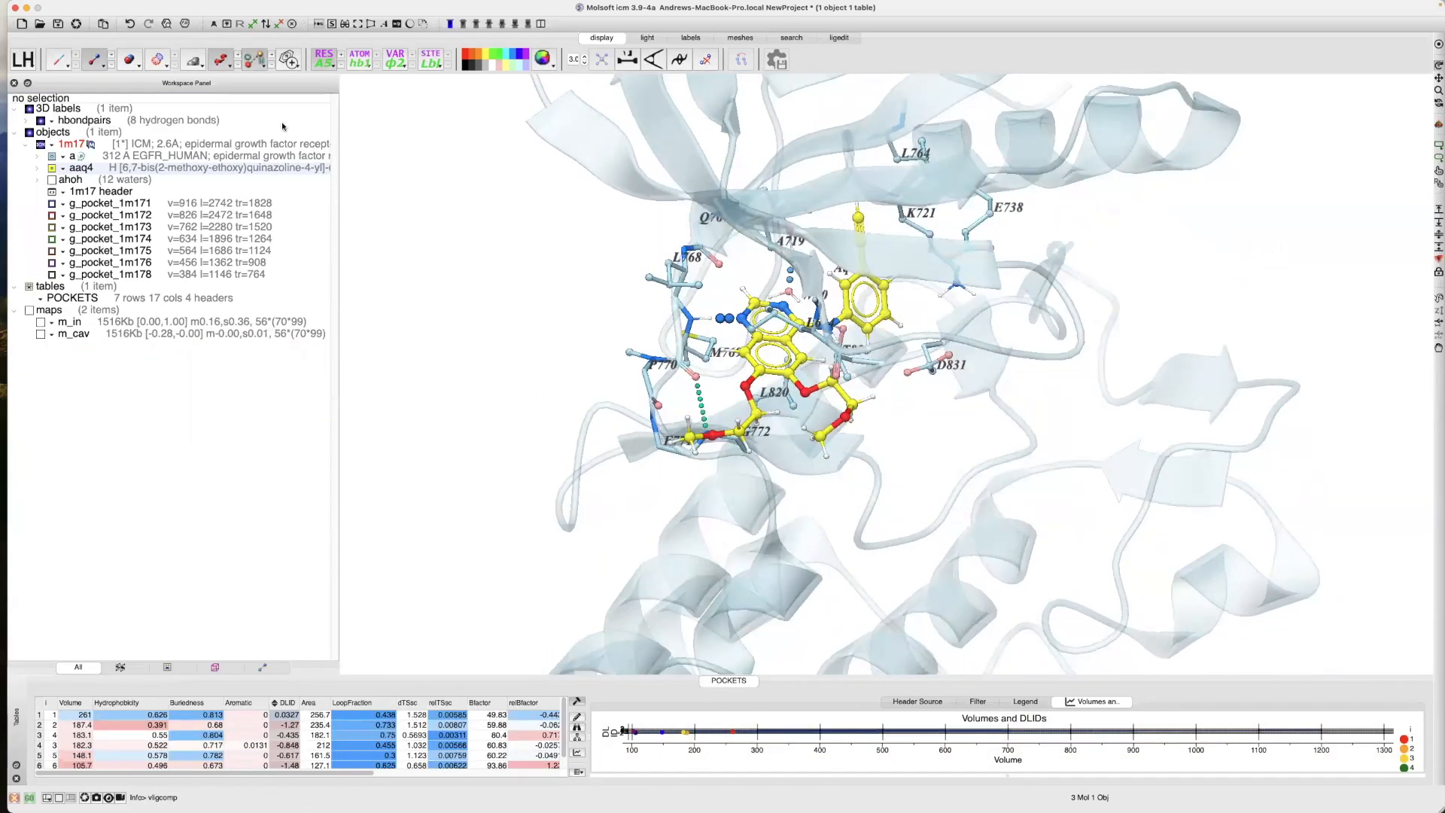
Set the minimum hydrogen-bond energy to 0.01 and redisplay the hydrogen bonds around the aaq4 ligand
scroll(411, 313, up, 5)
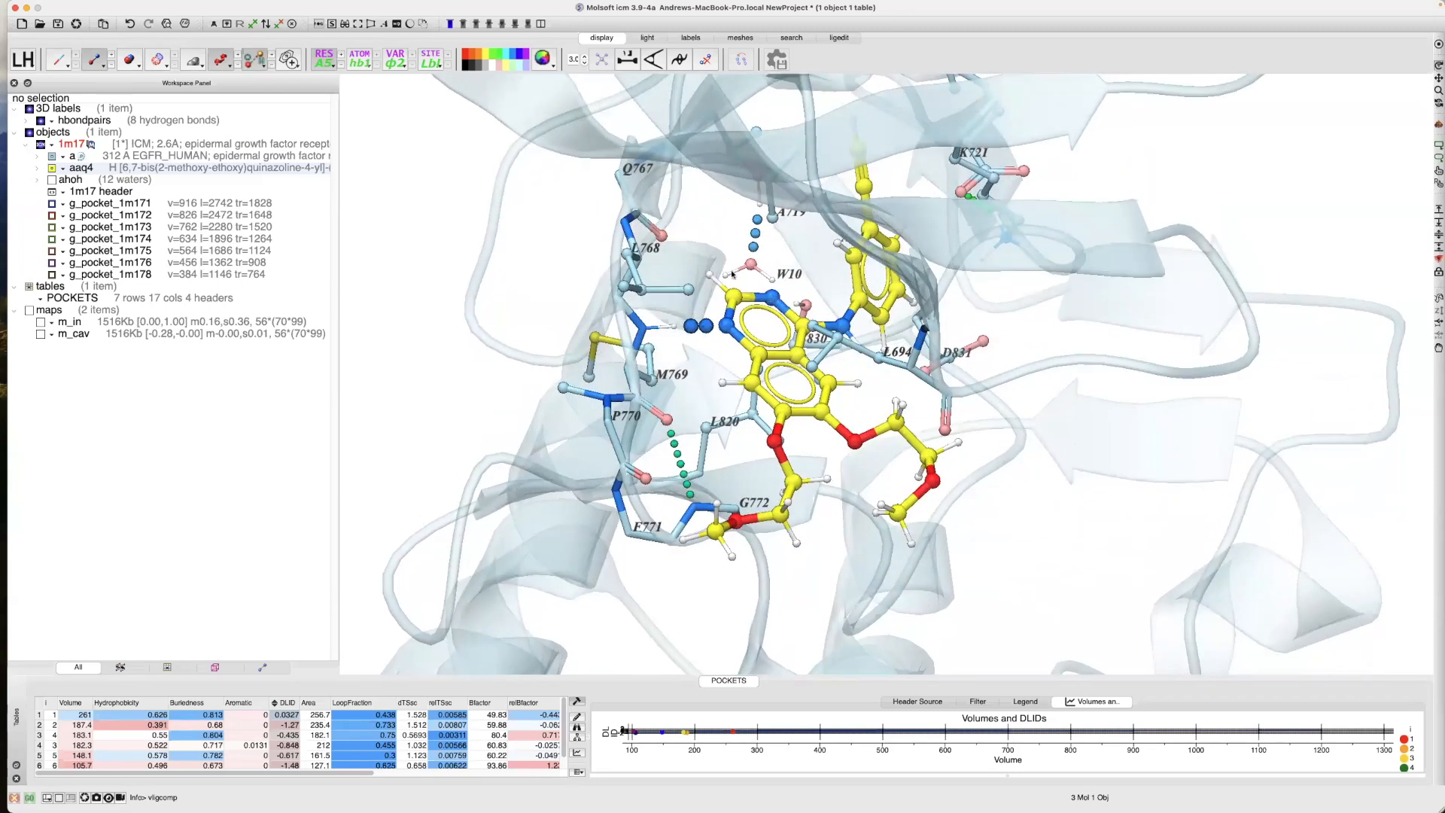
click(262, 64)
mouse_move(287, 201)
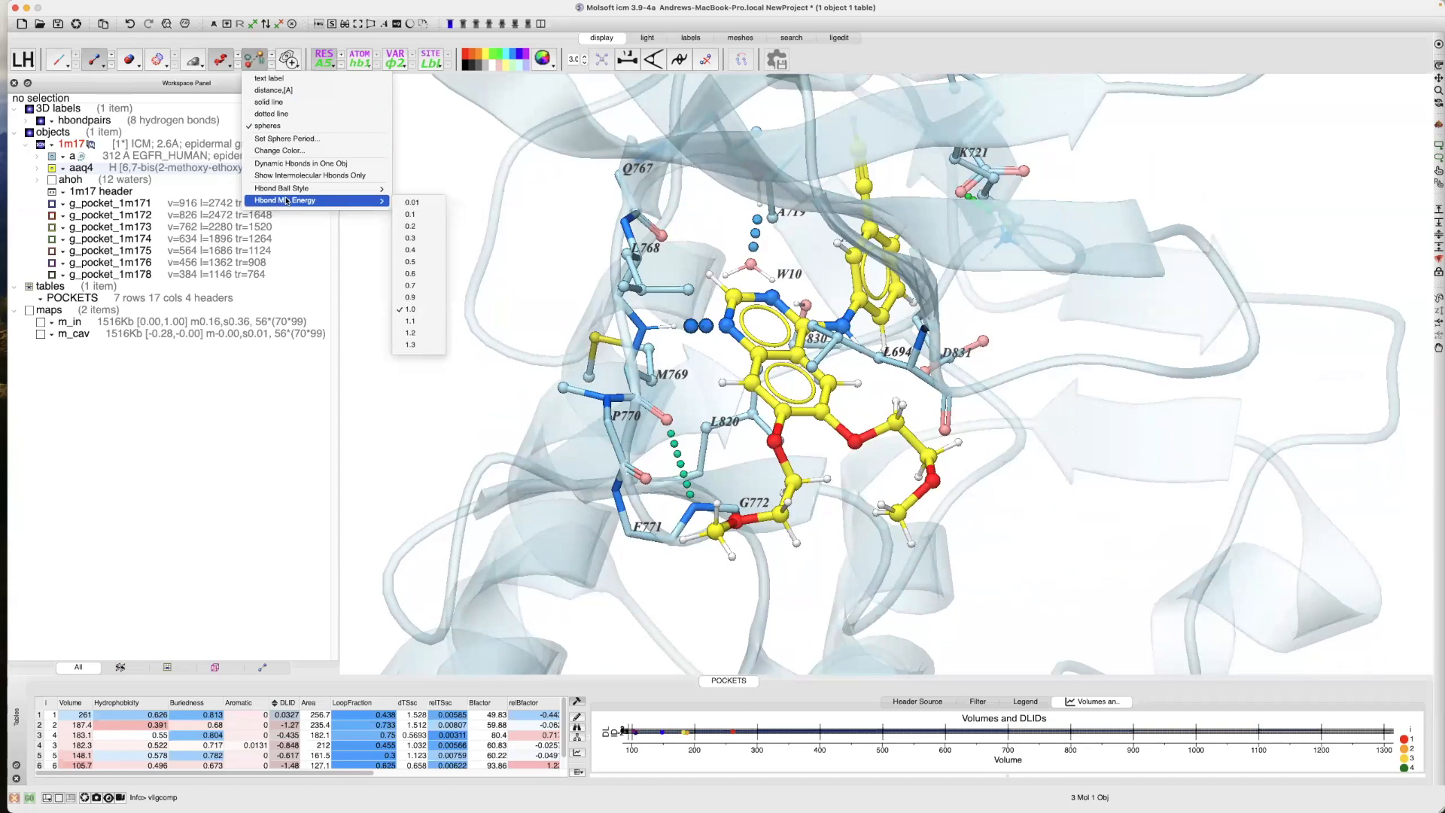
click(411, 203)
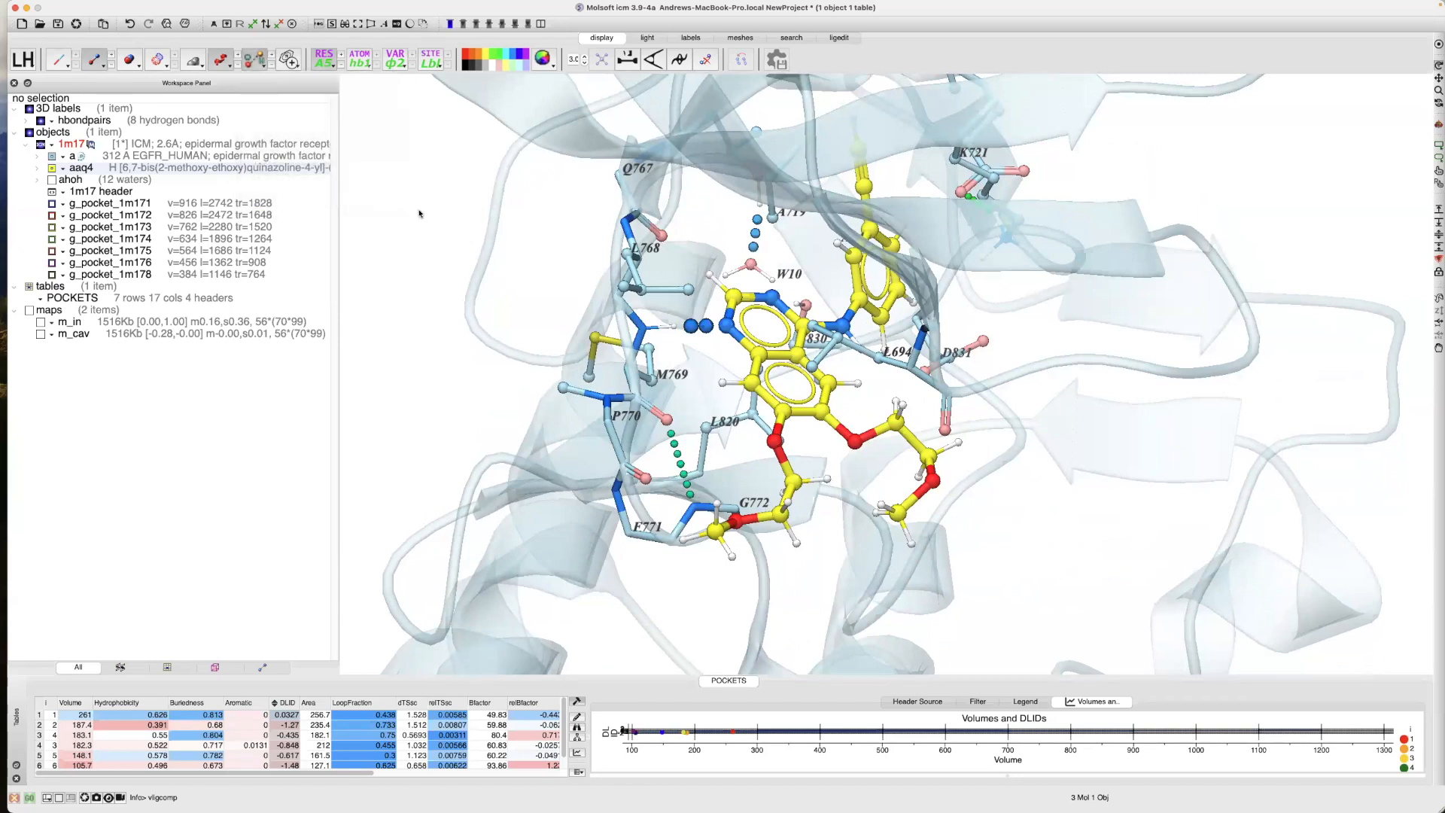
click(253, 60)
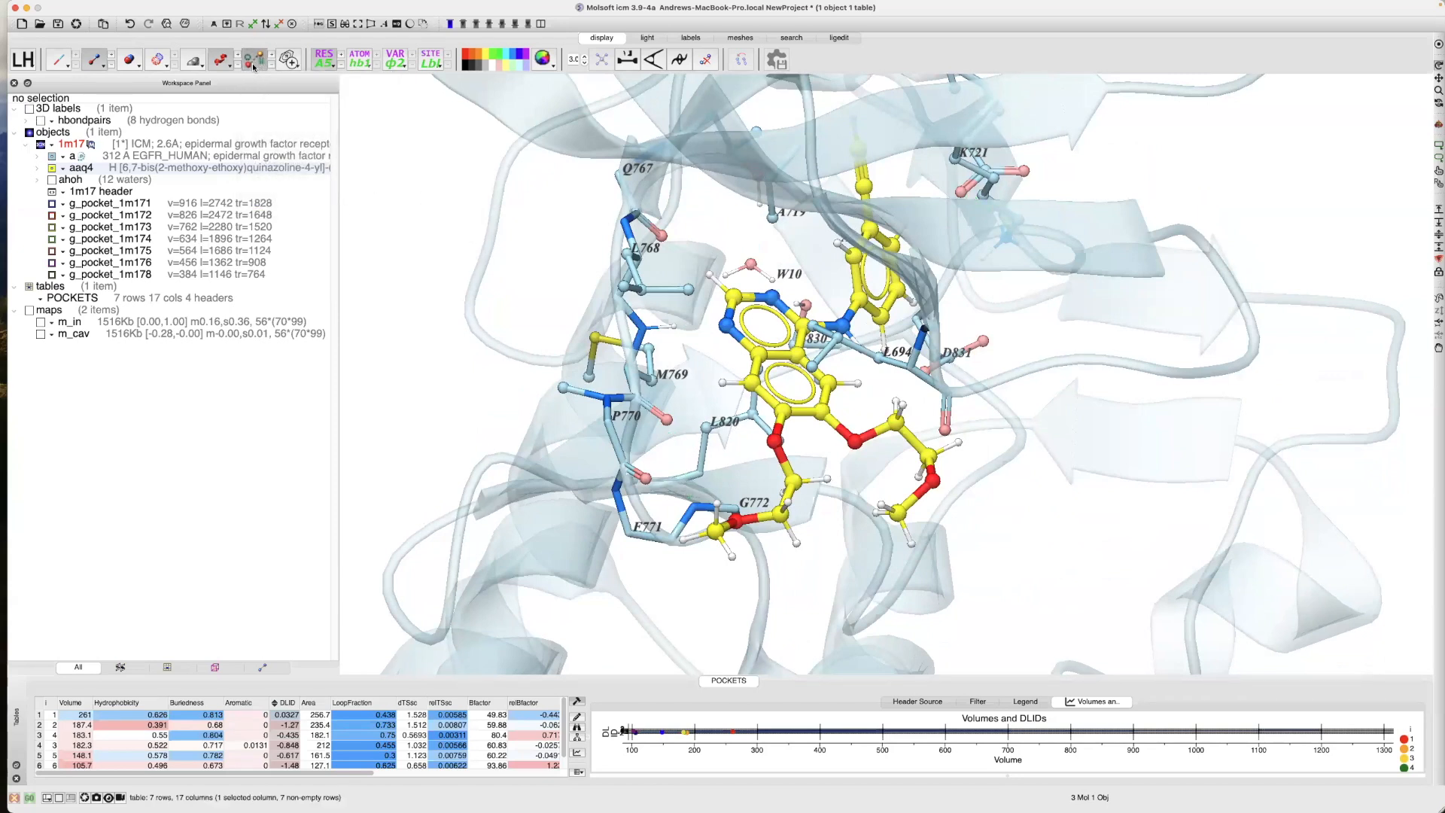
drag(705, 311, 754, 265)
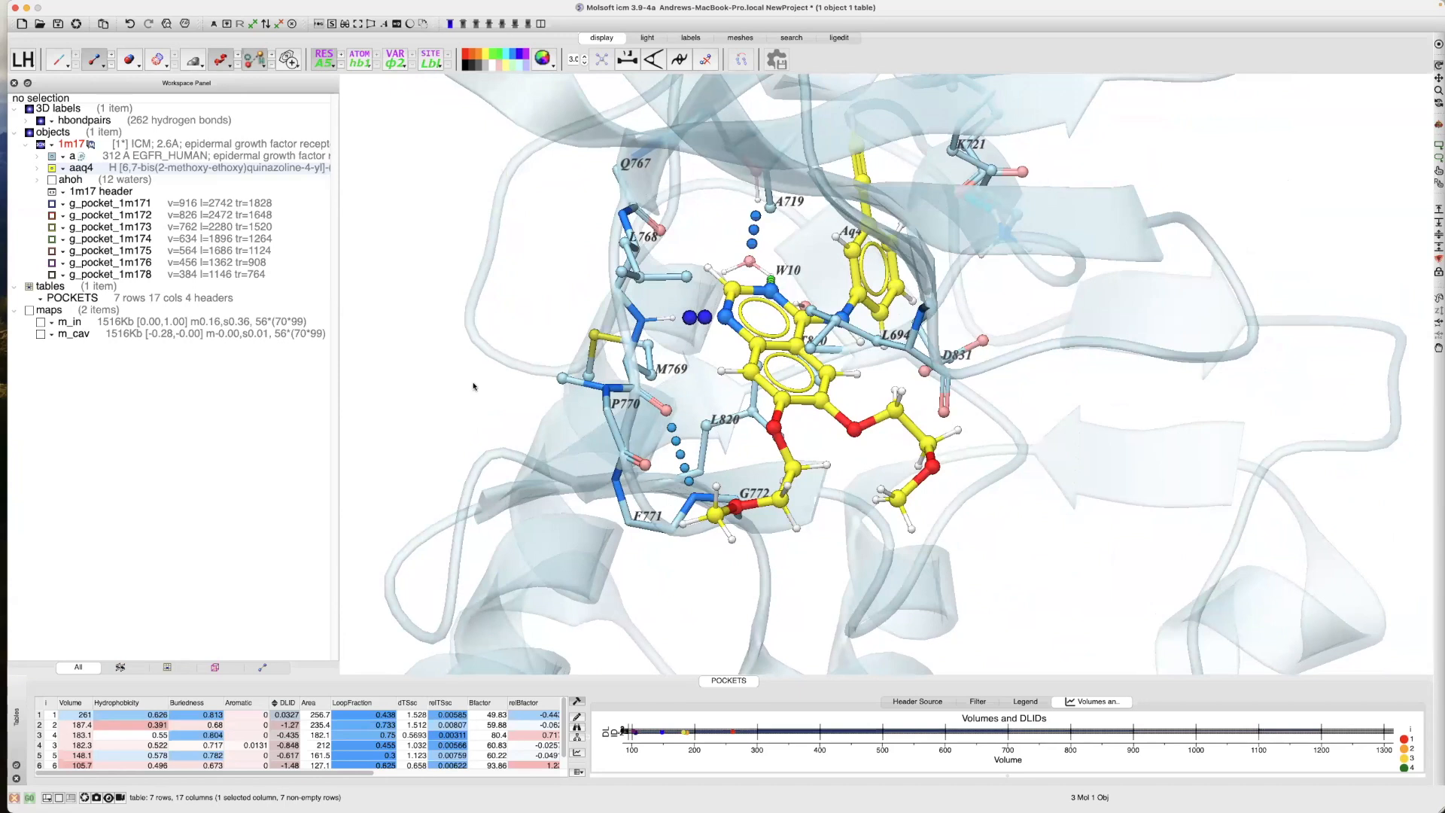
mouse_move(460, 389)
mouse_down()
mouse_move(423, 374)
mouse_move(439, 362)
mouse_move(416, 365)
mouse_move(465, 378)
mouse_up()
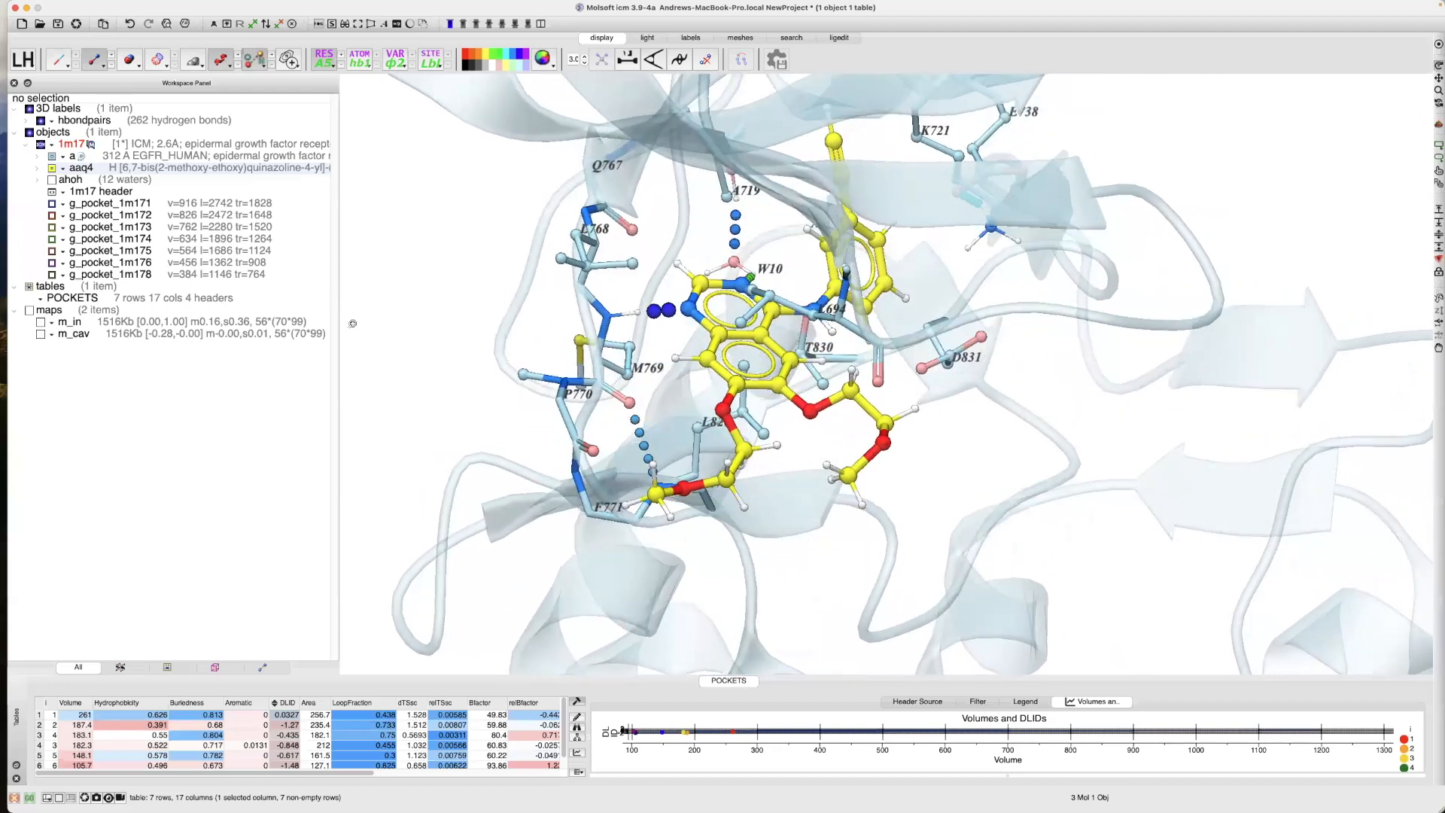
Hide the tables area and move the aaq4 ligand out of the 1m17 object into its own object
click(16, 780)
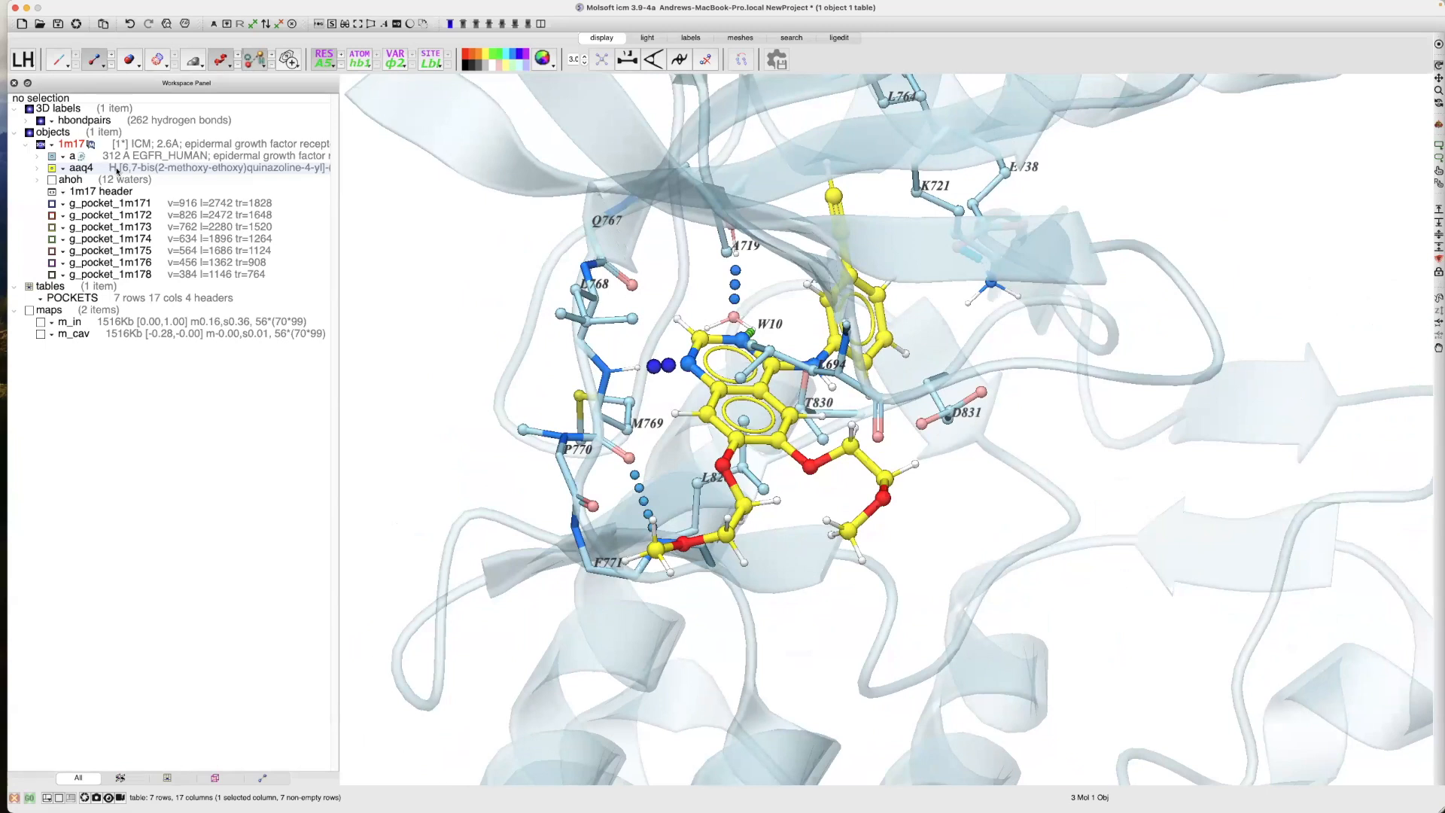
right_click(117, 171)
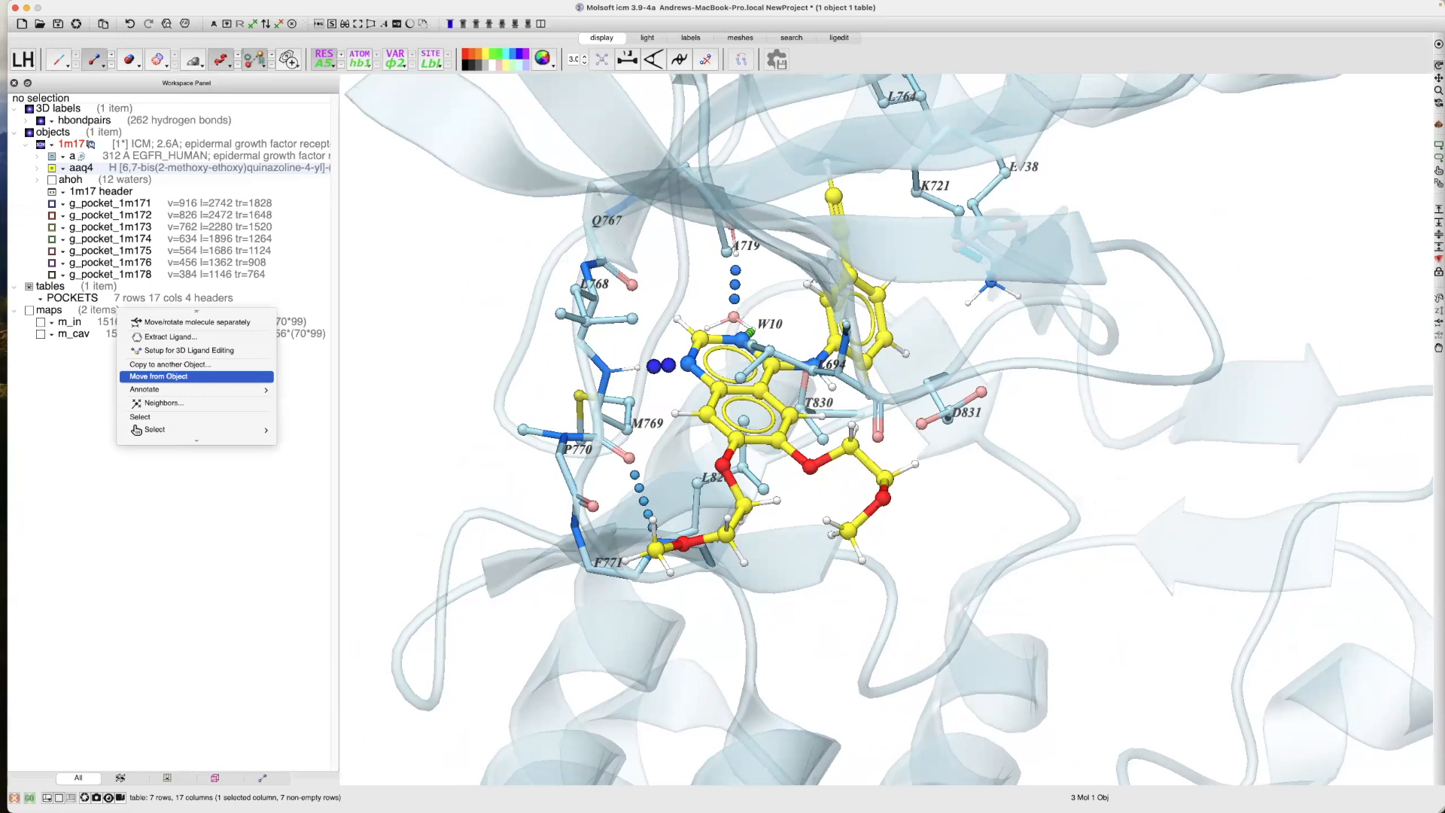
click(195, 376)
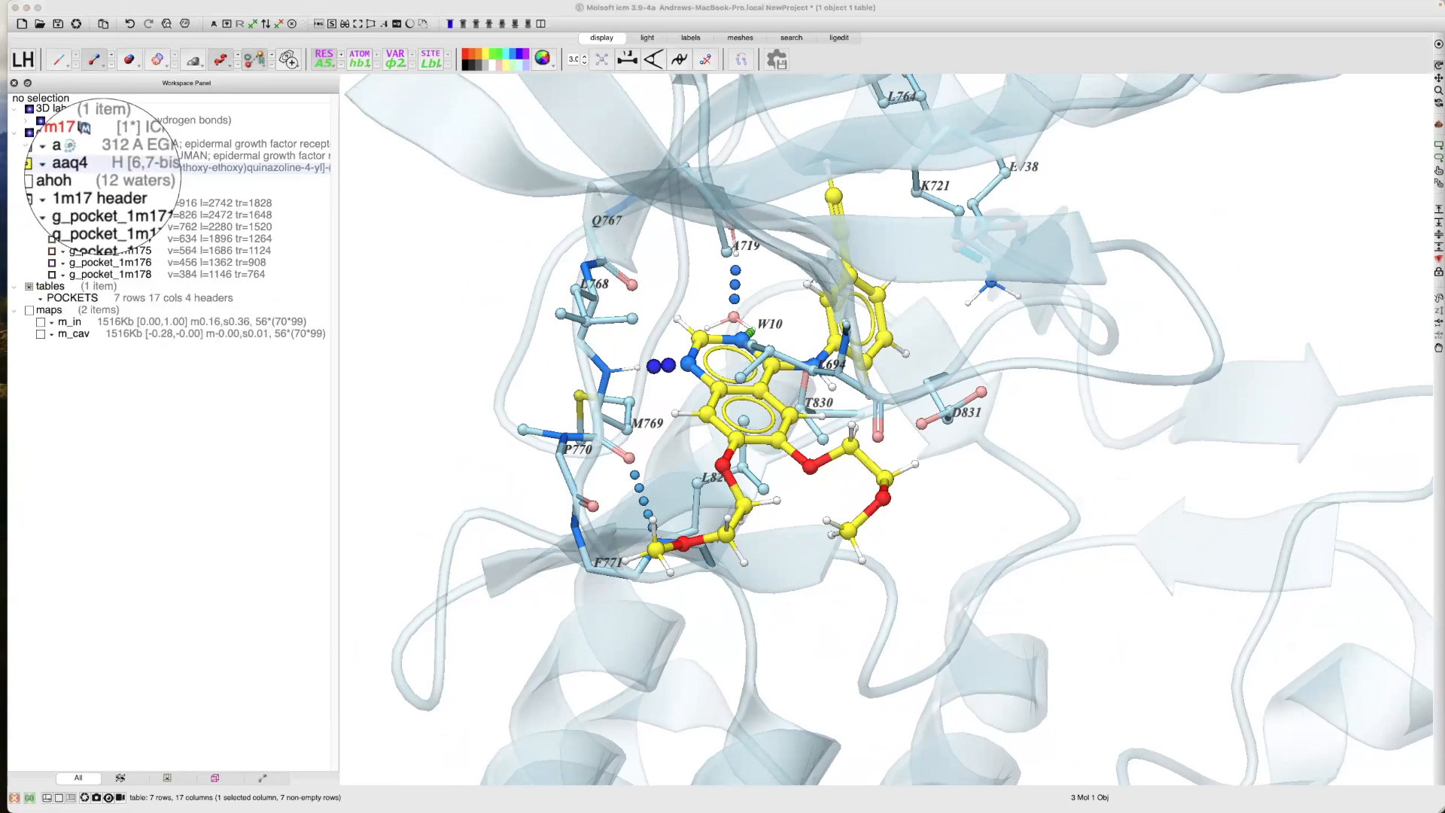
right_click(92, 170)
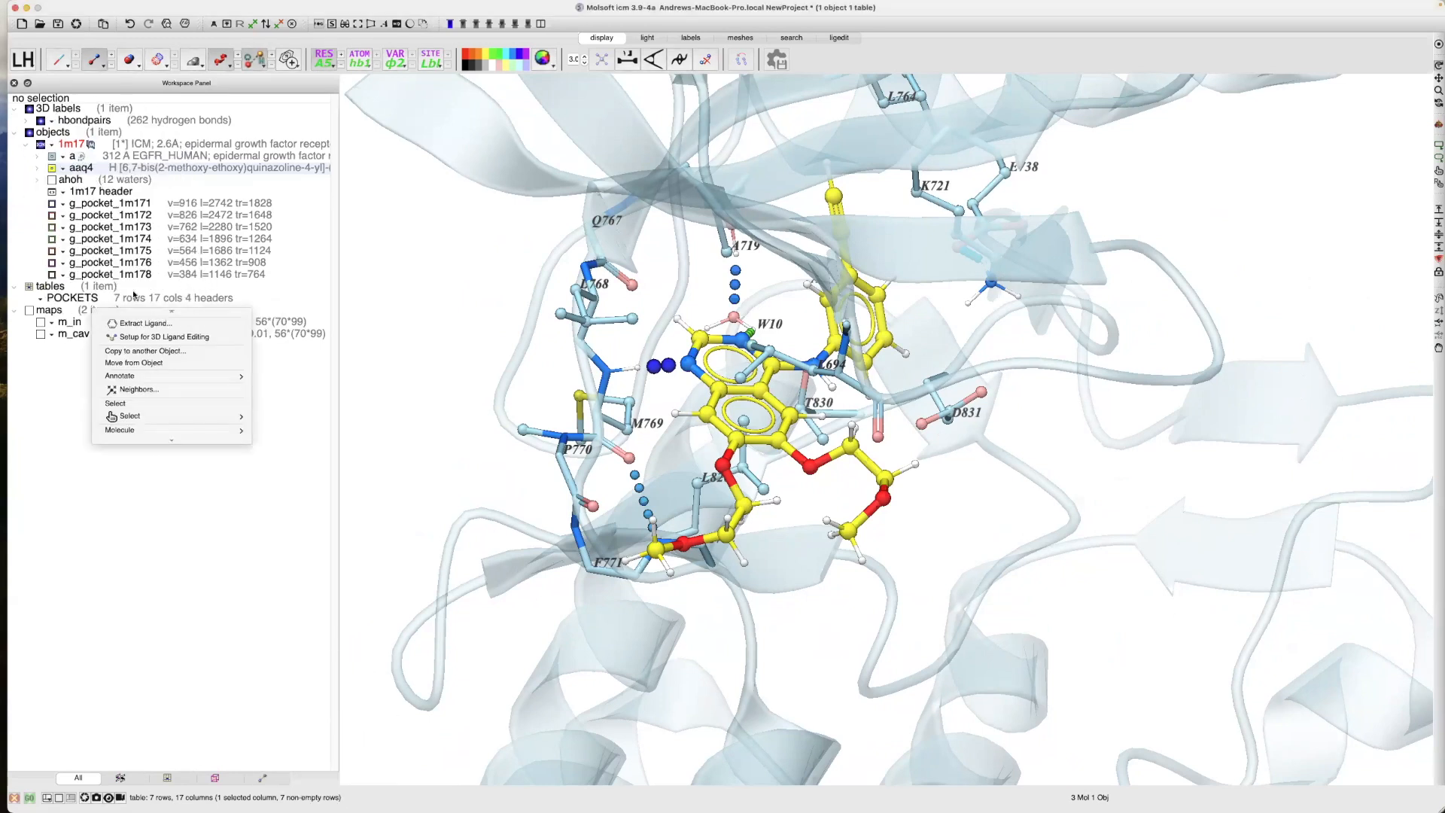
click(140, 364)
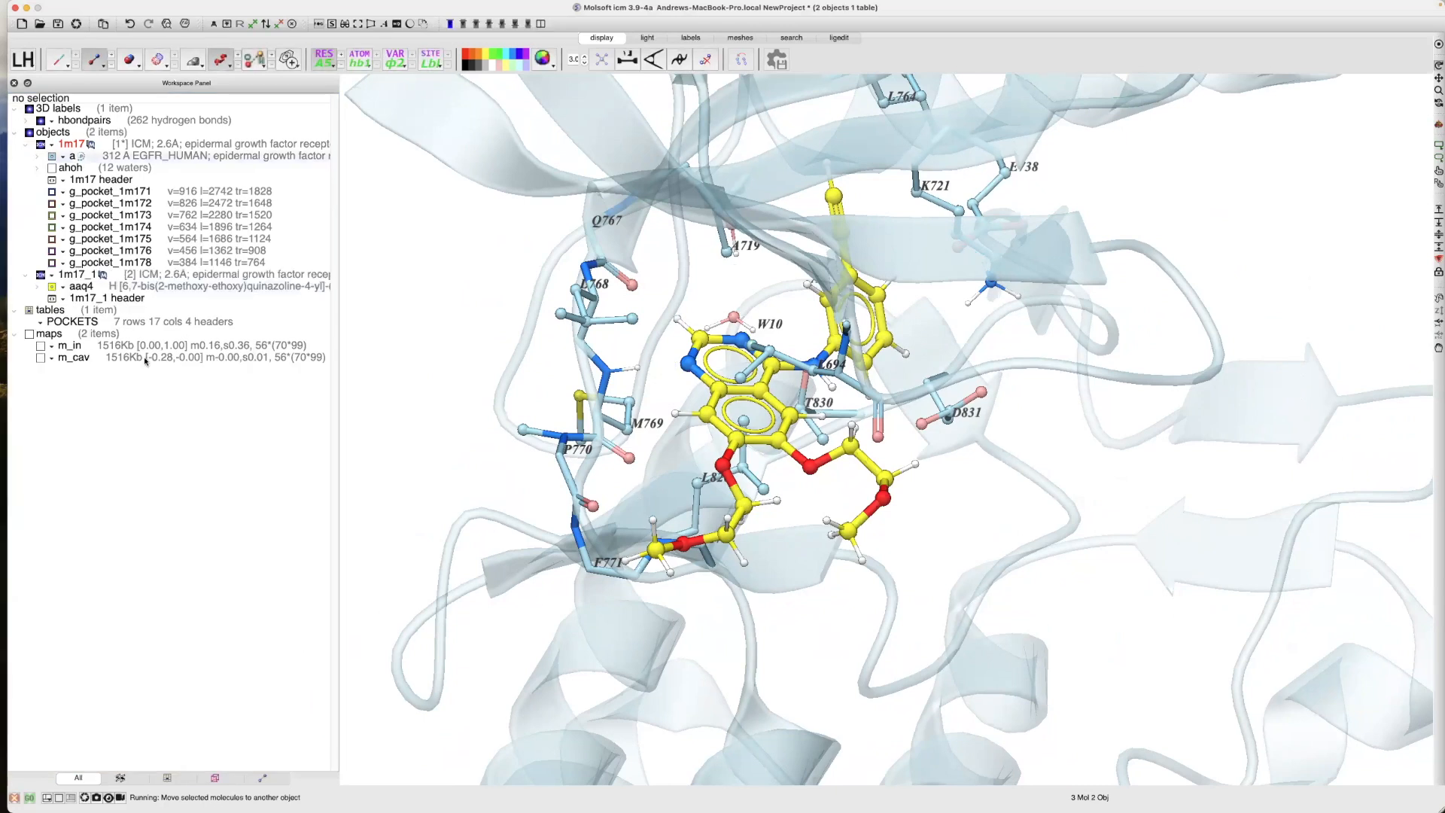
Rename the separated ligand object 1m17_1 as crystal_ligand
right_click(74, 276)
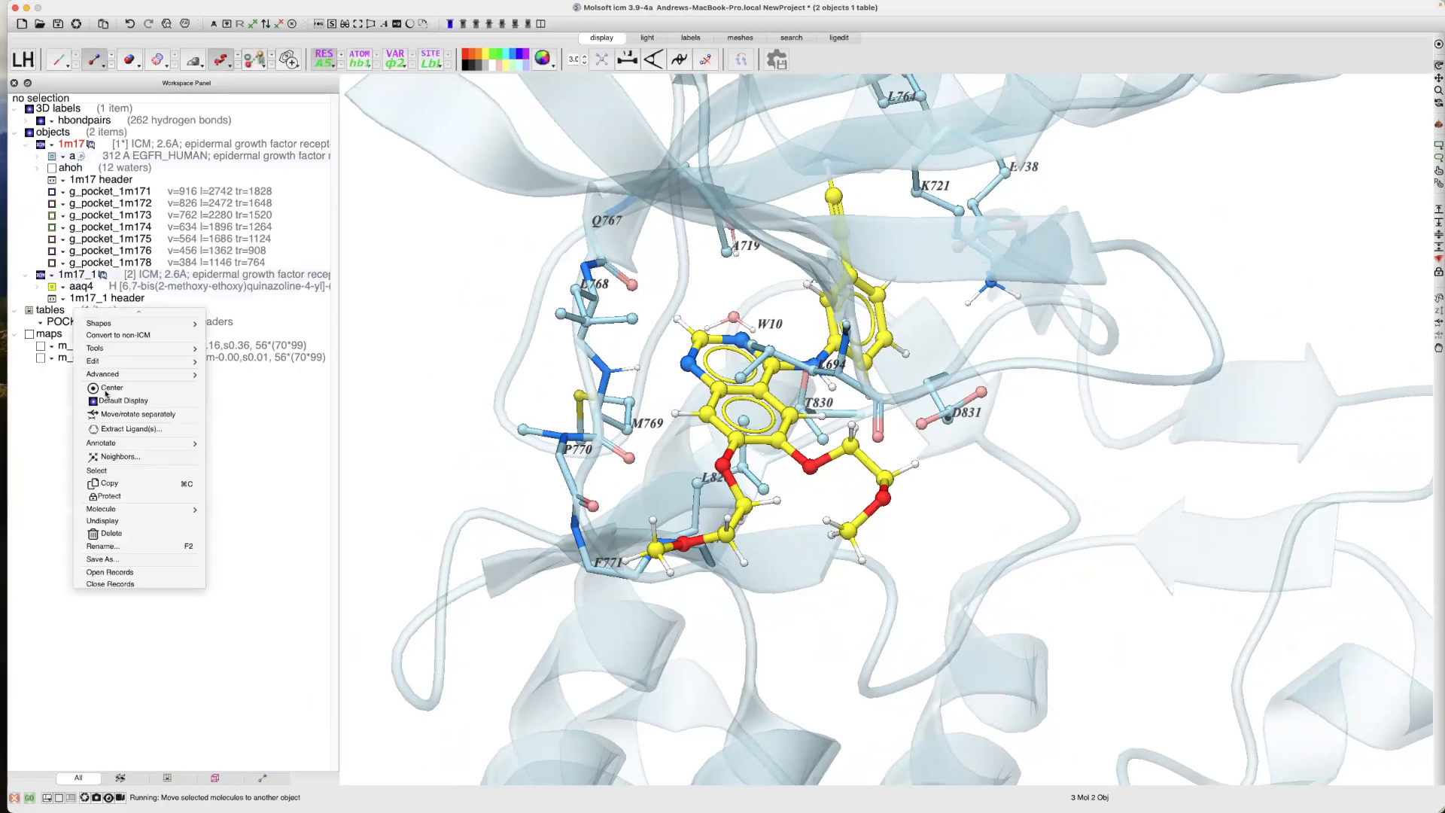
click(54, 433)
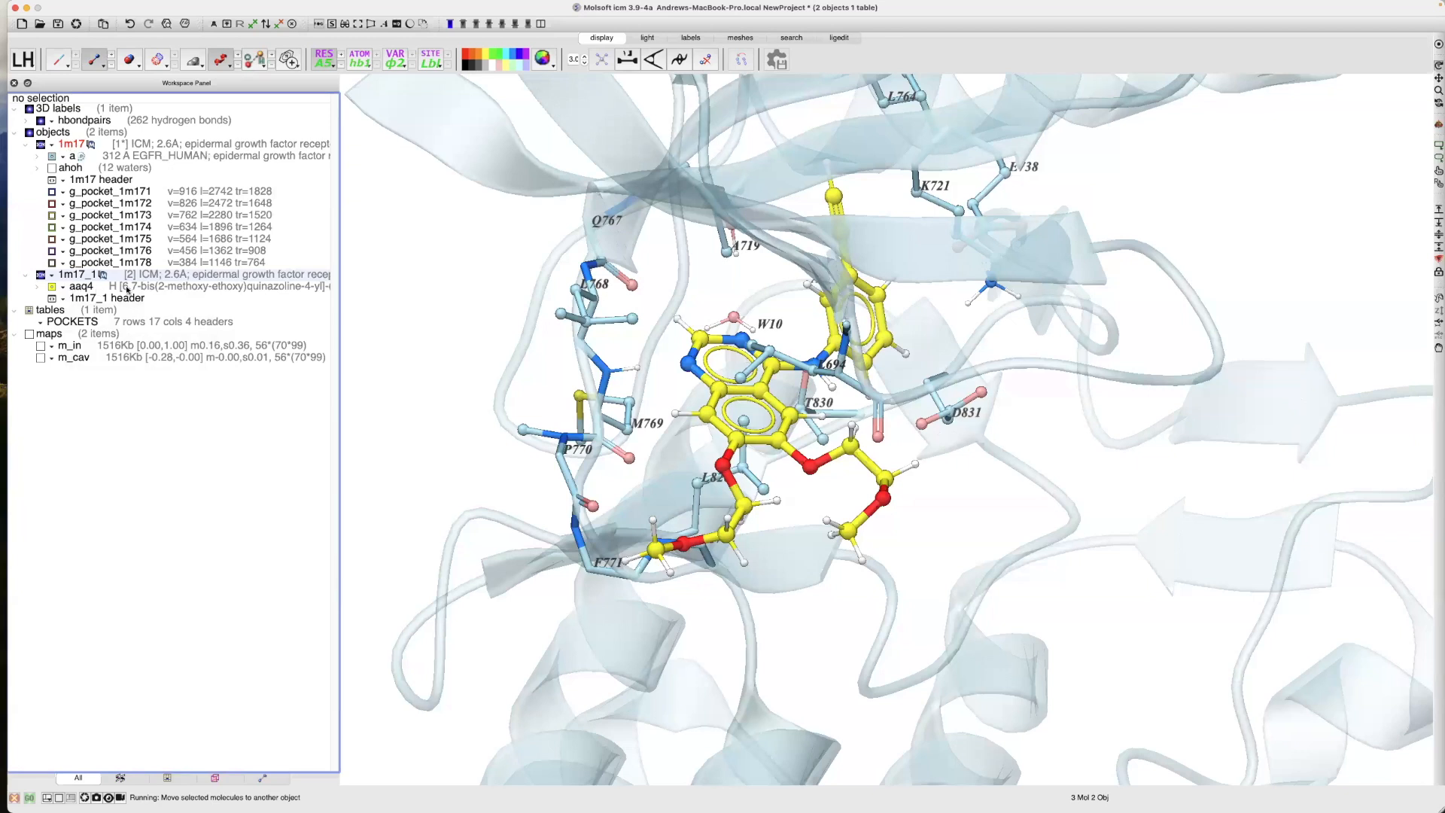
right_click(76, 277)
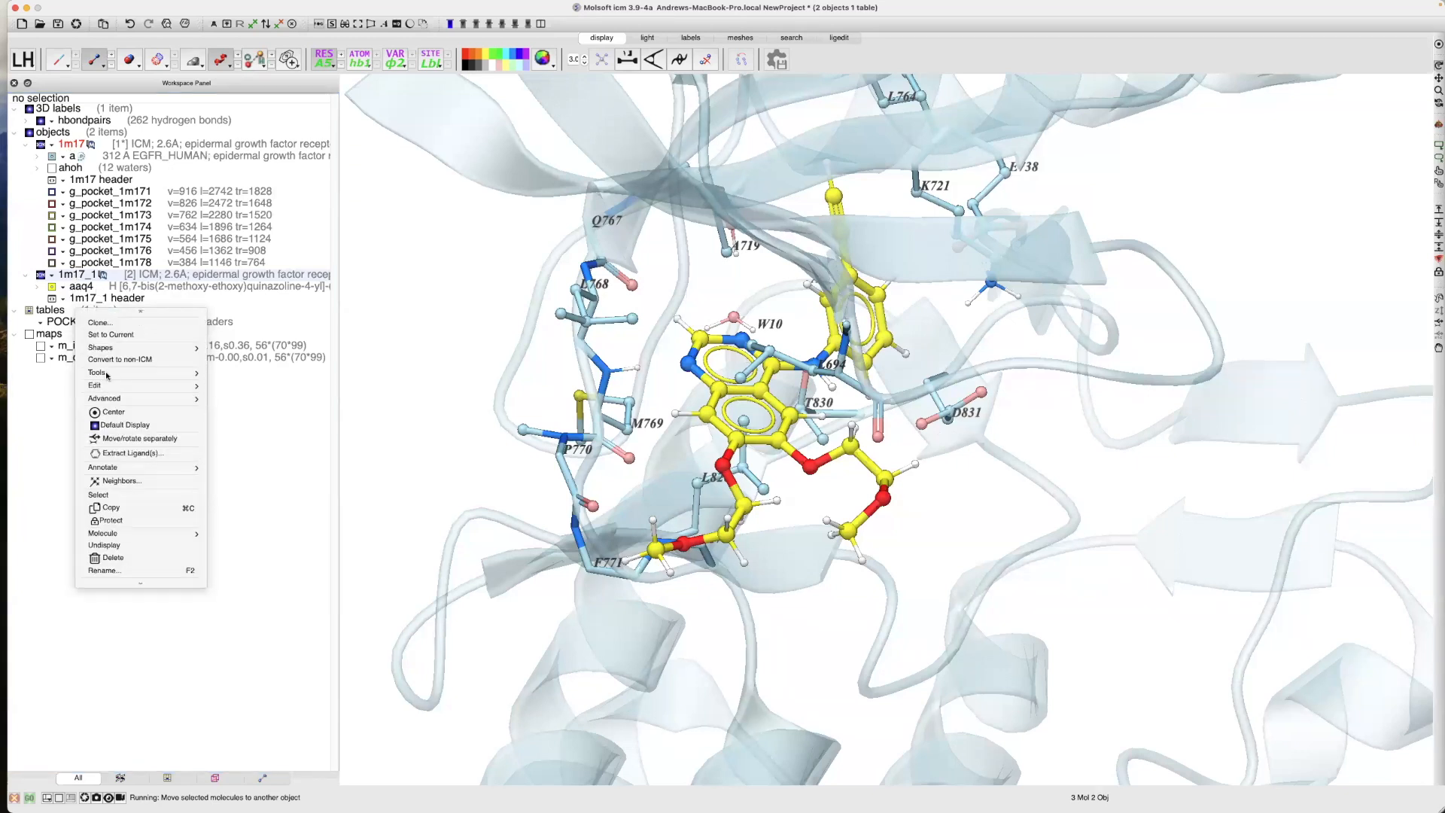
click(105, 576)
text(crystal_ligand)
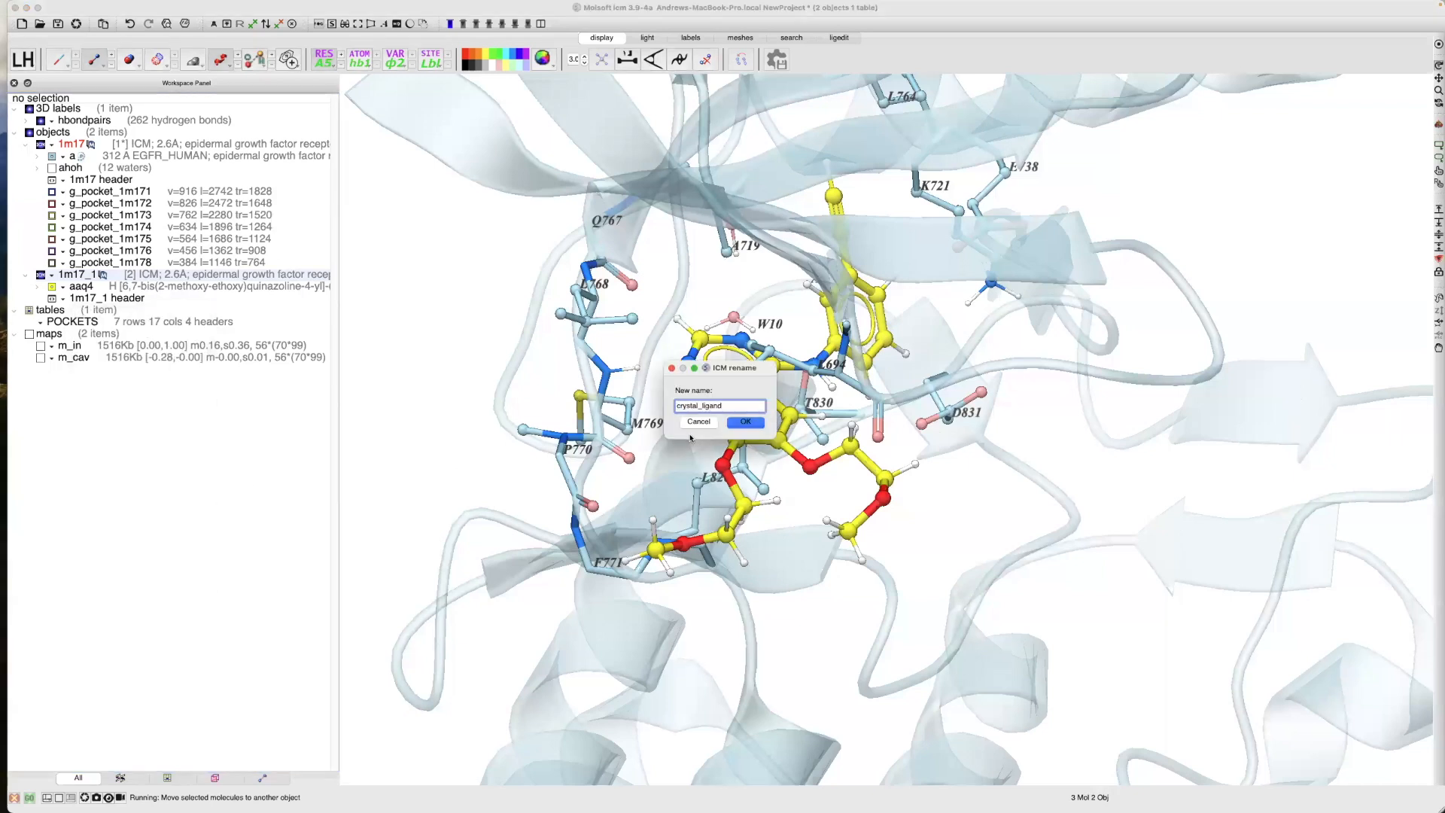
key(Return)
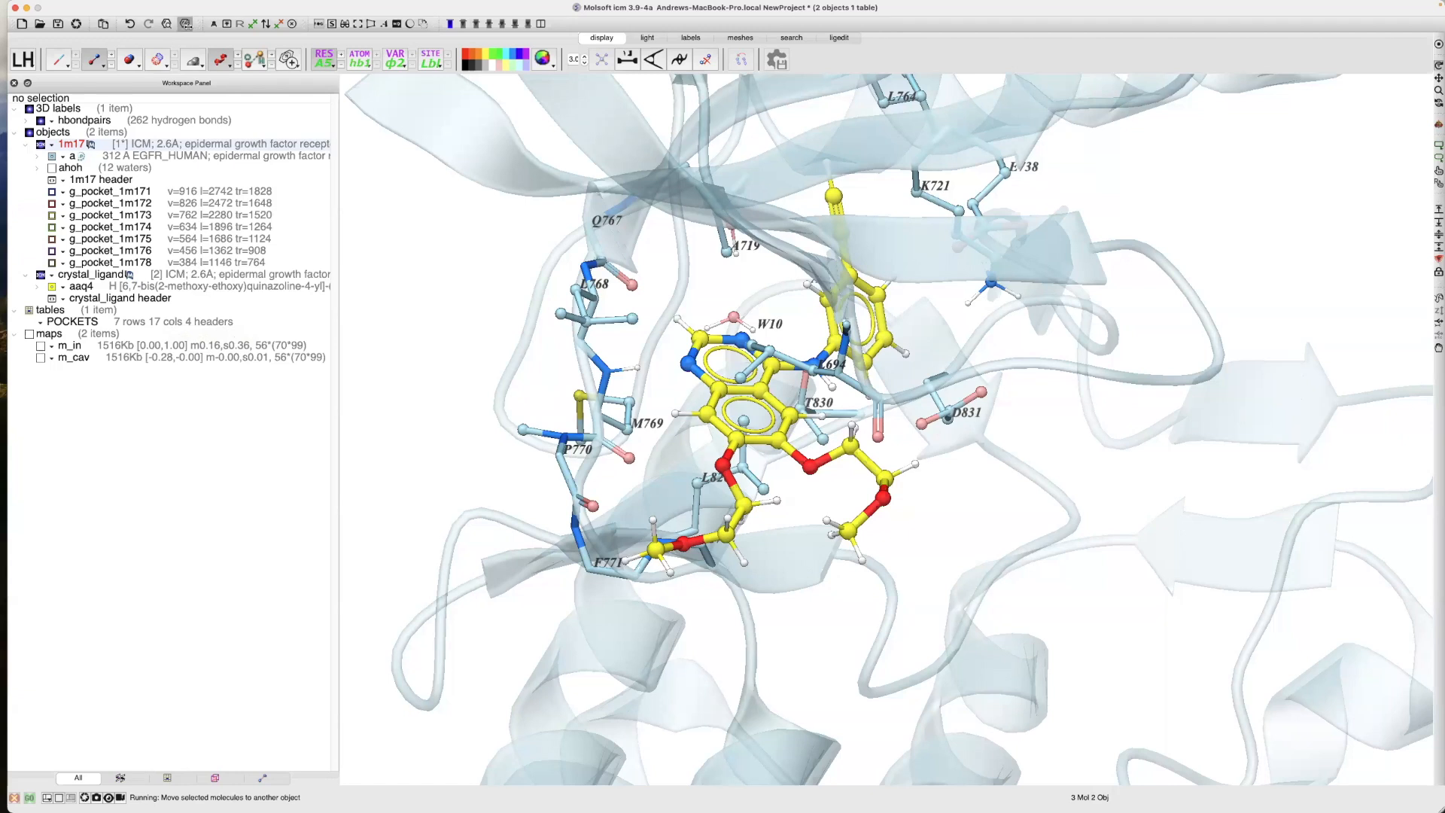
Look up Erlotinib by name in the molecule editor, load its structure and check its functional group labels
click(186, 24)
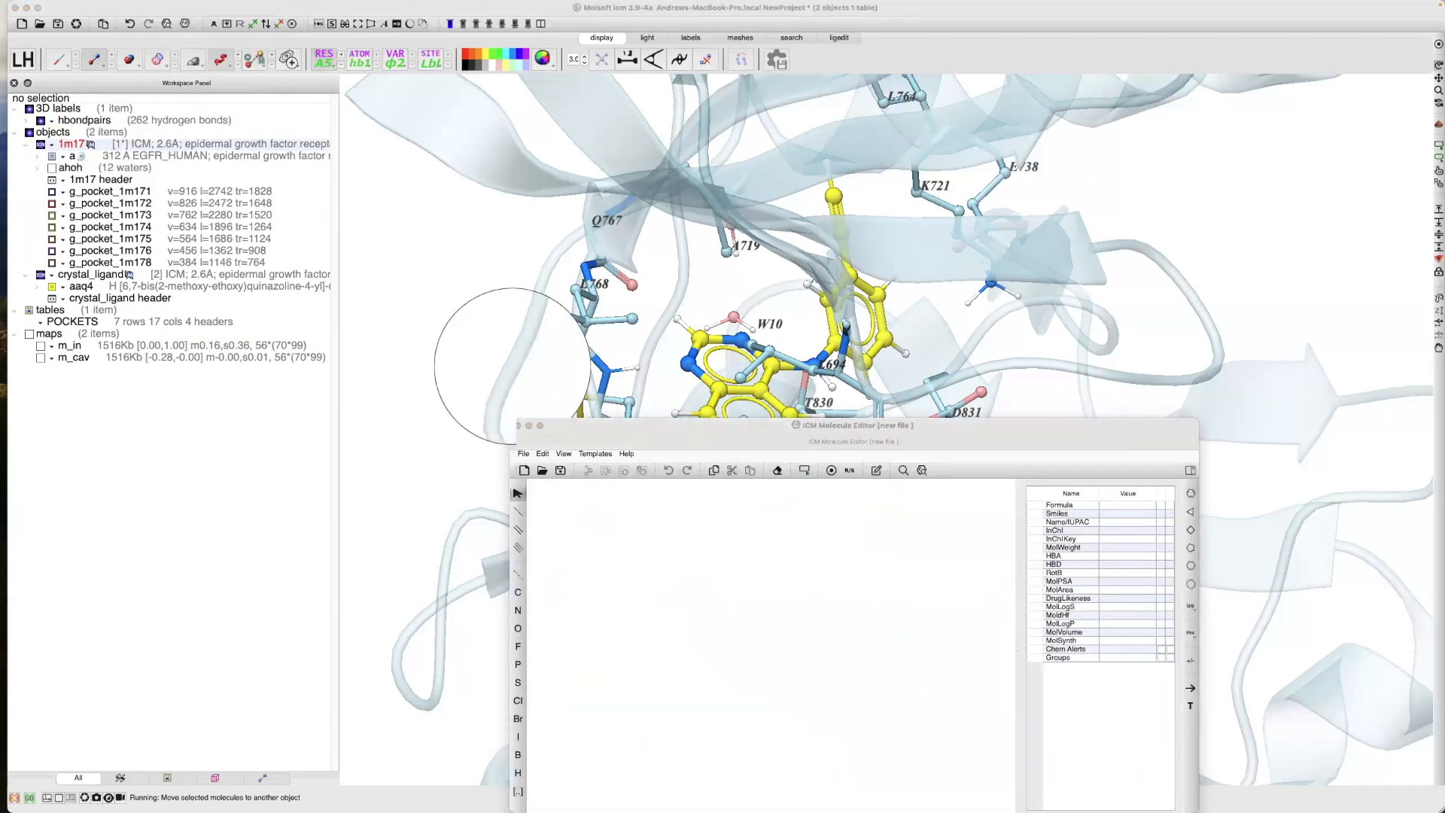
drag(688, 438, 670, 255)
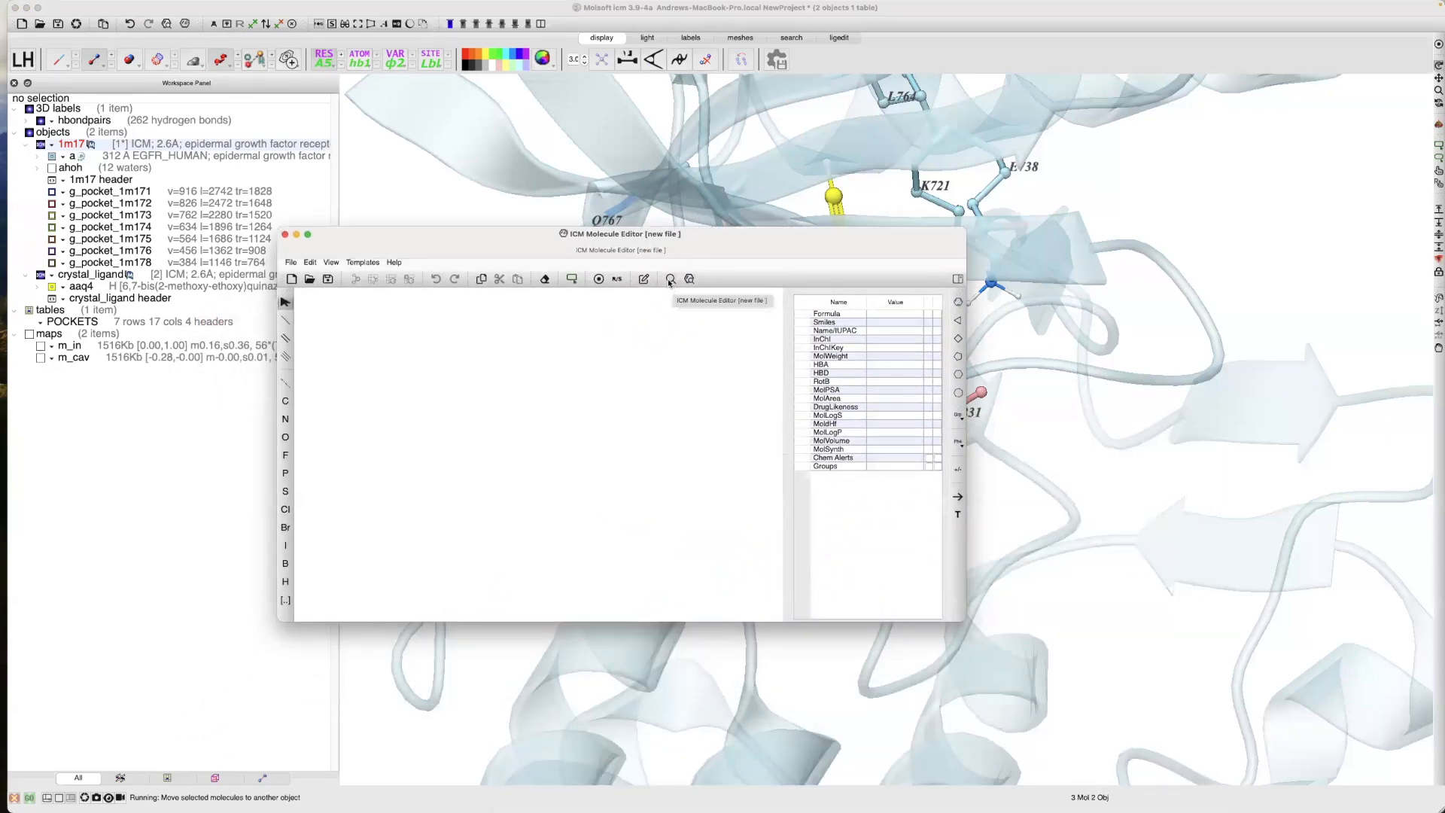
click(671, 280)
text(erl)
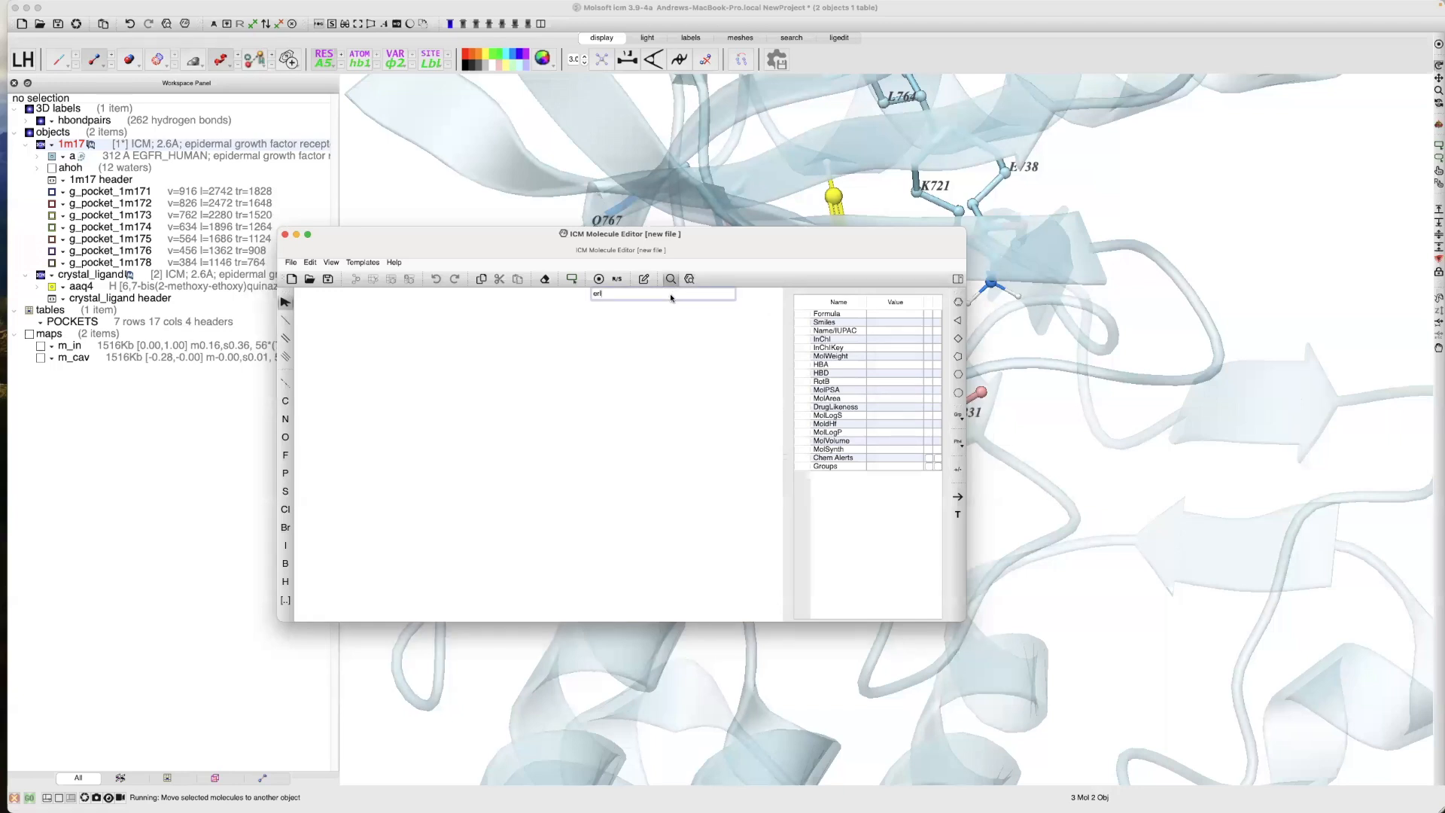
text(ot)
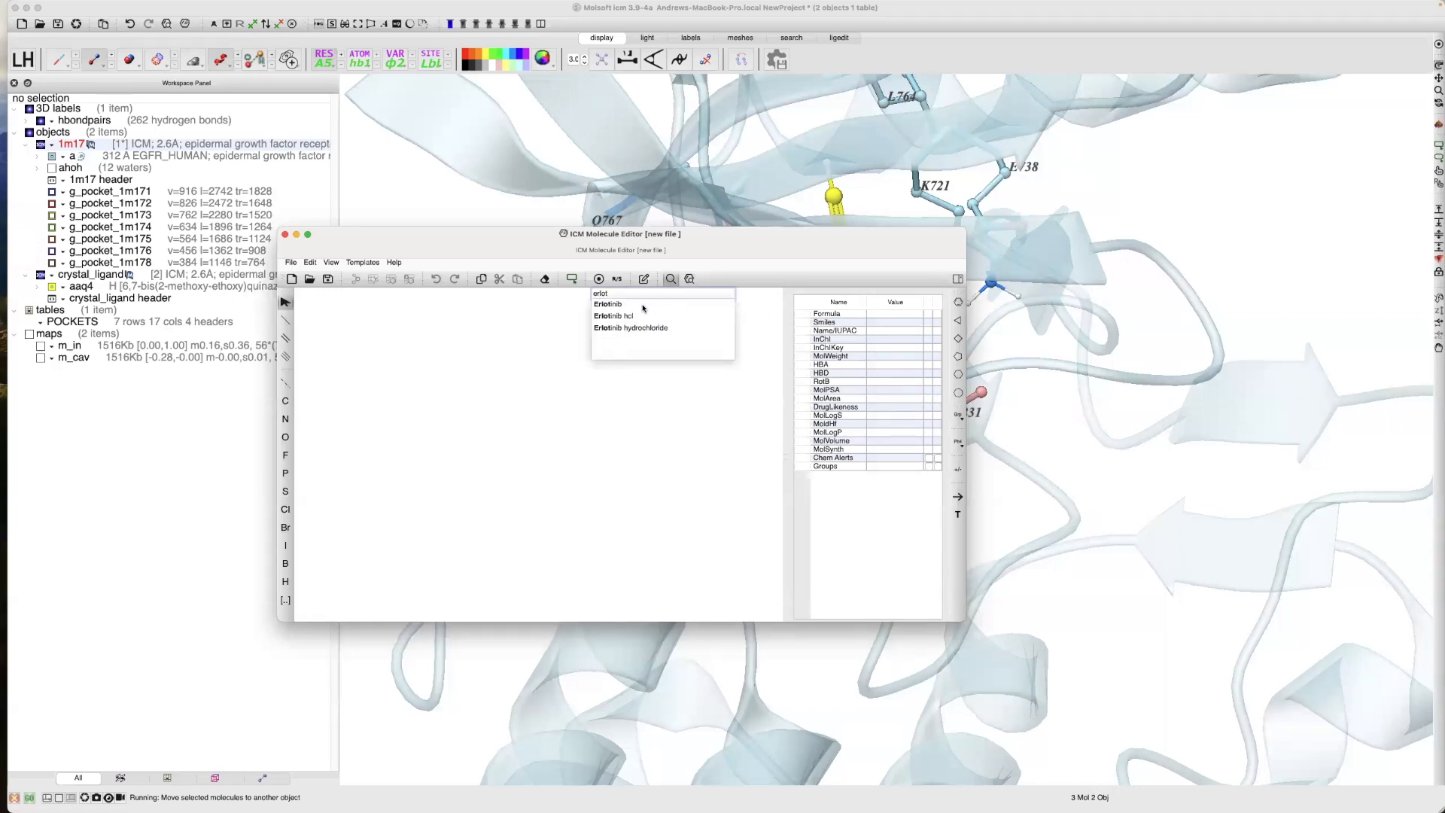
click(612, 305)
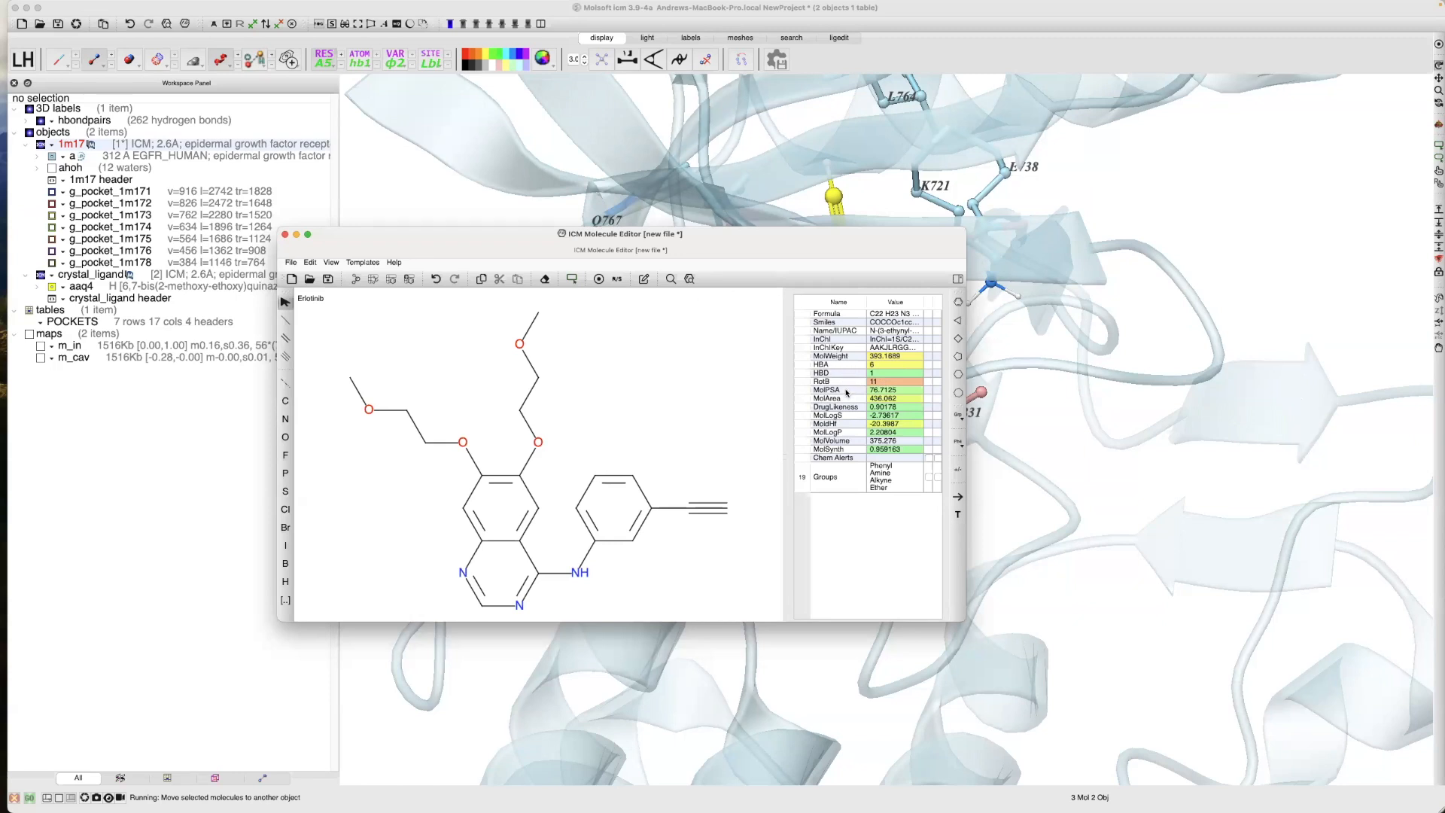
click(937, 477)
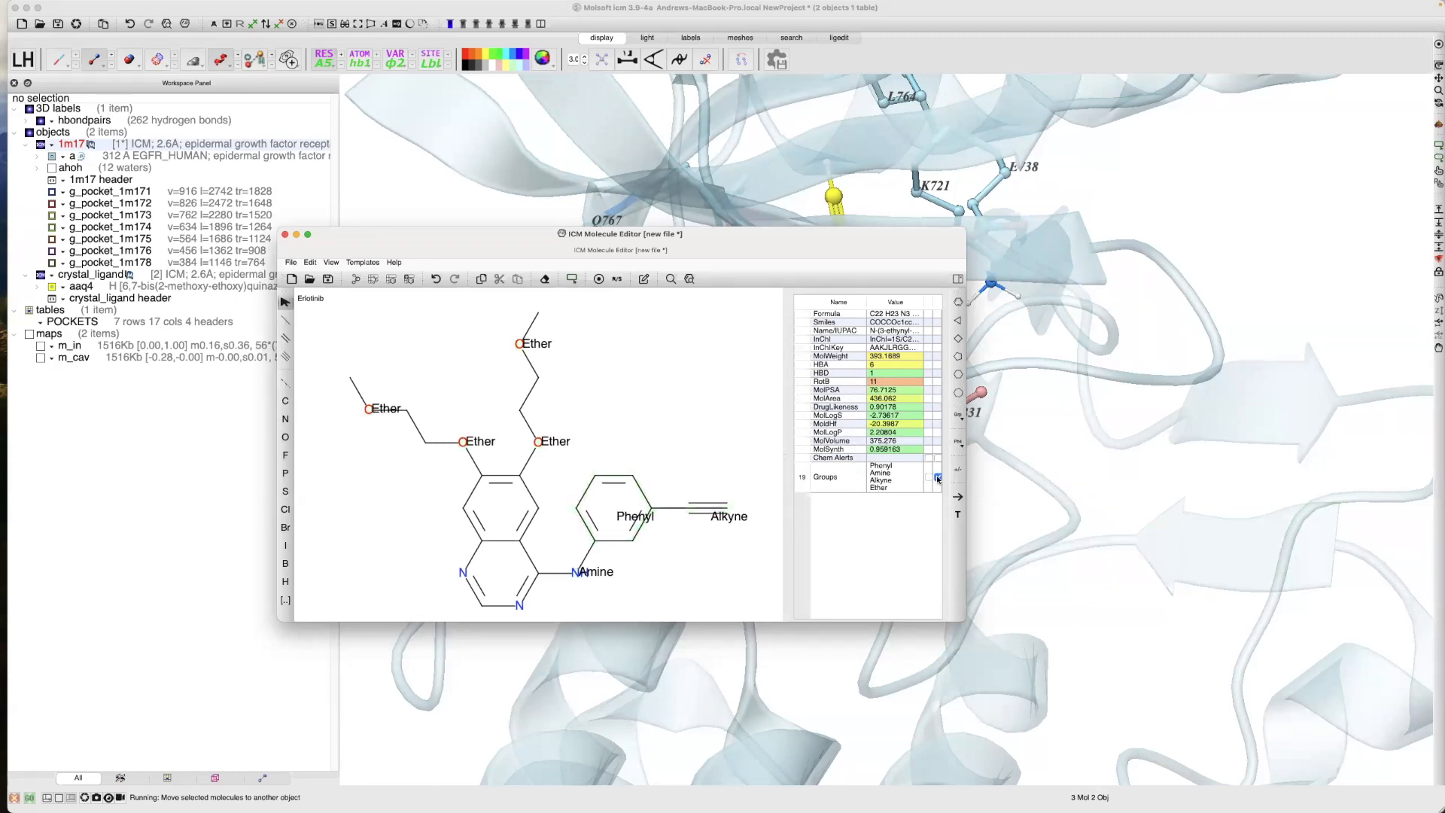
click(937, 478)
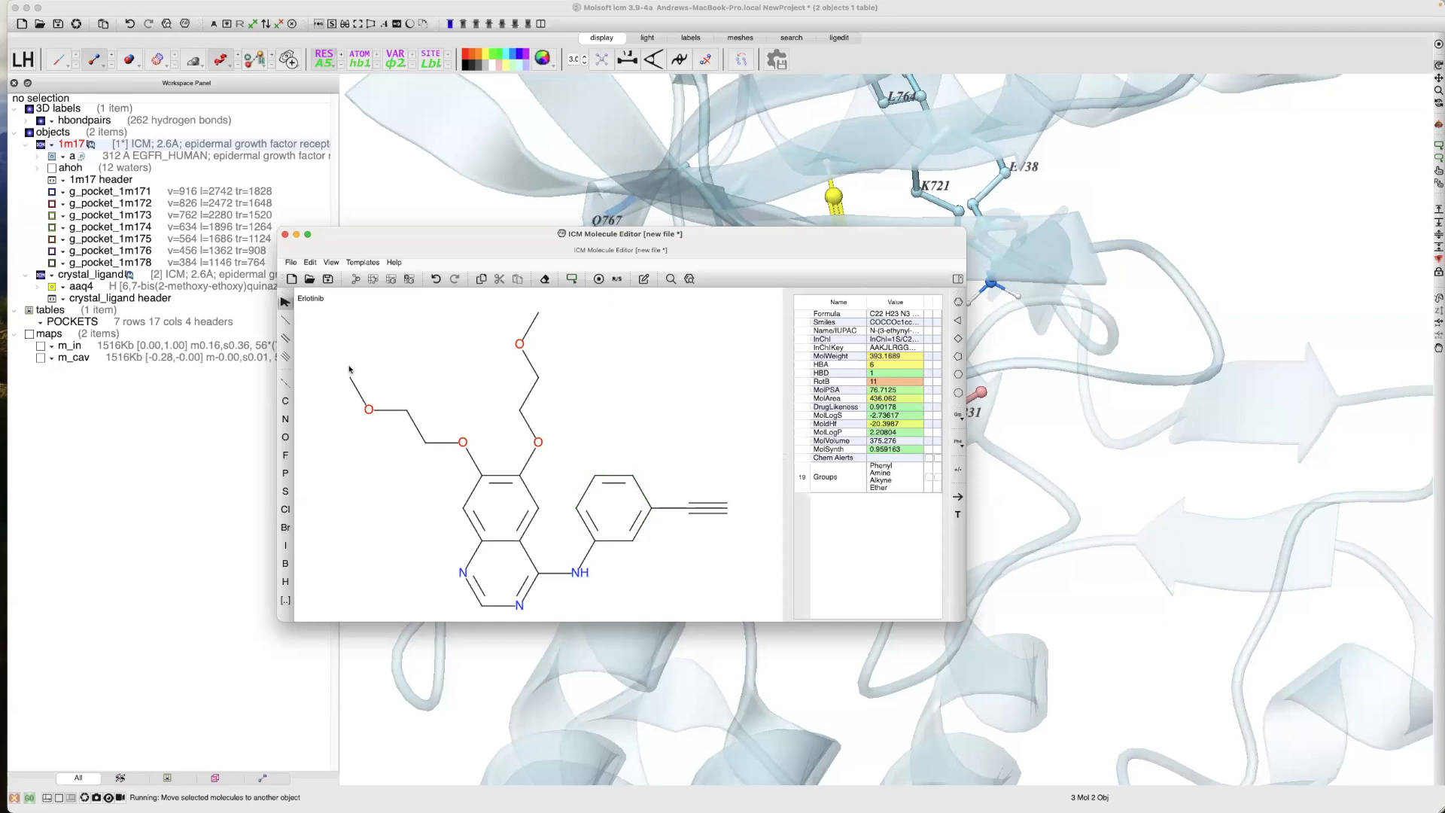
Add the Erlotinib structure to a new chemical table named egfr_inhibitors and close the molecule editor
click(391, 280)
double_click(623, 424)
text(e)
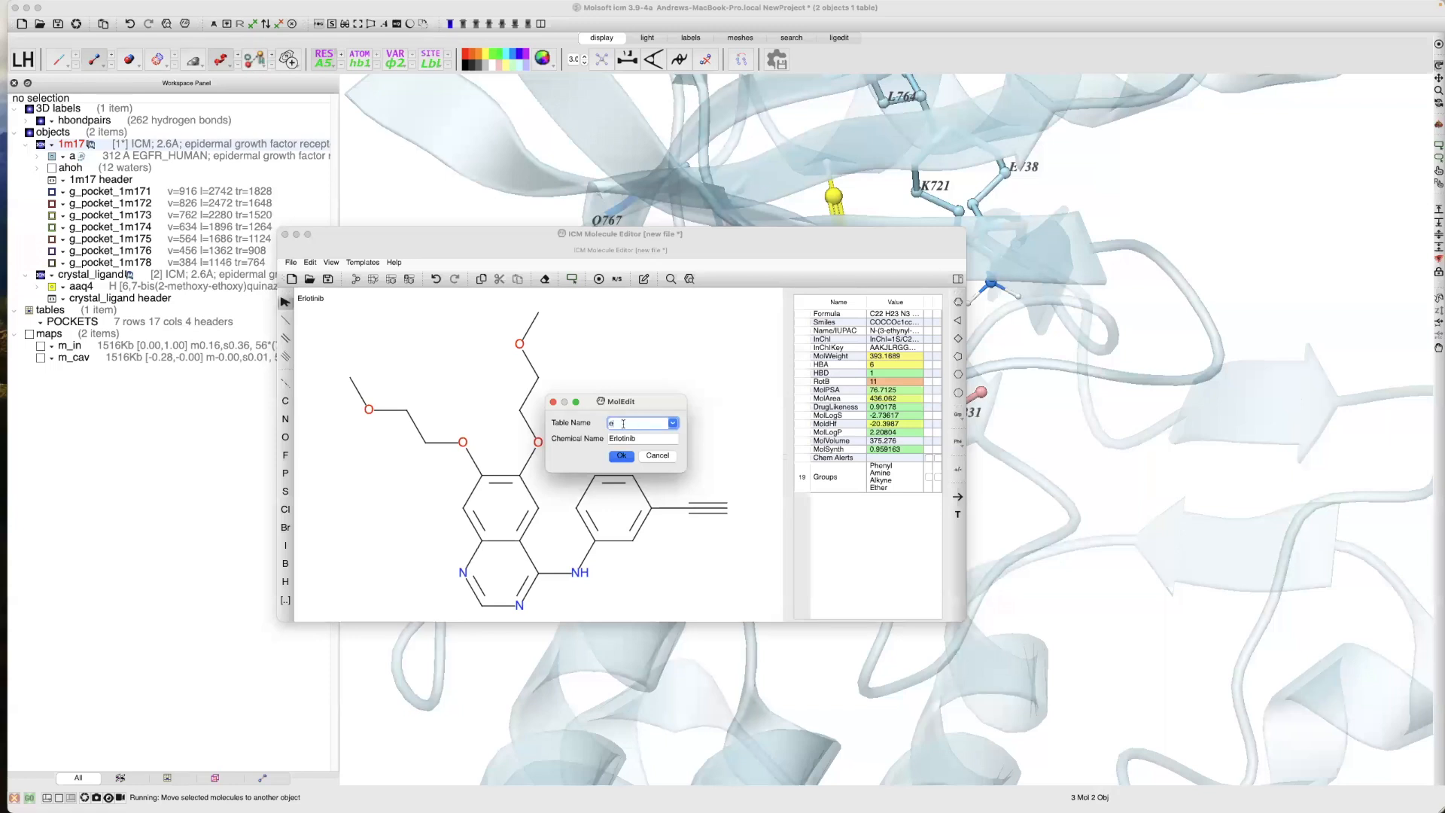
text(gfr_inhibitor)
key(Return)
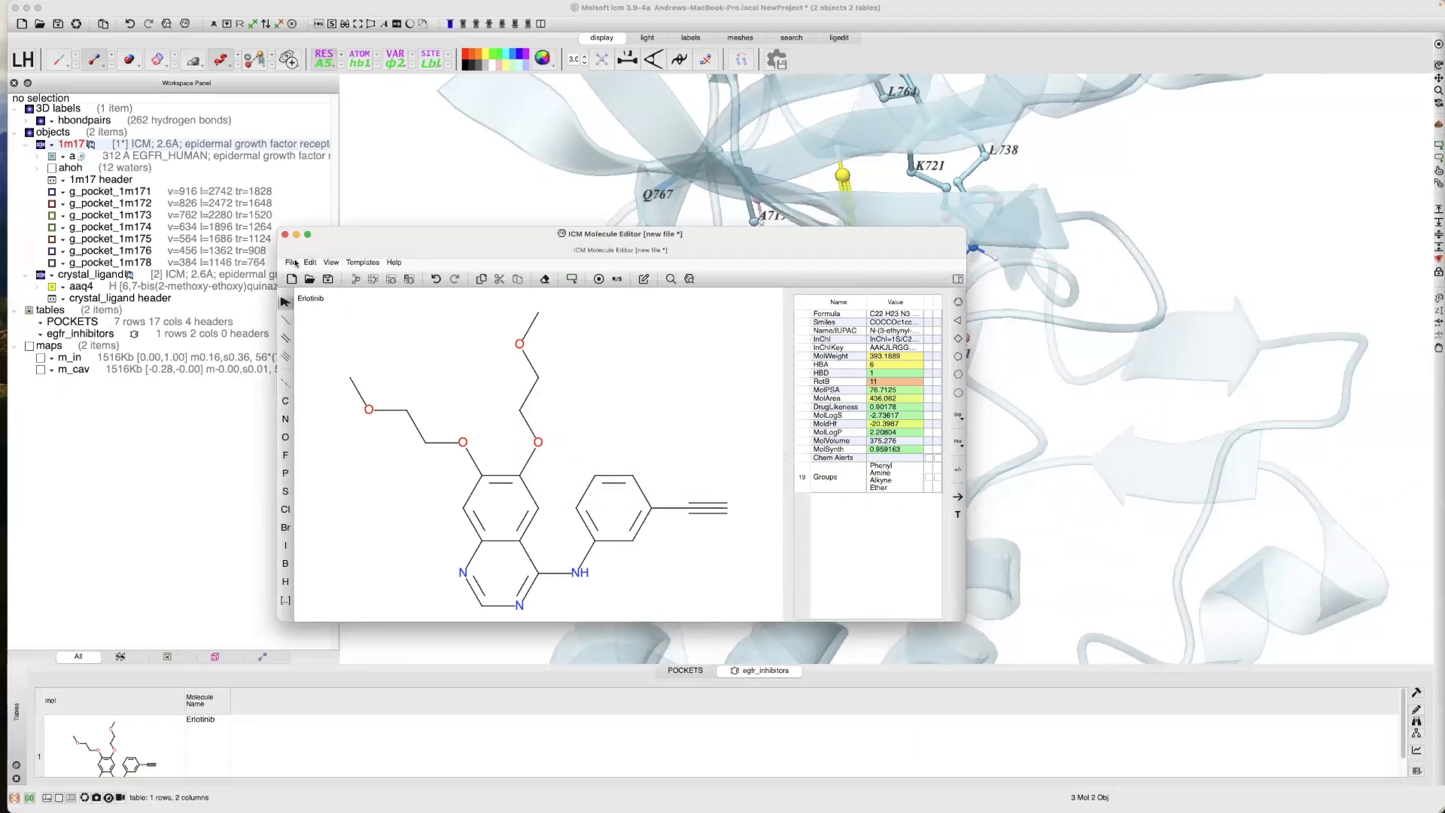
click(285, 235)
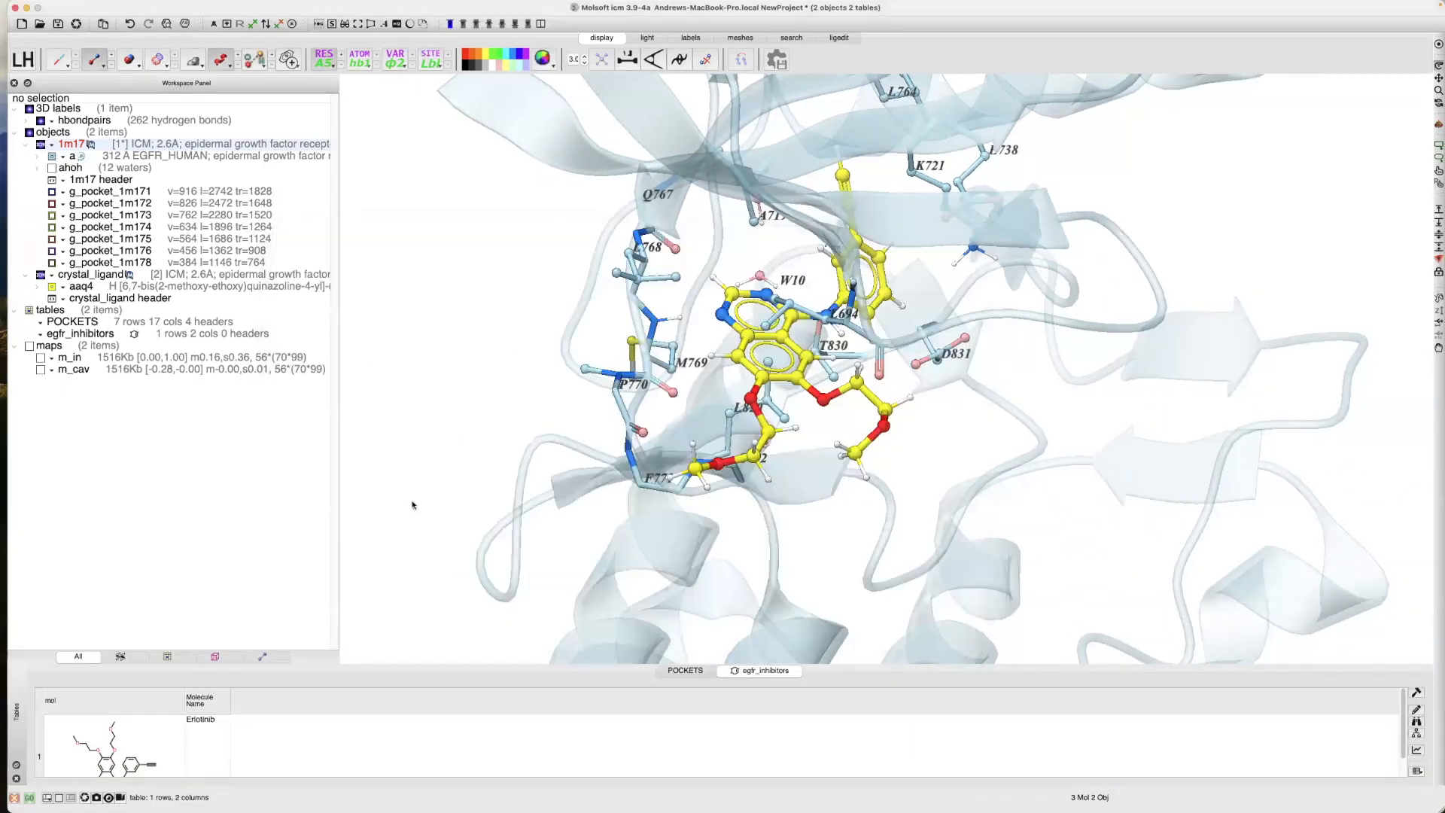
Enlarge the table area enough to show the full Erlotinib row together with the ligand site in 3D
drag(391, 661, 390, 513)
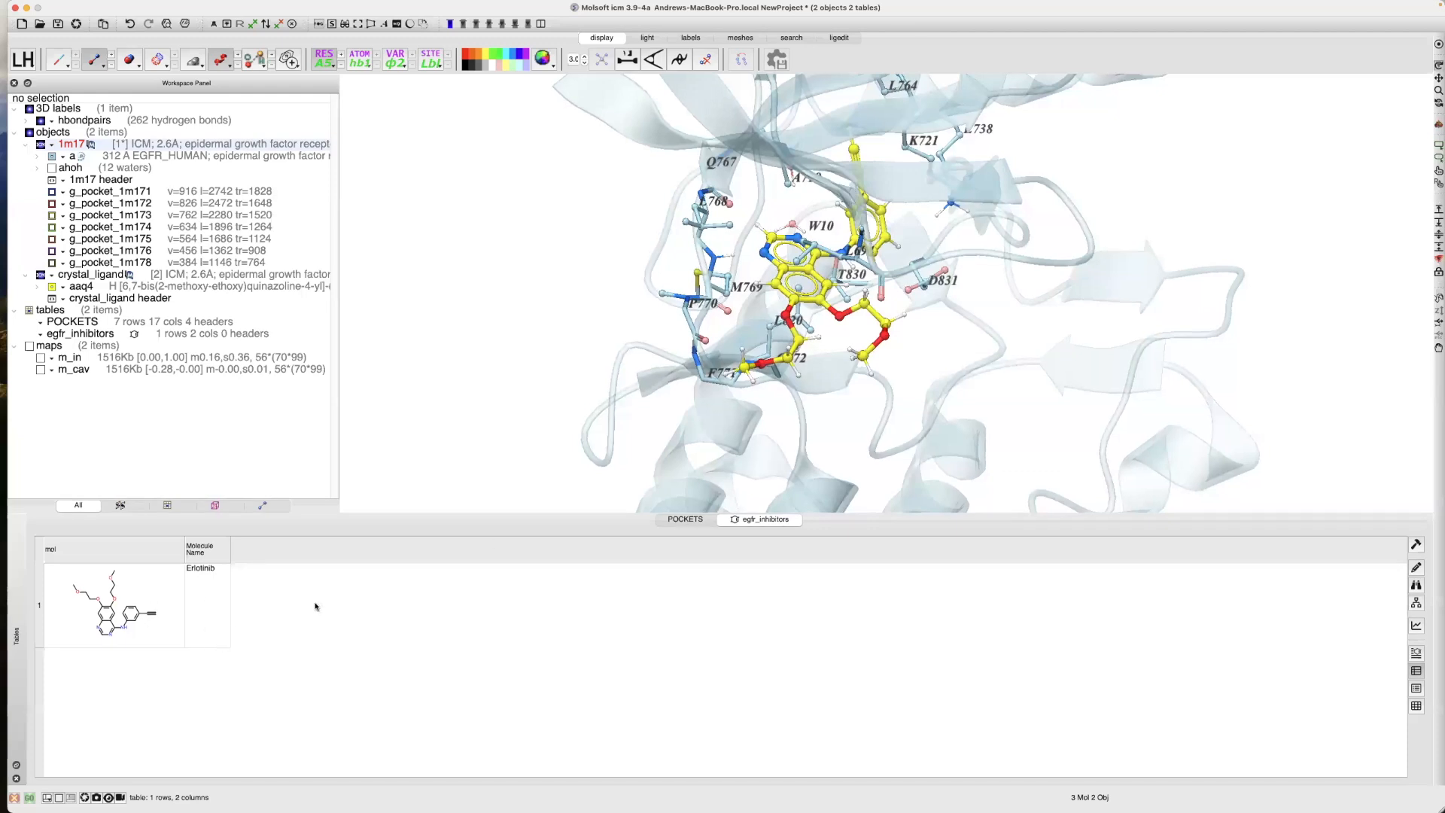
drag(484, 514, 468, 590)
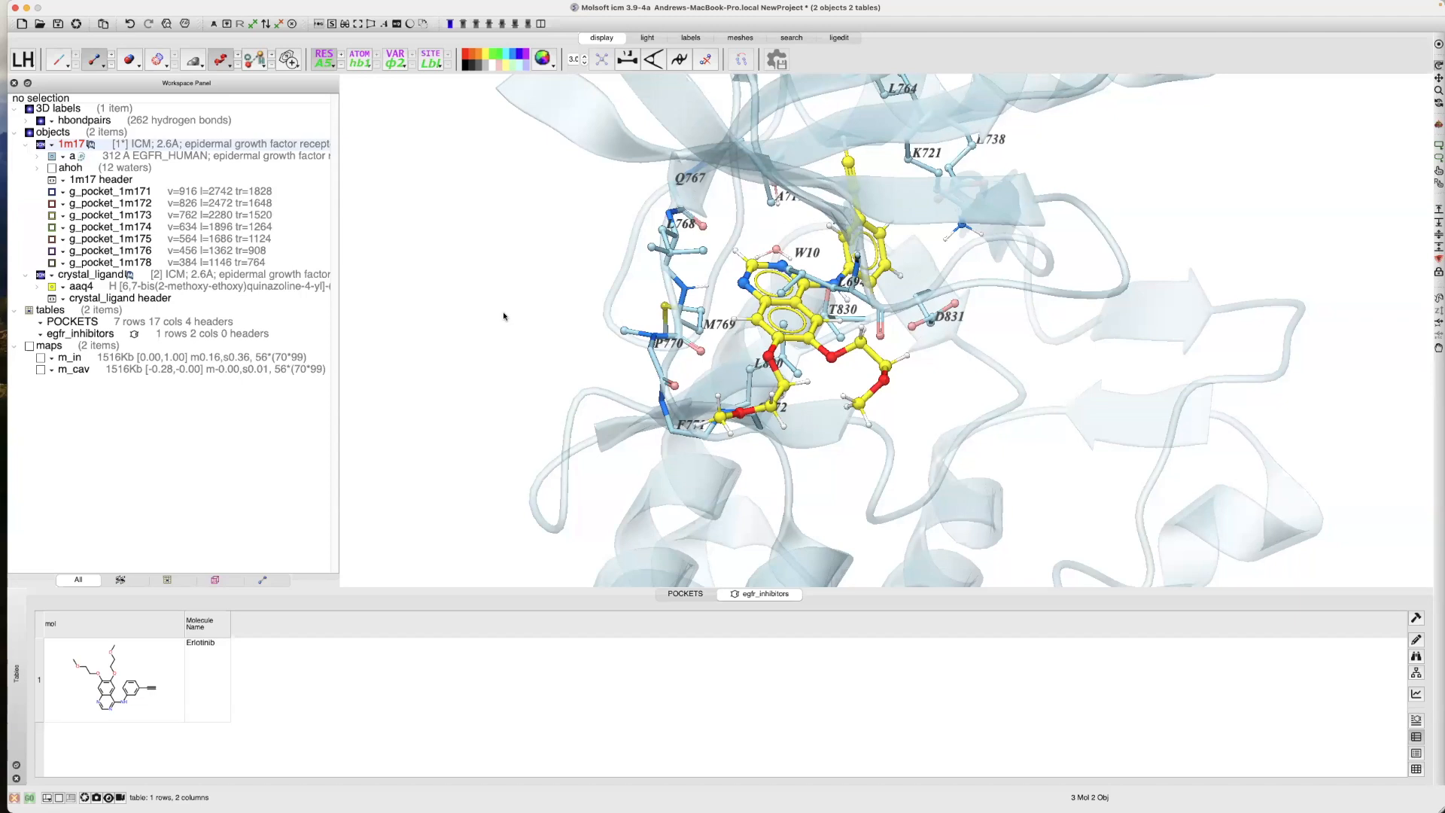
mouse_move(524, 300)
mouse_down()
mouse_move(490, 271)
mouse_move(526, 286)
mouse_up()
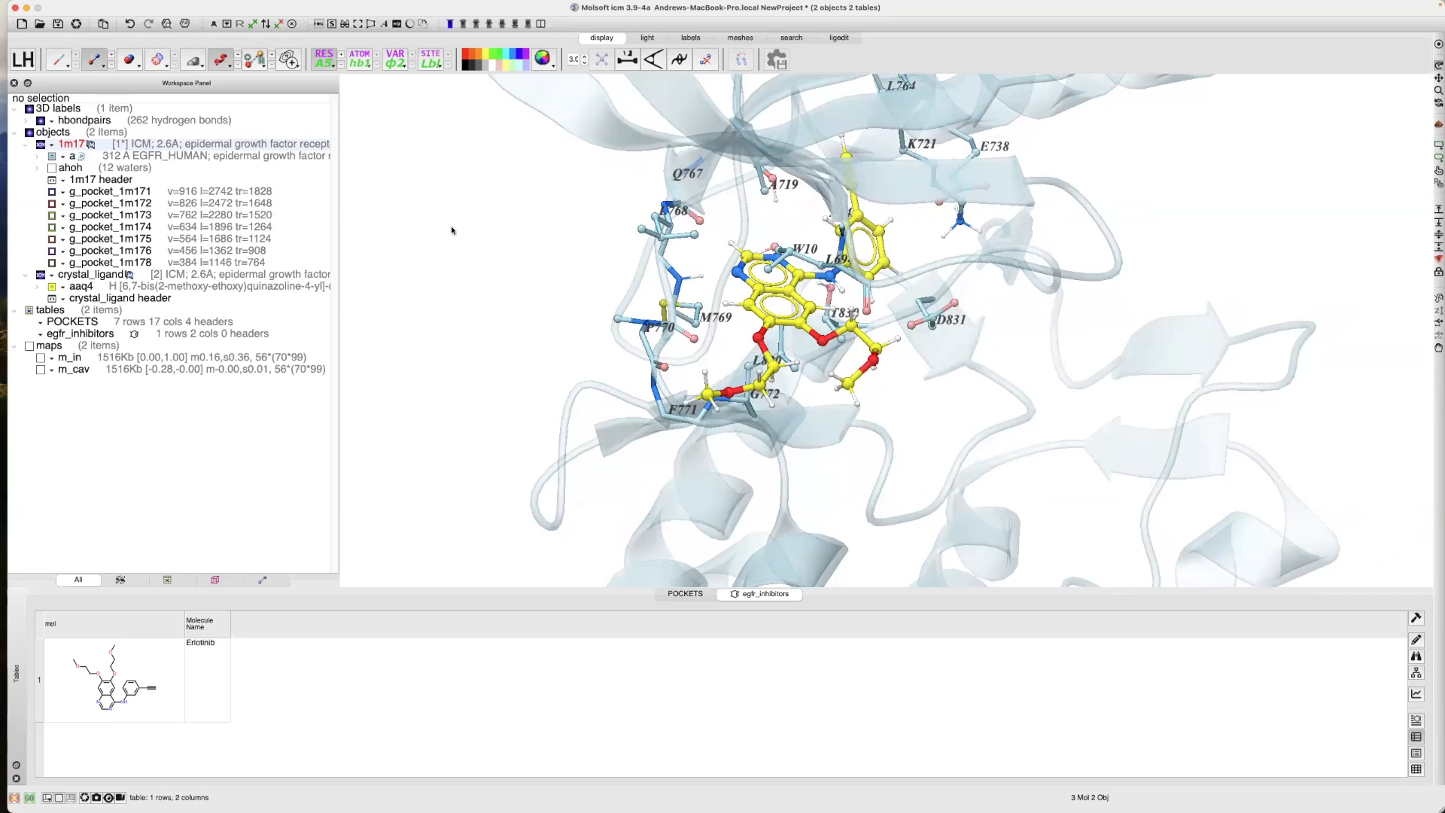
Start a new docking project named dock_egfr and move its receptor setup dialog clear of the ligand
mouse_move(360, 6)
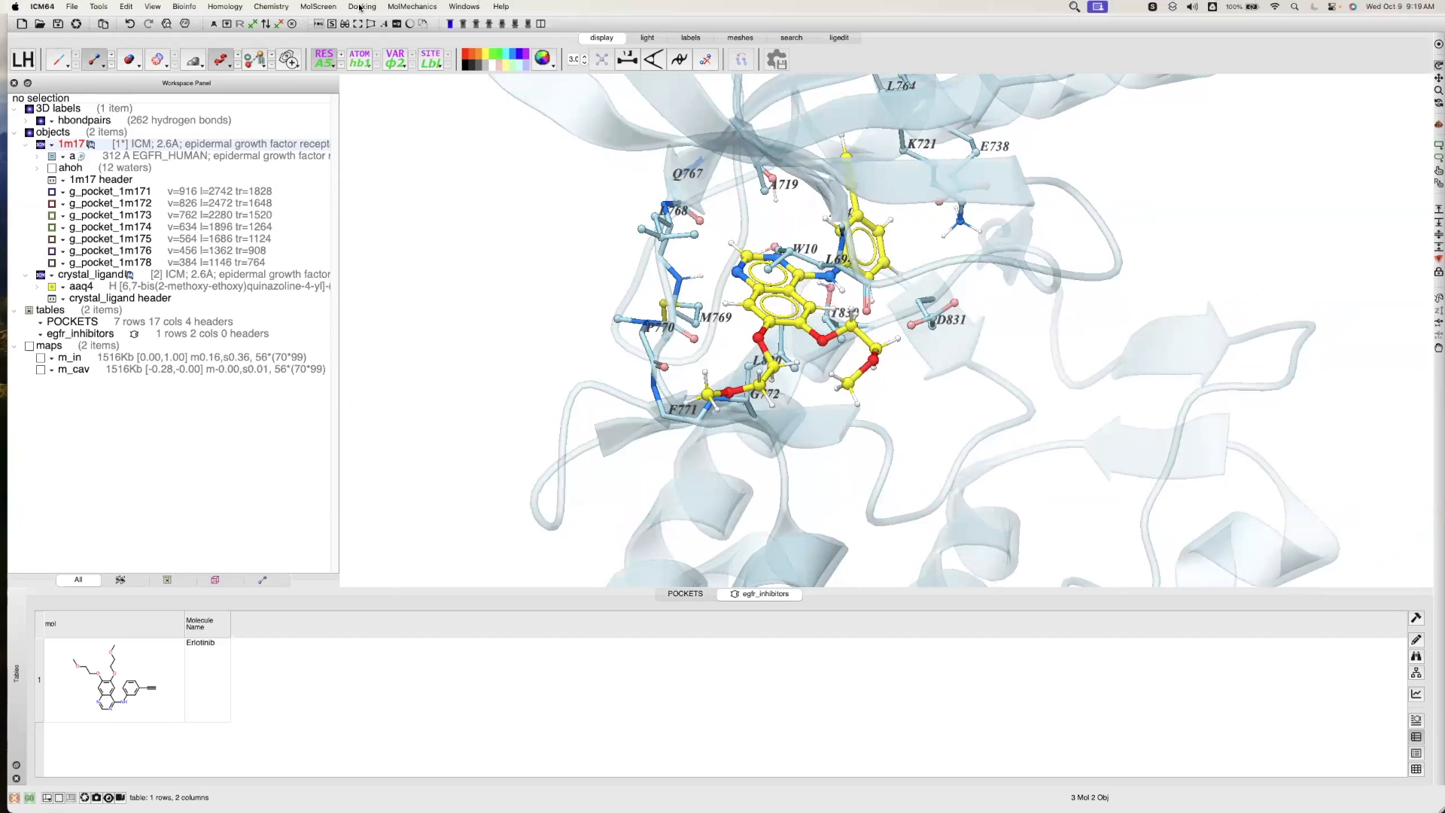
click(360, 7)
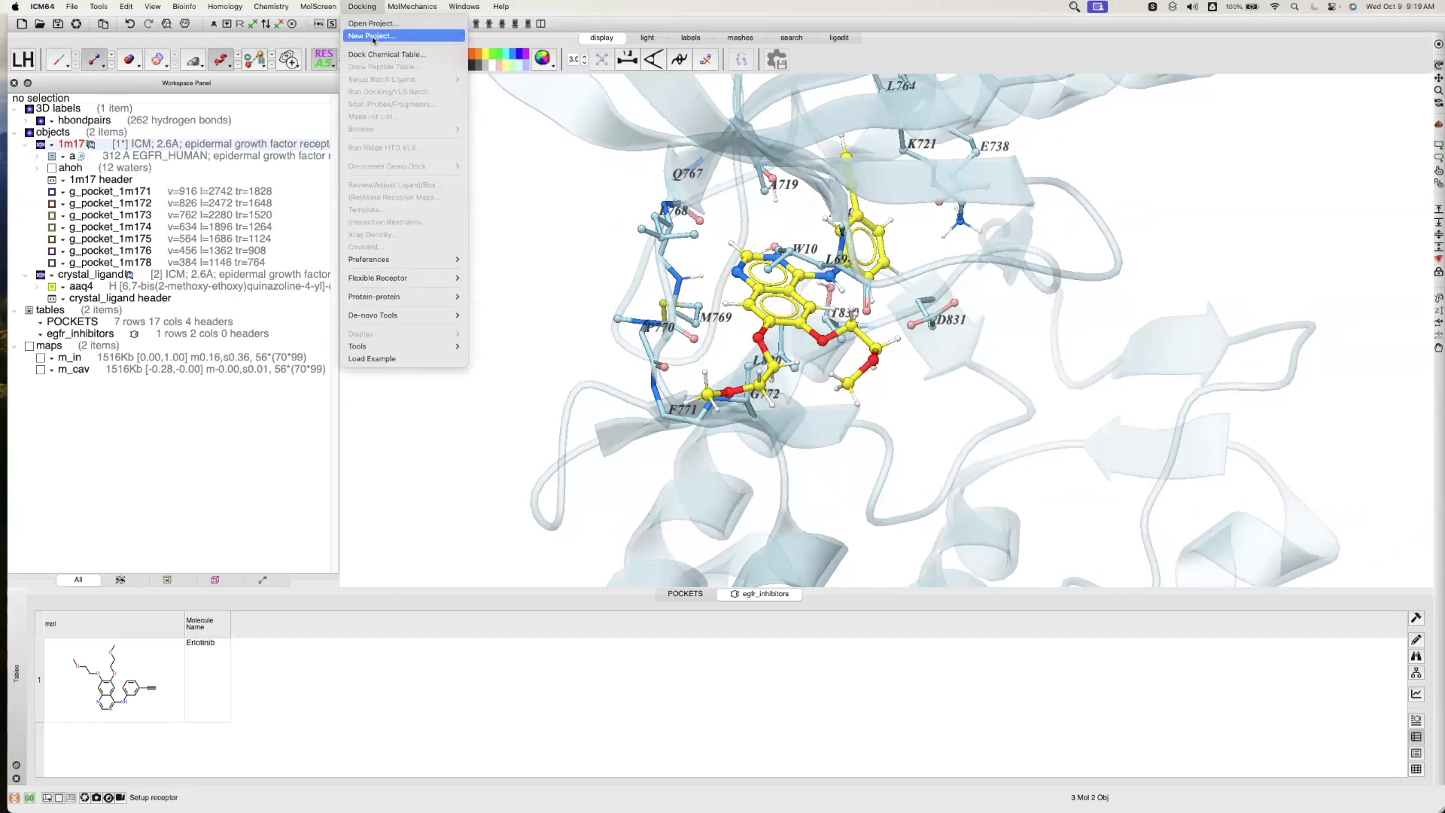
click(373, 36)
double_click(769, 285)
text(erlo)
key(BackSpace)
key(BackSpace)
key(BackSpace)
key(BackSpace)
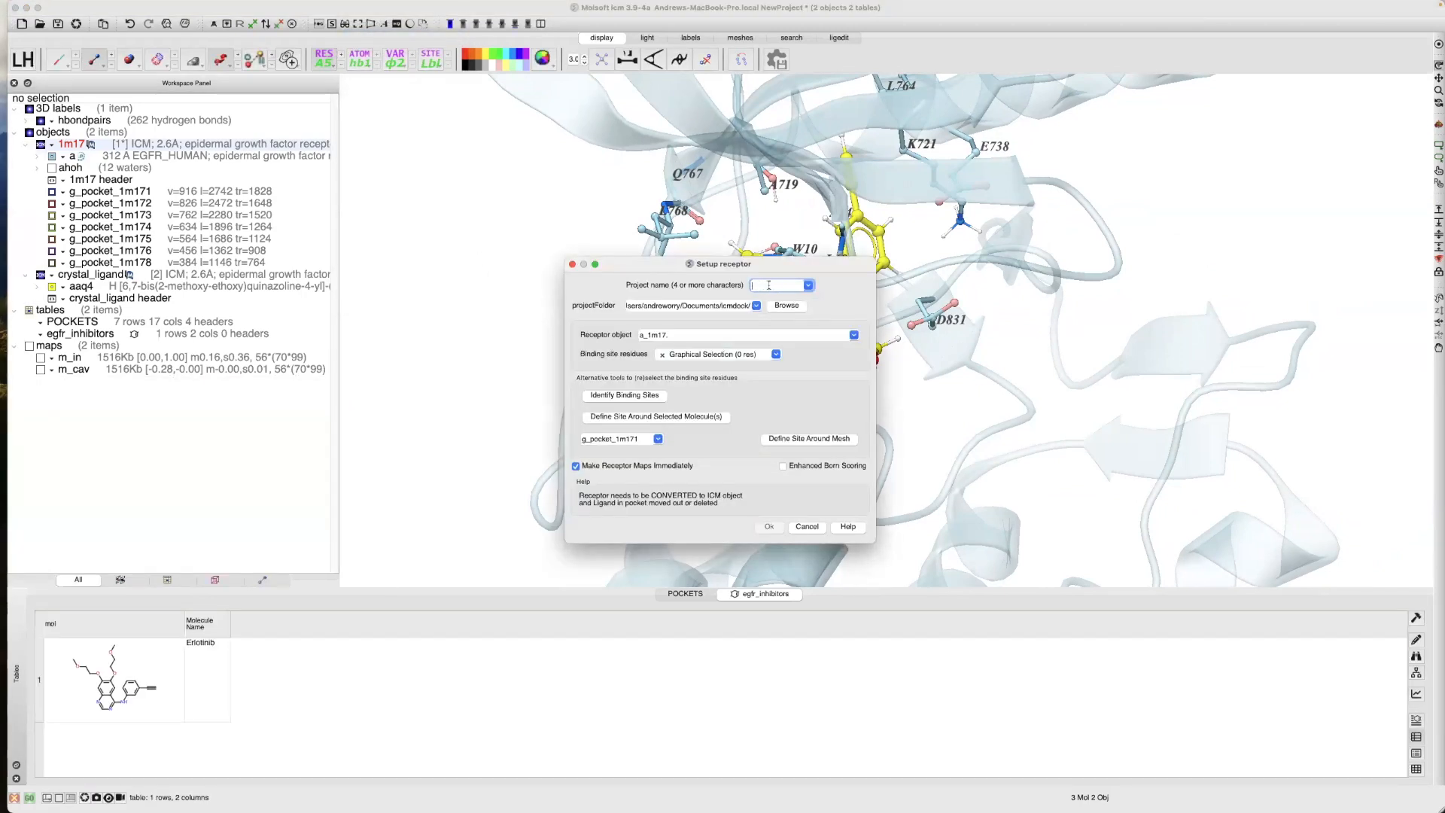
text(dock)
text(e)
drag(599, 264, 377, 256)
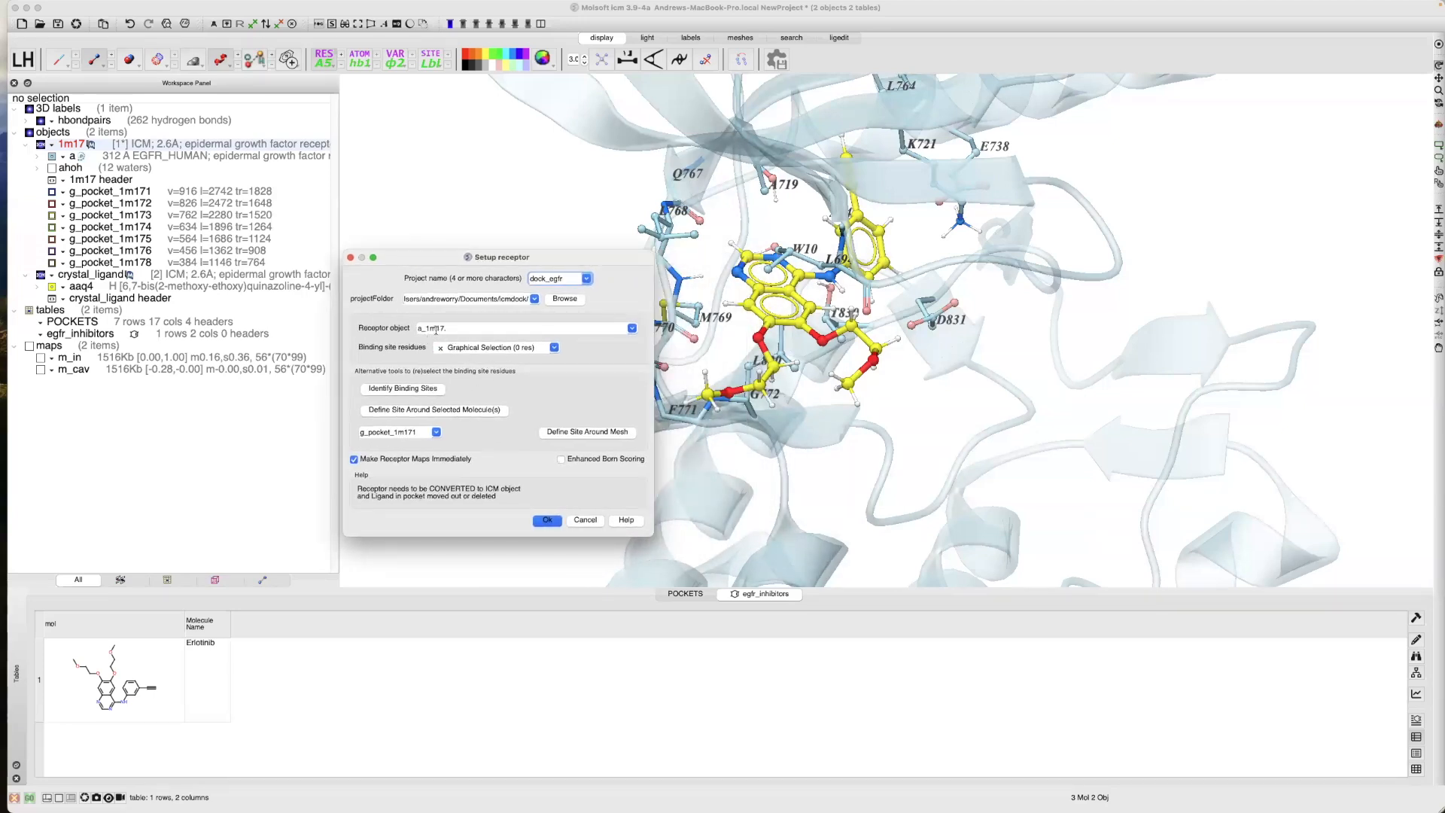
key(ctrl+alt+z)
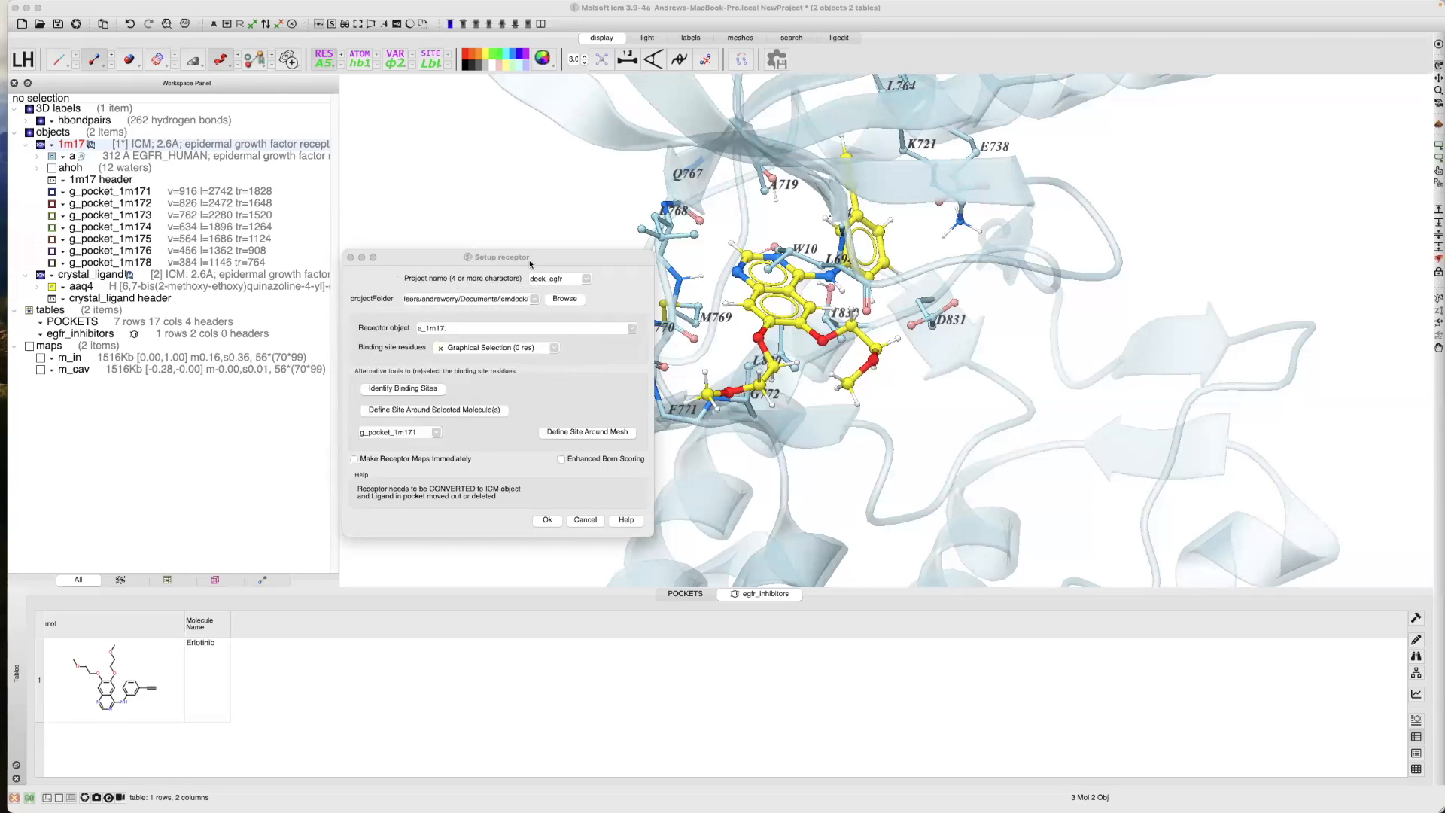
drag(530, 263, 408, 271)
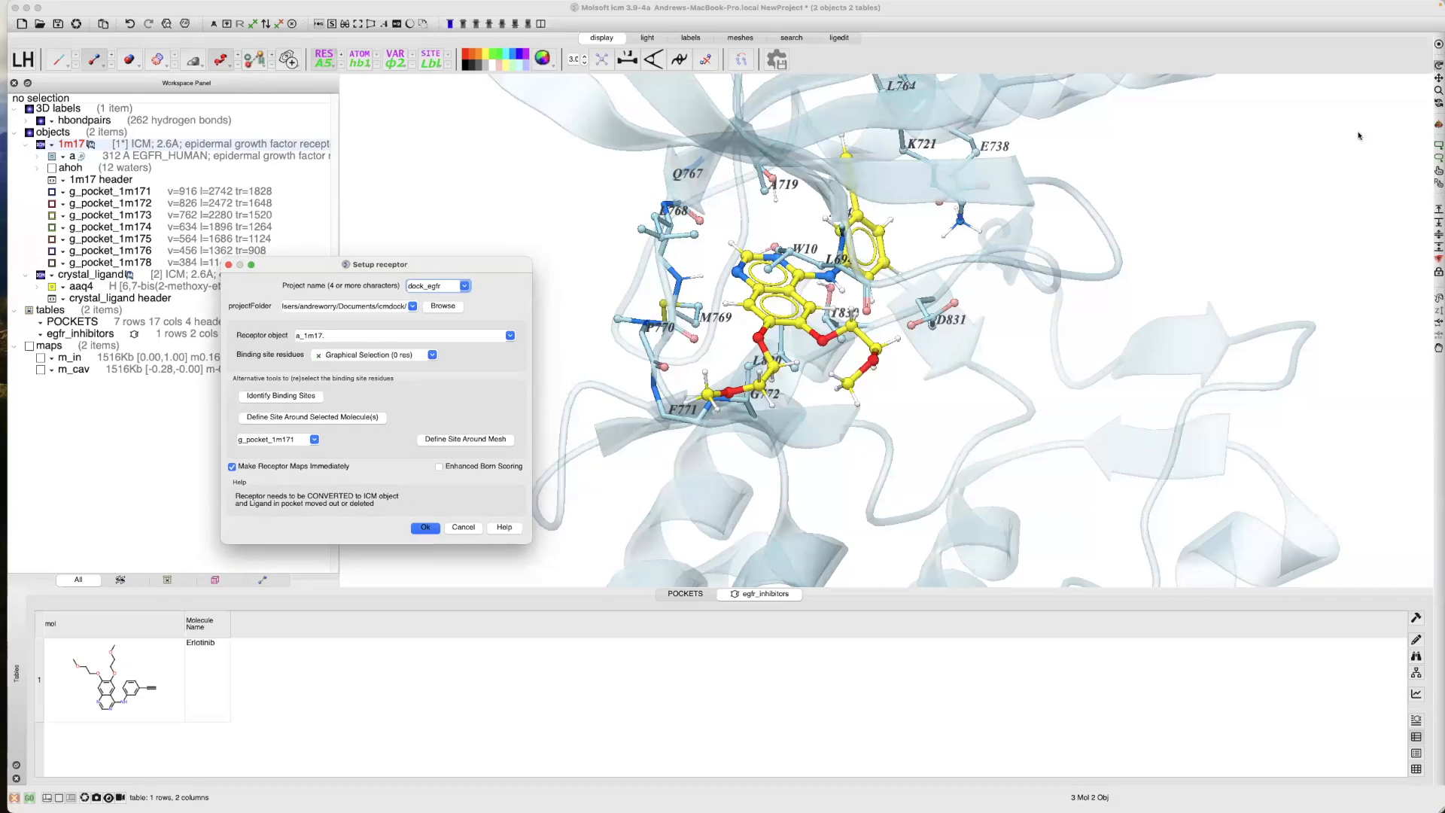
Try a rectangular selection of the residues around the crystal ligand, and clear that selection
click(1438, 158)
drag(630, 160, 981, 414)
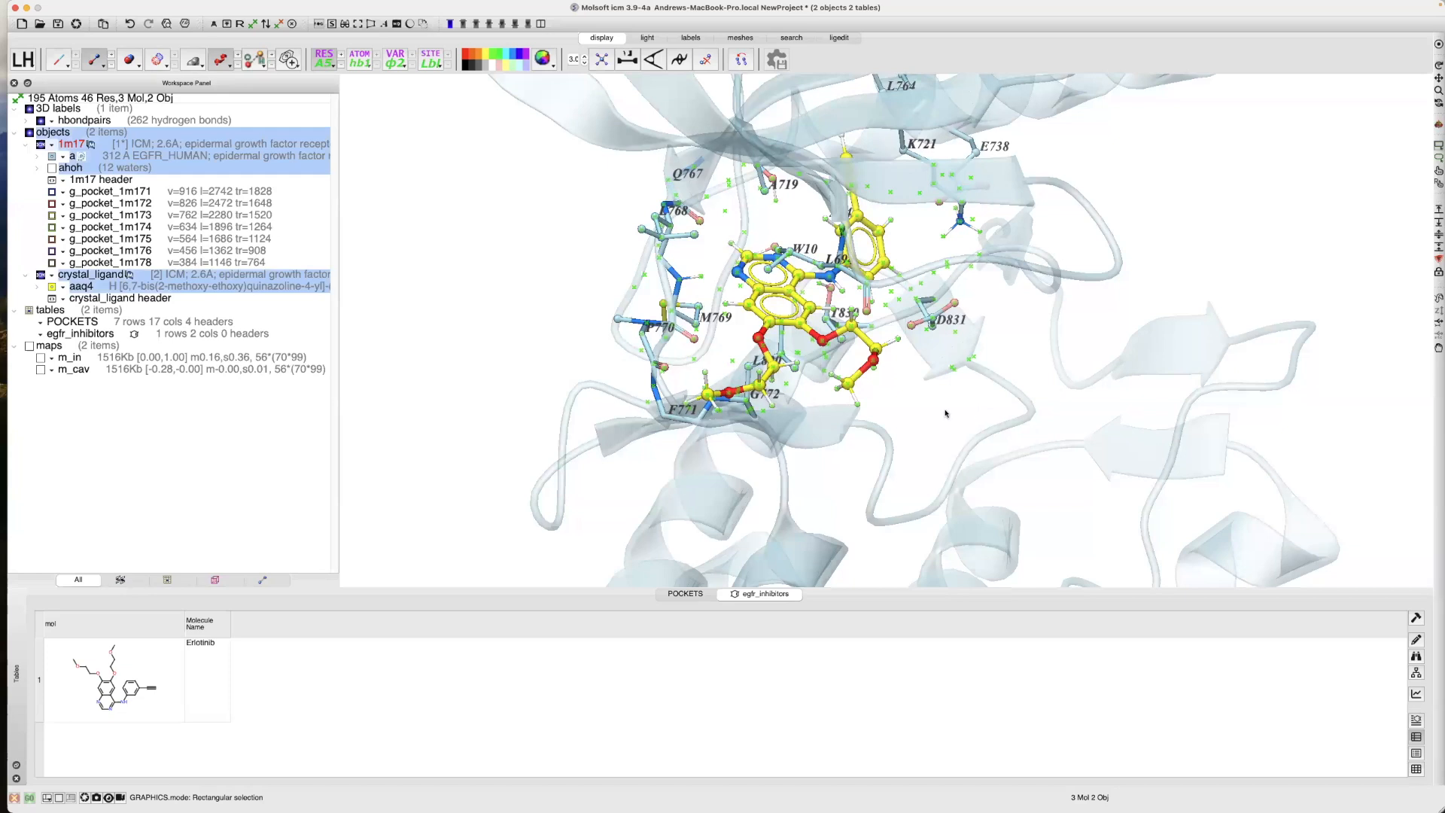
click(538, 332)
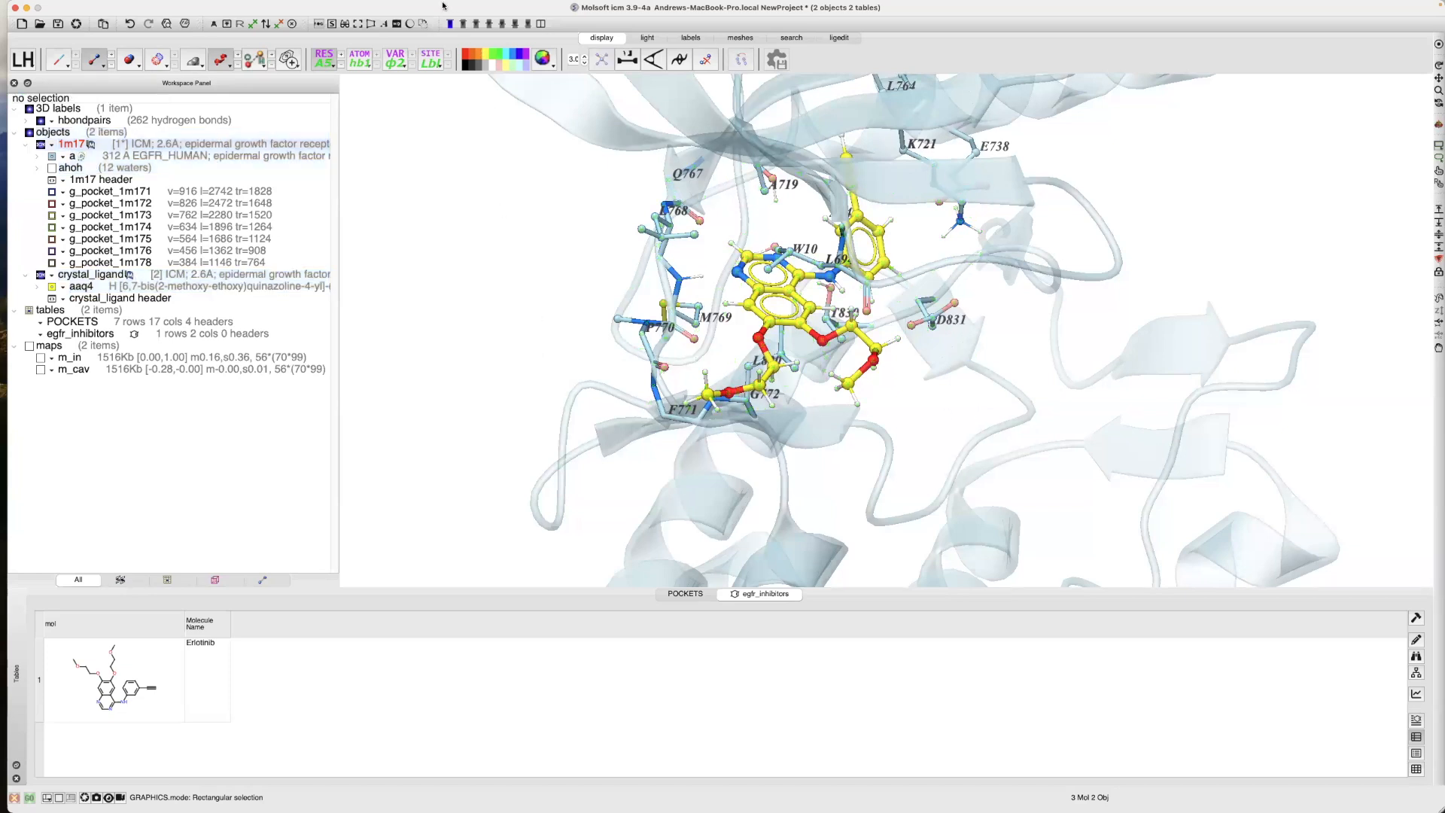
Reopen the receptor setup for a new docking project, and briefly show the g_pocket_1m171 mesh to compare it with the ligand
click(362, 7)
click(377, 35)
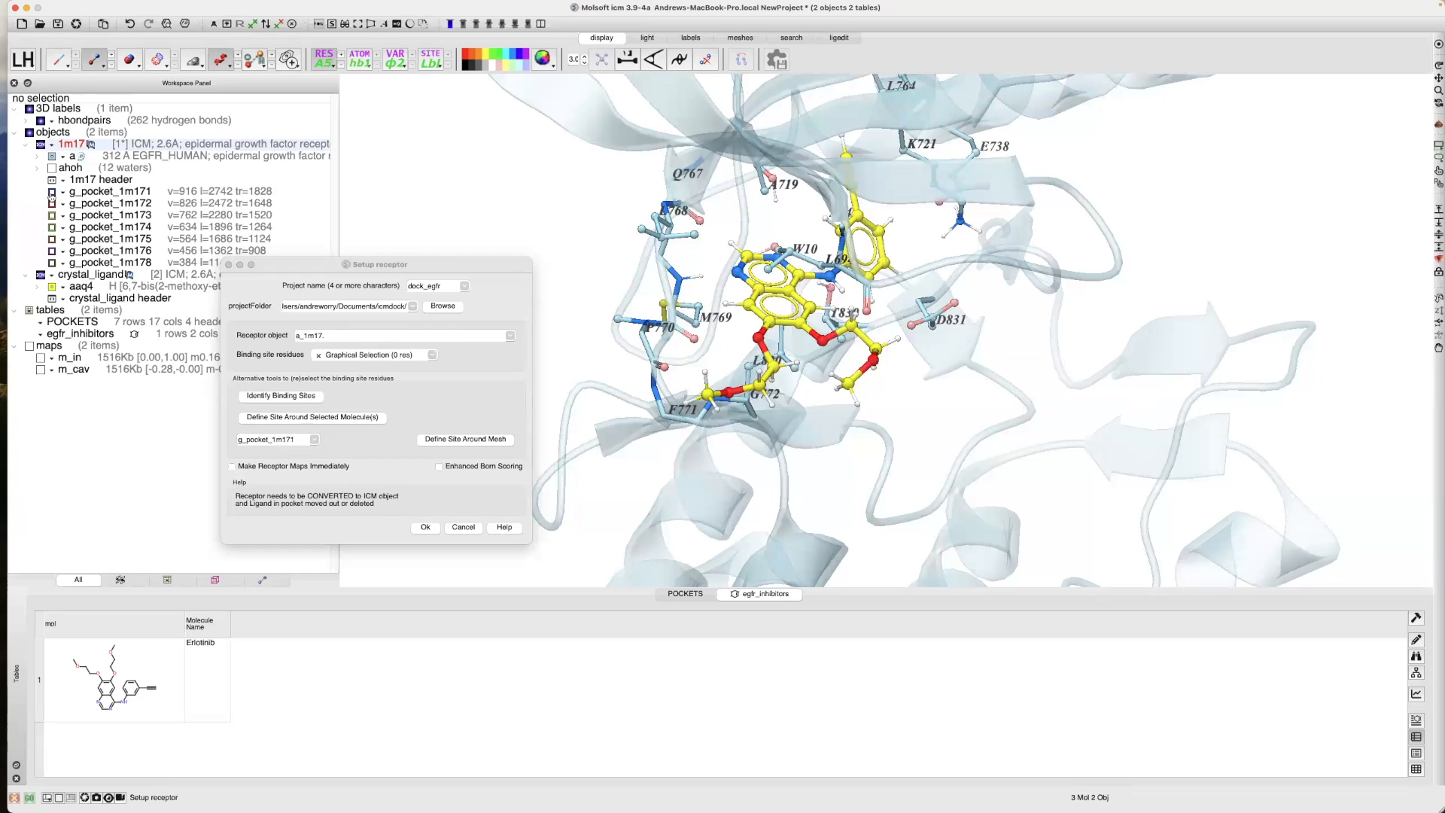
click(51, 193)
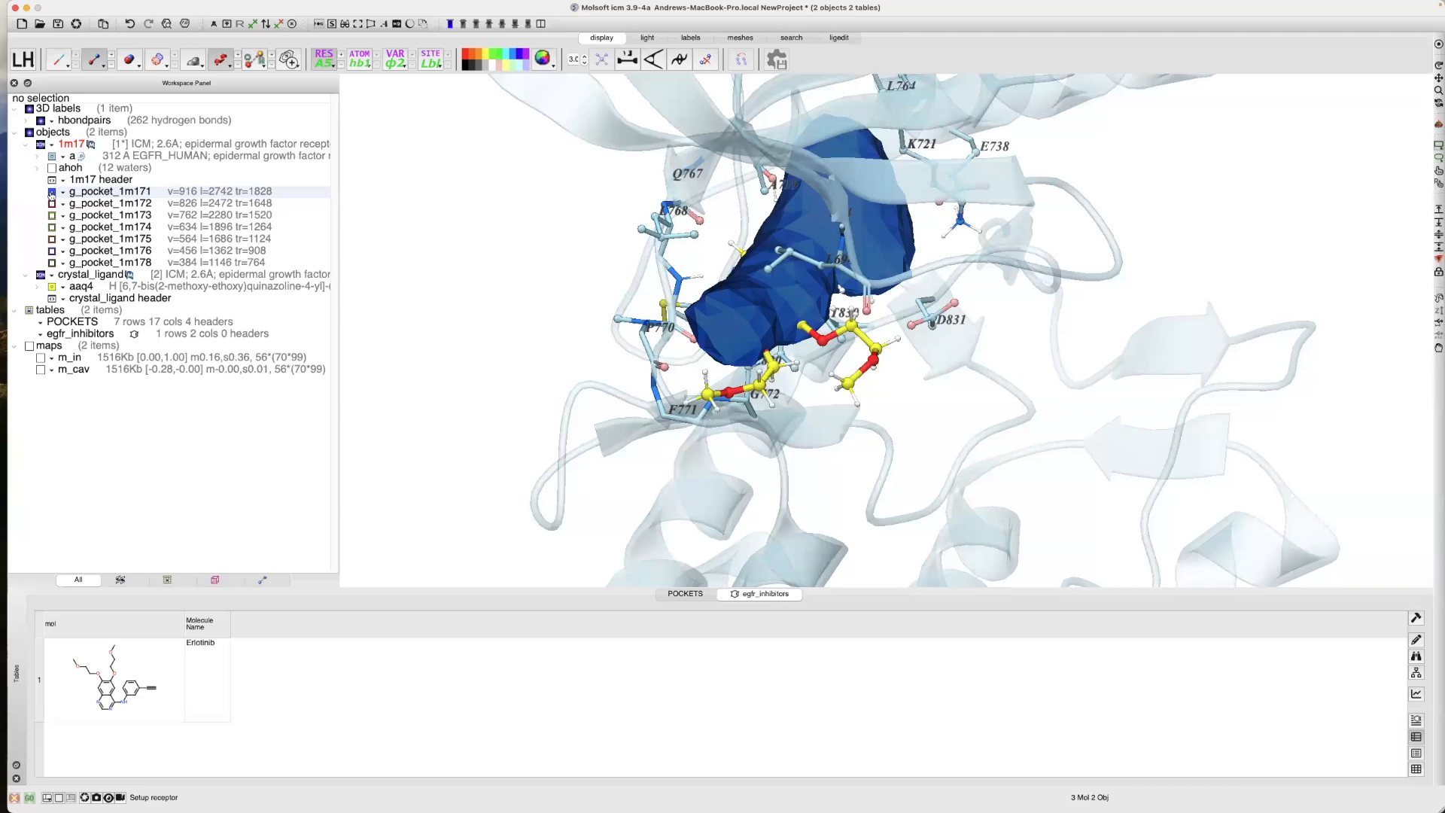
click(52, 193)
Define the binding site residues around the g_pocket_1m171 mesh in the receptor setup
key(super+Tab)
click(407, 6)
click(363, 7)
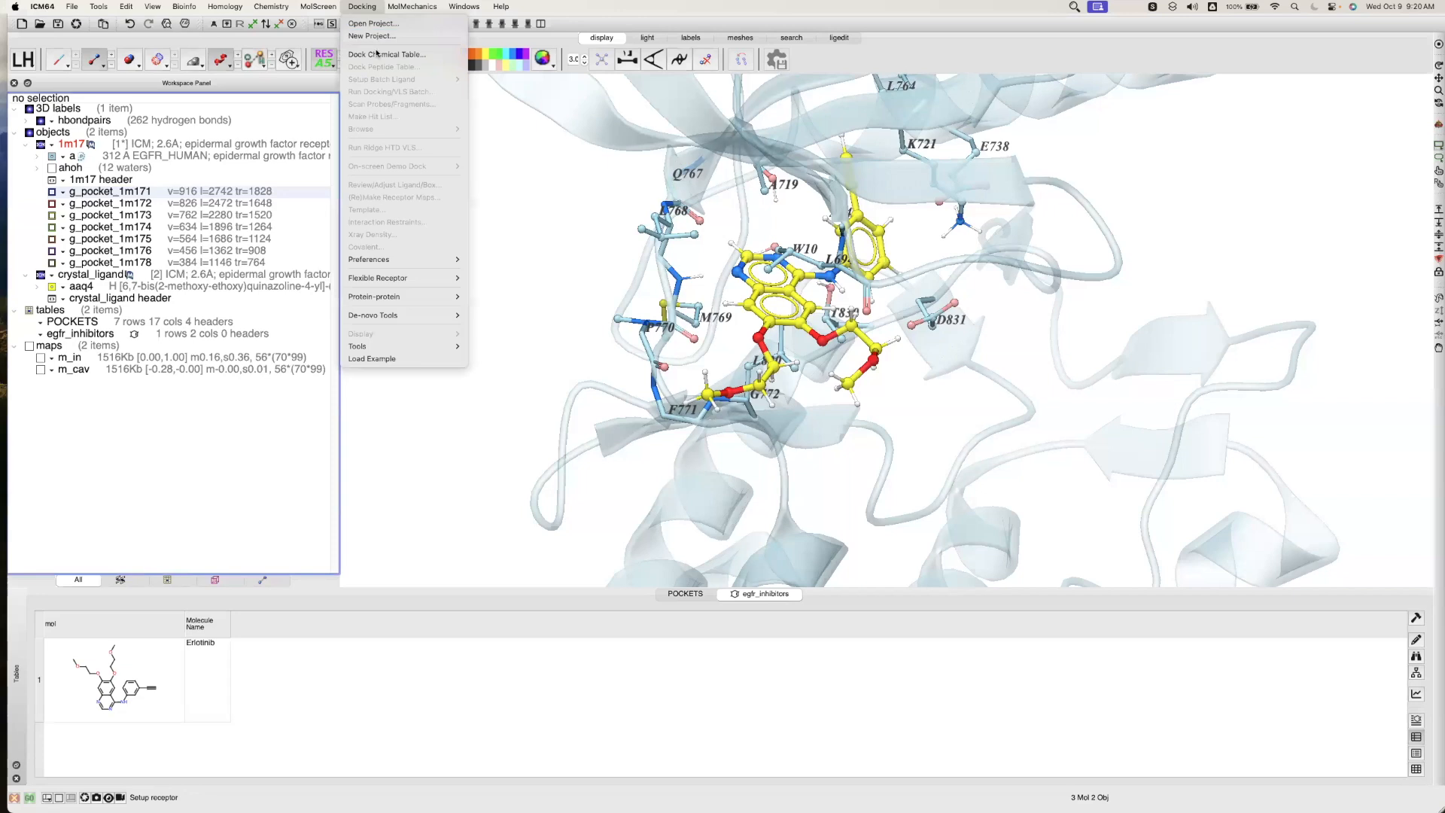
click(377, 54)
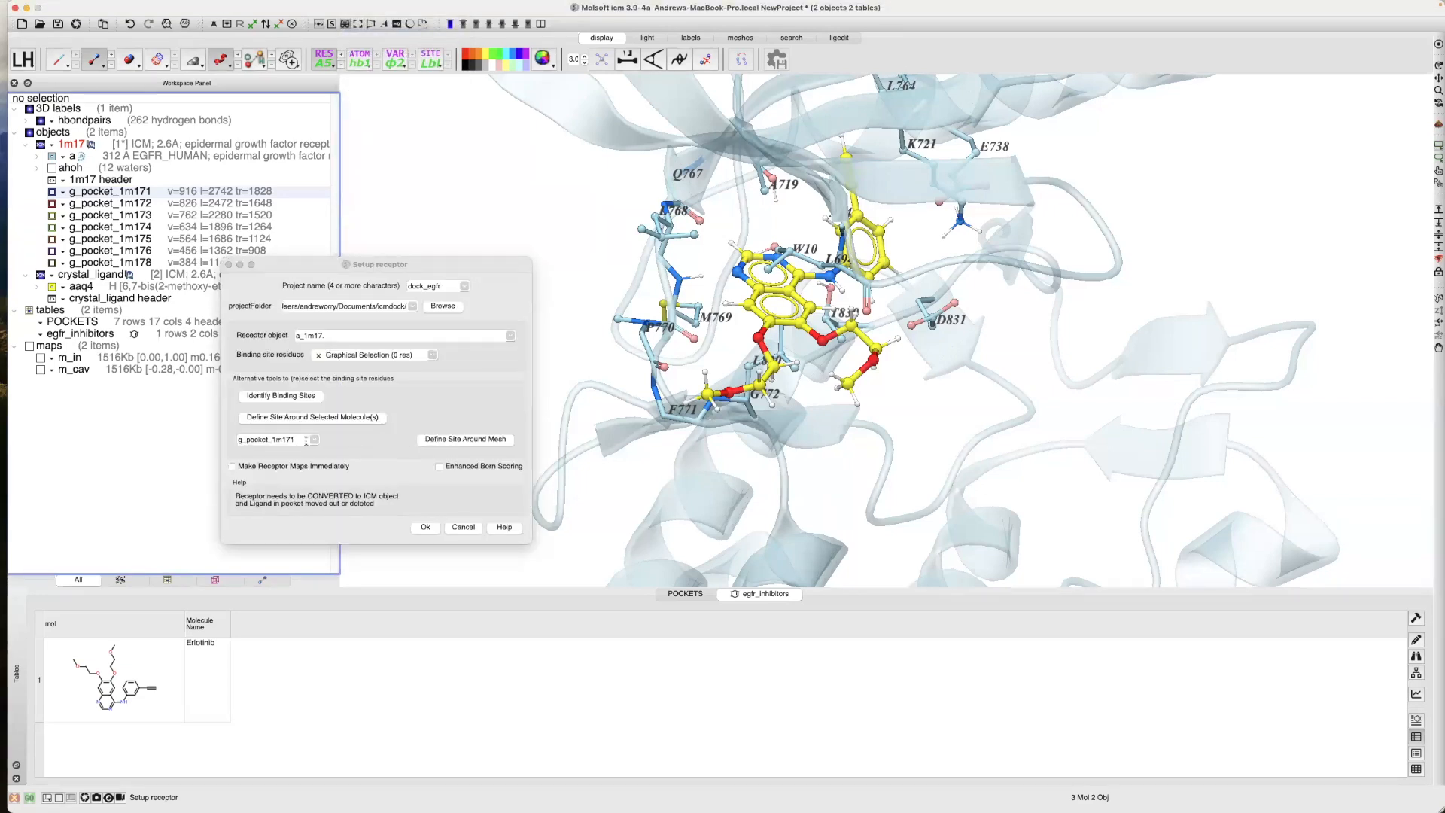
click(436, 440)
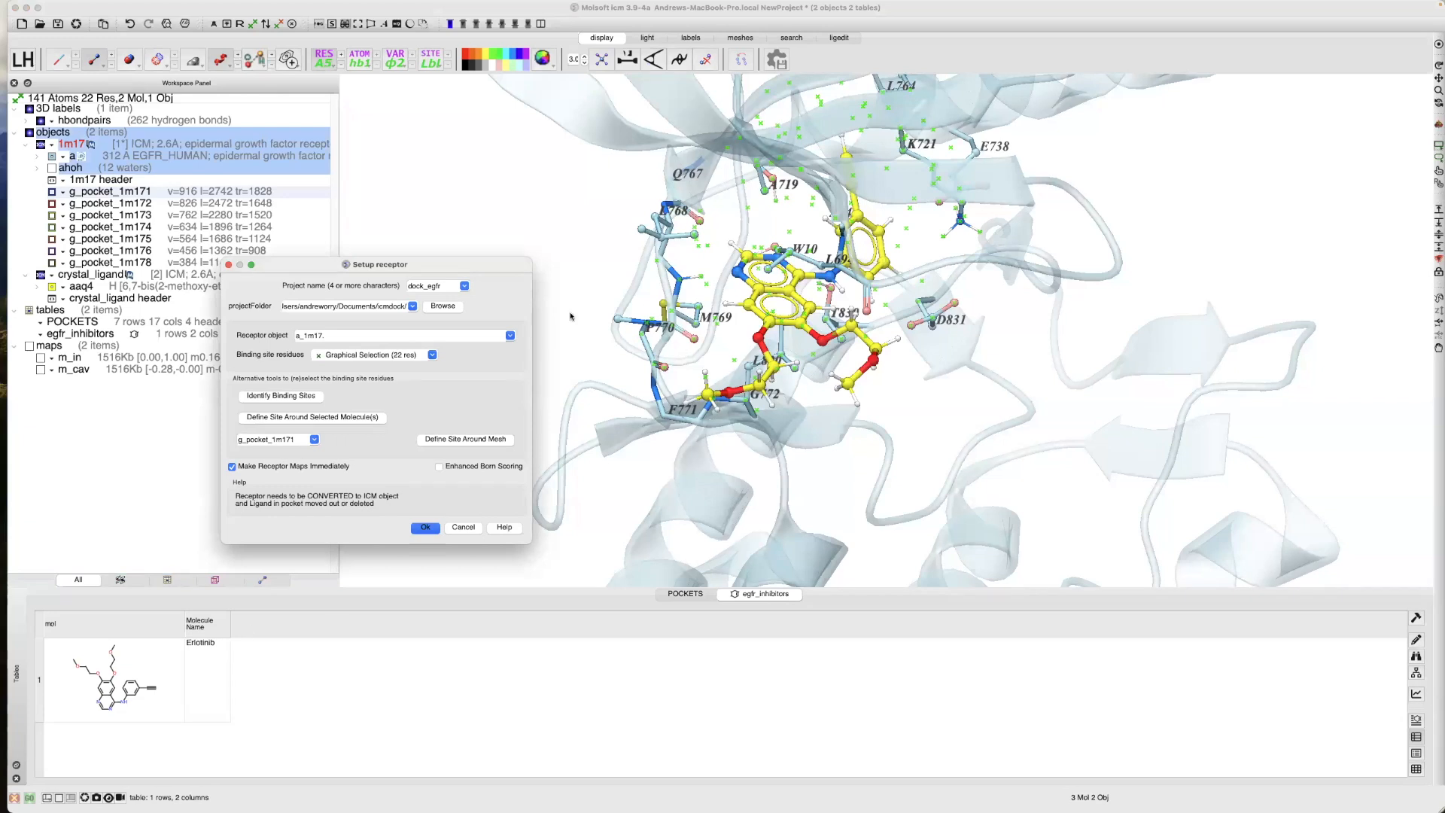
key(Escape)
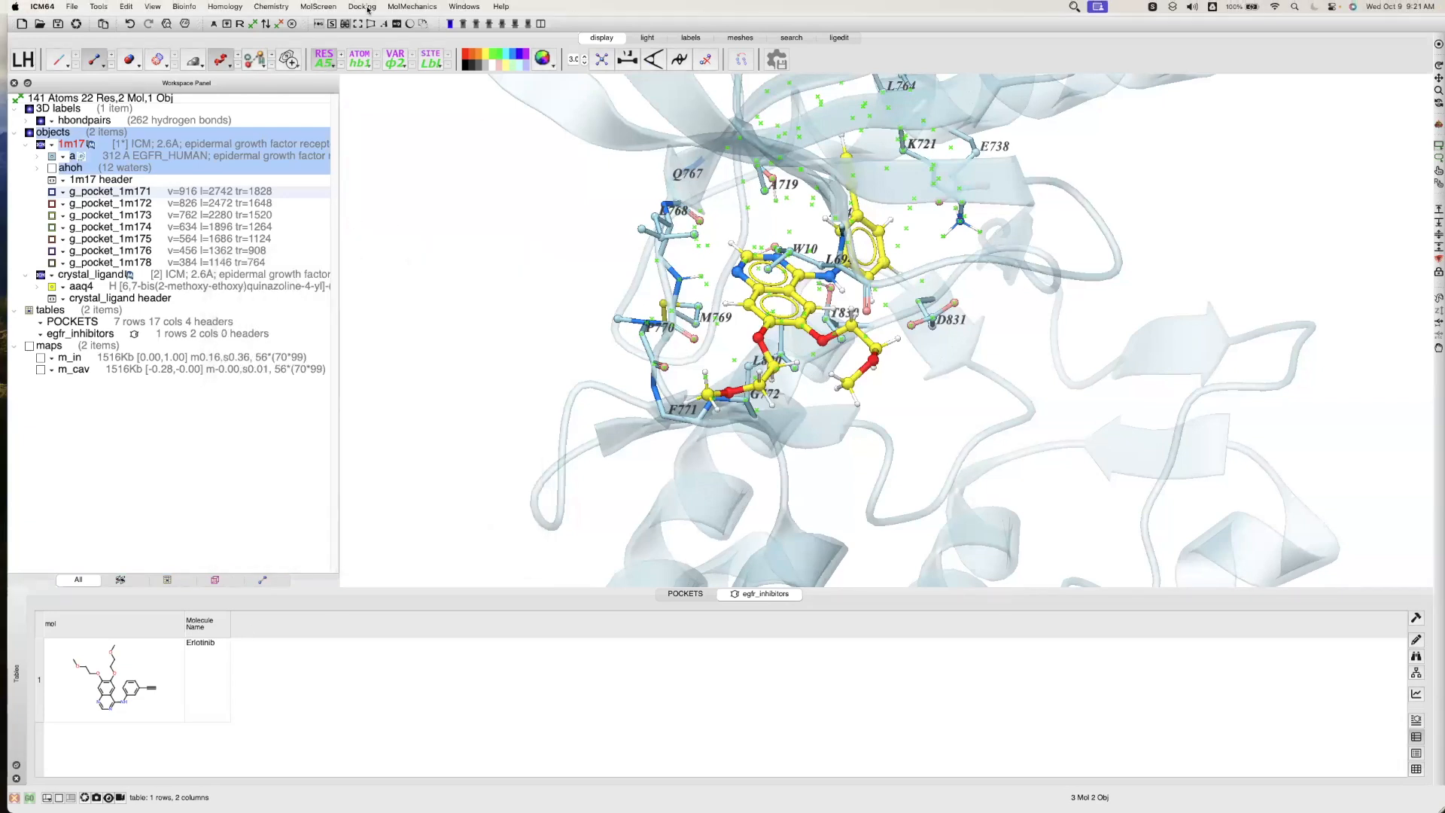
Run the receptor setup for dock_egfr on a_1m17 with the selected binding site residues and immediate receptor map generation
click(365, 8)
click(373, 37)
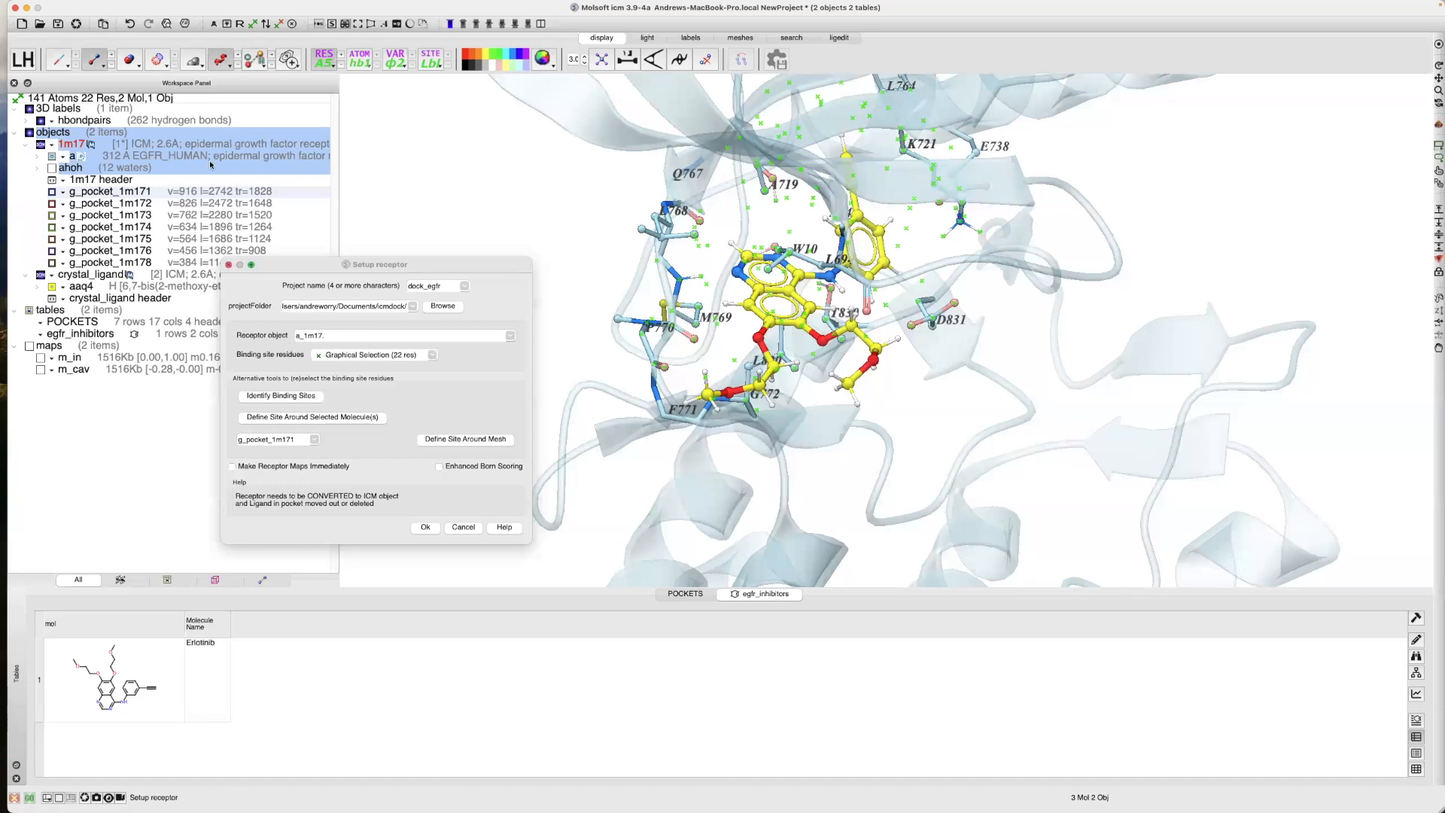
mouse_move(95, 8)
click(418, 388)
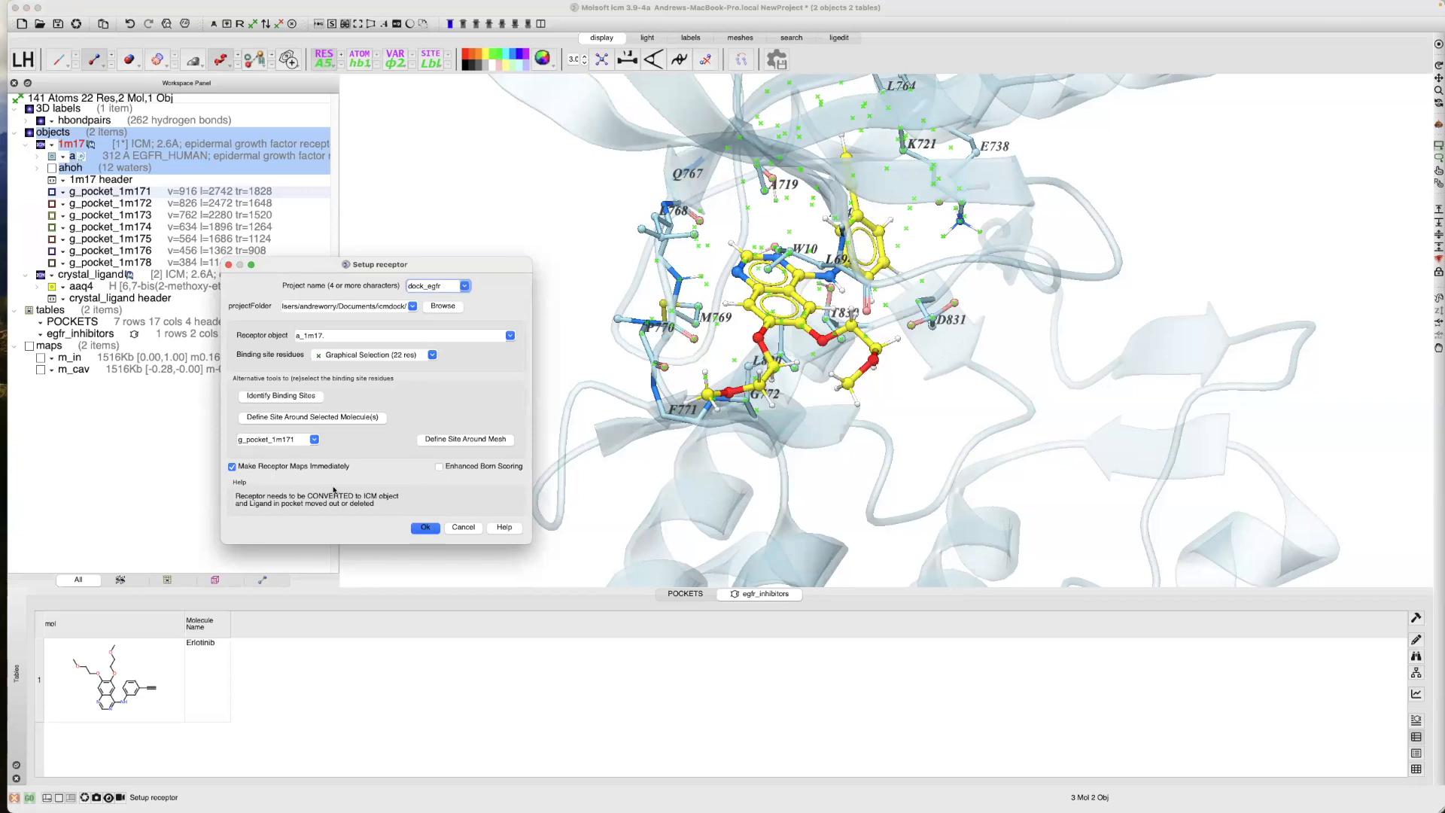
click(425, 529)
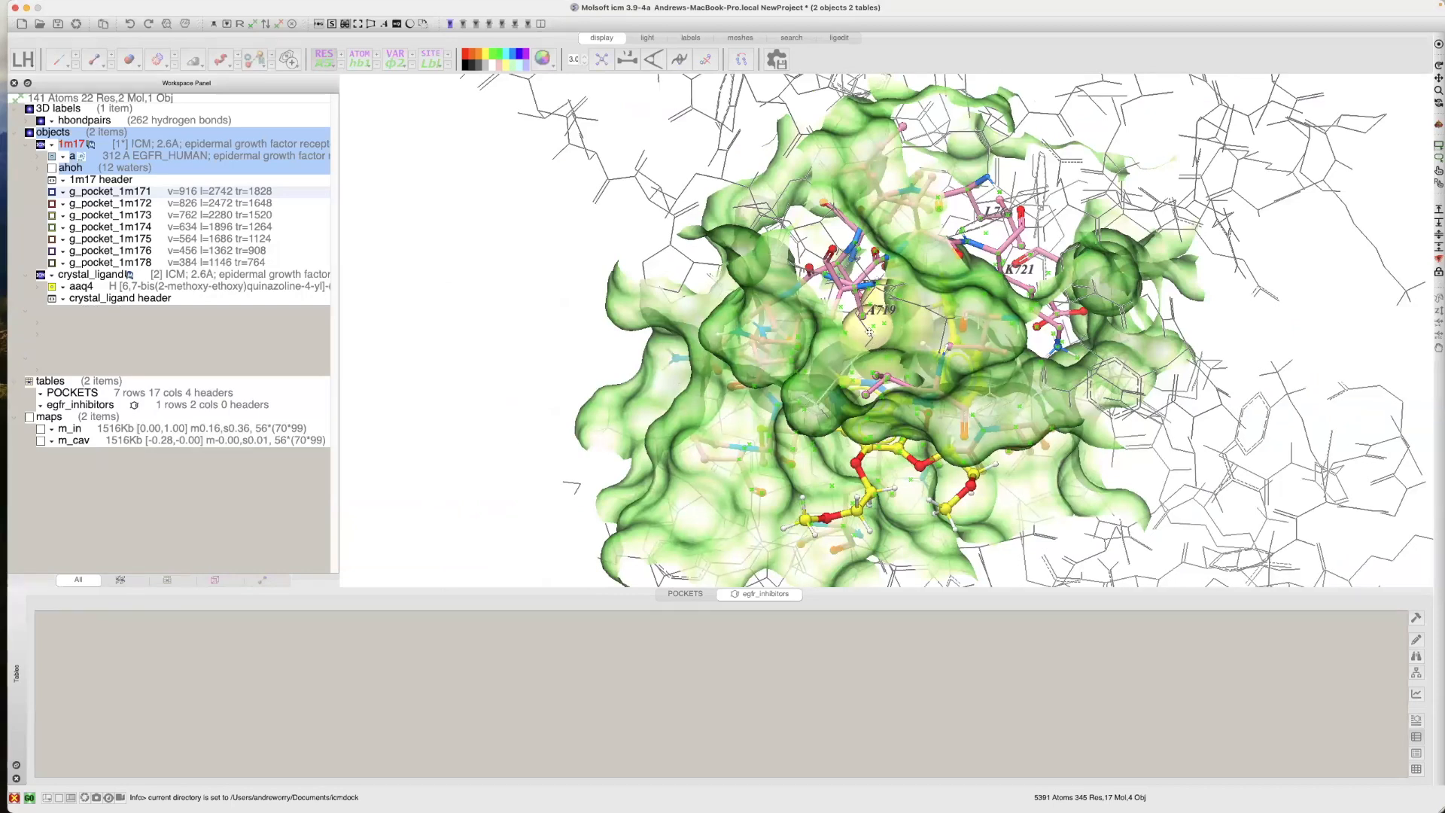
Accept the initial ligand probe position, check the purple docking box around the pocket from several angles, and accept it
mouse_move(852, 334)
mouse_down()
mouse_move(535, 332)
mouse_move(861, 336)
mouse_up()
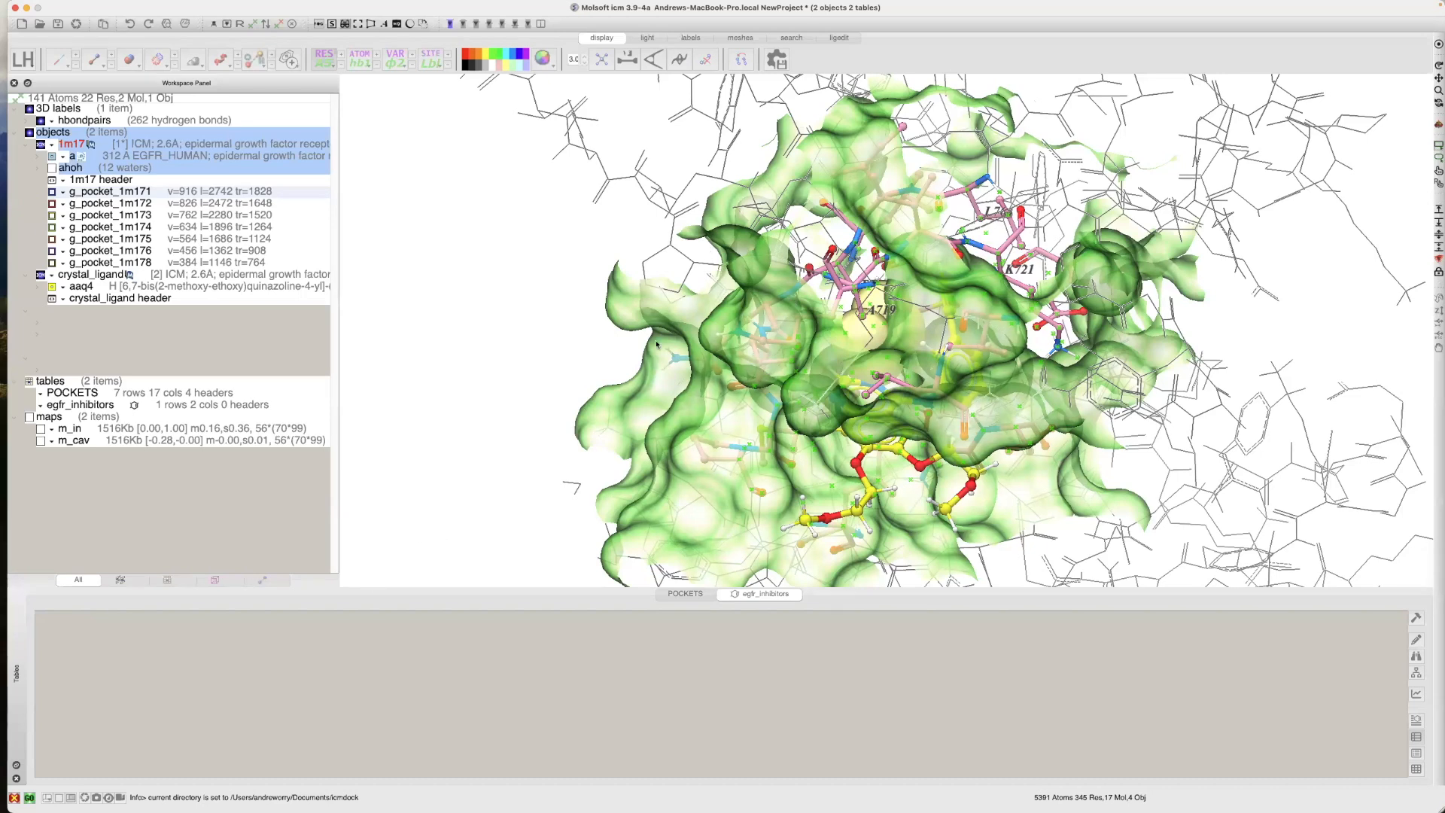
click(29, 800)
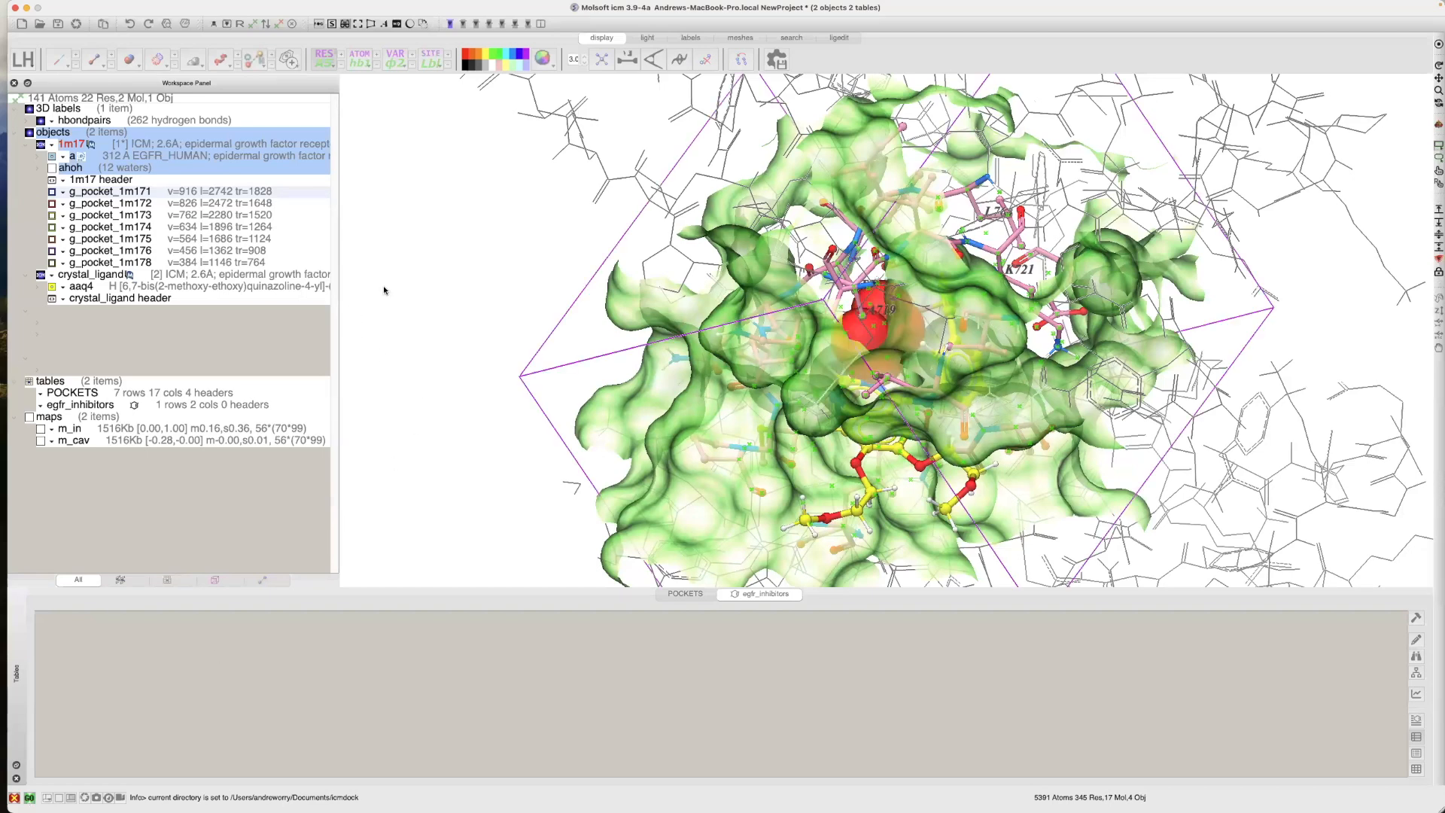
click(1438, 65)
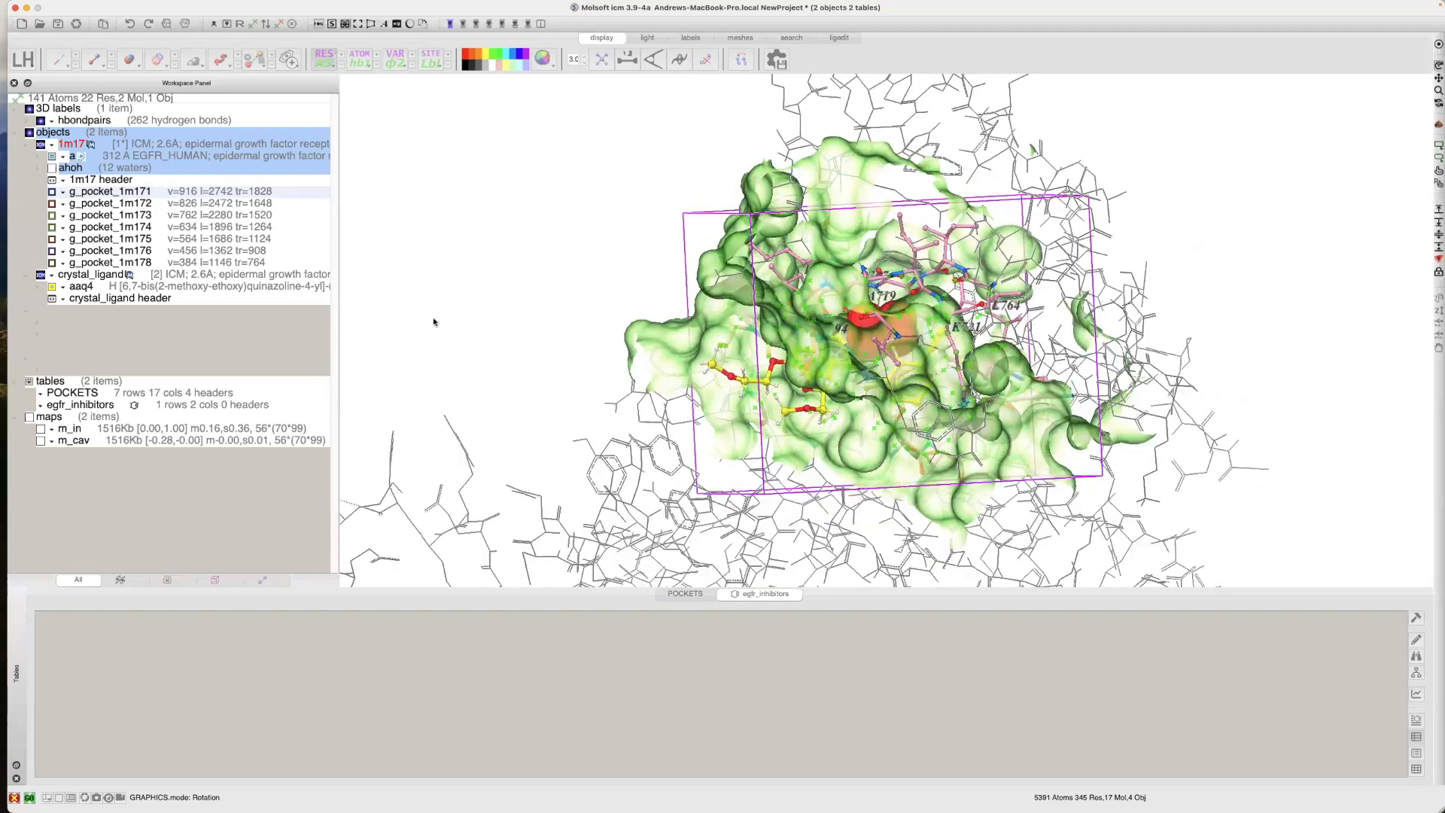
drag(495, 339, 661, 210)
drag(808, 246, 752, 254)
drag(565, 271, 517, 317)
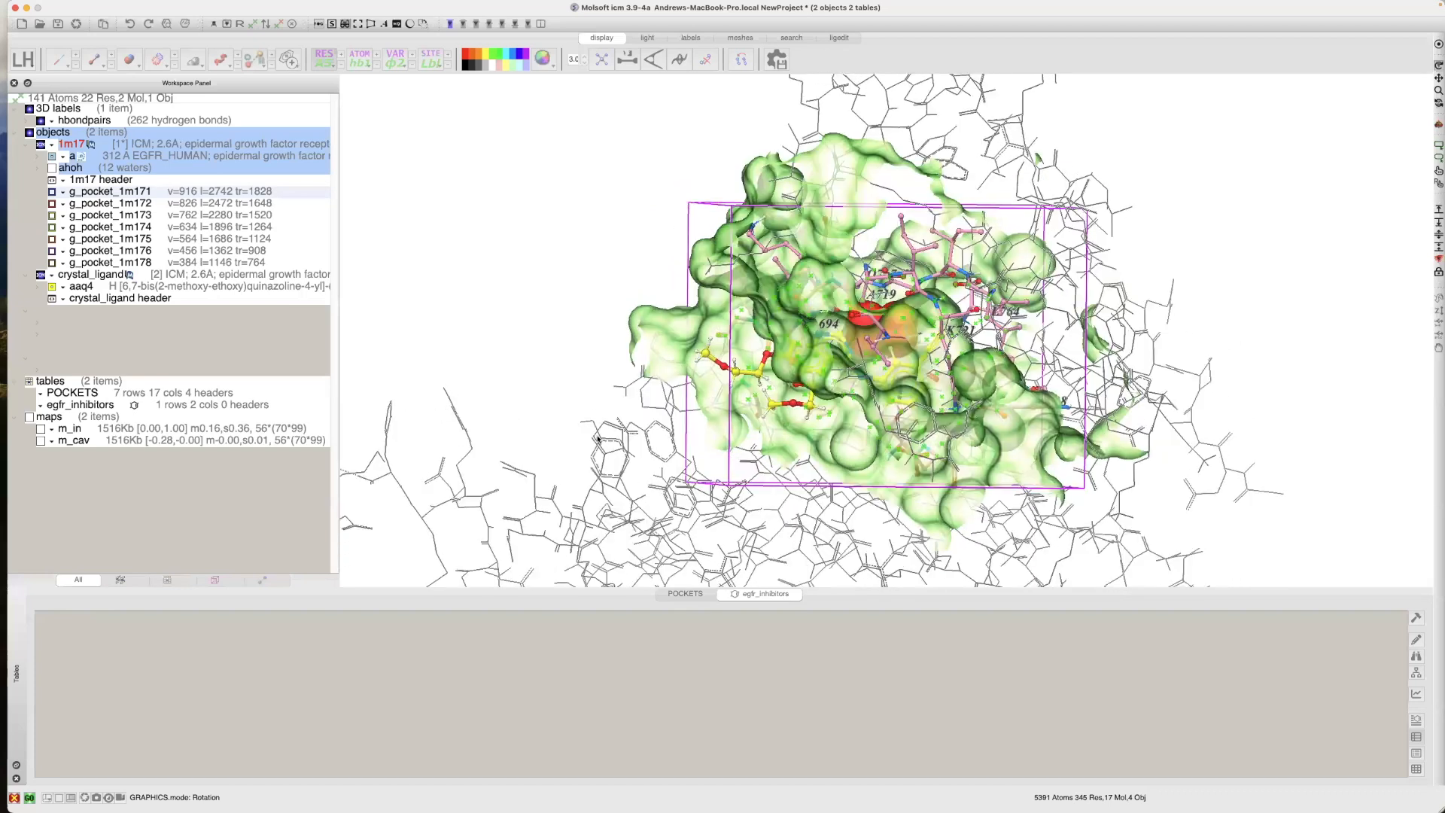
click(30, 803)
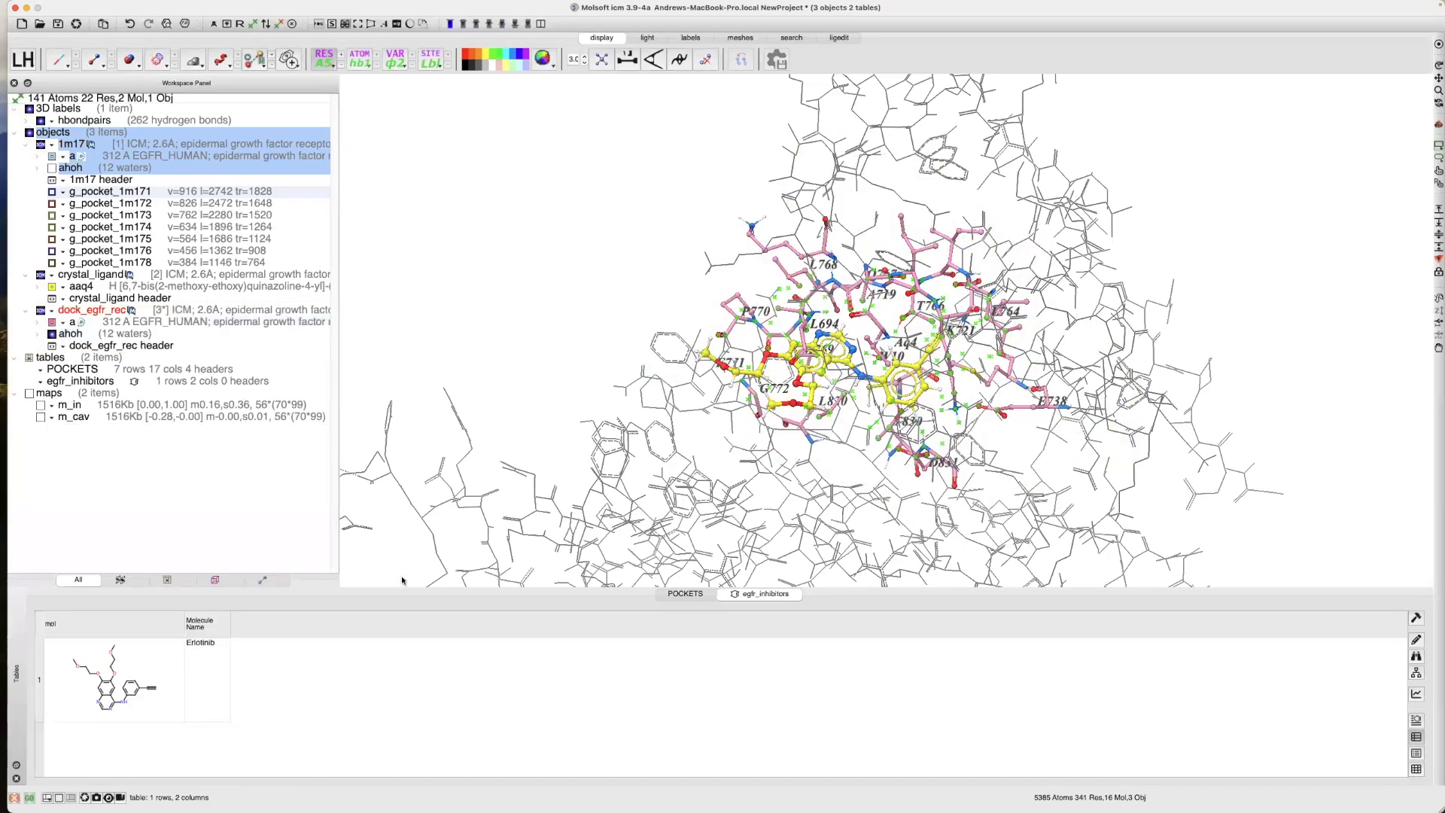
Clear the residue selection and set the egfr_inhibitors table as the ligand source for dock_egfr, with Dock Immediately turned off
click(598, 271)
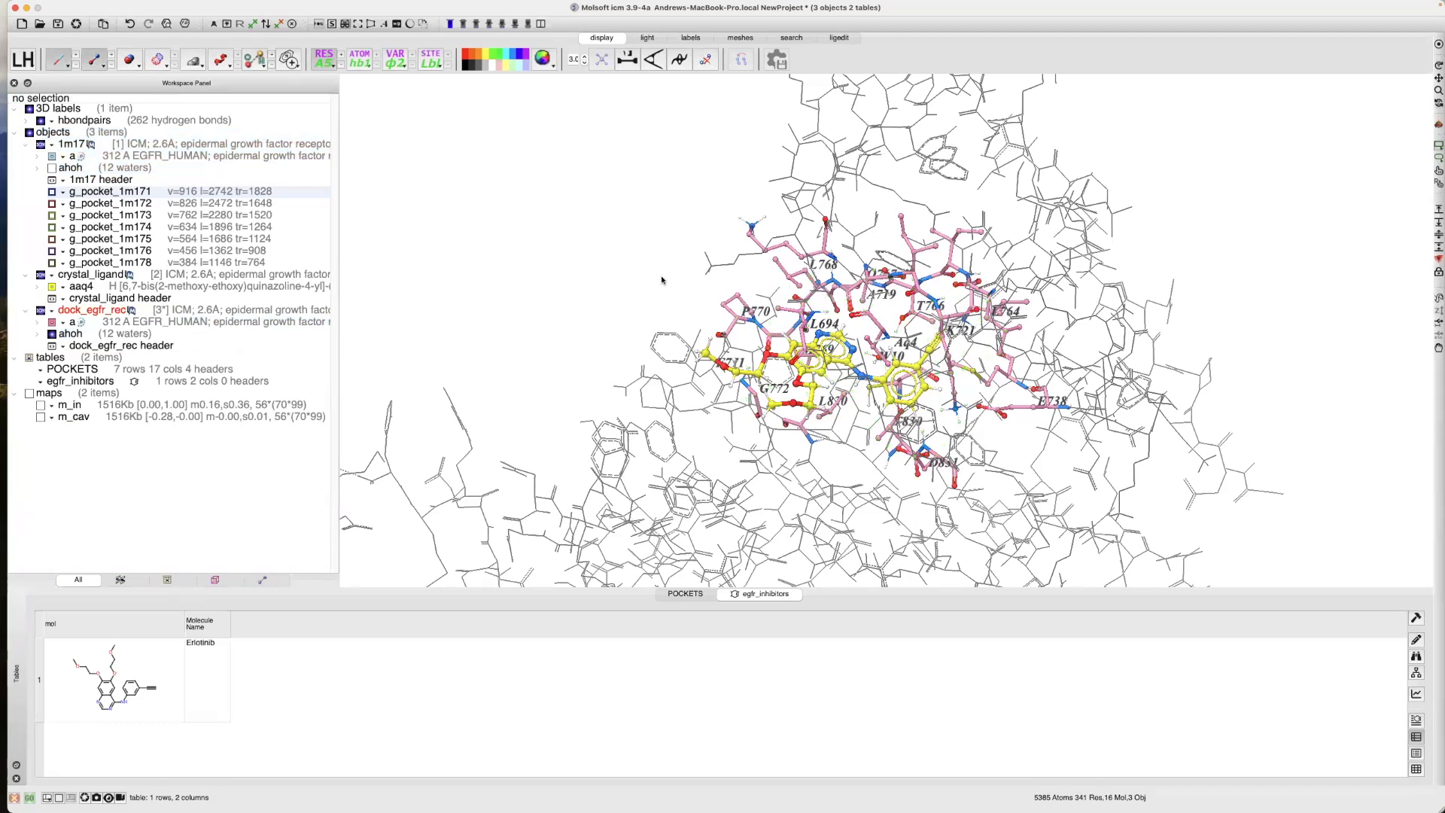
click(711, 248)
drag(623, 258, 398, 23)
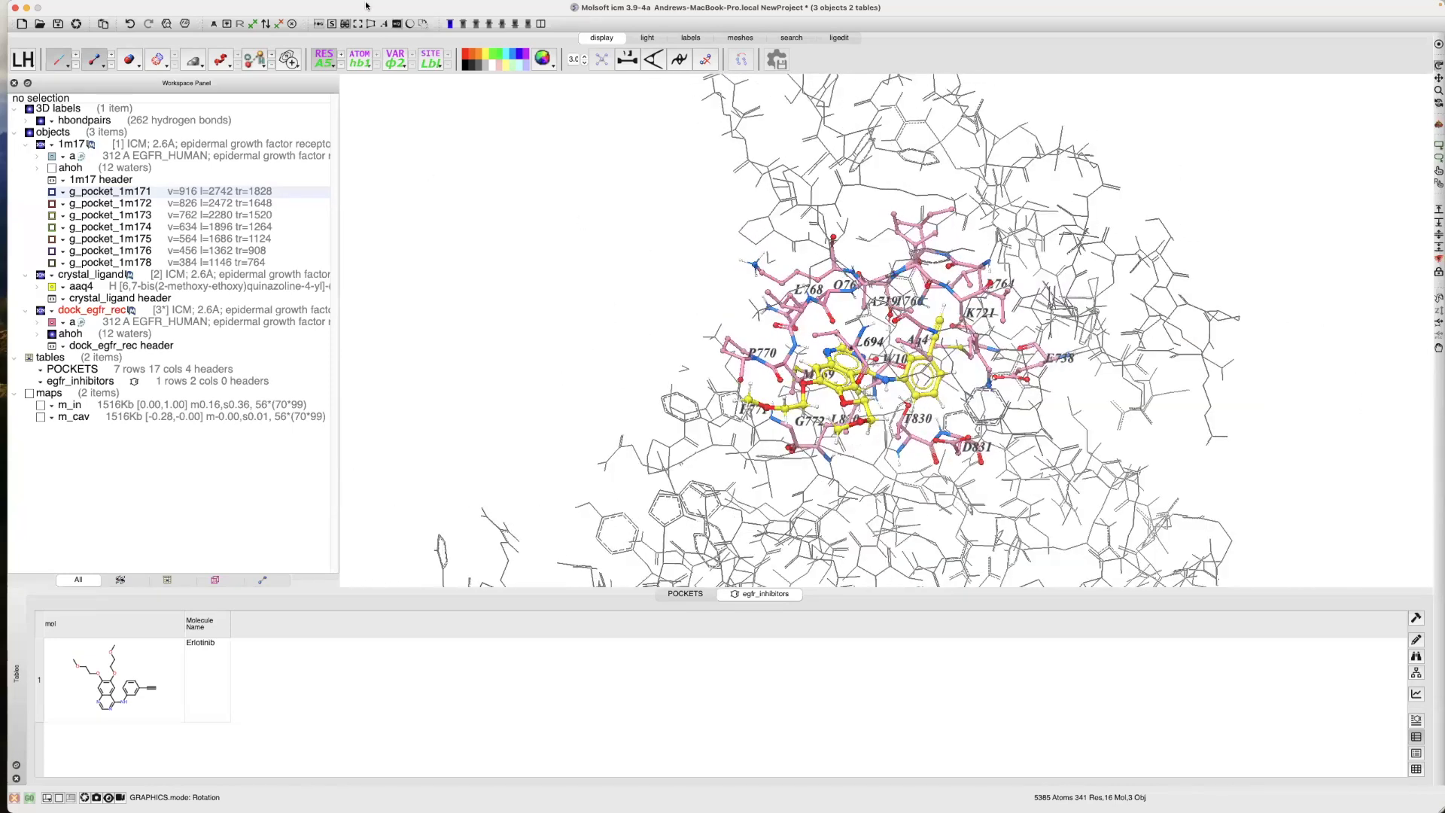
click(361, 7)
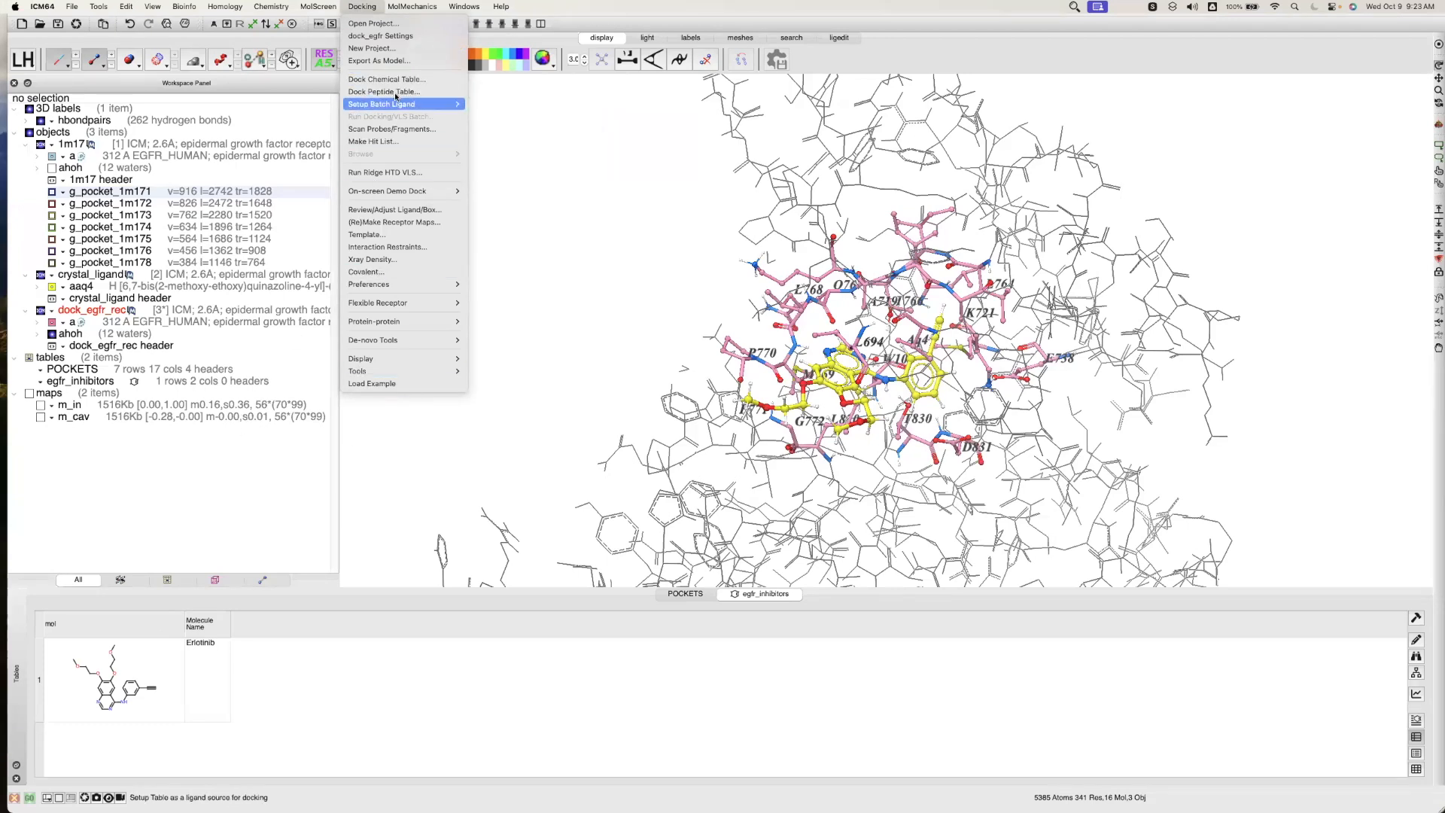
mouse_move(435, 106)
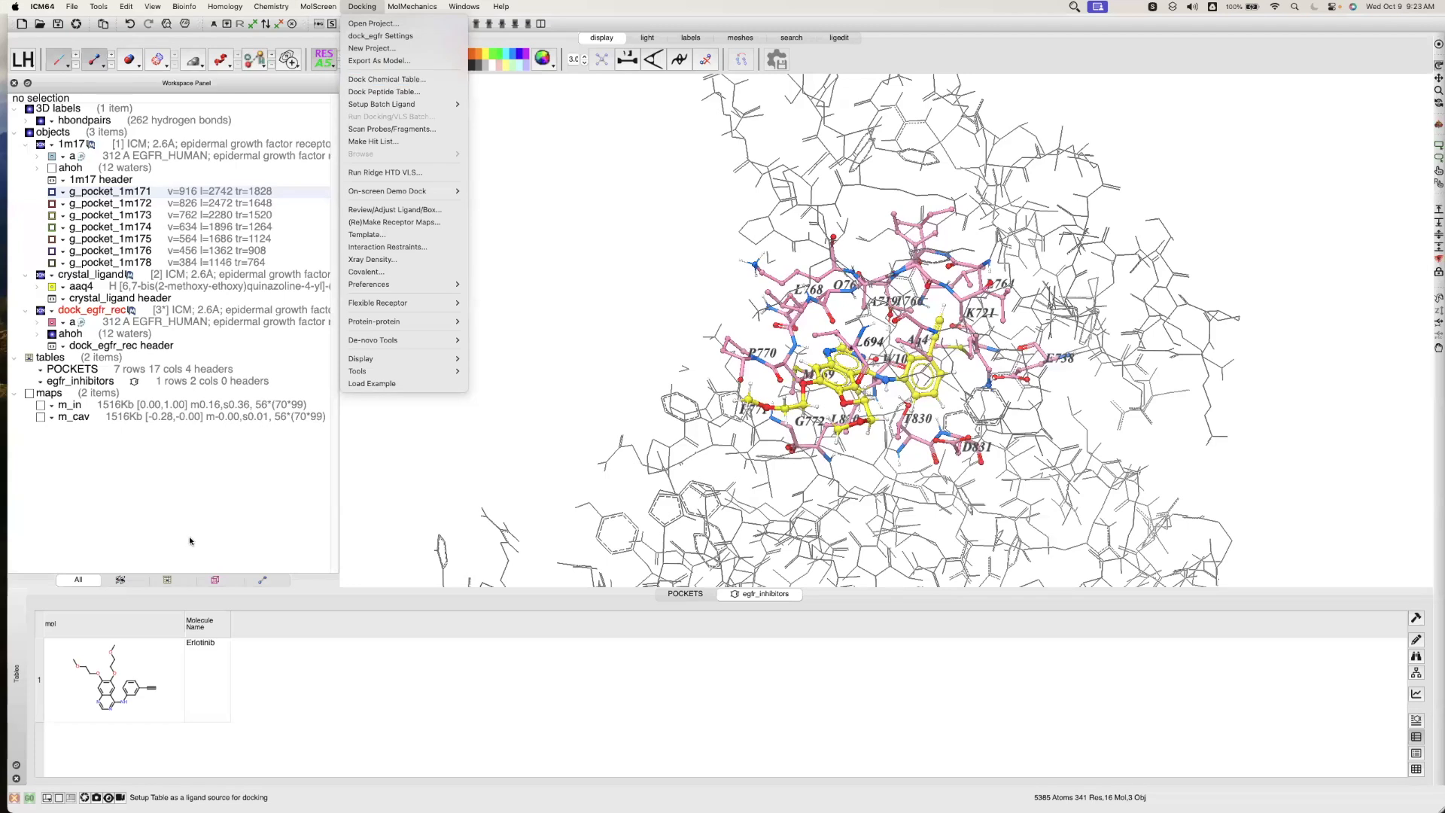
click(382, 79)
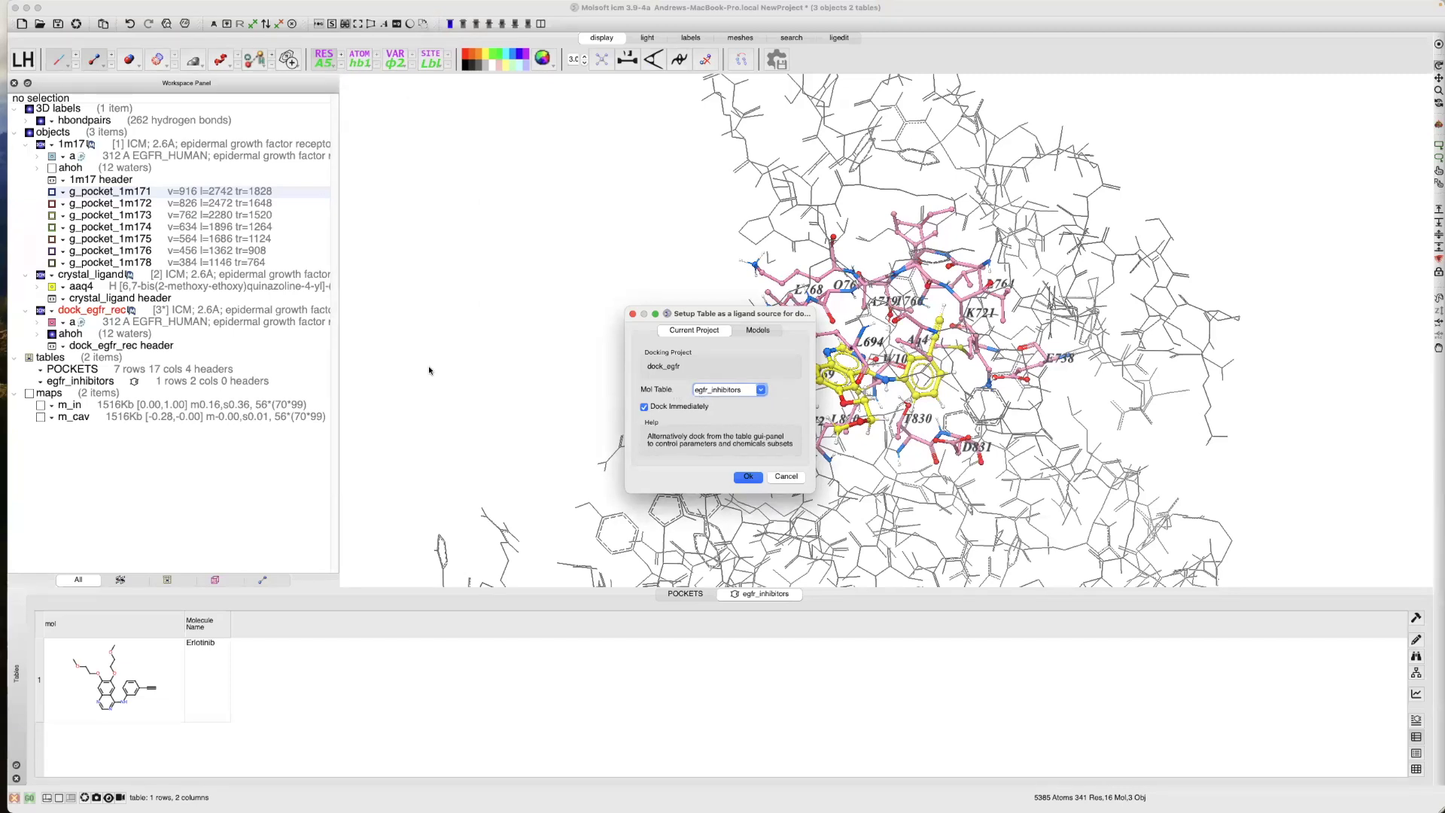
mouse_move(75, 7)
click(645, 408)
click(748, 478)
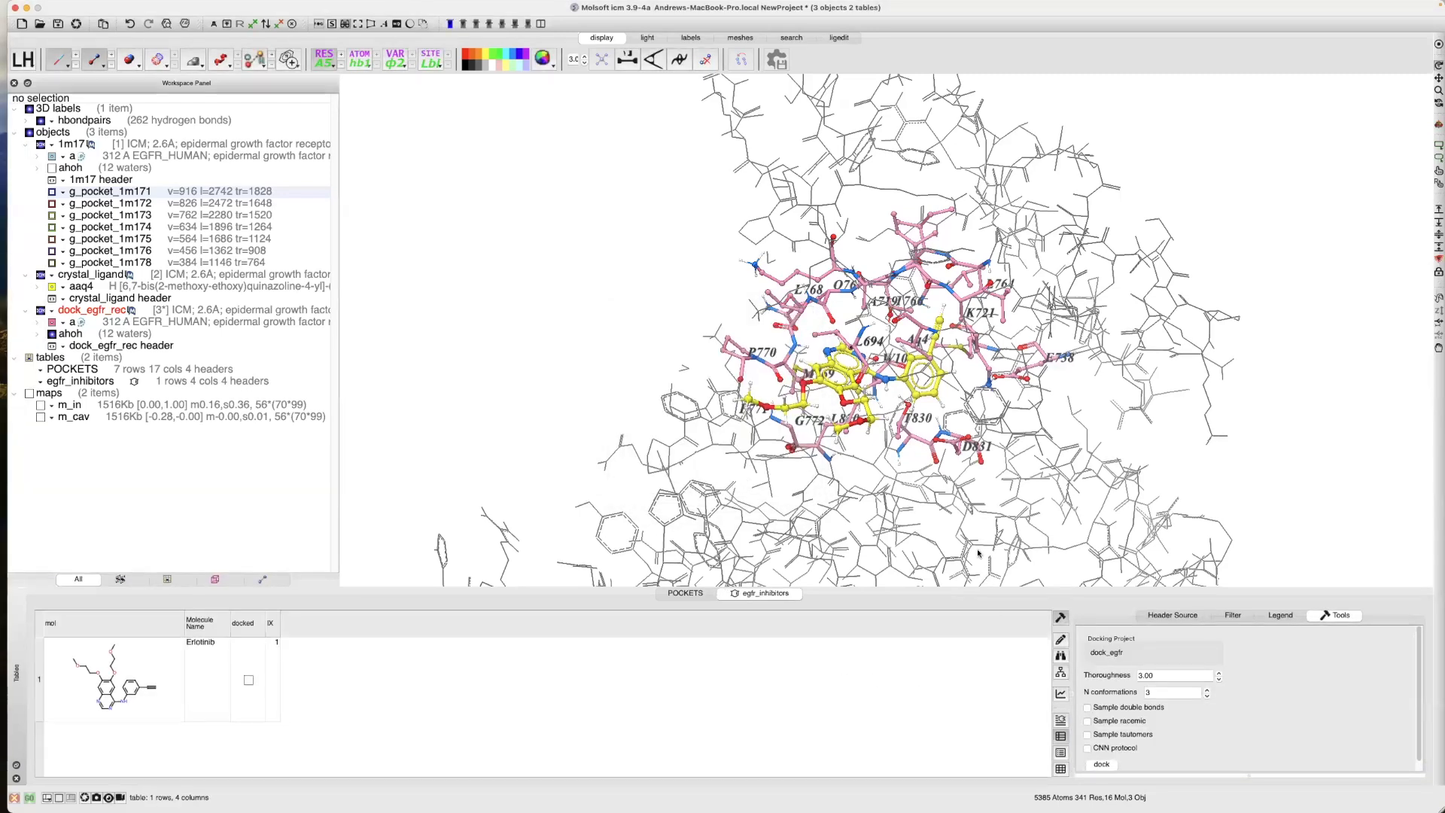
Enlarge the table's docking options area and start docking Erlotinib with the default thoroughness, conformation and sampling settings
drag(1072, 622, 907, 618)
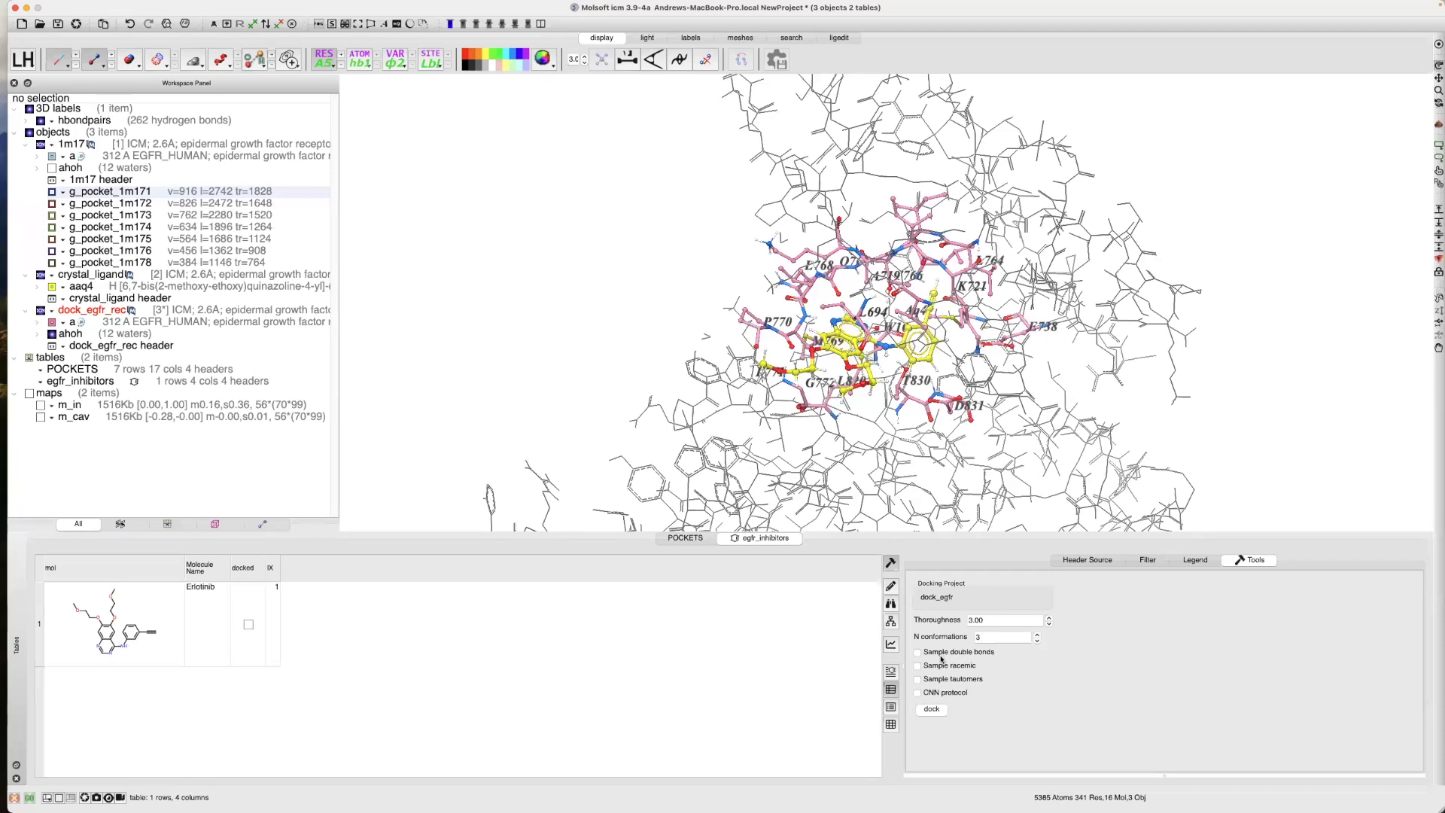
key(ctrl+z)
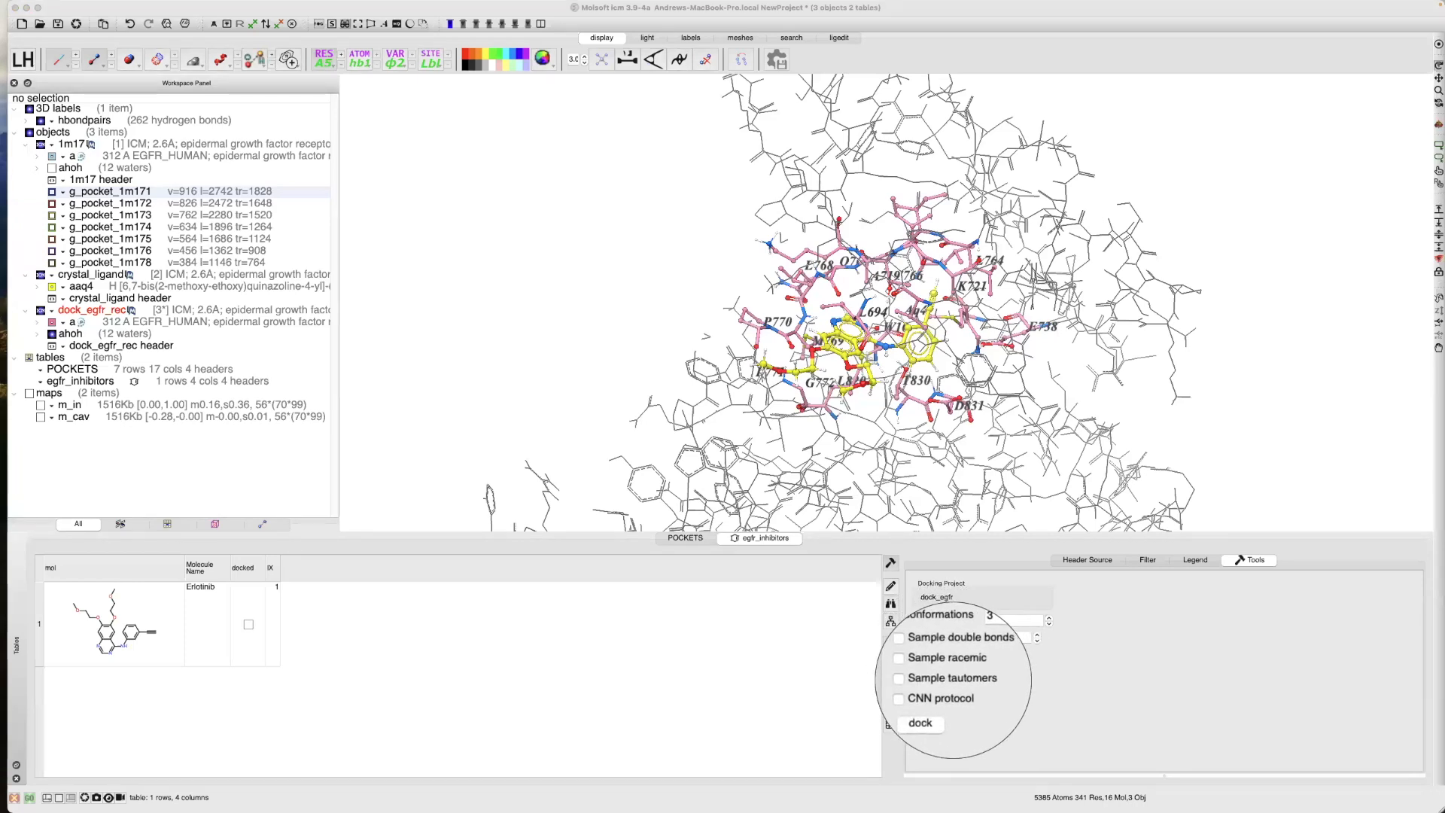
key(Escape)
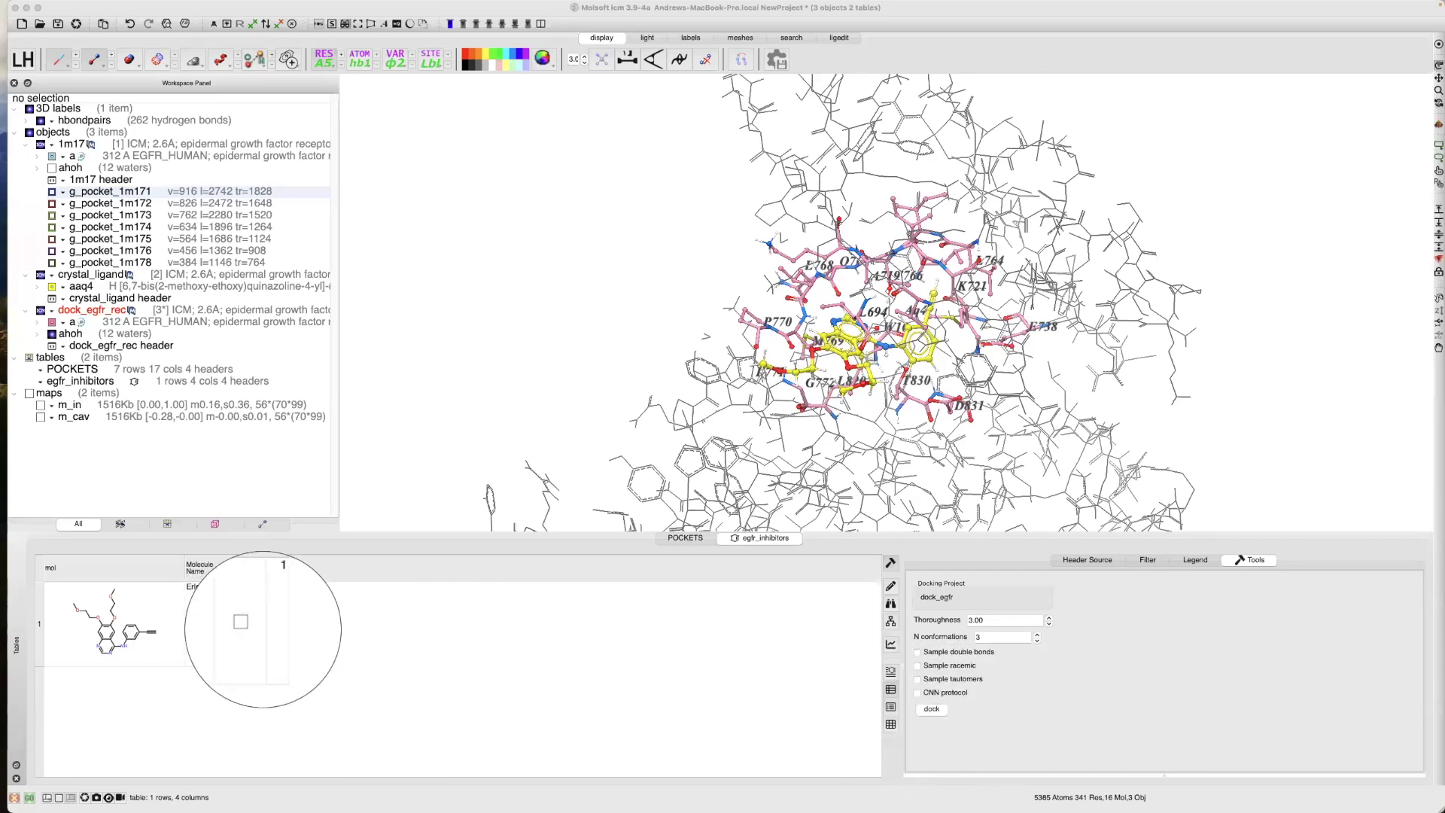
click(933, 710)
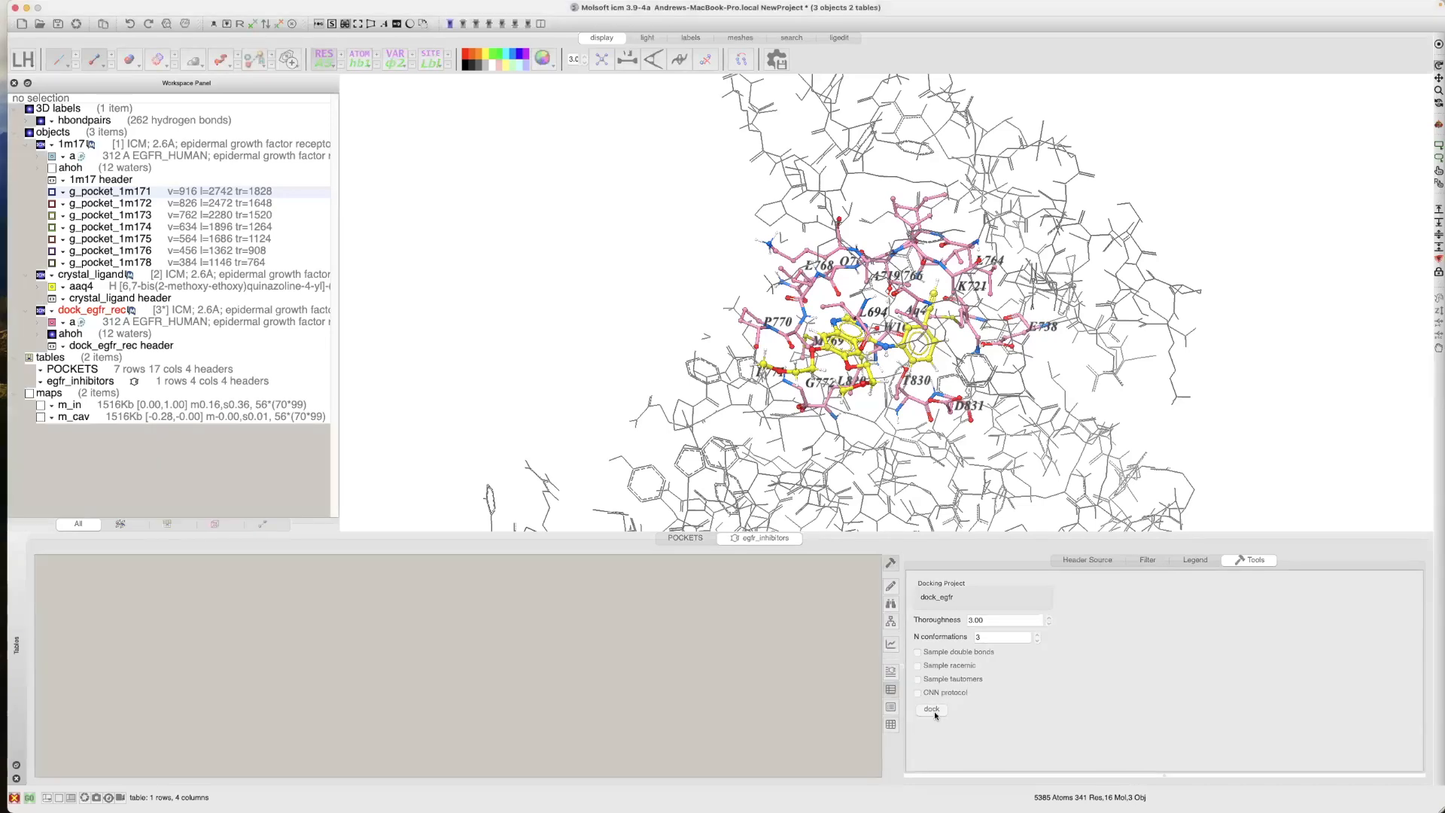
key(super+Tab)
key(super+Tab)
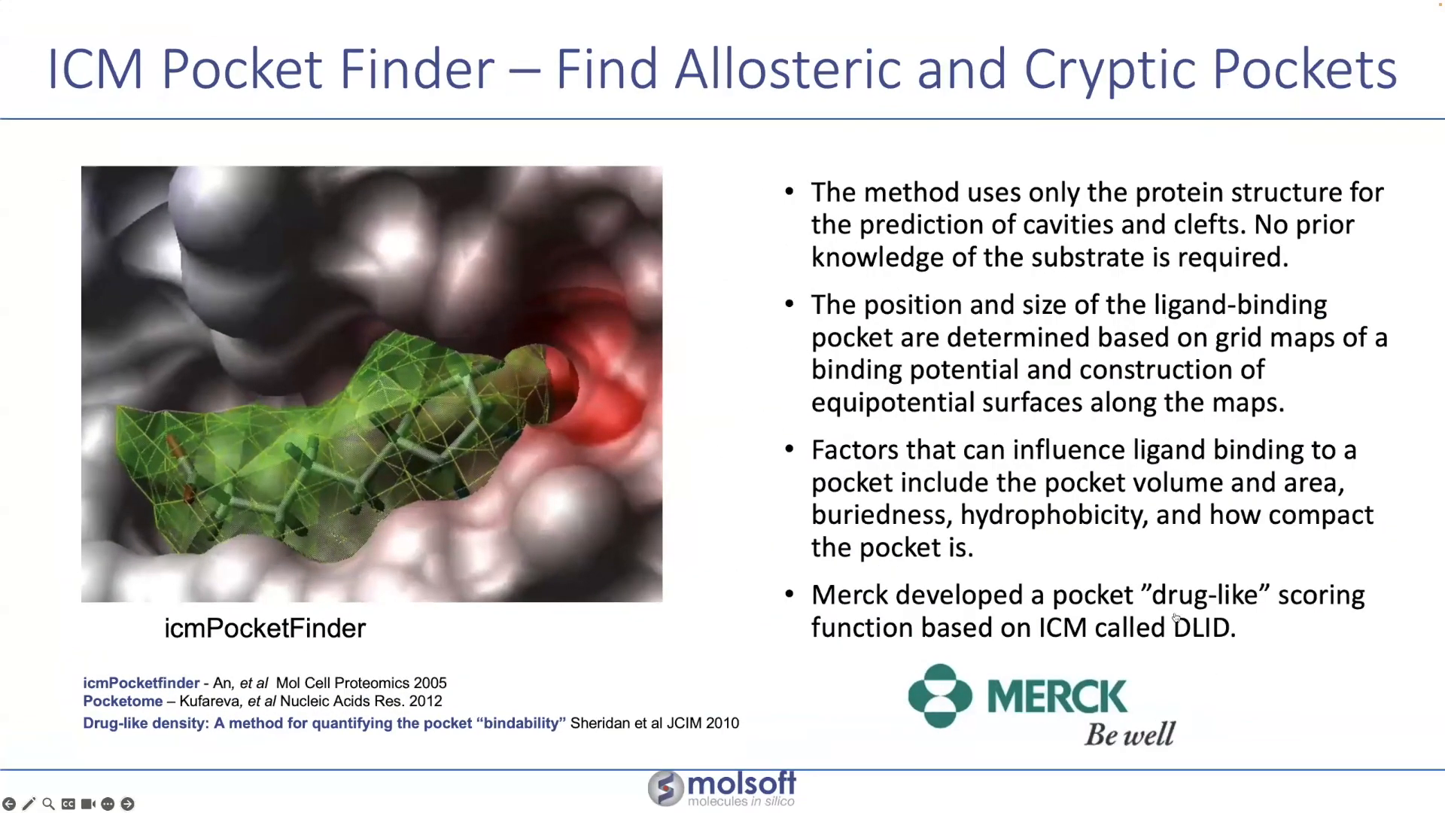
click(958, 586)
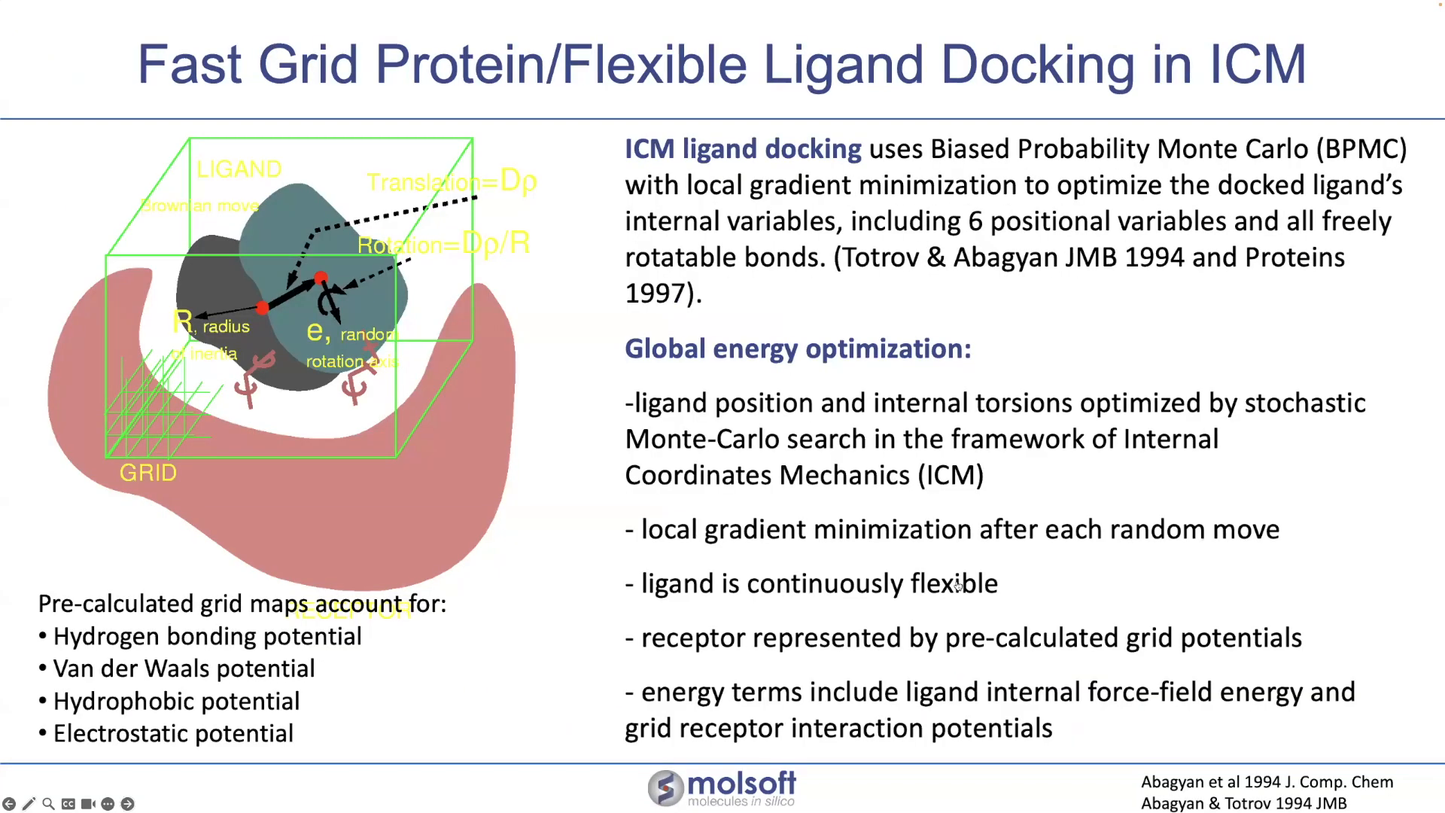
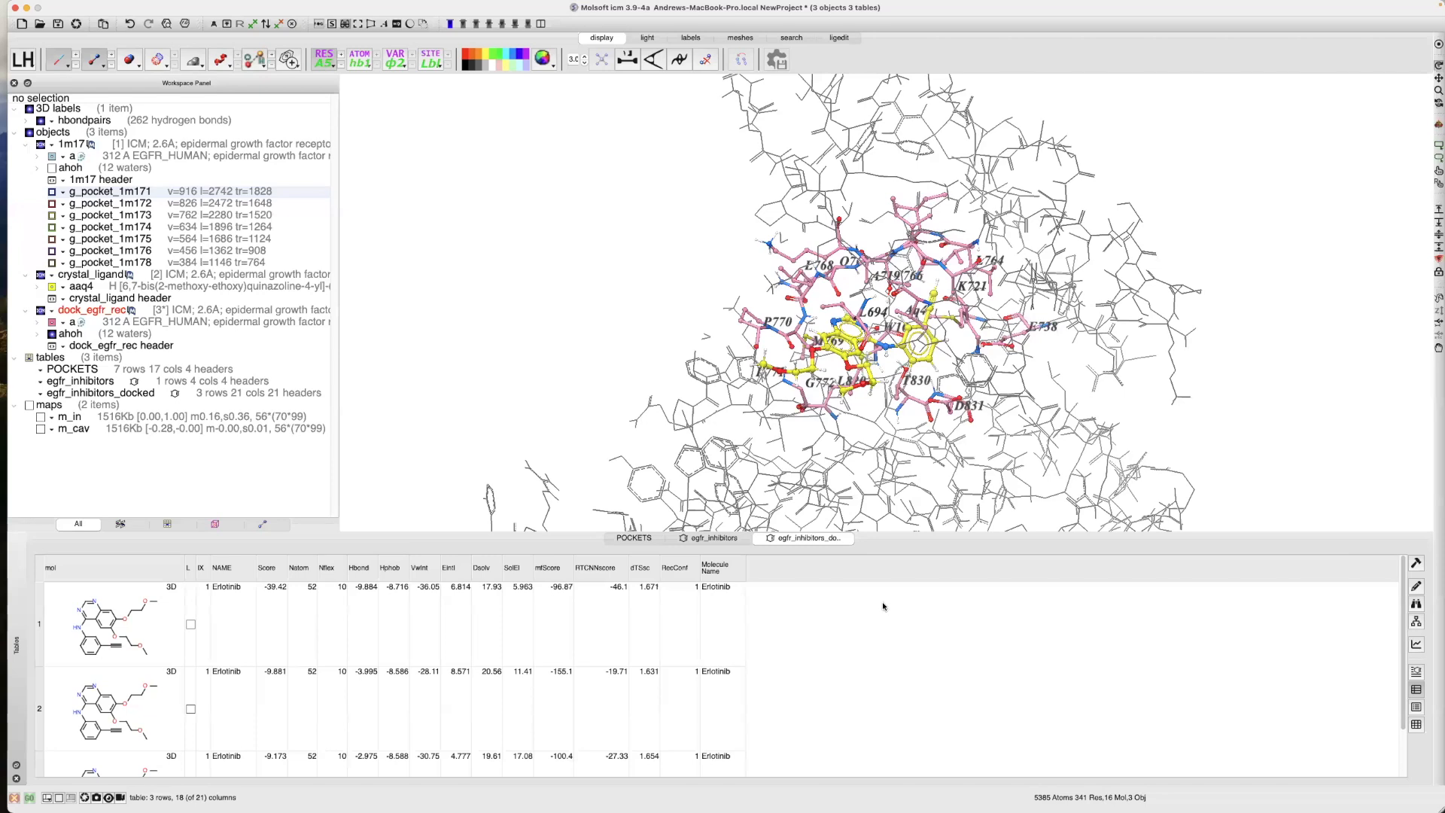
Look through all the docked Erlotinib poses in the egfr_inhibitors_docked table
scroll(881, 611, down, 2)
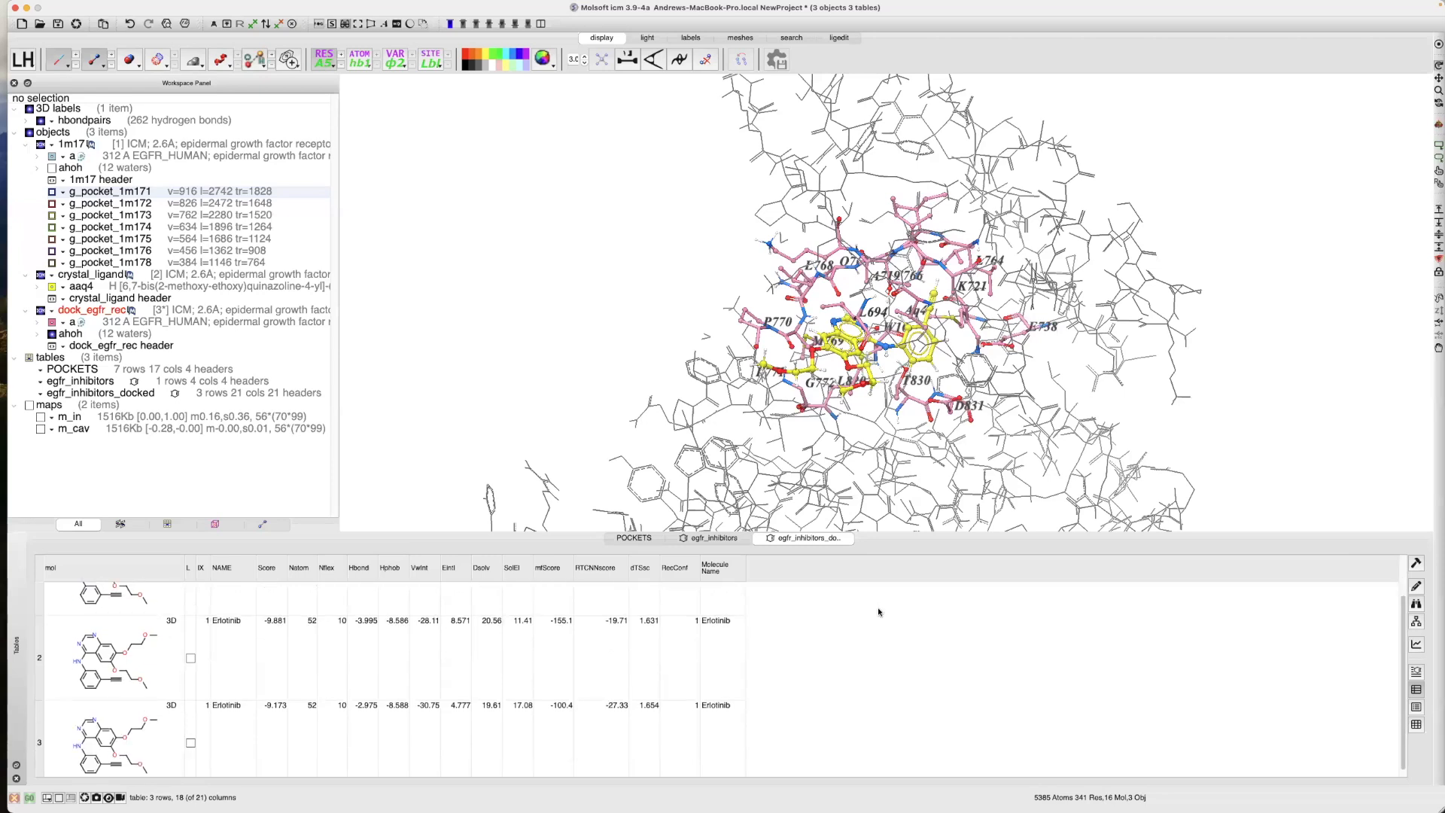
scroll(879, 612, down, 1)
scroll(879, 612, up, 3)
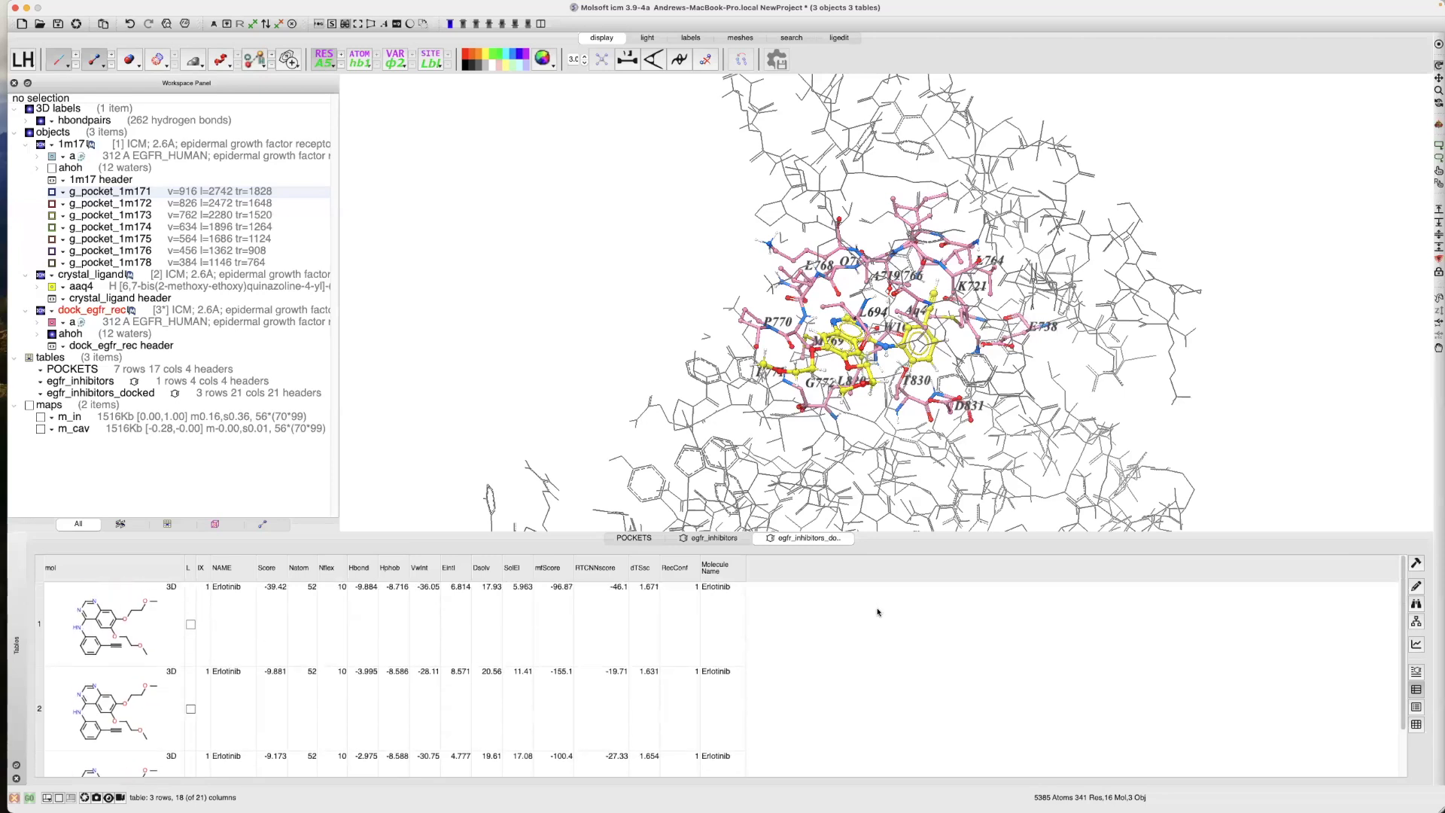
scroll(878, 612, down, 3)
scroll(877, 612, up, 3)
scroll(248, 650, down, 3)
scroll(246, 650, up, 3)
Examine the Score, Hbond, Hphob, VwInt and RTCNNscore values of the docked poses alongside the ligand pocket in 3D
key(ctrl+m)
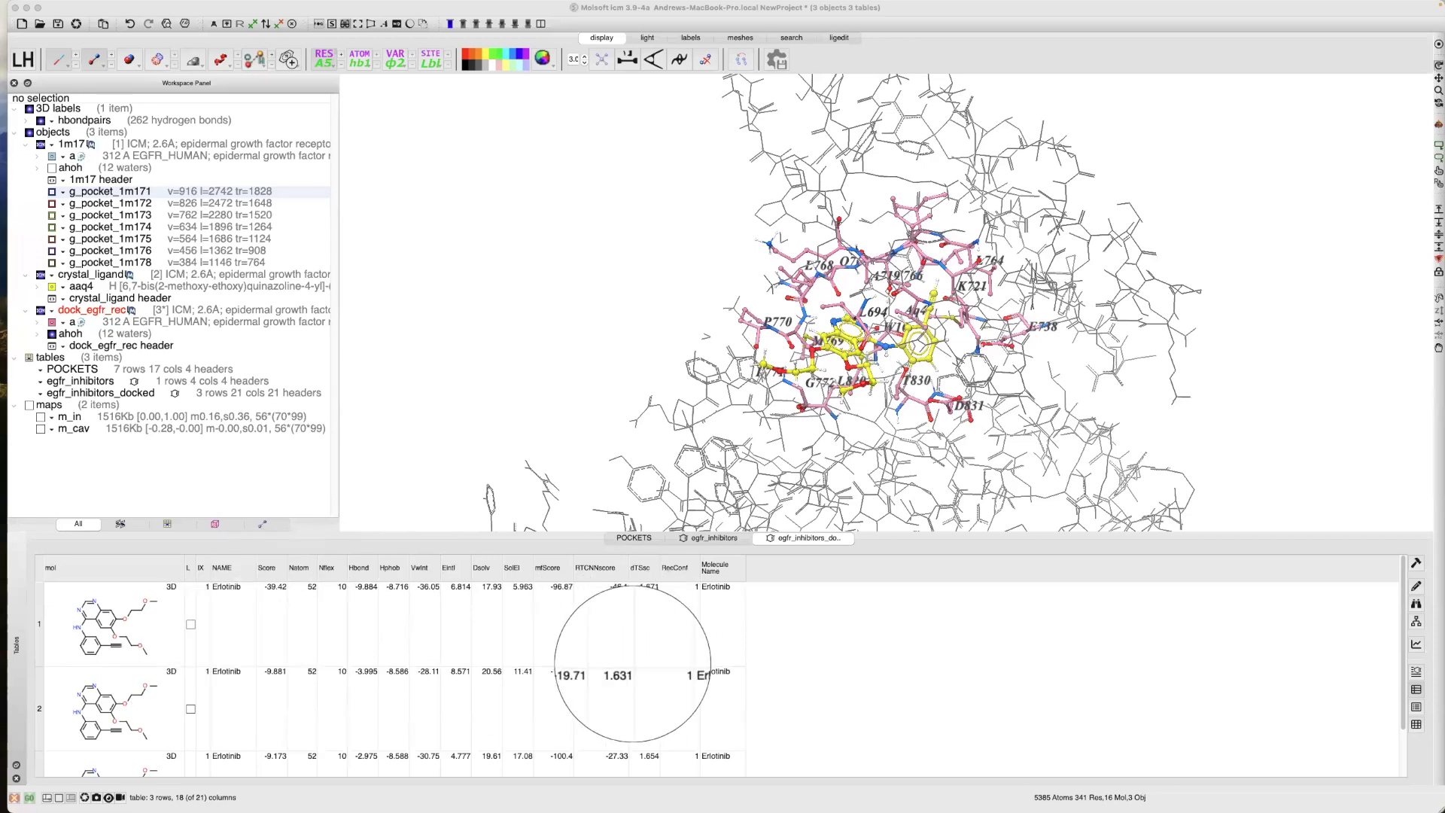
click(570, 388)
drag(571, 363, 552, 379)
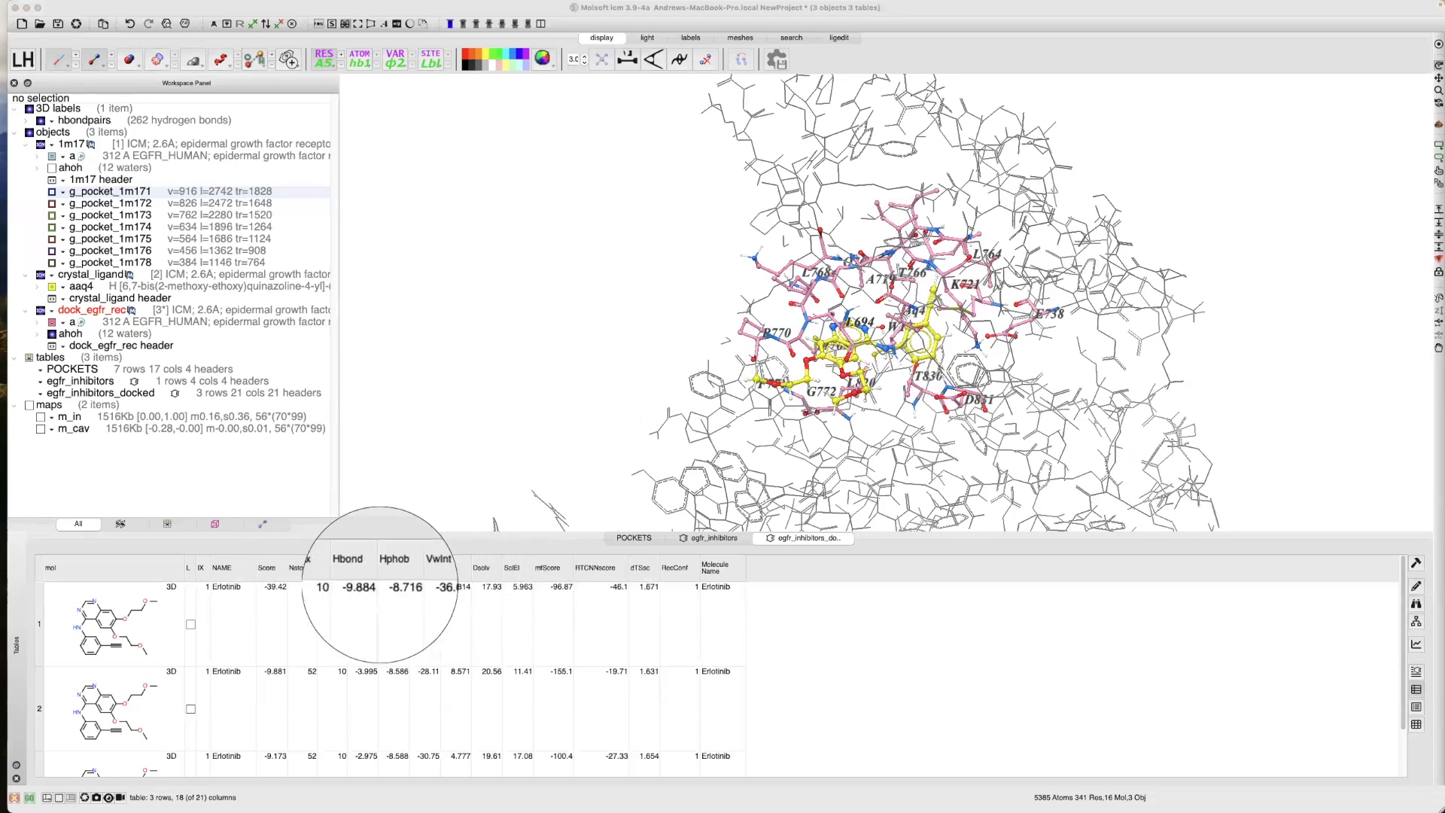
key(Escape)
click(530, 372)
key(ctrl+shift+m)
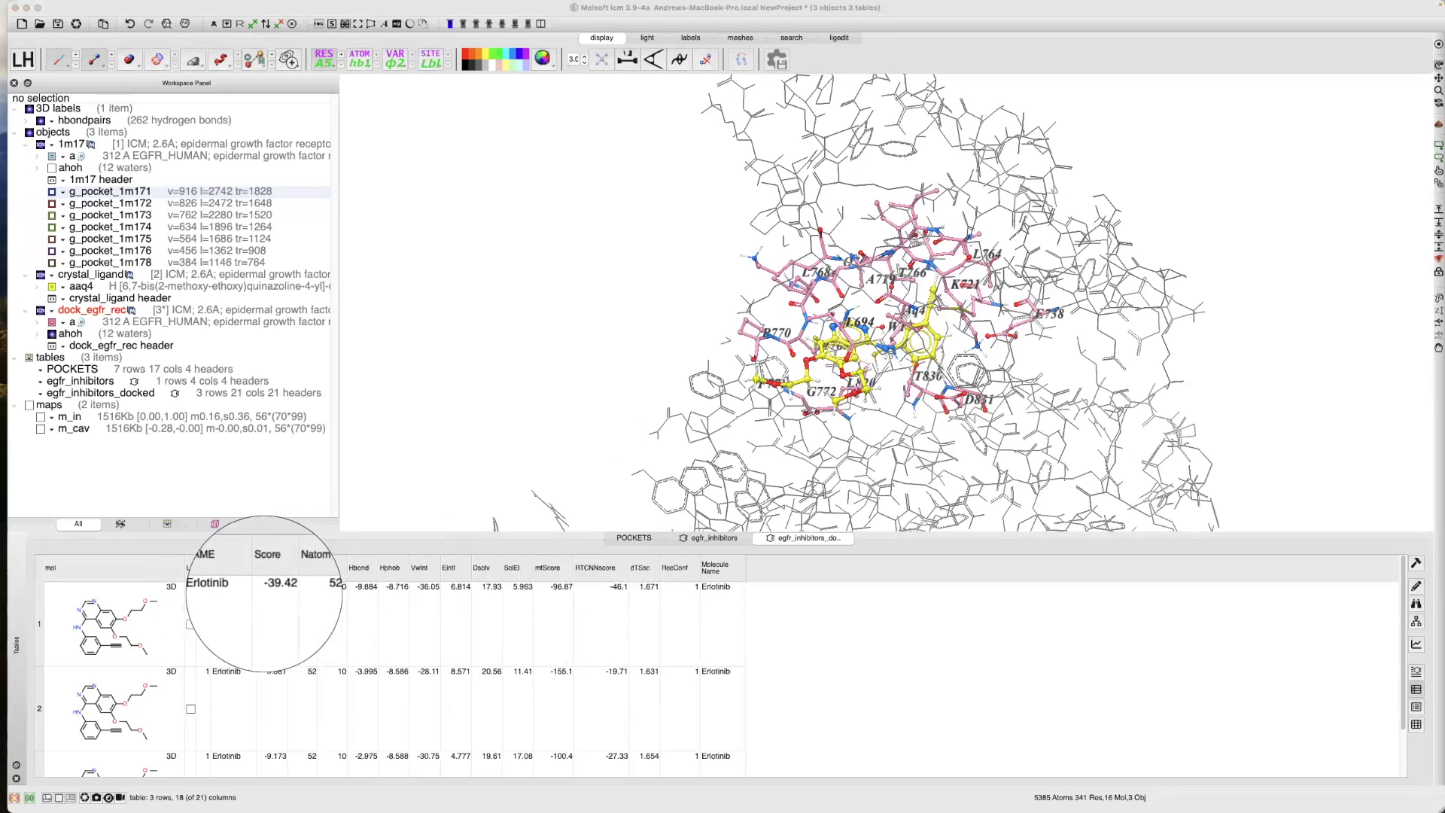
key(Escape)
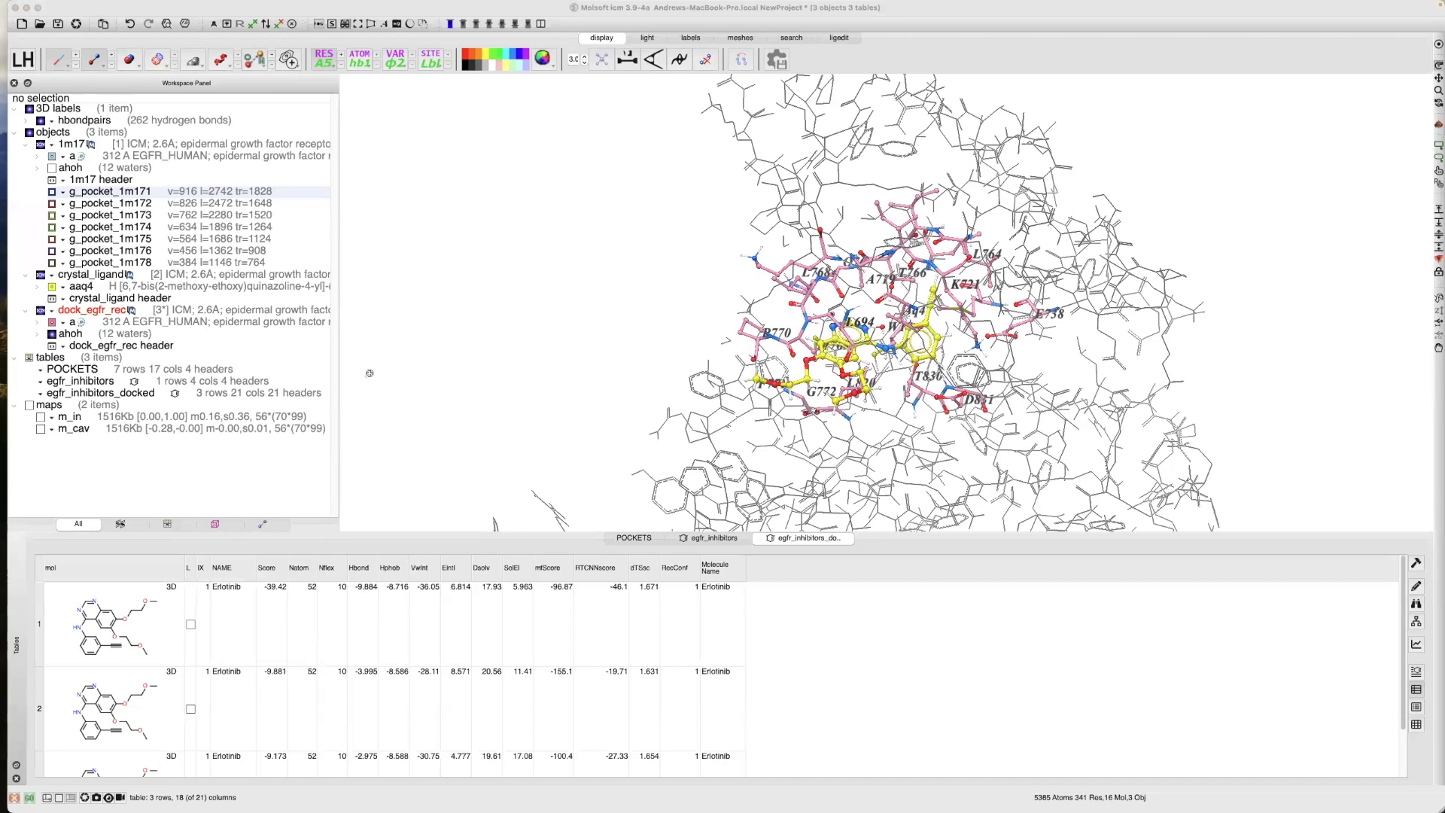
Display all three docked Erlotinib poses from the egfr_inhibitors_docked table in the ligand pocket
scroll(452, 342, up, 10)
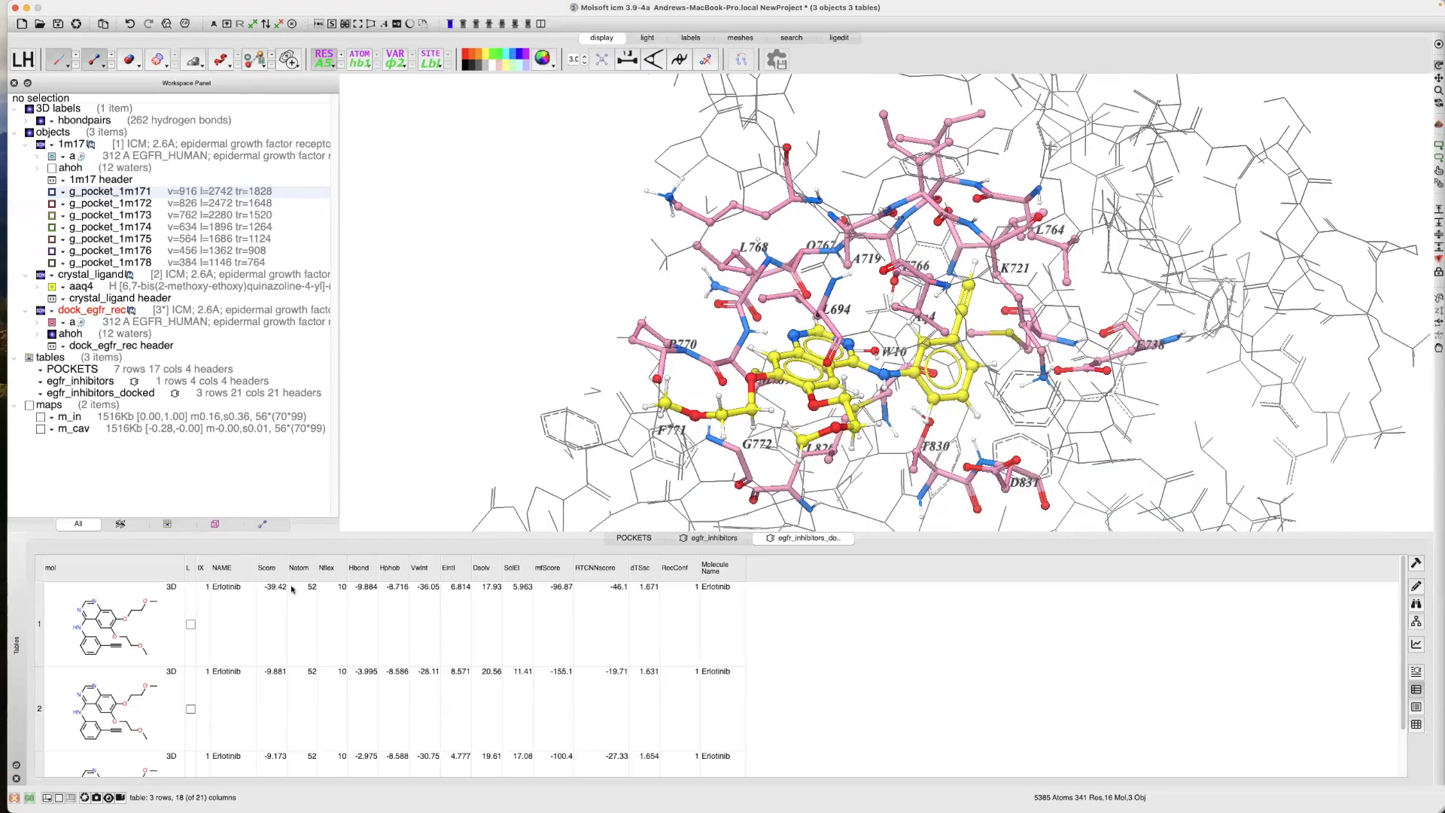
click(190, 627)
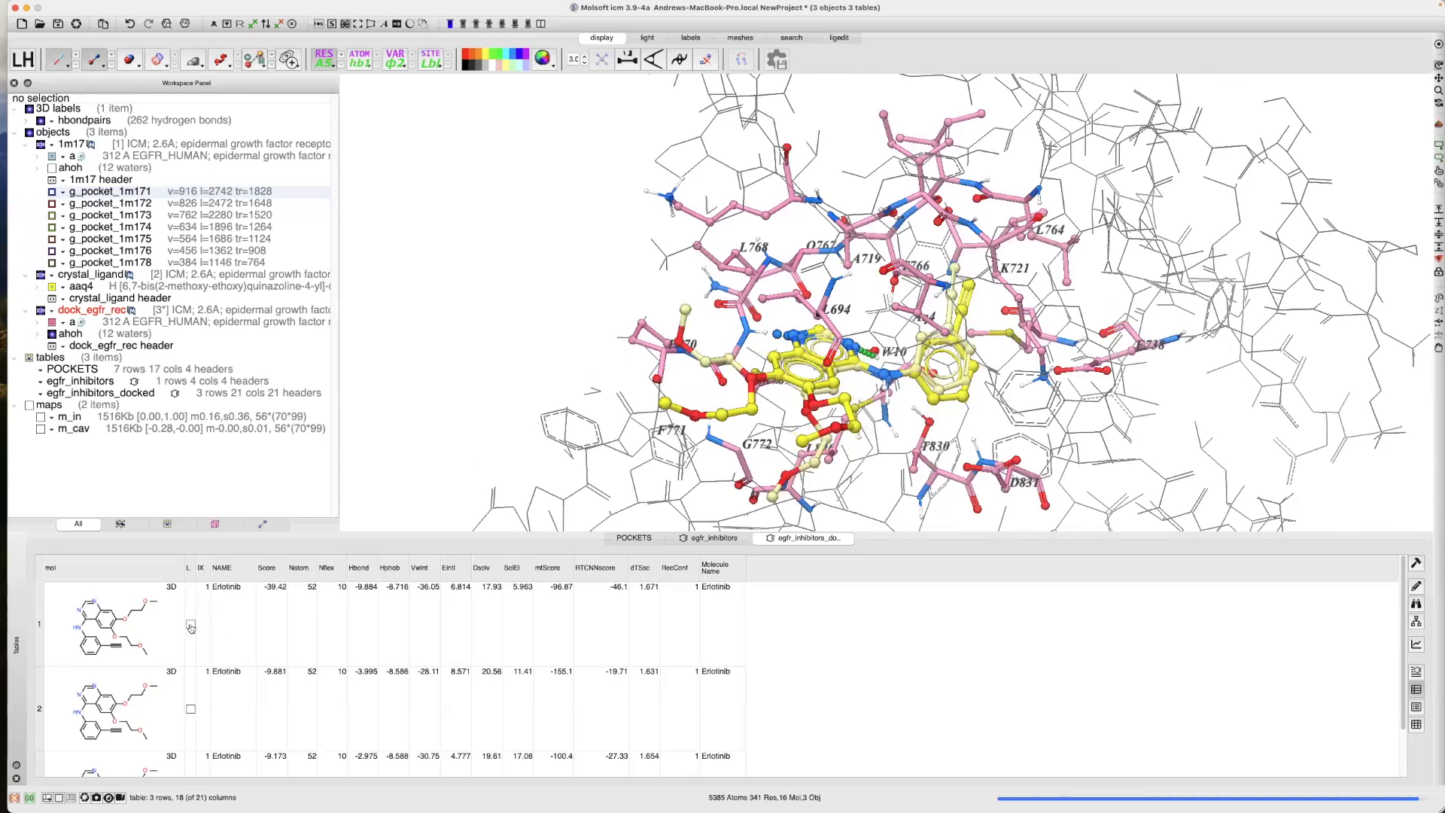
click(190, 711)
scroll(190, 730, down, 2)
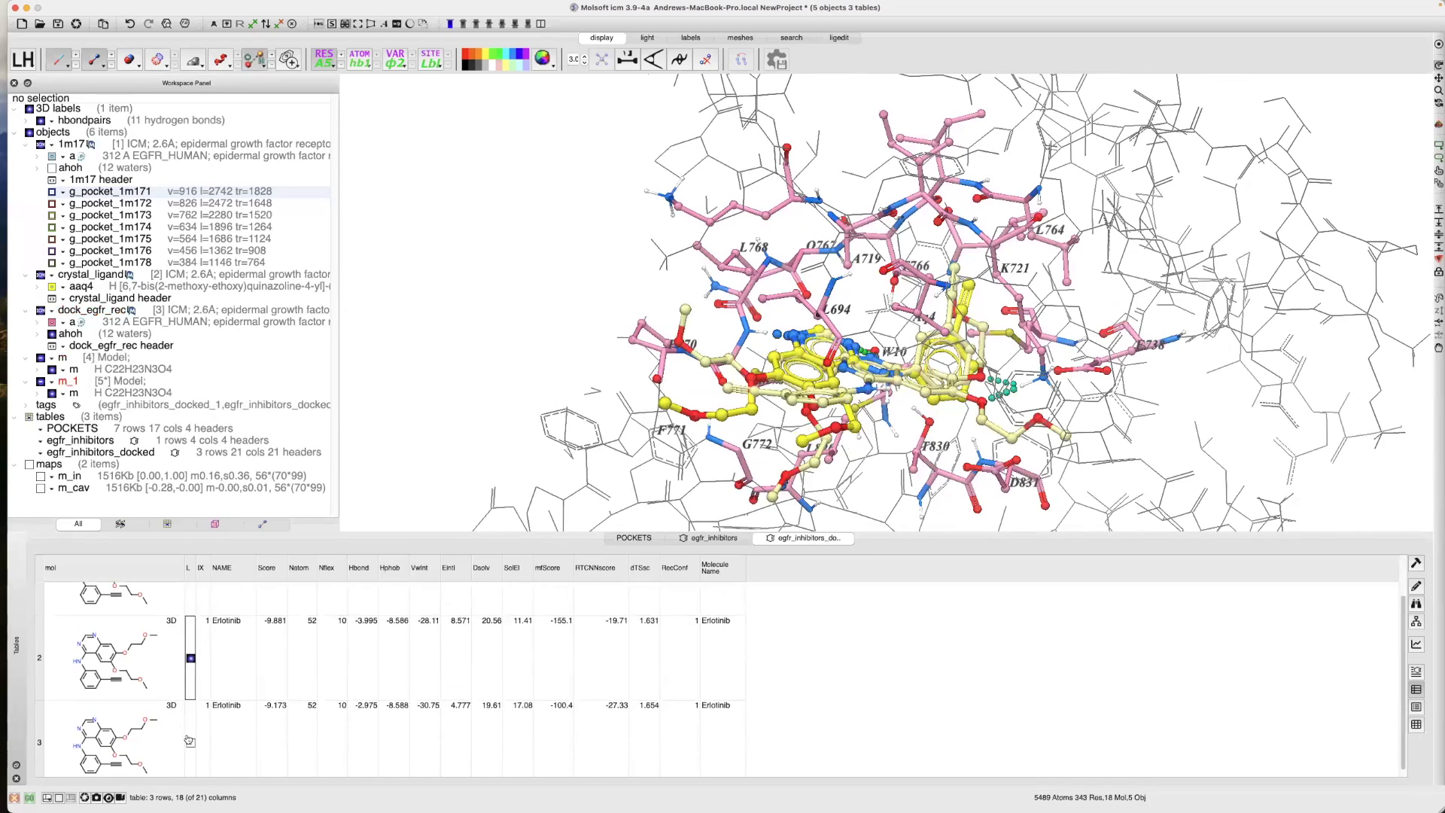
click(191, 745)
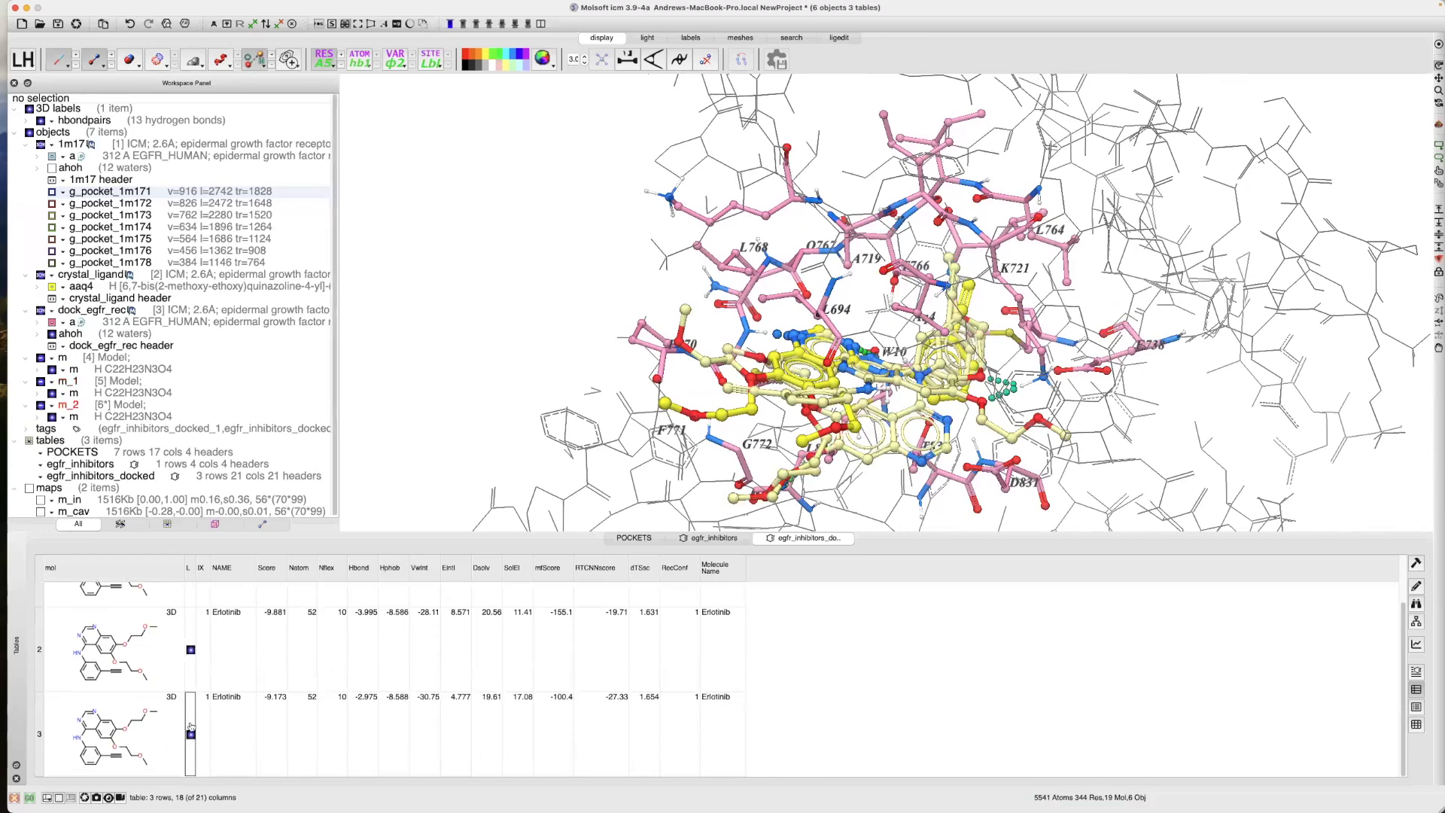
Hide docked poses 3 and 2, keeping the first pose displayed over the crystal ligand
click(191, 731)
click(191, 652)
drag(467, 413, 447, 403)
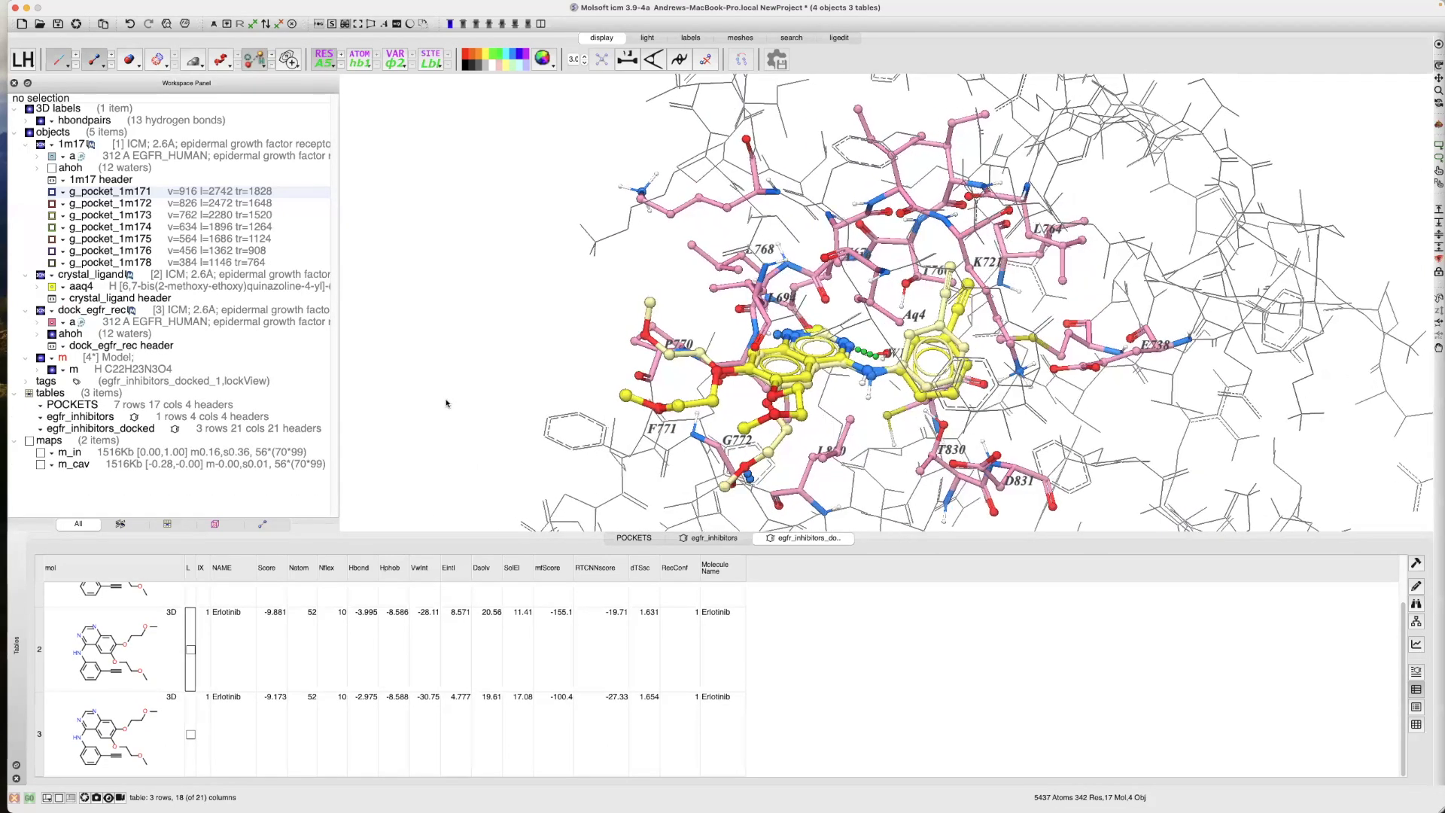
Colour the sticks of docked pose m green to distinguish it from the yellow crystal ligand, and clear the selection
click(149, 367)
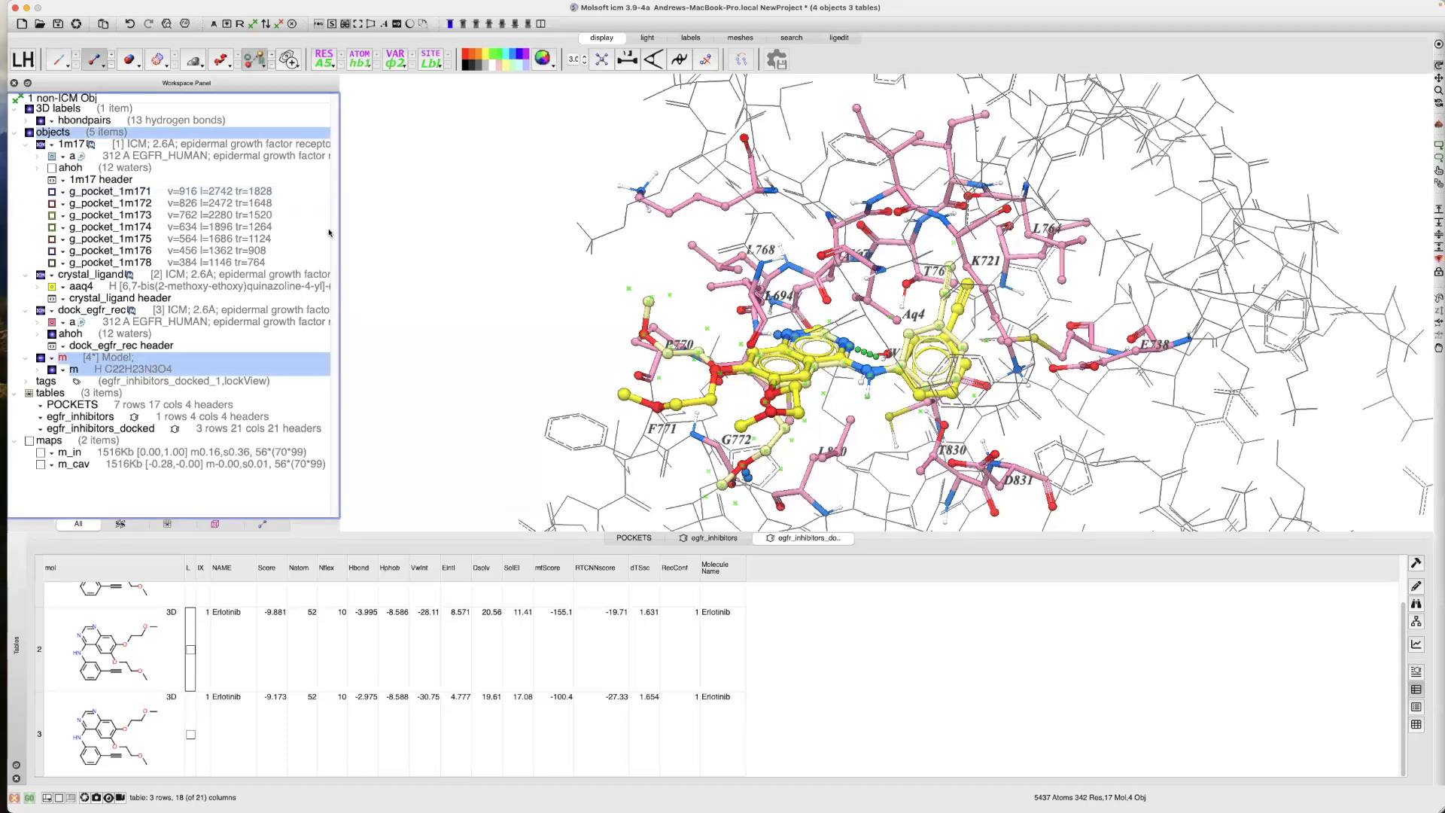
click(96, 66)
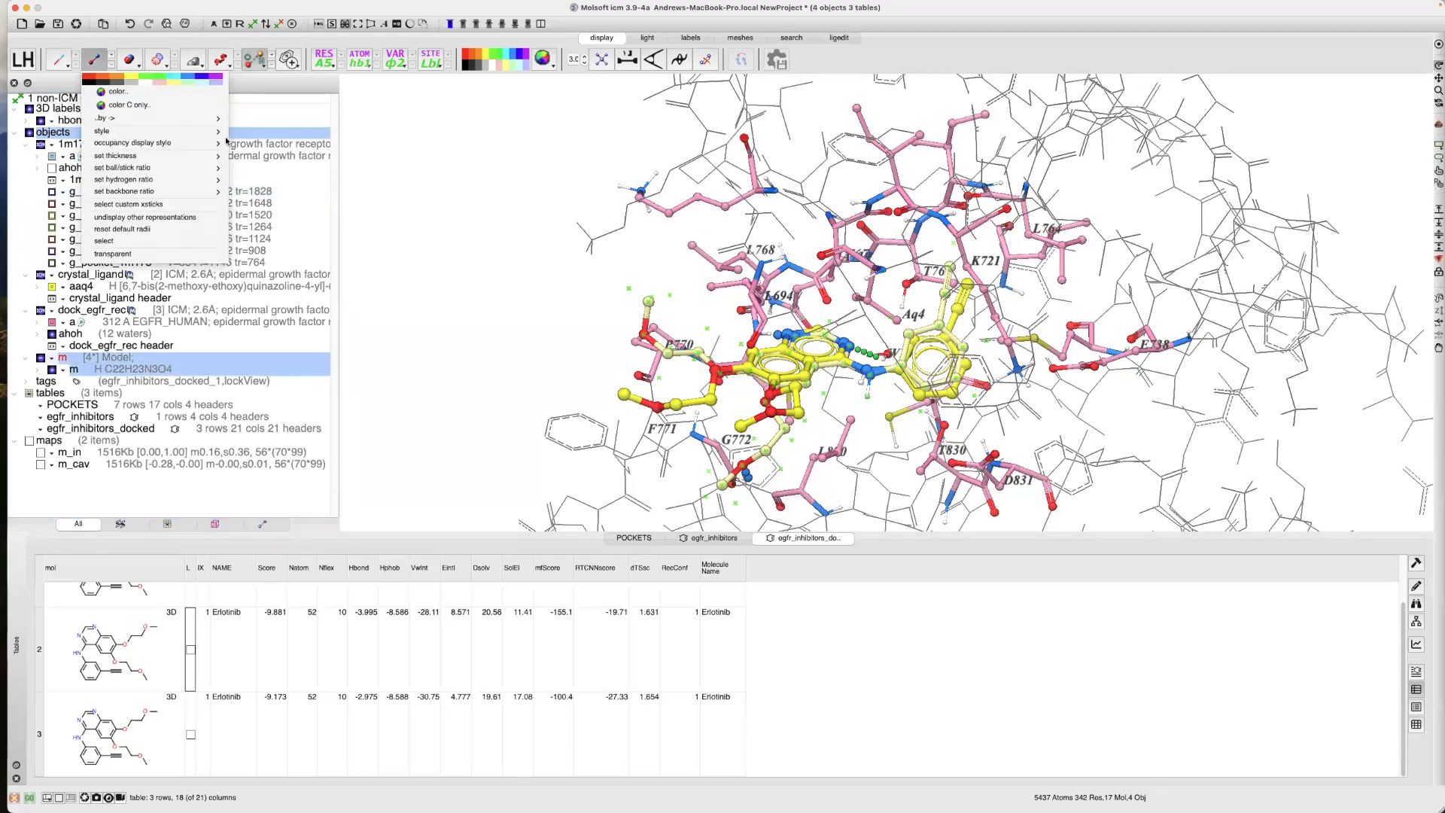
click(117, 92)
click(429, 540)
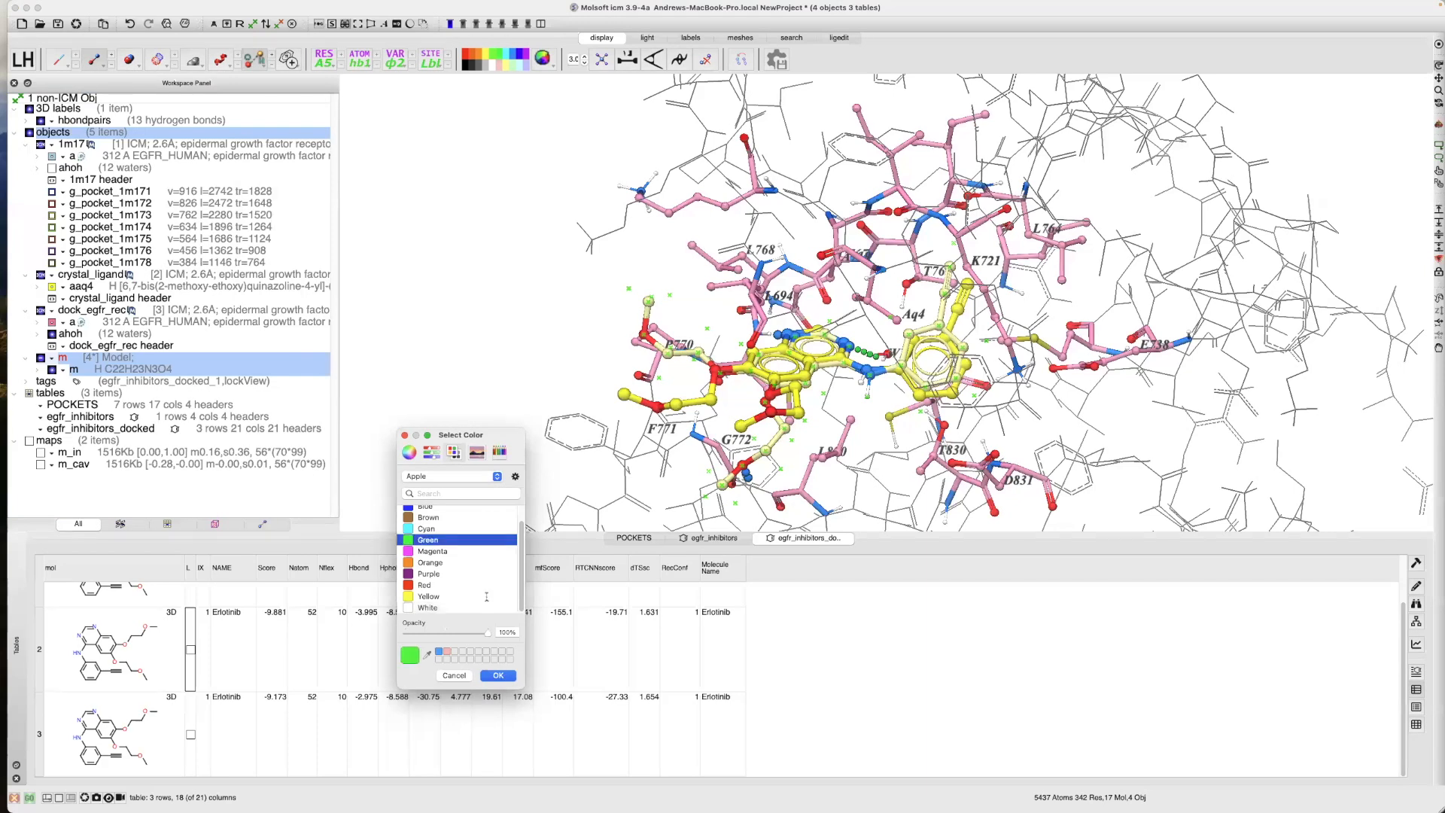
click(498, 675)
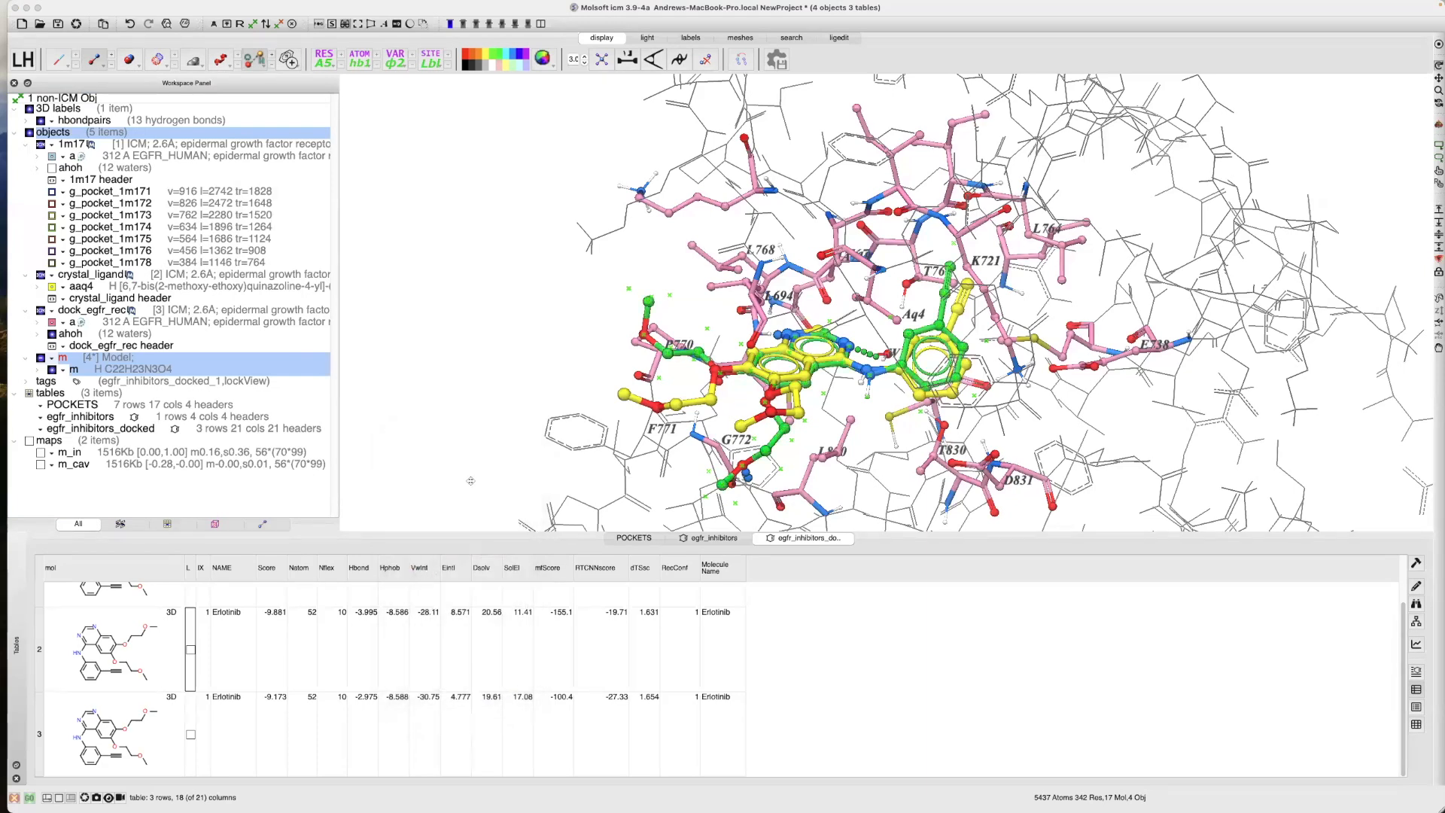
click(465, 375)
mouse_move(533, 348)
mouse_down()
mouse_move(516, 336)
mouse_move(532, 339)
mouse_up()
drag(611, 392, 585, 381)
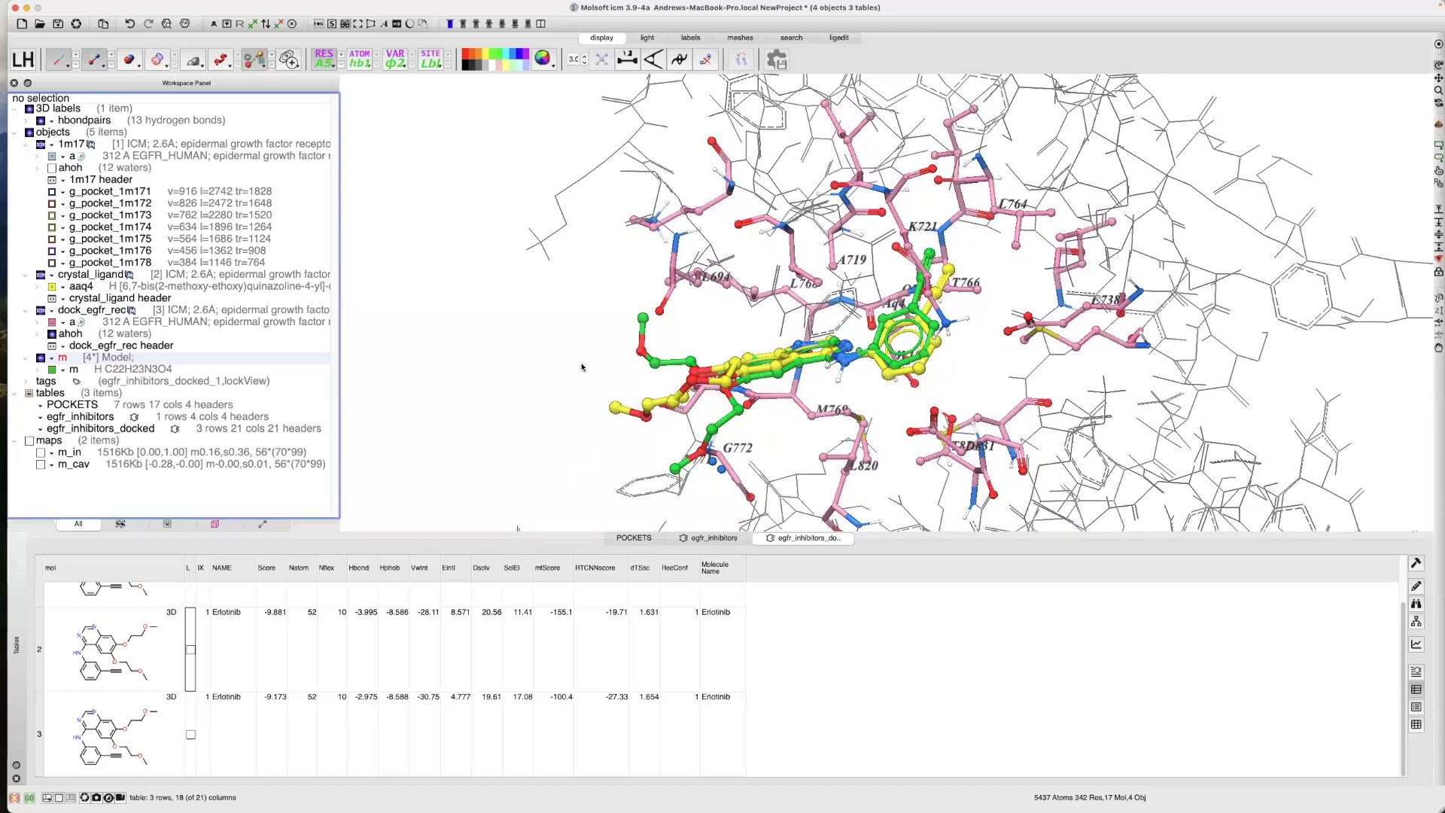
mouse_move(572, 404)
mouse_down()
mouse_move(632, 397)
mouse_move(541, 395)
mouse_move(605, 393)
mouse_move(609, 414)
mouse_move(639, 419)
mouse_move(663, 407)
mouse_move(570, 402)
mouse_up()
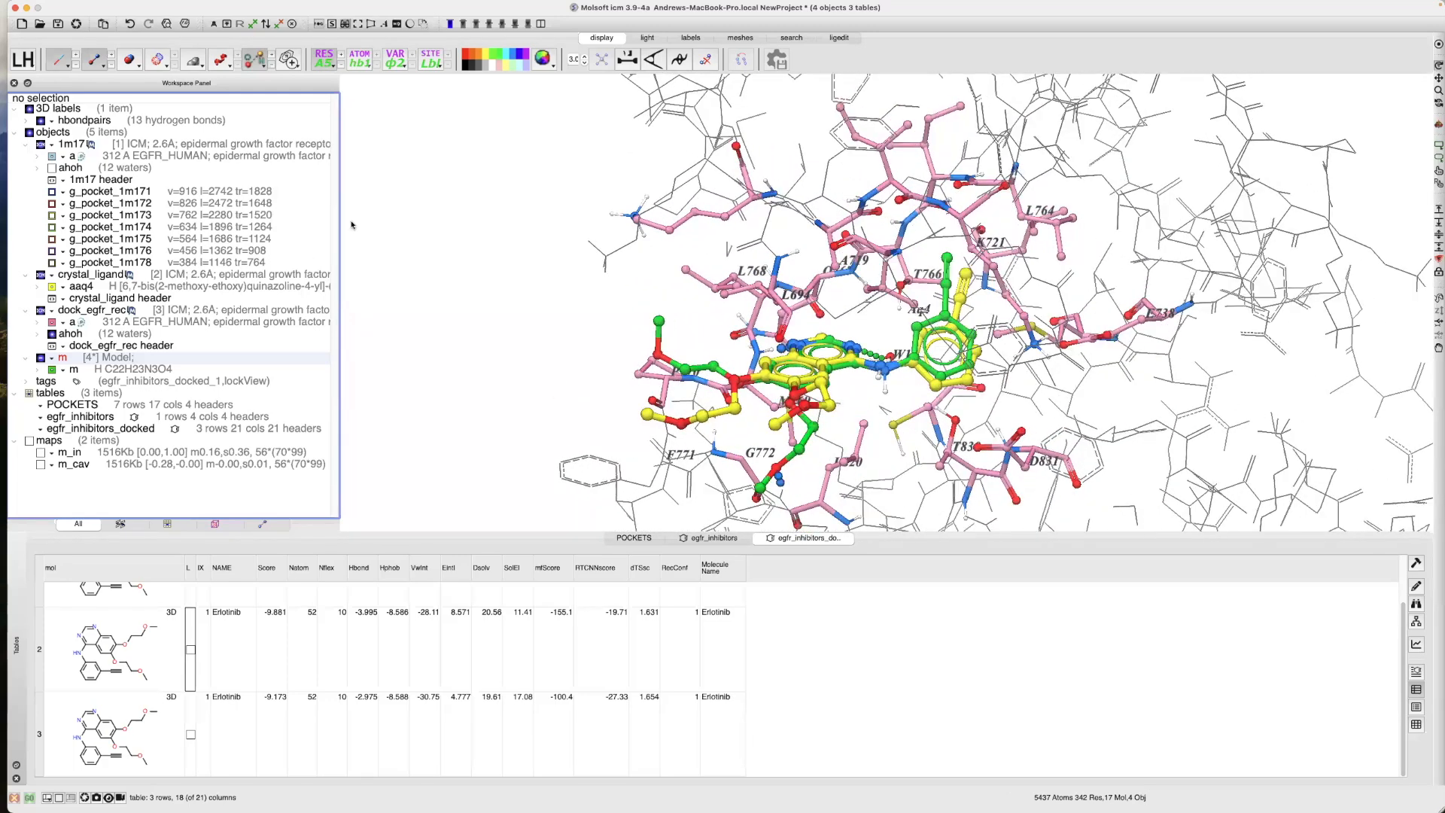
Select the crystal ligand aaq4, make it the auxiliary selection, and select docked pose m as the main selection
click(98, 287)
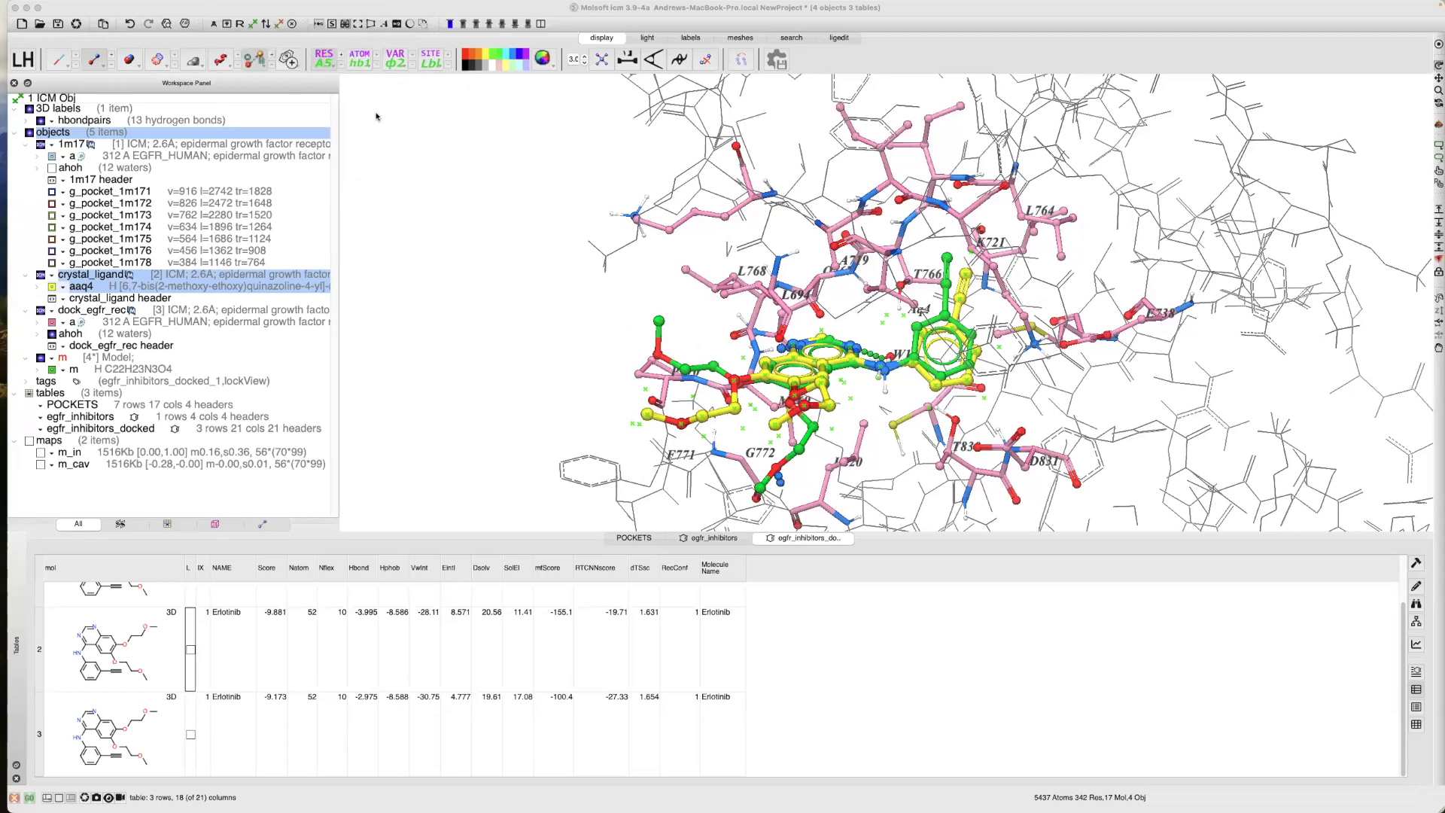
click(278, 25)
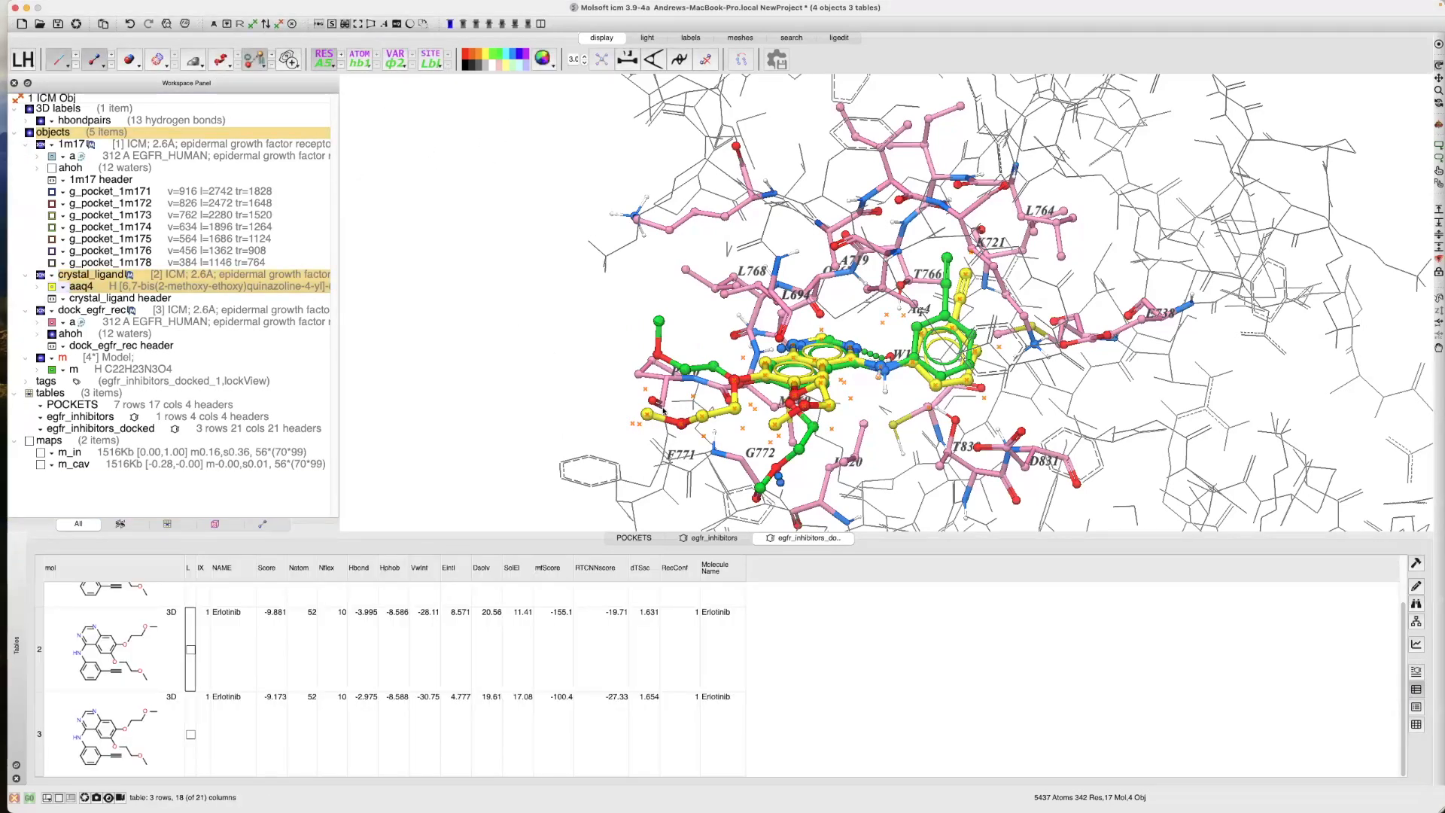
click(111, 370)
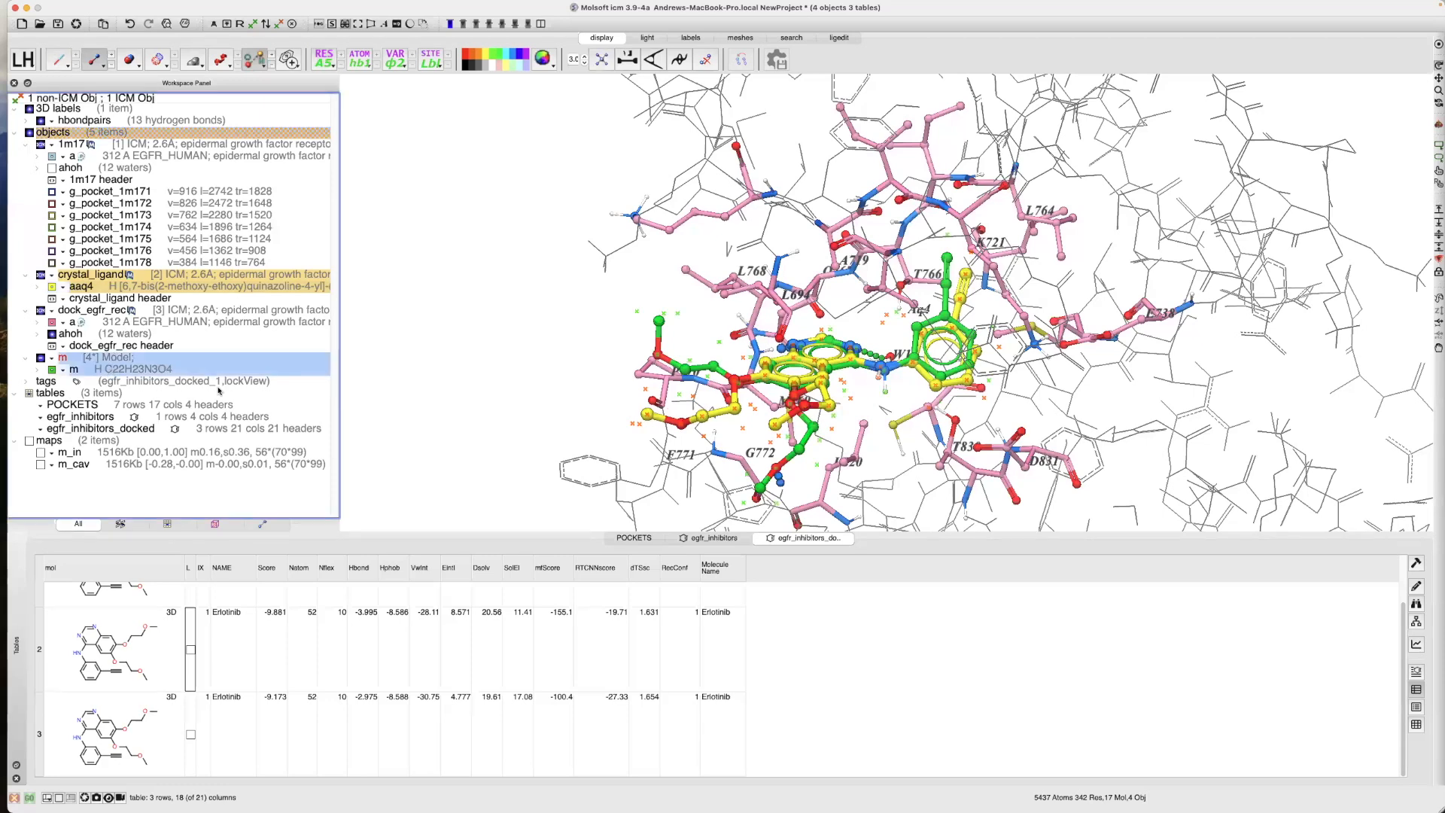
key(ctrl+z)
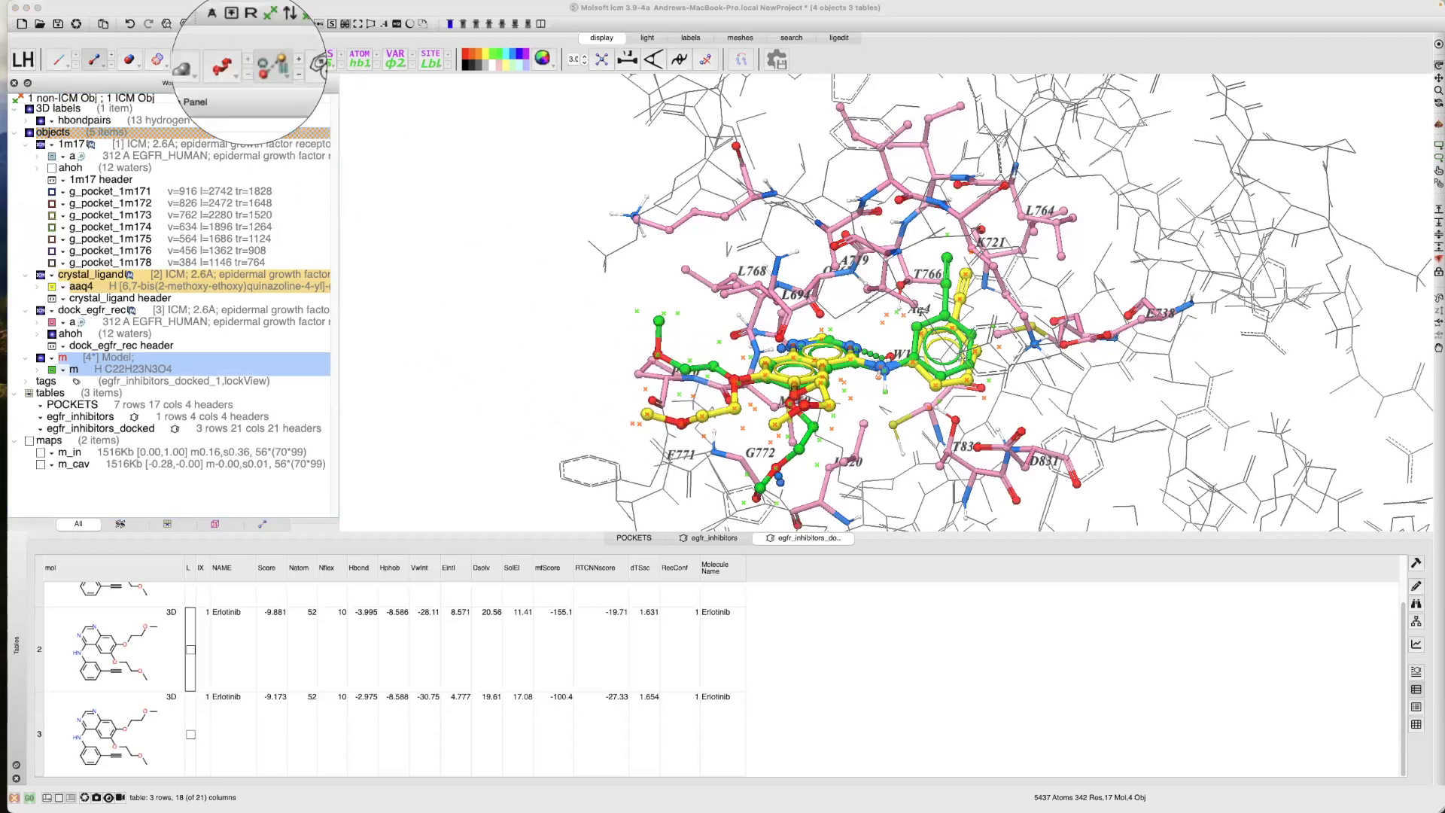
key(Escape)
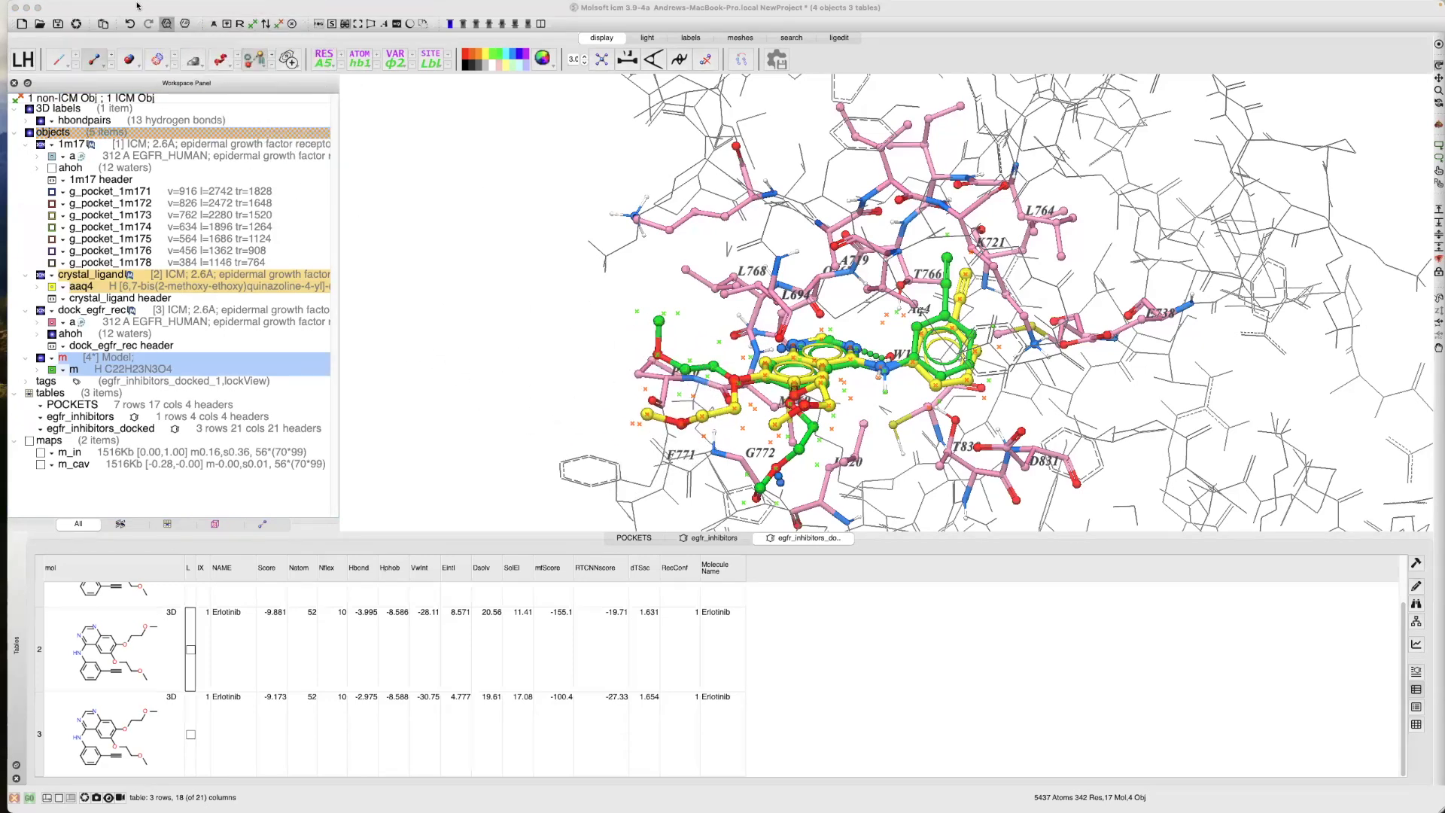
Open the Cartesian RMSD calculation in its chemical molecule mode
click(99, 7)
click(100, 7)
click(99, 7)
mouse_move(102, 25)
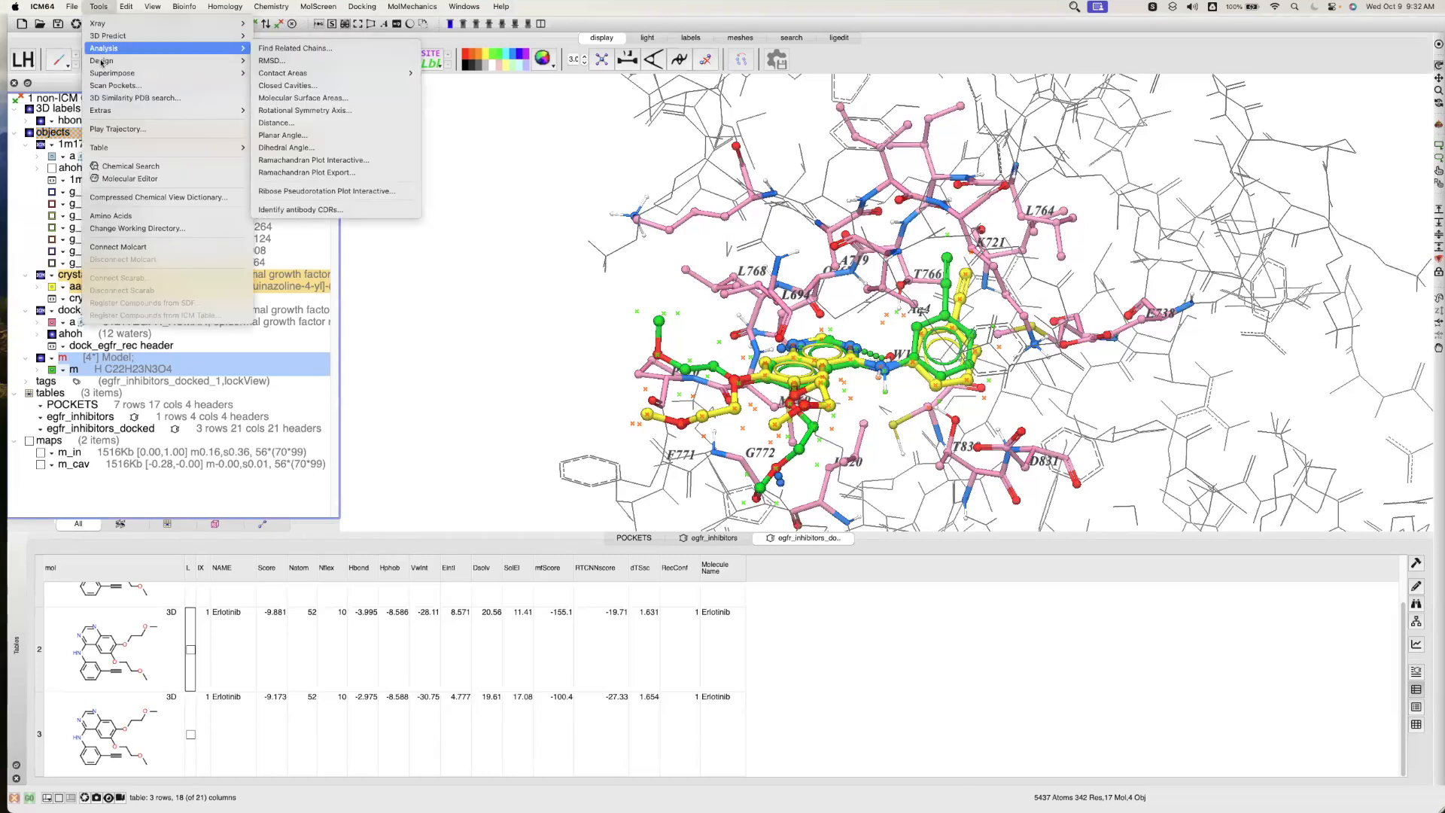
mouse_move(194, 56)
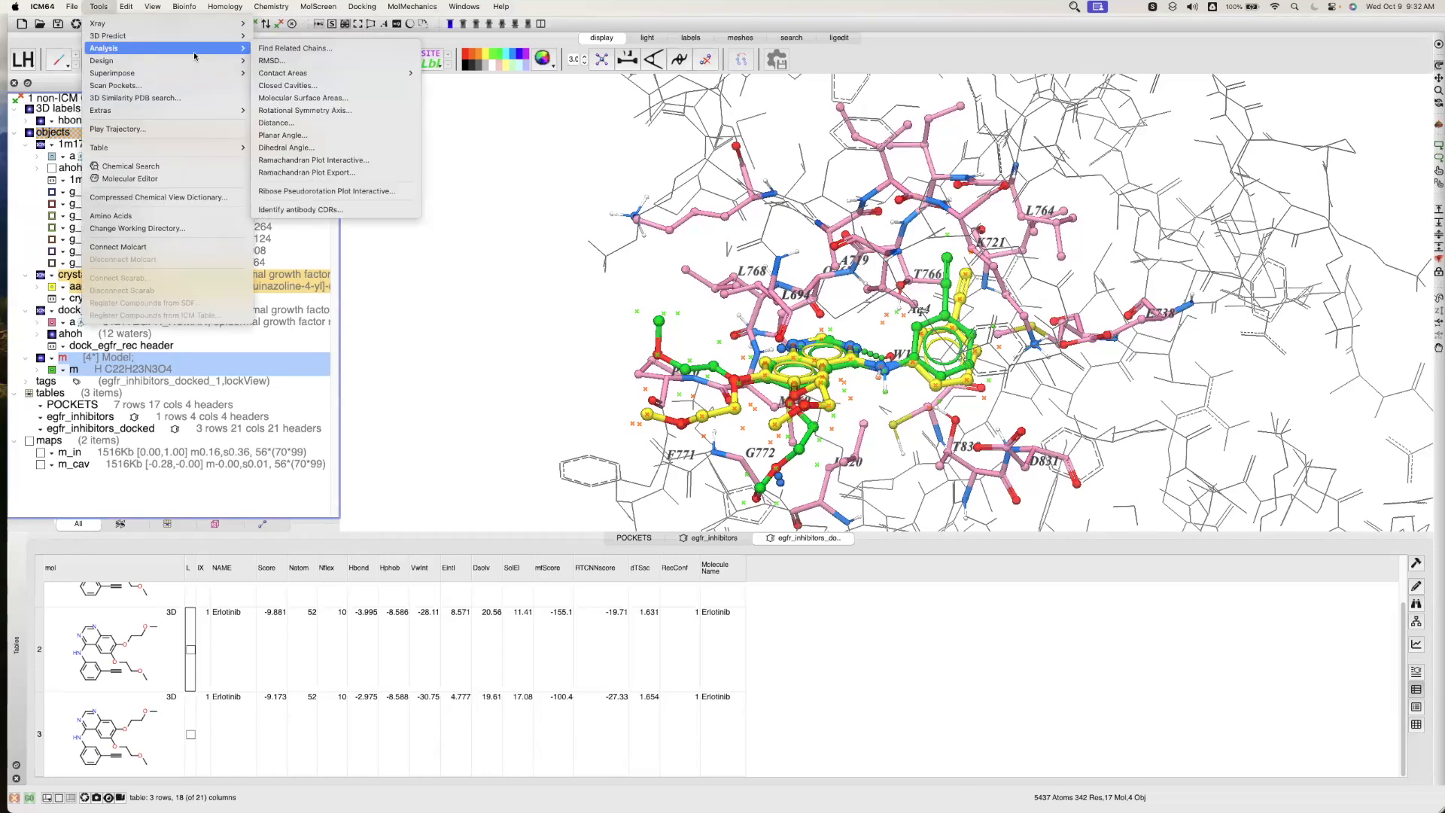
click(289, 61)
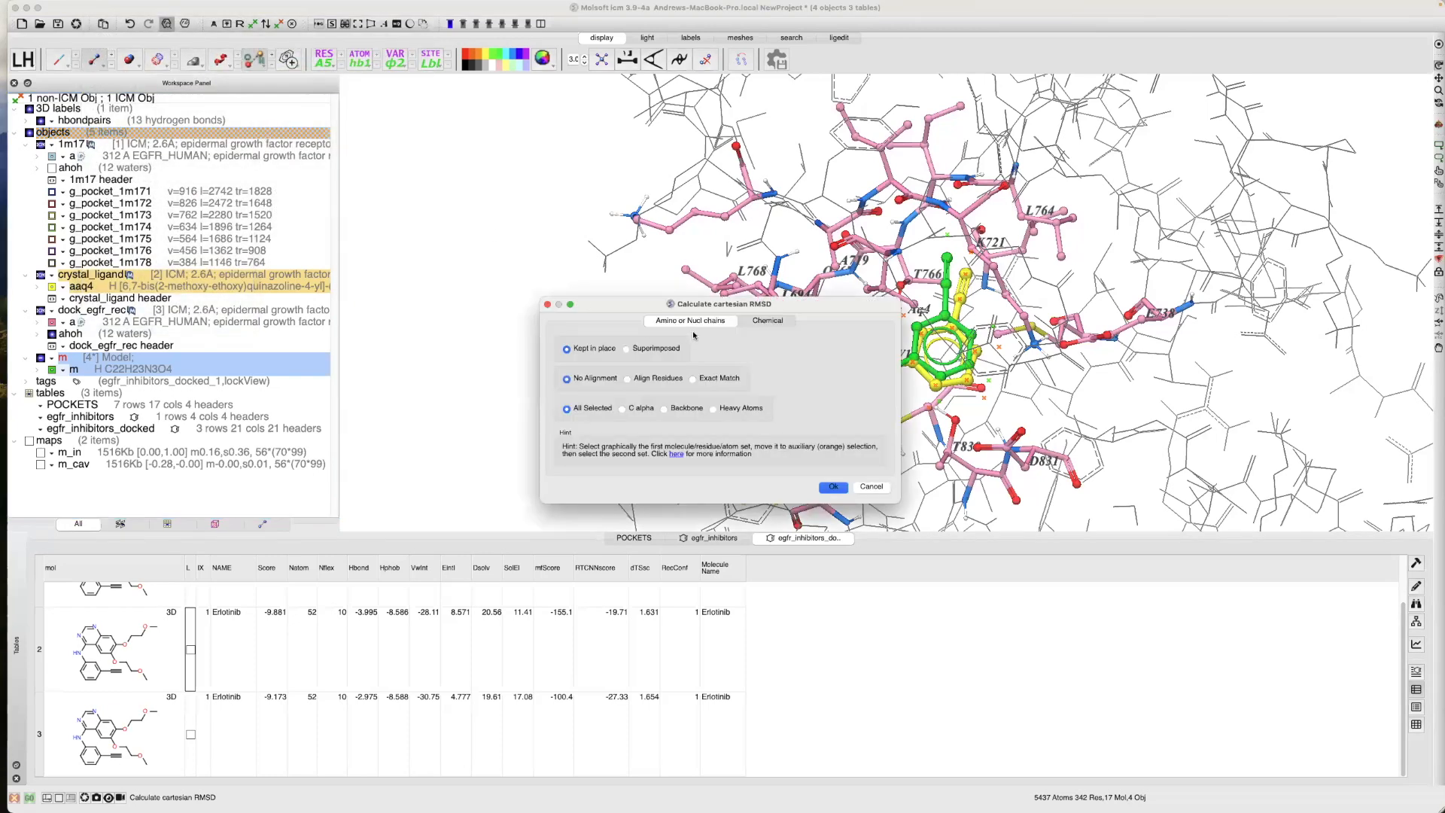
key(ctrl+m)
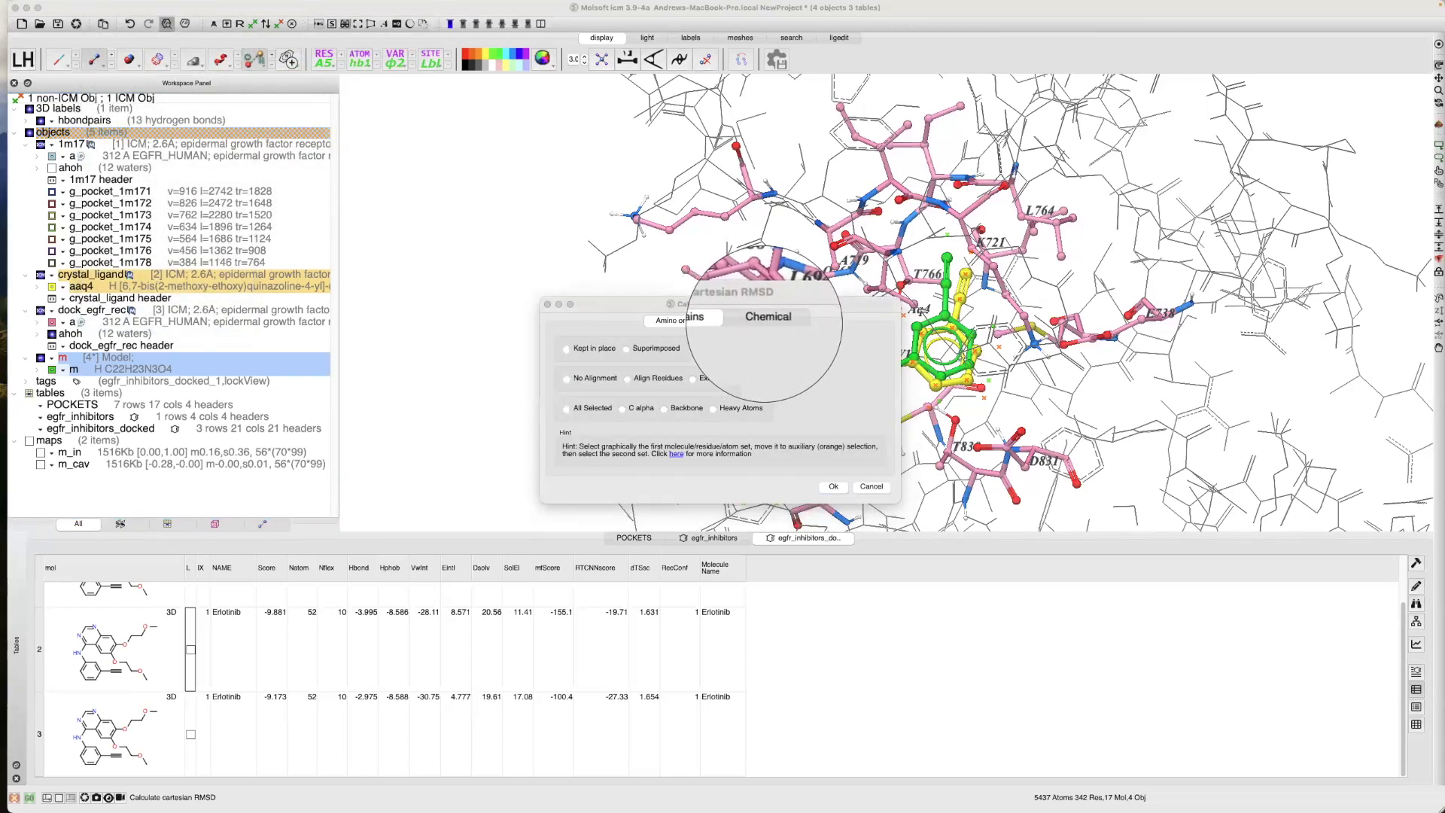
key(Escape)
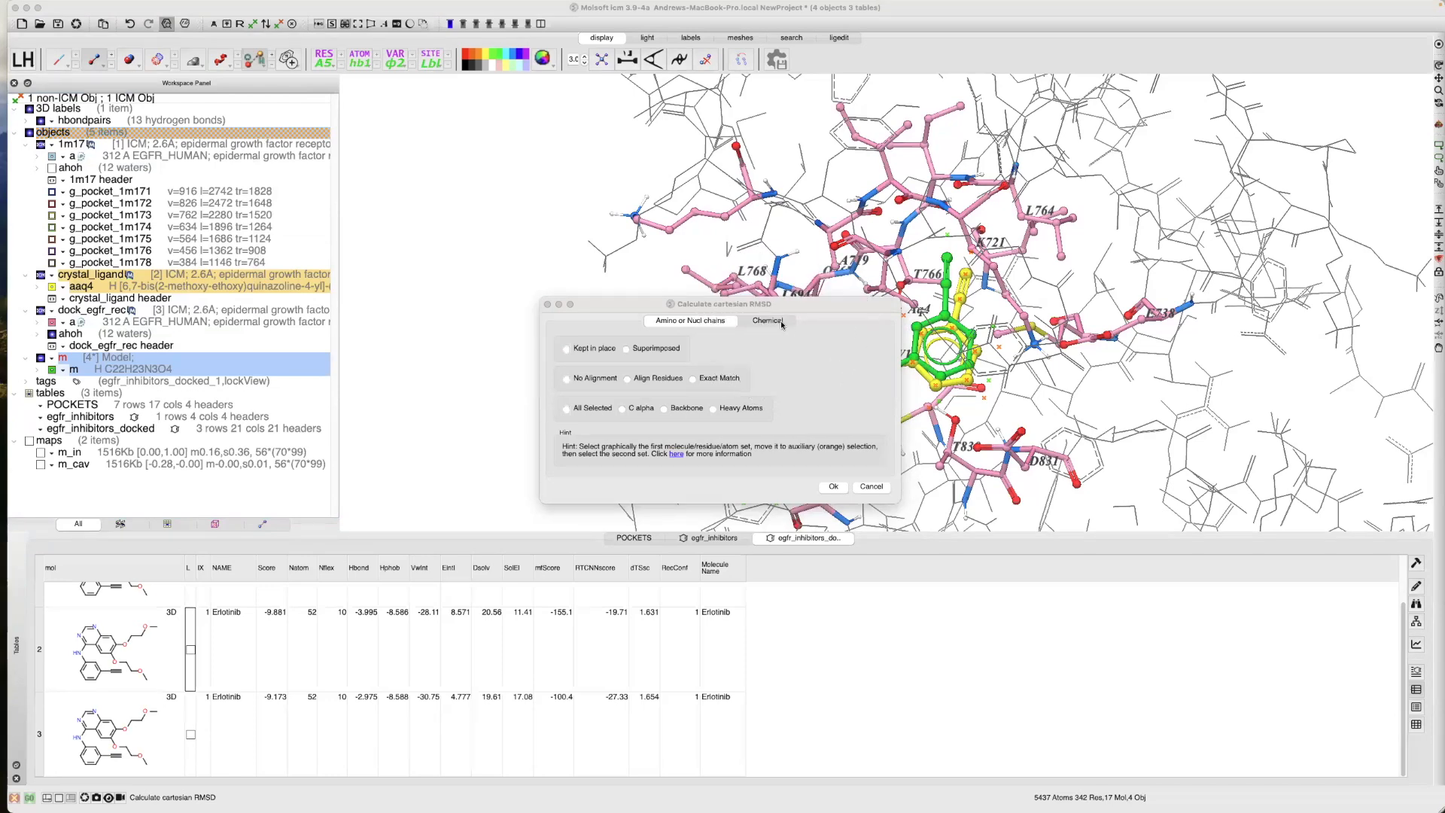
click(776, 322)
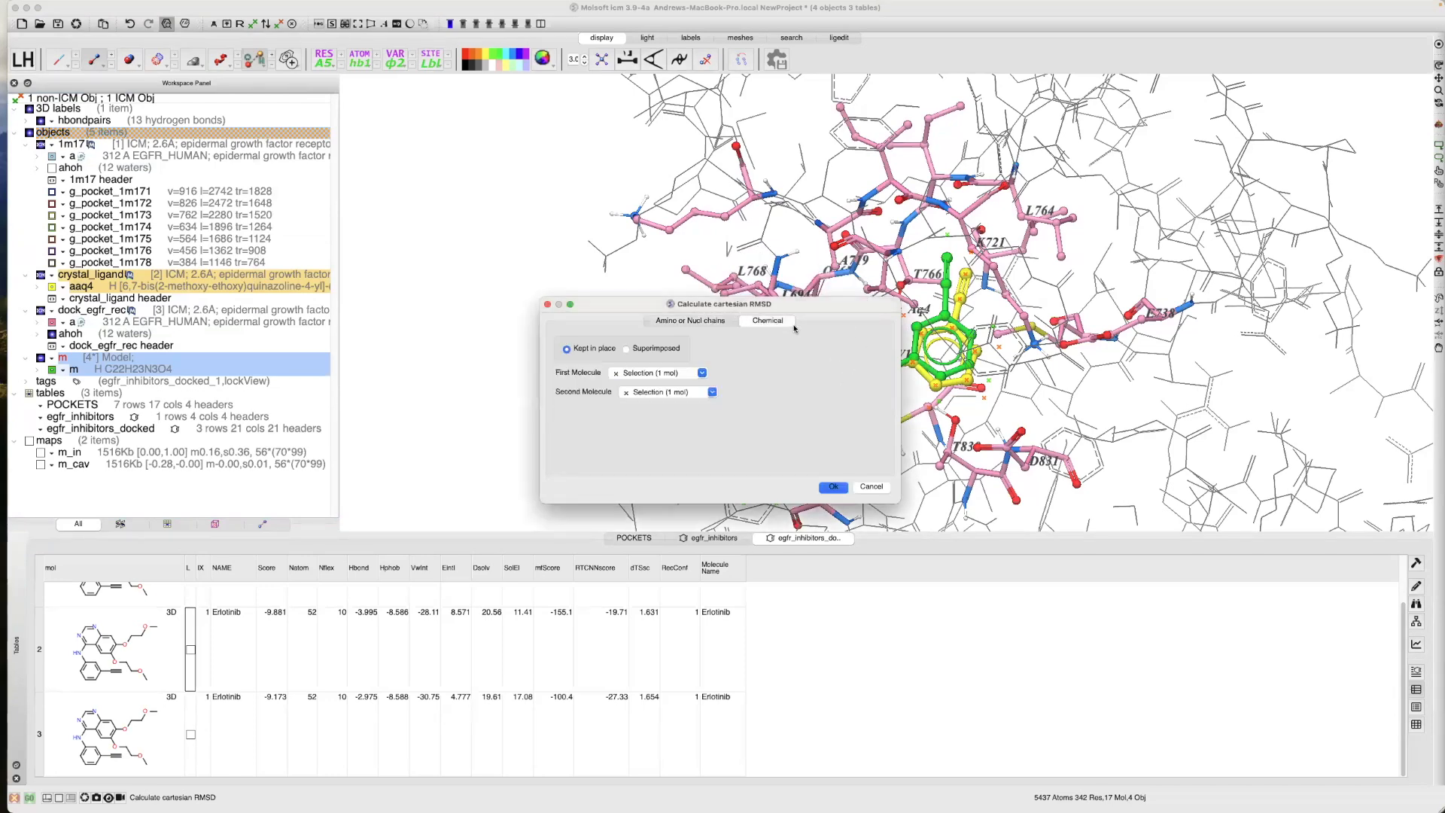
Set the first molecule to Selection2 and calculate the kept-in-place RMSD between the crystal ligand and the docked pose
click(702, 373)
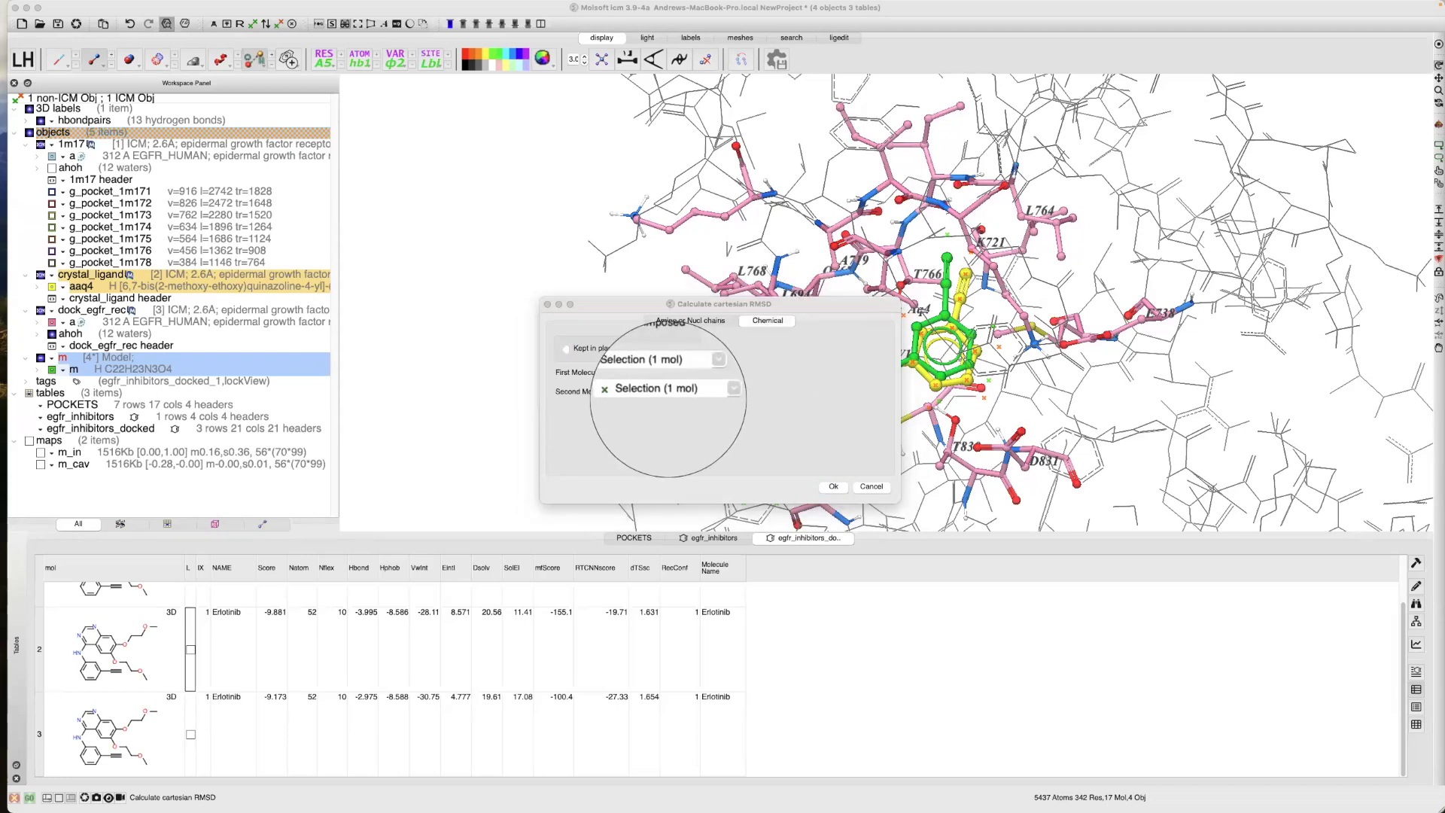
click(702, 374)
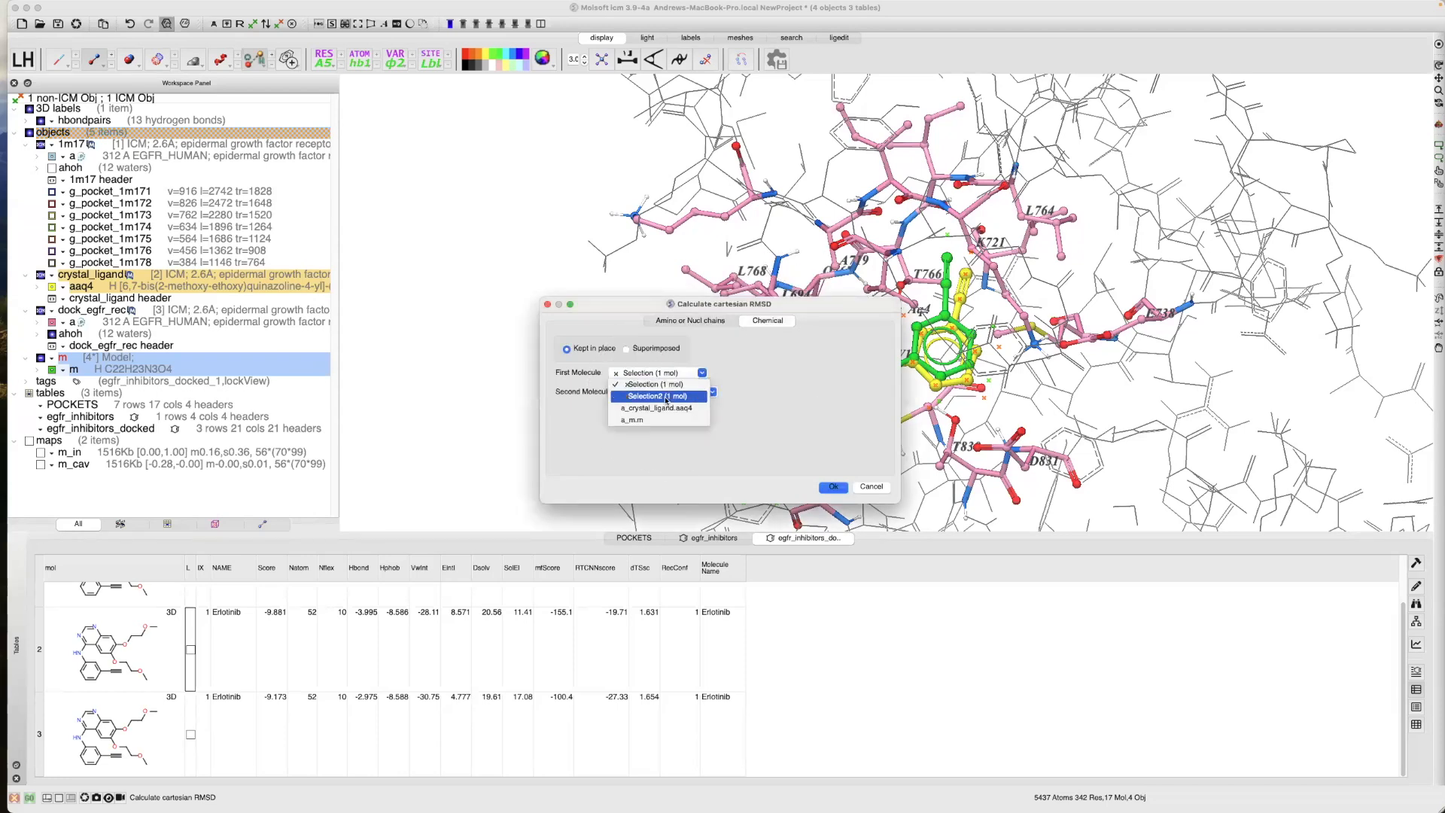
click(680, 397)
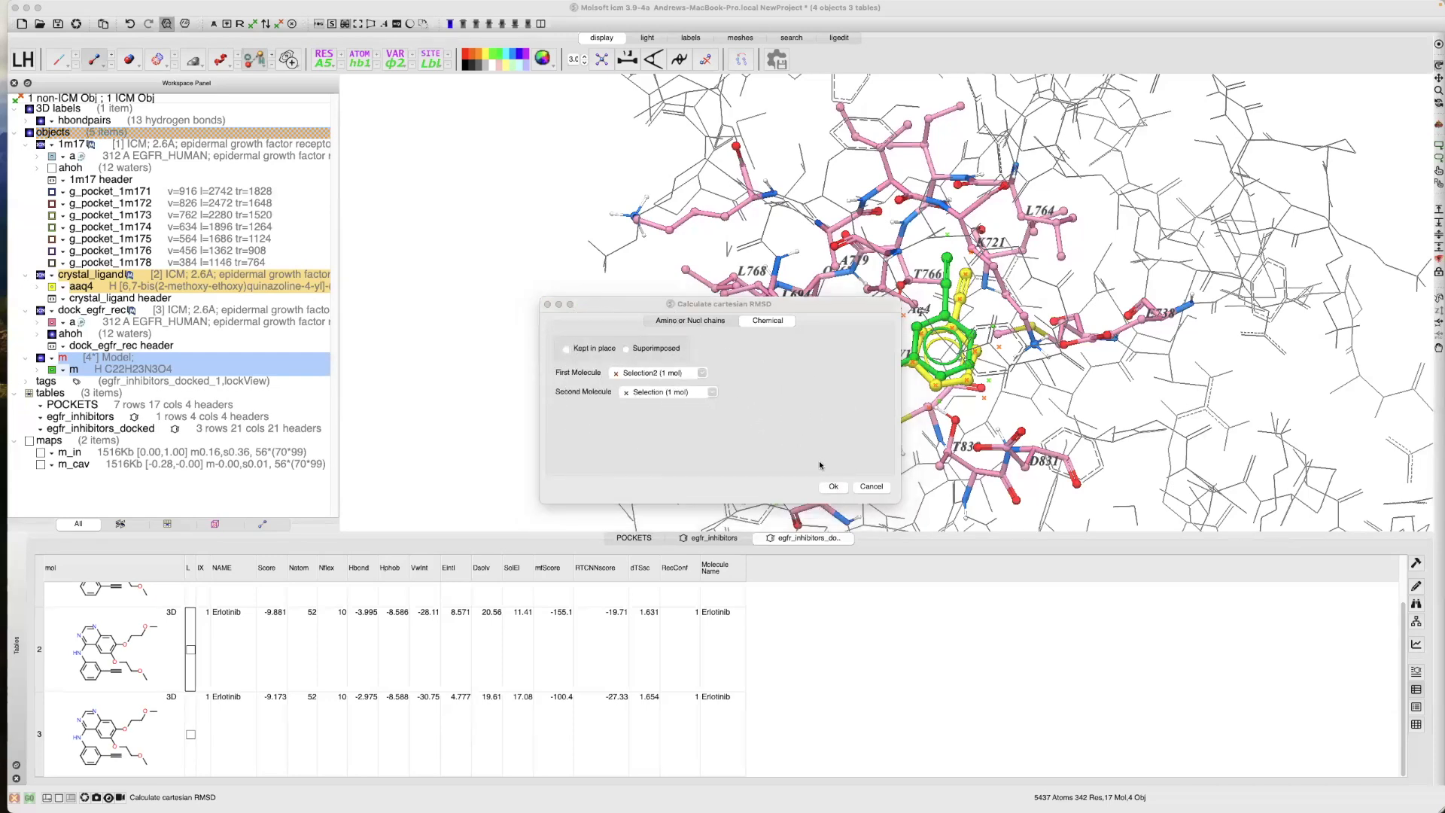
click(833, 488)
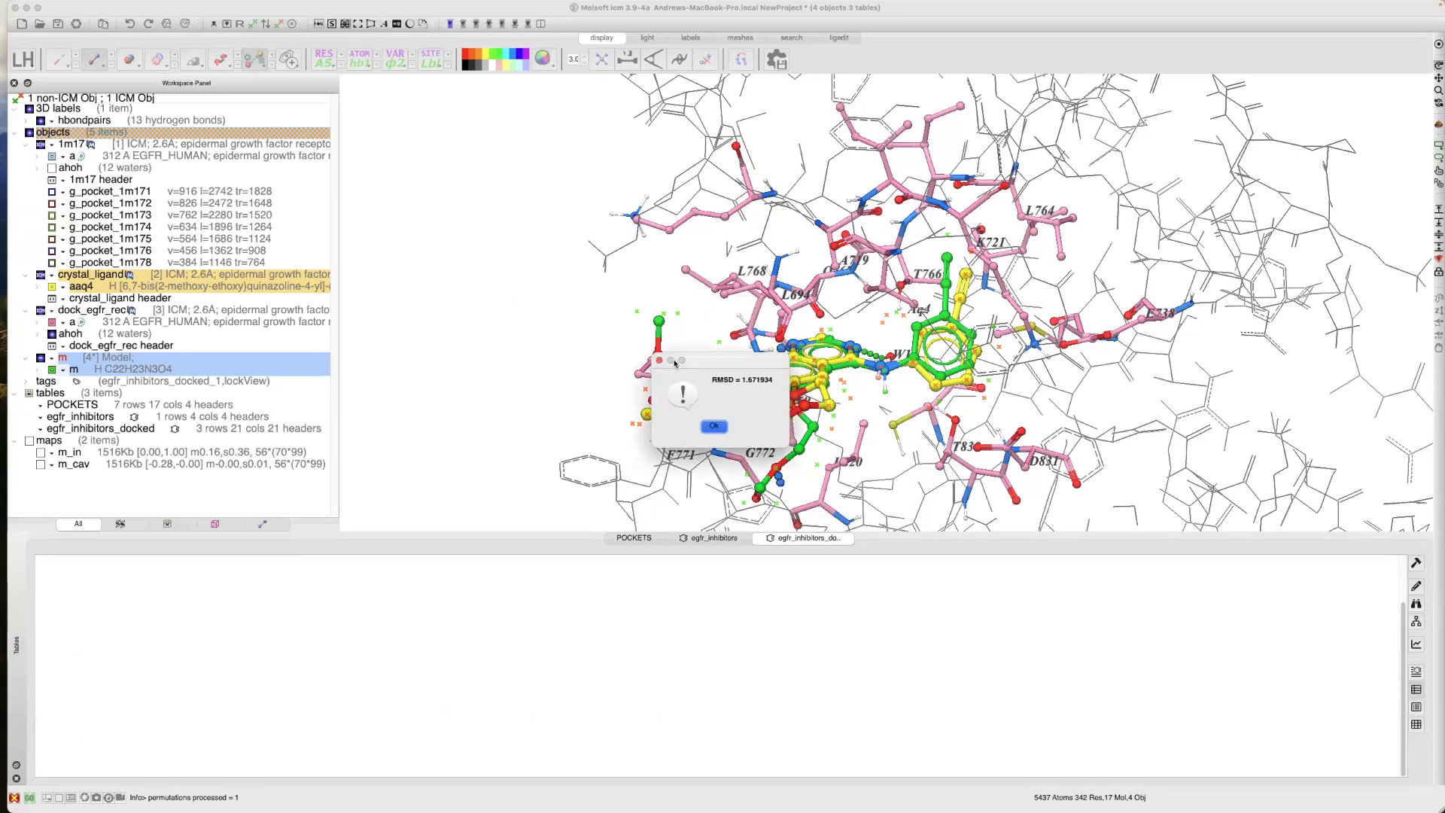
click(714, 425)
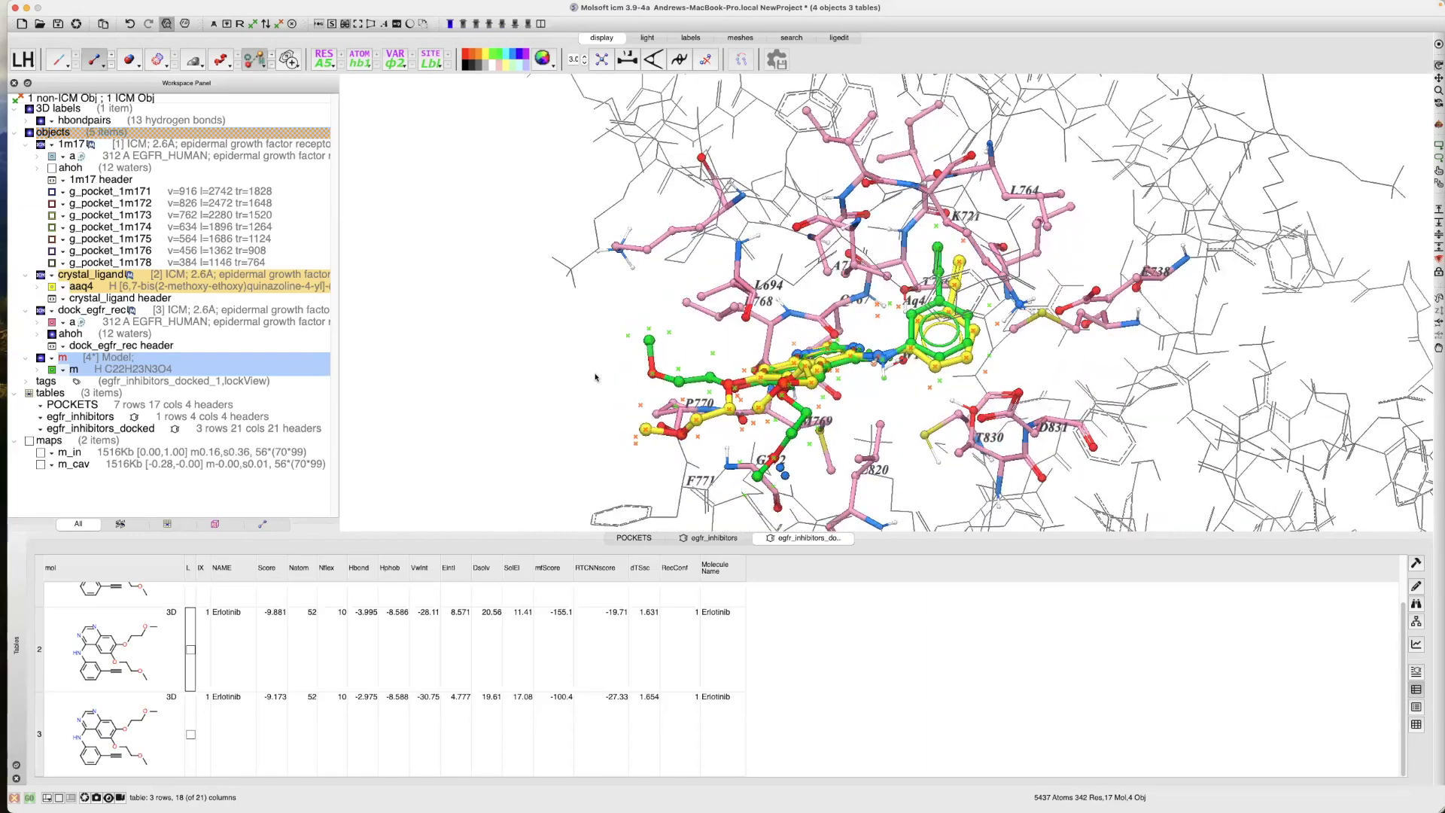
drag(621, 385, 557, 371)
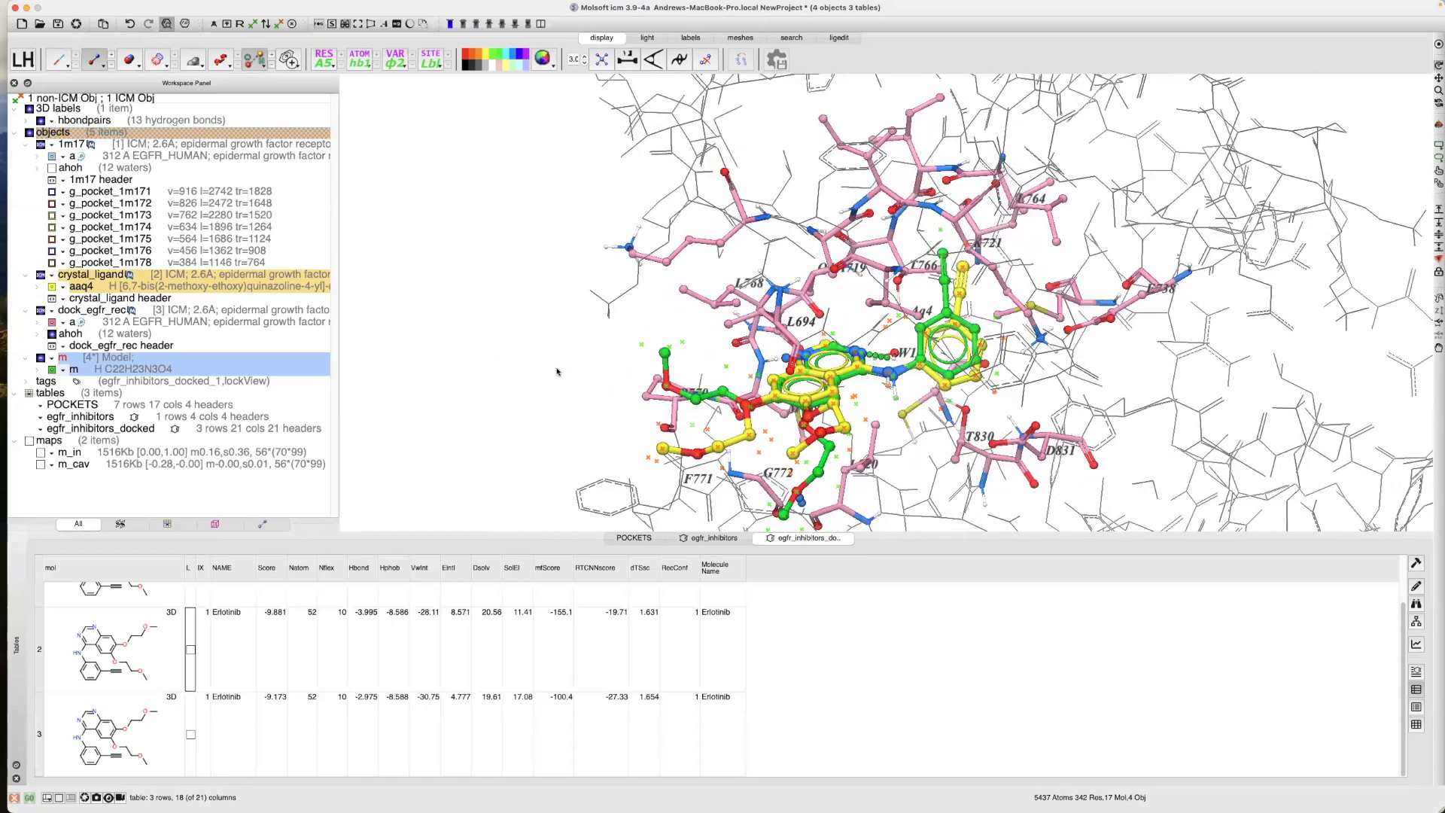
Switch to the slide presentation and advance to the Template Docking and Restraints slide
key(super+Tab)
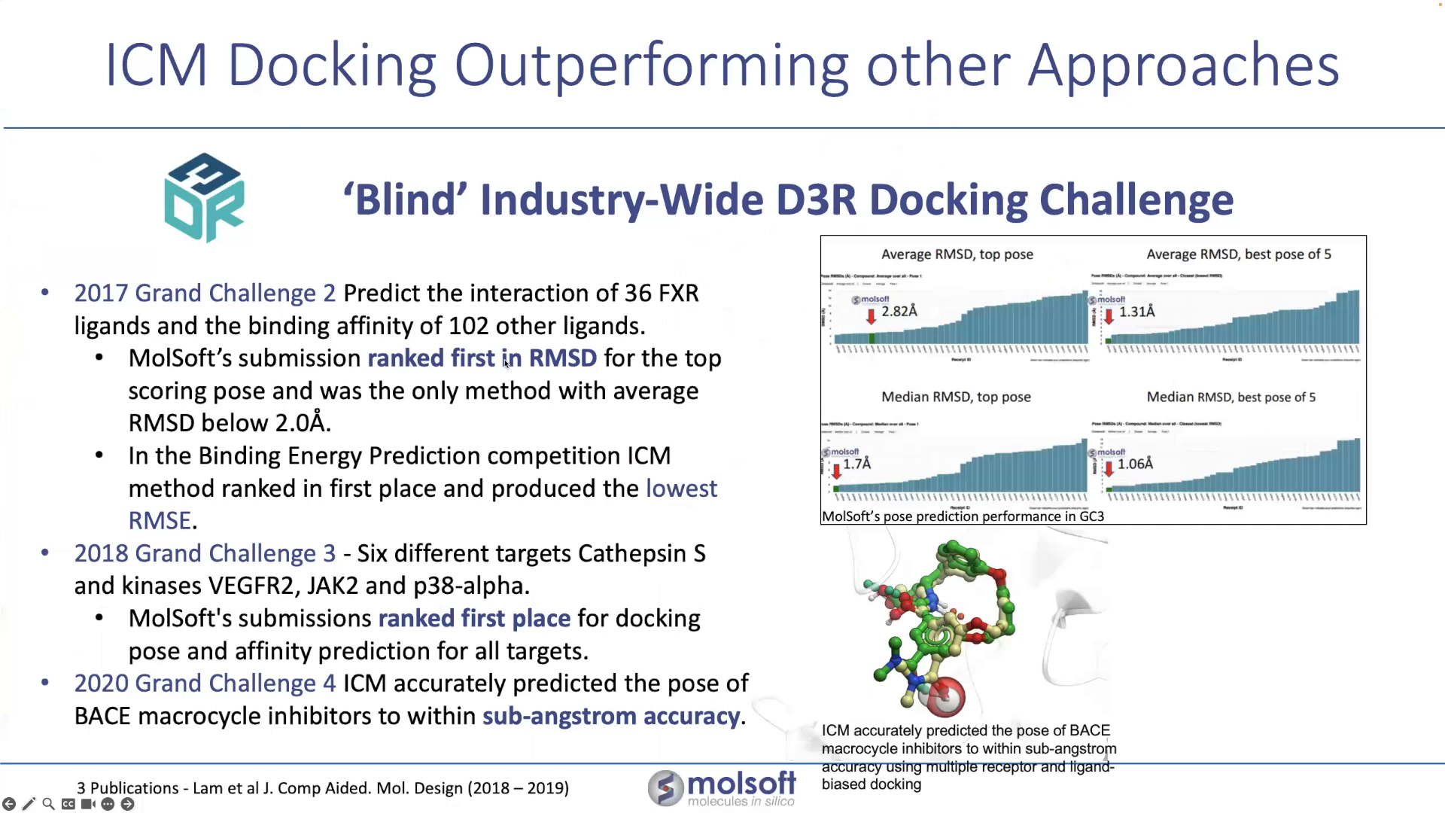
click(505, 364)
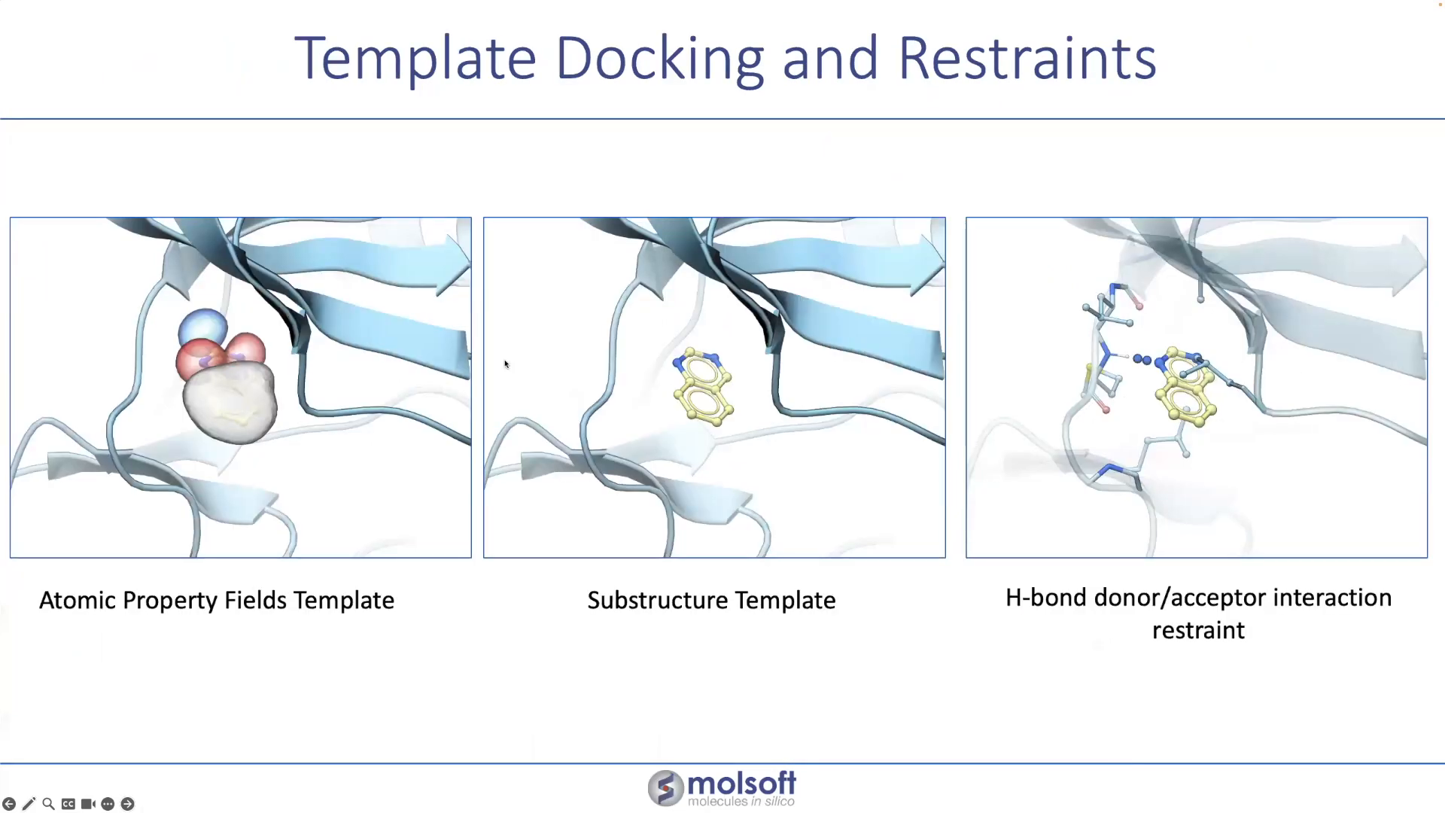
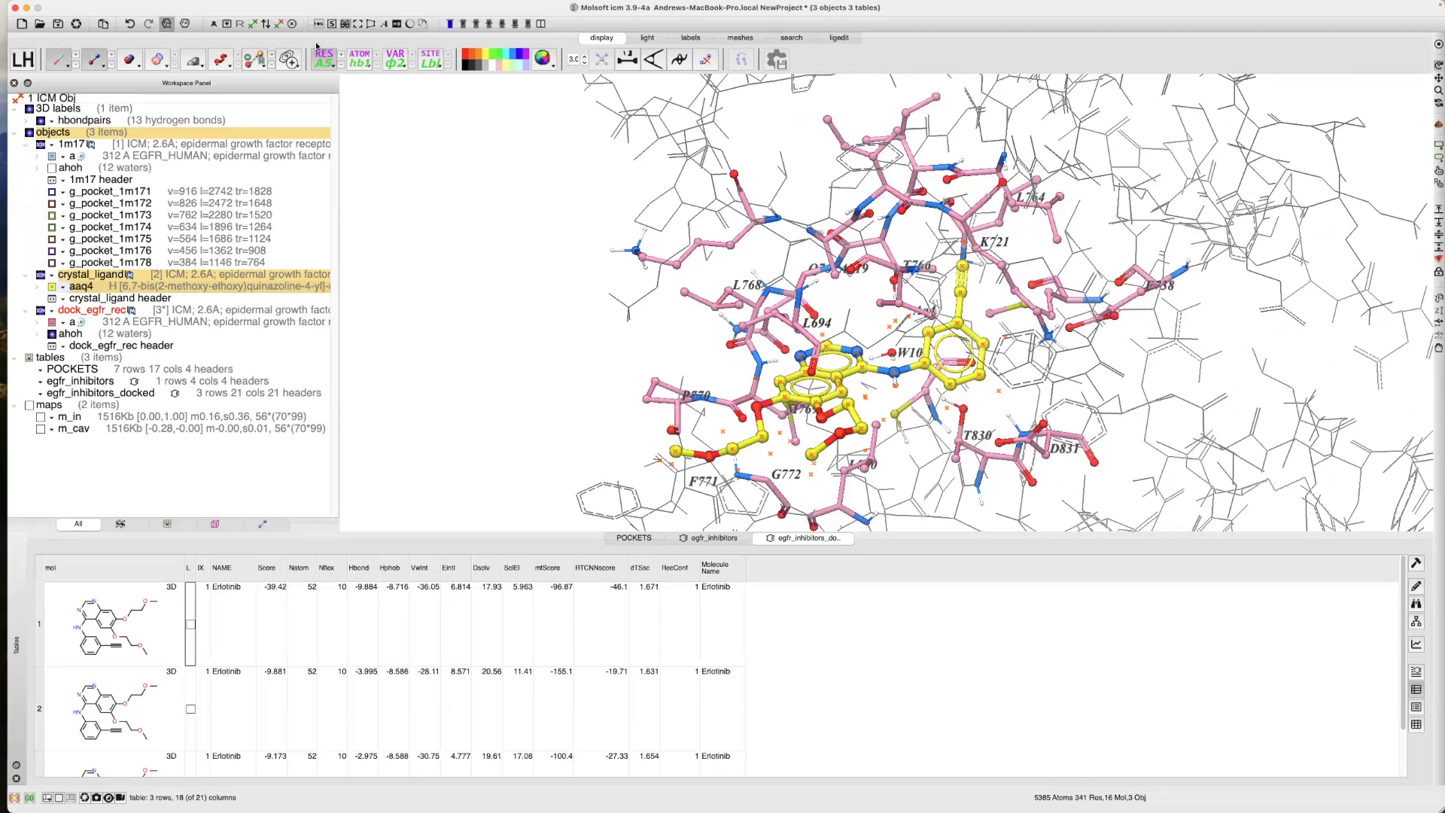
Clear the crystal ligand selection and display the hydrogen bonds to examine those between the ligand and the pocket
click(500, 332)
drag(500, 332, 533, 123)
click(254, 60)
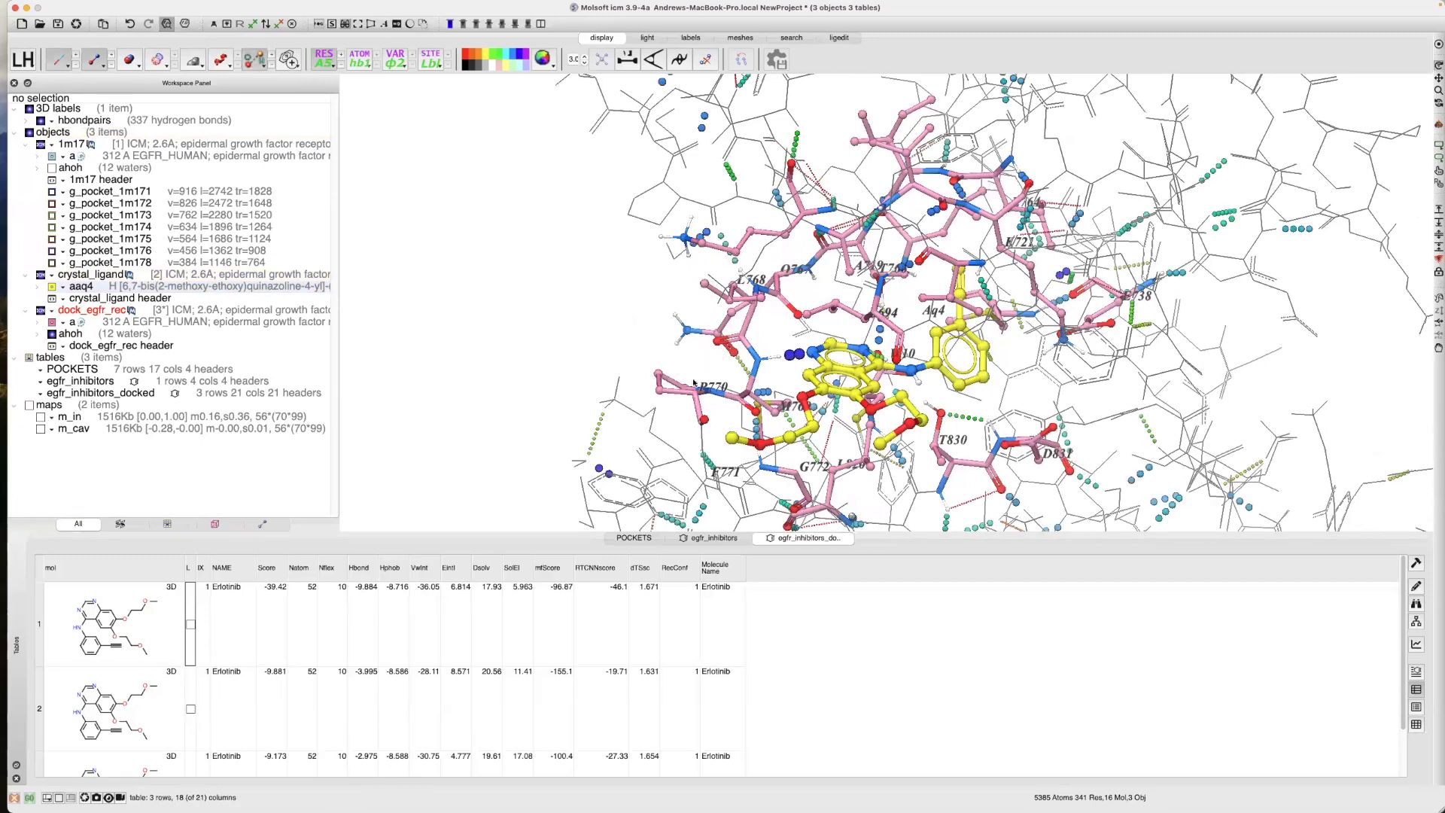
drag(821, 385, 771, 371)
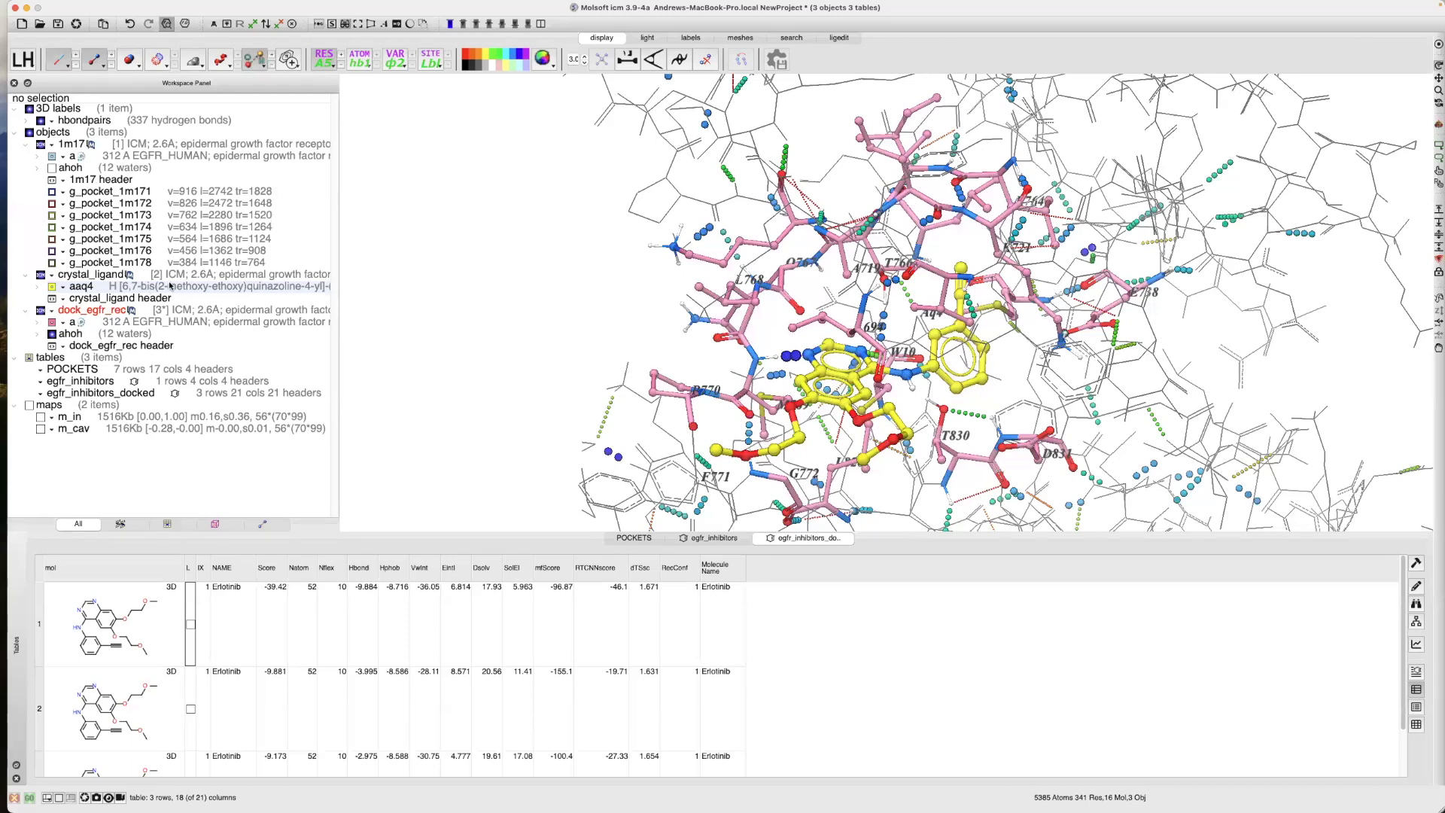
Clone the crystal_ligand object under the name template, keeping the overwrite and display options enabled
click(167, 281)
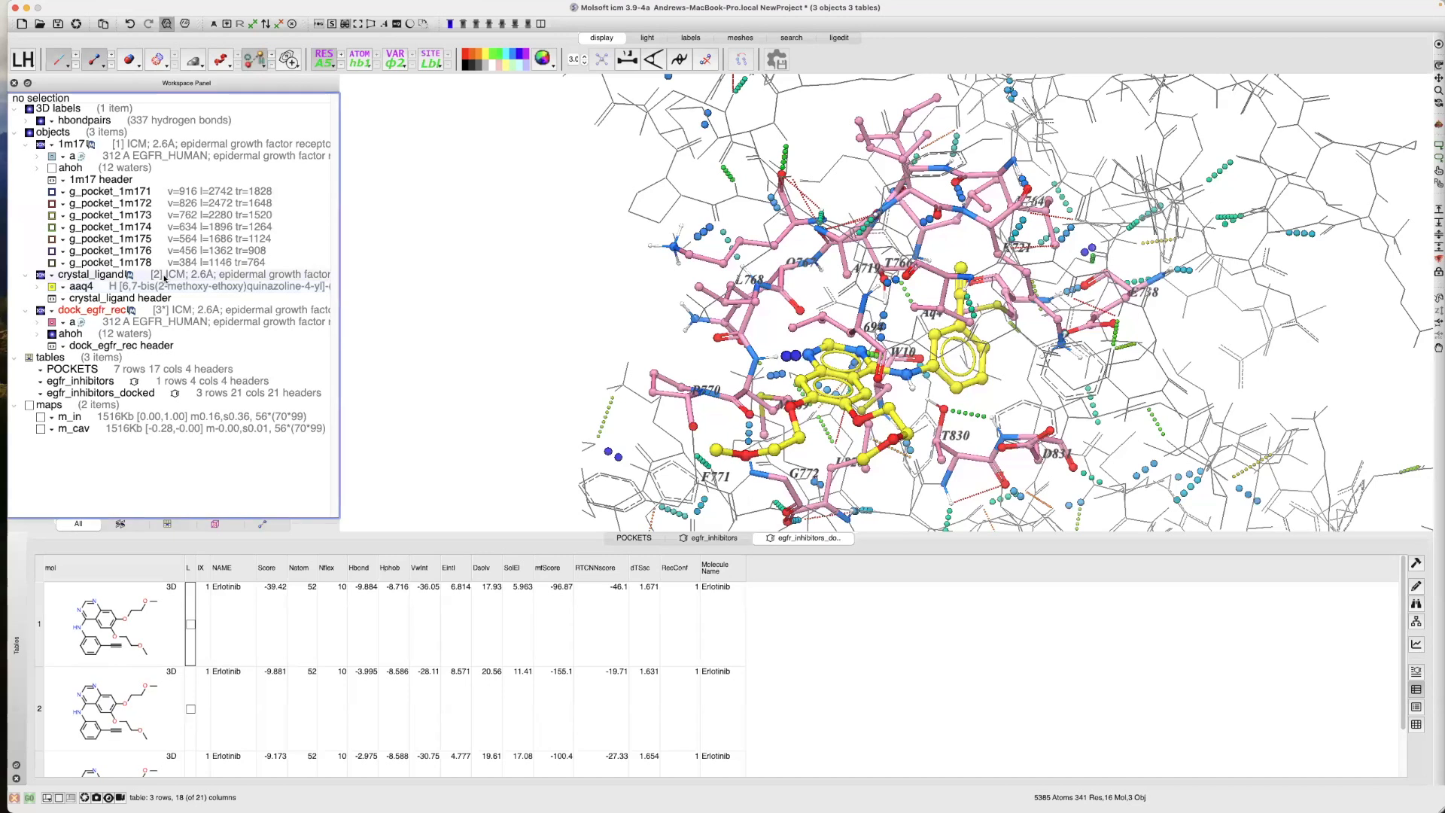
right_click(103, 278)
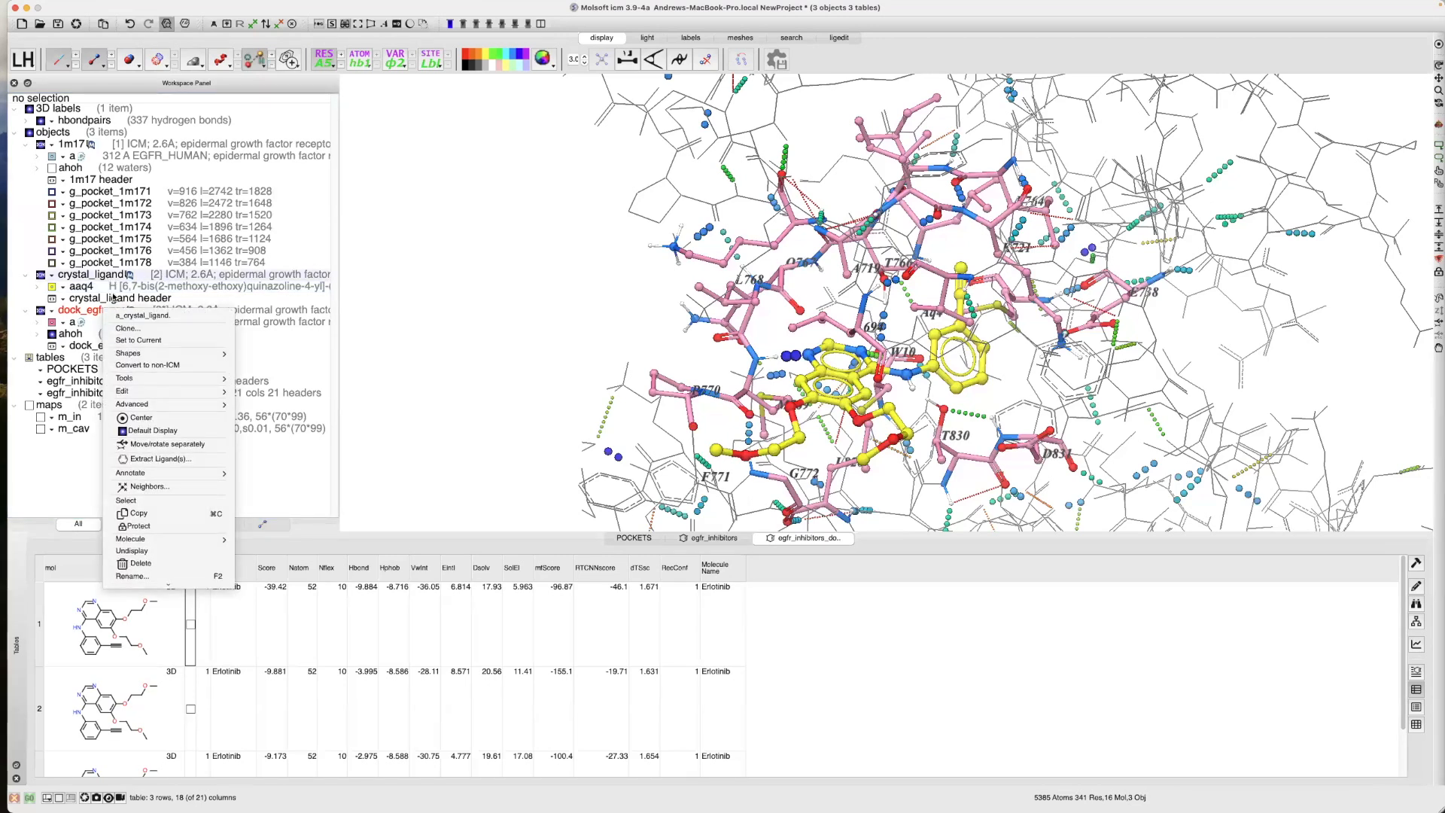
click(128, 328)
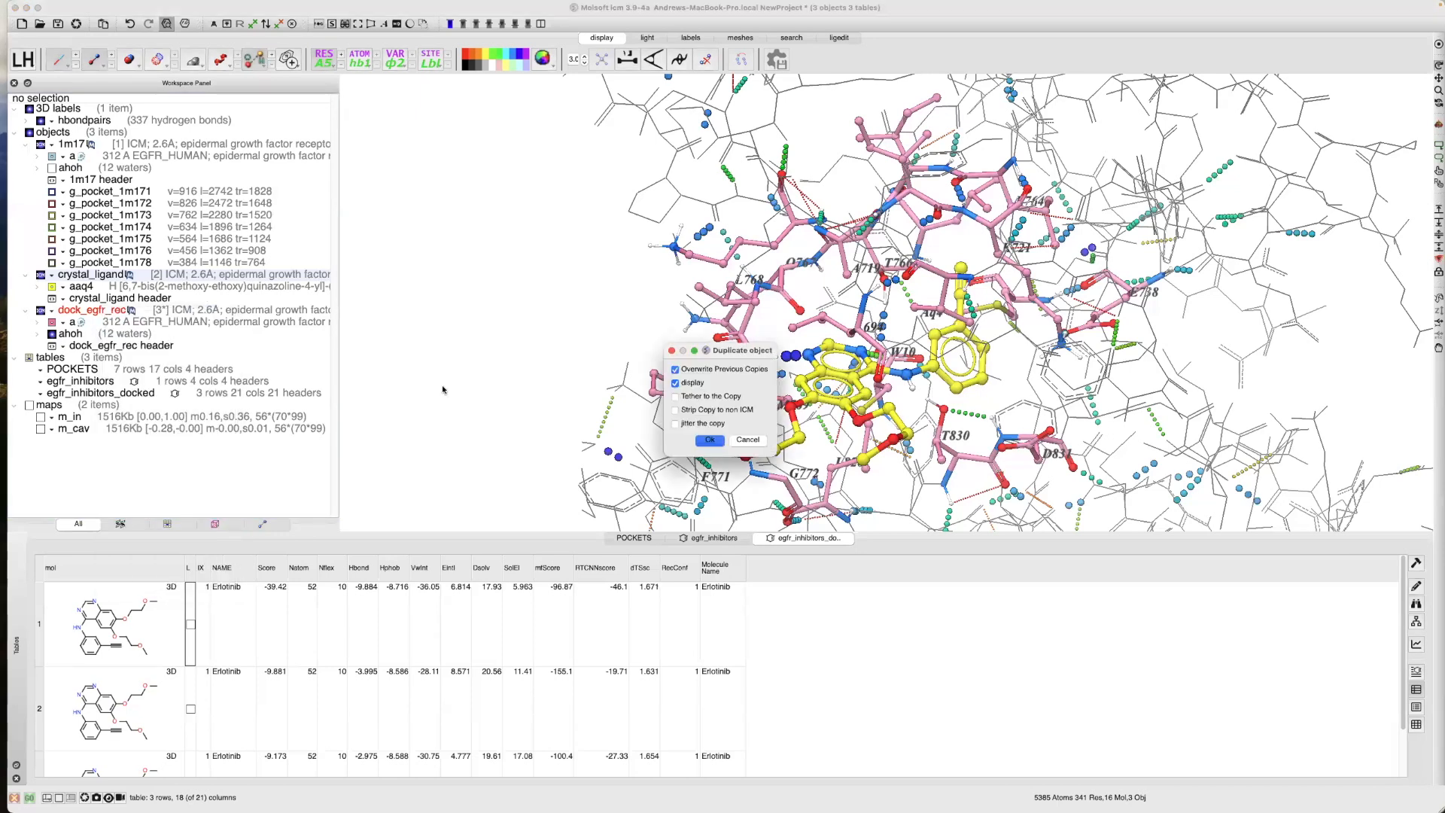
click(709, 442)
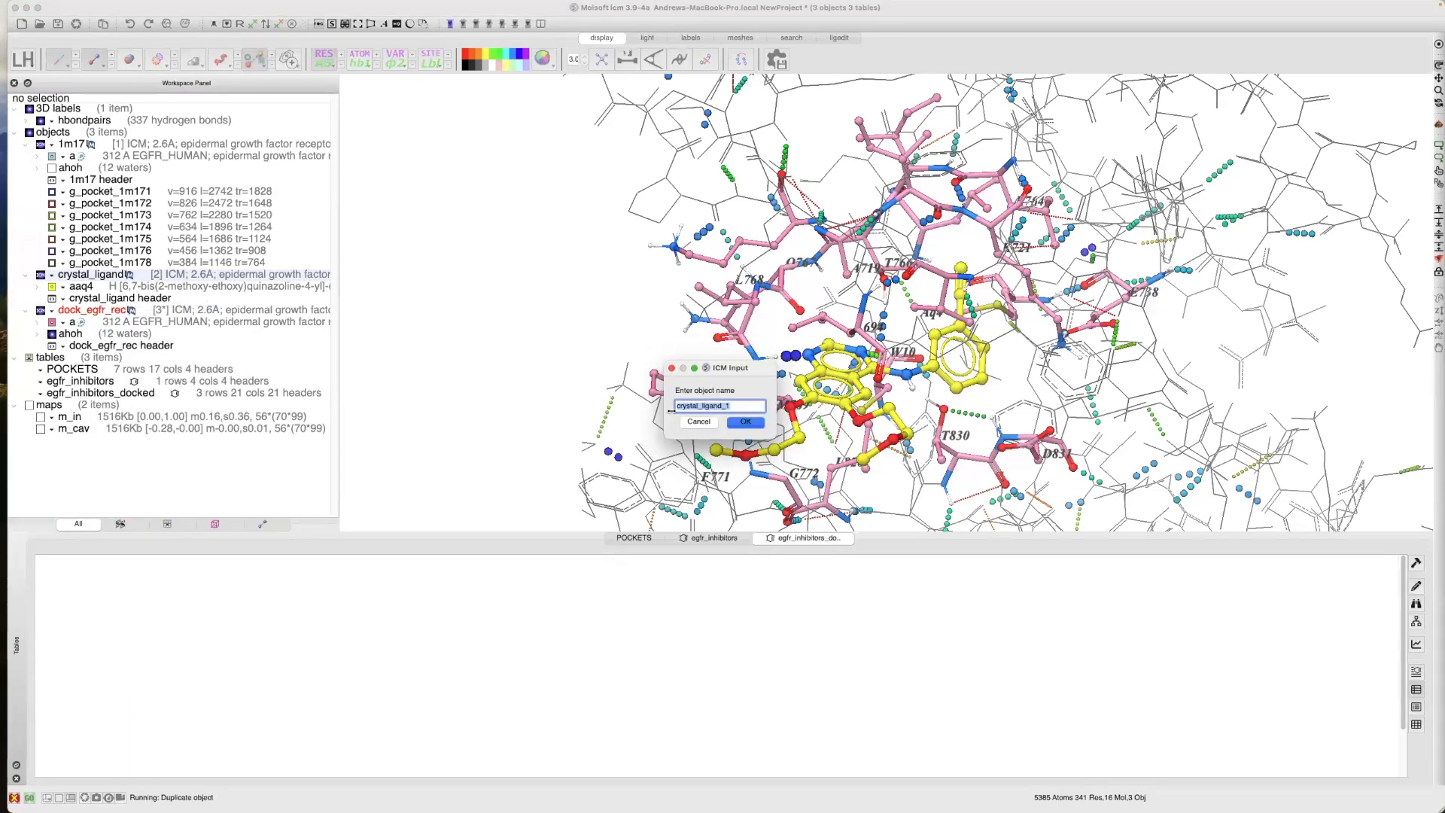
text(template)
click(742, 423)
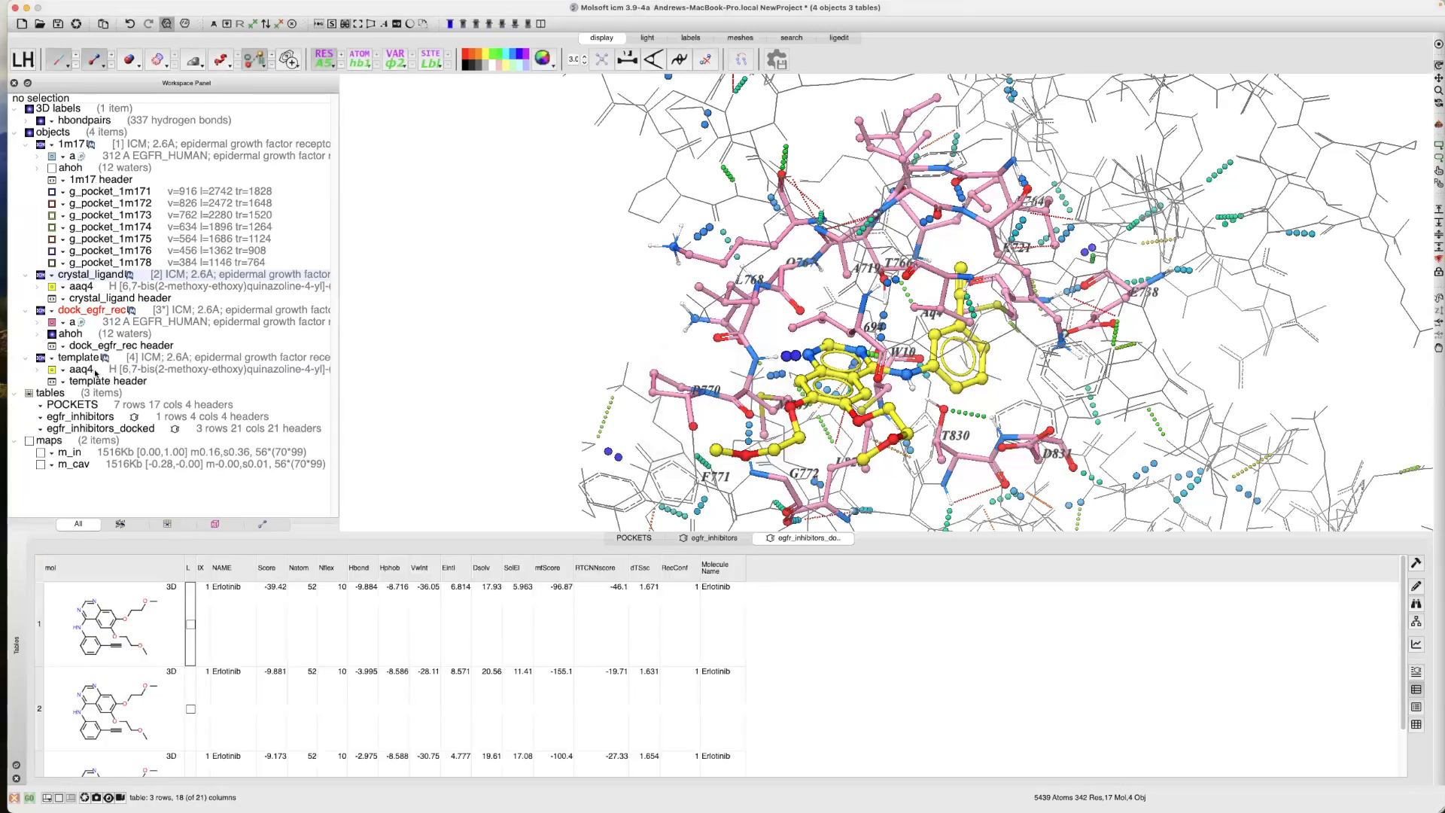
Hide the original crystal ligand and open the template object's aaq4 compound for editing in the molecule editor
click(37, 370)
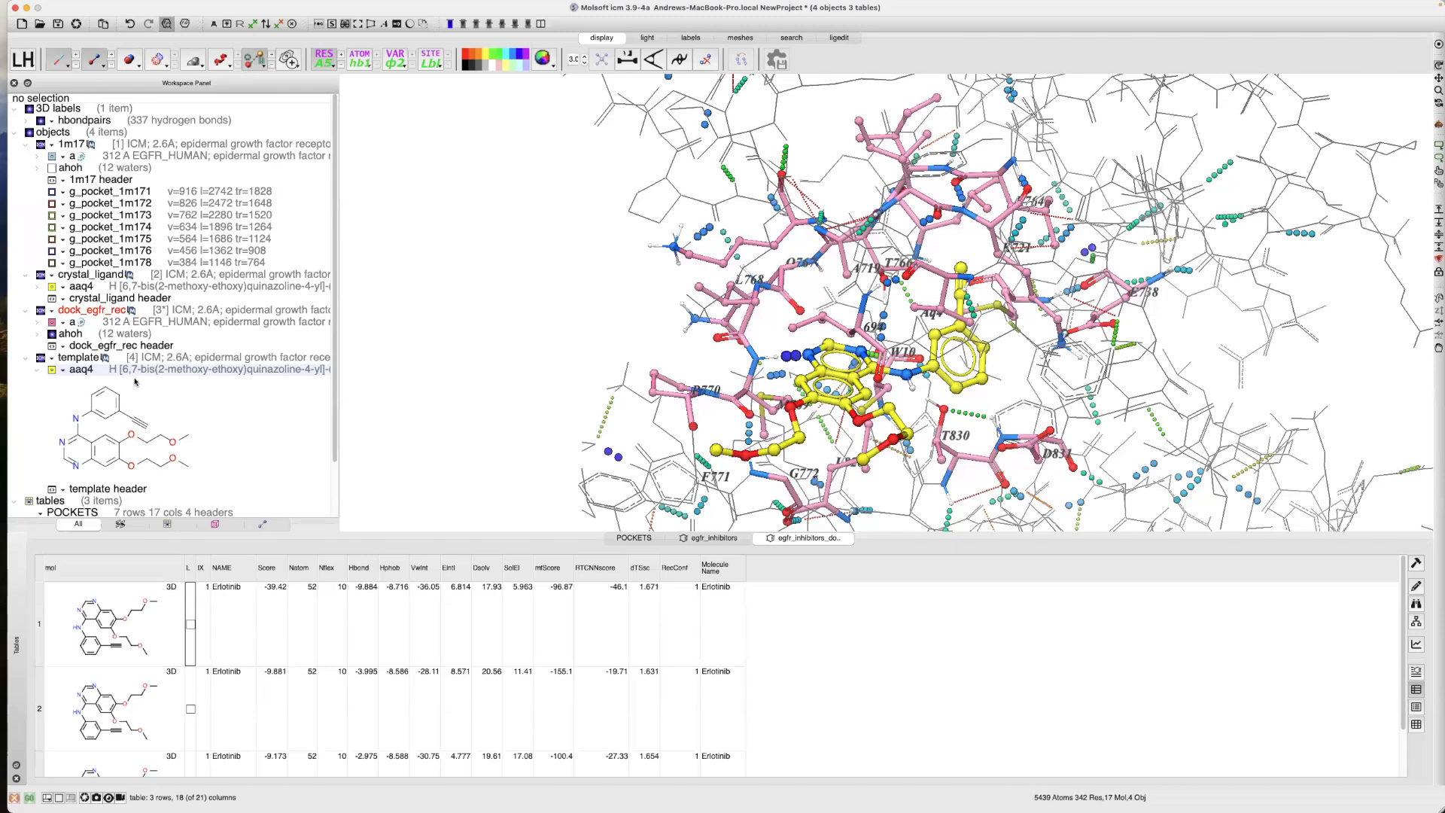
click(52, 286)
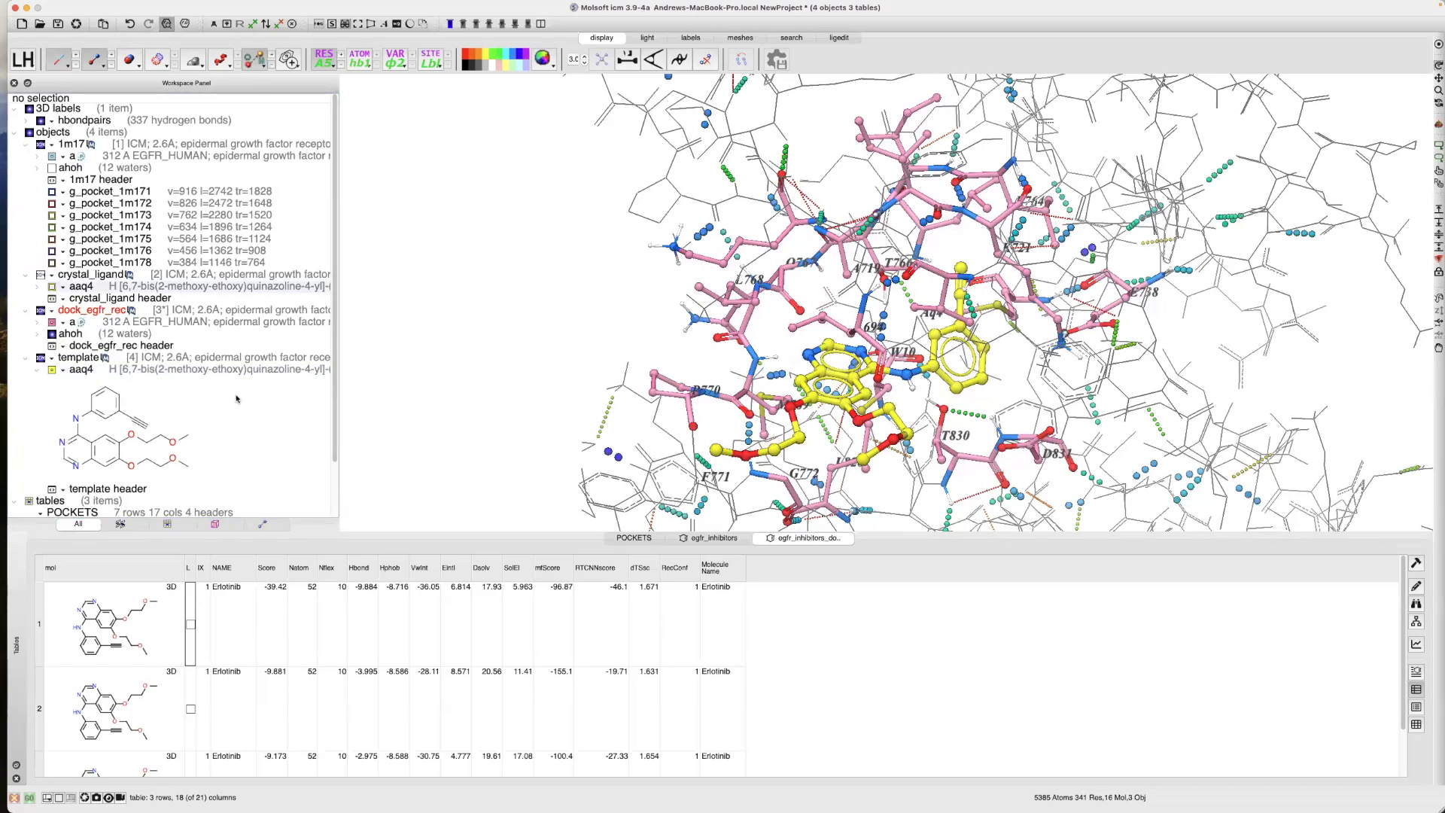
right_click(106, 372)
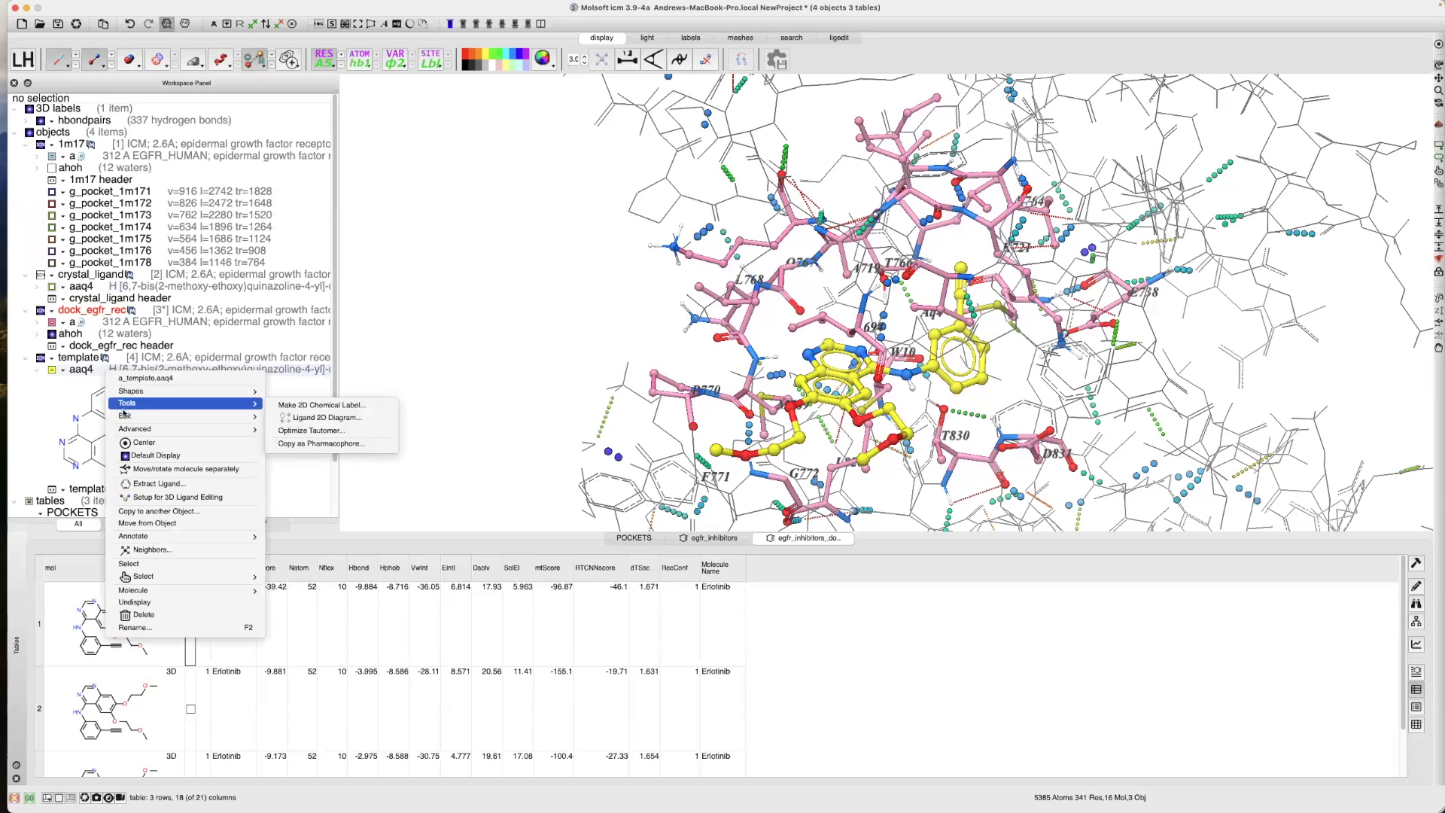
mouse_move(125, 416)
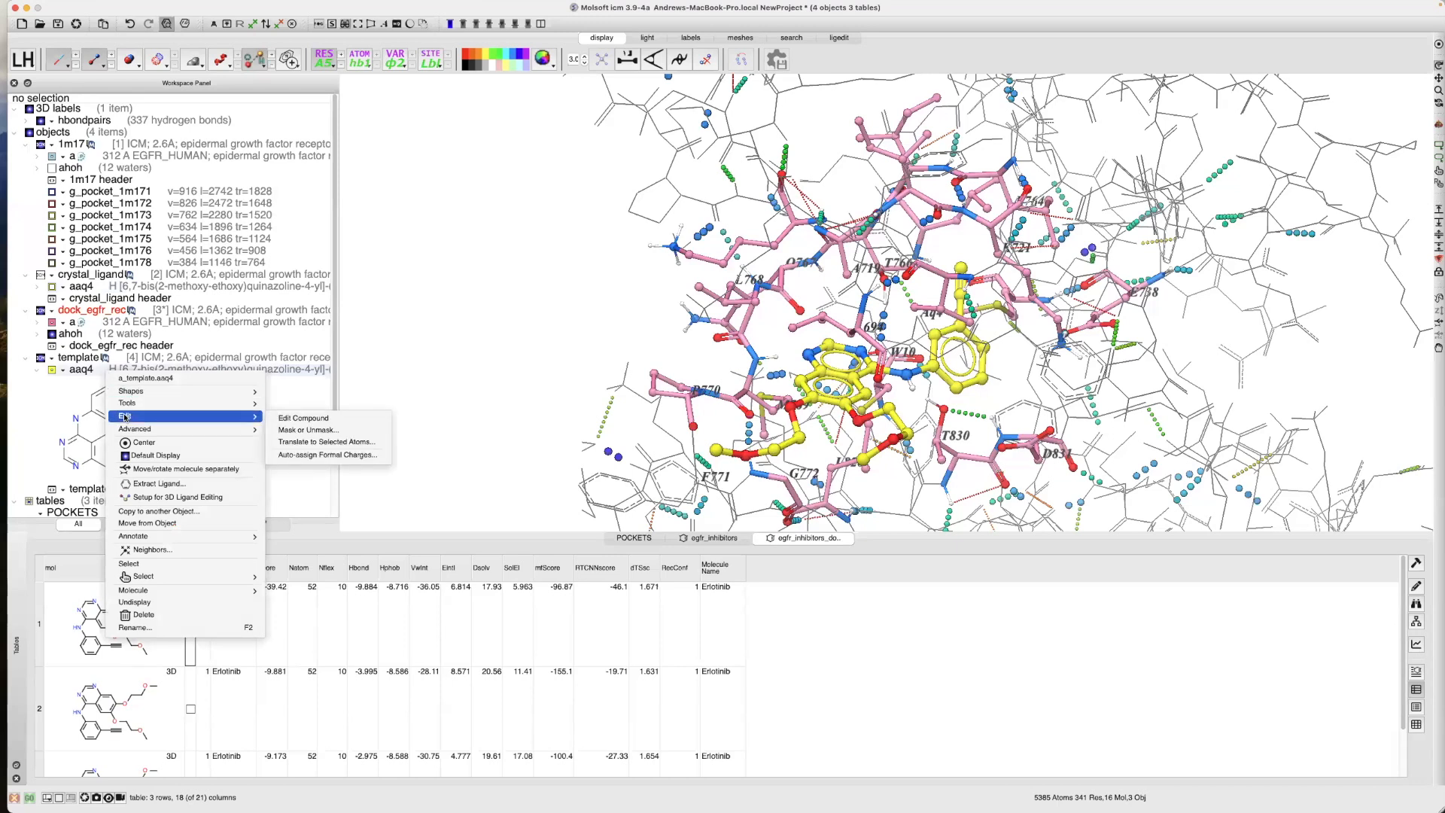
click(286, 420)
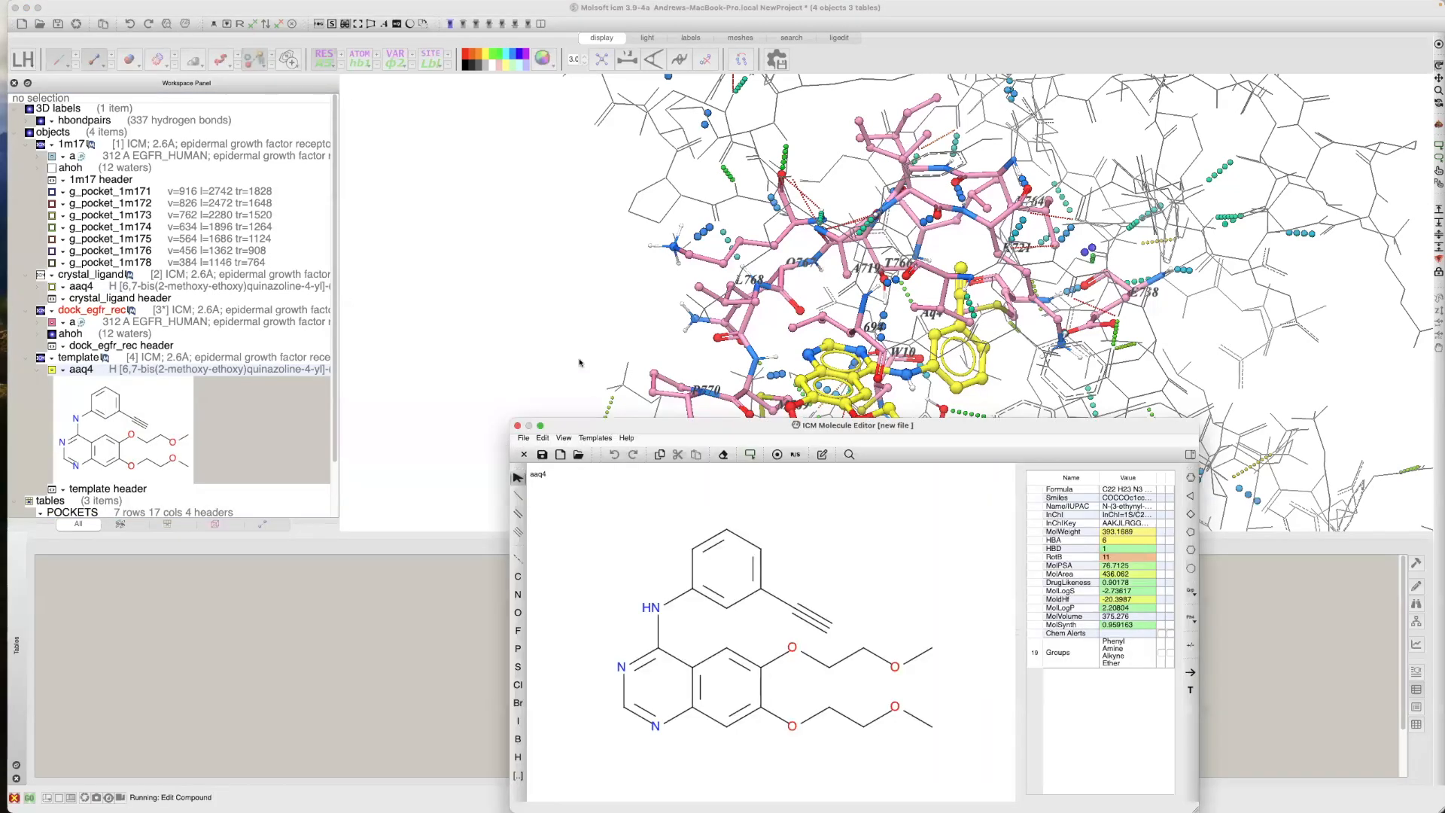
Delete the ethynylphenyl-amine group and both methoxyethoxy chains from the template compound, leaving the quinazoline core, and submit the changes
drag(594, 419, 488, 233)
drag(558, 348, 758, 441)
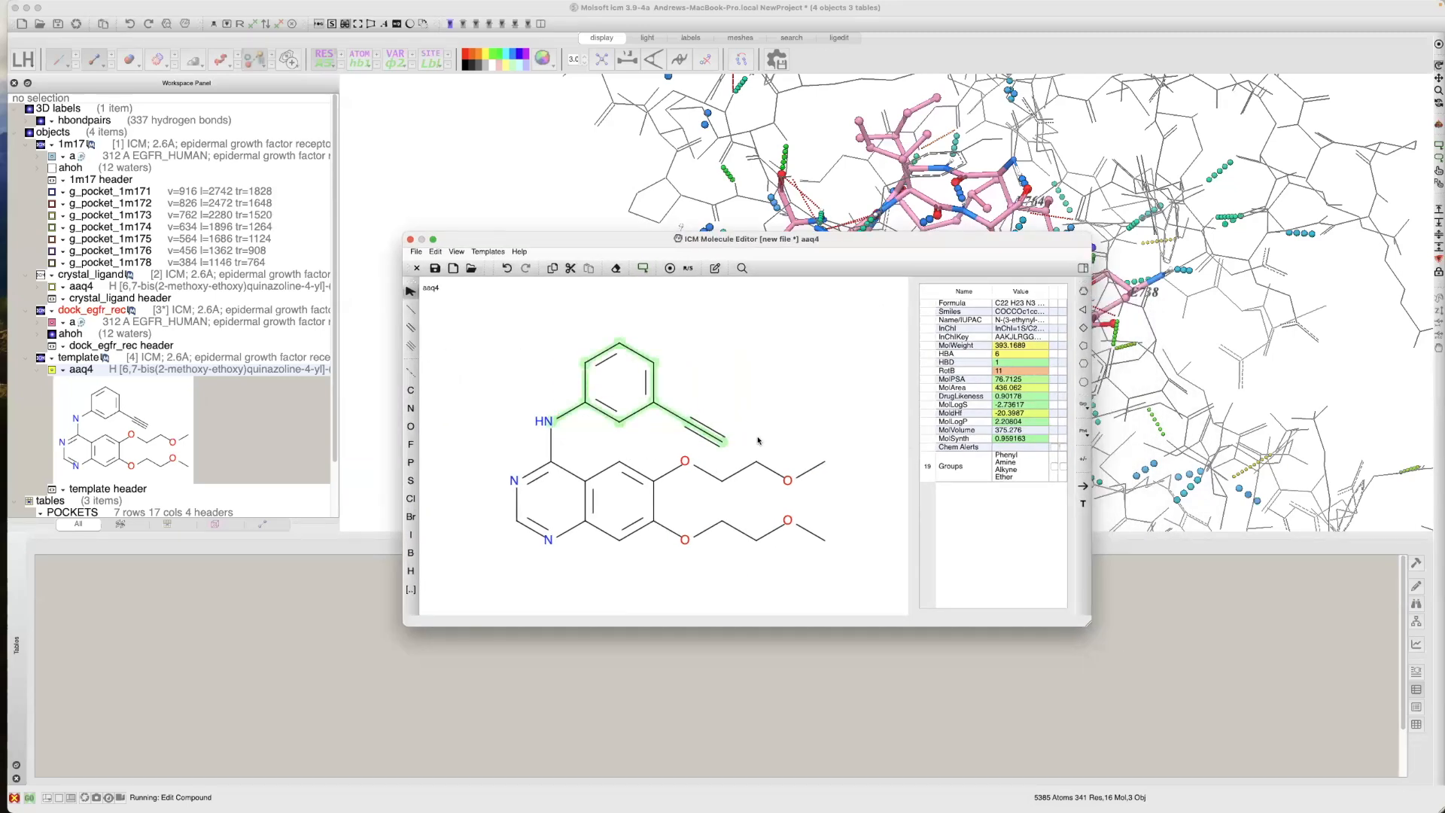
key(Delete)
drag(679, 435, 841, 549)
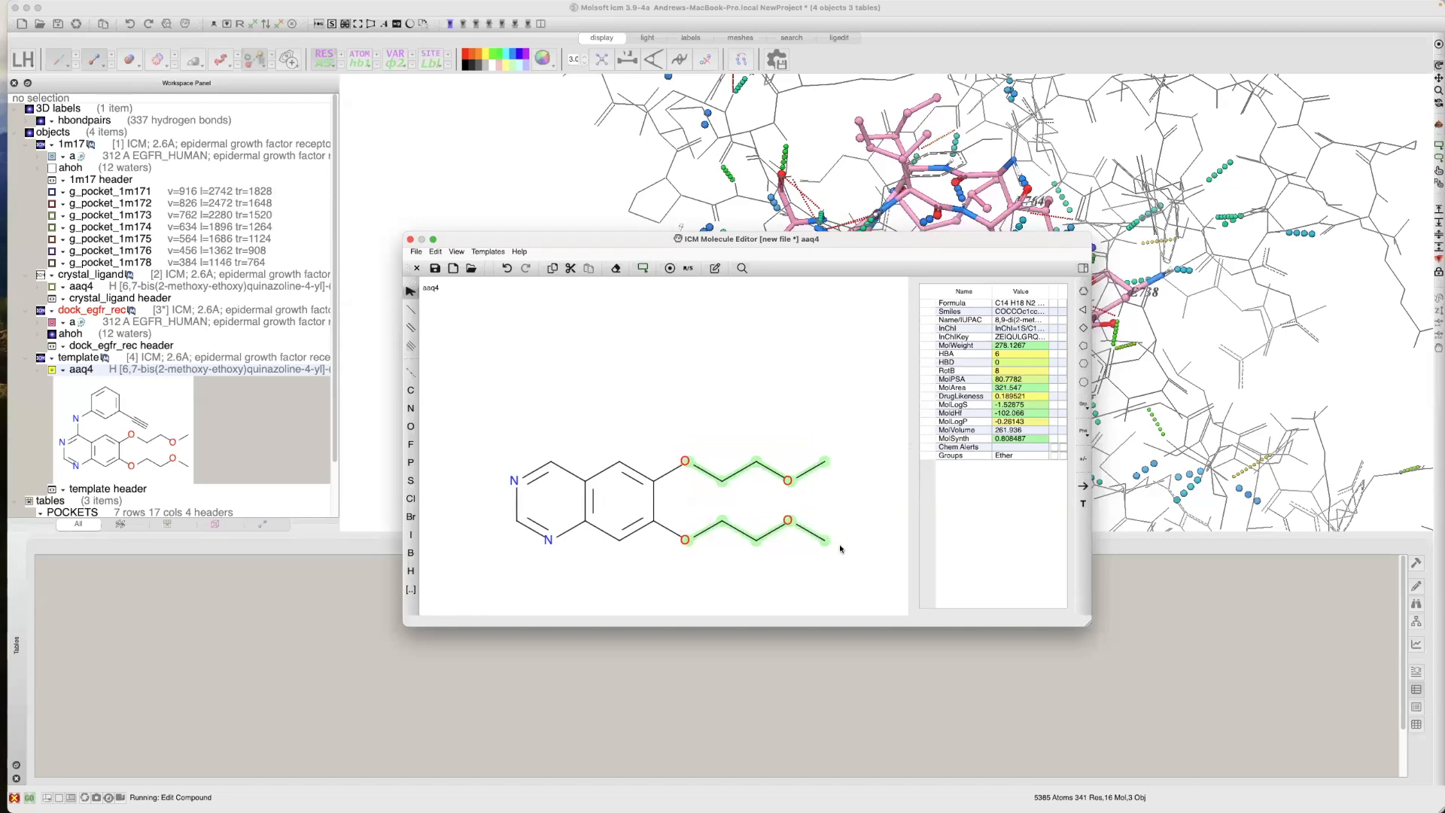
key(Delete)
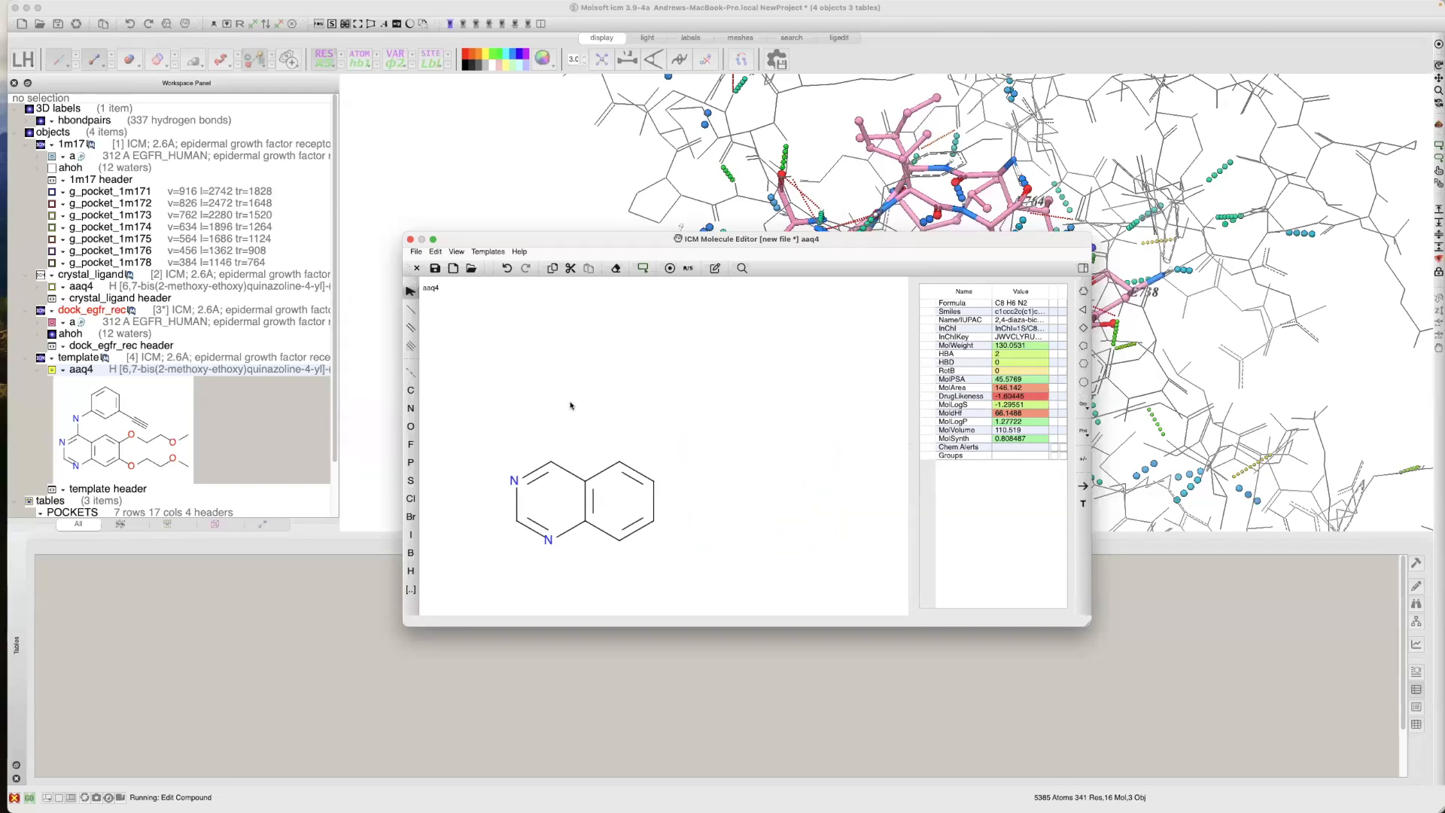
click(410, 239)
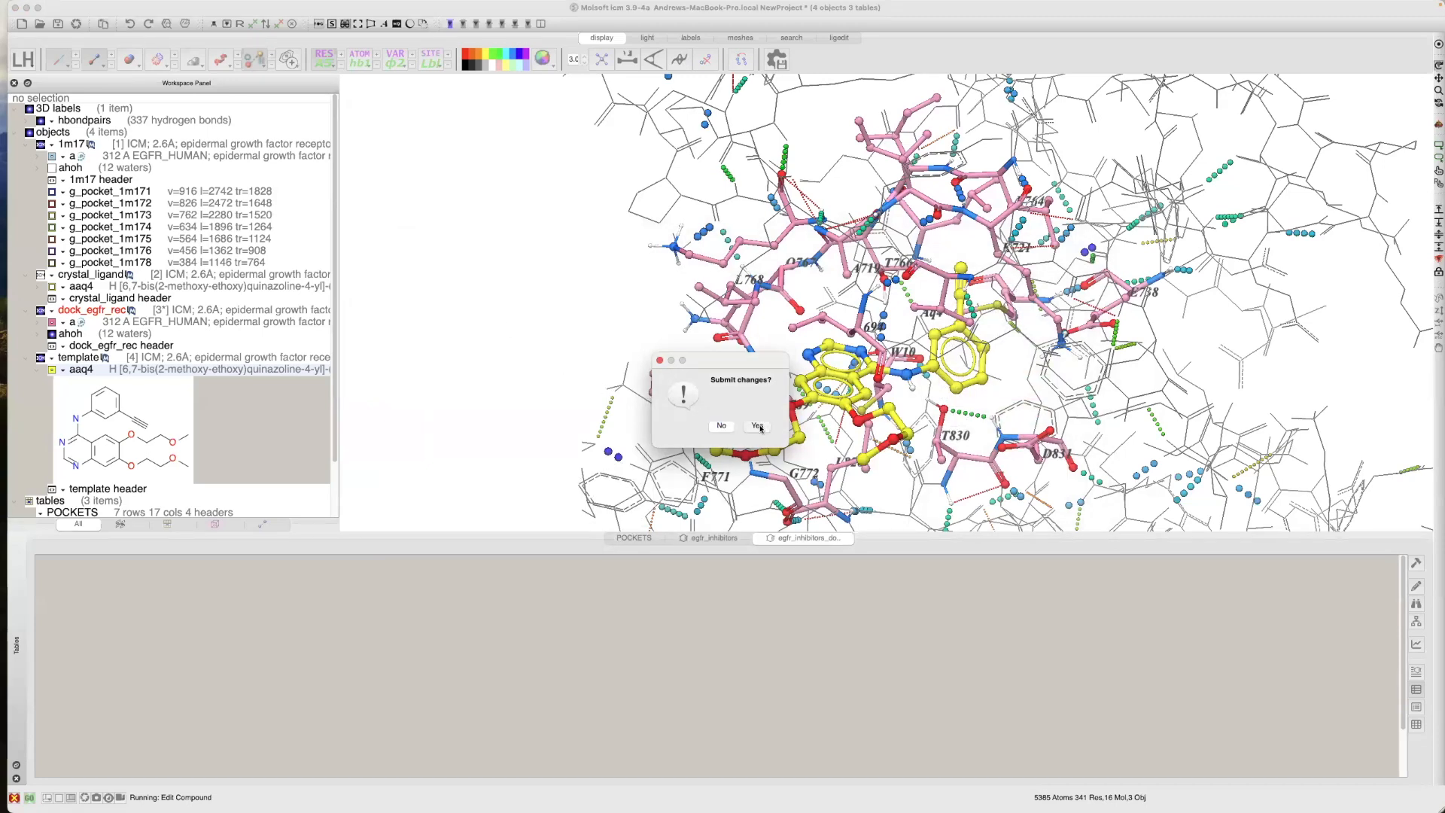
click(758, 426)
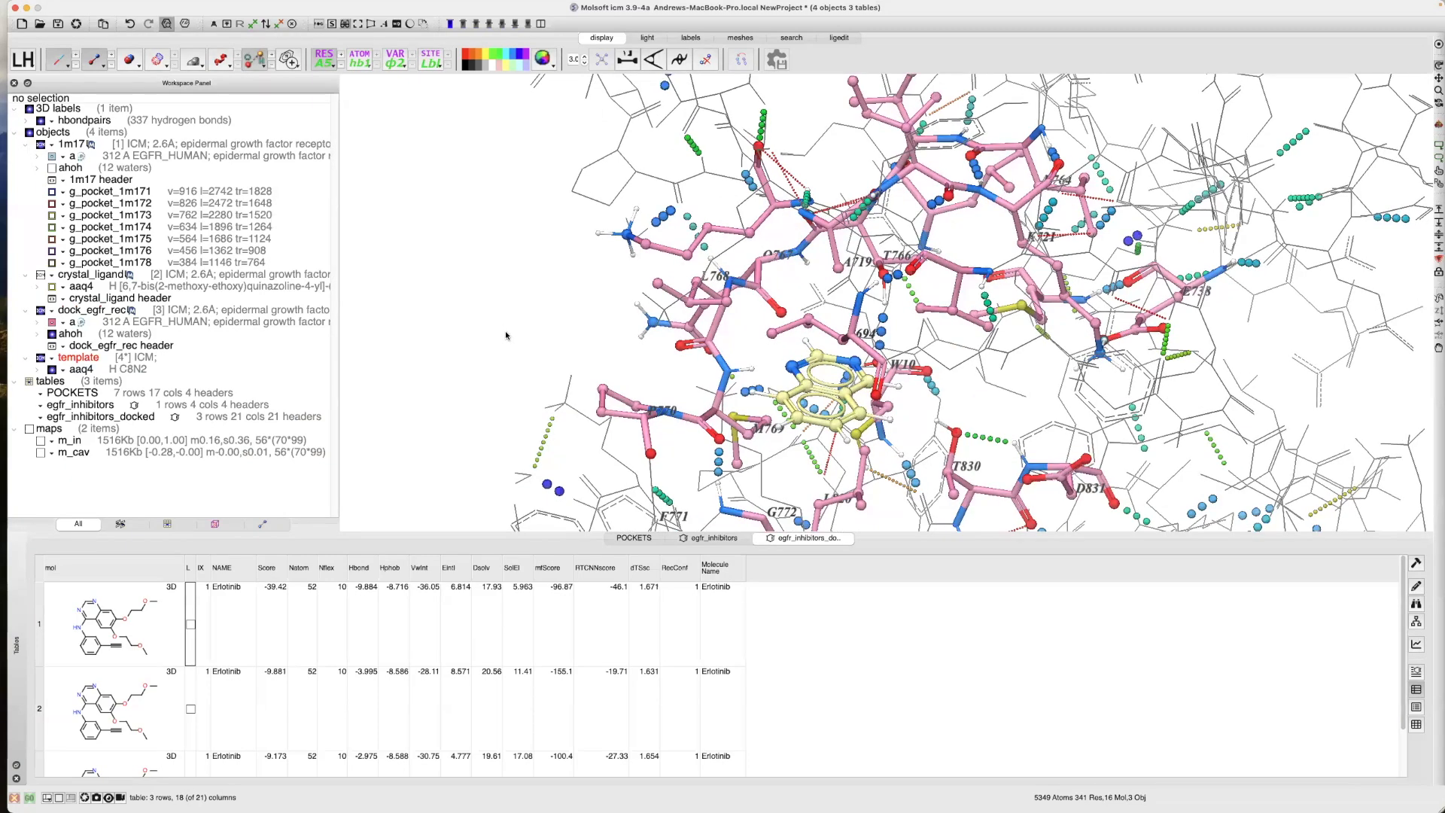
Hide the hydrogen bonds and center the 3D view on the template object
scroll(507, 363, down, 2)
drag(574, 350, 500, 299)
click(255, 61)
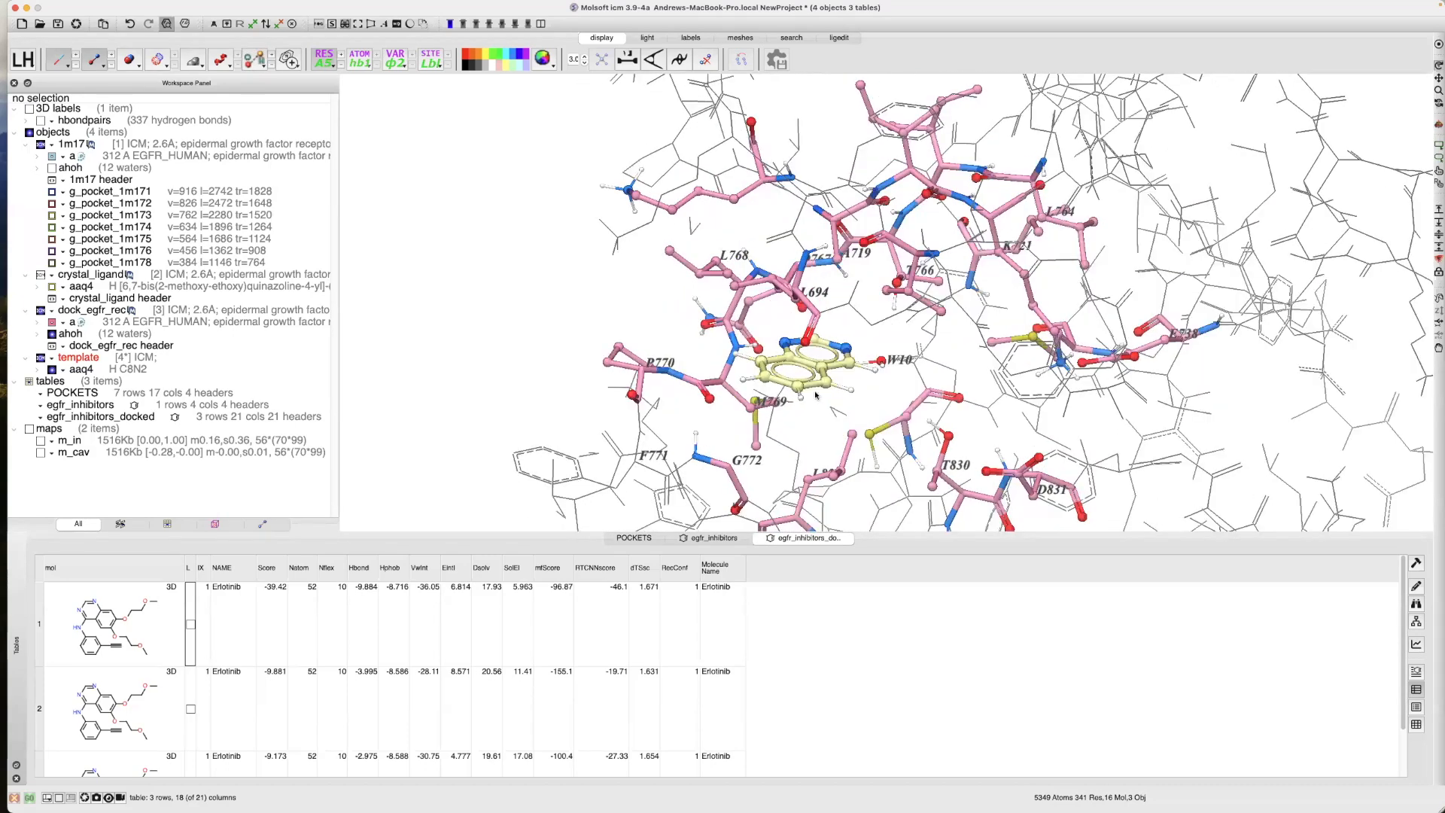
mouse_move(827, 422)
mouse_down()
mouse_move(814, 421)
mouse_move(831, 420)
mouse_up()
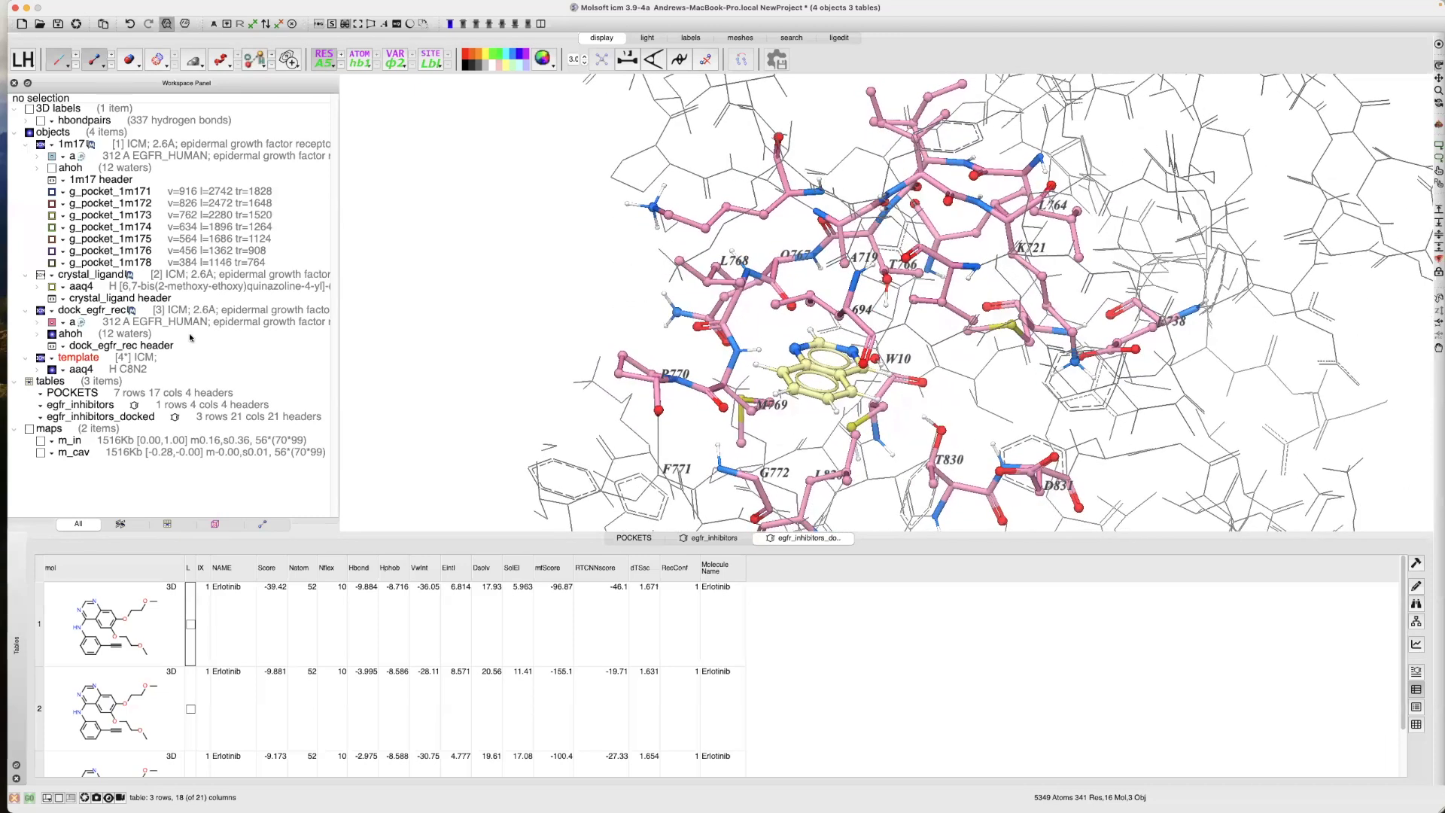
click(138, 358)
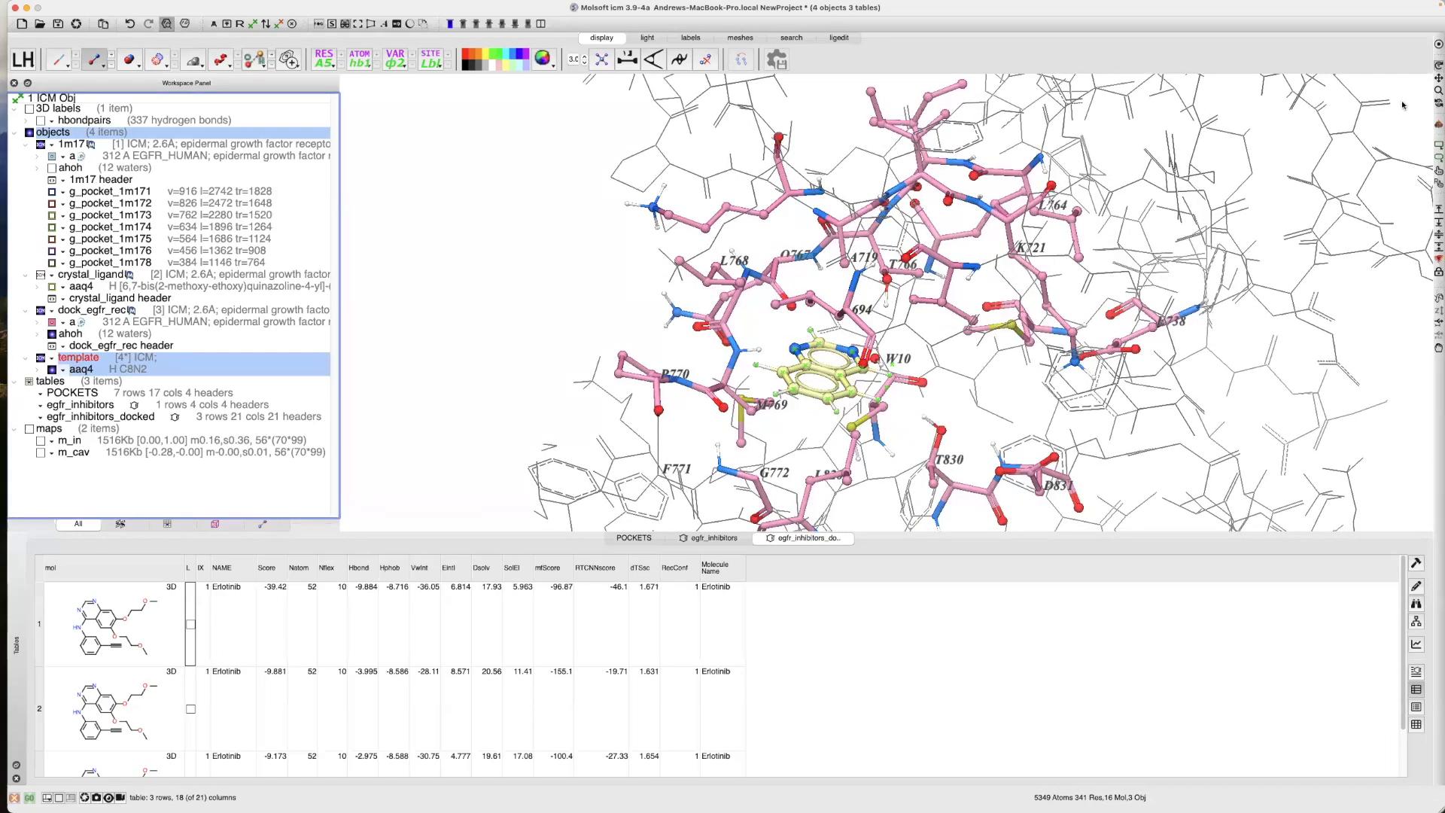
click(1439, 45)
right_drag(565, 241, 575, 254)
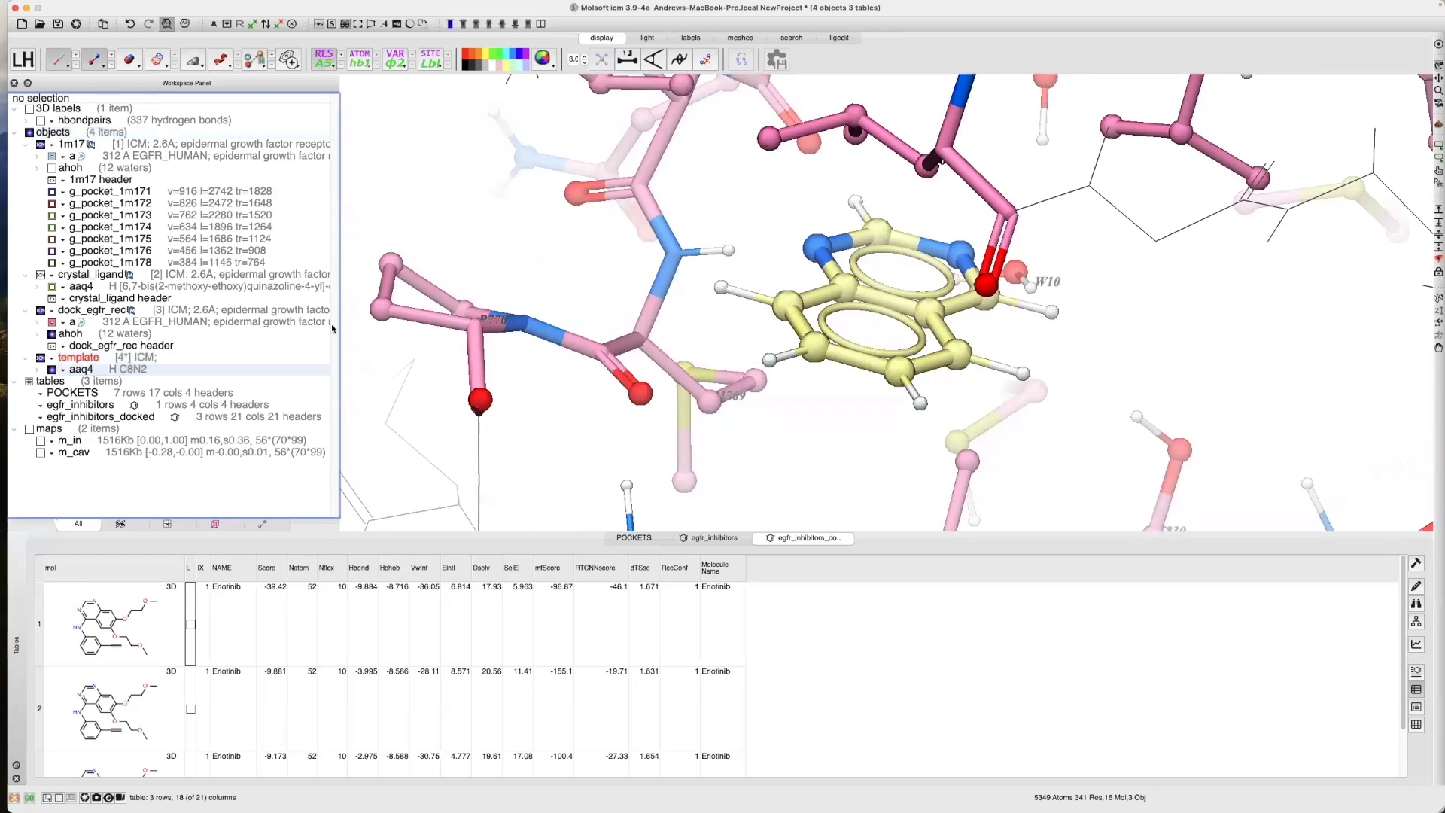
Highlight the template's aaq4 molecule, clear the selection and examine the ring scaffold's placement among the pocket residues
click(202, 368)
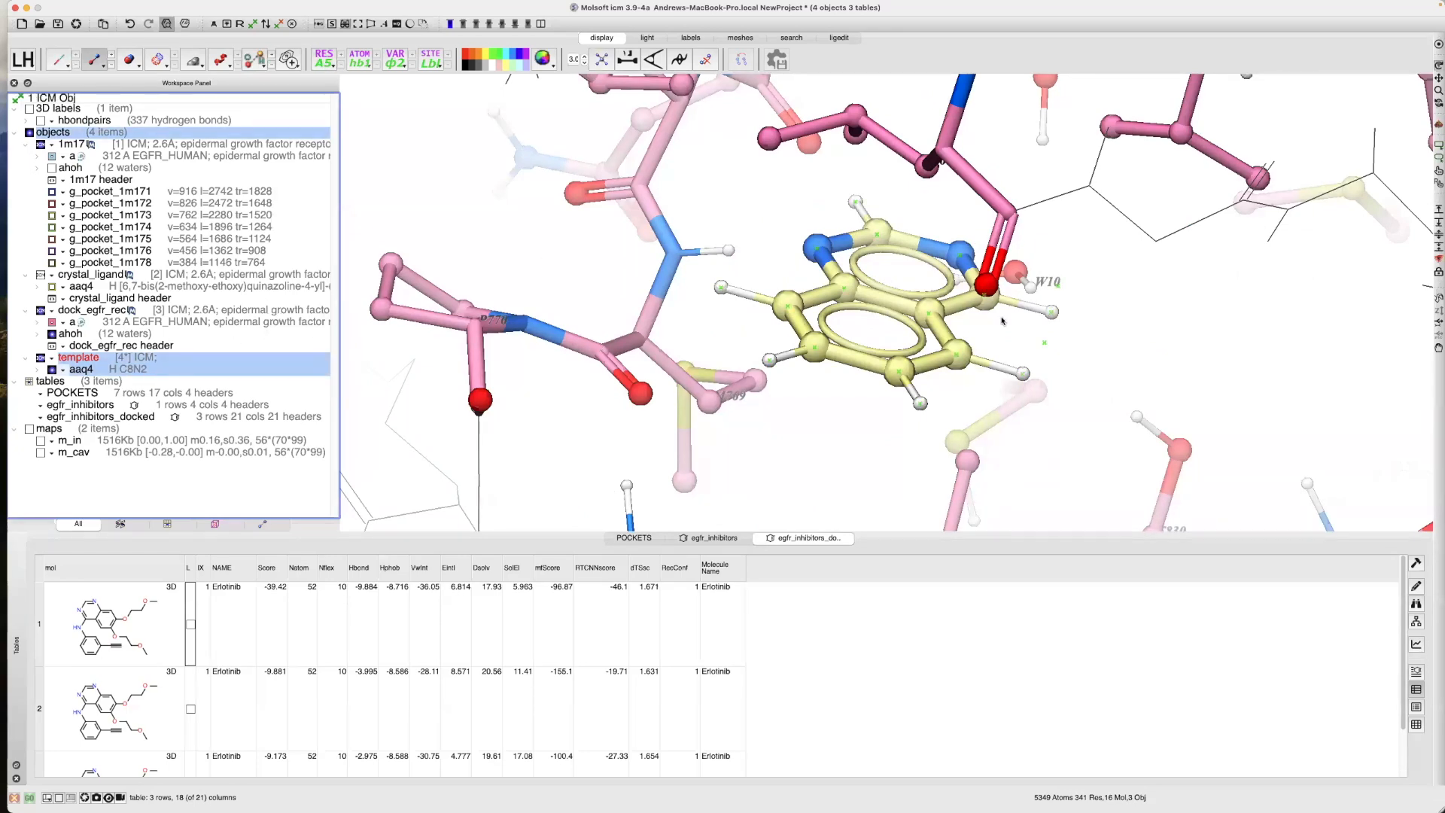
mouse_move(841, 400)
mouse_down()
mouse_move(804, 402)
mouse_move(825, 398)
mouse_up()
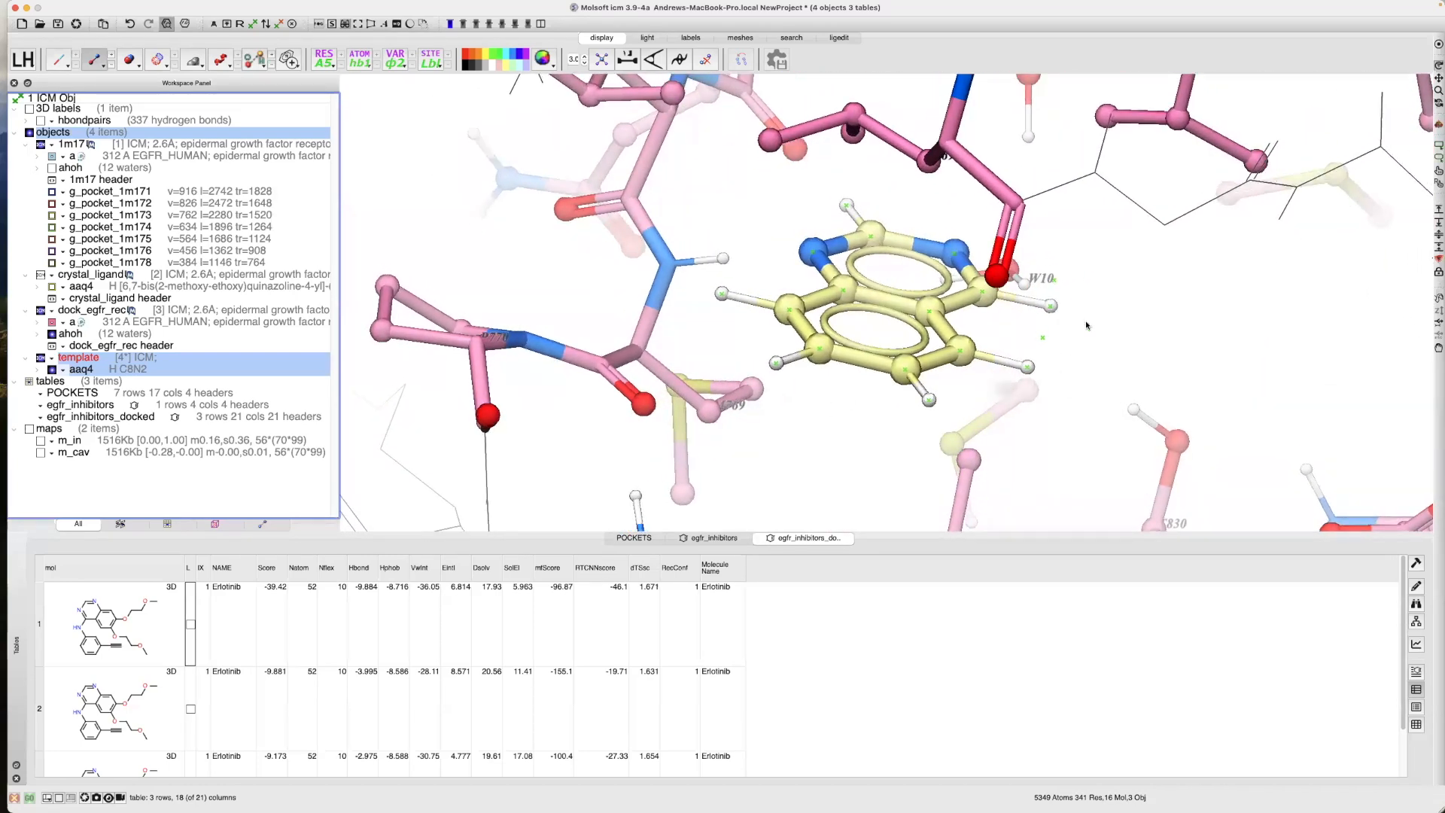
key(Escape)
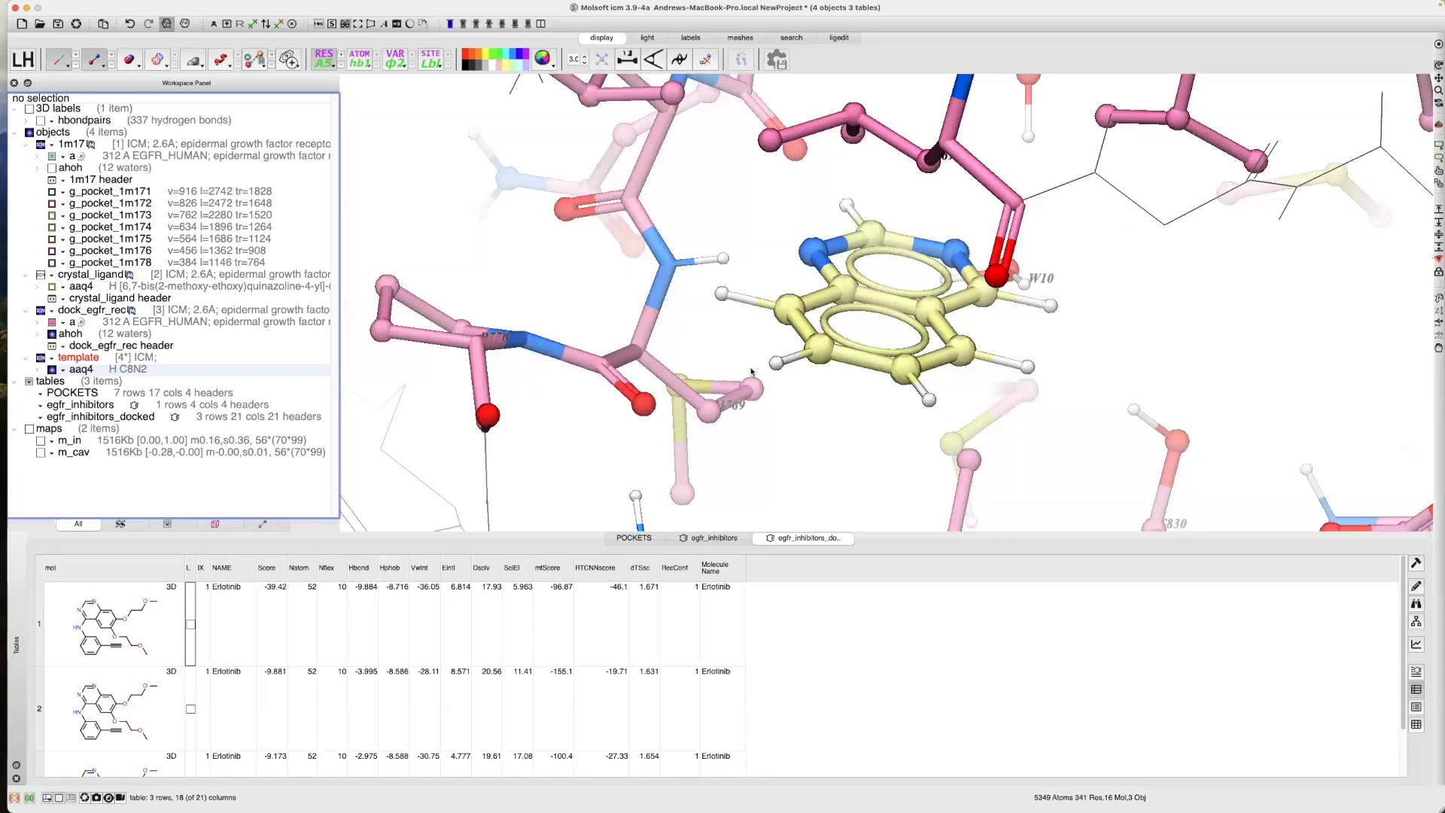
mouse_move(821, 393)
mouse_down()
mouse_move(801, 399)
mouse_move(831, 393)
mouse_up()
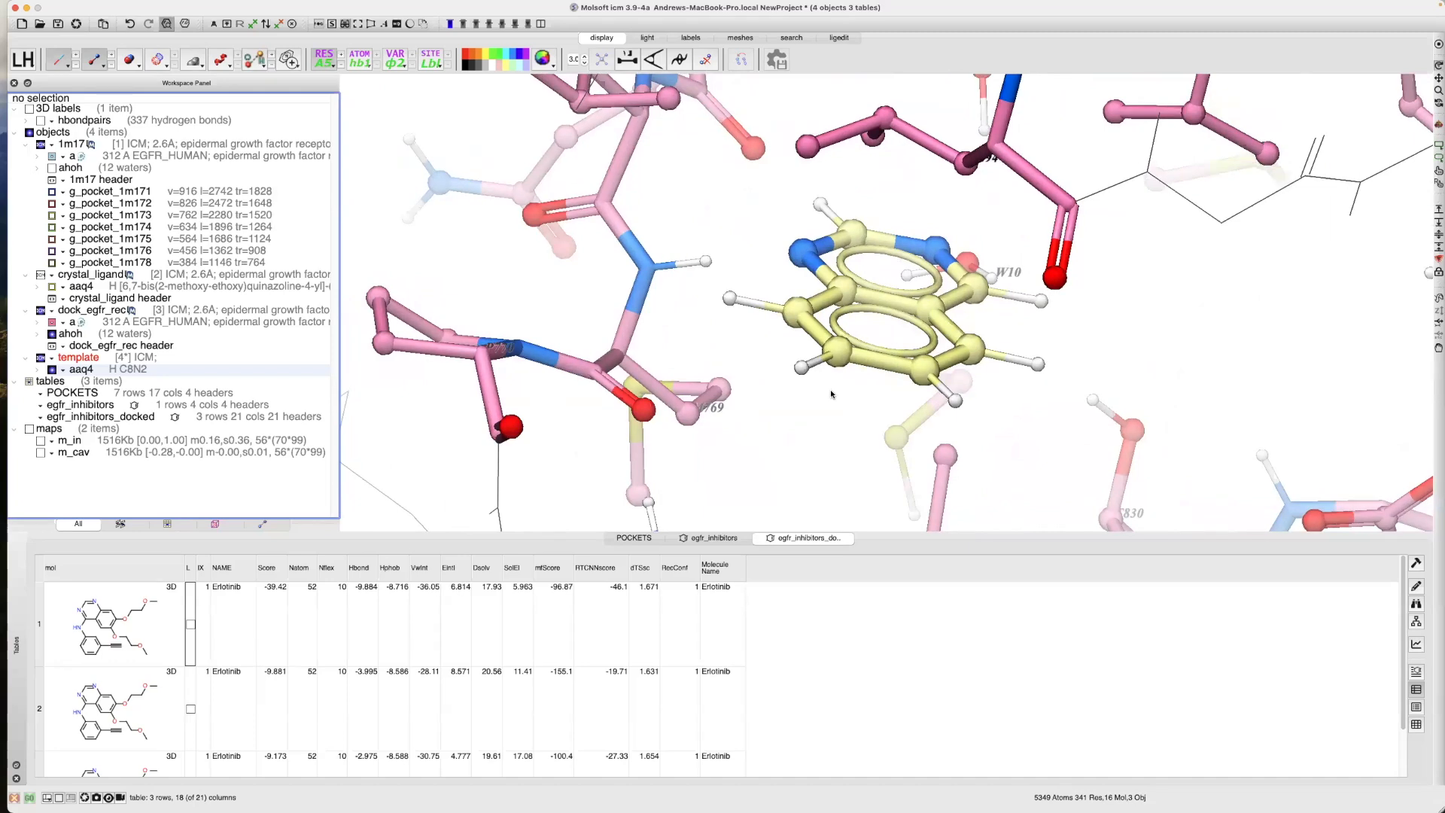
scroll(820, 397, down, 4)
mouse_move(852, 398)
mouse_down()
mouse_move(824, 392)
mouse_move(858, 391)
mouse_move(823, 407)
mouse_move(852, 403)
mouse_move(843, 391)
mouse_up()
drag(781, 290, 710, 256)
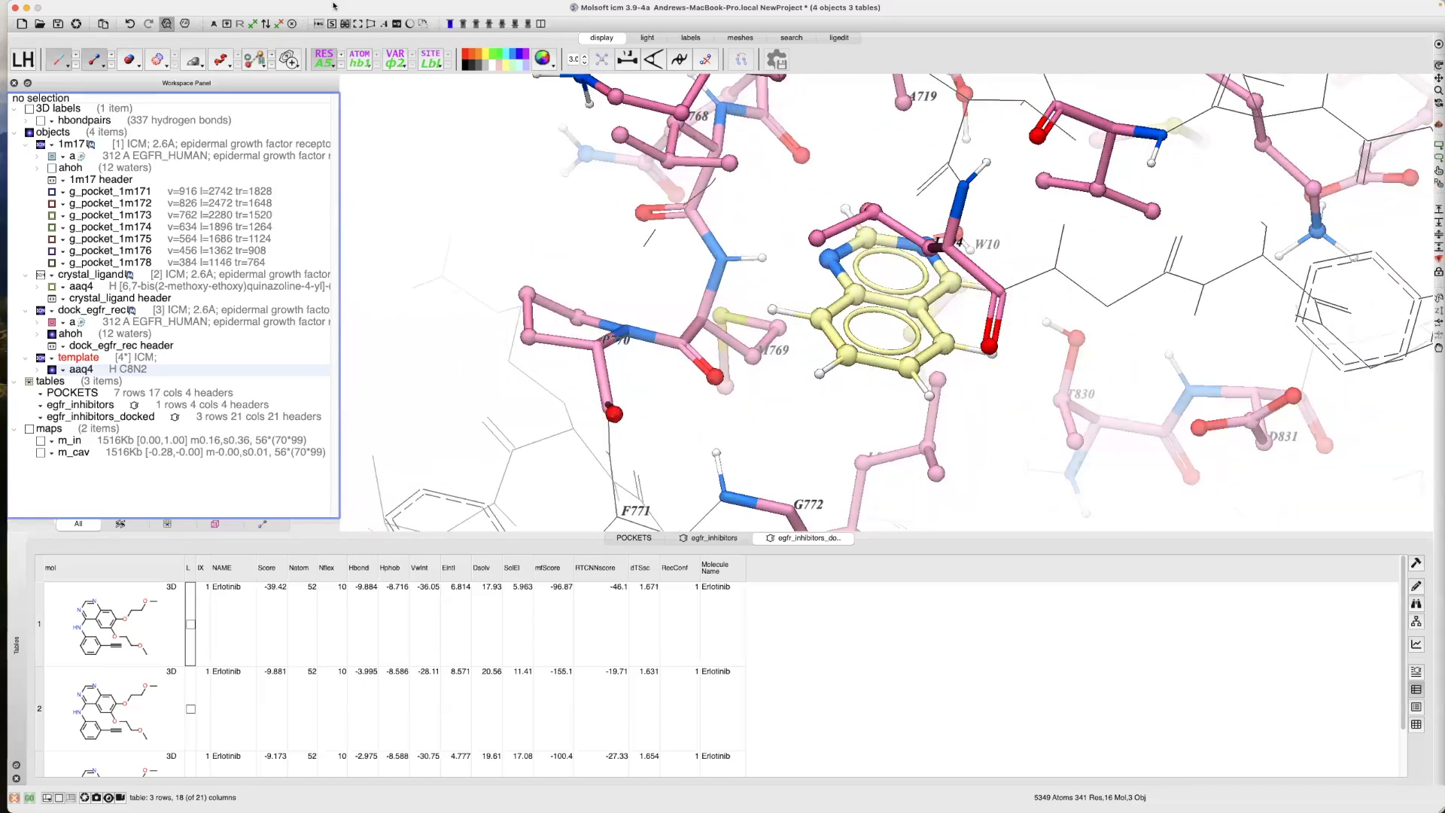
Set up template-constrained docking for the dock_egfr project with a_template. as the object and APF as the match method
click(360, 7)
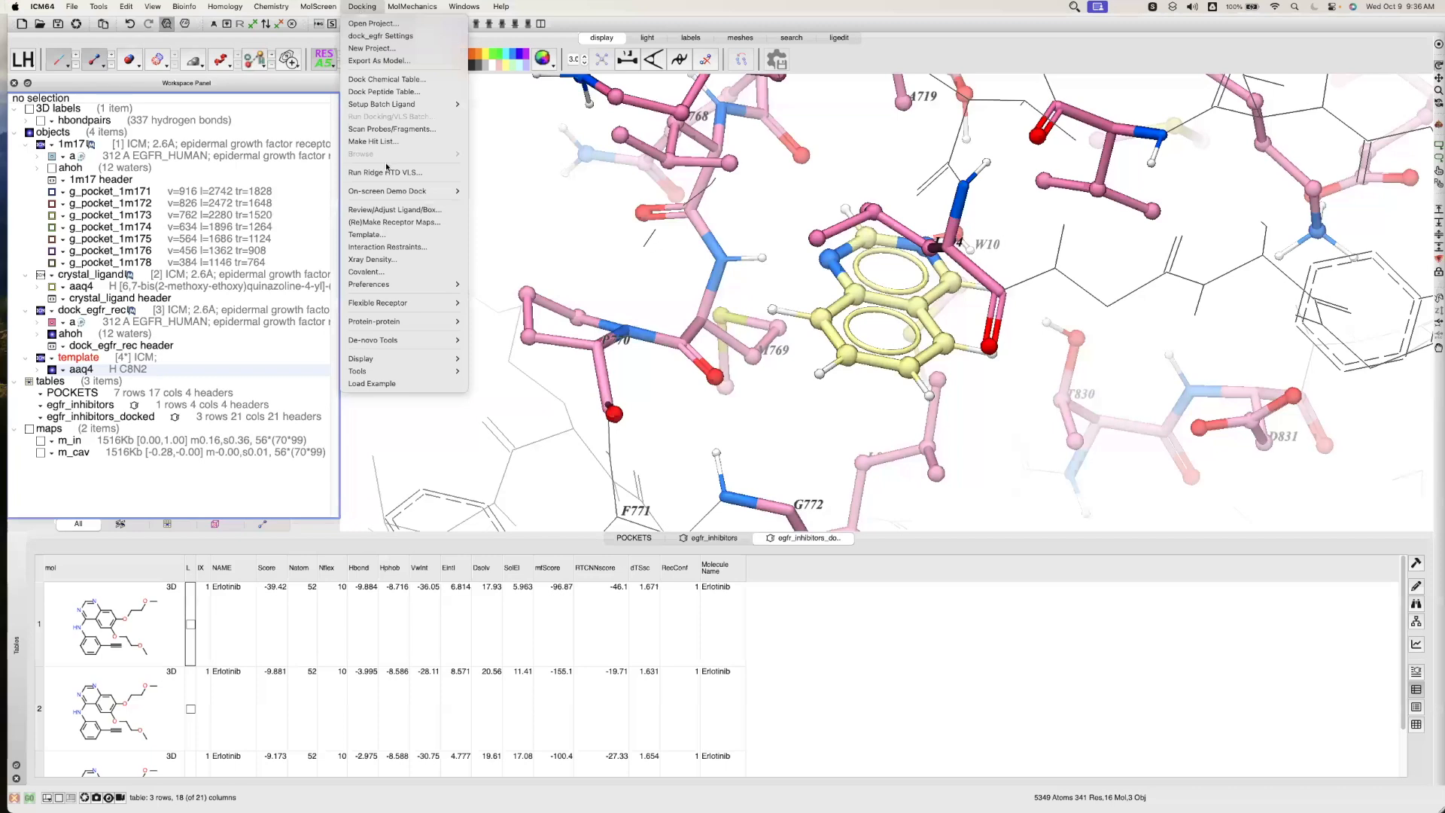
click(388, 235)
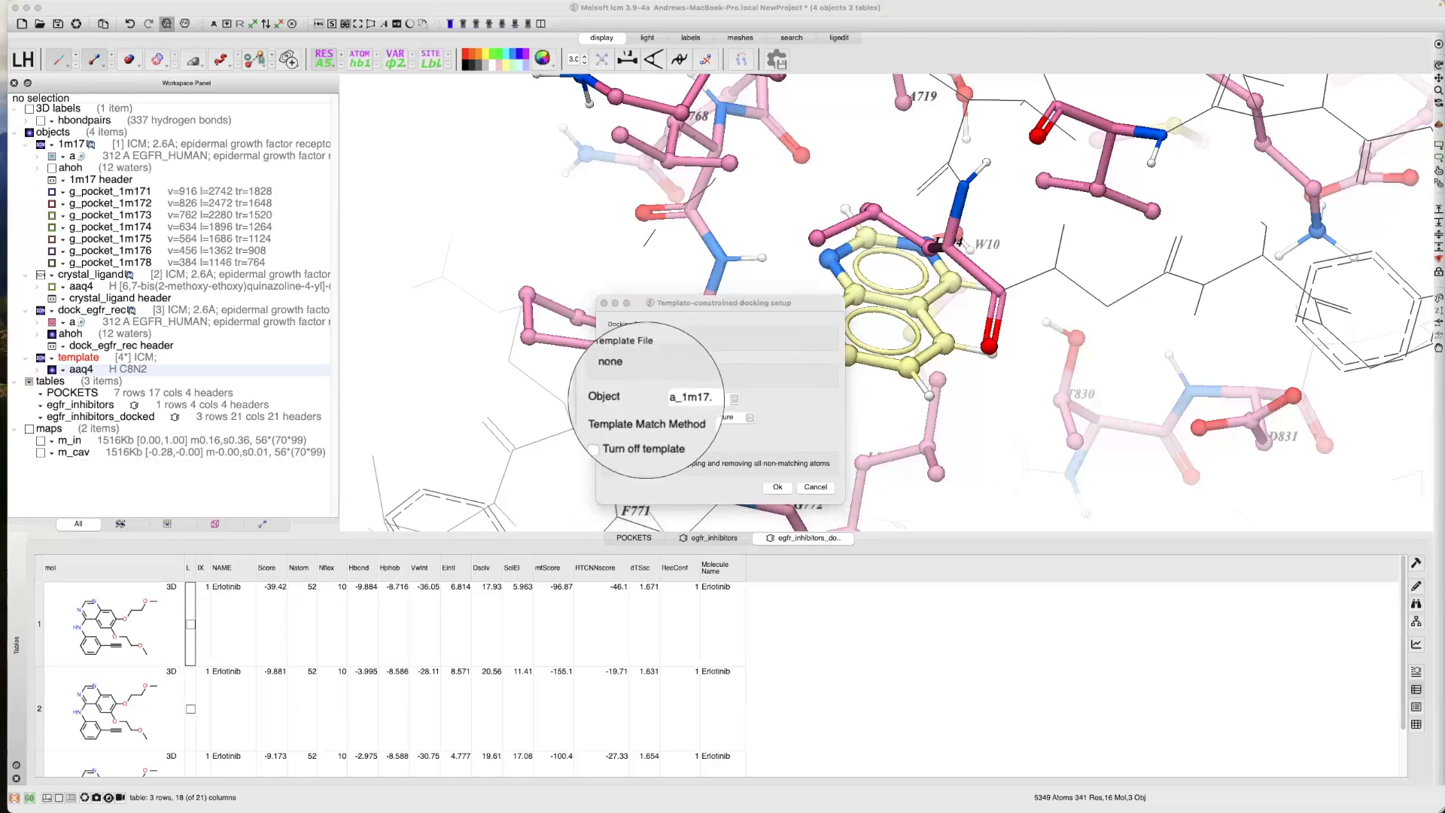
click(734, 399)
click(689, 447)
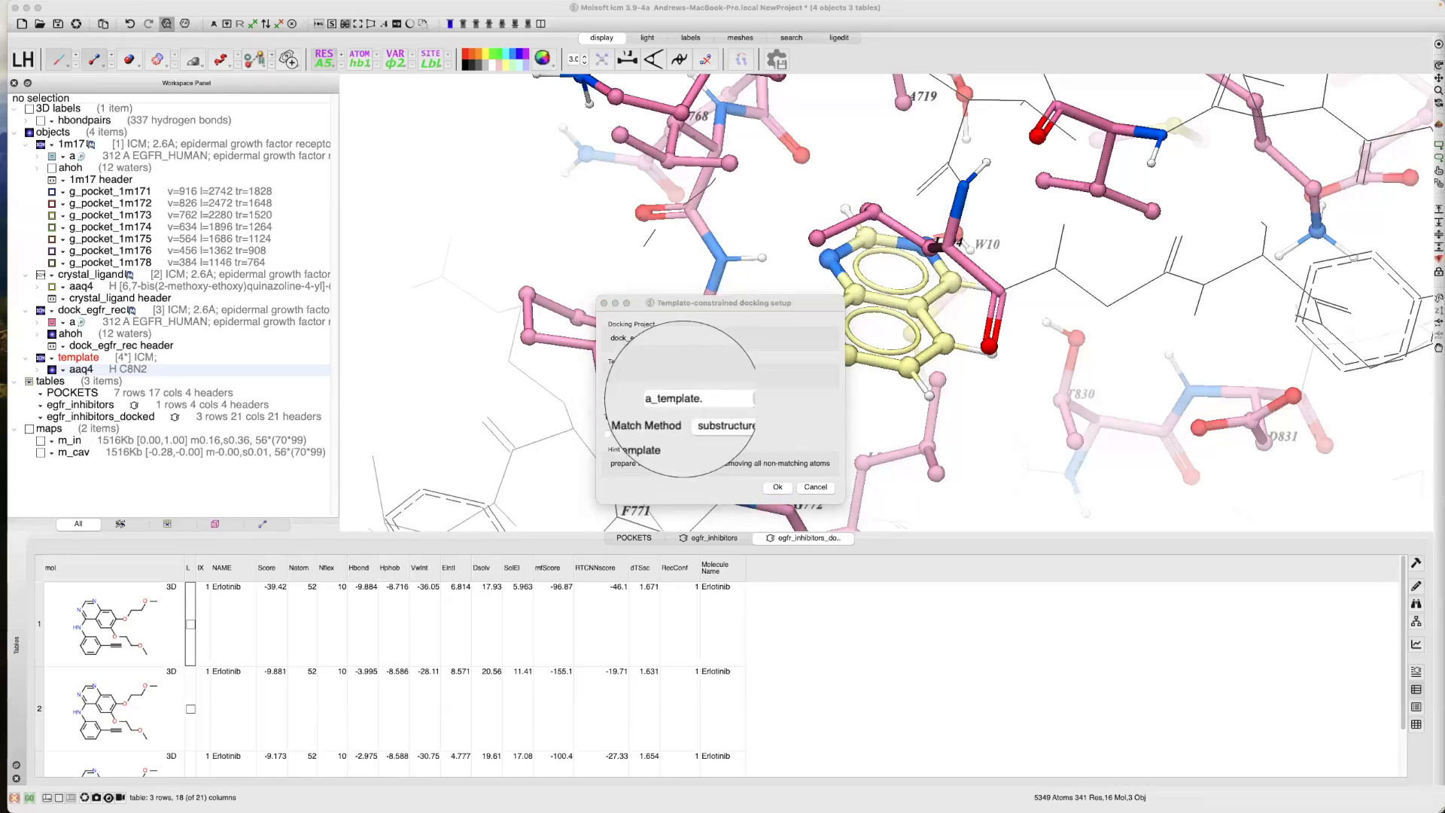
click(715, 420)
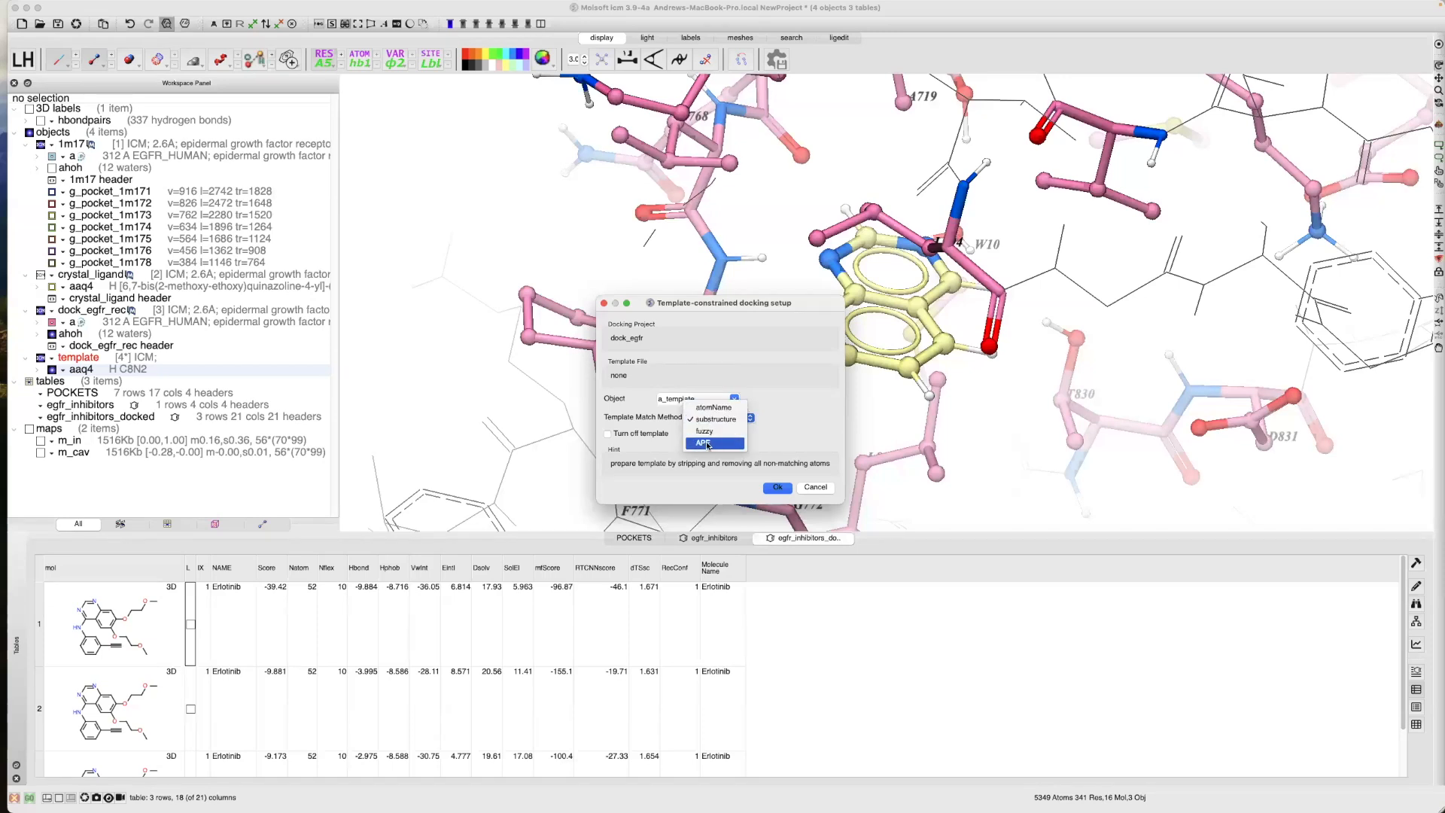
click(710, 444)
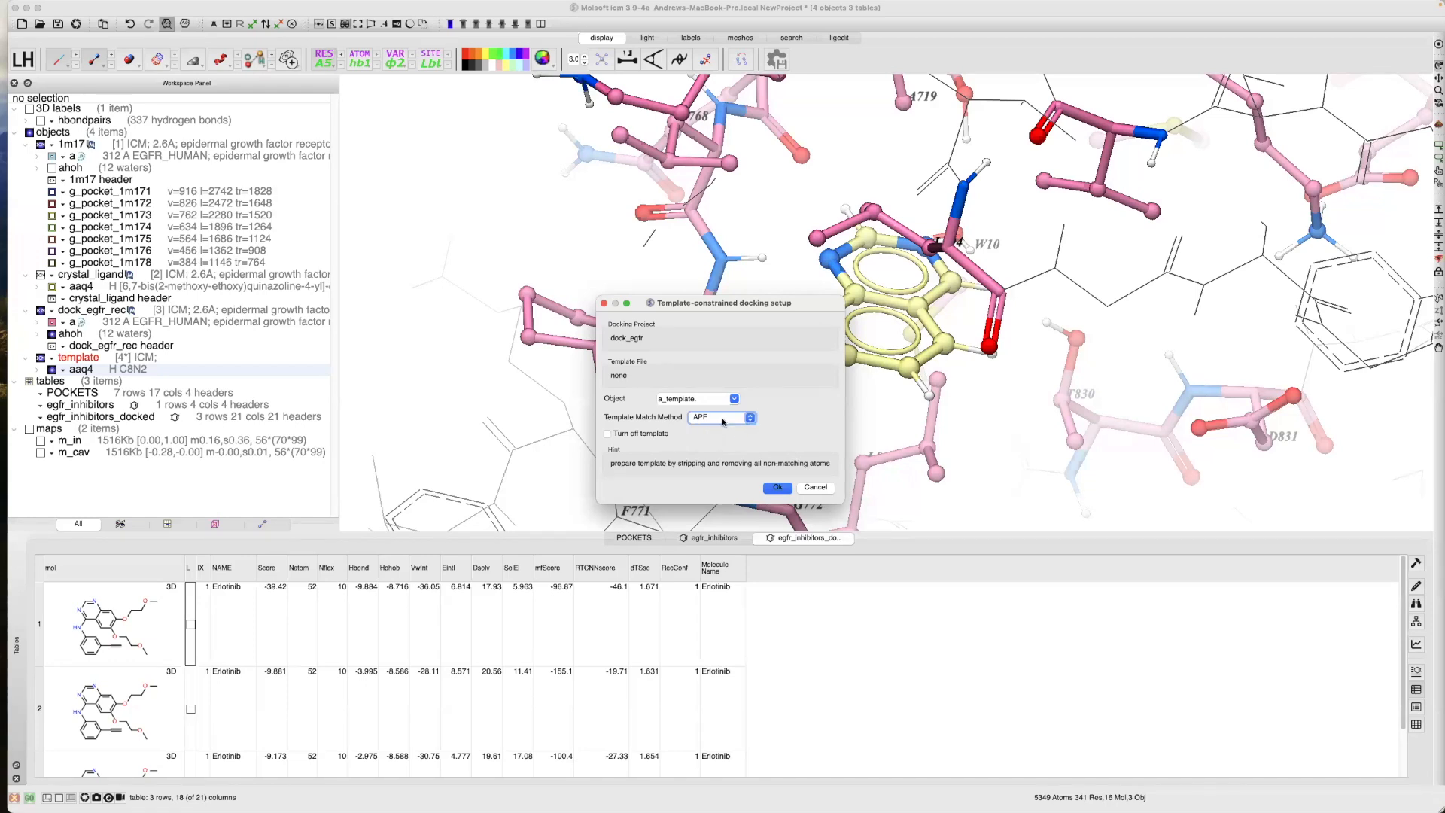
click(777, 489)
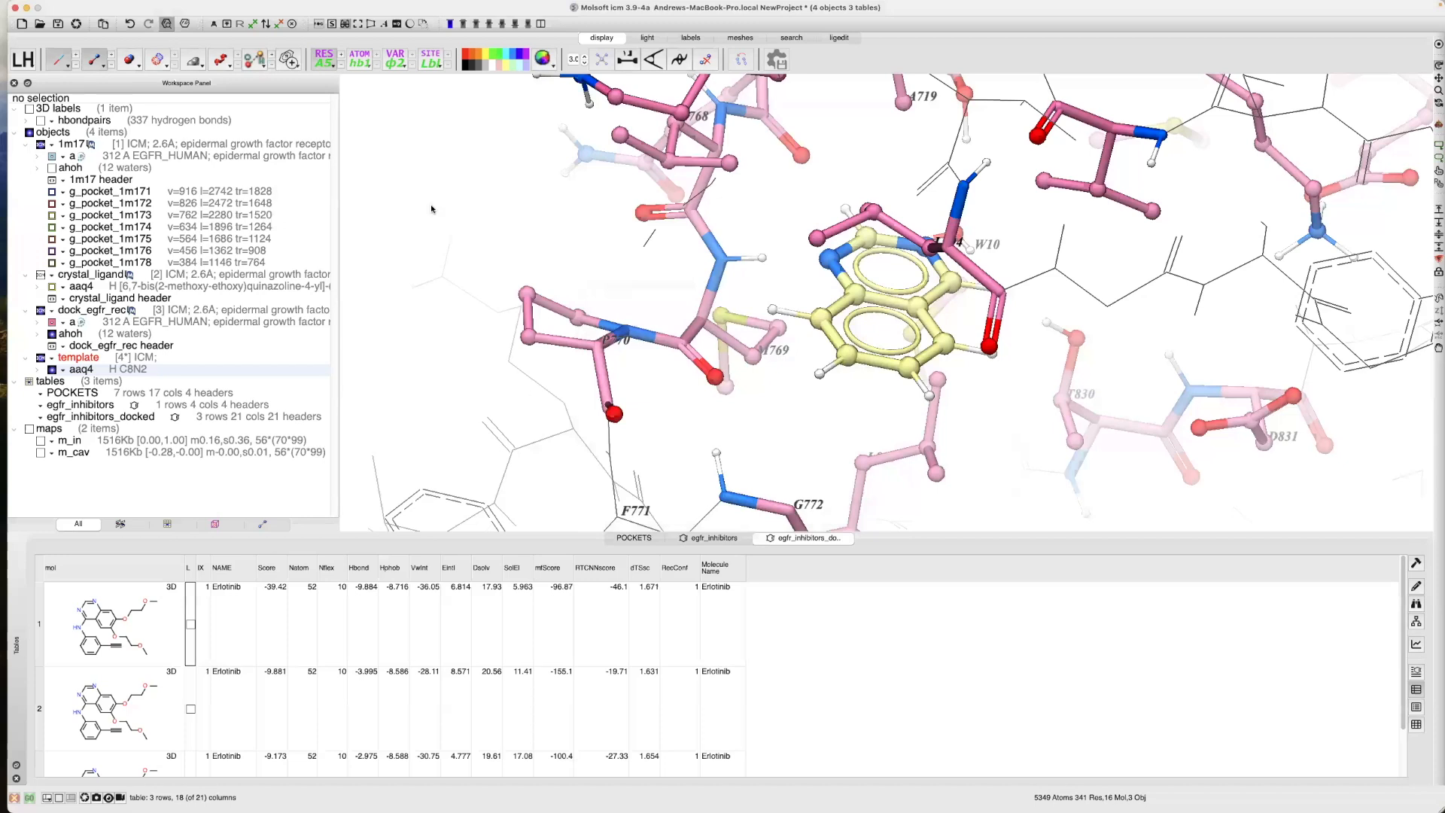
Open the egfr_inhibitors table and clear the whole Erlotinib structure from the molecule editor
click(700, 539)
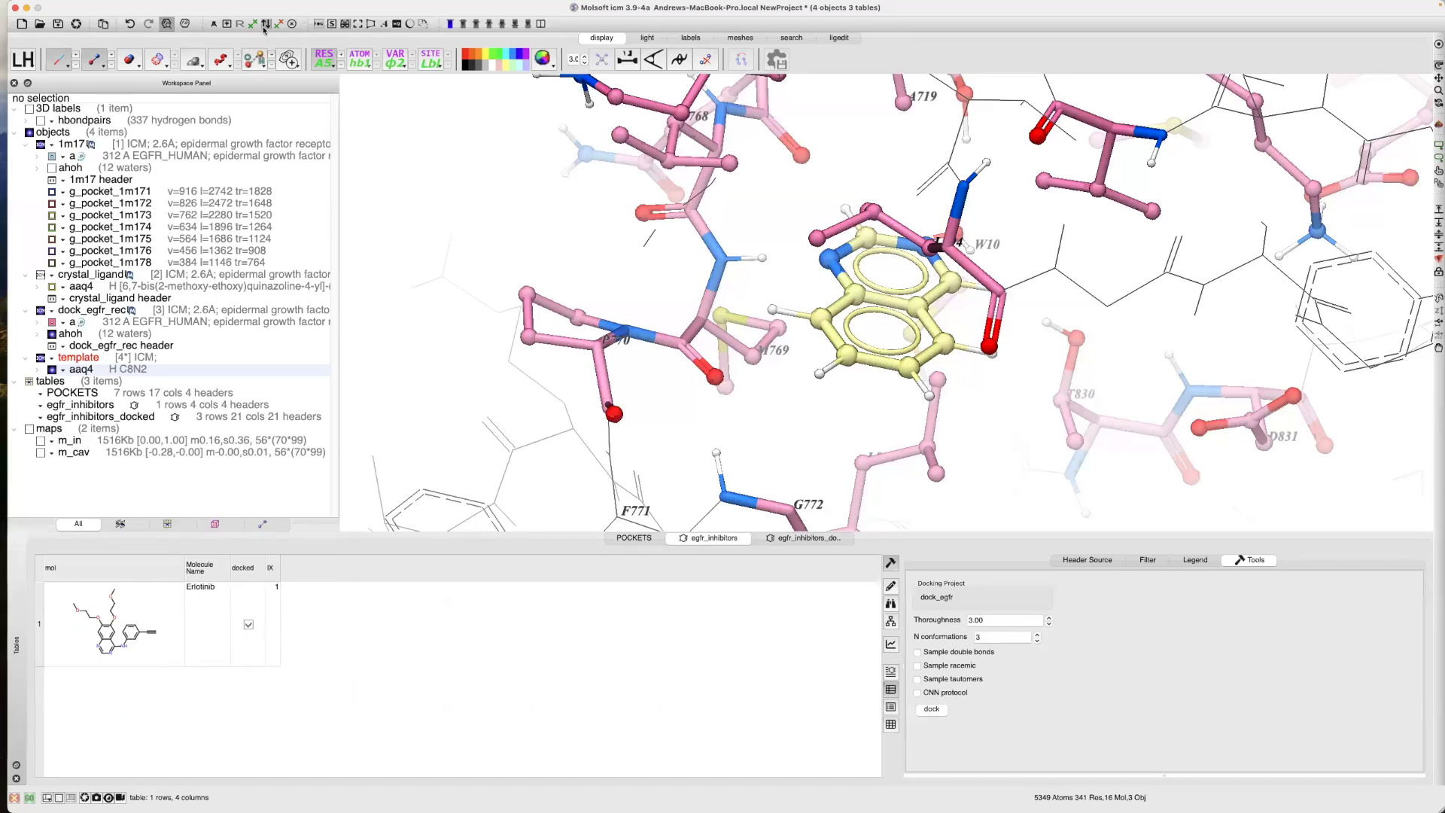
click(185, 24)
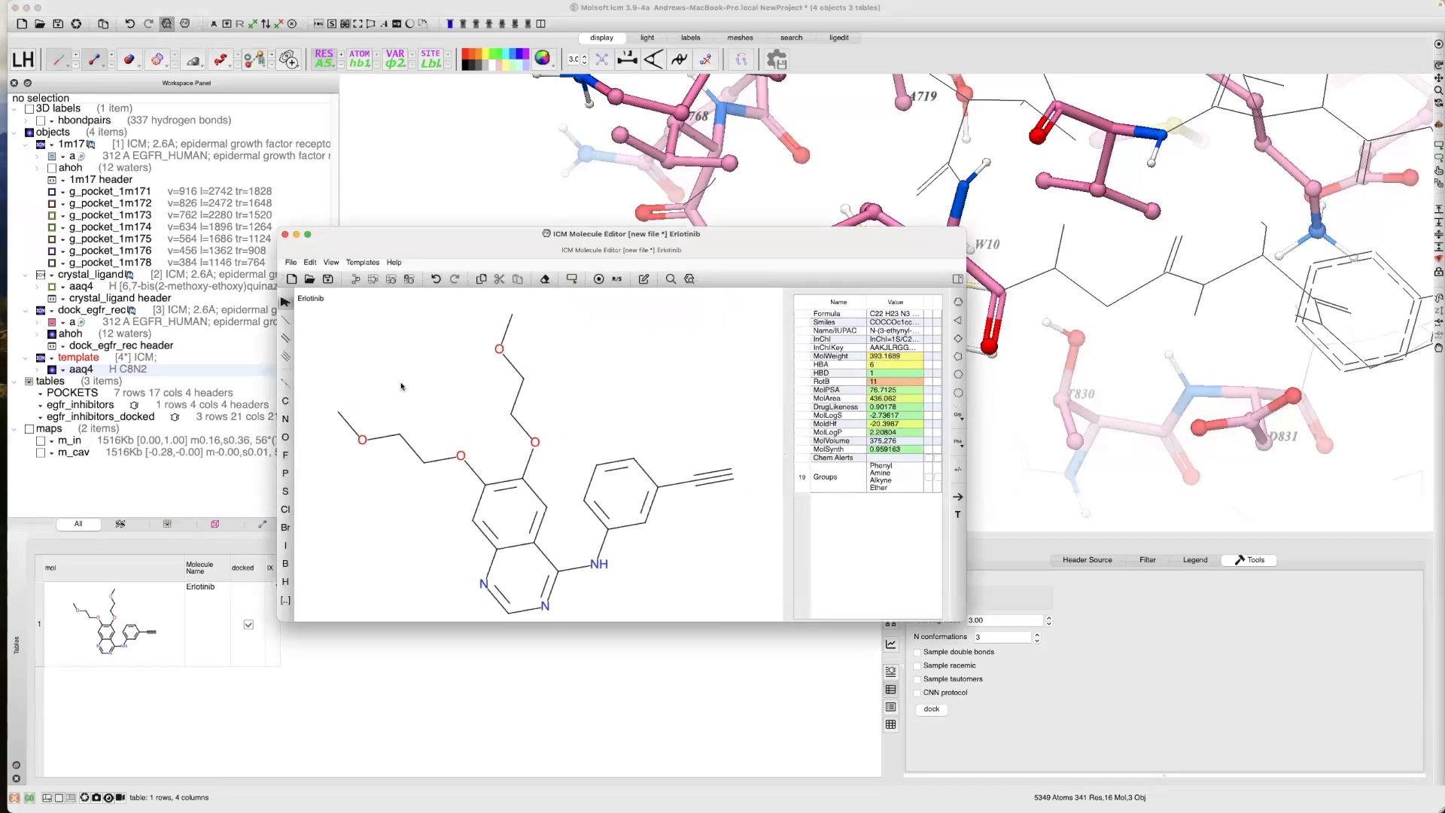
drag(409, 373, 678, 555)
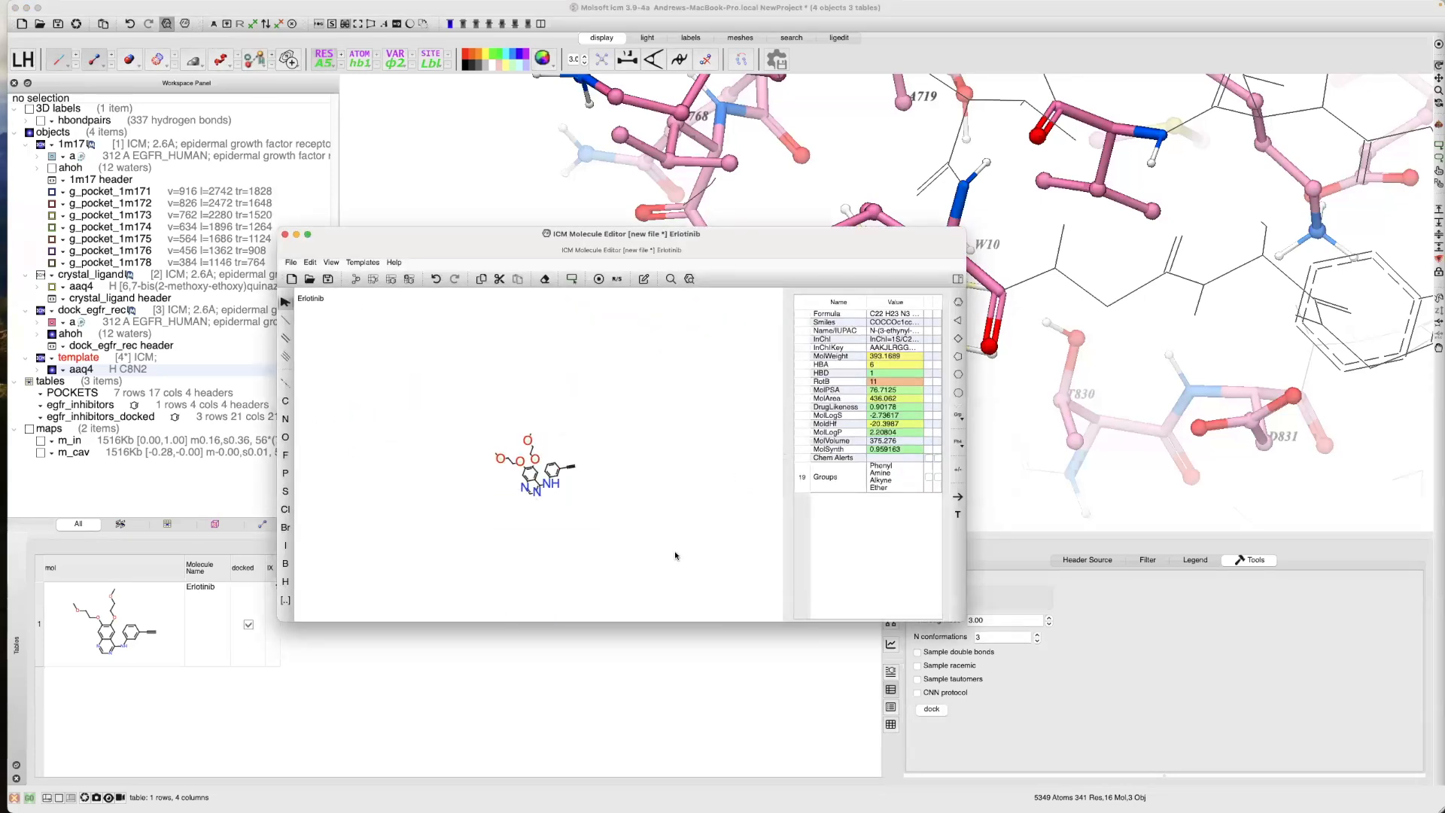
key(Delete)
Search for "gefit" in the molecule editor and load the Gefitinib structure
click(671, 280)
text(erlot)
key(BackSpace)
key(BackSpace)
key(BackSpace)
key(BackSpace)
key(BackSpace)
text(gefi)
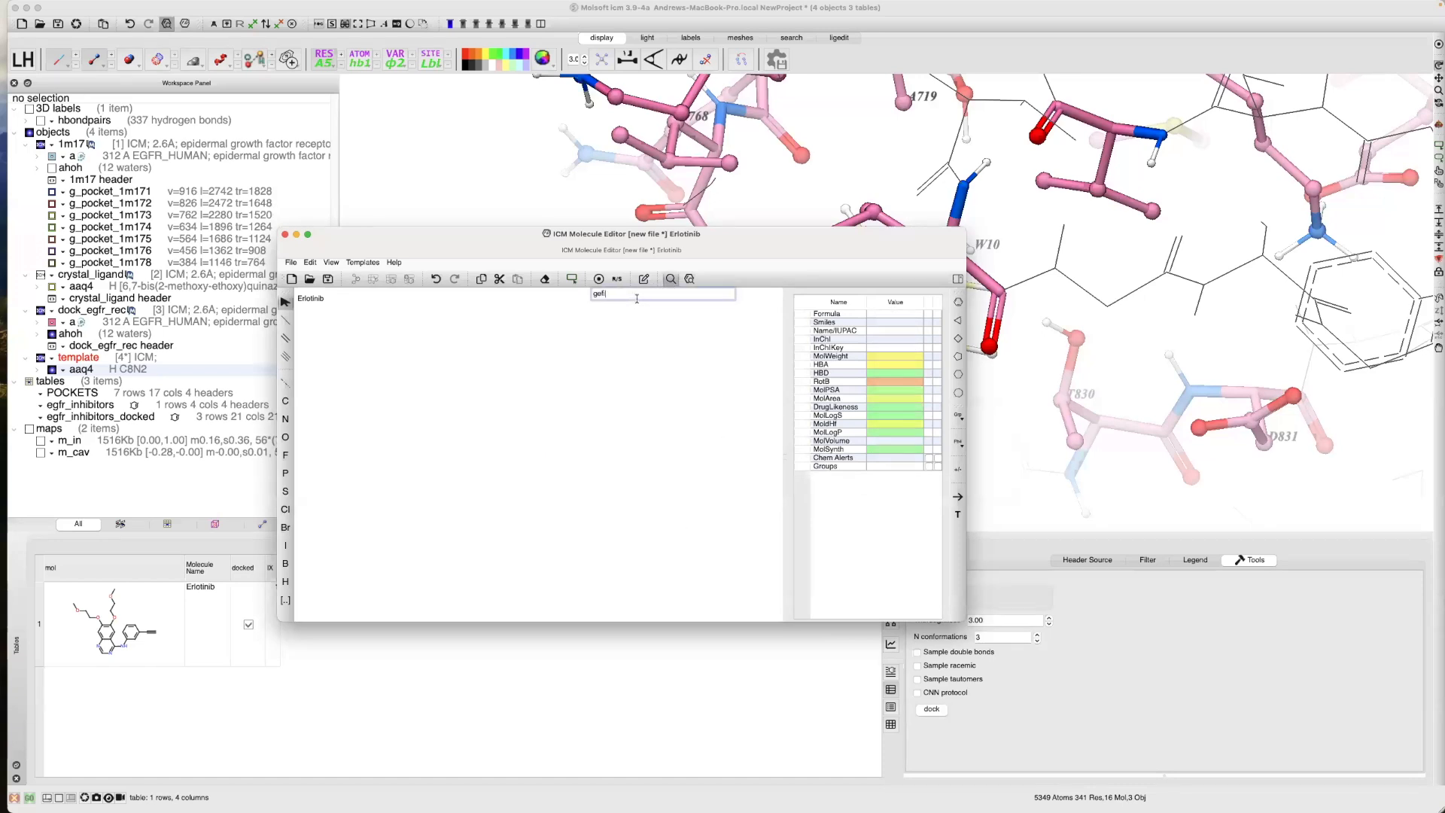
text(t)
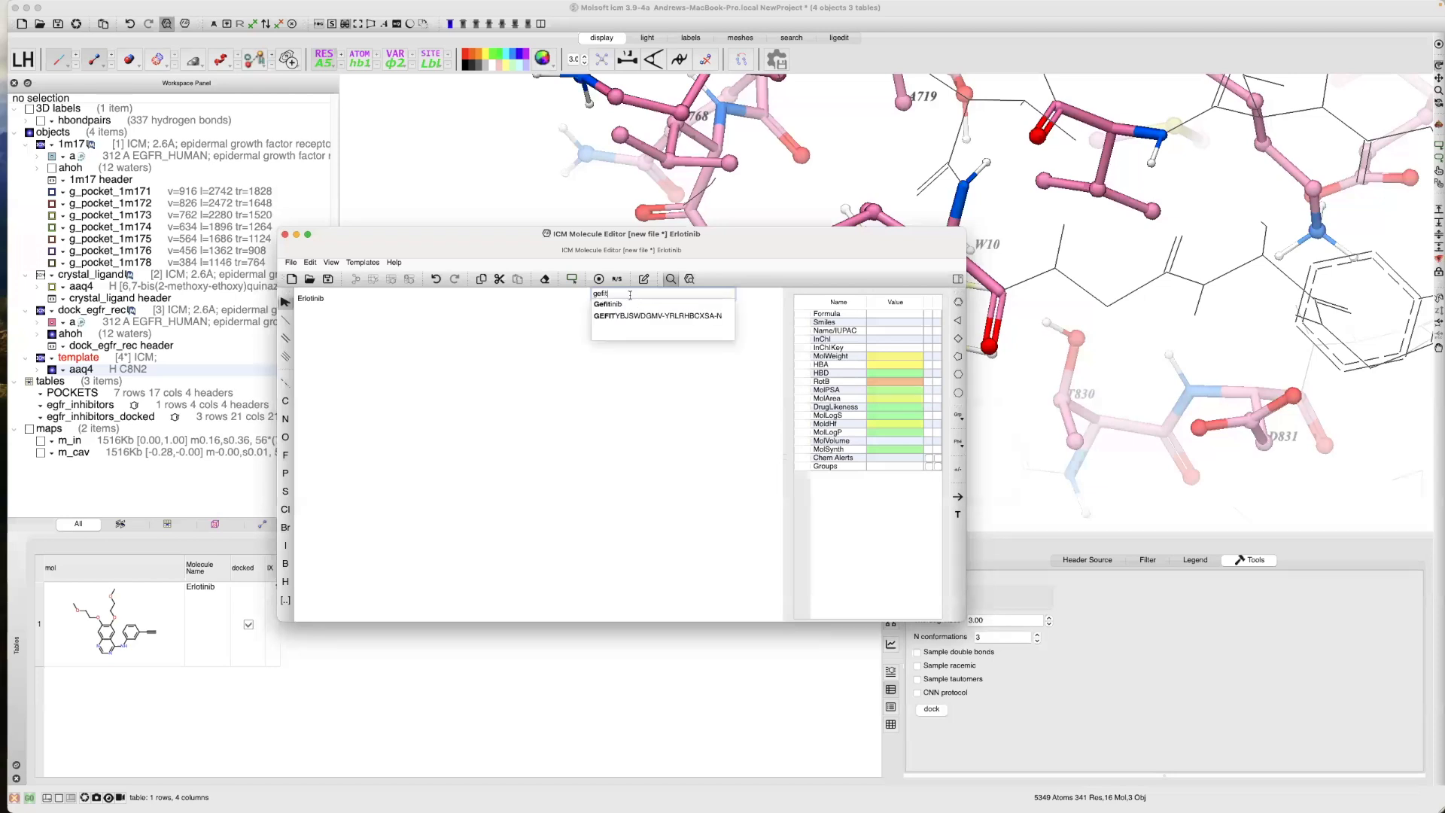
click(608, 304)
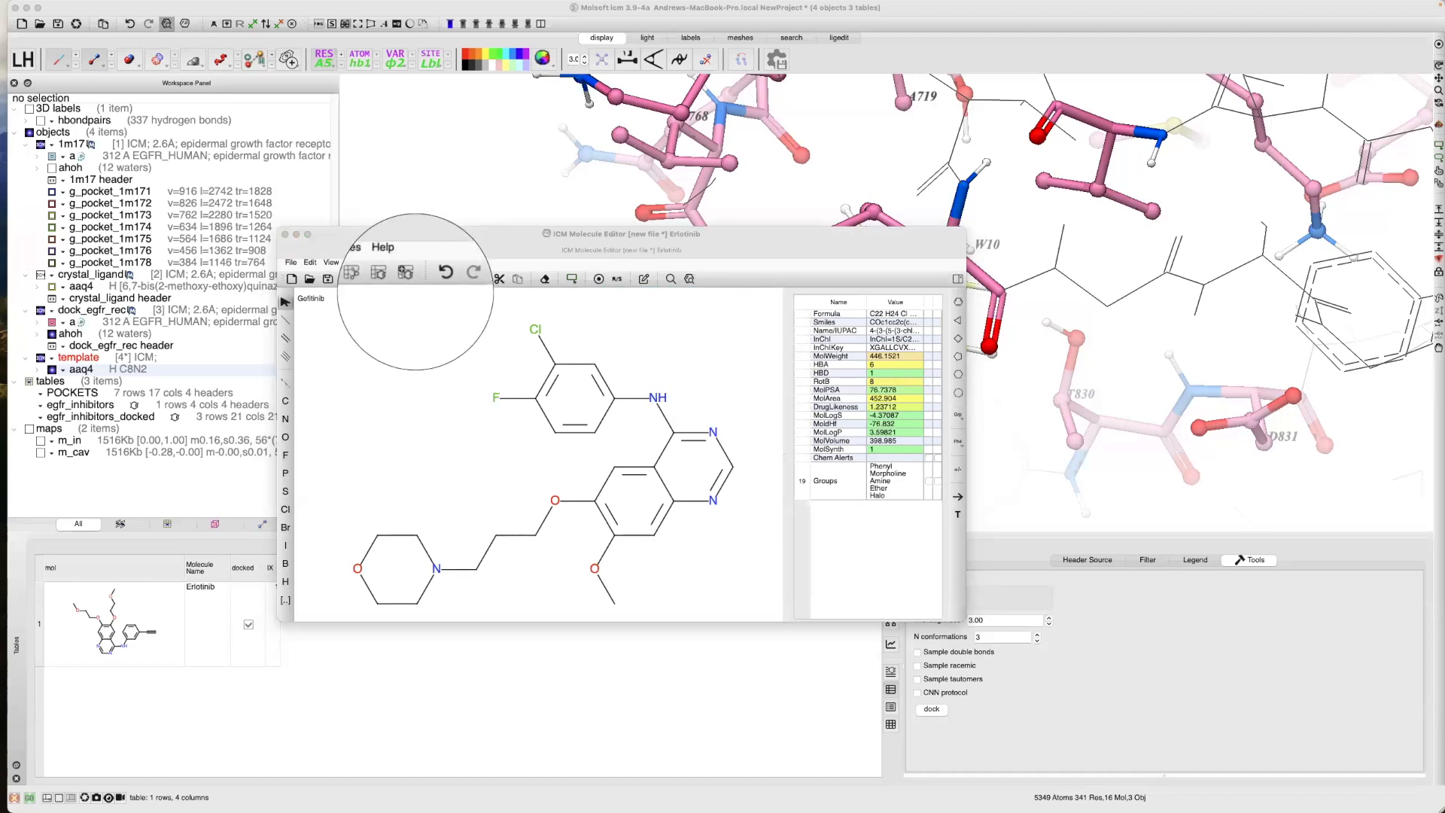
Append the structure to the egfr_inhibitors table under the name Gefitinib and close the molecule editor
click(410, 280)
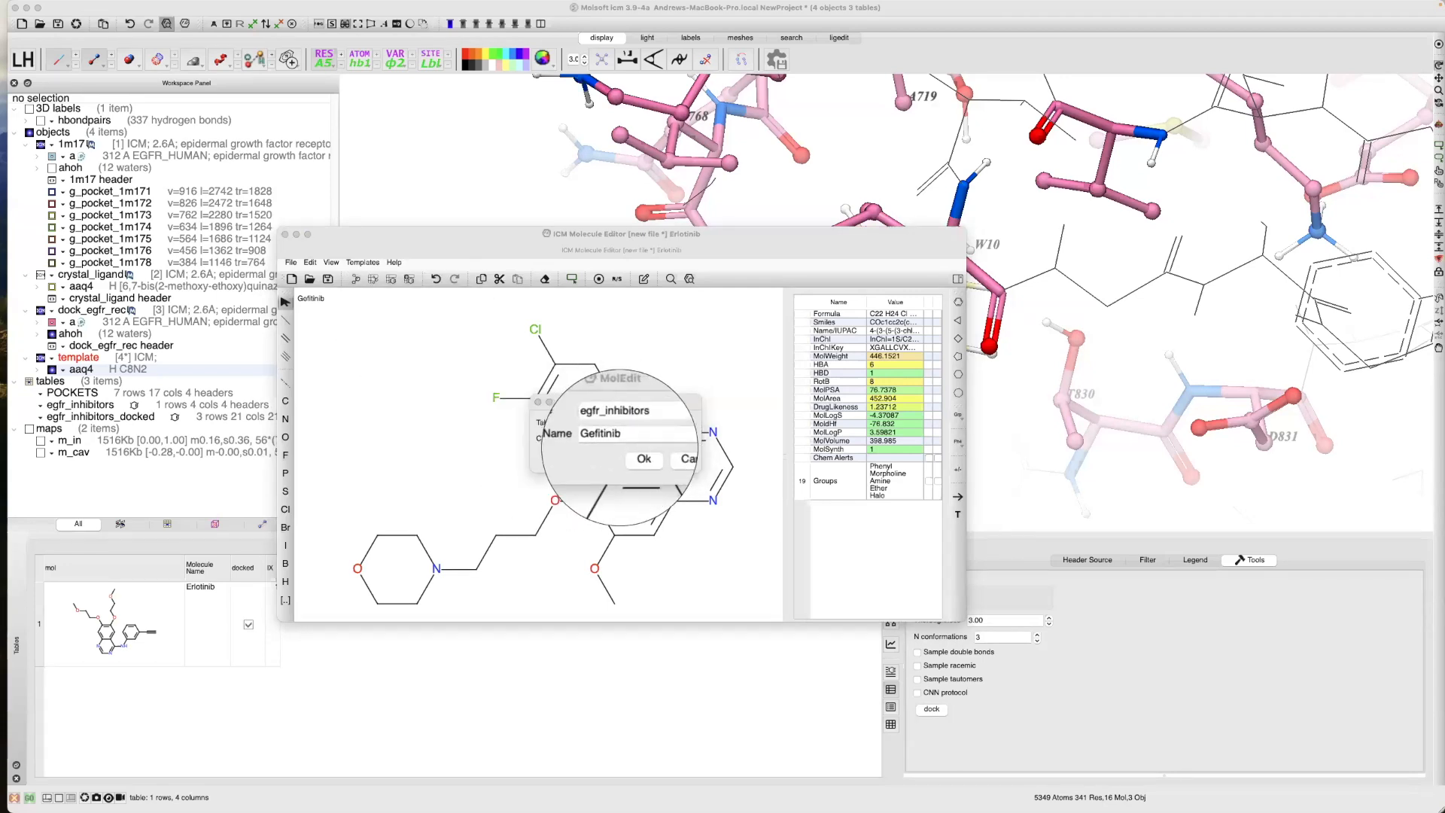
click(635, 456)
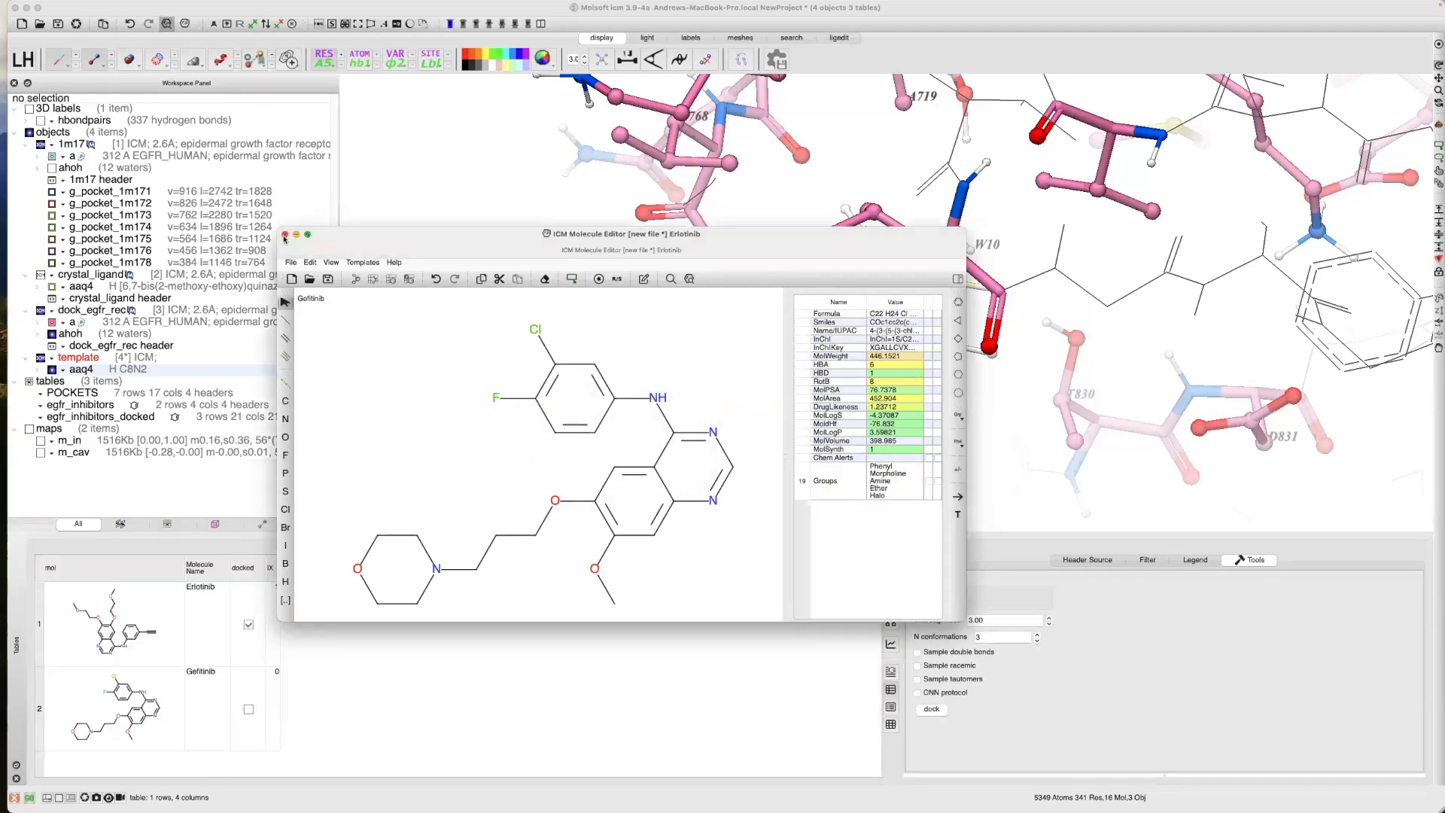
click(285, 234)
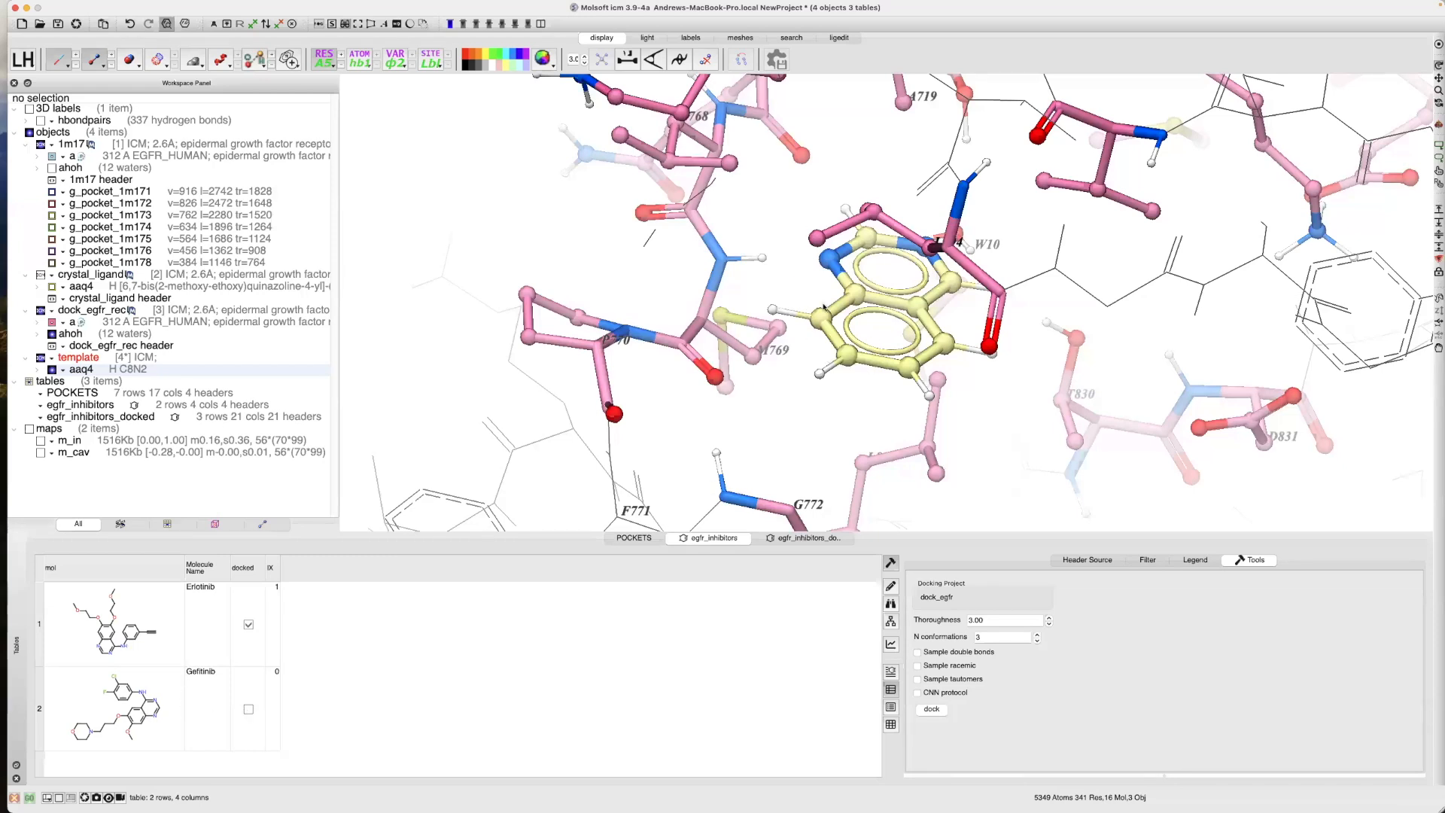
Generate Consensus Ph4 pharmacophore blobs from the template's aaq4 molecule with the default thresholds, clear the selection and inspect the blobs
click(154, 370)
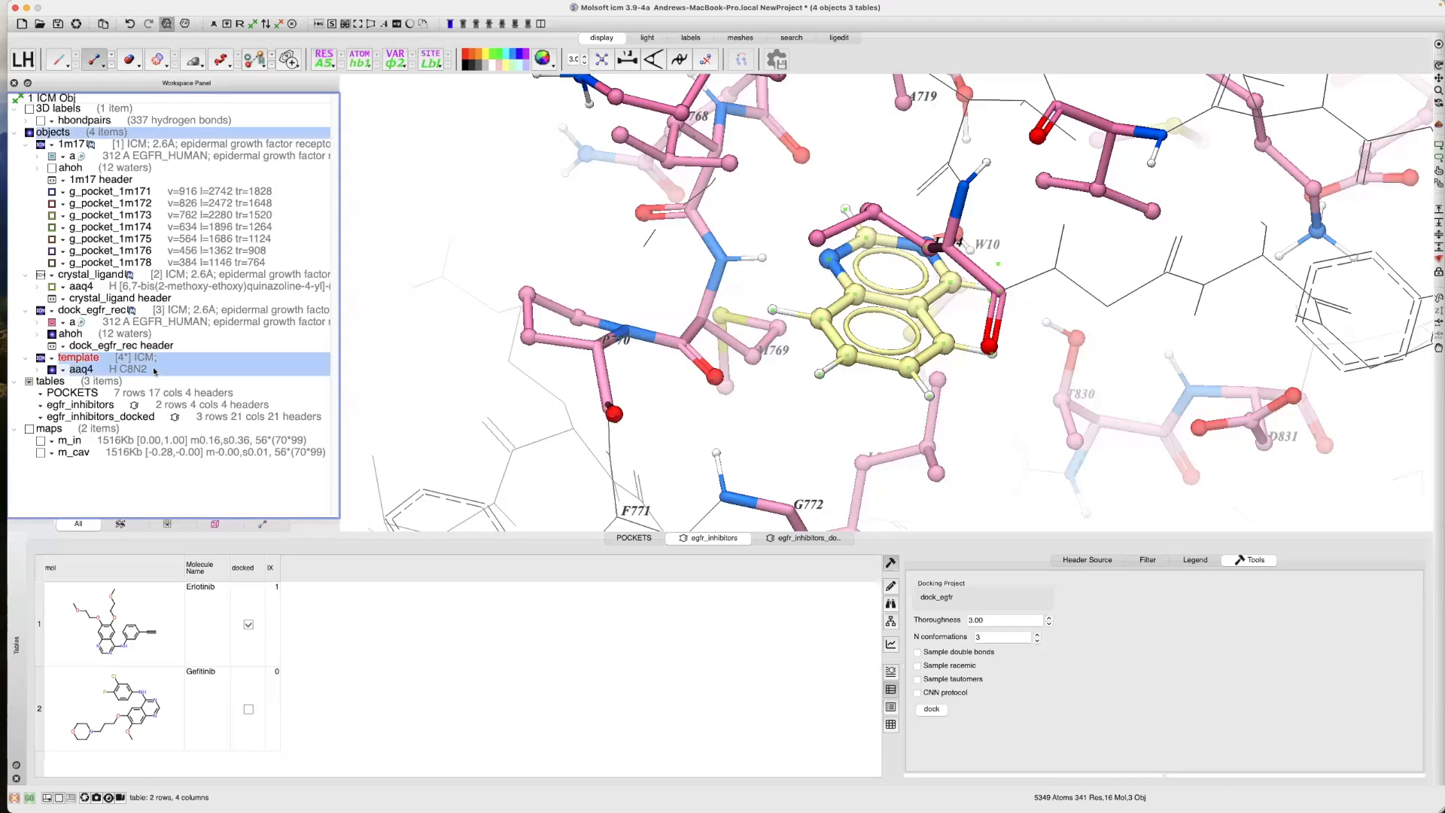
click(271, 6)
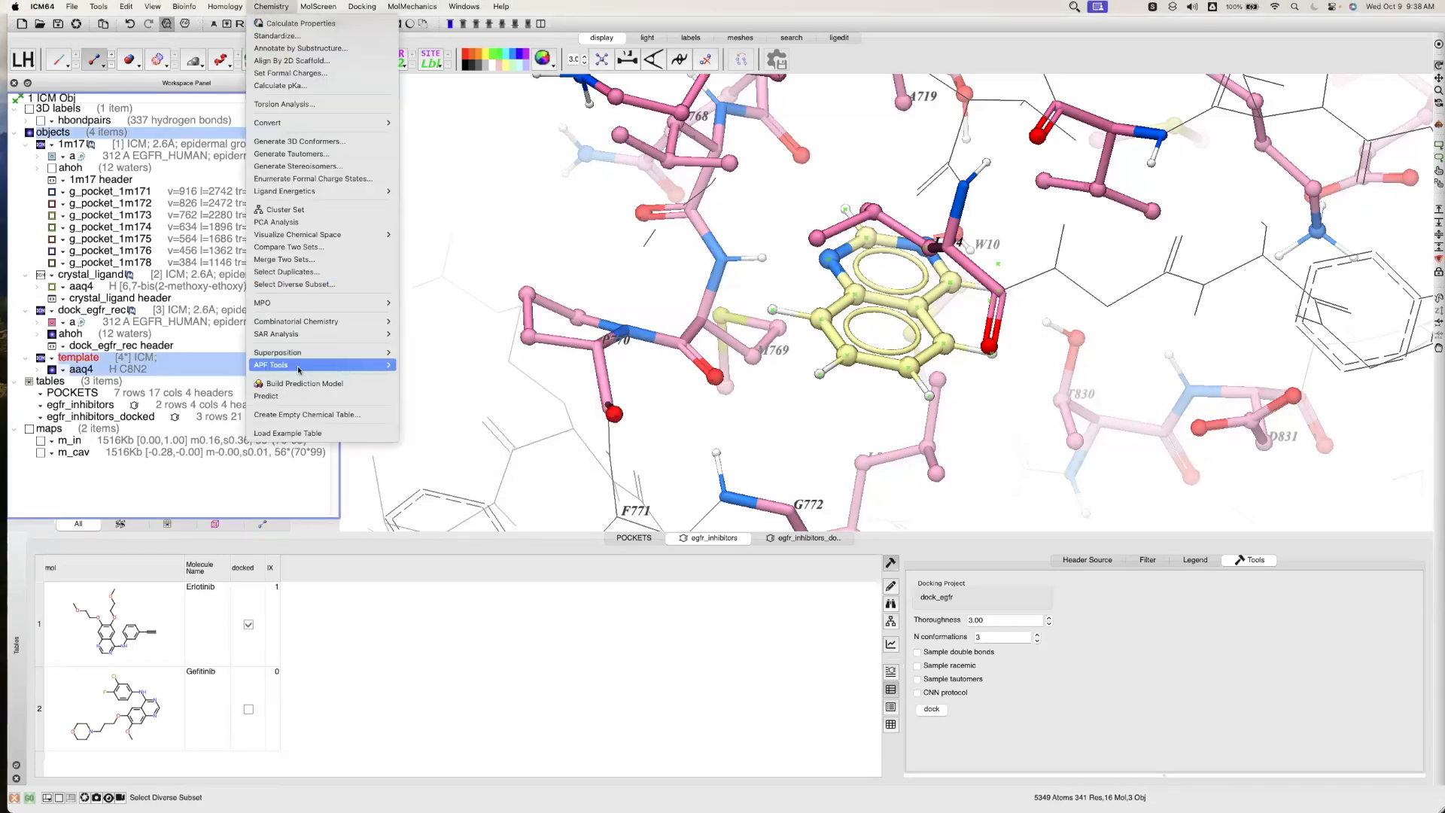
mouse_move(299, 369)
click(433, 366)
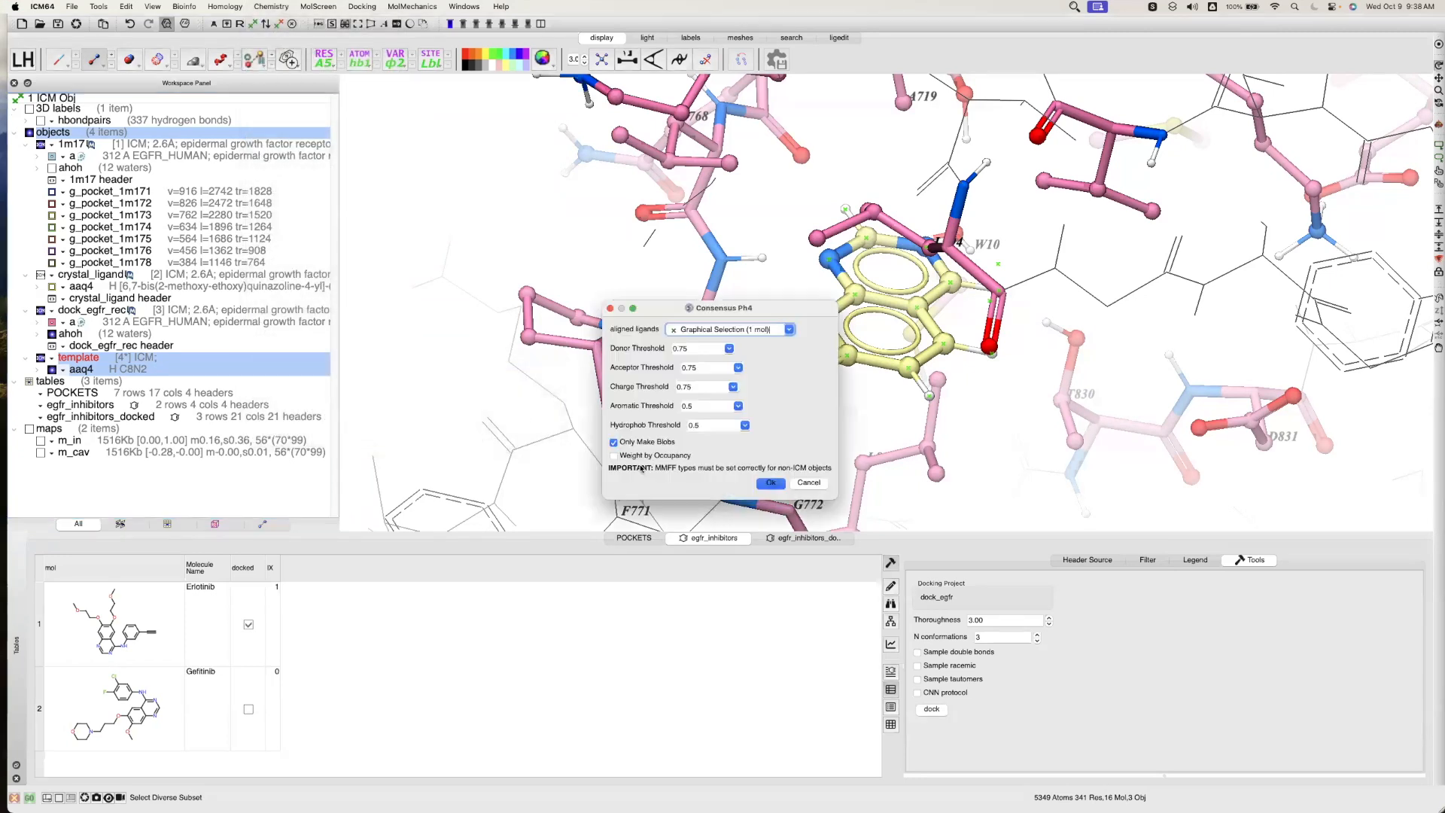
click(771, 482)
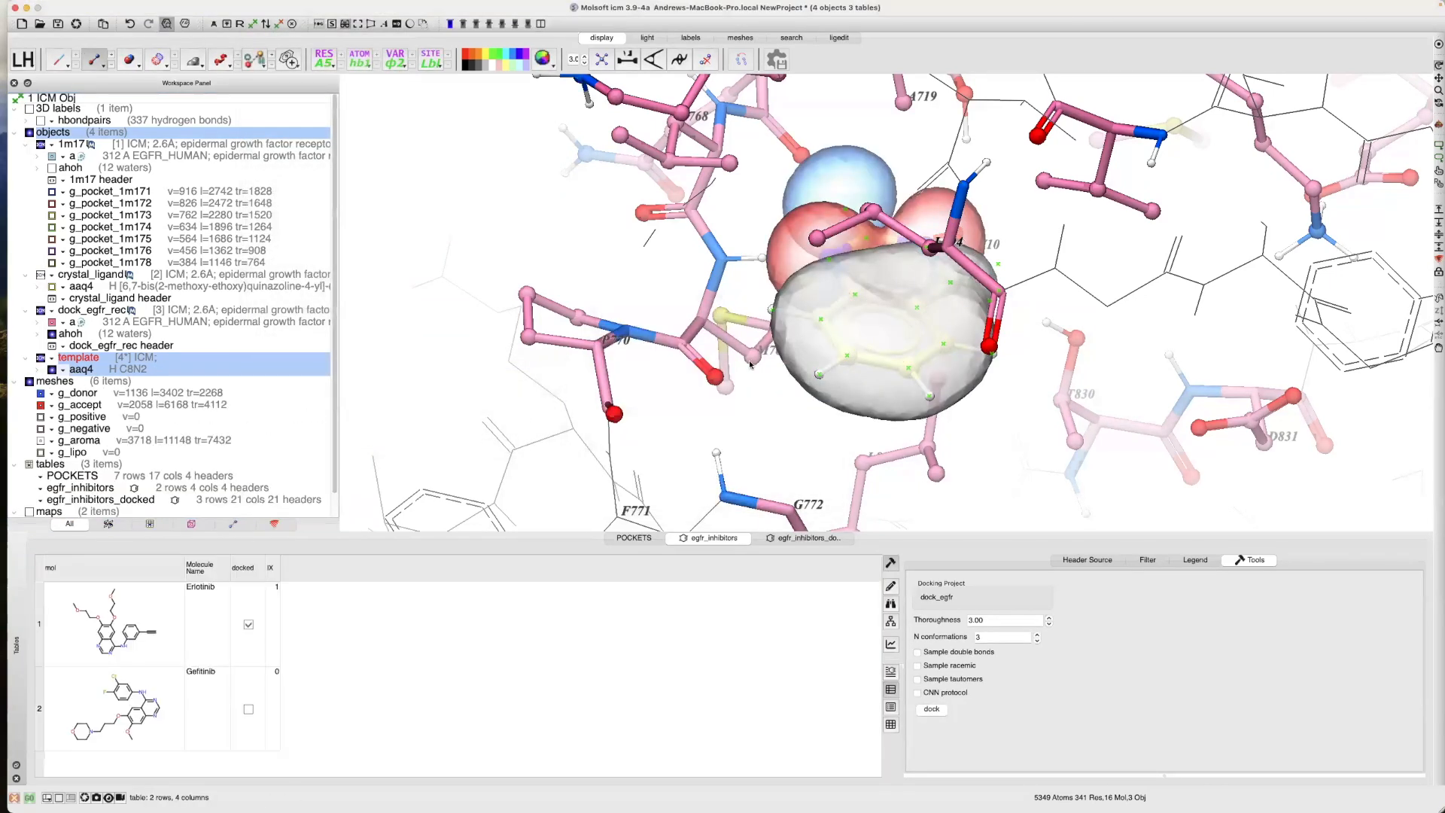
click(493, 248)
drag(493, 248, 859, 348)
drag(765, 375, 798, 331)
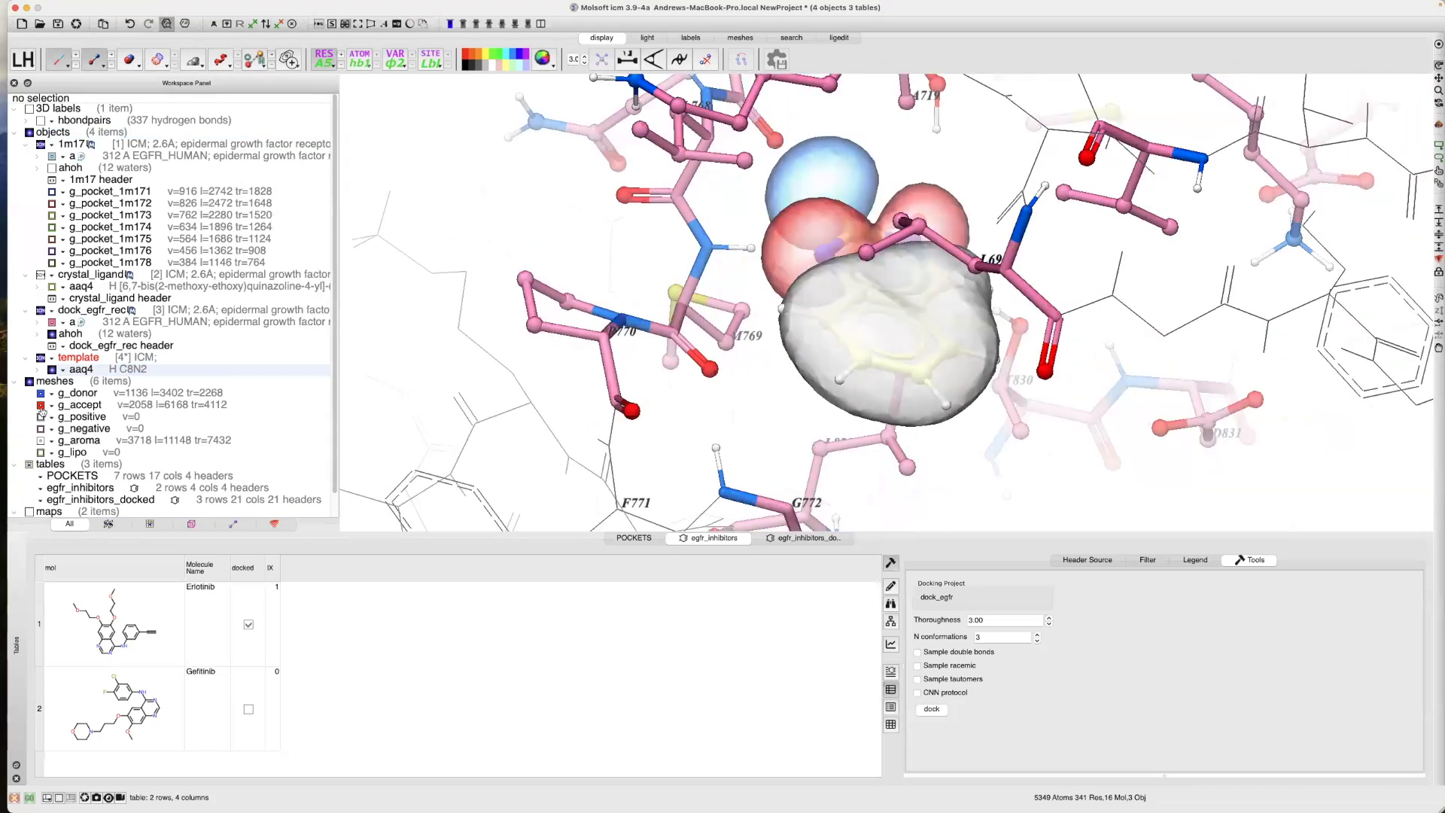
Hide the g_accept, g_donor and g_aroma meshes around the template scaffold
click(41, 405)
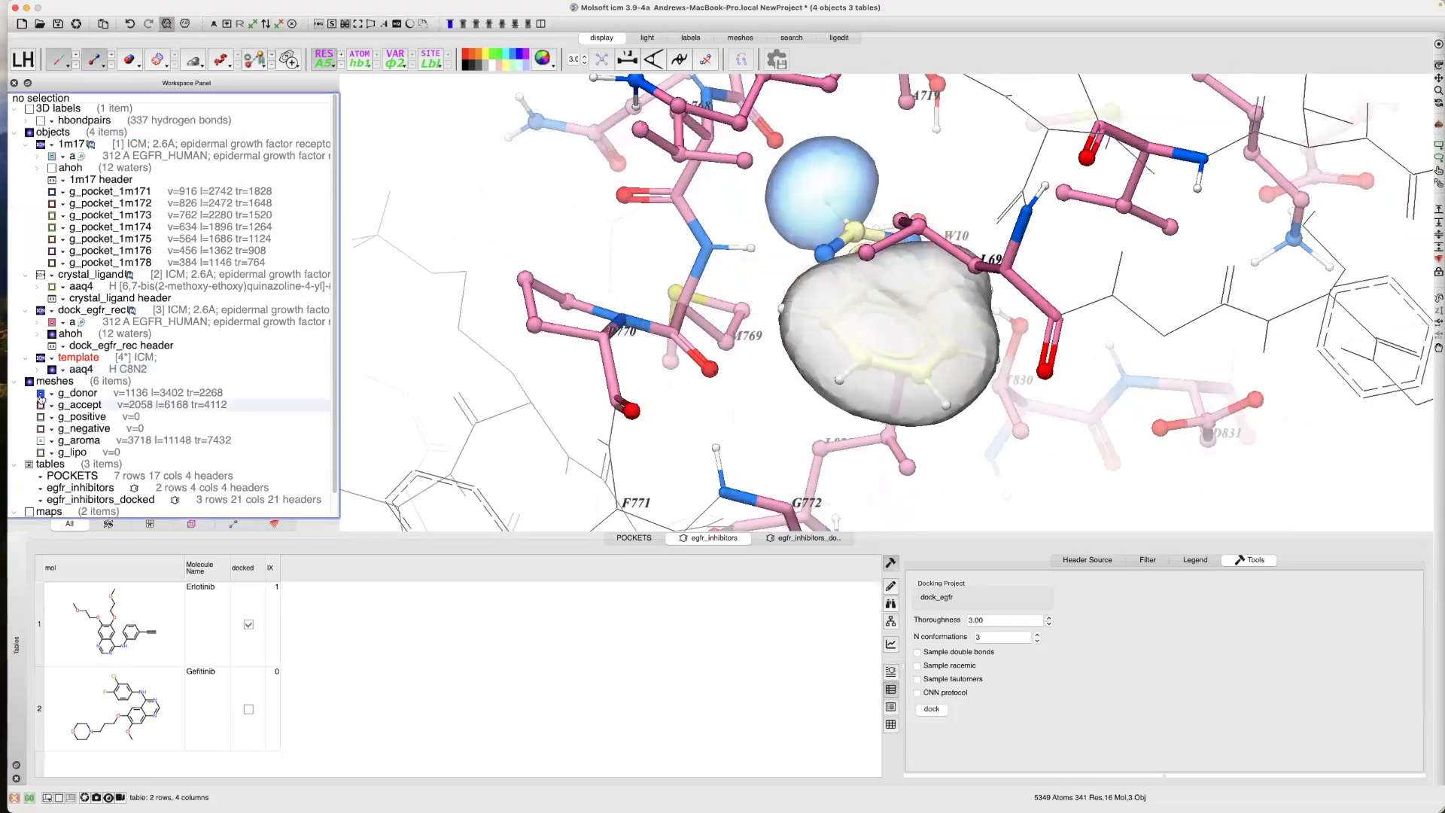
click(41, 393)
click(41, 440)
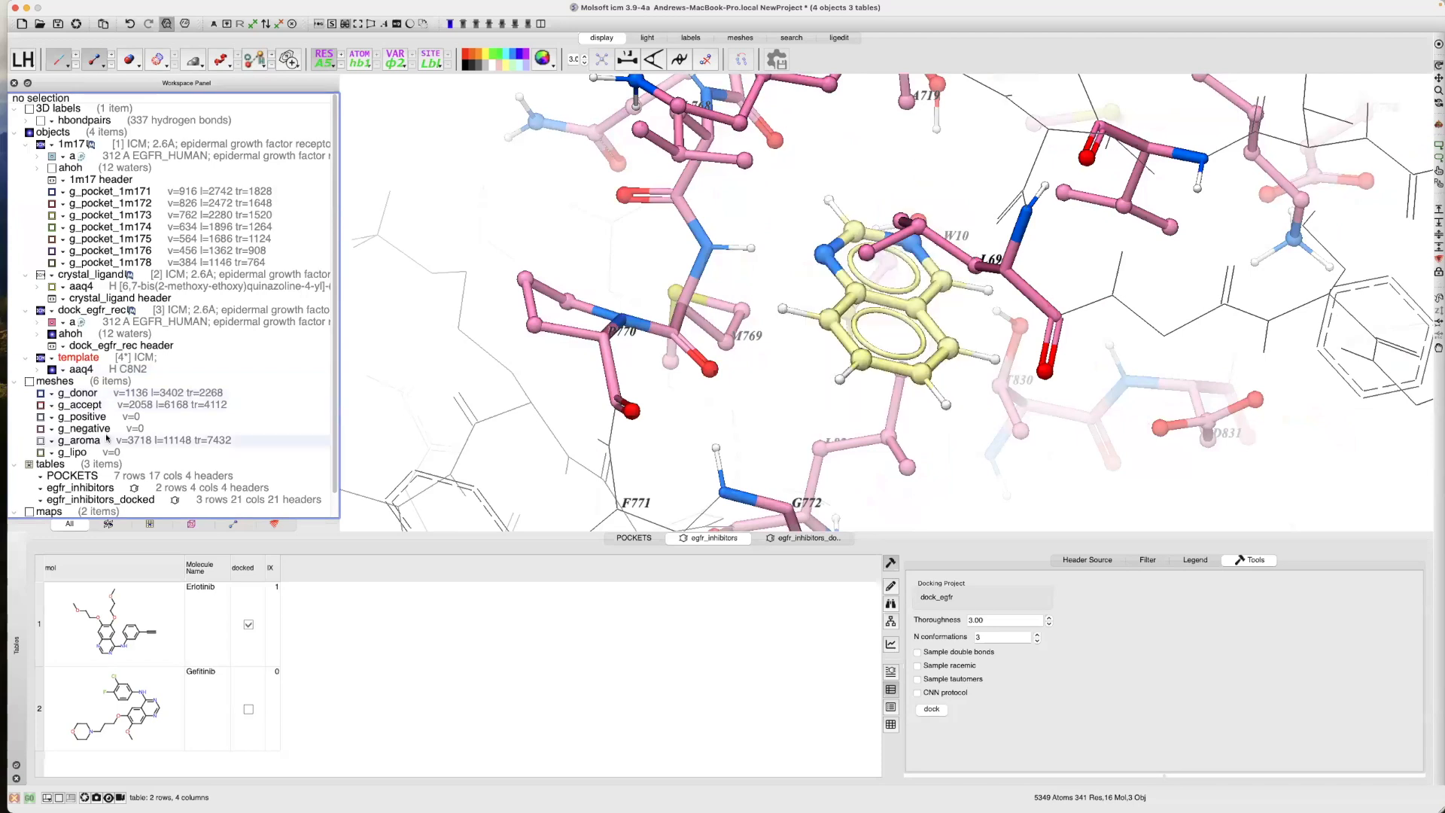
drag(725, 420, 678, 411)
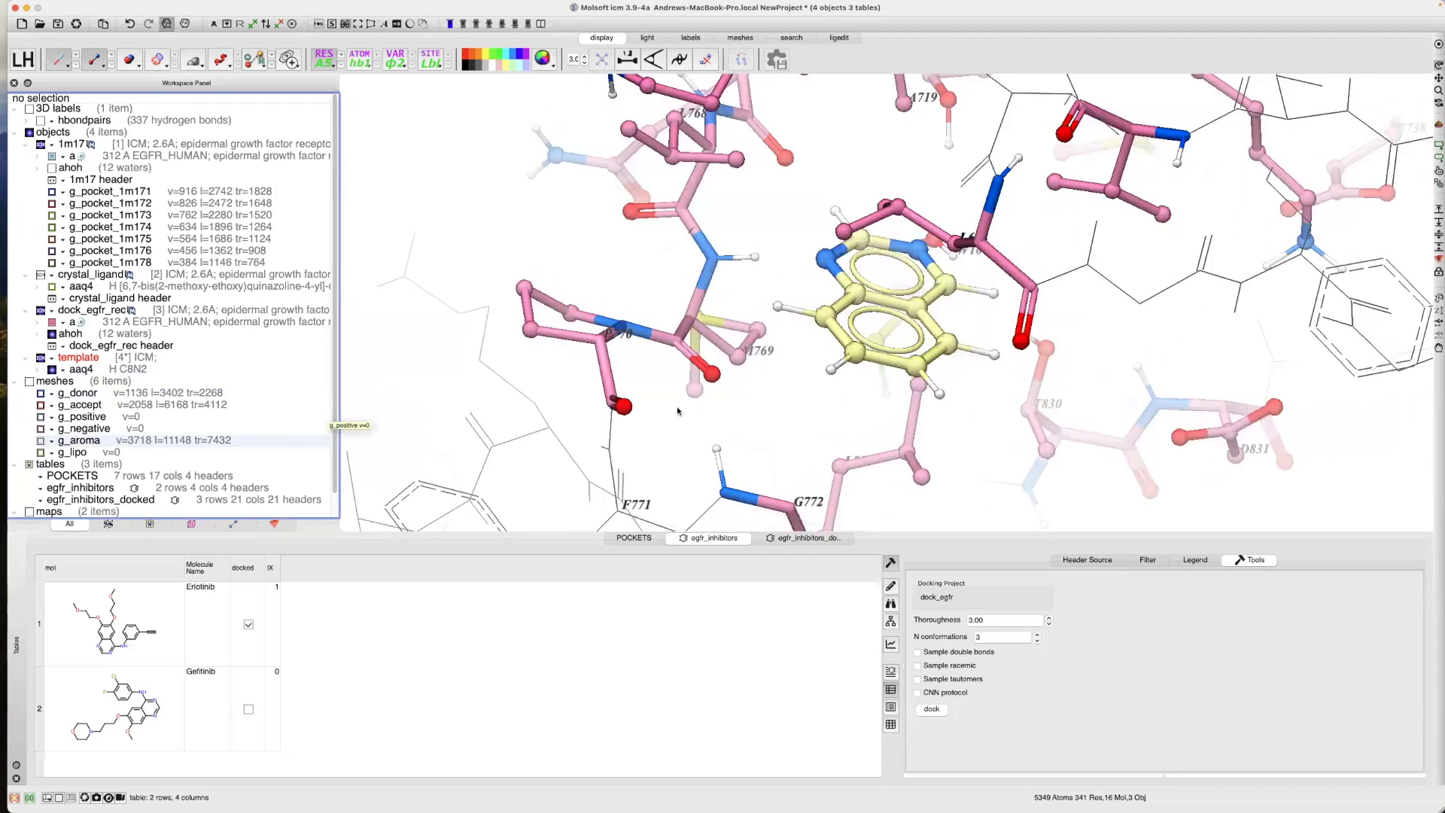
Dock the egfr_inhibitors table into dock_egfr with thoroughness 1.00 and load the docking results
click(973, 620)
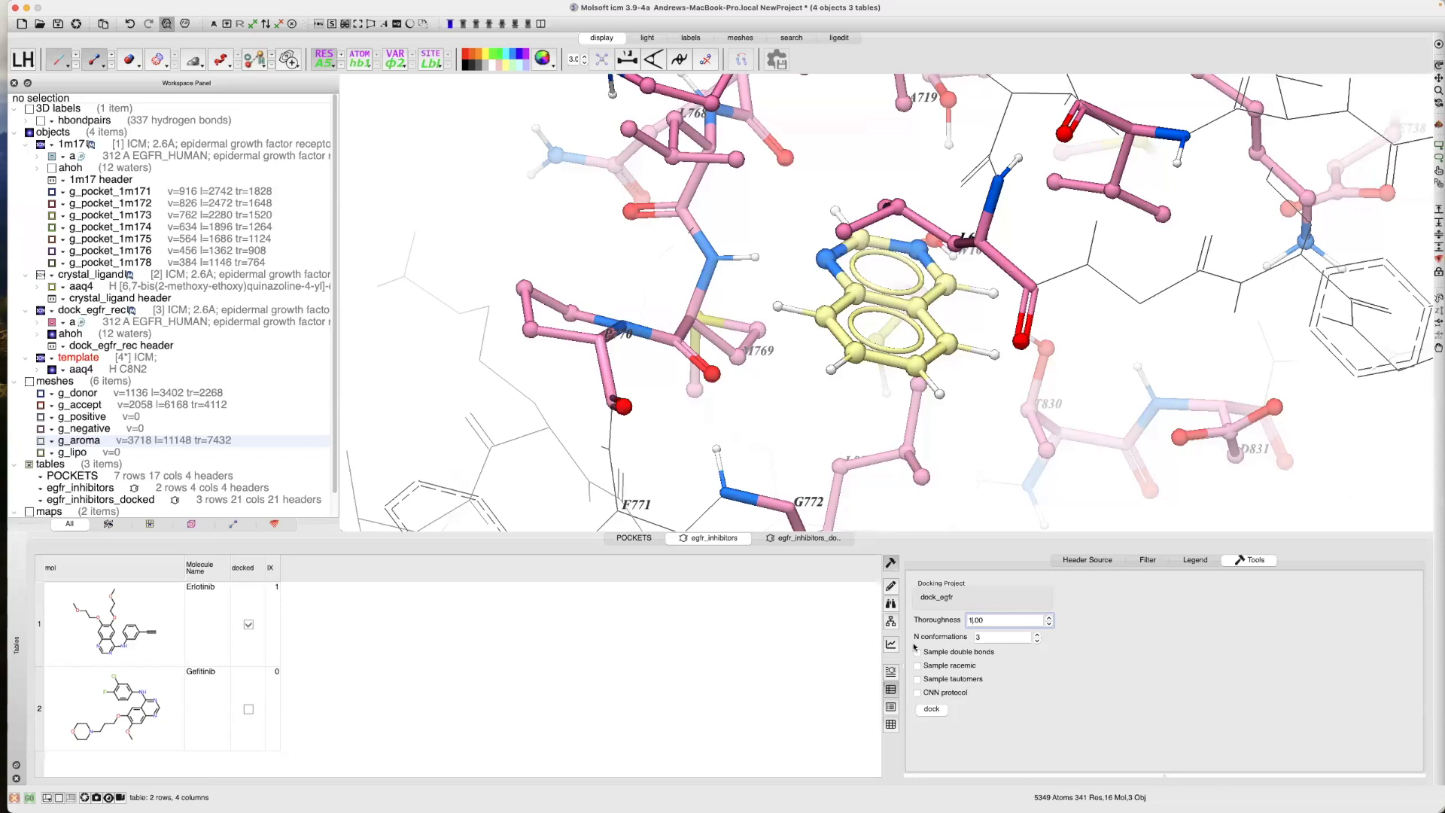
click(931, 710)
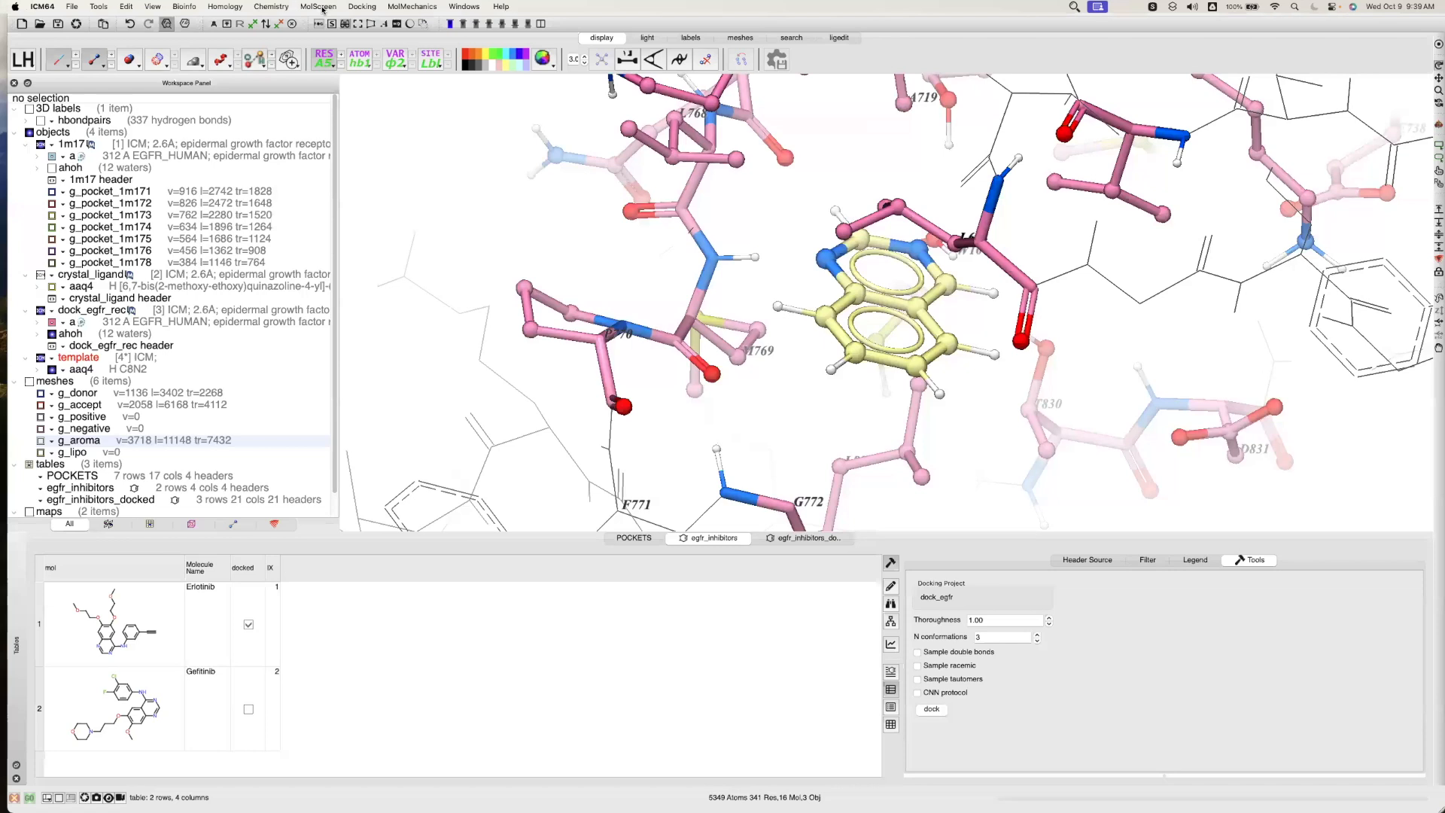
click(362, 7)
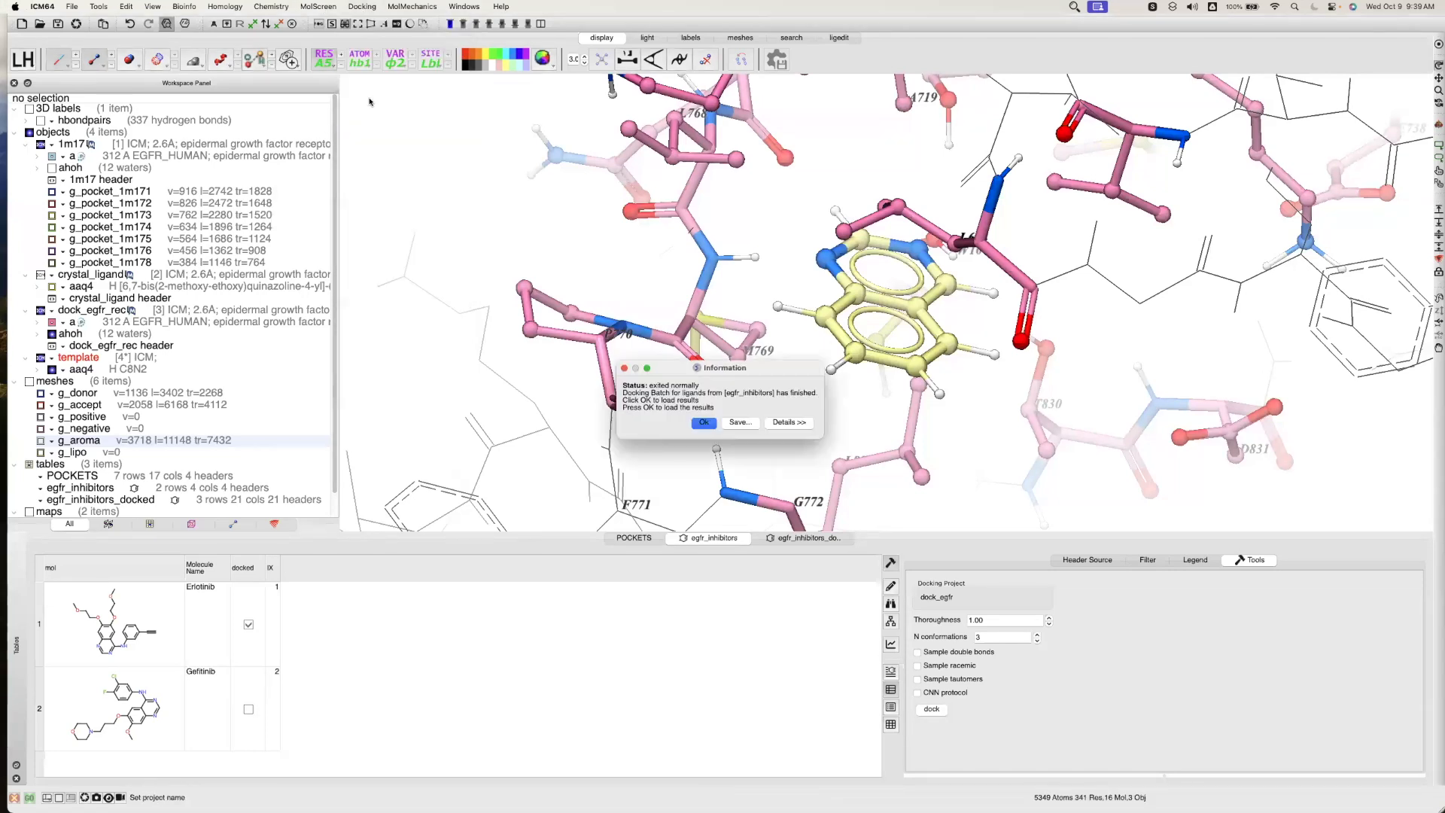
click(704, 423)
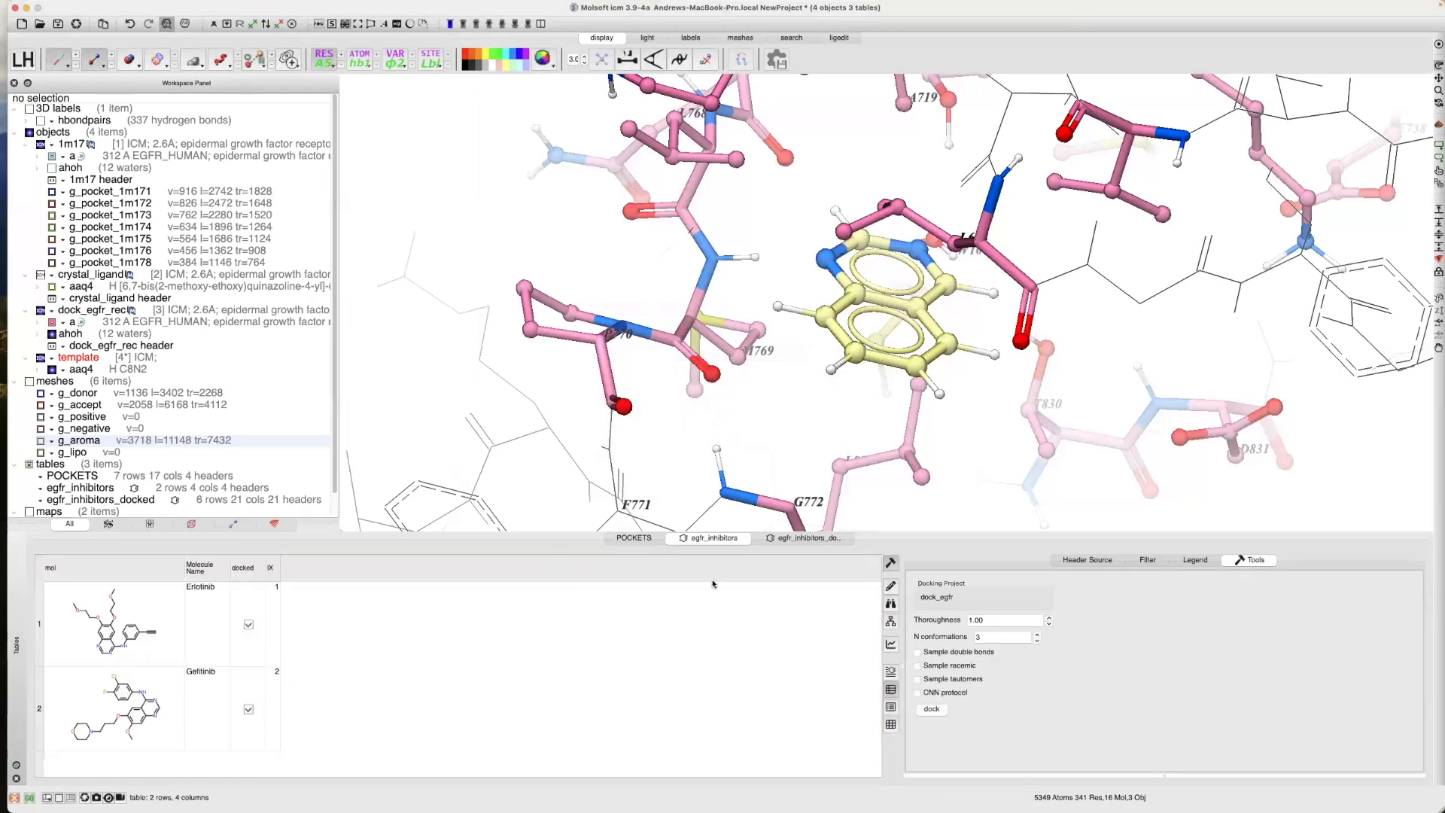
Display the row 4 Gefitinib pose from the egfr_inhibitors_docked table and compare its ring placement with the template
click(787, 539)
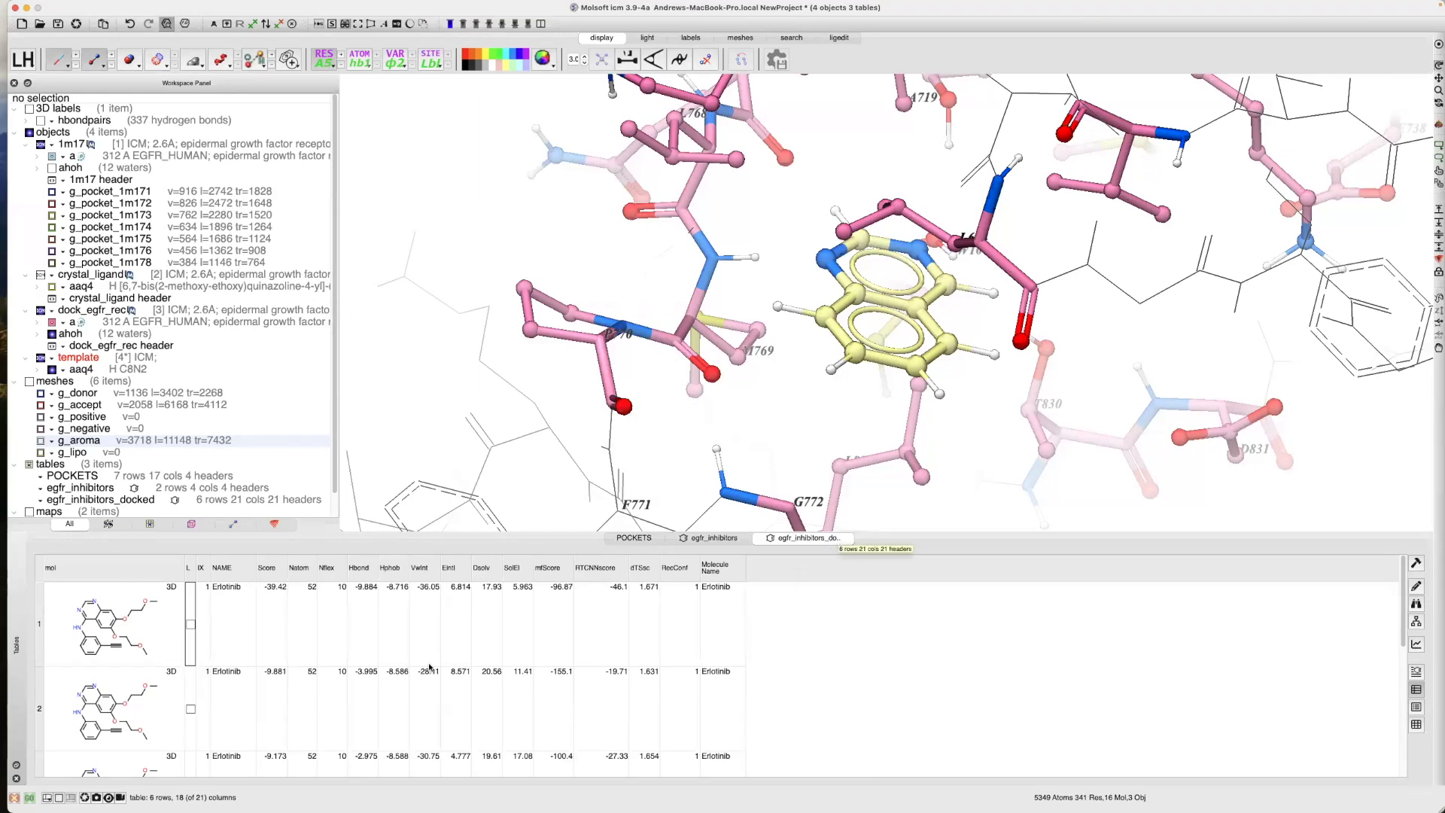
scroll(241, 608, down, 2)
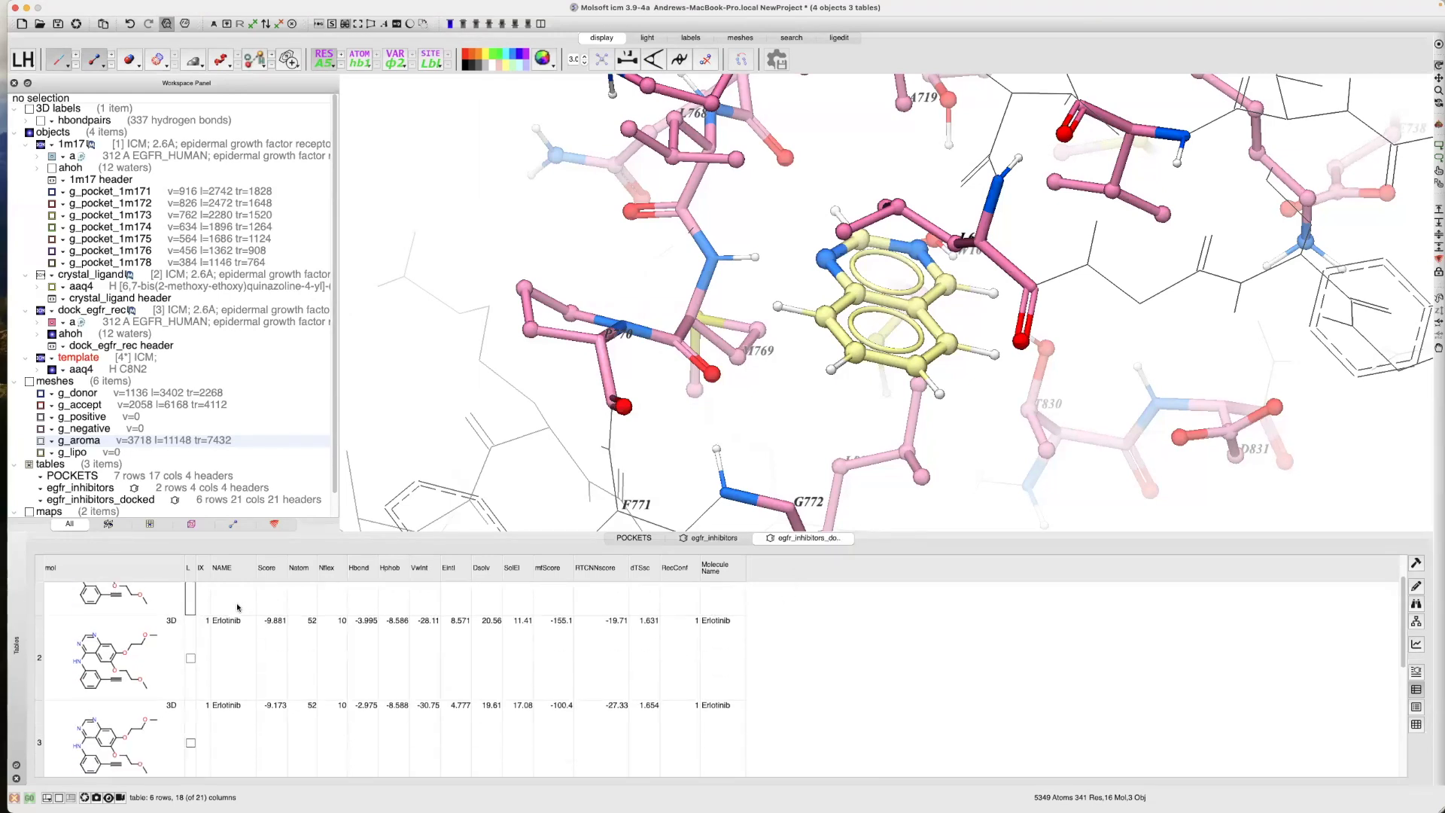
scroll(234, 610, down, 4)
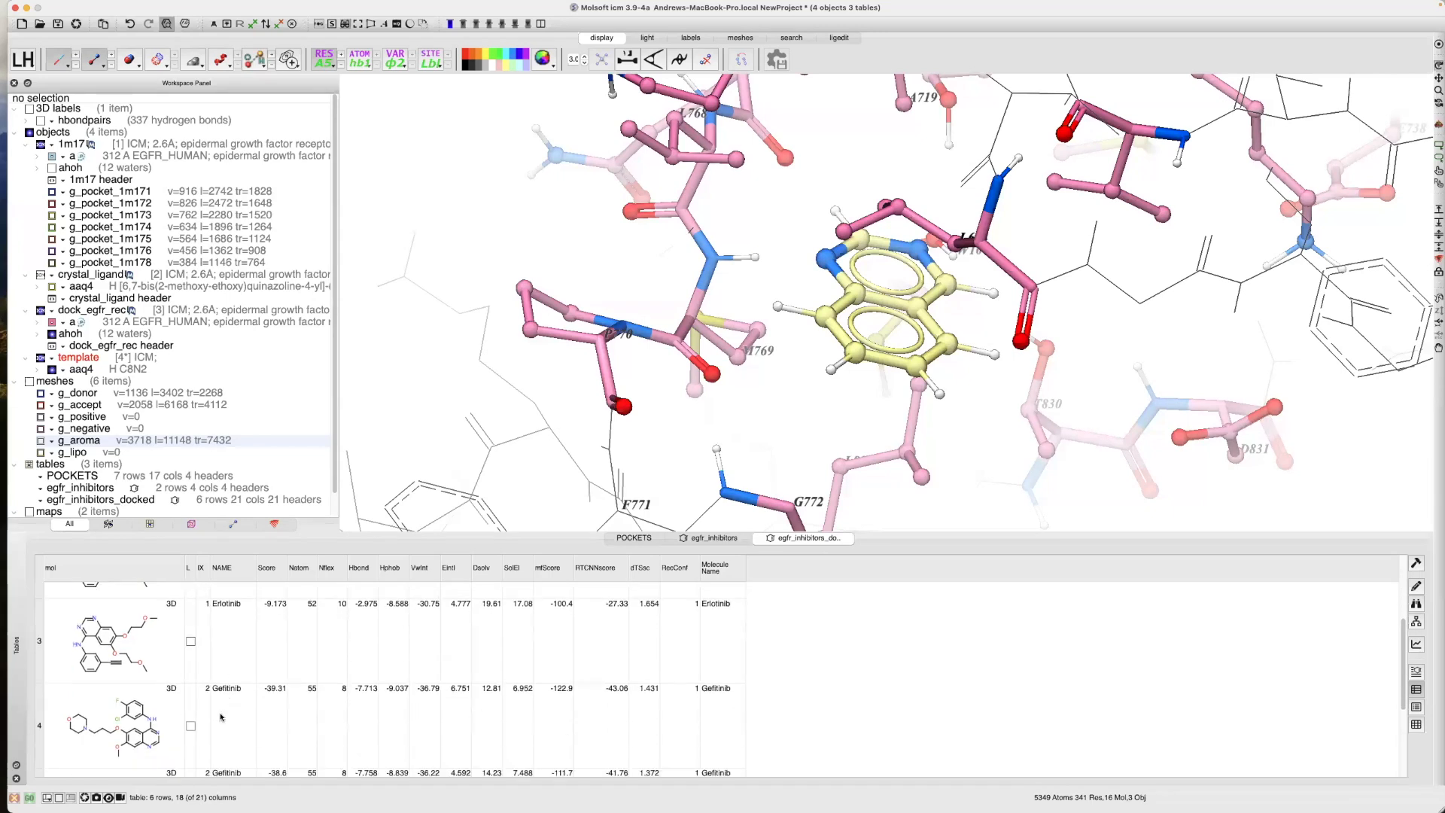
click(191, 727)
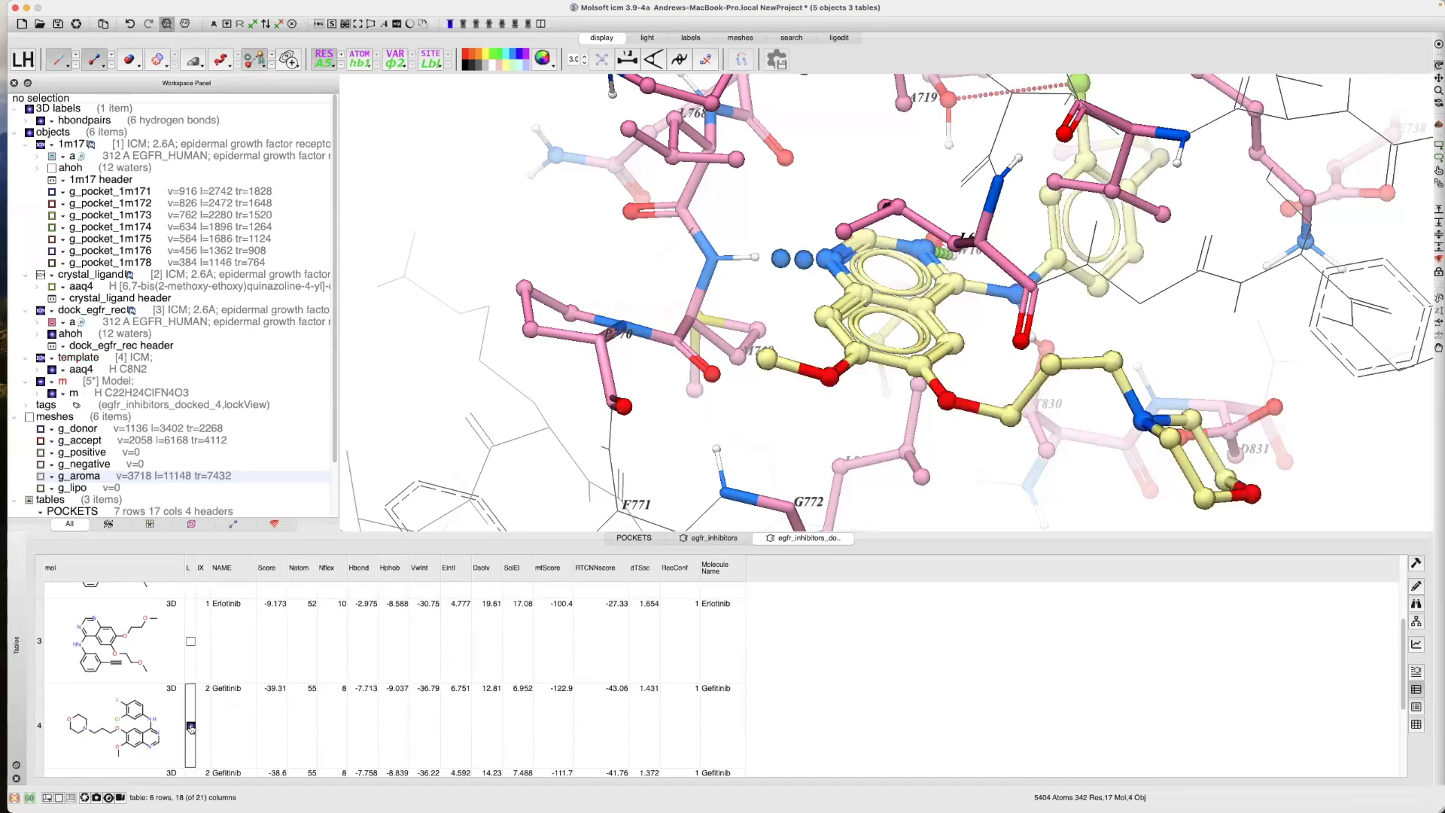
click(191, 727)
click(191, 726)
mouse_move(837, 420)
mouse_down()
mouse_move(813, 413)
mouse_move(835, 416)
mouse_up()
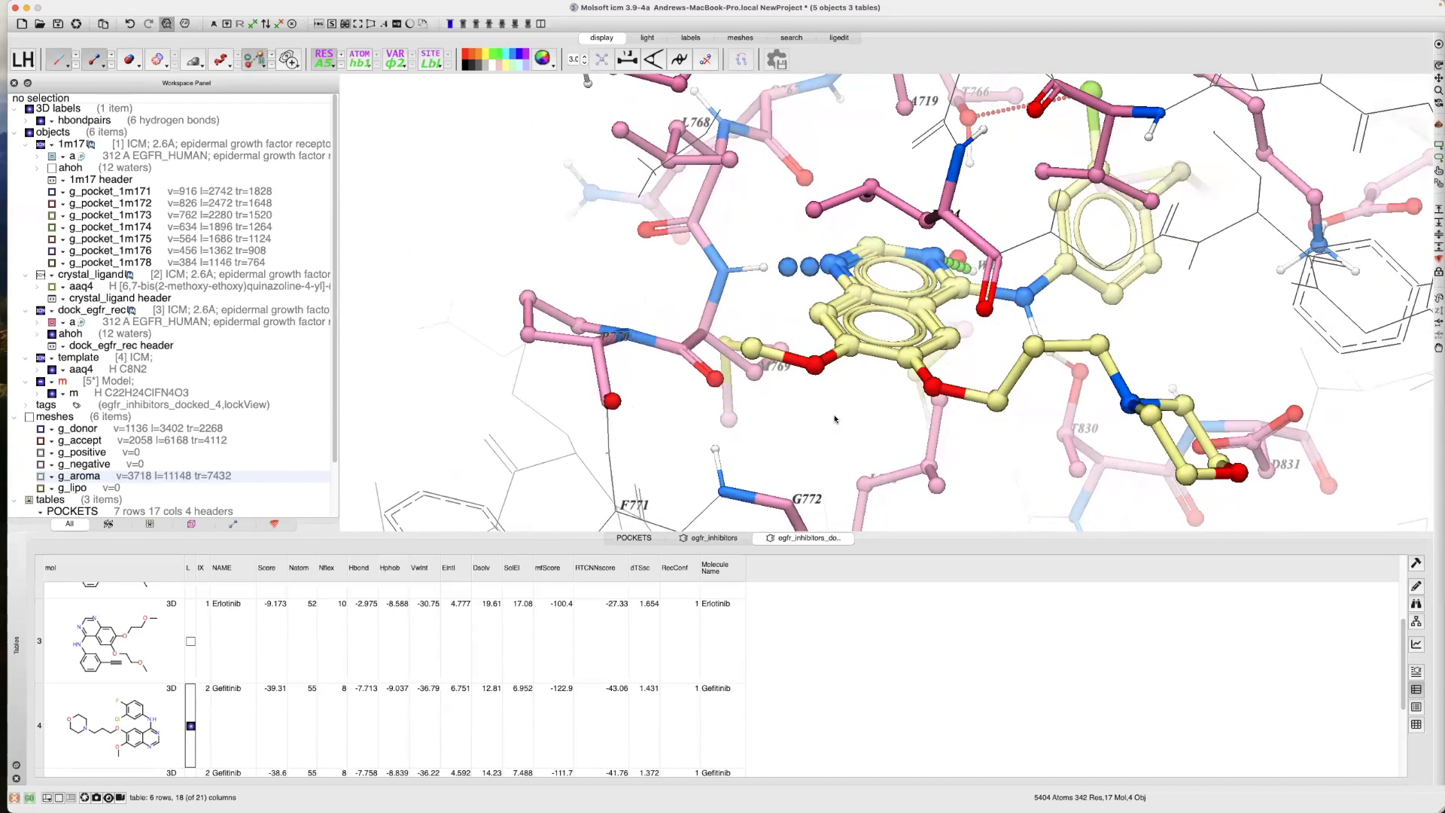
Overlay the Gefitinib poses from rows 5 and 6 on the displayed row 4 pose
scroll(321, 666, down, 2)
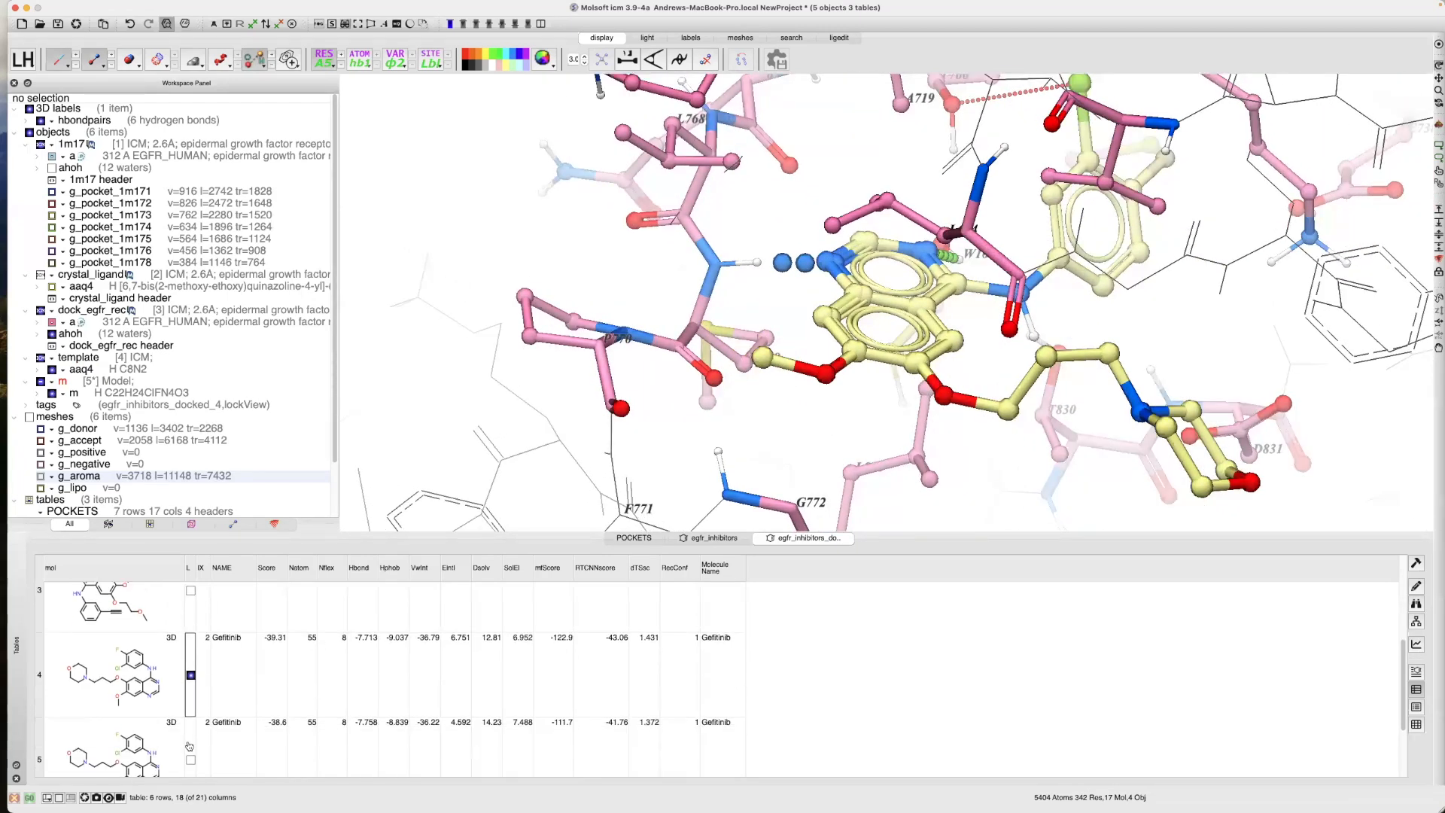
click(192, 759)
scroll(192, 749, down, 2)
click(191, 745)
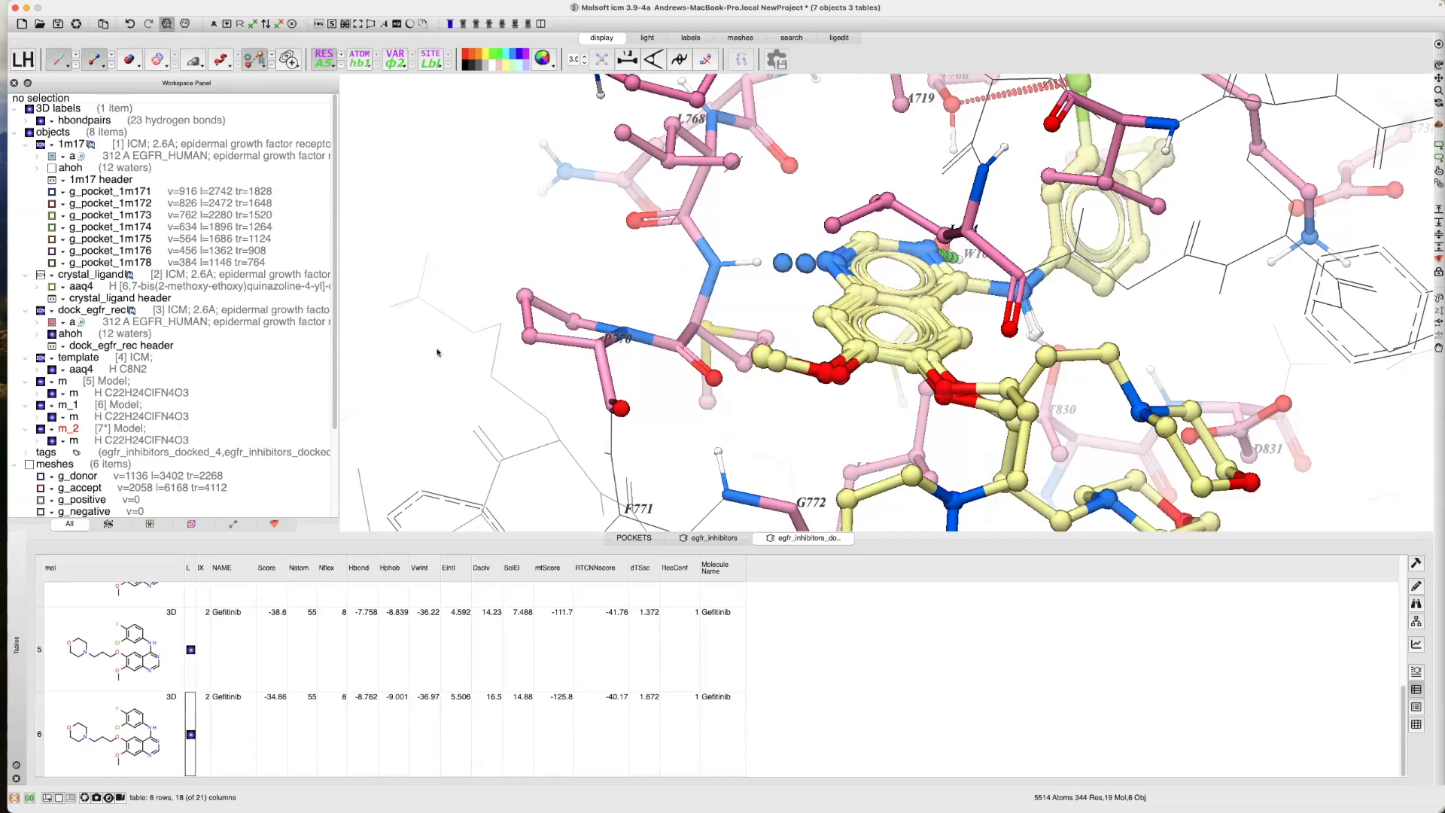
Remove all three Gefitinib poses from the 3D view, leaving only the template in the pocket
click(192, 735)
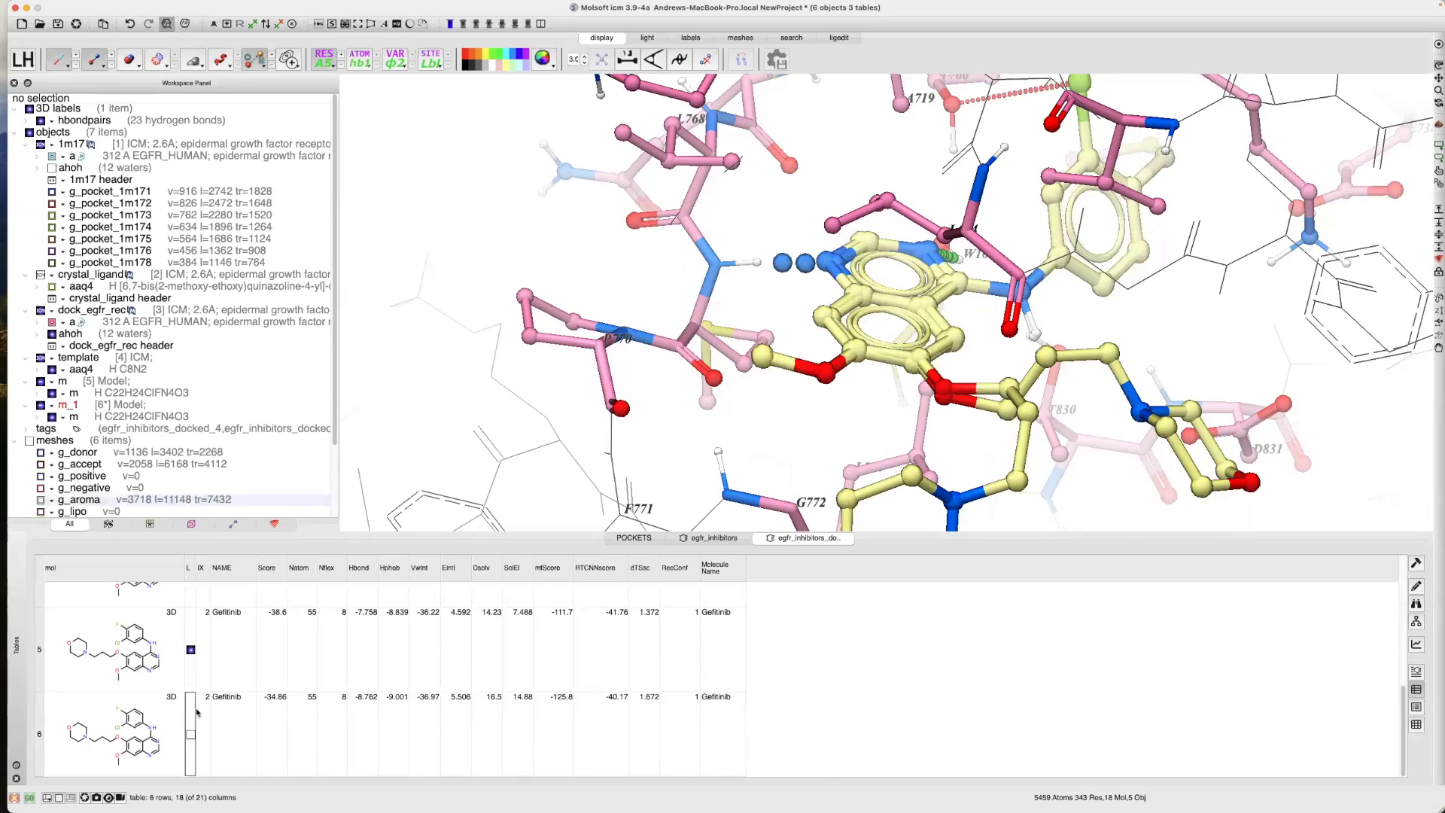
click(189, 654)
scroll(226, 640, up, 1)
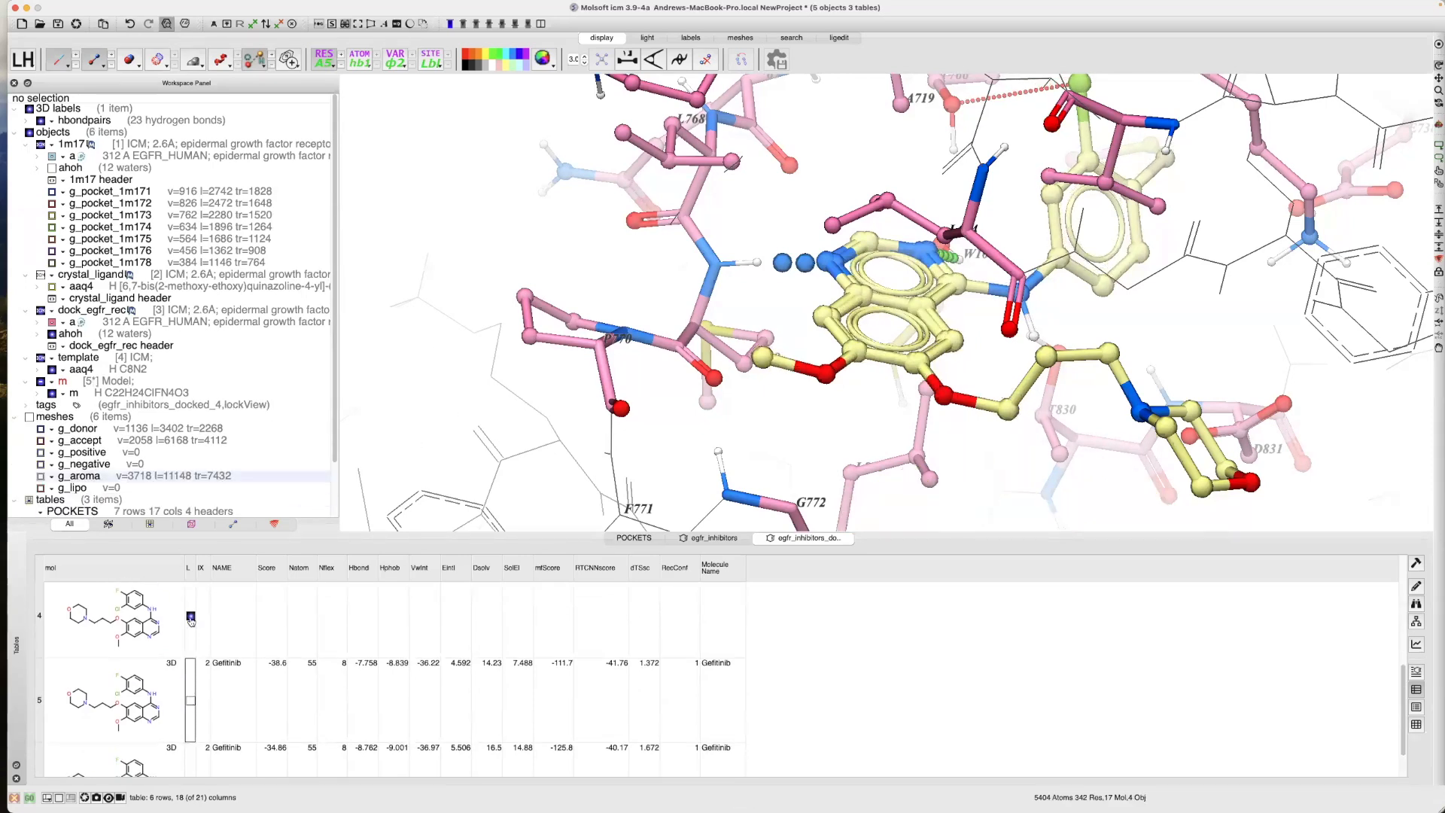
click(191, 617)
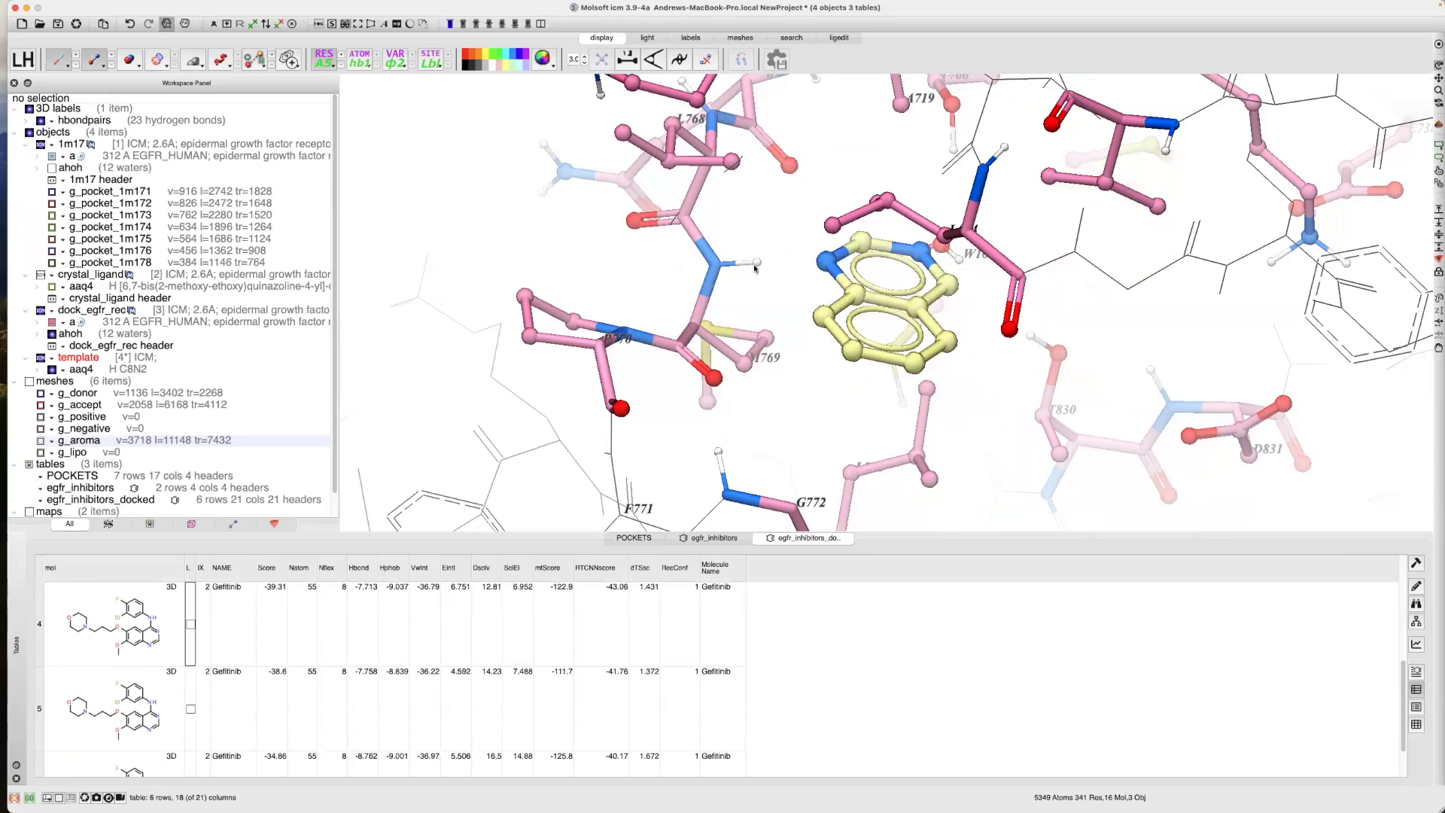
click(257, 63)
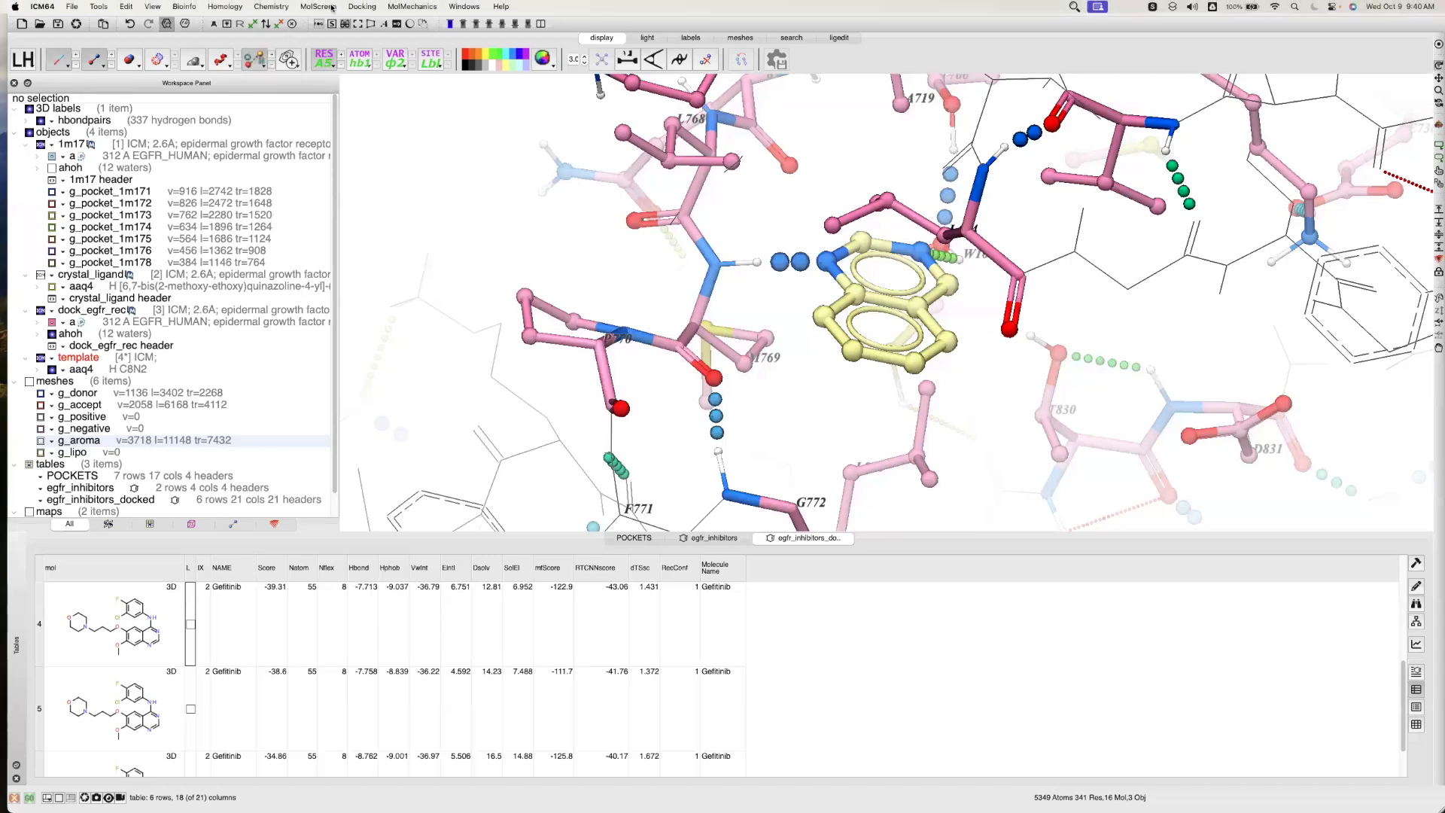
click(362, 7)
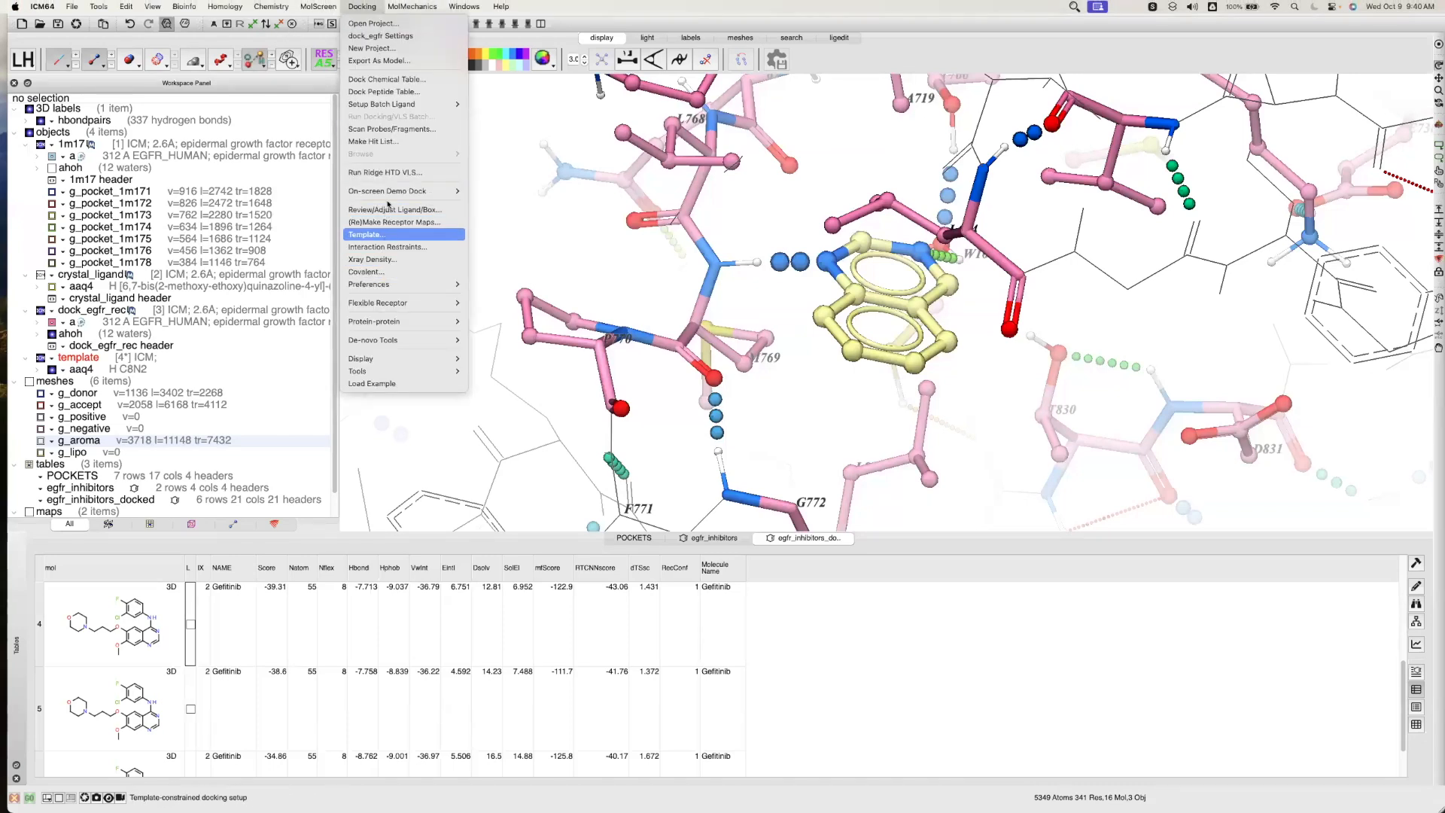
click(393, 251)
drag(629, 141, 275, 176)
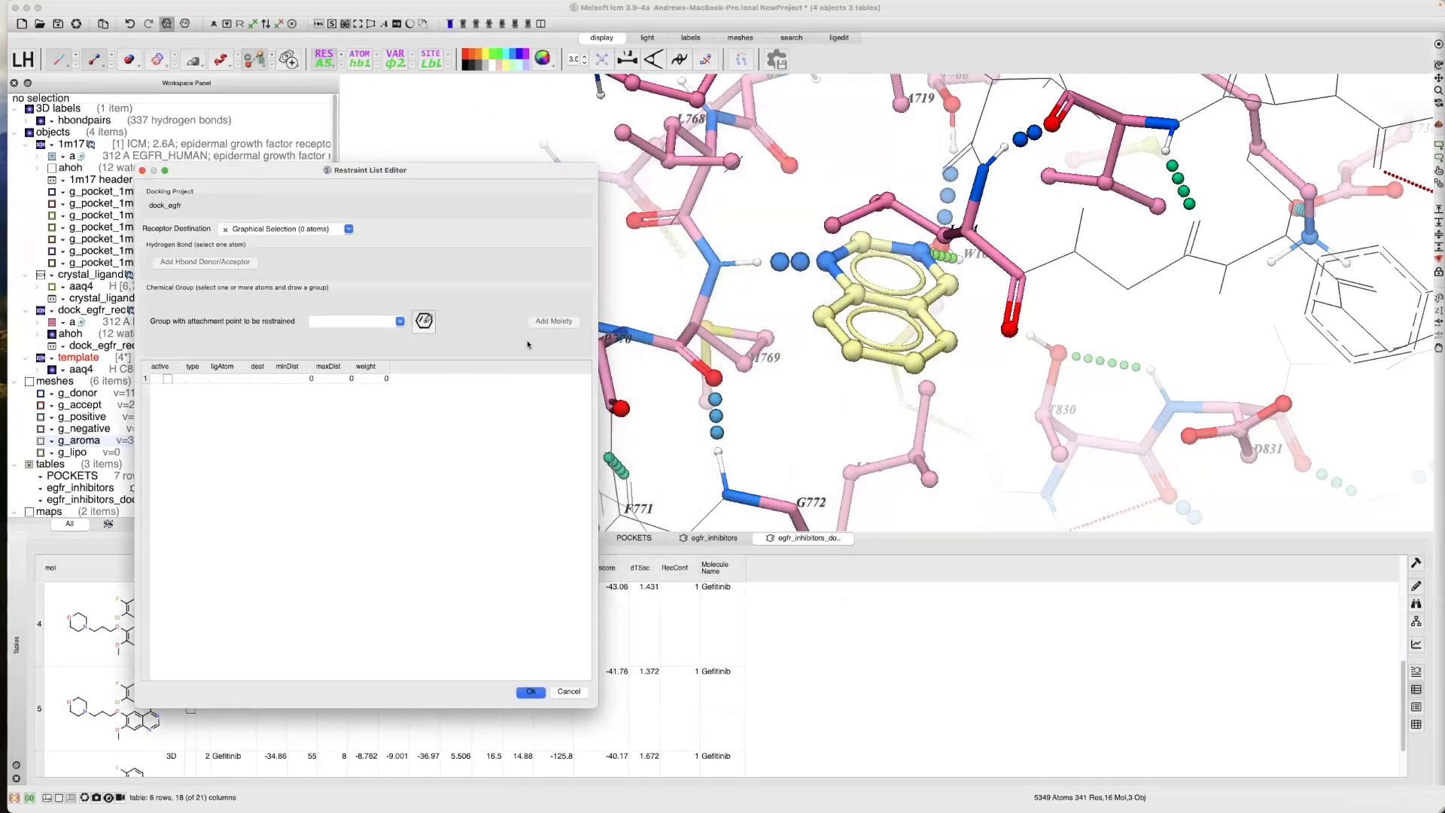
click(258, 65)
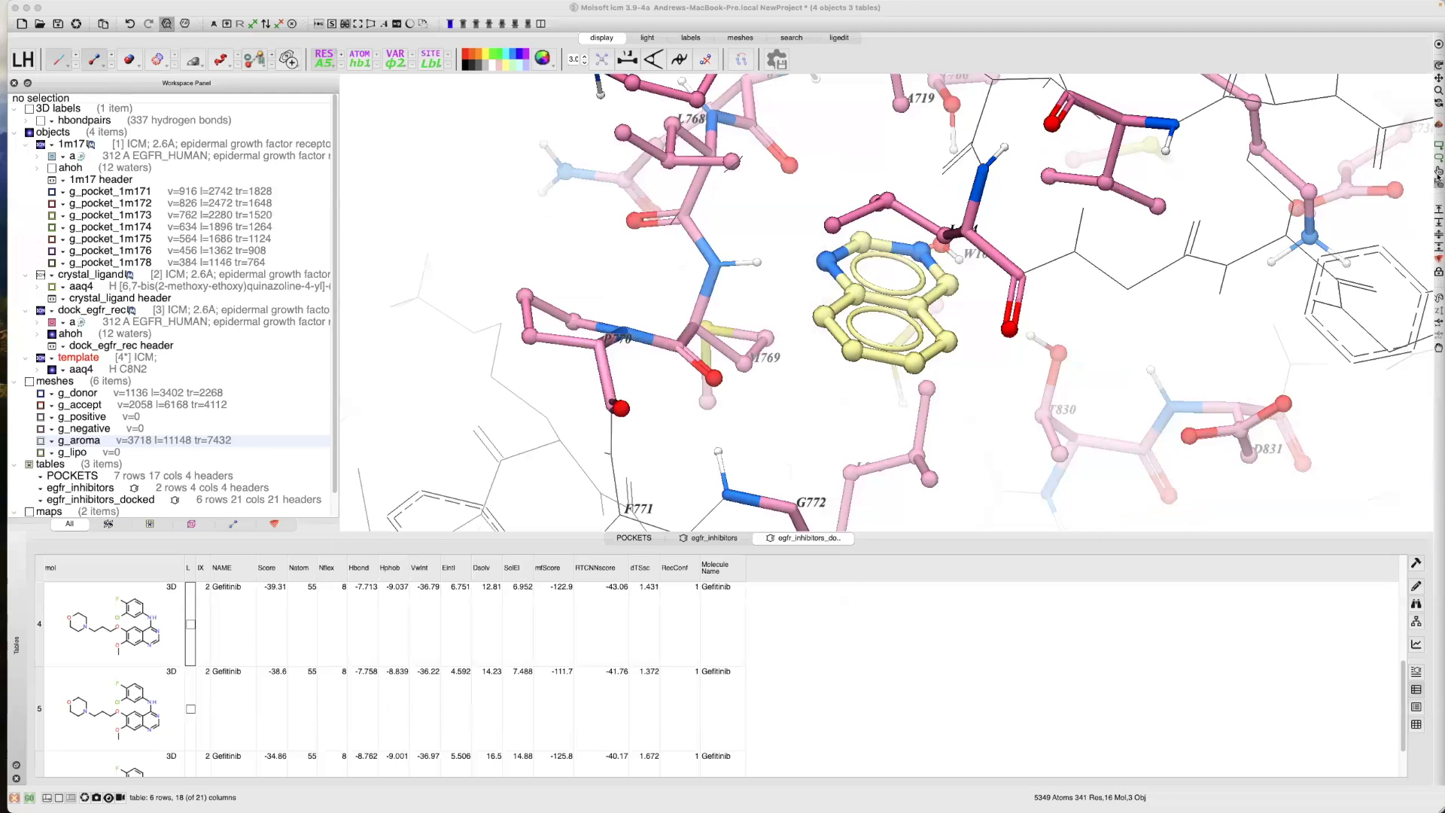
Try to add a hydrogen-bond donor/acceptor restraint for dock_egfr on the M769 backbone amide hydrogen, then clear the atom selection
click(754, 268)
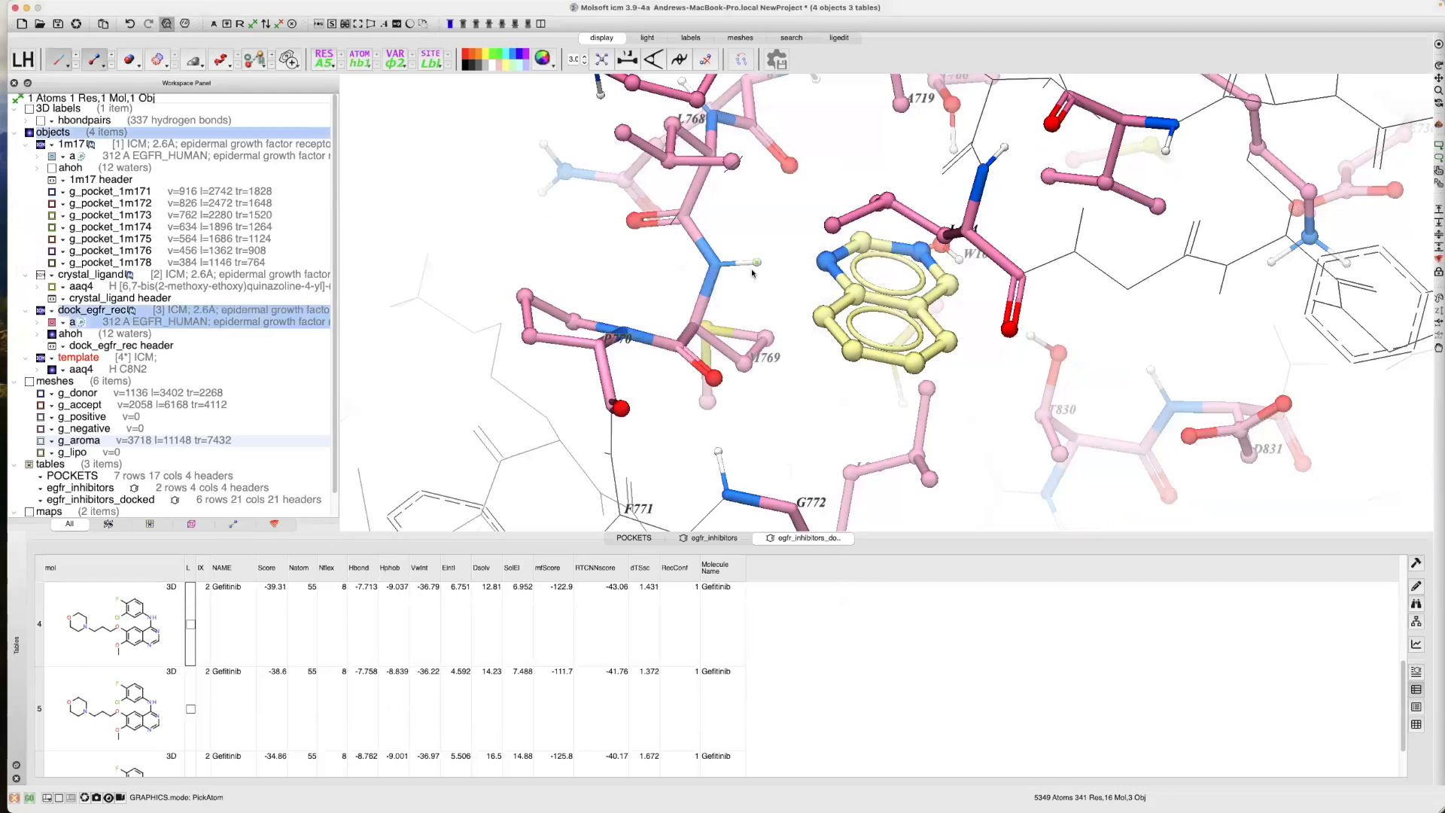
click(362, 6)
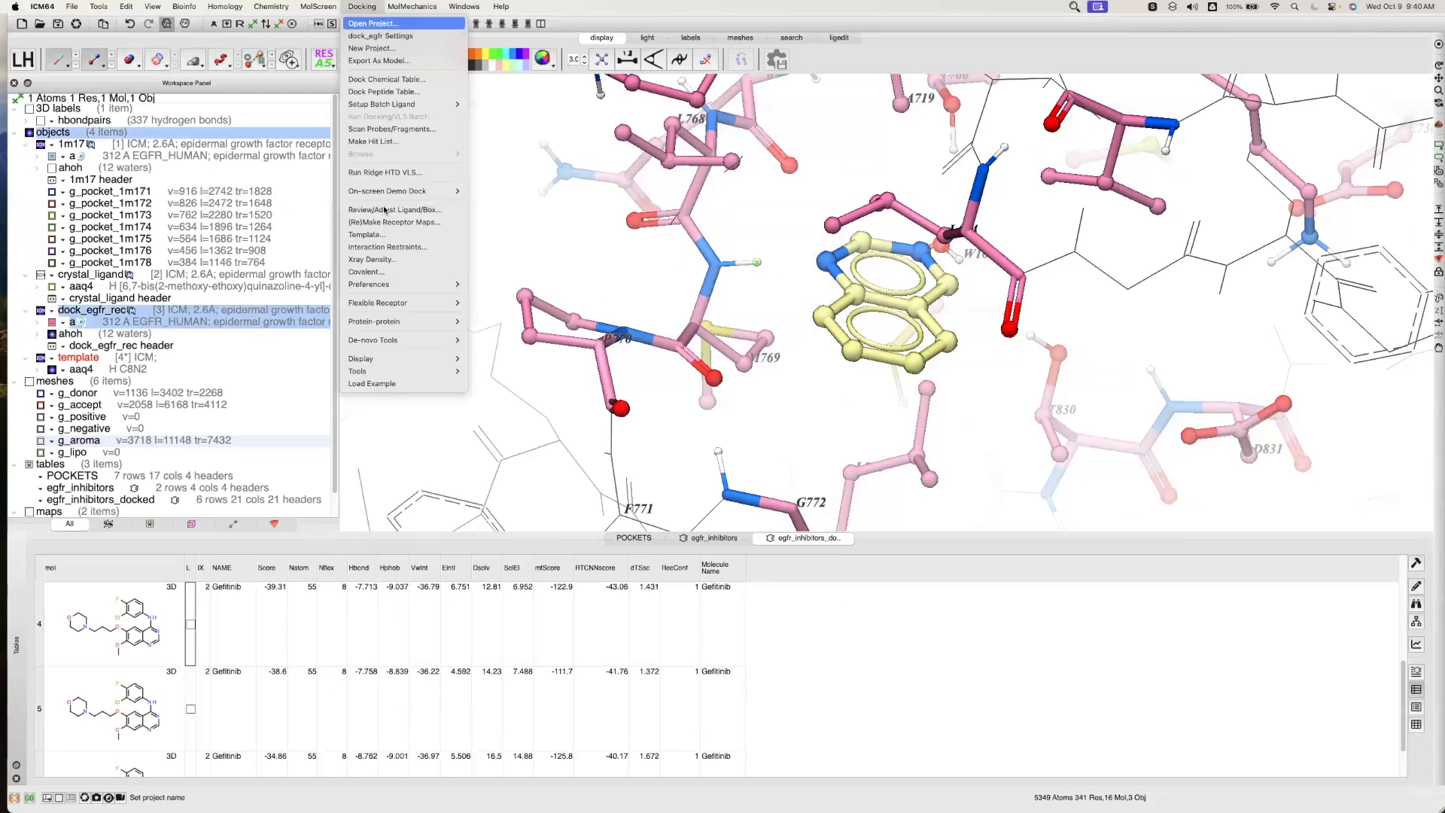
click(385, 247)
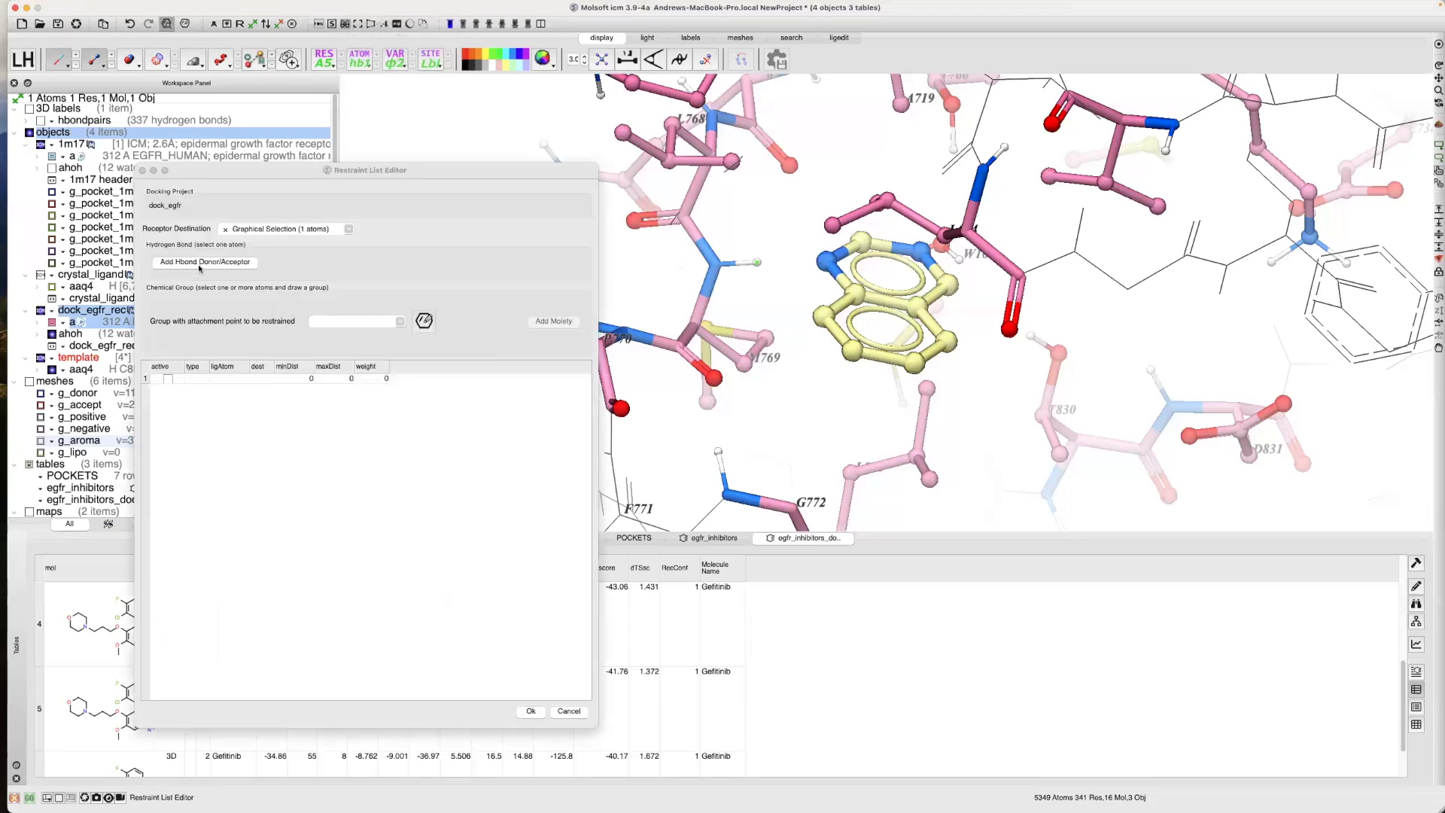
click(200, 263)
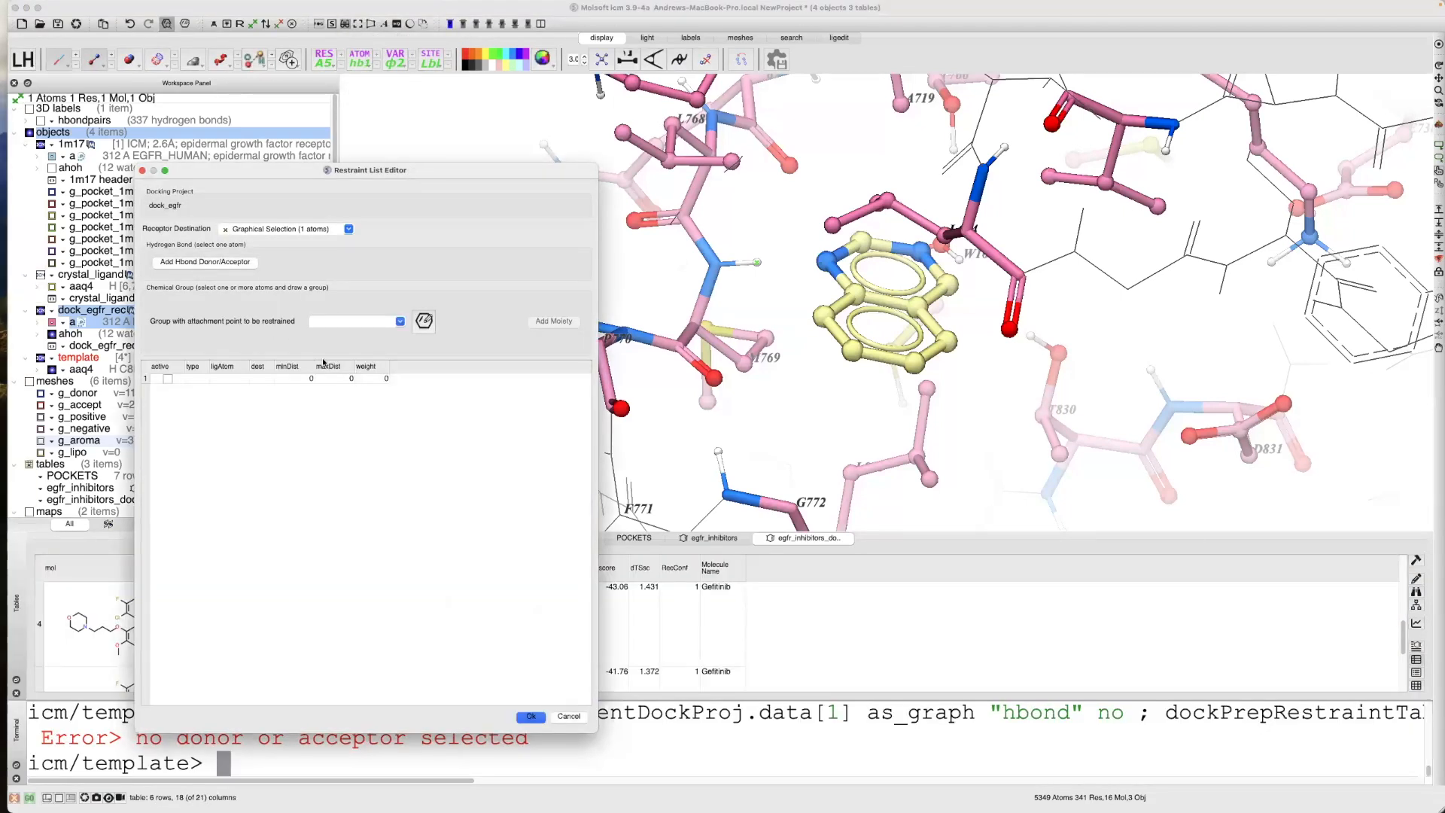
click(770, 446)
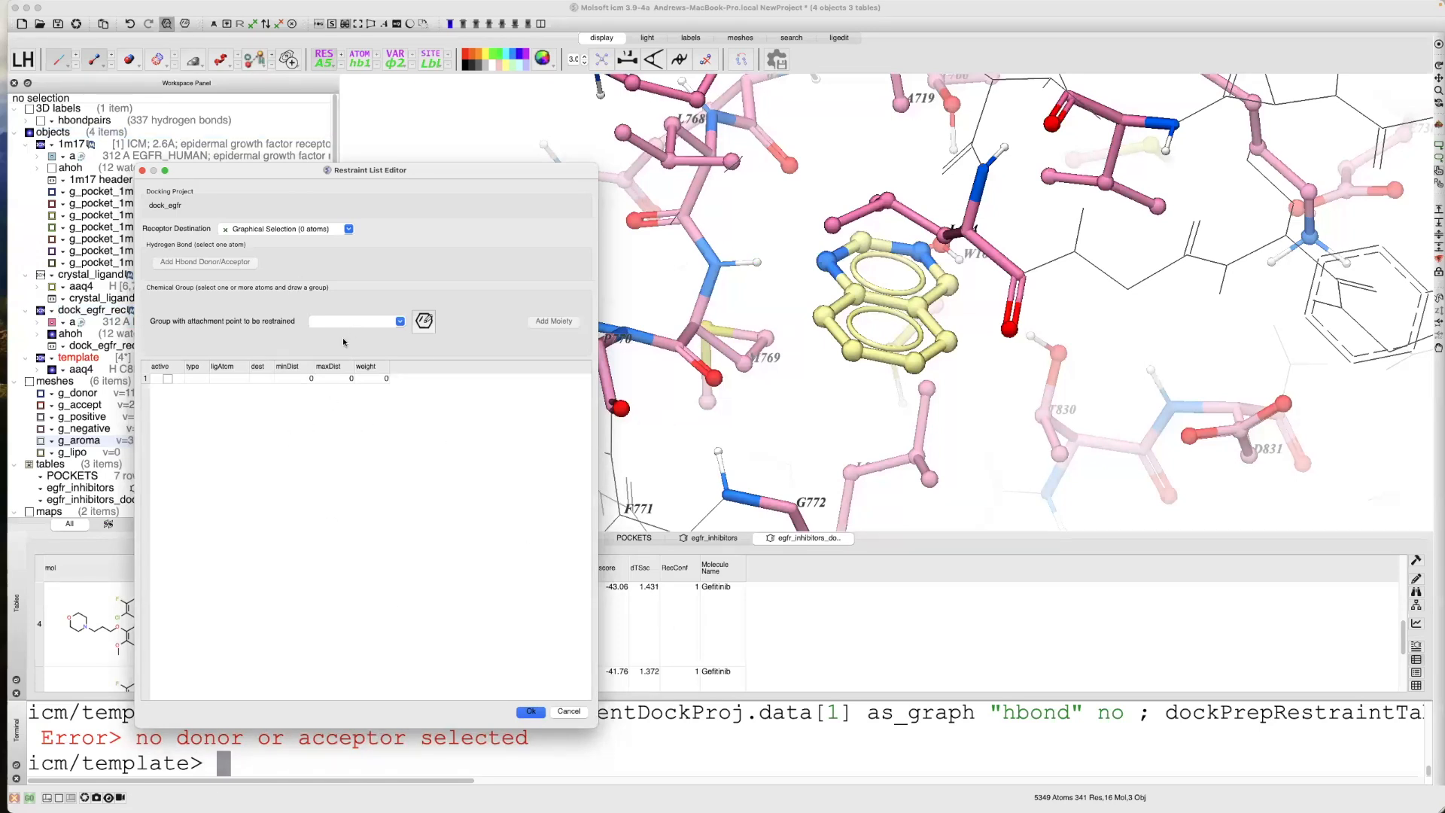
click(428, 325)
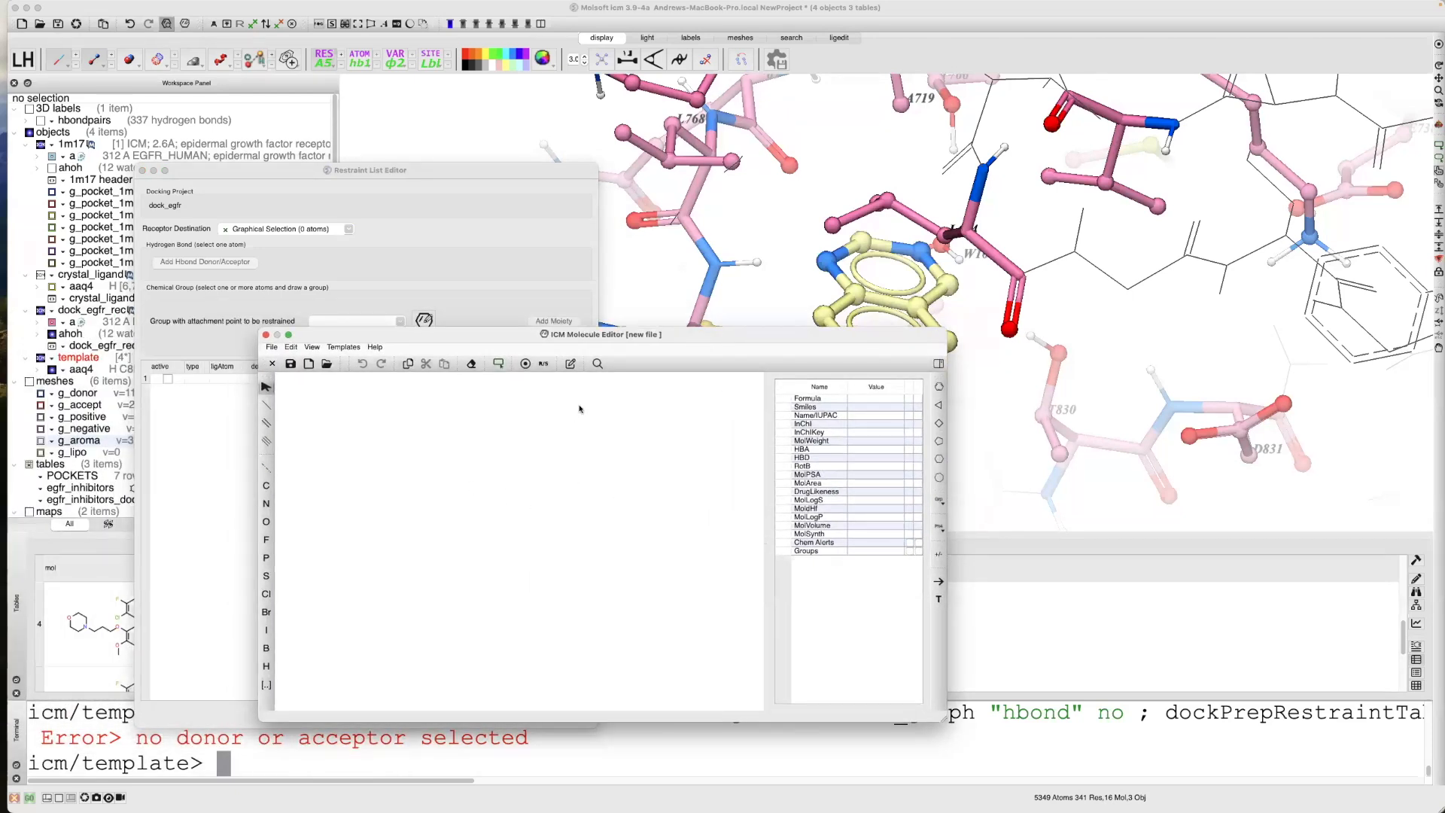
click(939, 386)
click(539, 472)
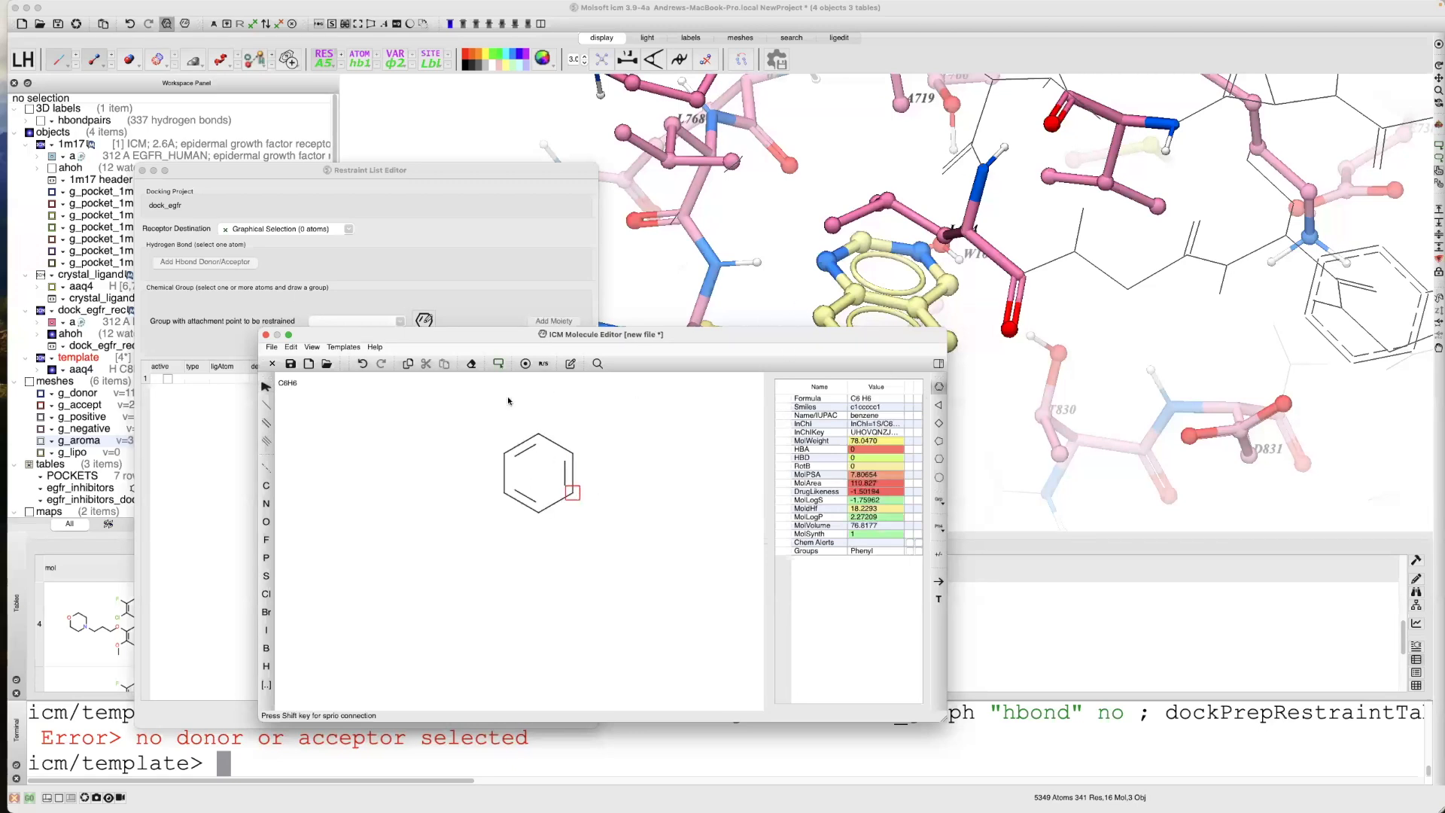
click(265, 336)
click(359, 465)
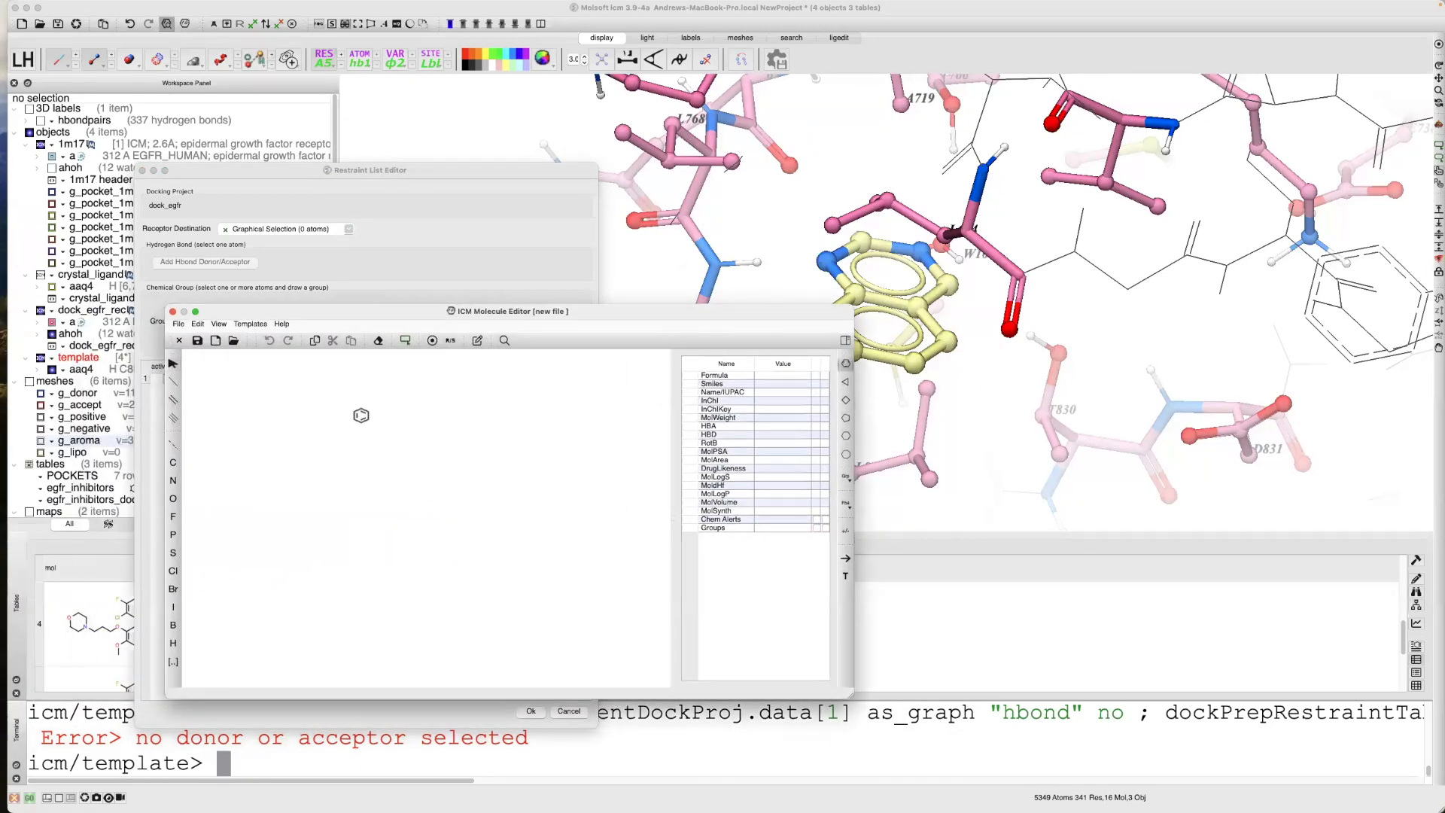
Draw a benzene ring with a single attachment bond as the restrained chemical group, view its end atom's options, and discard the drawing
click(361, 415)
drag(326, 436, 290, 457)
right_click(292, 455)
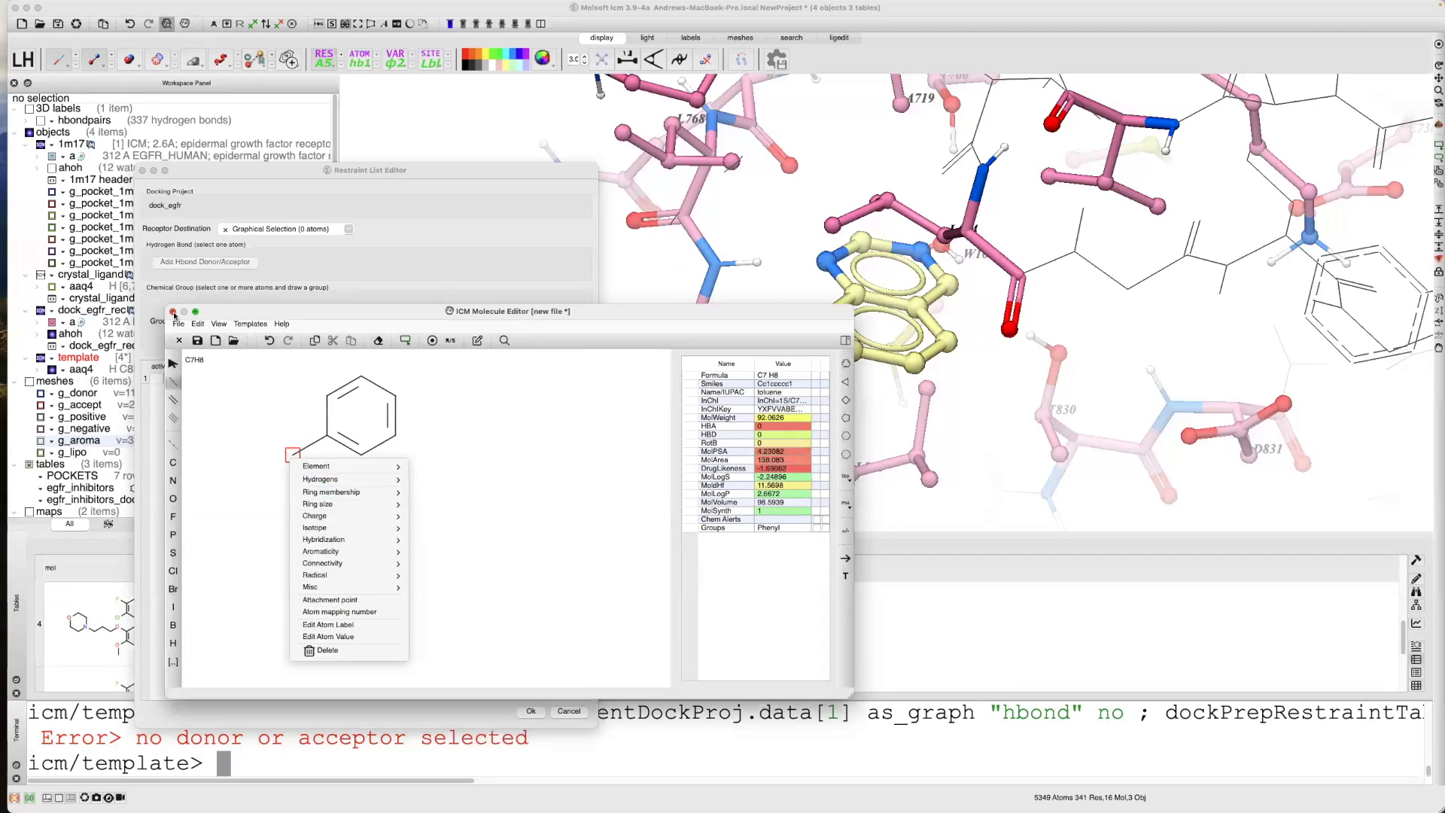
click(173, 311)
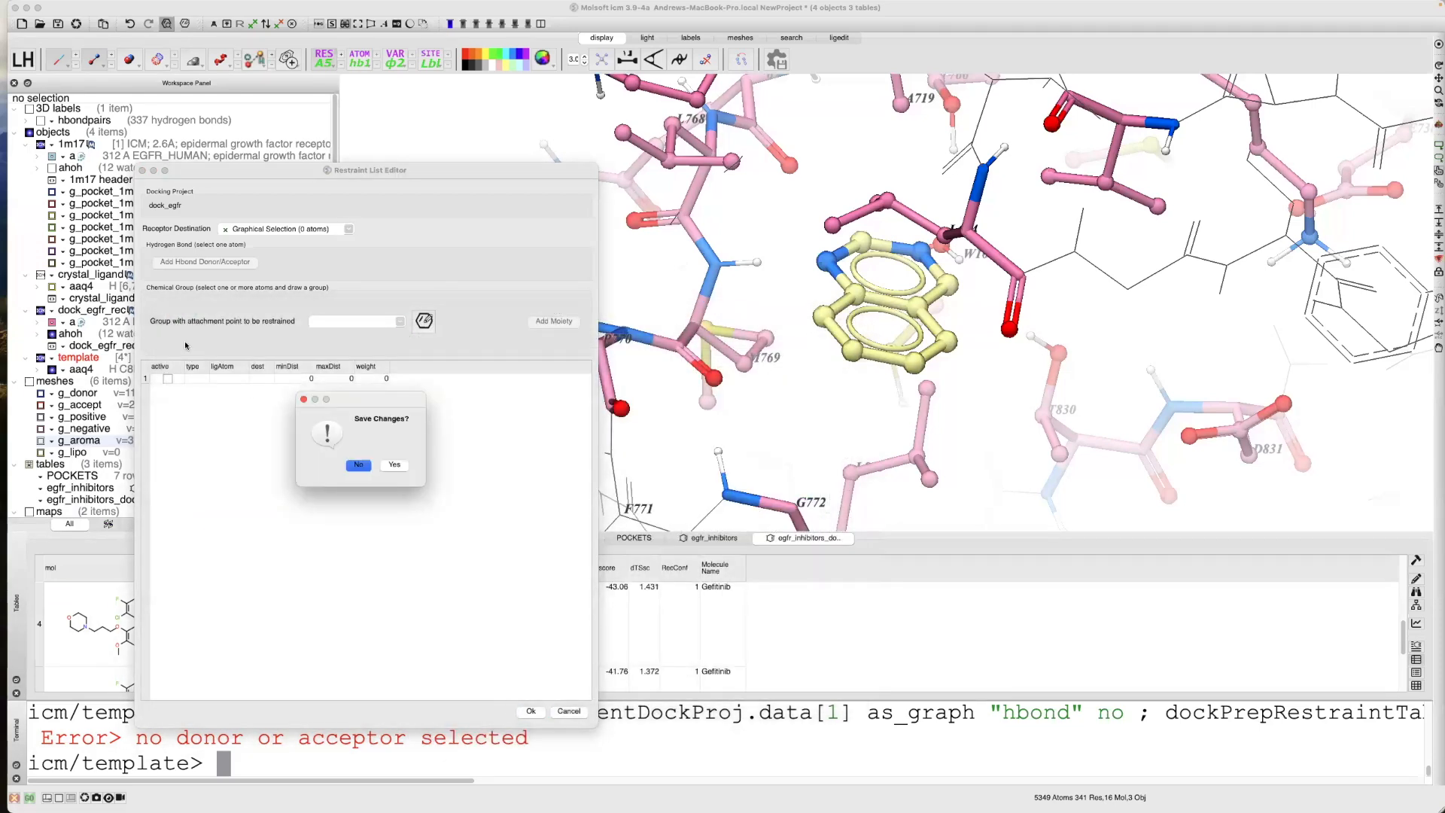
click(359, 465)
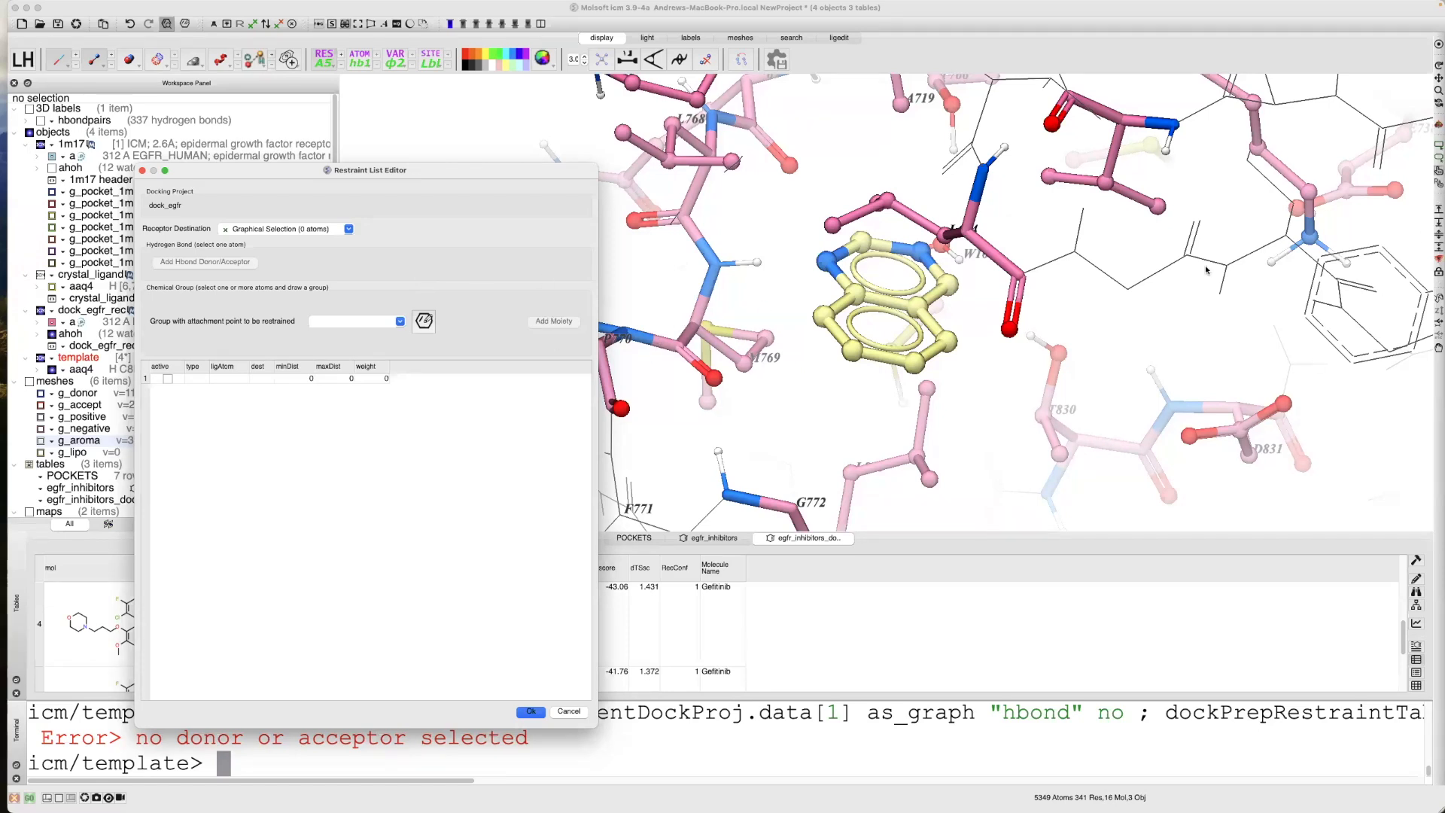
Select the M769 backbone nitrogen, try again to add it as a hydrogen-bond restraint, and close the restraint editor
click(735, 264)
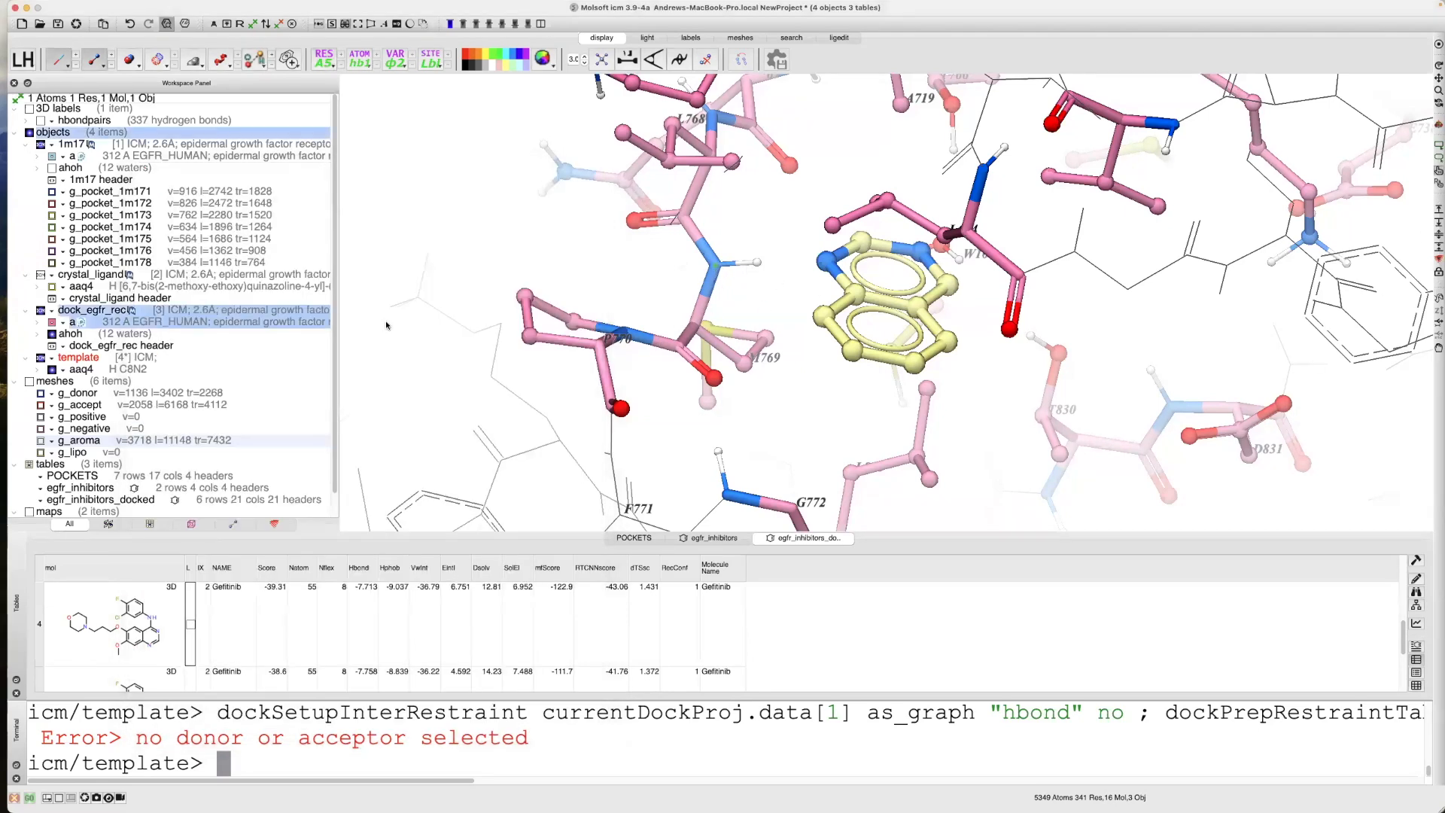
click(362, 6)
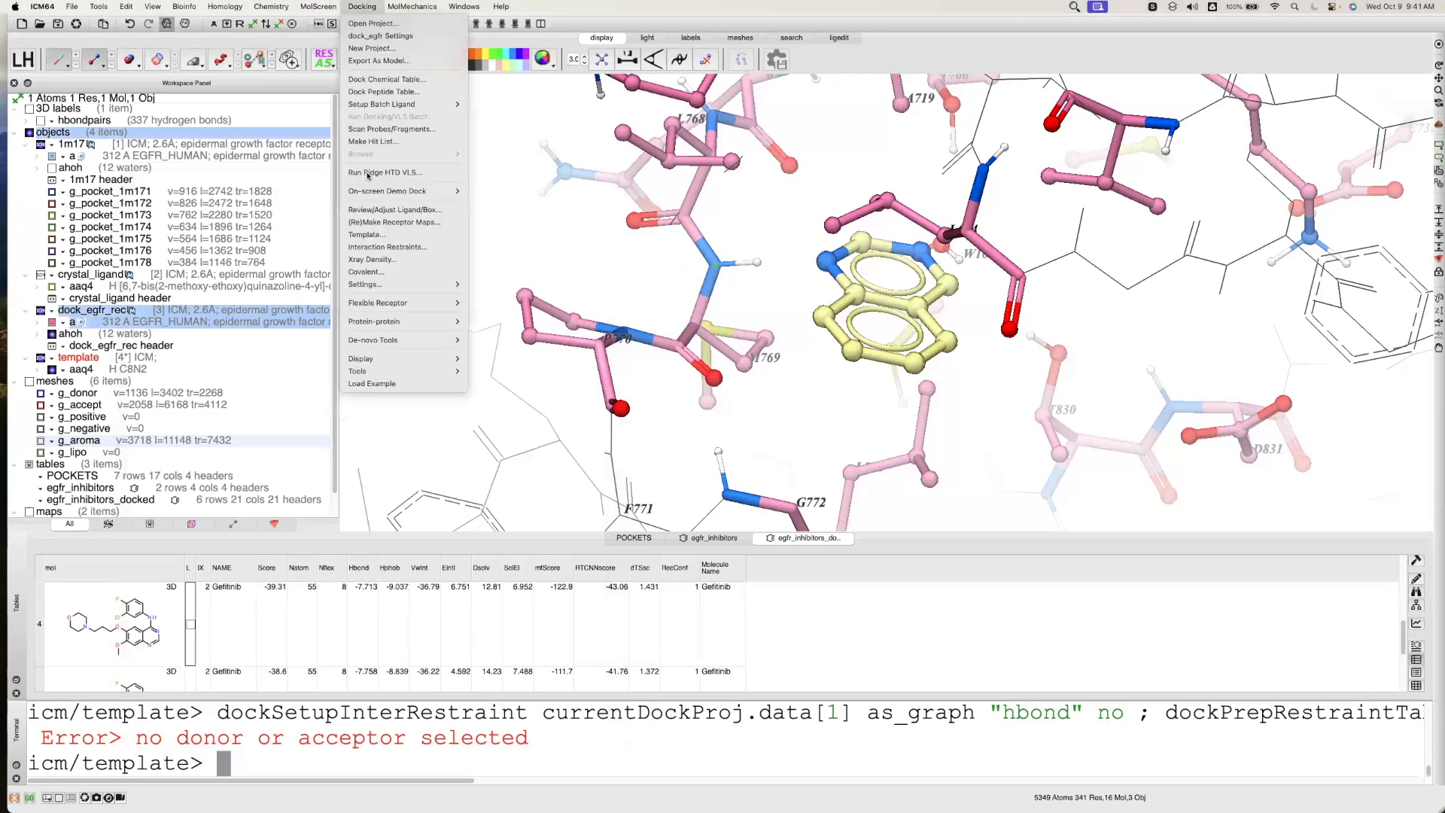
click(377, 247)
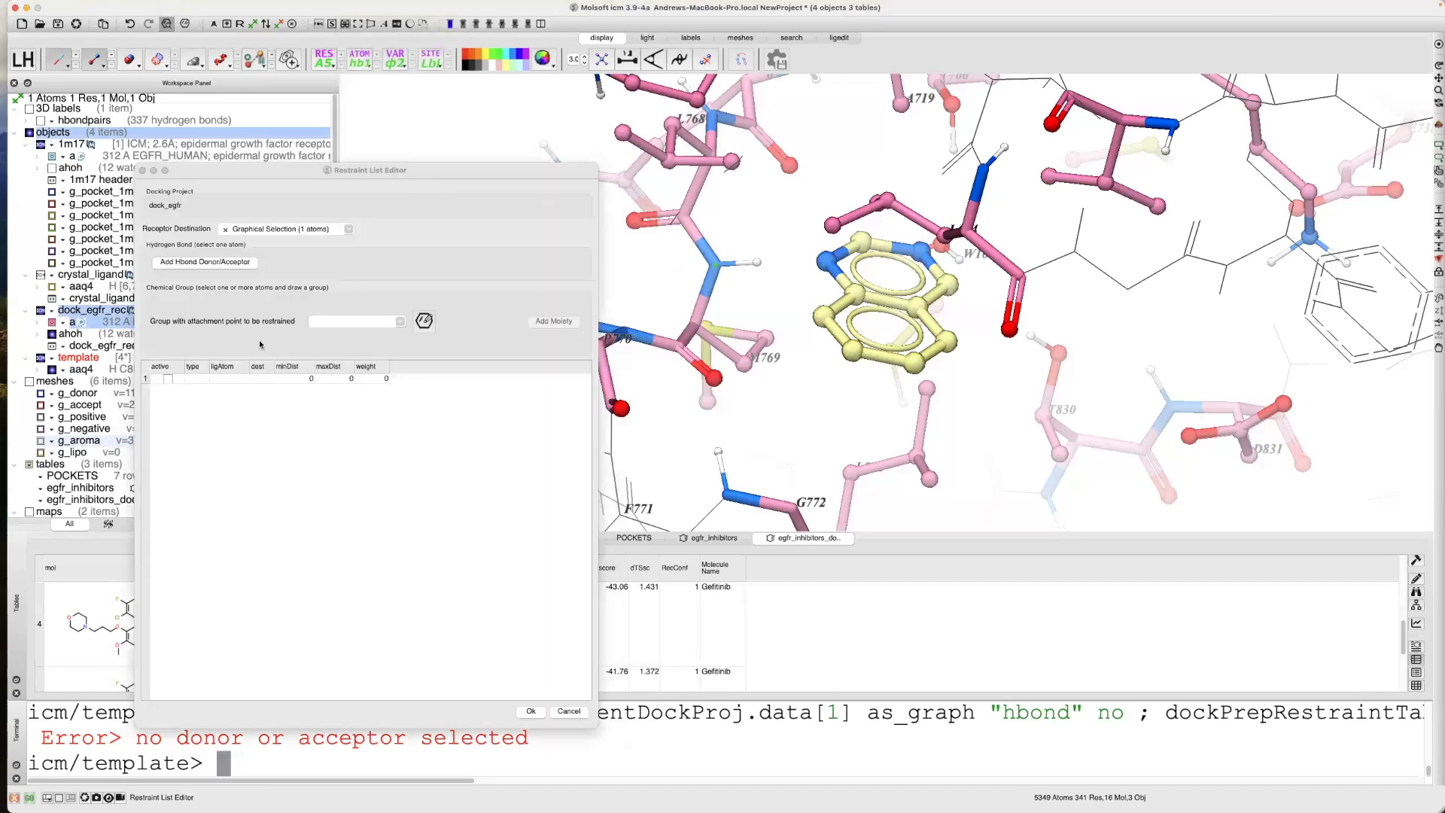
click(230, 267)
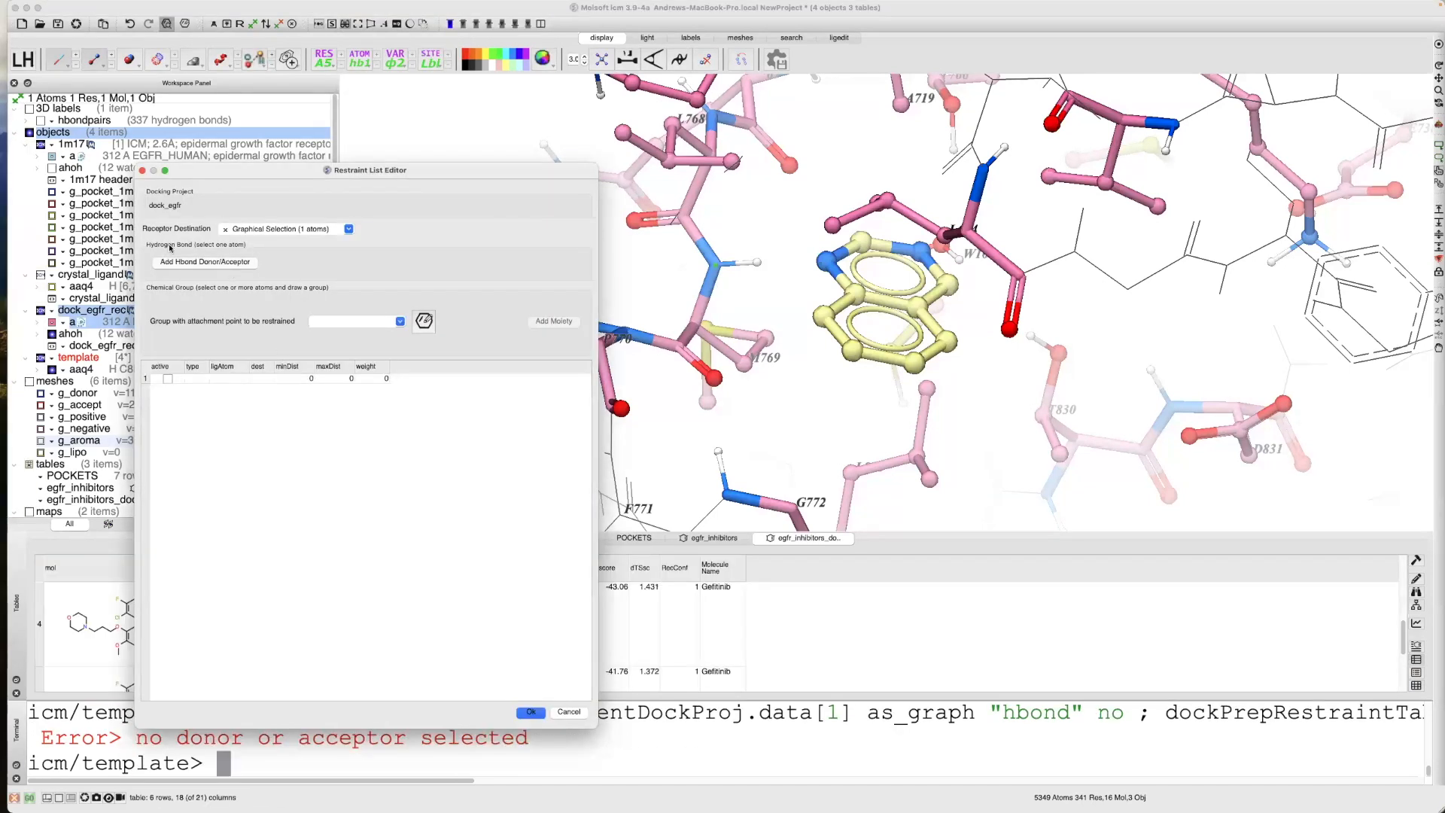
click(141, 170)
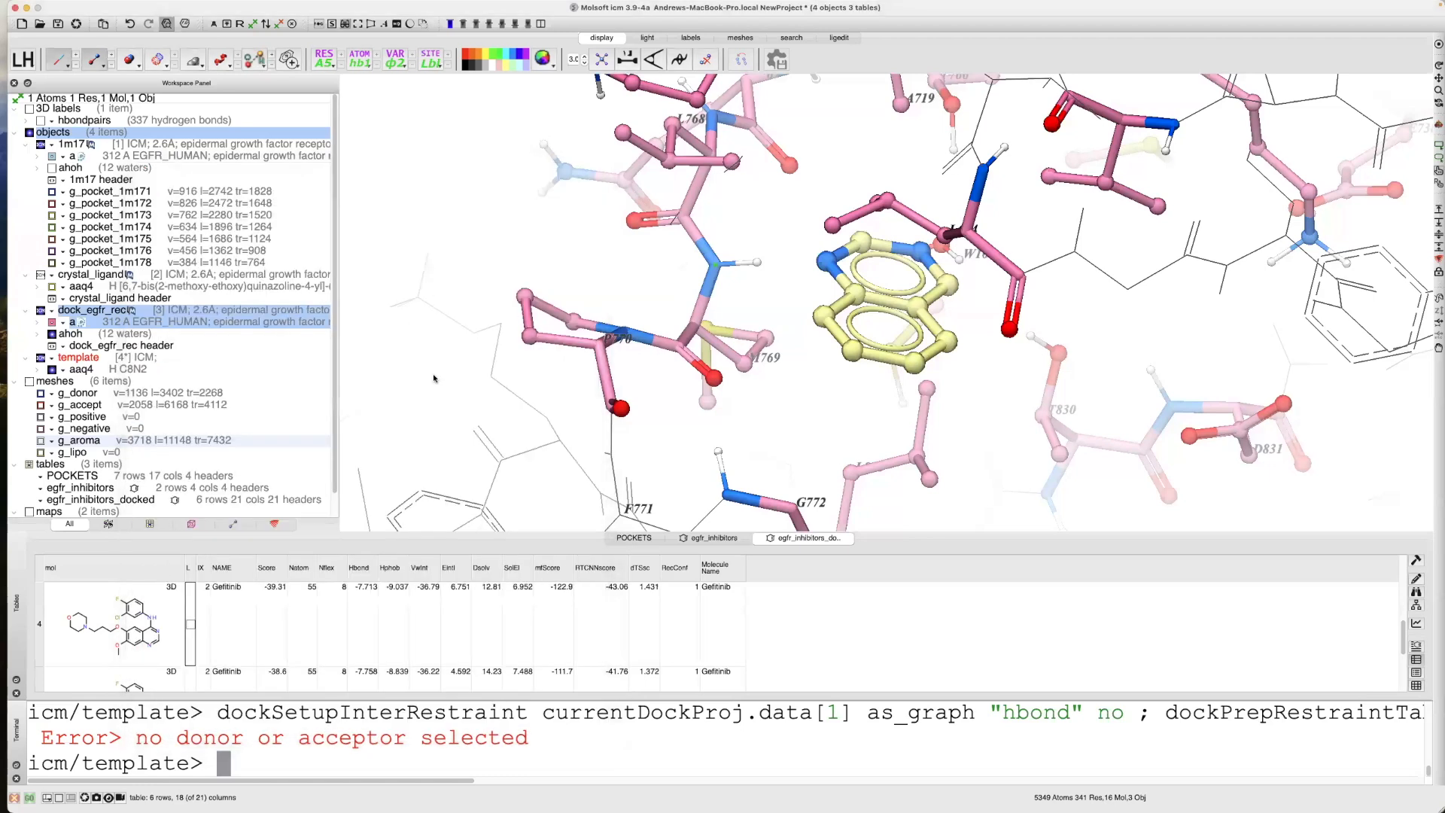
Clear the atom selection around the quinazoline template and hide the terminal
drag(650, 447, 655, 478)
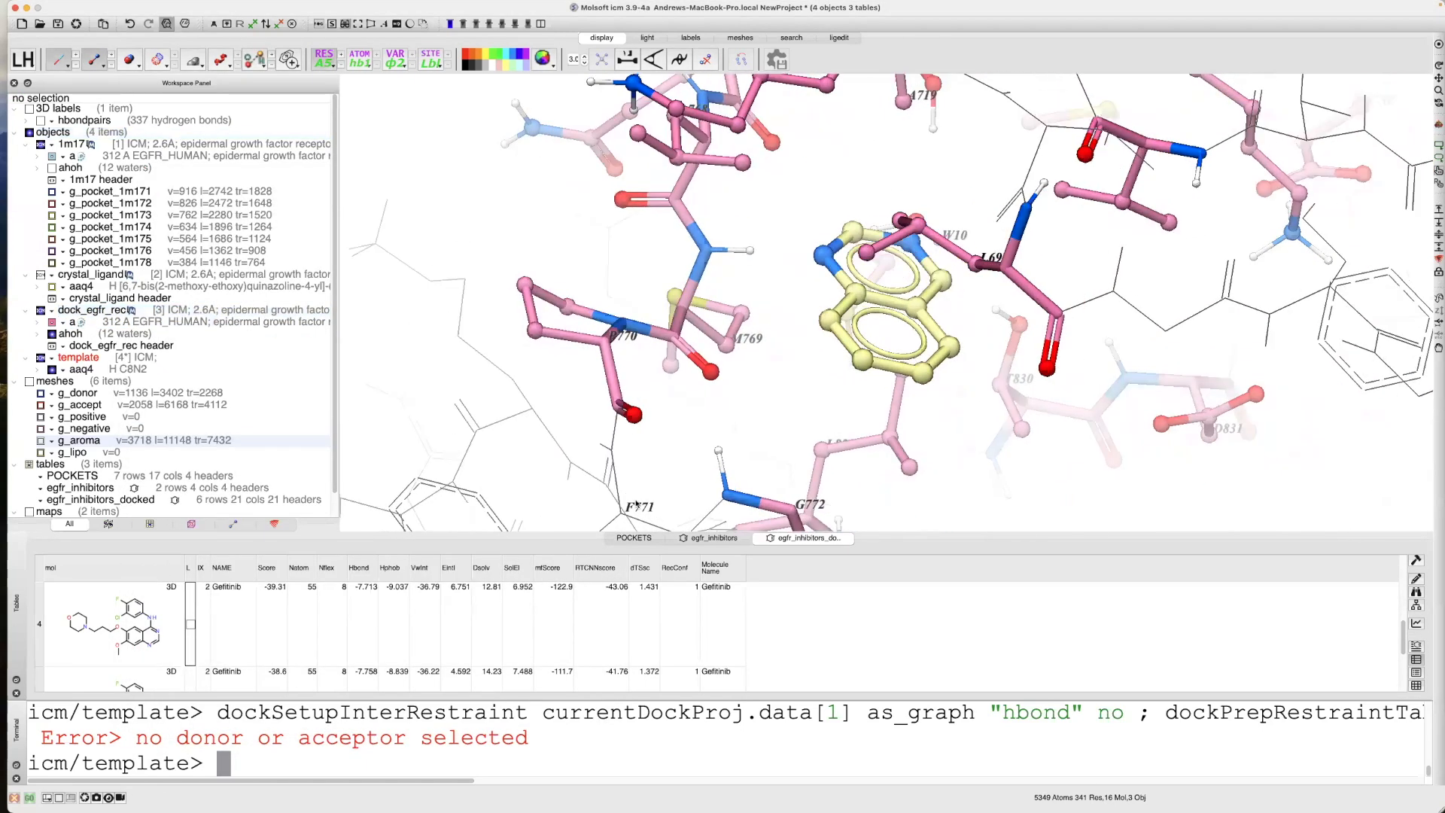
click(16, 780)
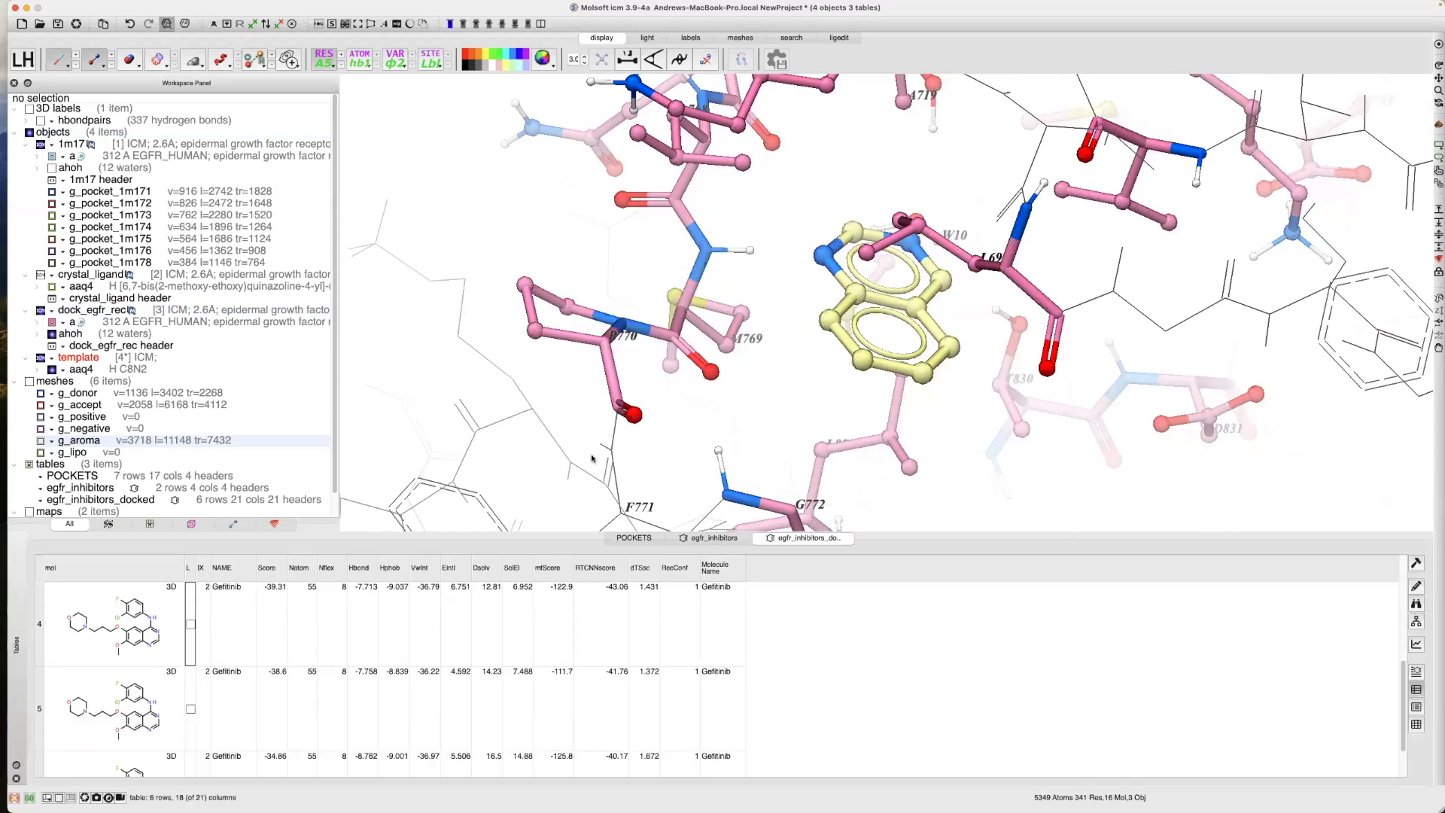
mouse_move(773, 386)
mouse_down()
mouse_move(751, 394)
mouse_move(802, 381)
mouse_move(782, 375)
mouse_up()
Switch to the slide presentation and advance from Template Docking and Restraints to the Fragment Docking slide
key(super+Tab)
key(super+Tab)
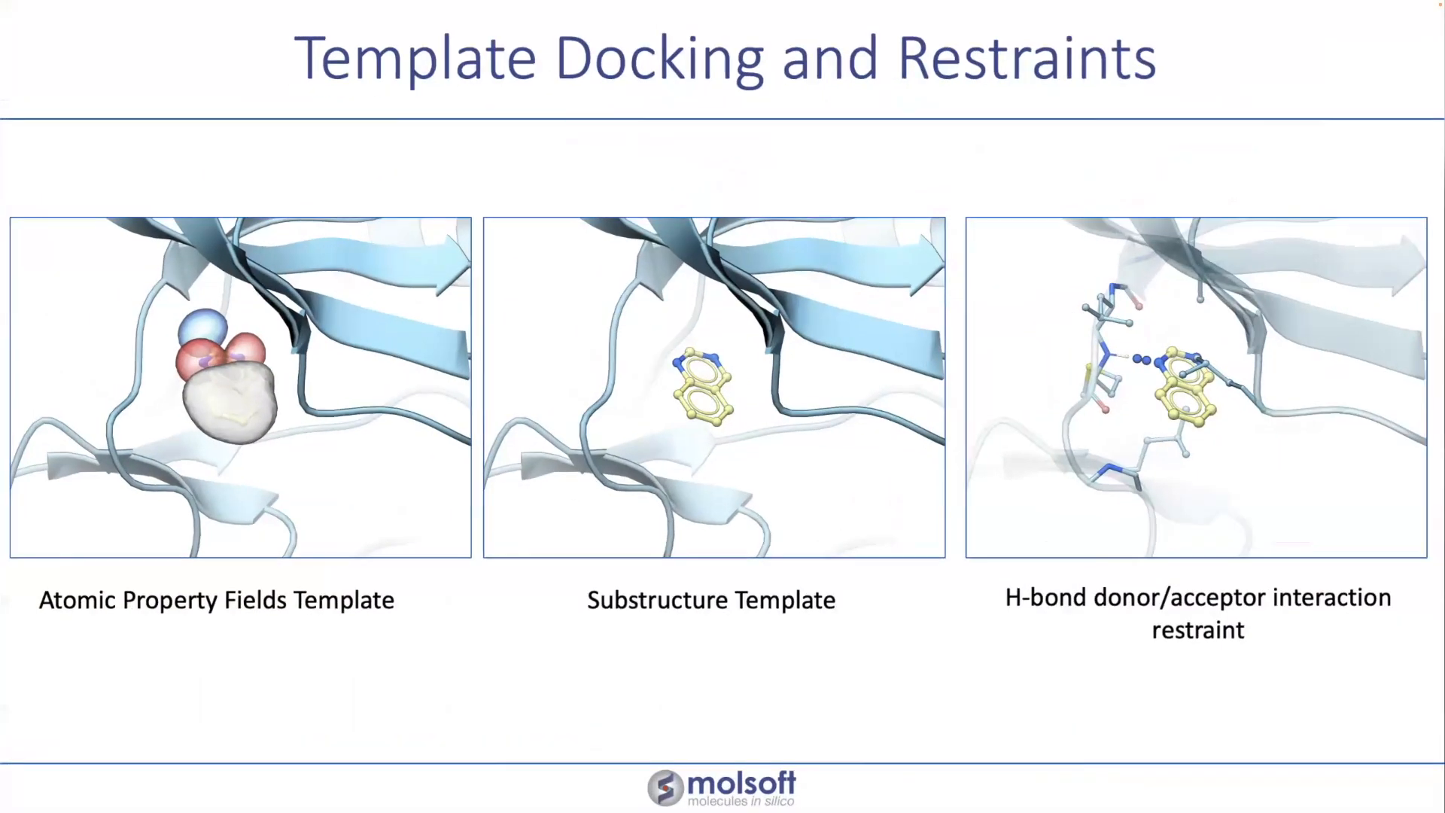
click(710, 392)
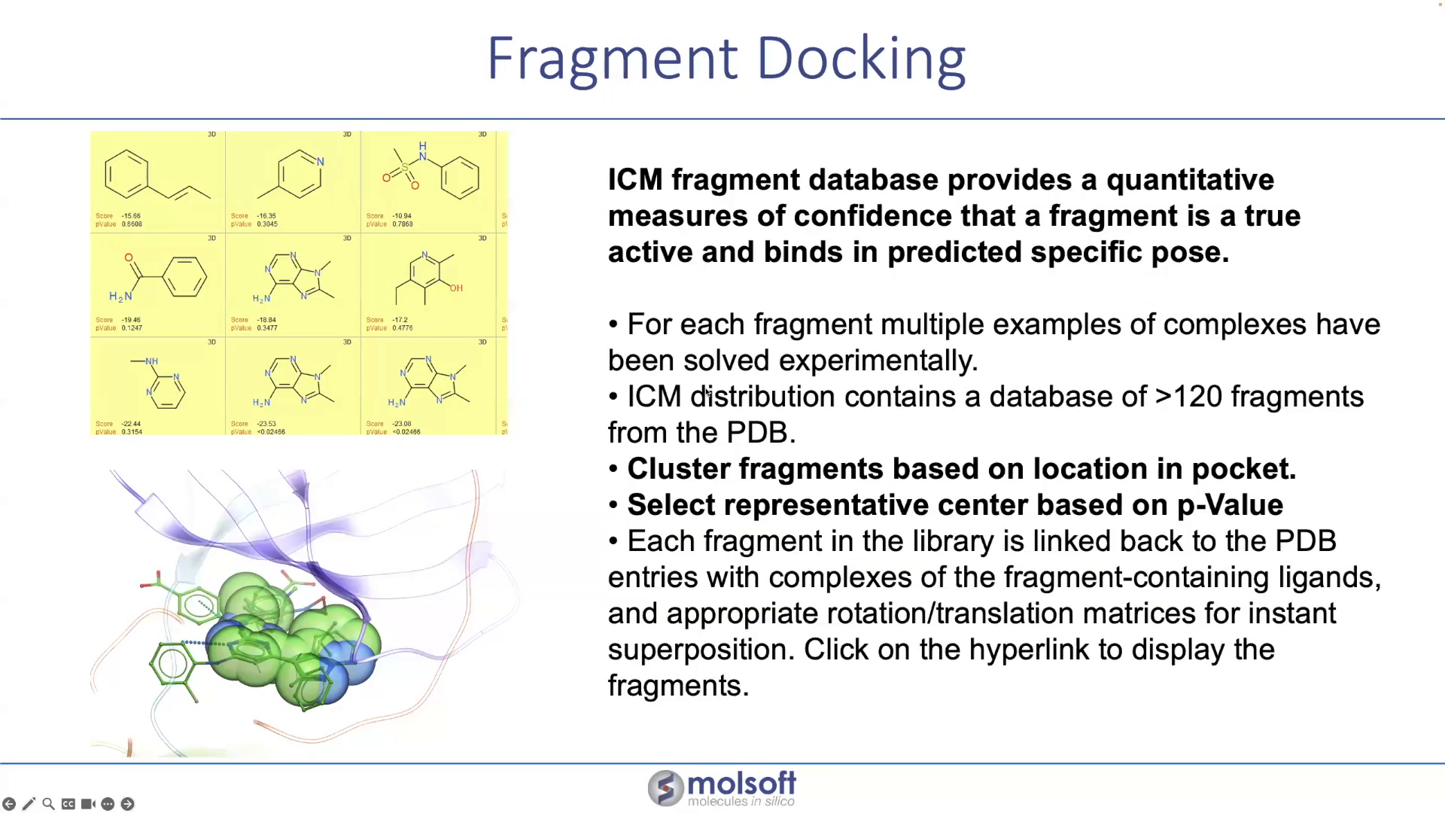
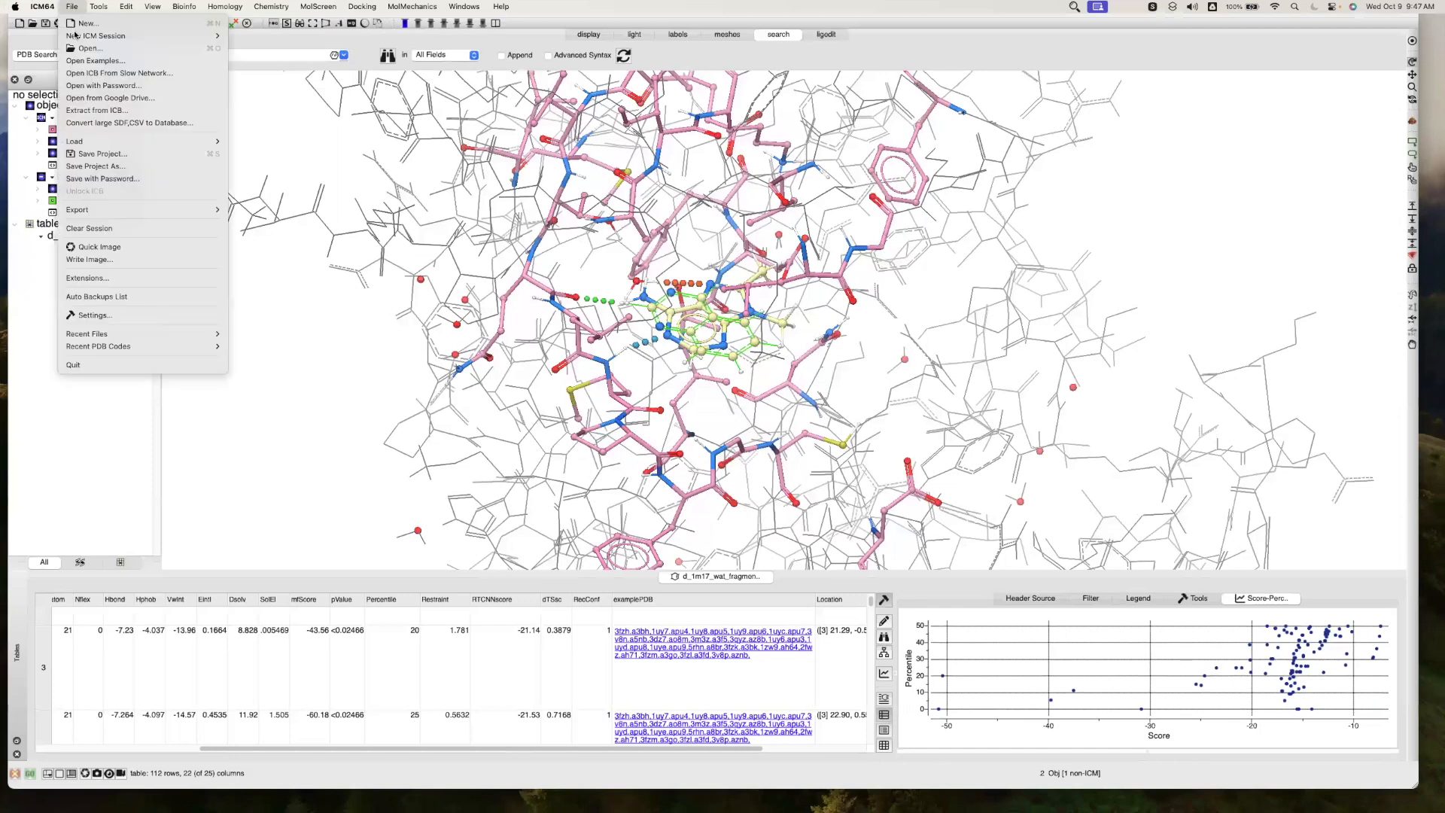
Start a new ICM session and load the PDB structure 4g5p into it
click(244, 36)
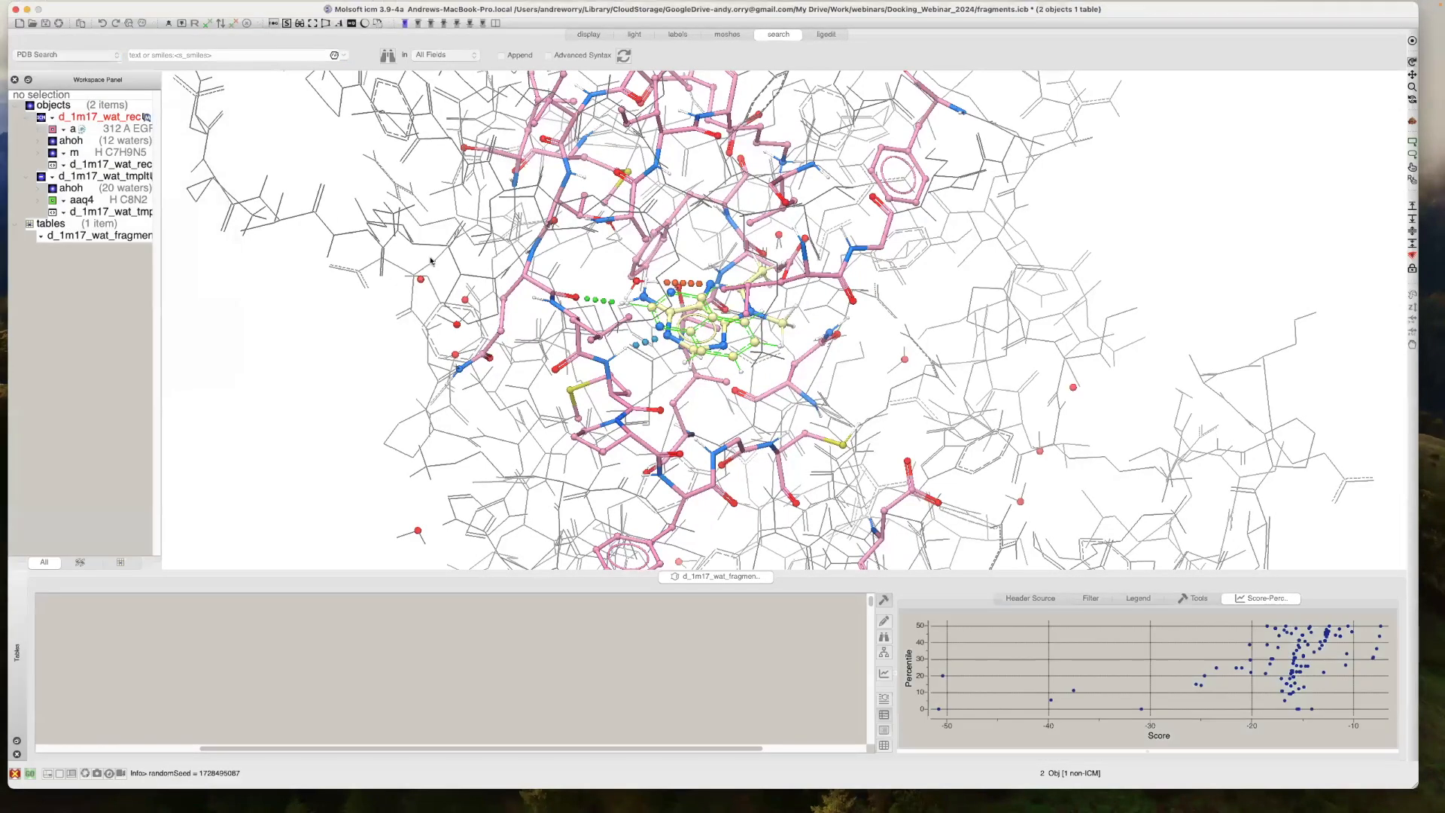
mouse_move(1133, 807)
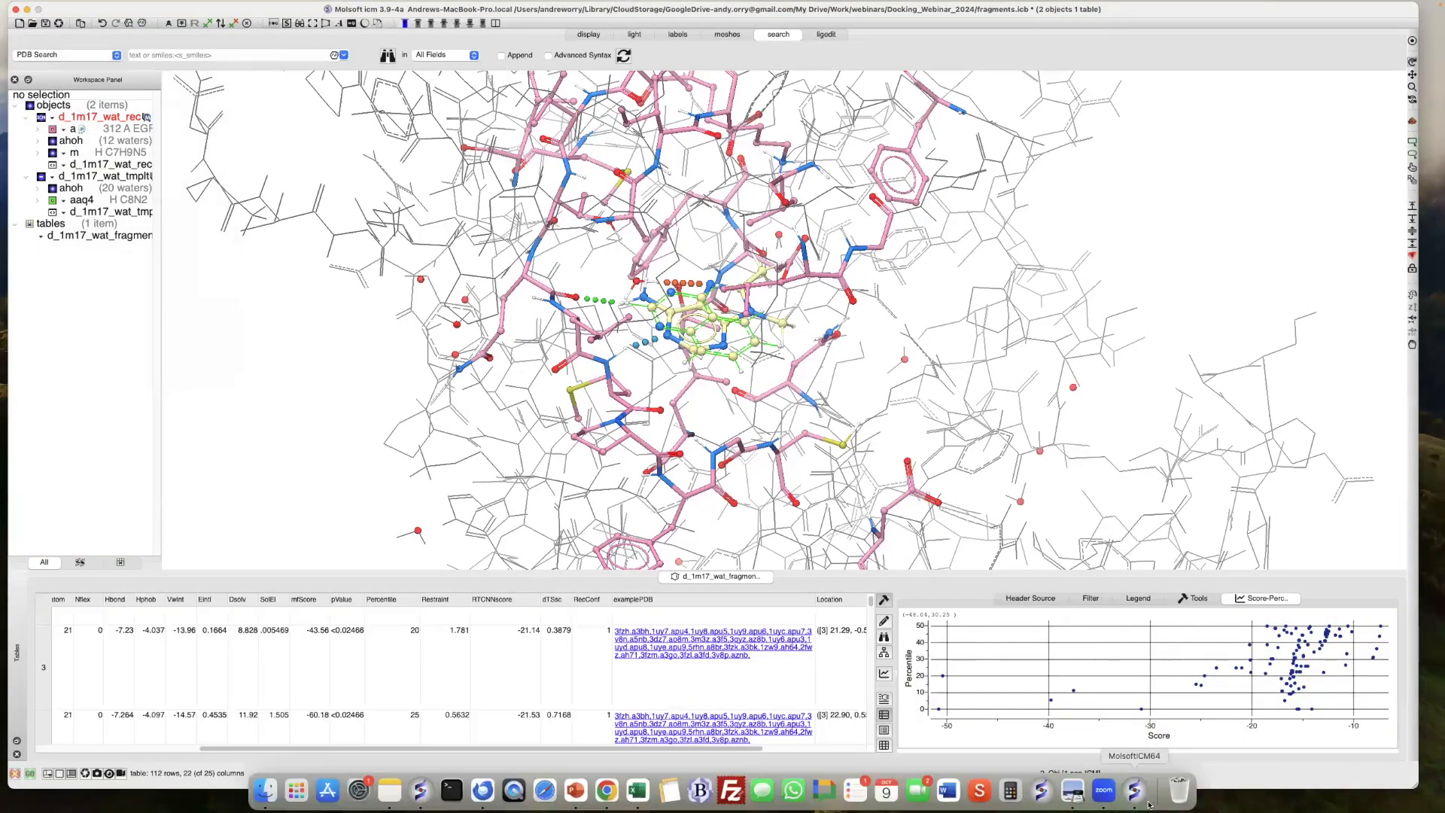
click(1157, 798)
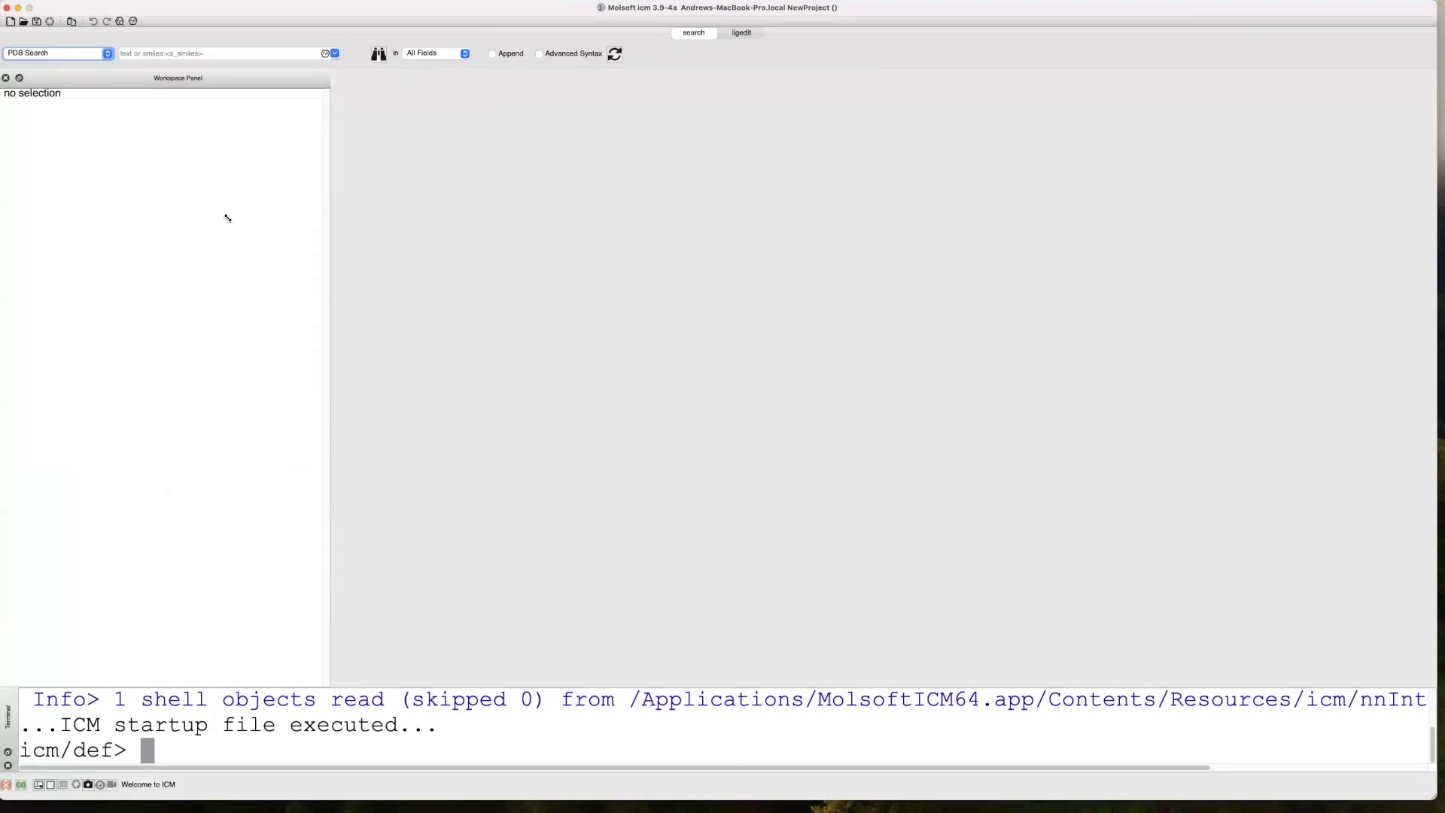
click(150, 54)
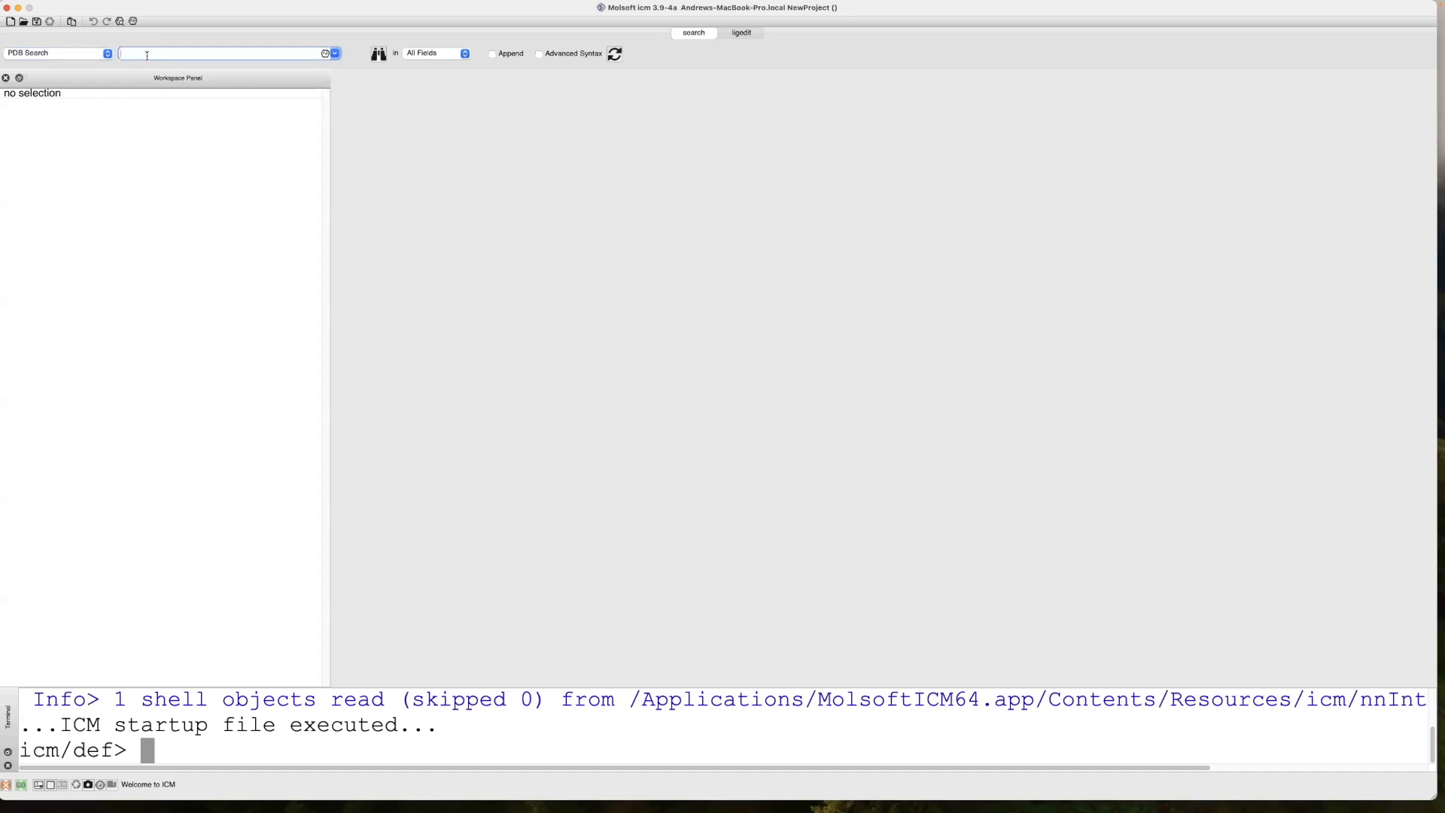
click(378, 55)
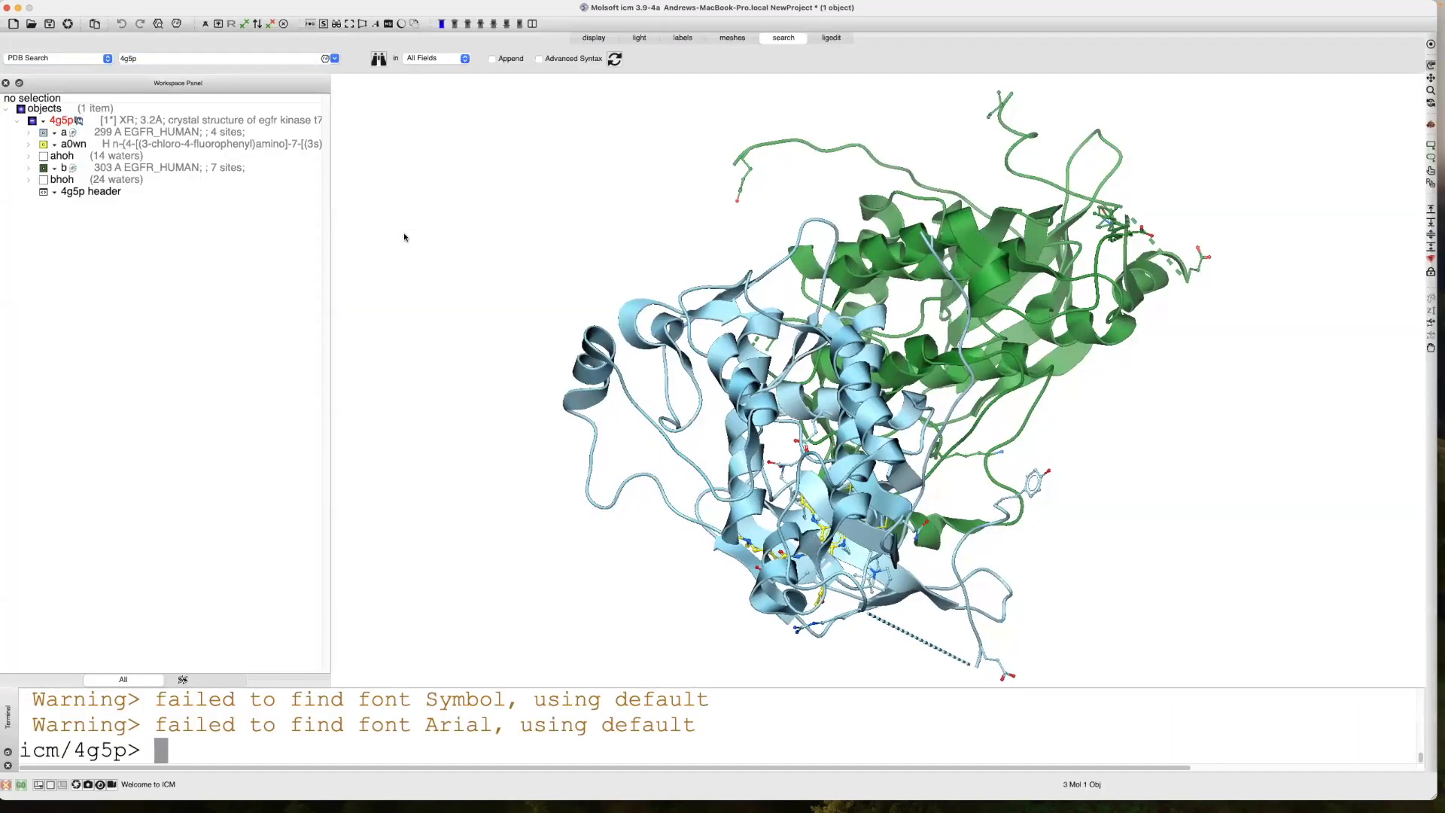
Display the ligand pocket interactions for the a0wn ligand of 4g5p
drag(473, 296, 278, 211)
scroll(583, 287, down, 3)
right_click(152, 143)
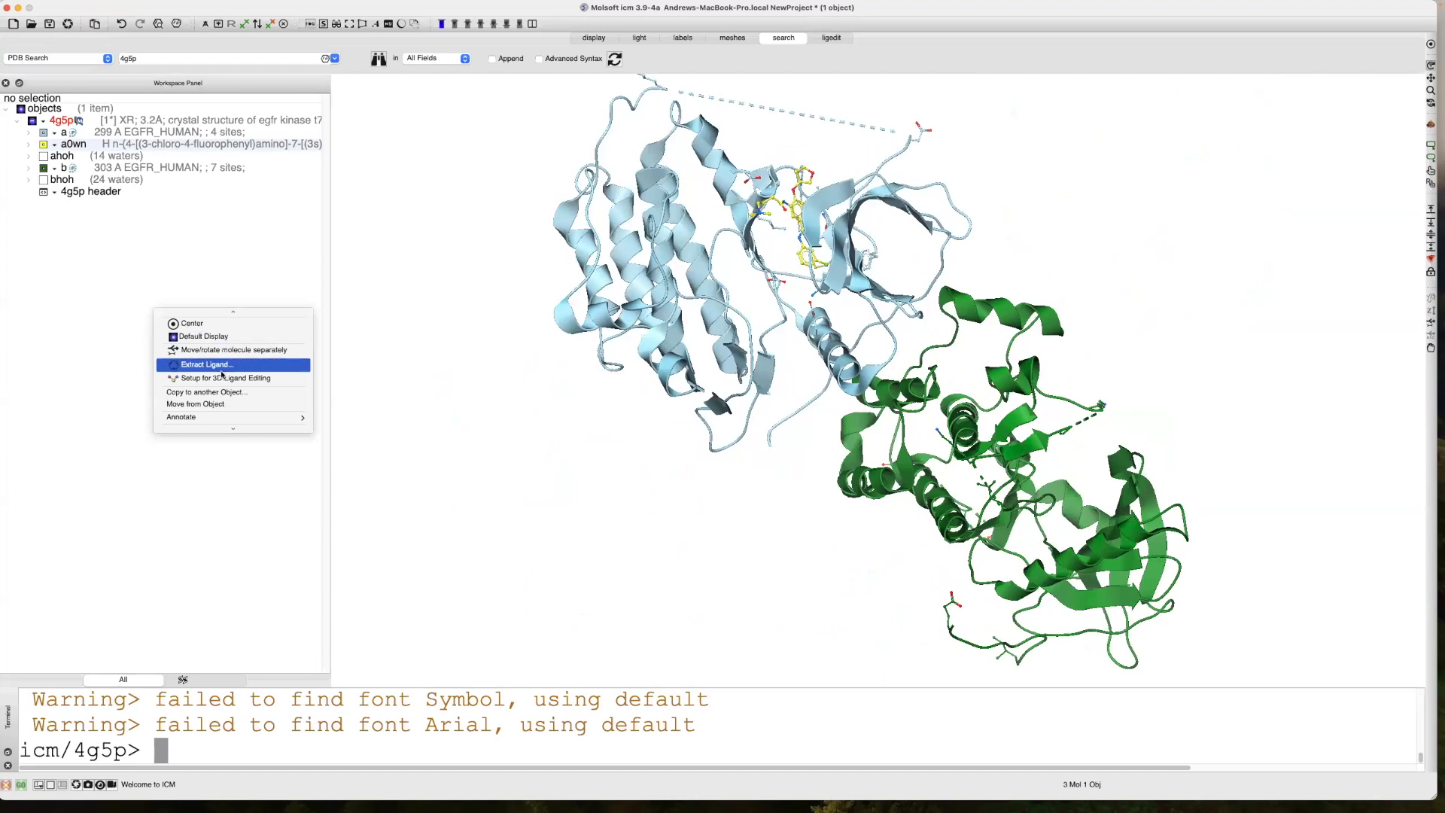
scroll(220, 377, up, 1)
scroll(218, 374, up, 1)
scroll(218, 374, up, 2)
mouse_move(255, 333)
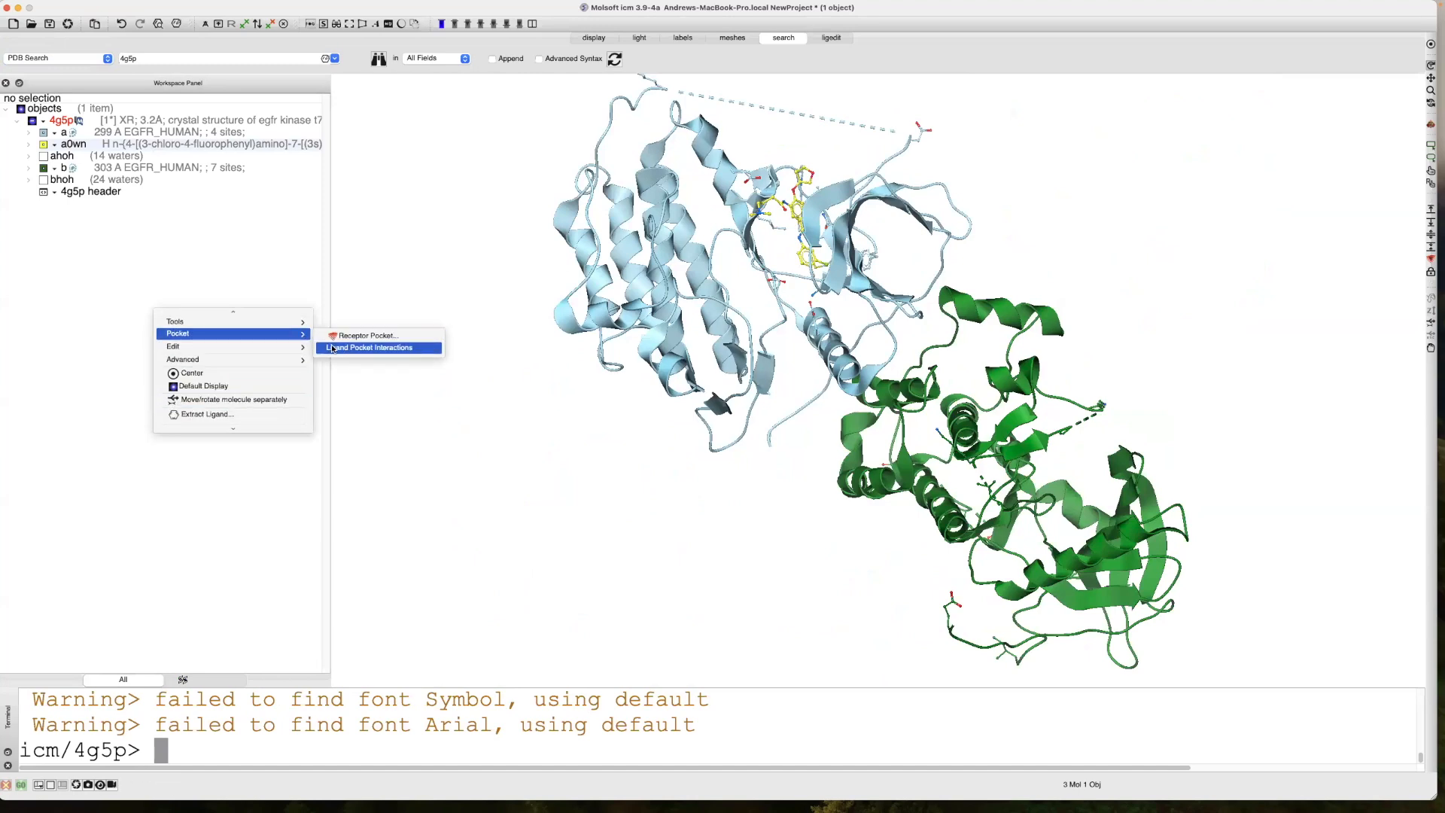
click(332, 348)
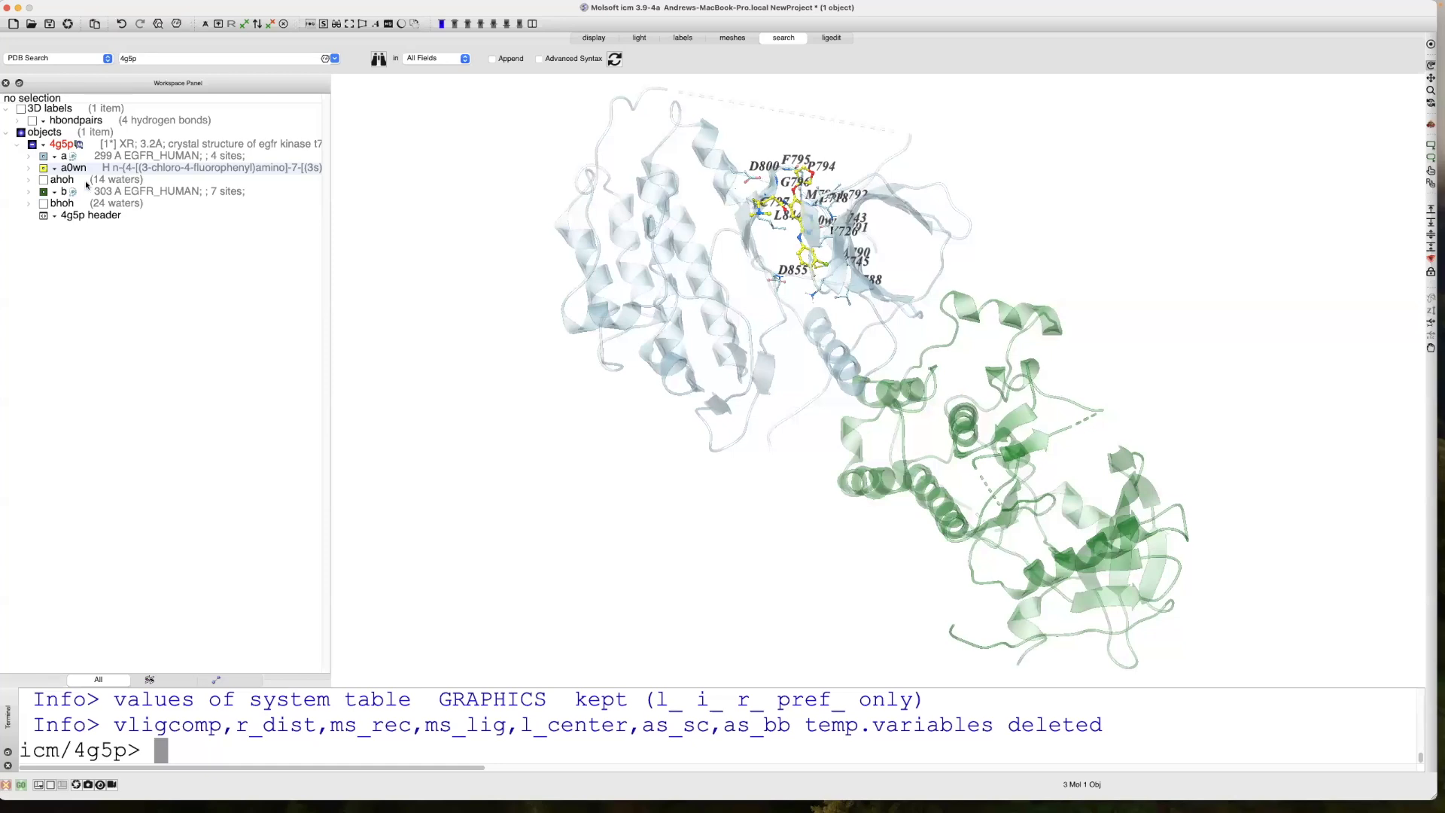
Center the view on the a0wn ligand and examine its surroundings in the pocket
click(108, 170)
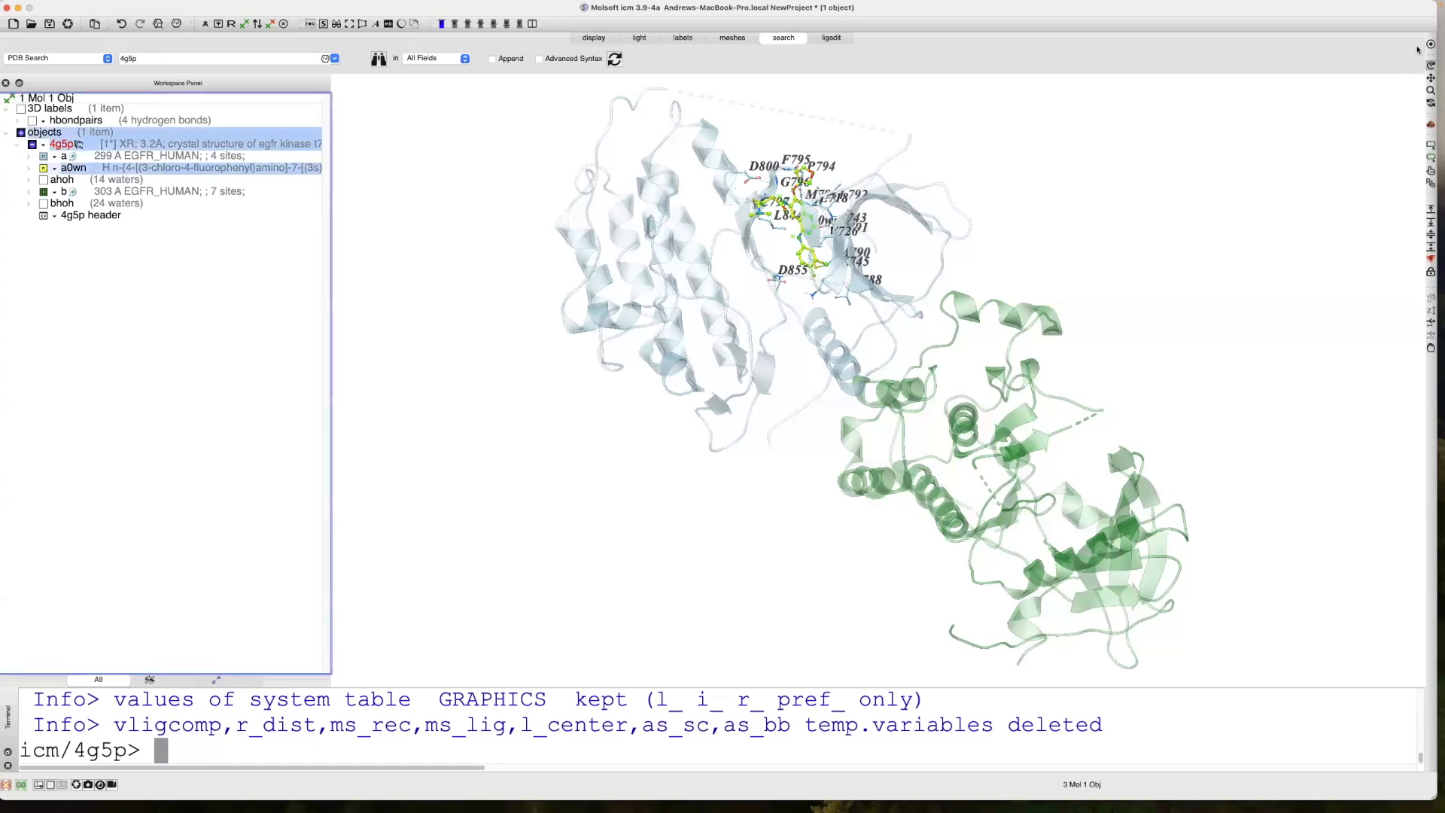
click(1430, 44)
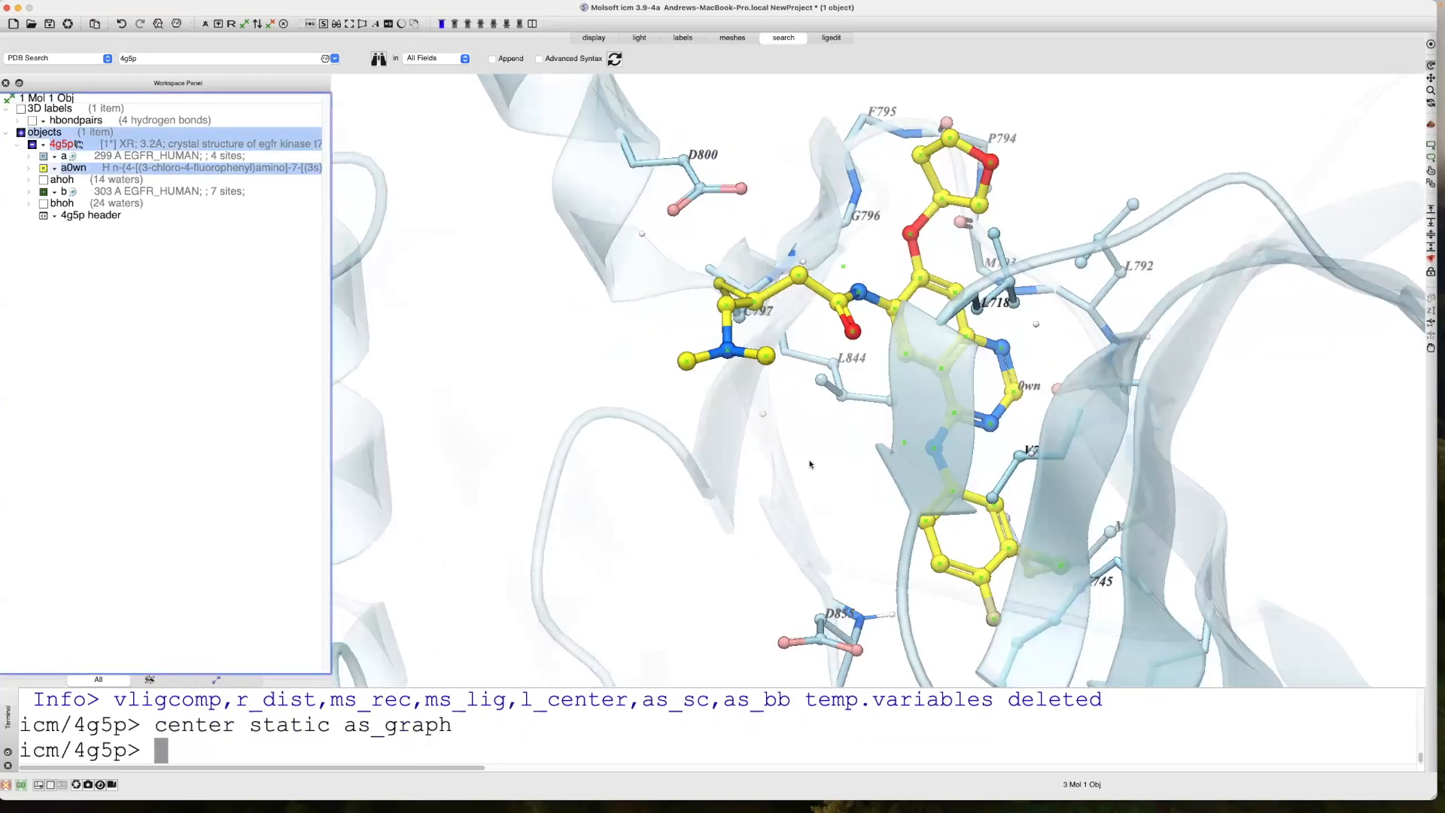
drag(893, 474, 765, 326)
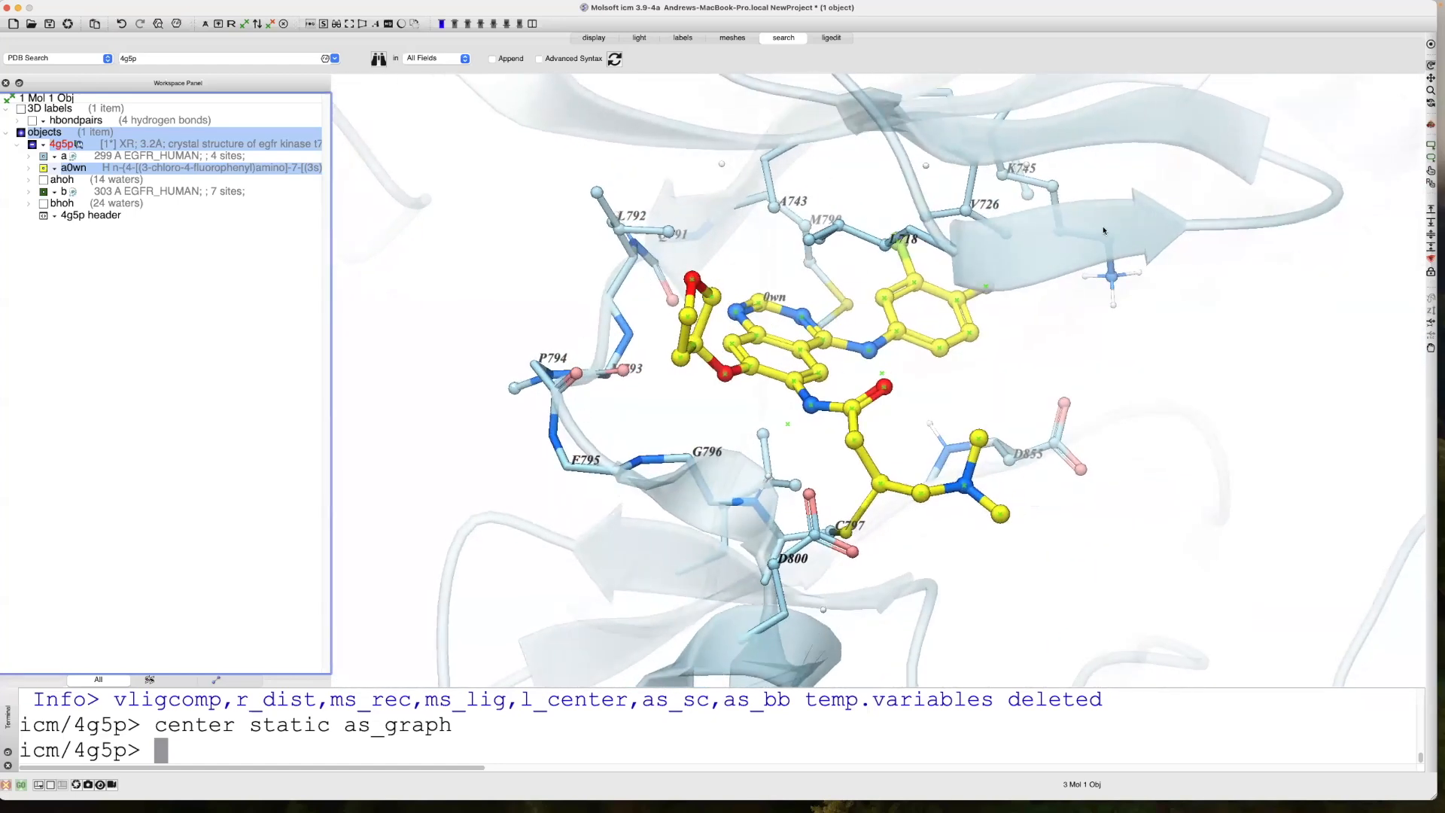
Select the atoms where the ligand meets C797, center on them, and inspect the covalent attachment
drag(1136, 352, 802, 493)
click(803, 493)
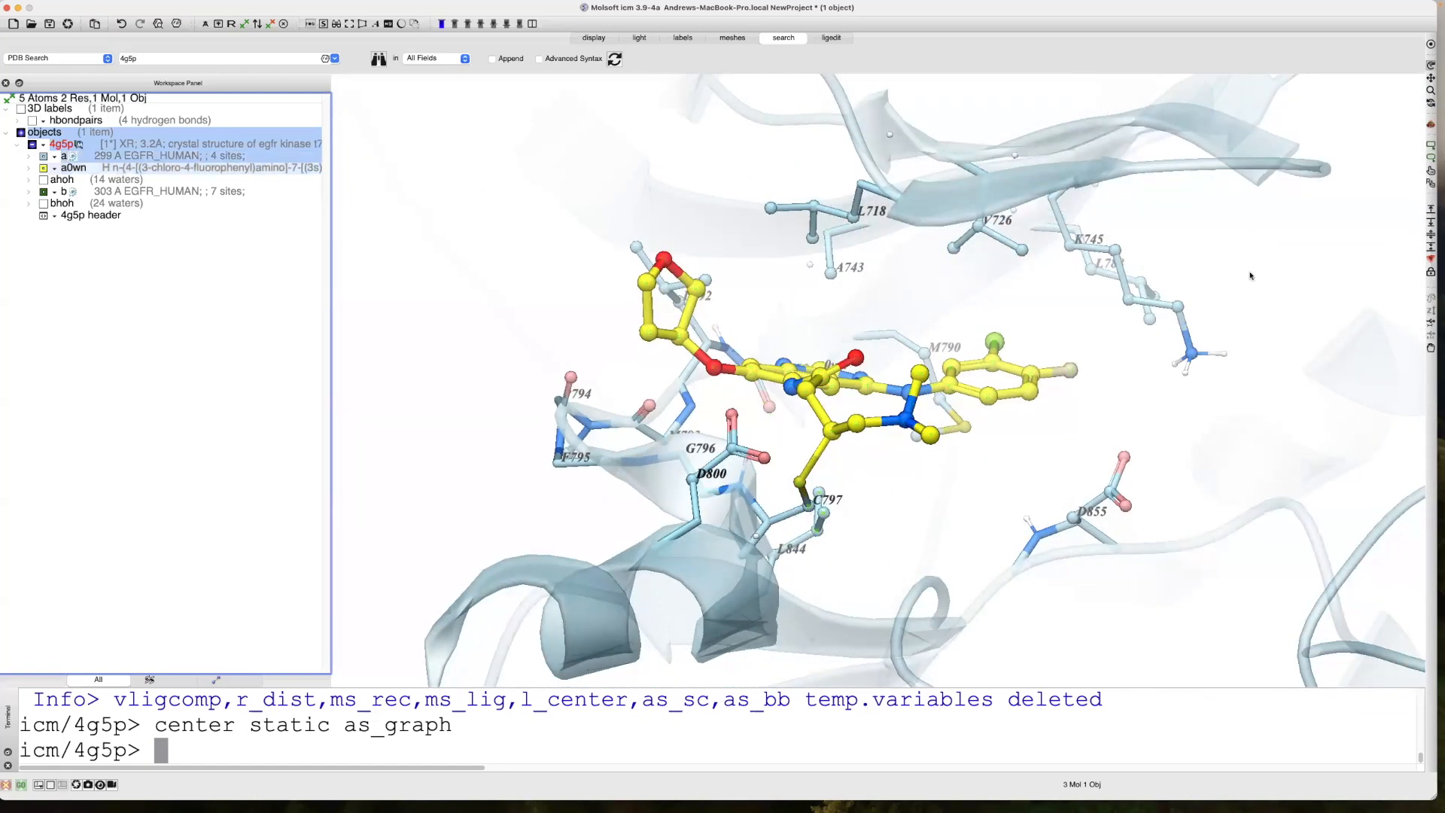
click(1428, 48)
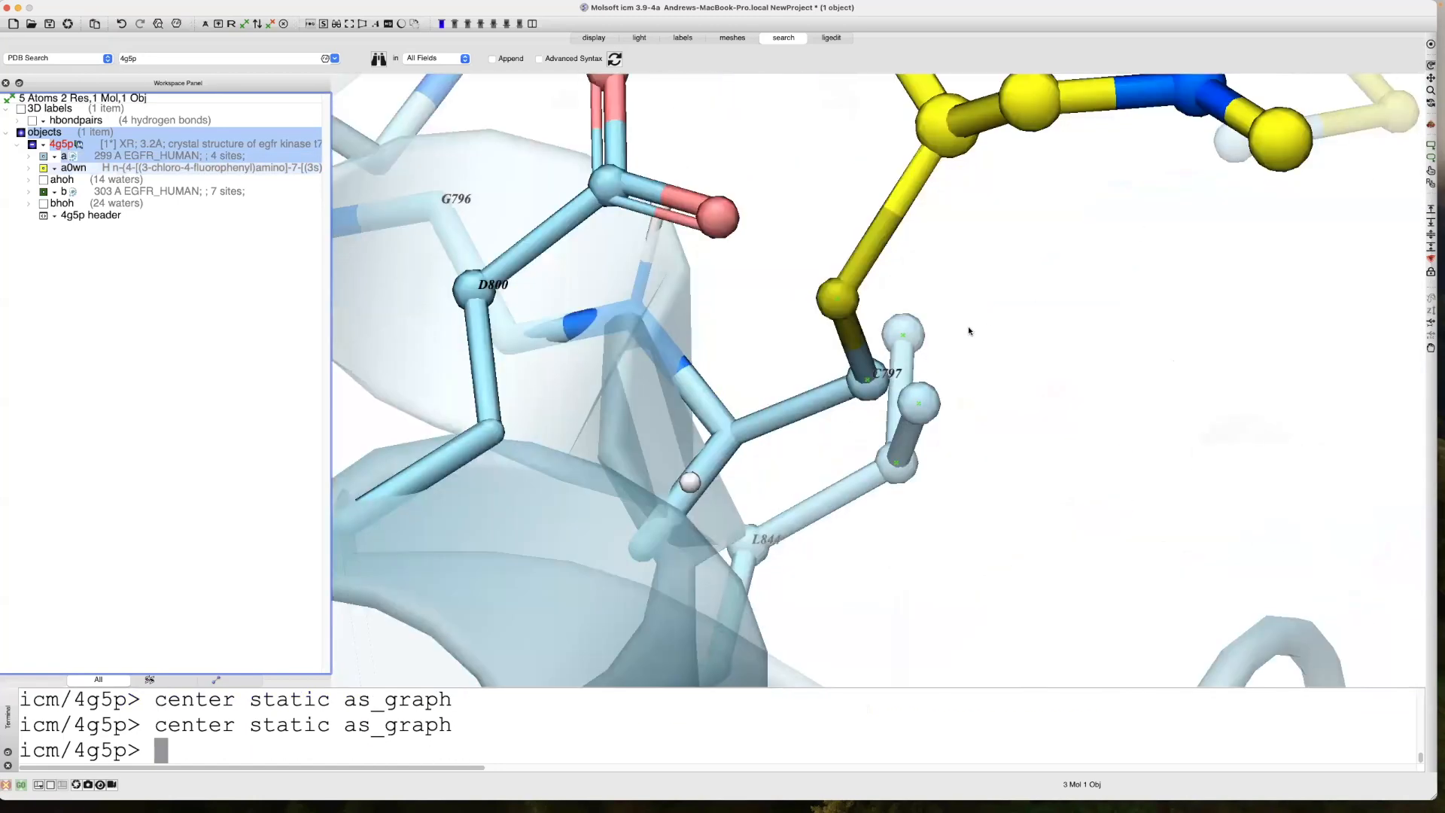
scroll(956, 362, down, 6)
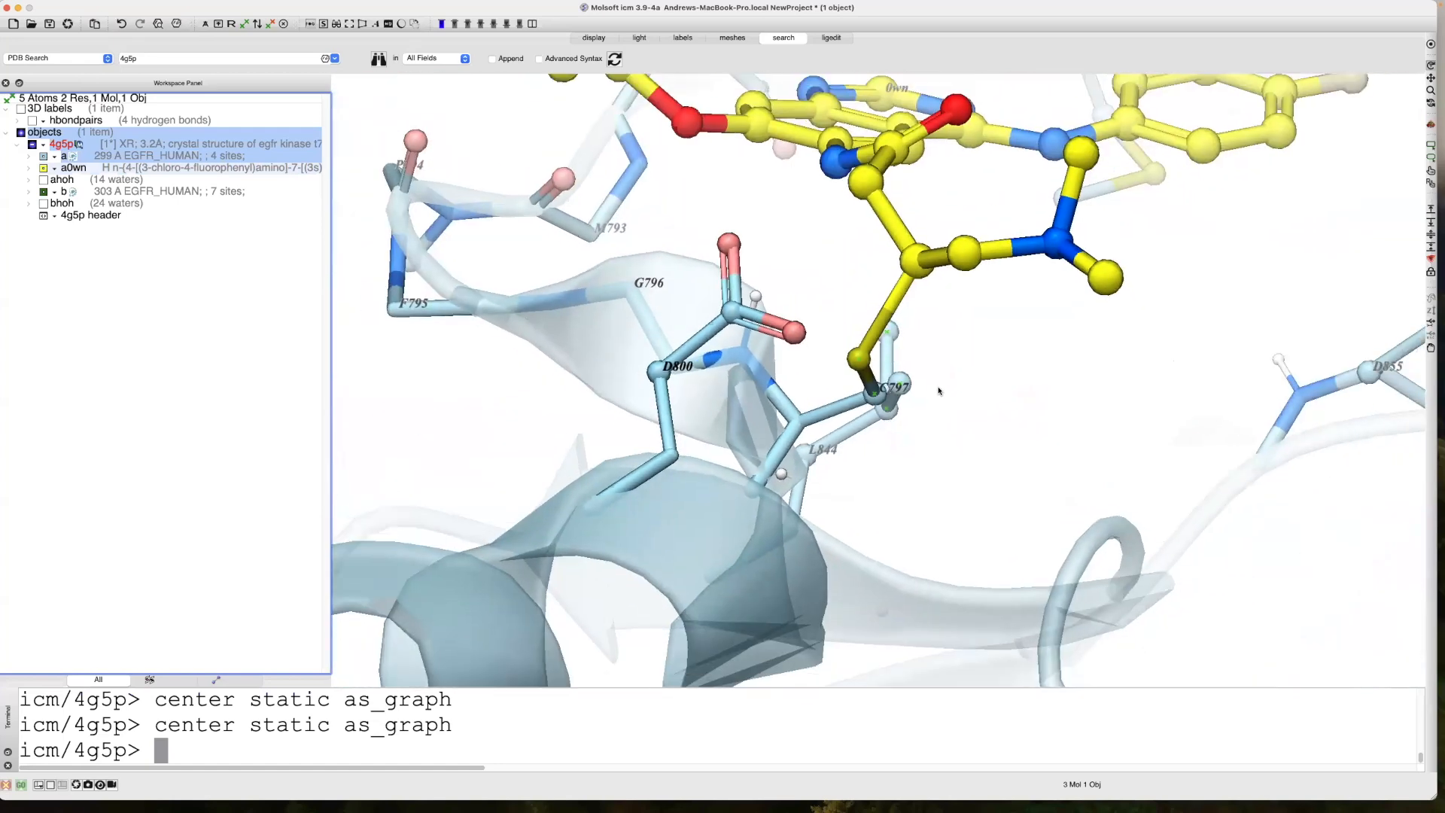
Extract the construct and UniProt sequences for chain a of 4g5p and align them
drag(975, 412, 484, 353)
click(976, 421)
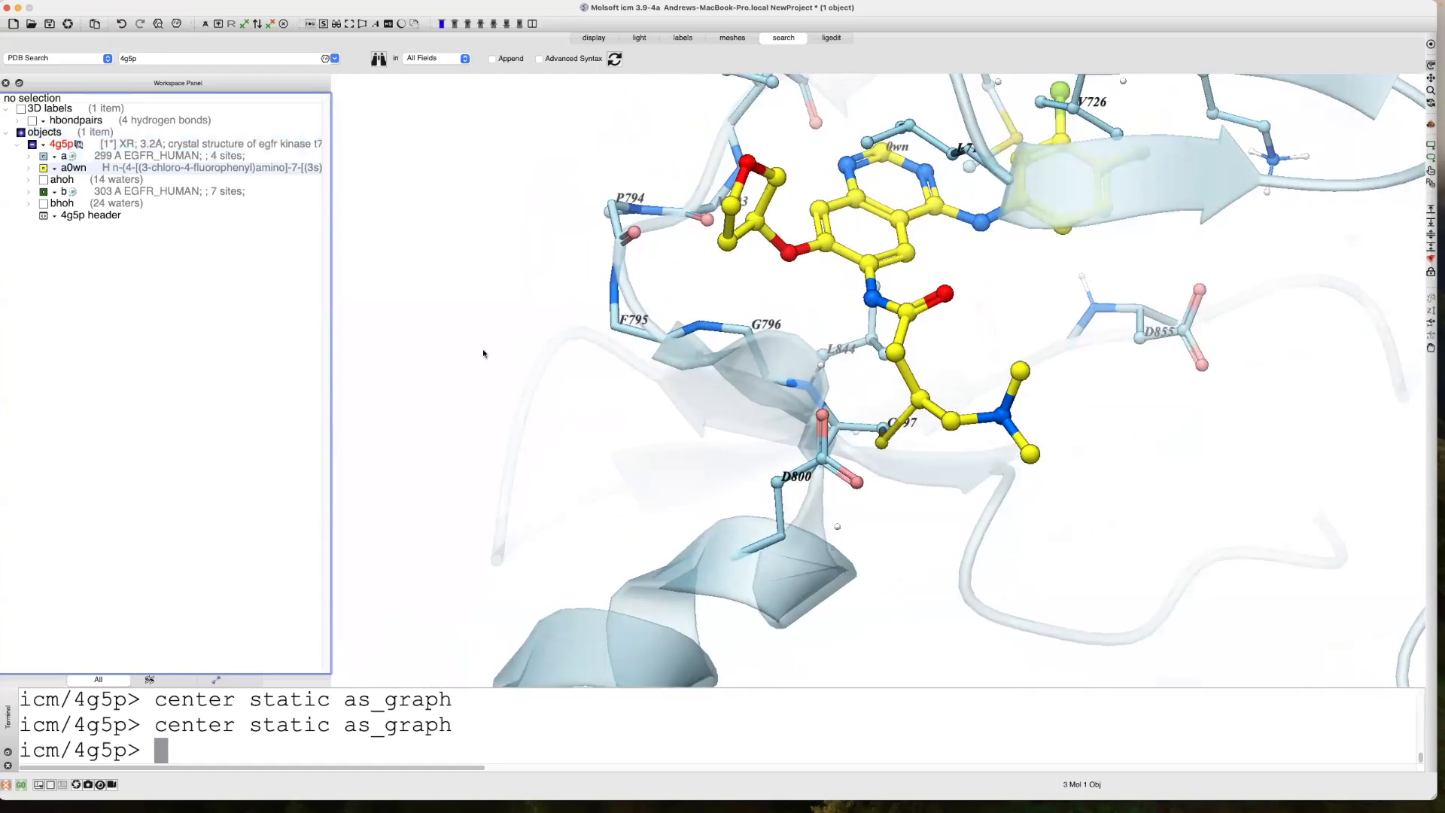
right_click(138, 156)
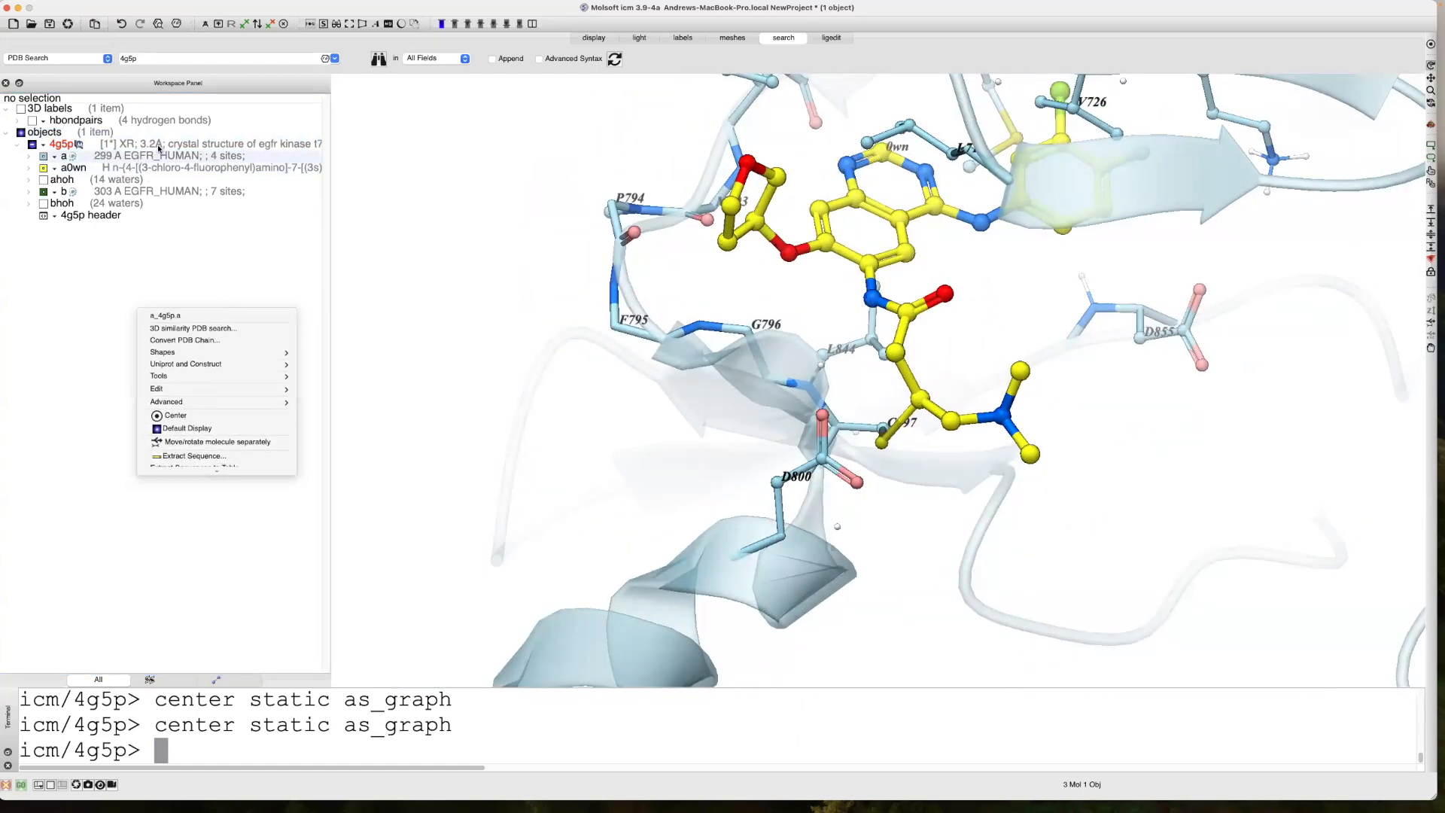
mouse_move(180, 364)
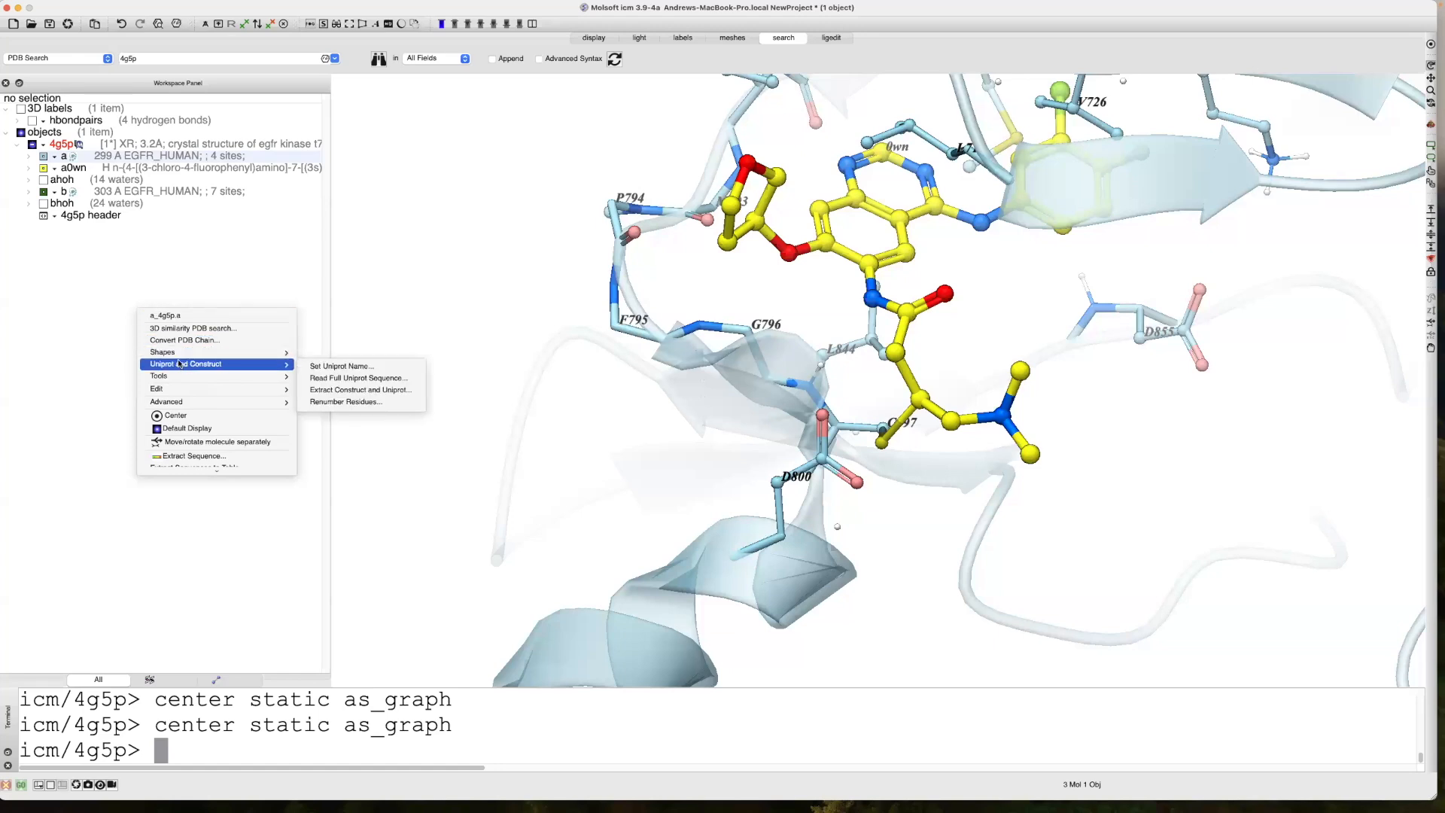
click(341, 391)
click(699, 407)
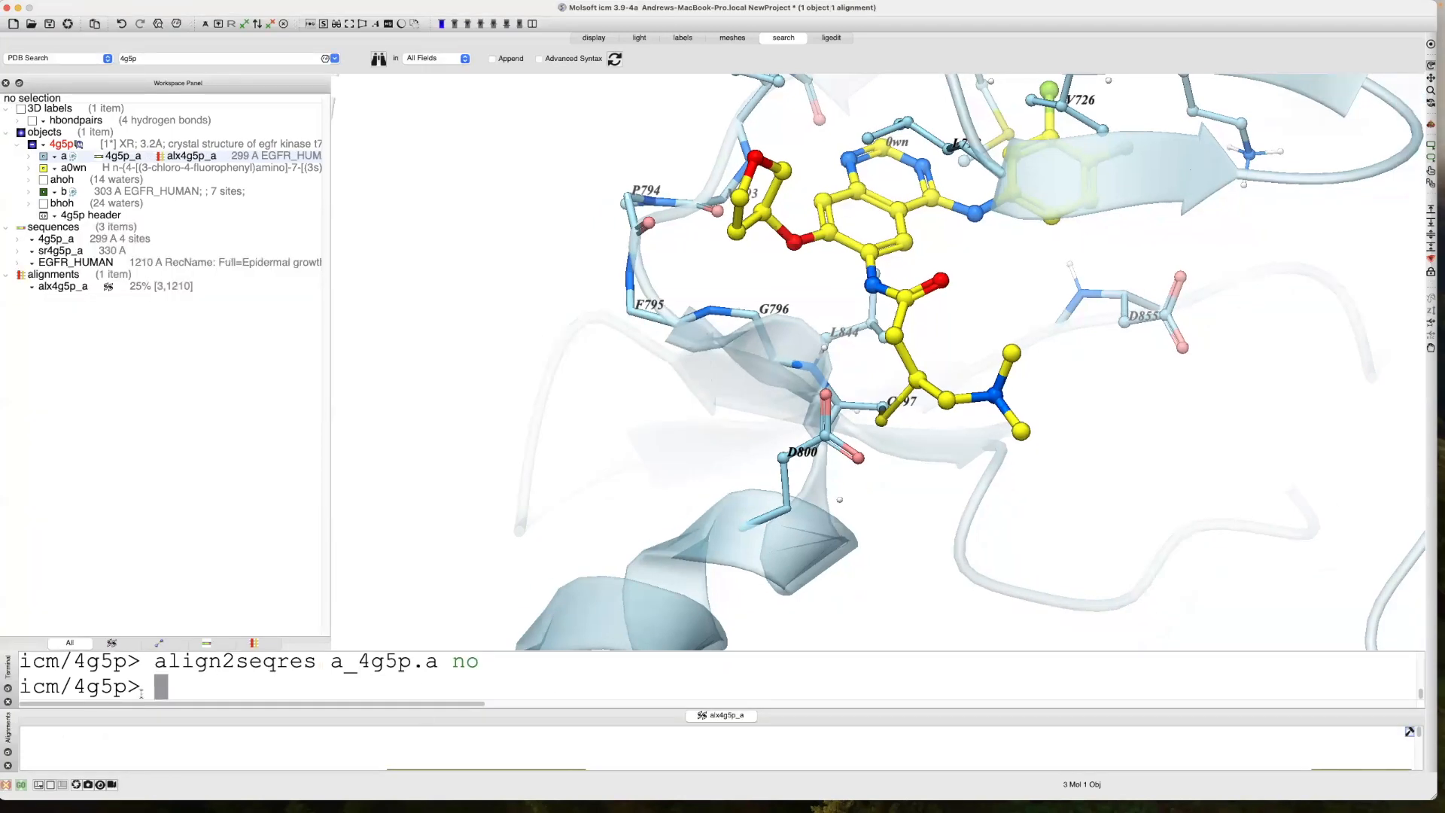
Close the terminal, enlarge the alignment view, and select the mismatched T/M position in the aligned EGFR sequences
click(9, 701)
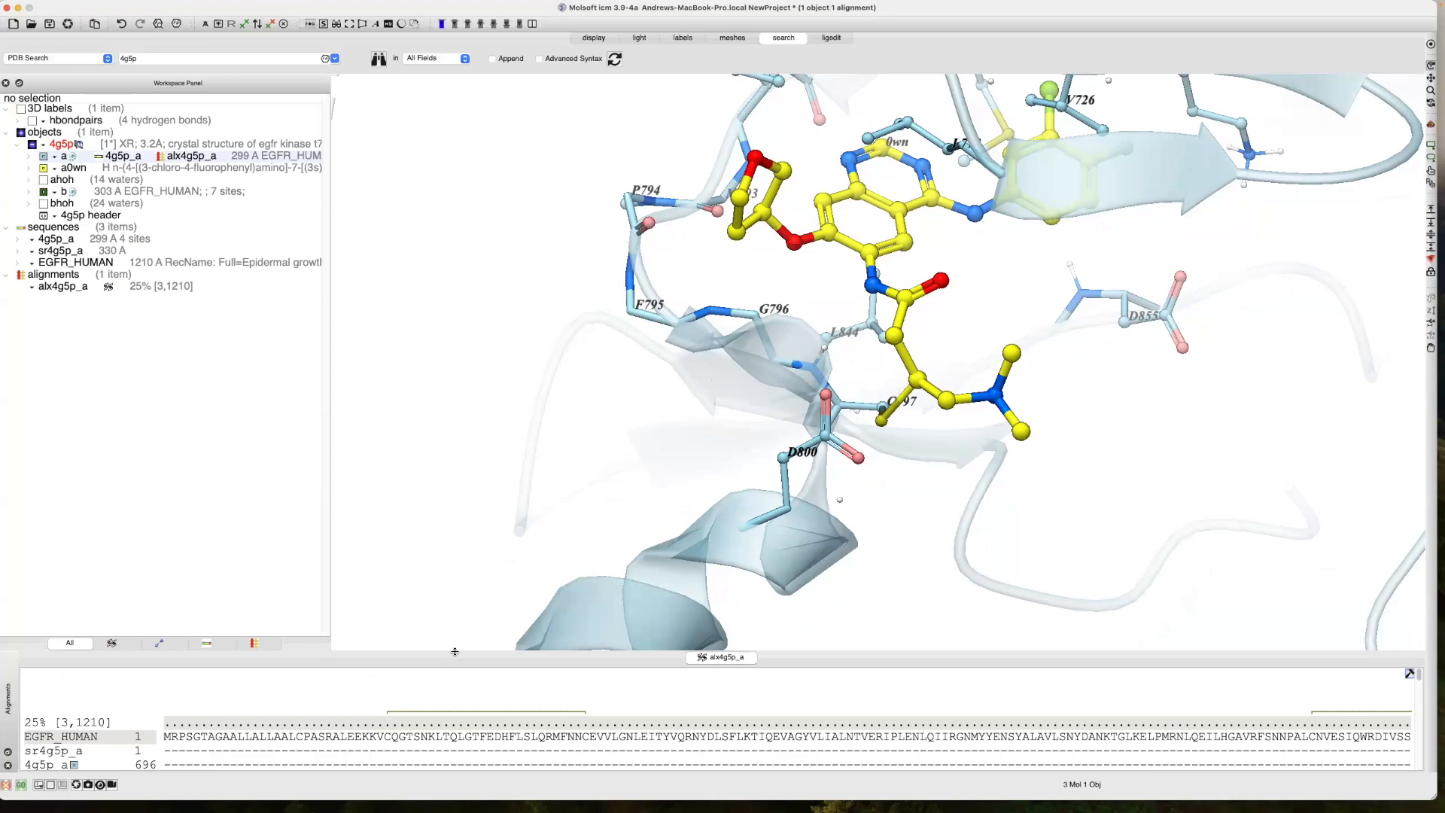
drag(455, 645, 448, 414)
scroll(542, 570, down, 5)
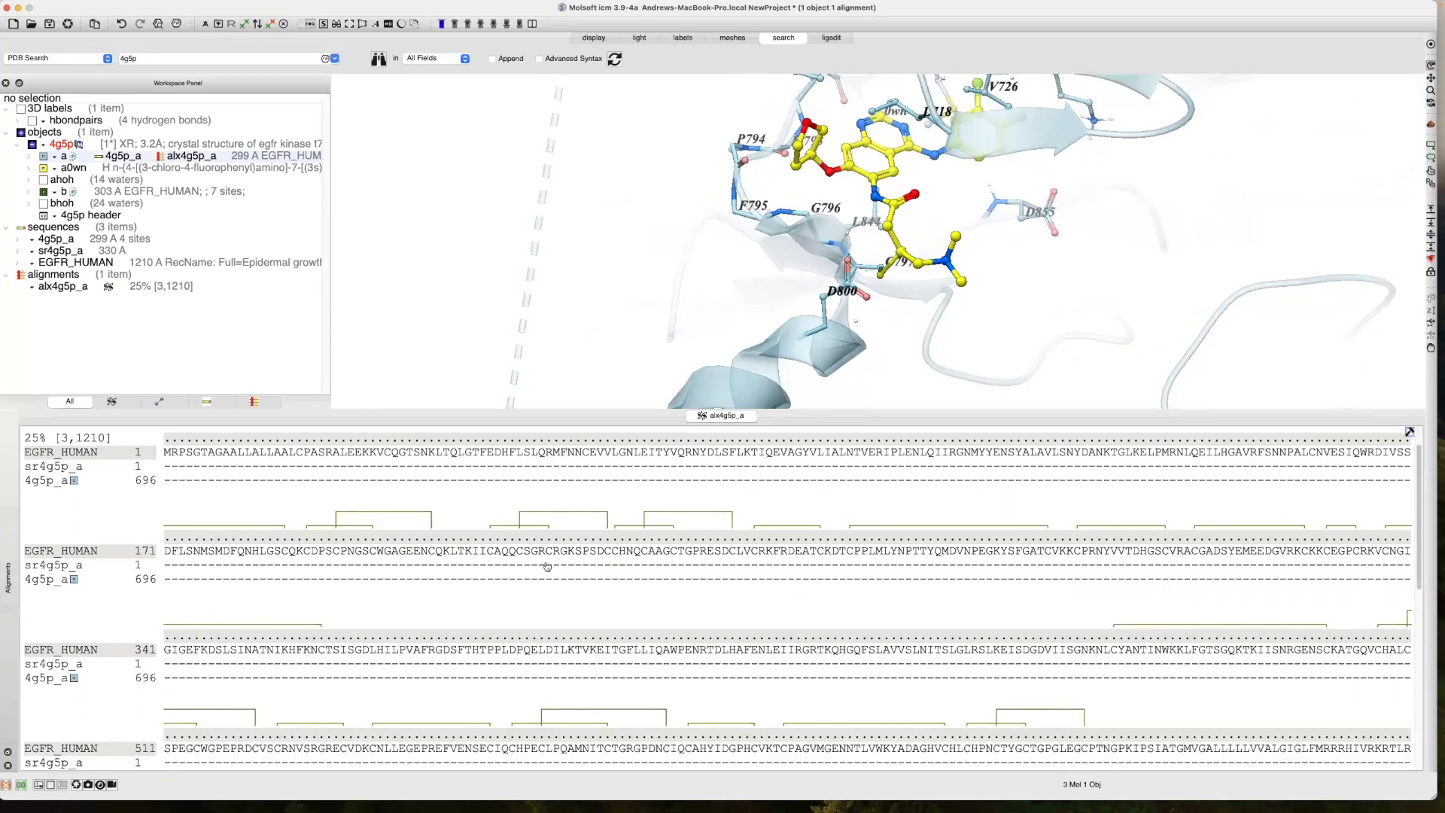
scroll(542, 570, down, 5)
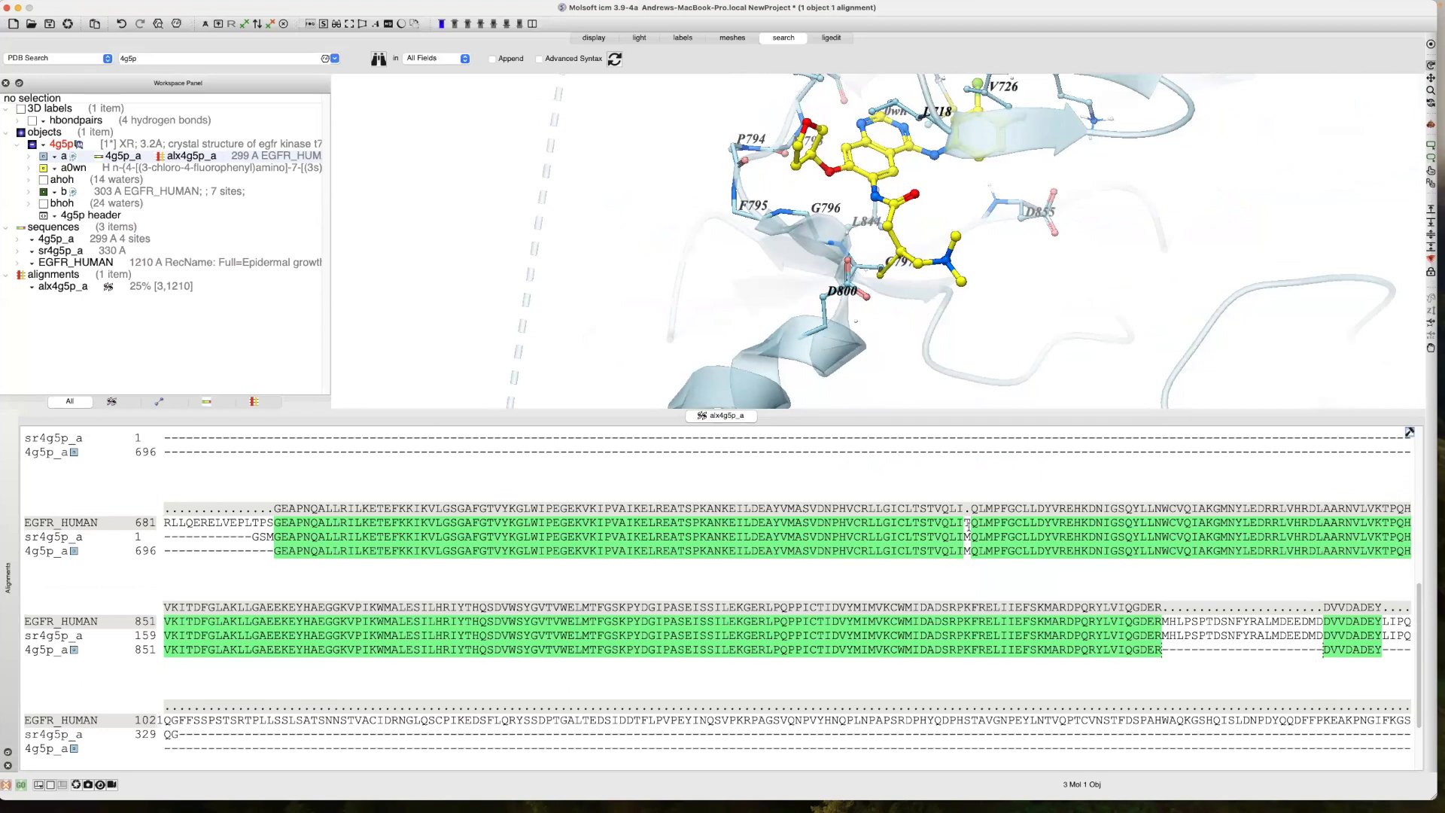
click(970, 530)
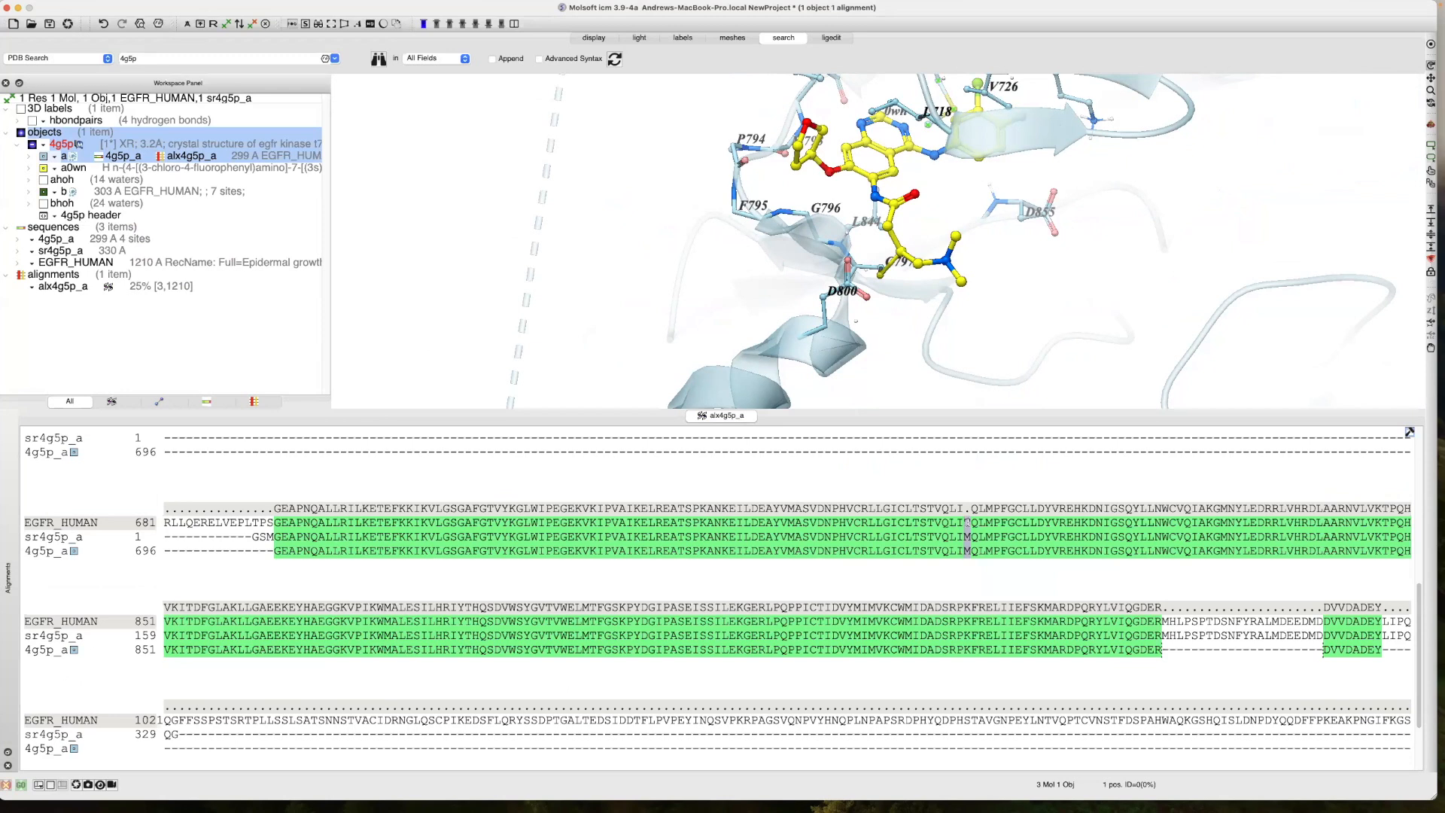
Examine the mutated residue M790 in the 3D structure and its position relative to the ligand
scroll(687, 234, down, 4)
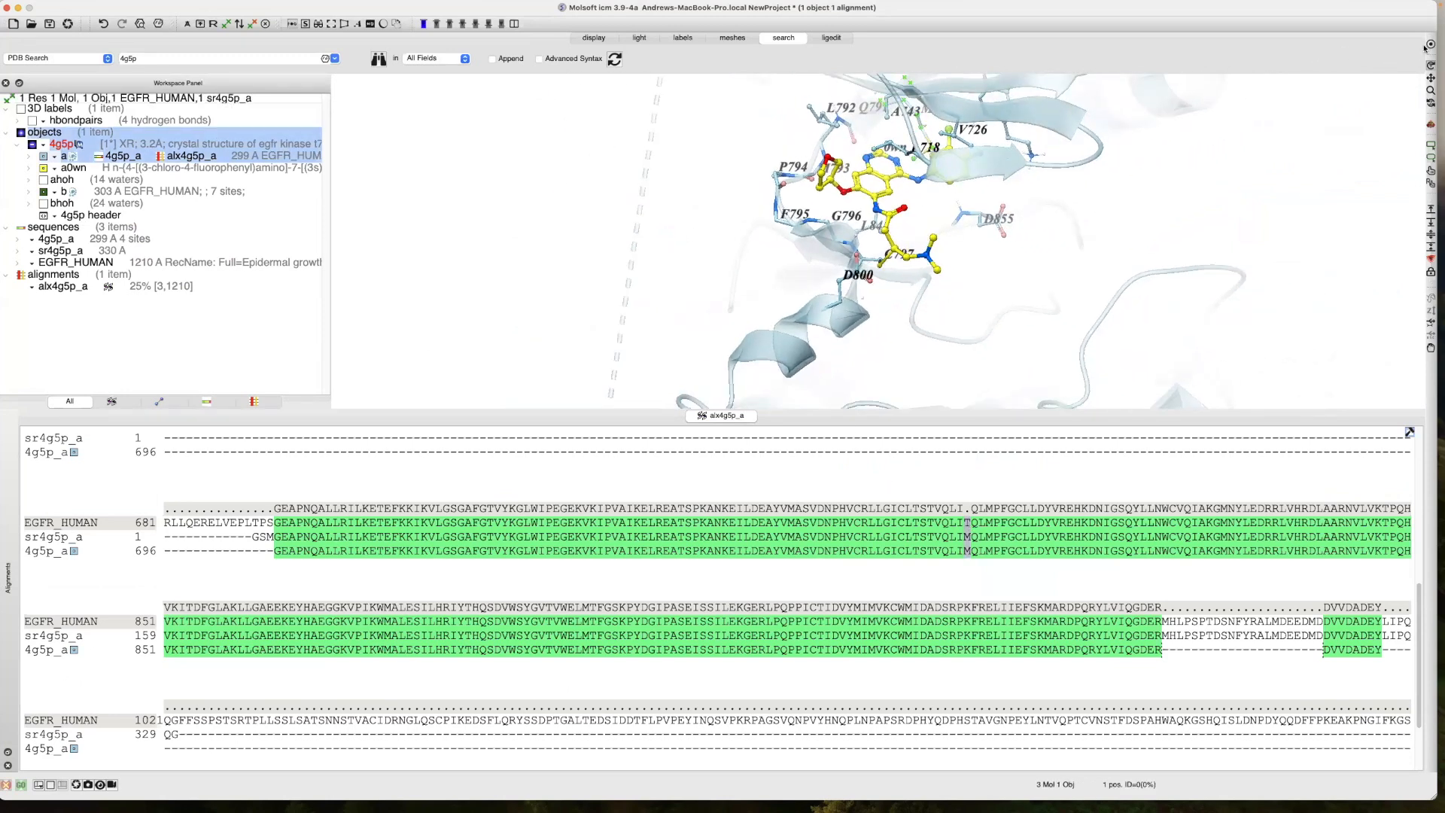
drag(872, 280, 909, 273)
scroll(911, 274, down, 8)
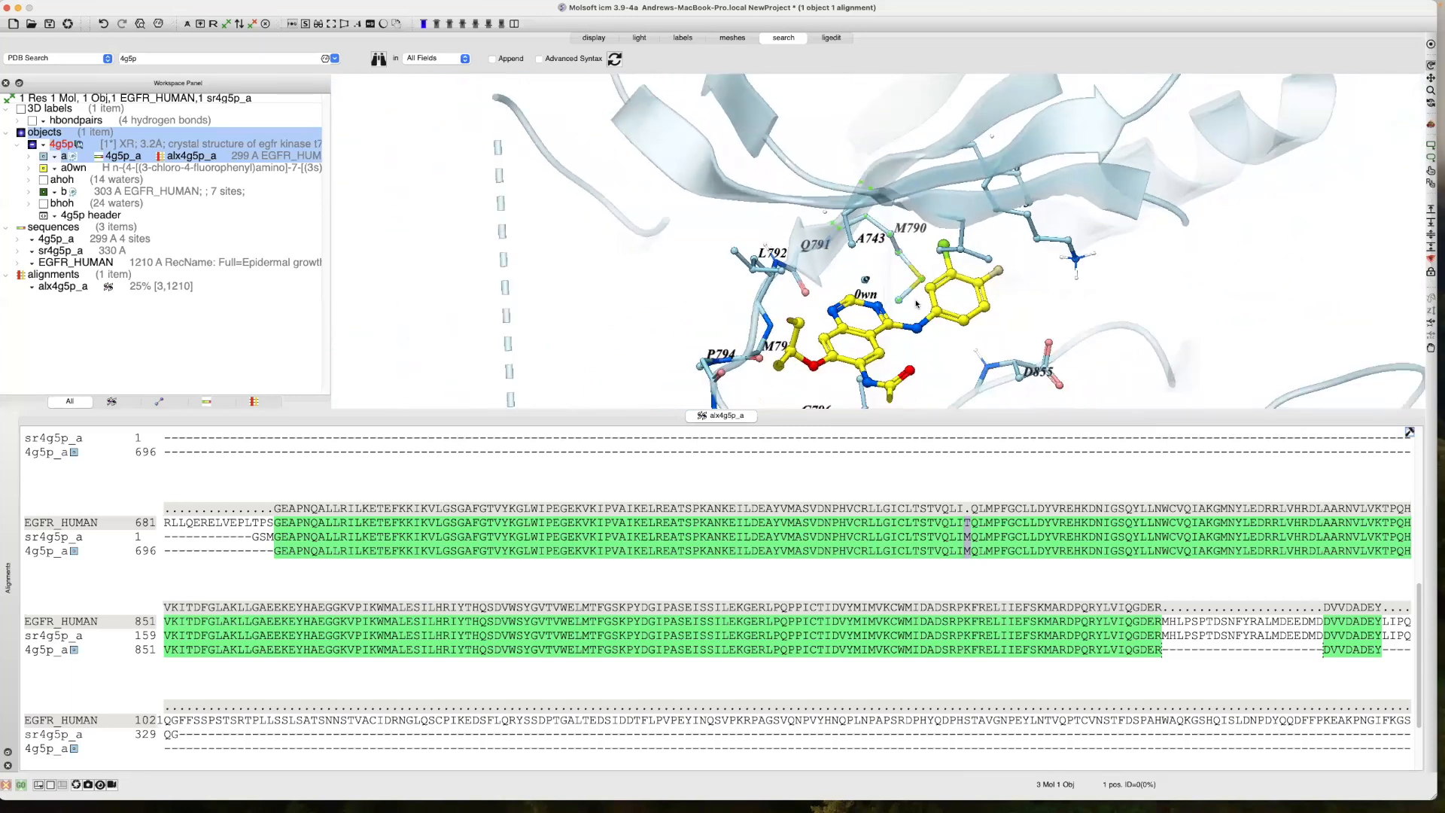
mouse_move(939, 336)
mouse_down()
mouse_move(947, 346)
mouse_move(933, 317)
mouse_up()
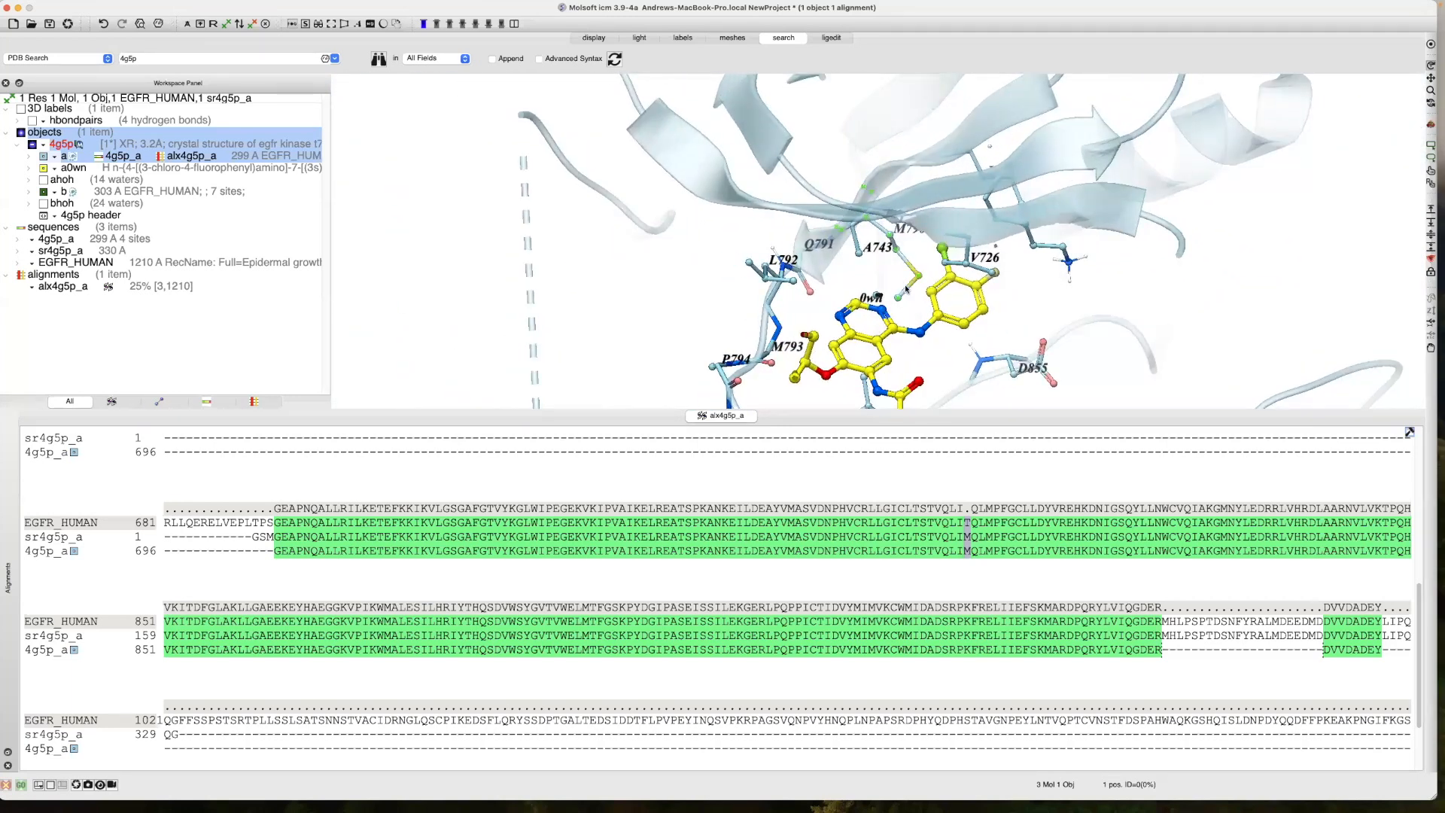
scroll(936, 331, down, 5)
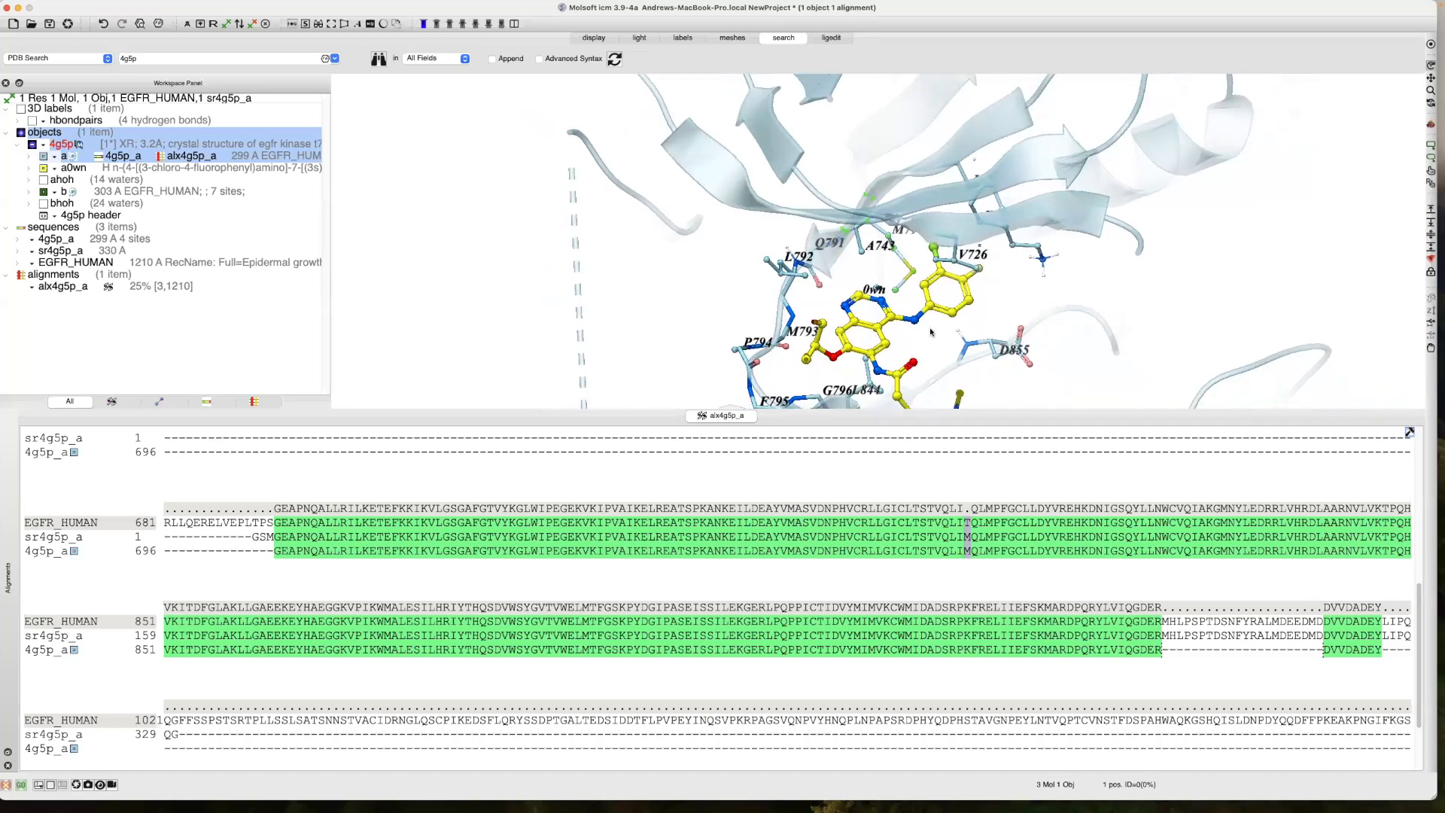
drag(932, 331, 854, 283)
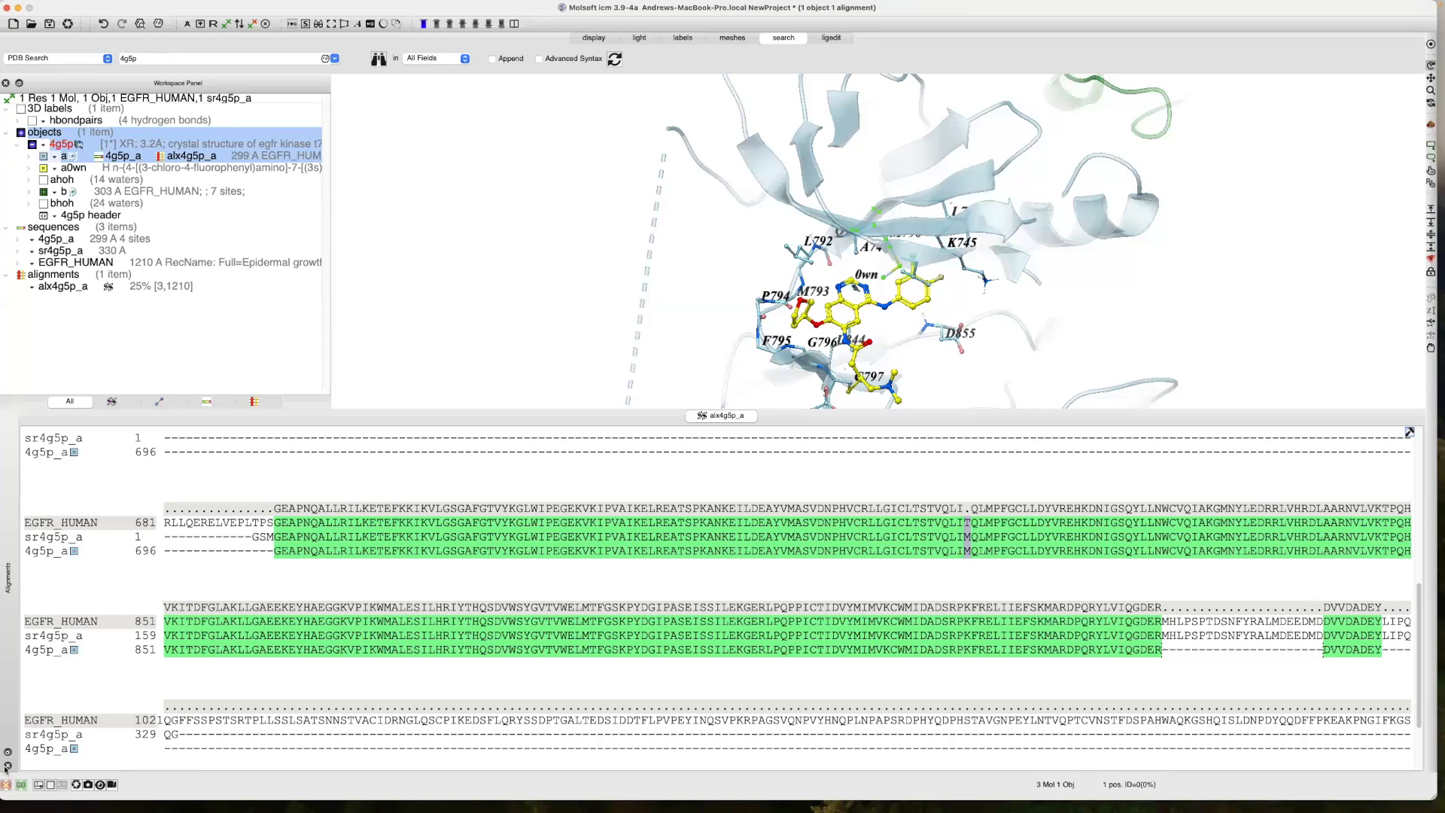
Close the alignment view, center the display on the a0wn ligand, and clear the selection
click(7, 766)
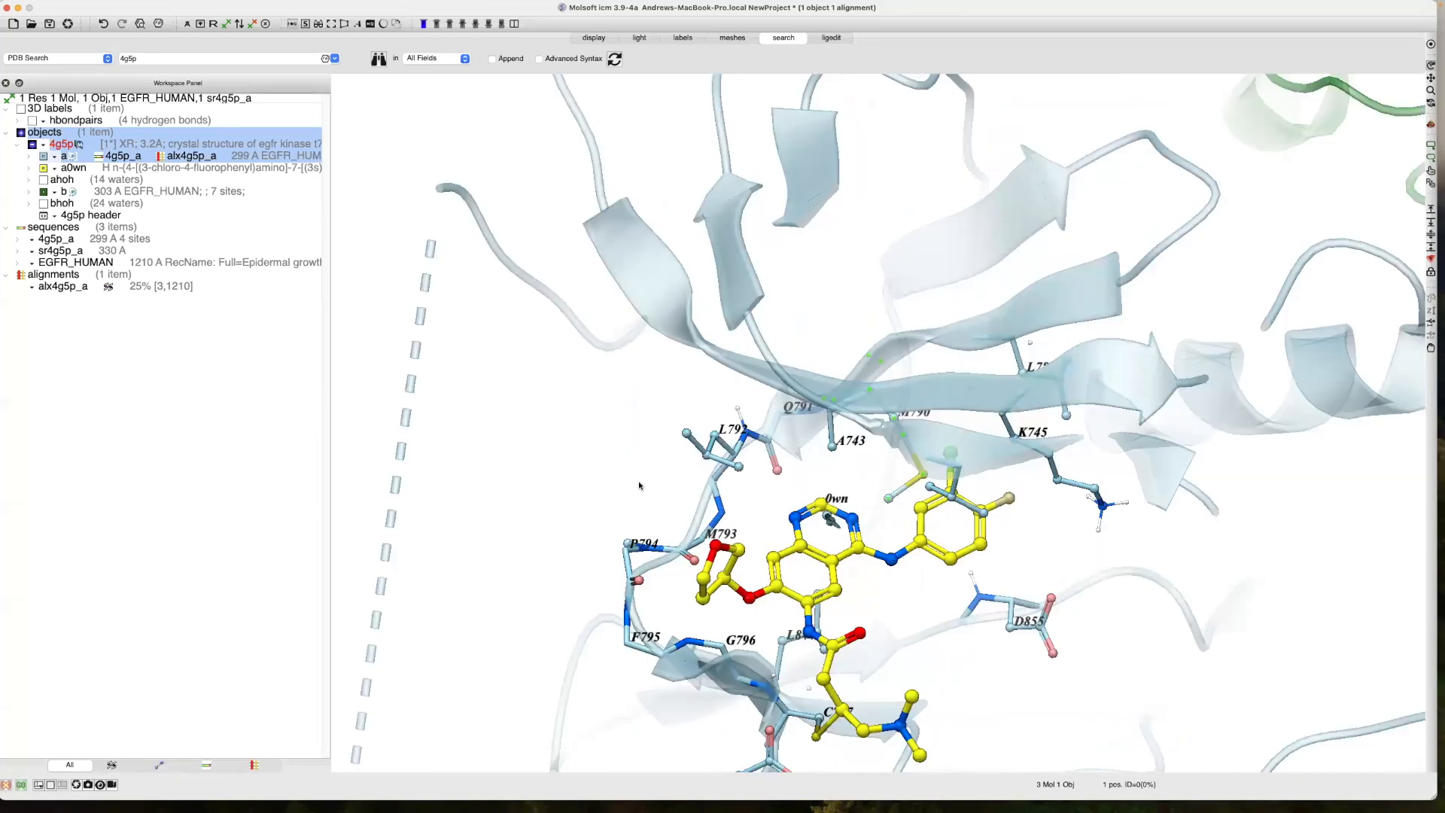
click(169, 167)
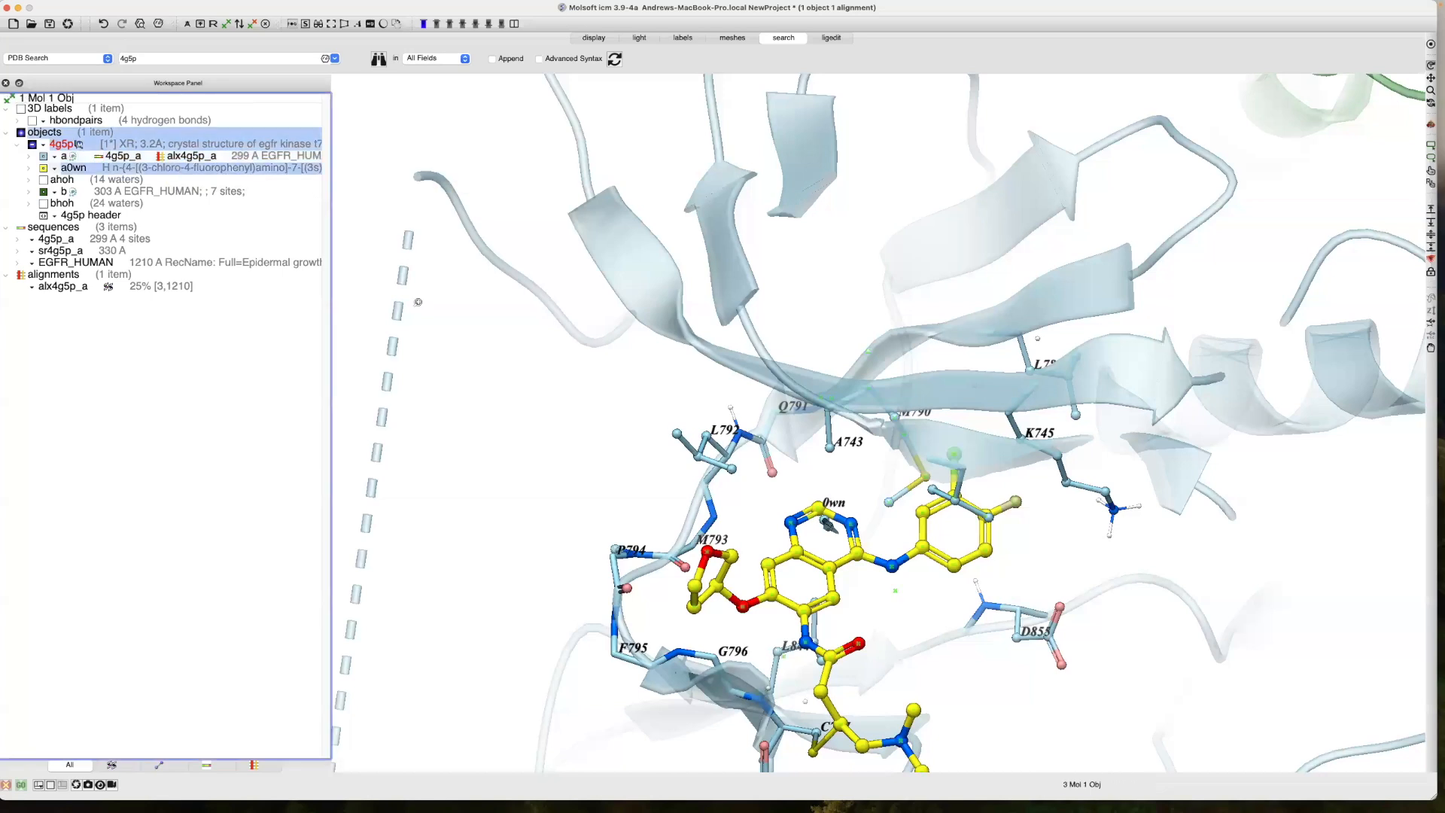
click(1432, 44)
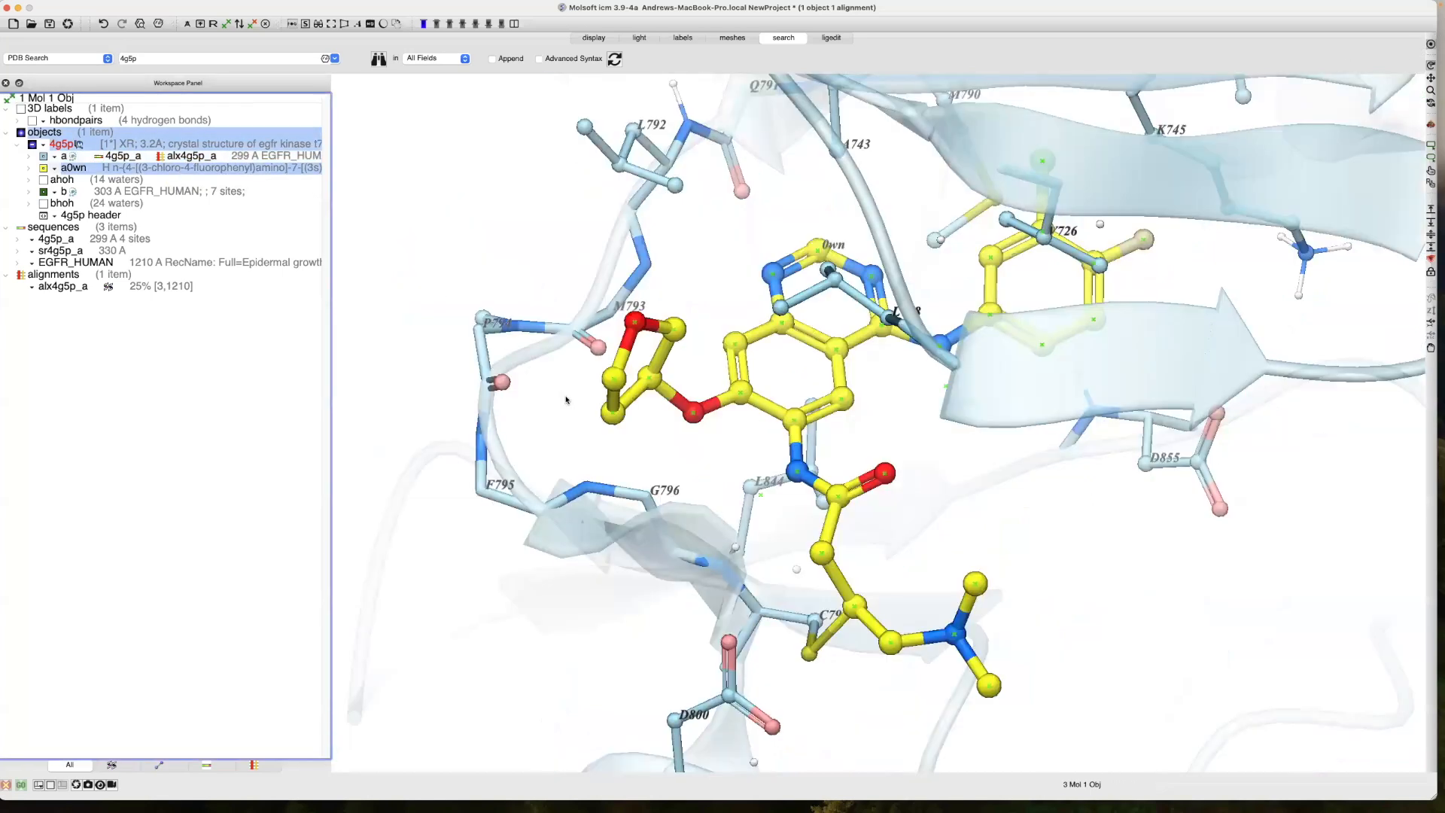
click(437, 268)
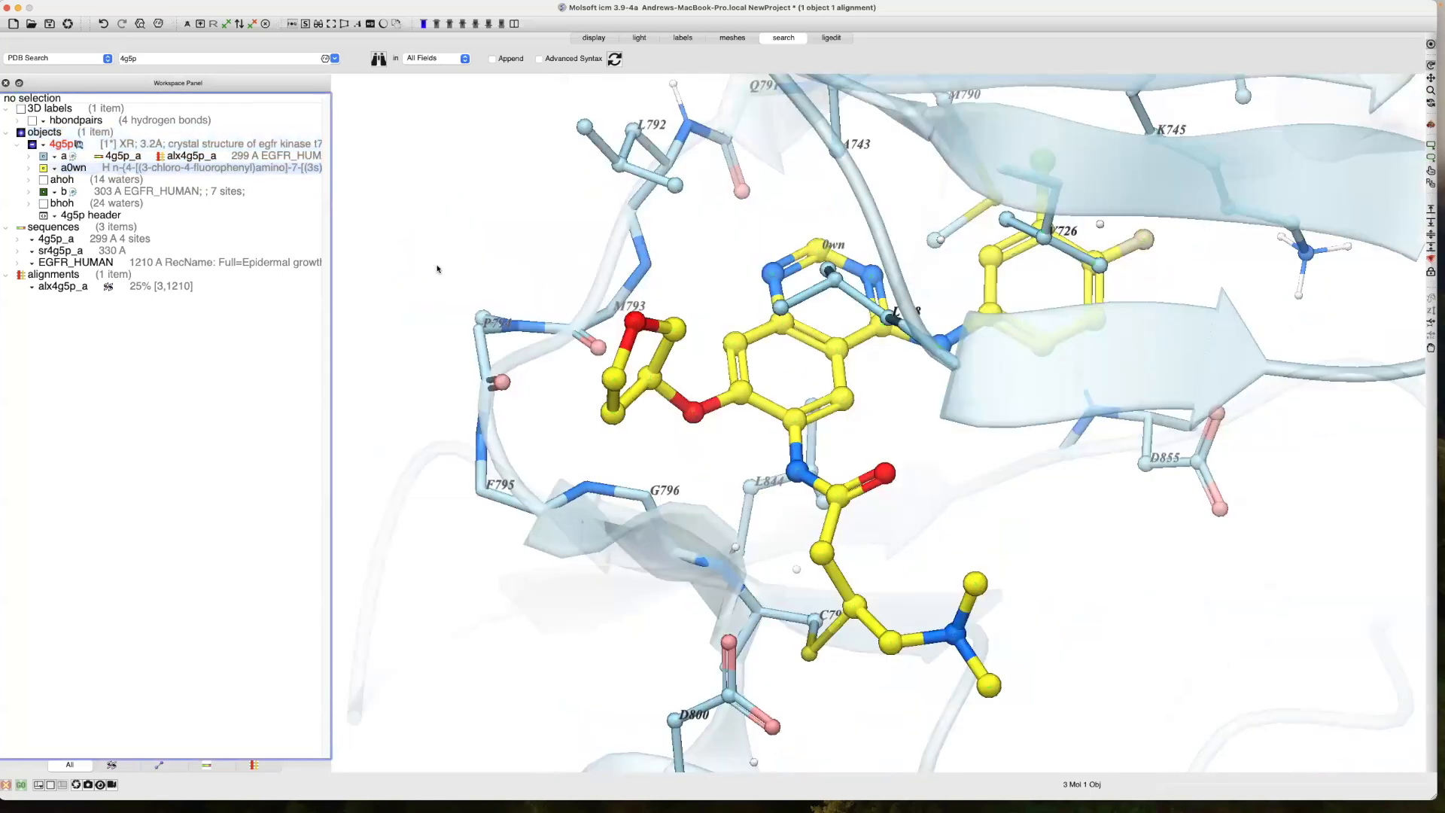
right_click(130, 143)
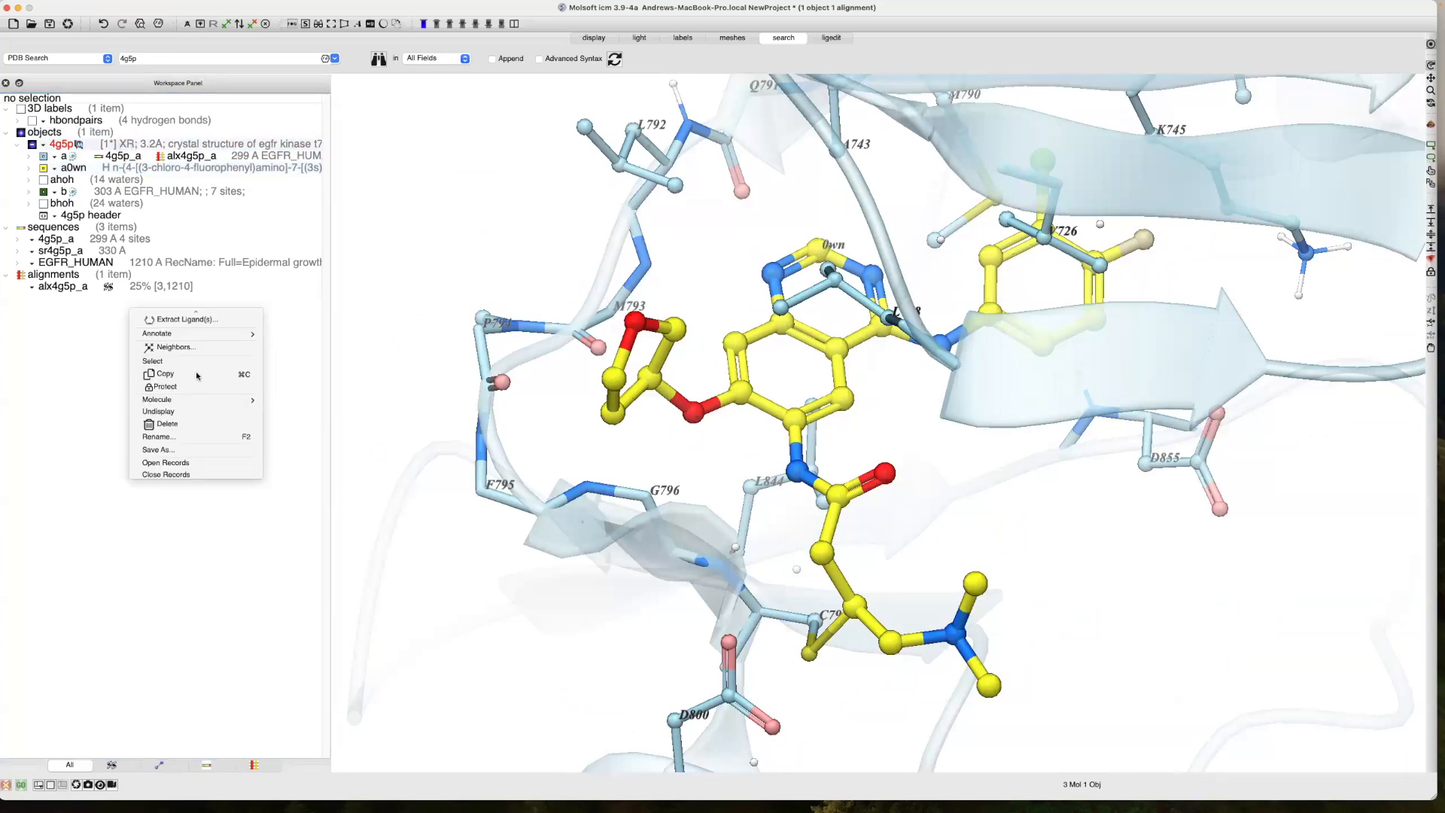
scroll(196, 375, up, 3)
mouse_move(197, 374)
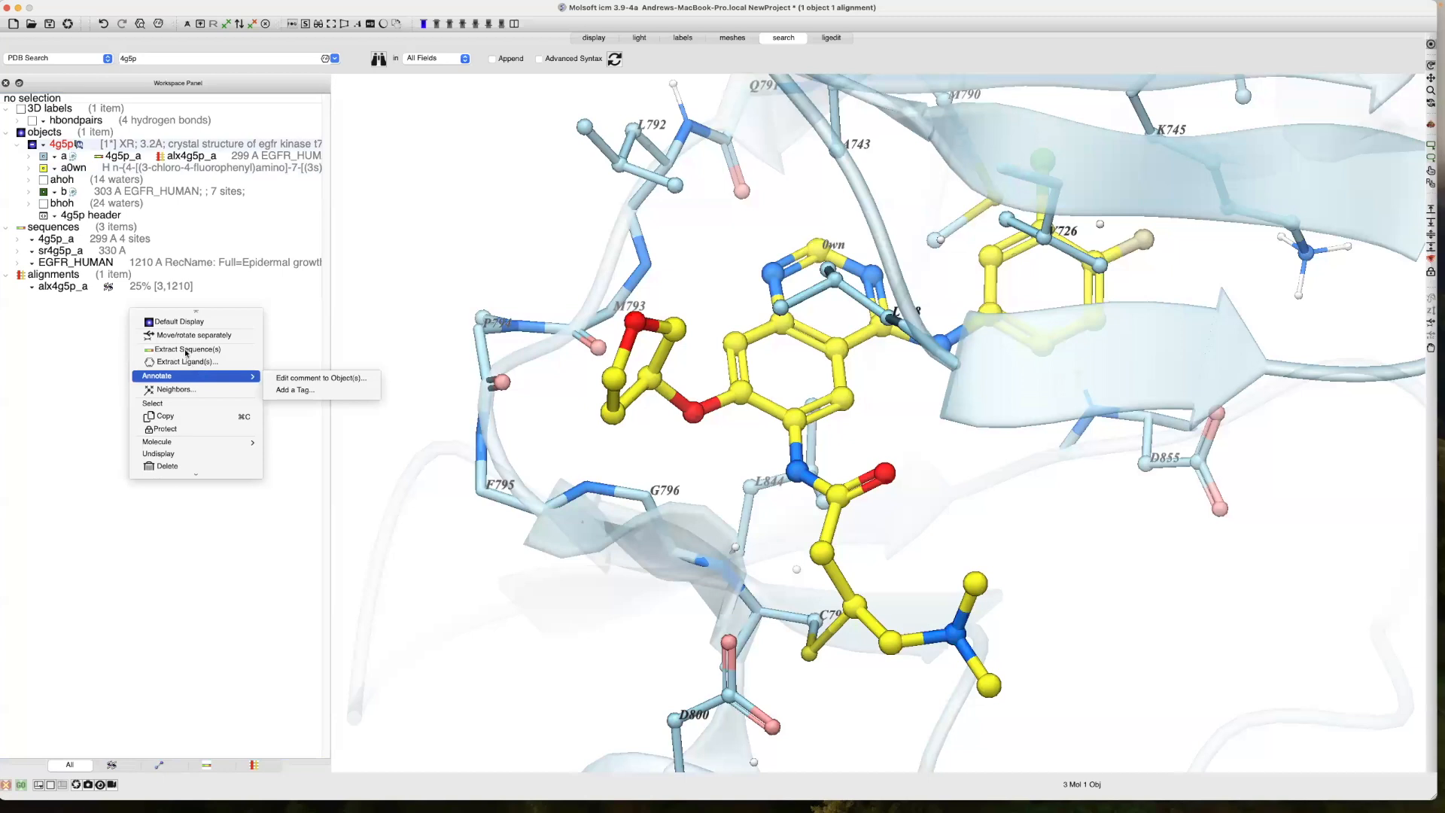
scroll(184, 362, up, 5)
click(287, 337)
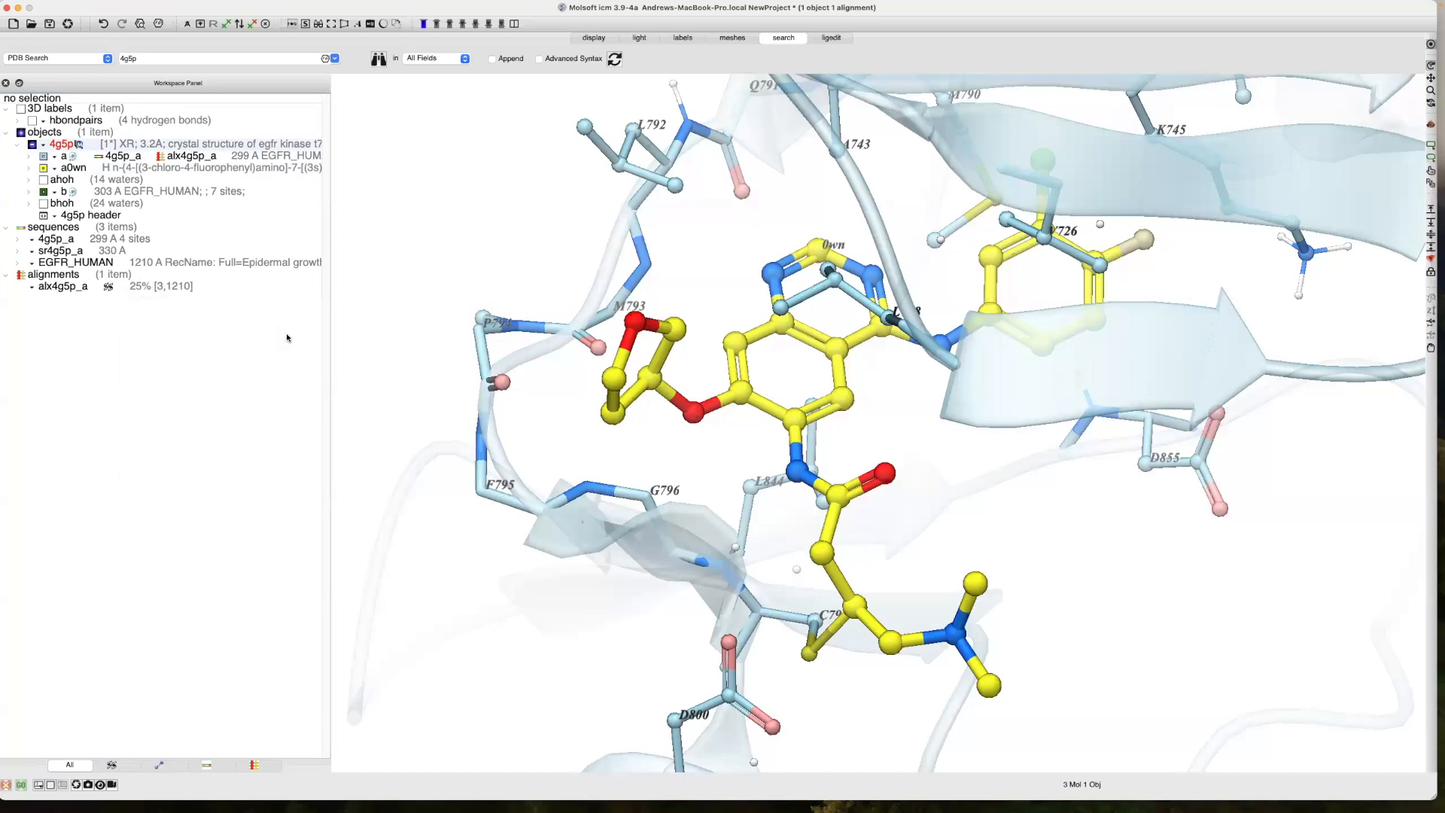
Convert the 4g5p structure to an ICM object with the delete water option, replacing the original
right_click(115, 148)
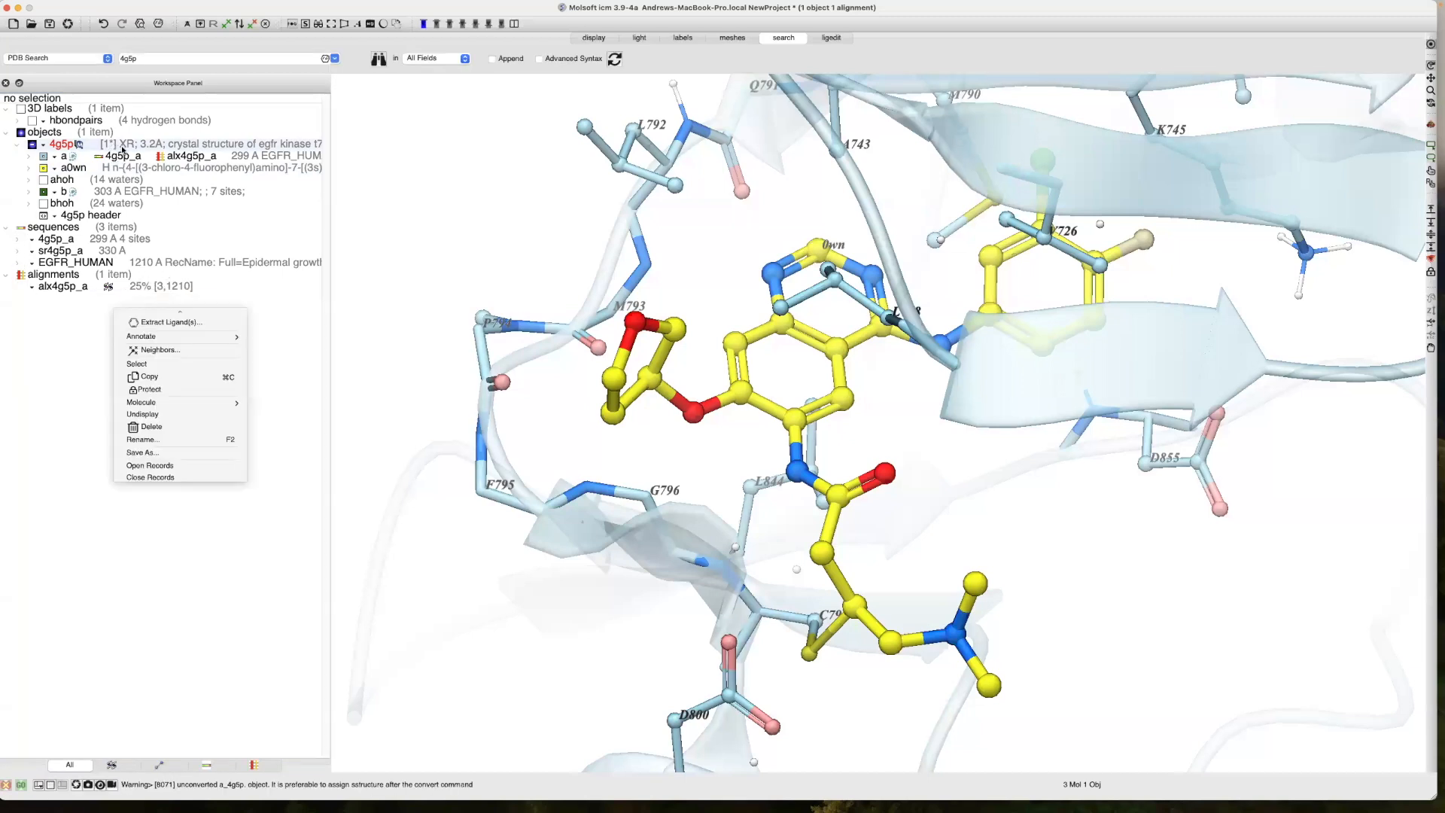
scroll(166, 315, up, 5)
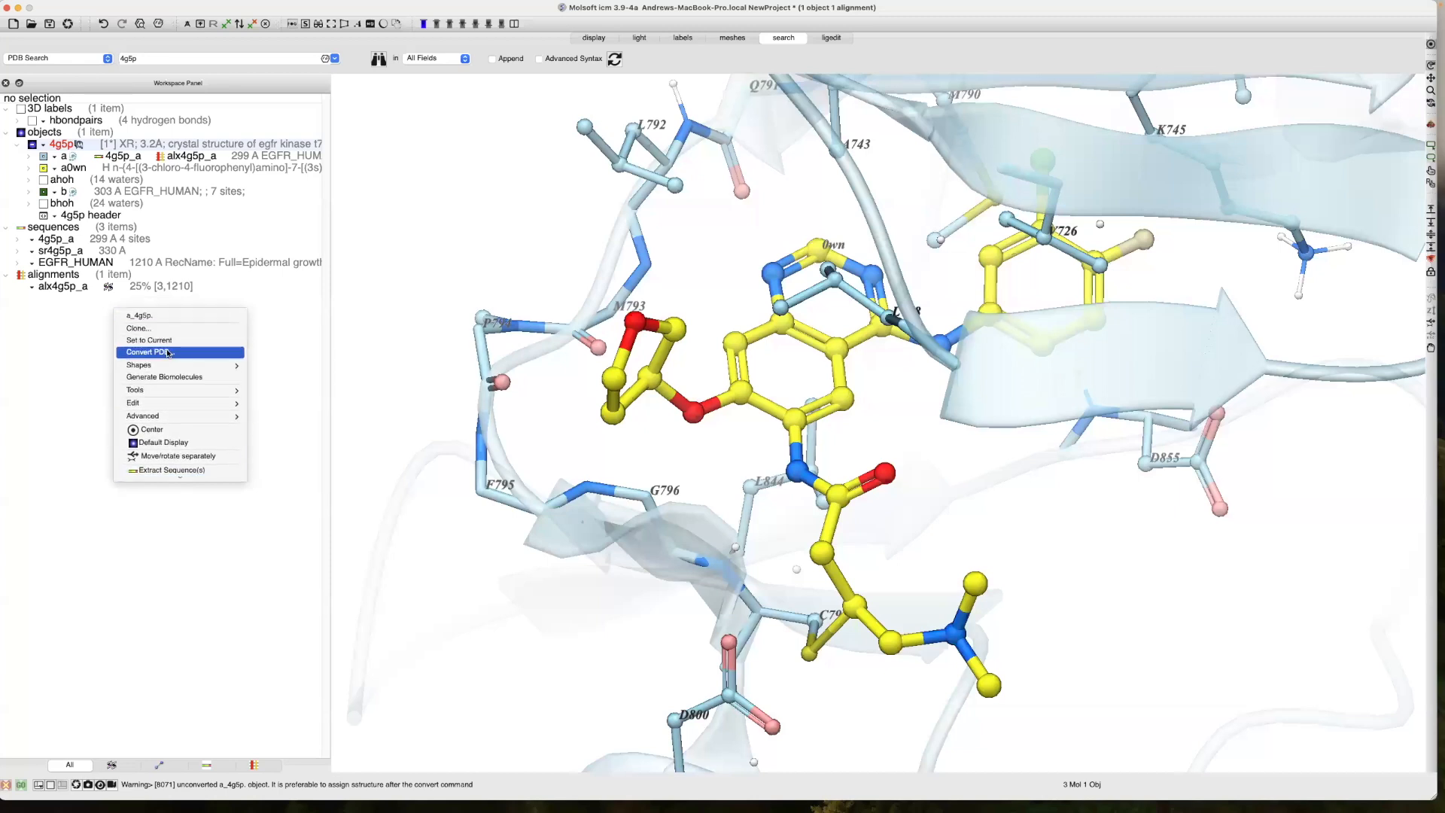
click(167, 352)
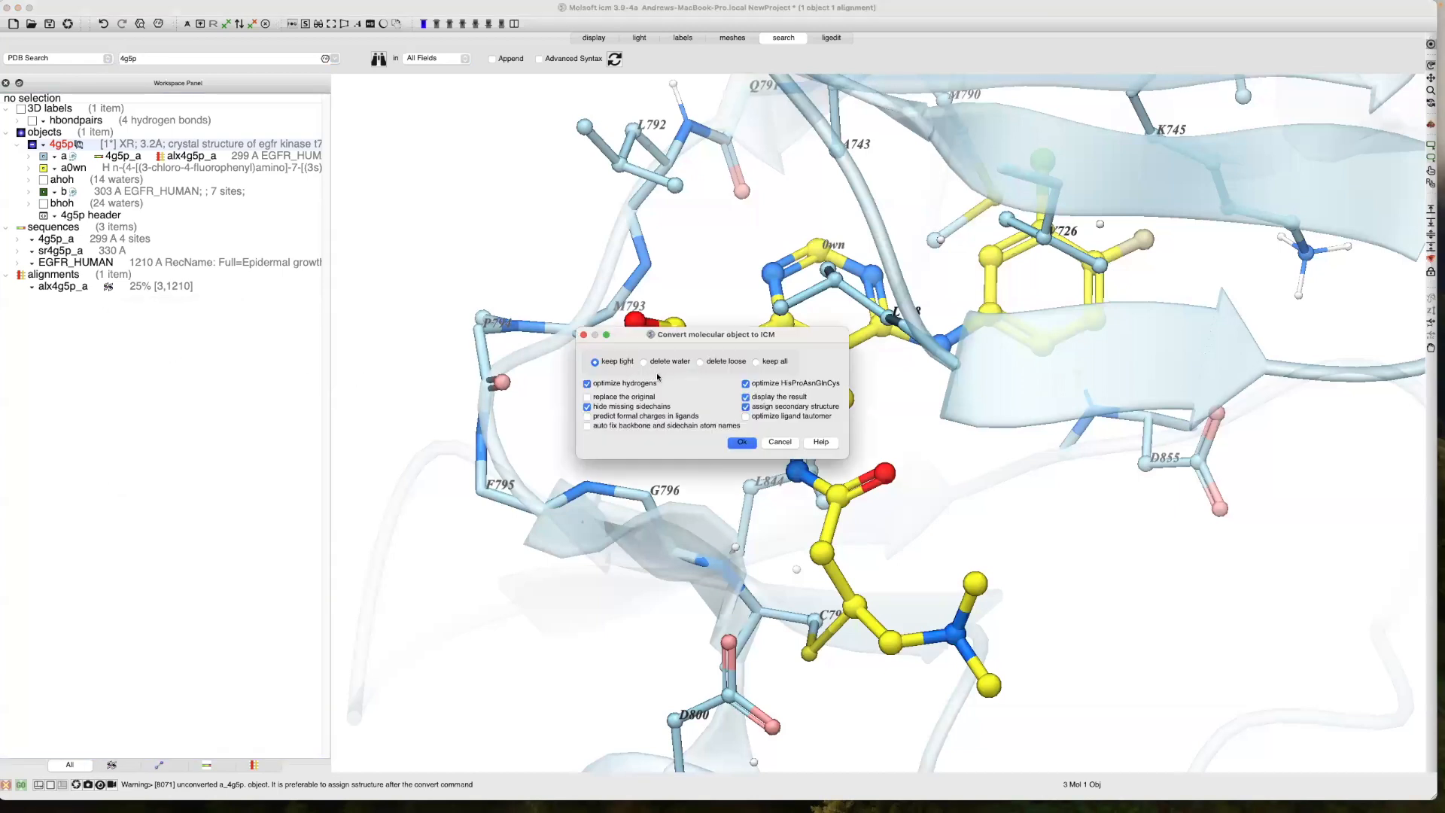
click(662, 365)
click(742, 443)
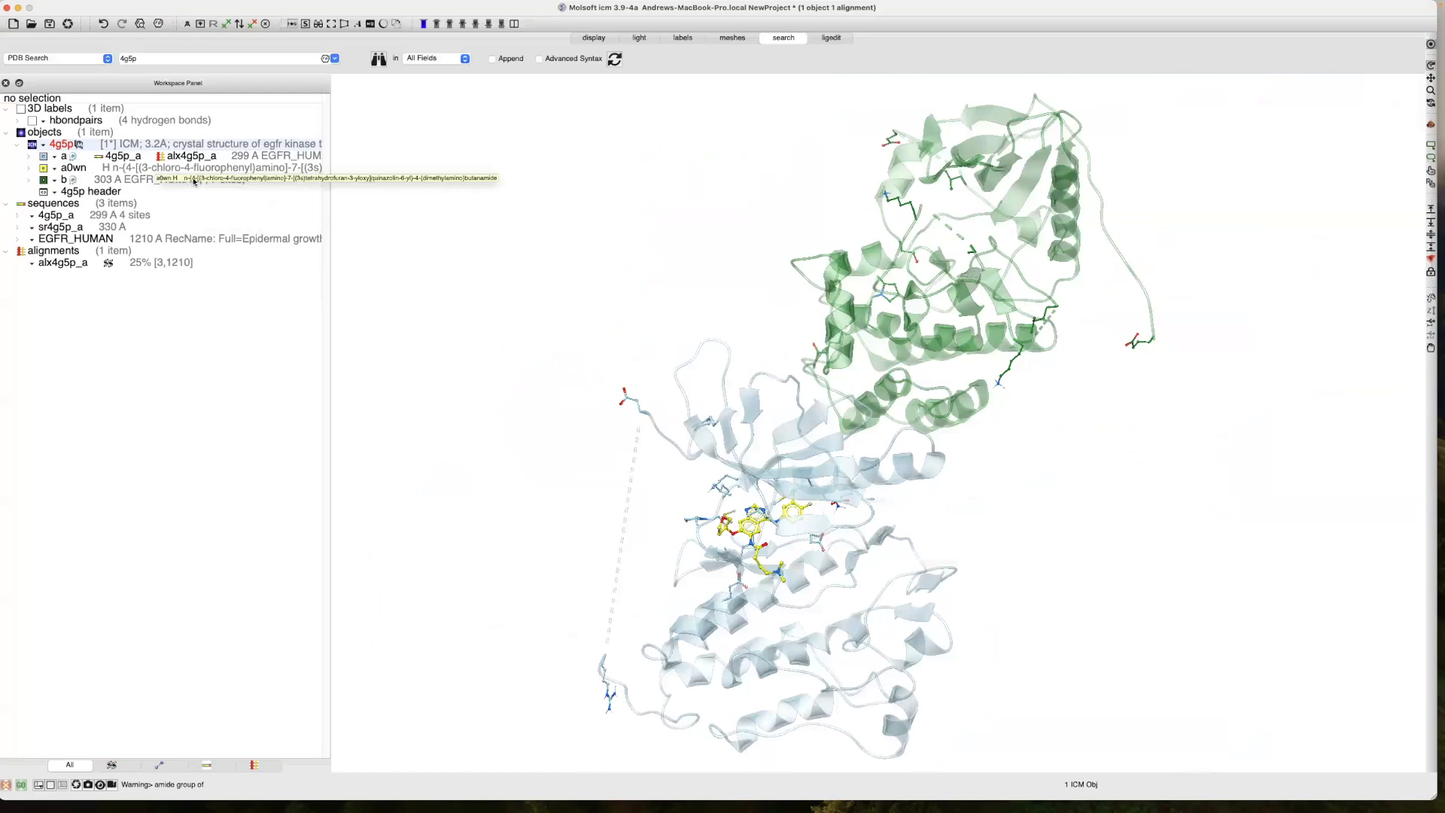
Move the a0wn ligand out of the 4g5p object into an object of its own
right_click(149, 170)
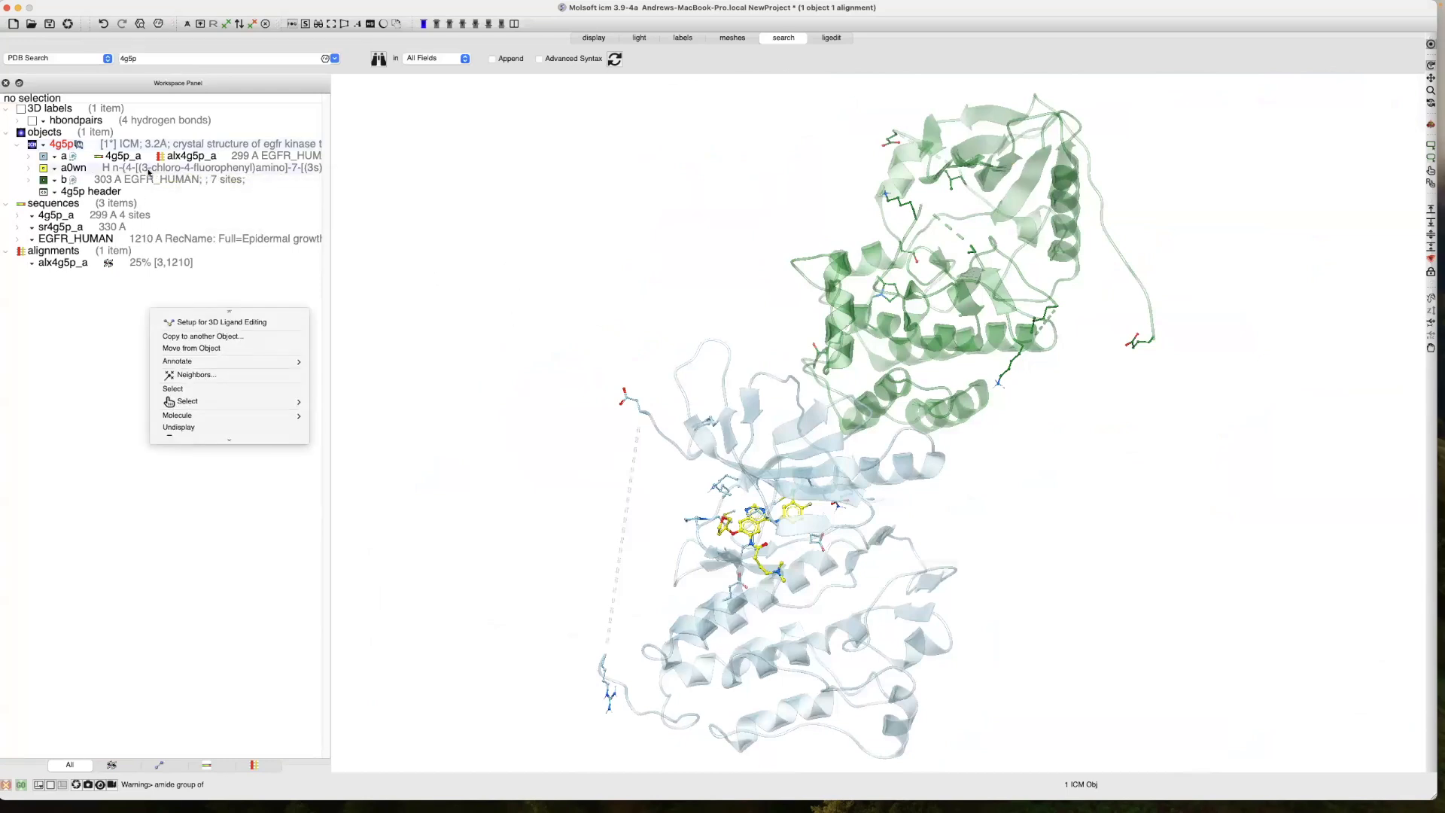
click(150, 170)
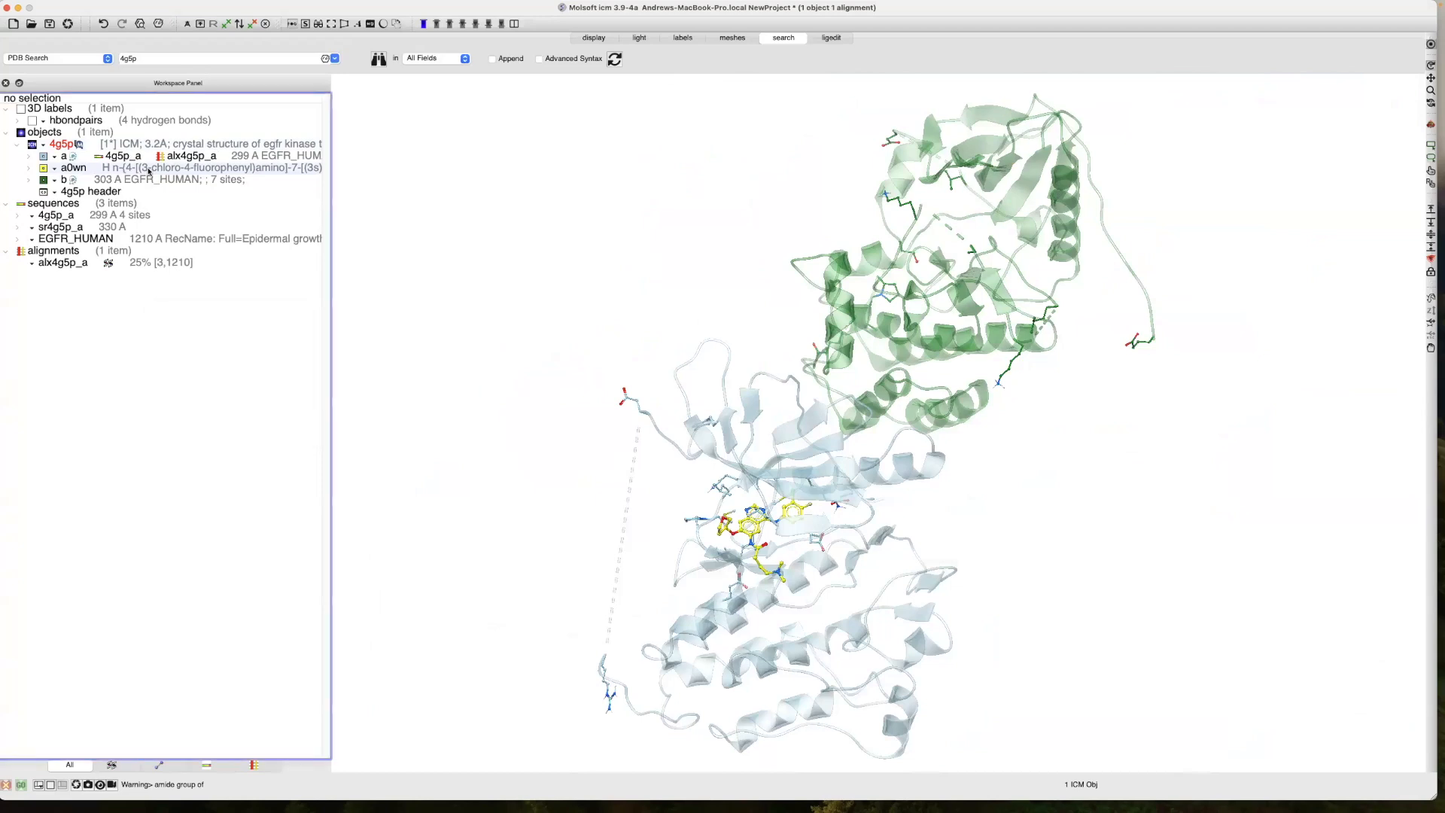
click(150, 170)
right_click(152, 309)
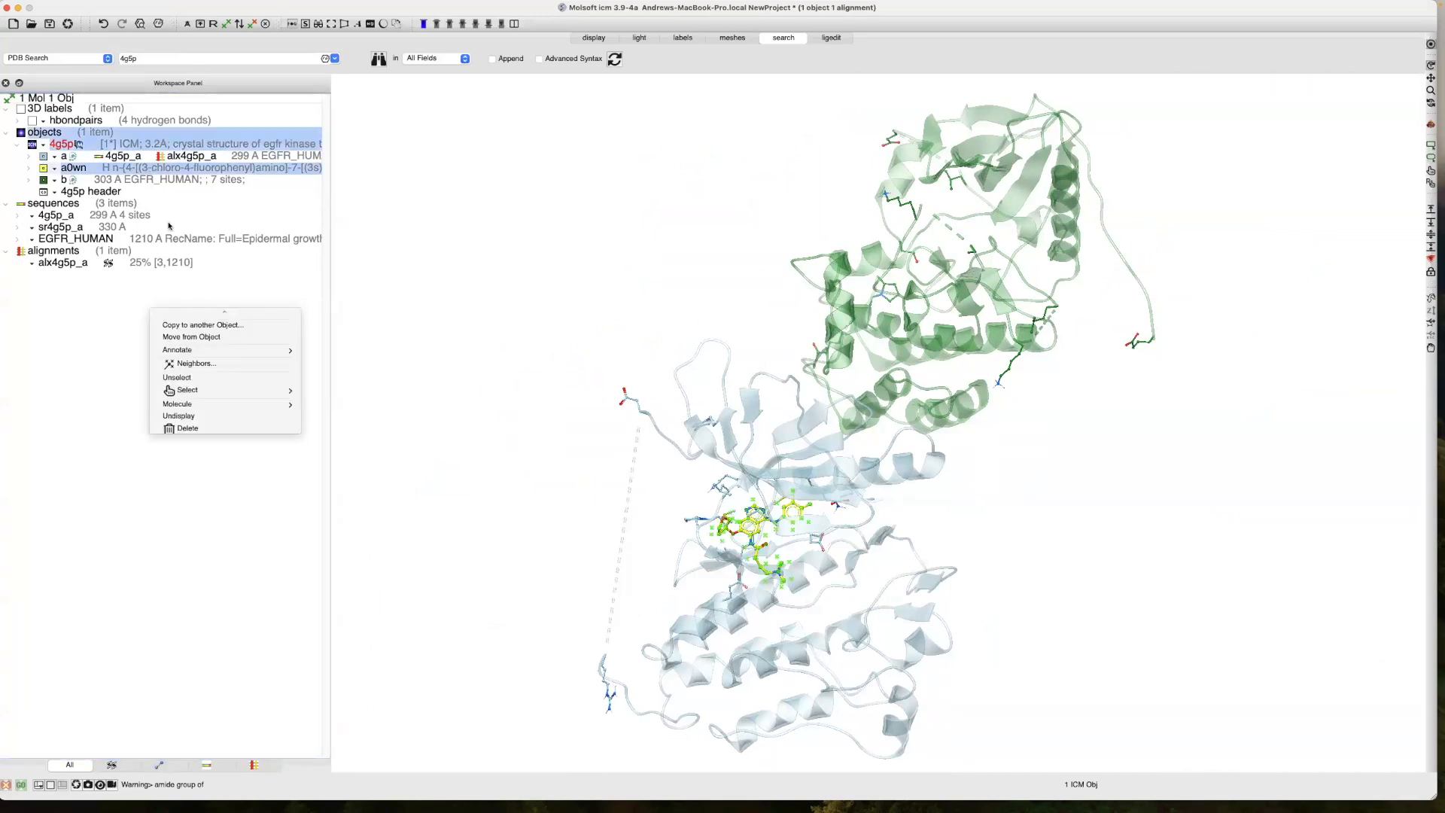
mouse_move(195, 350)
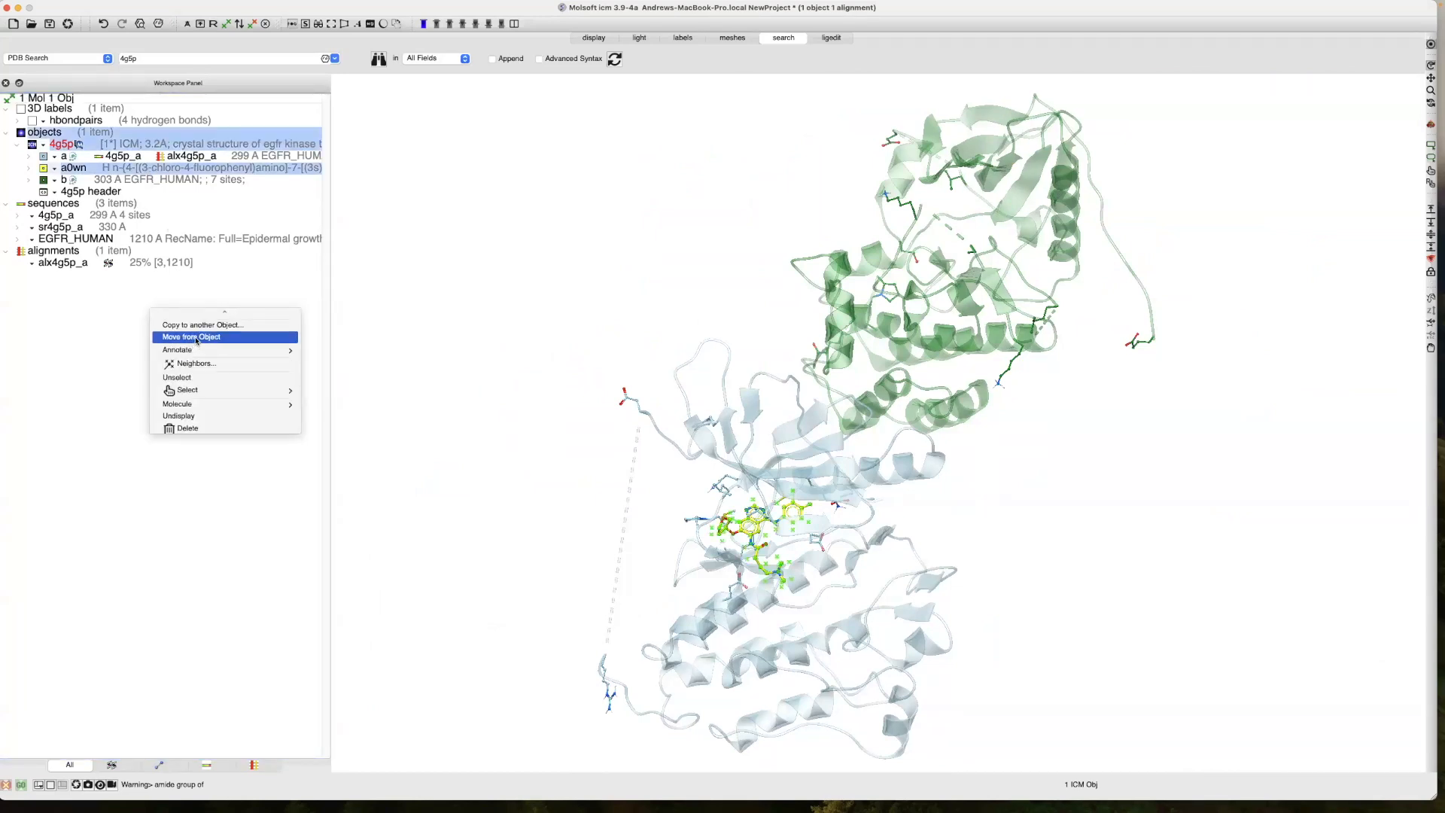
click(200, 337)
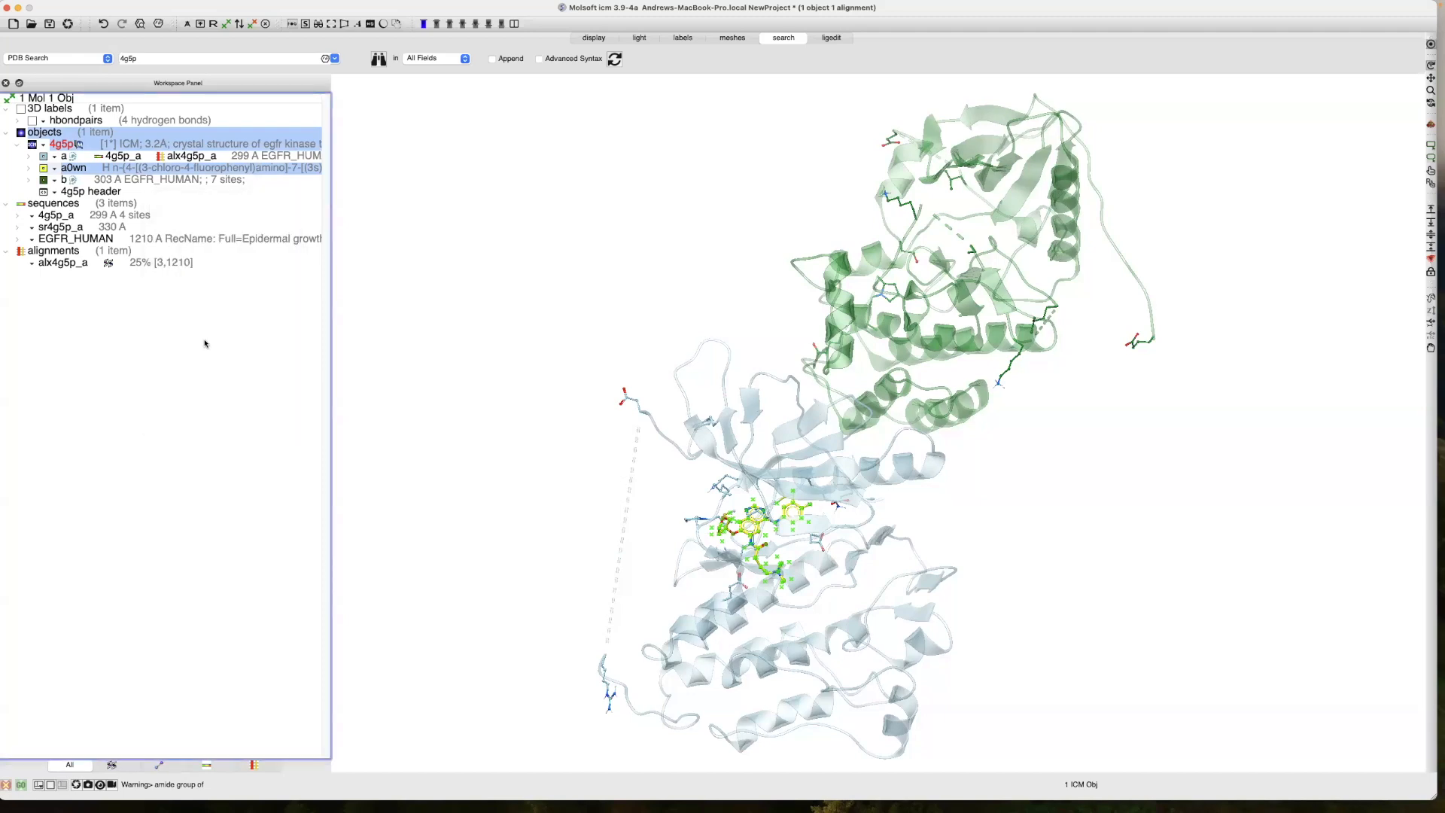
double_click(69, 195)
right_click(150, 309)
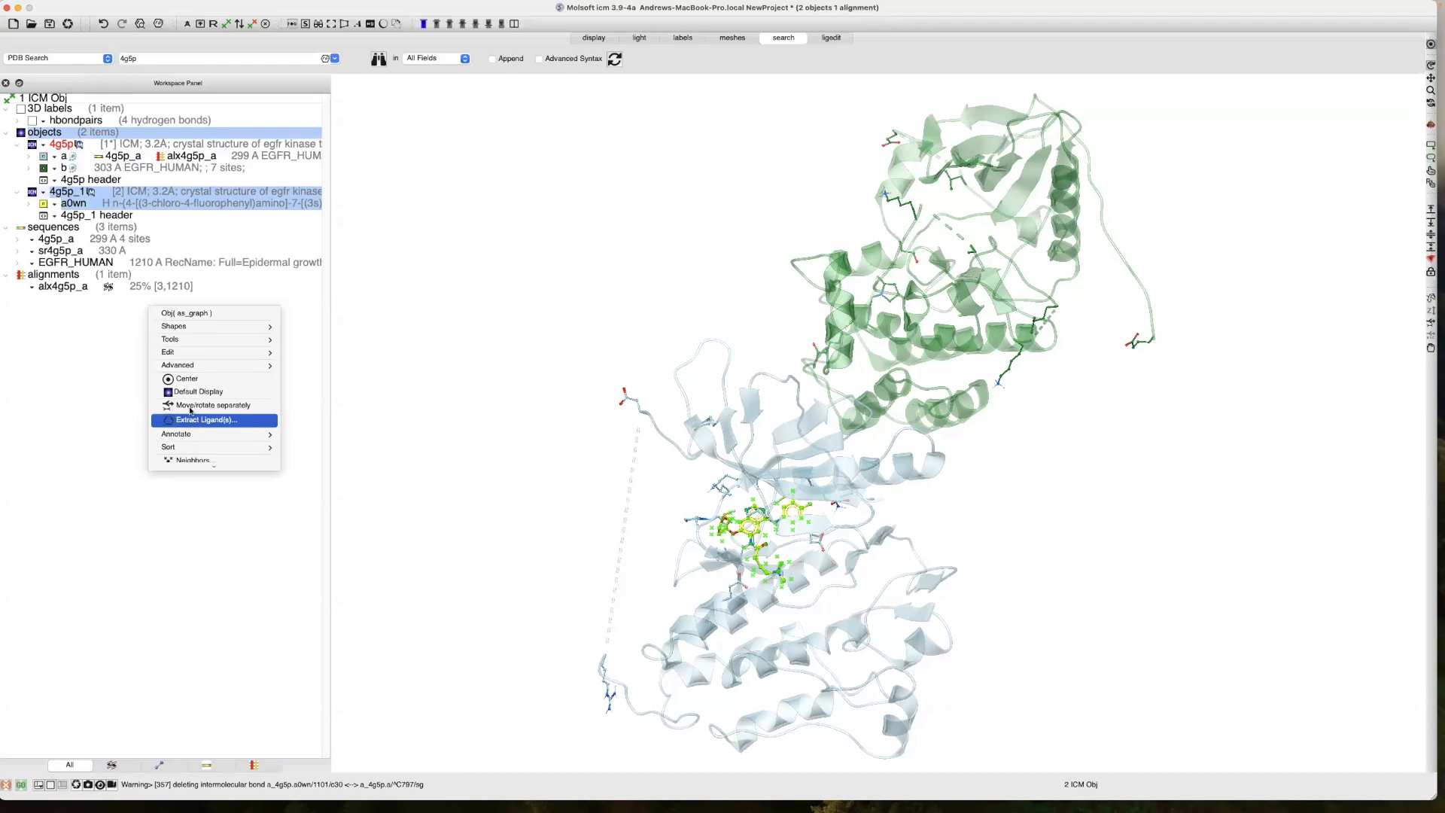
click(302, 143)
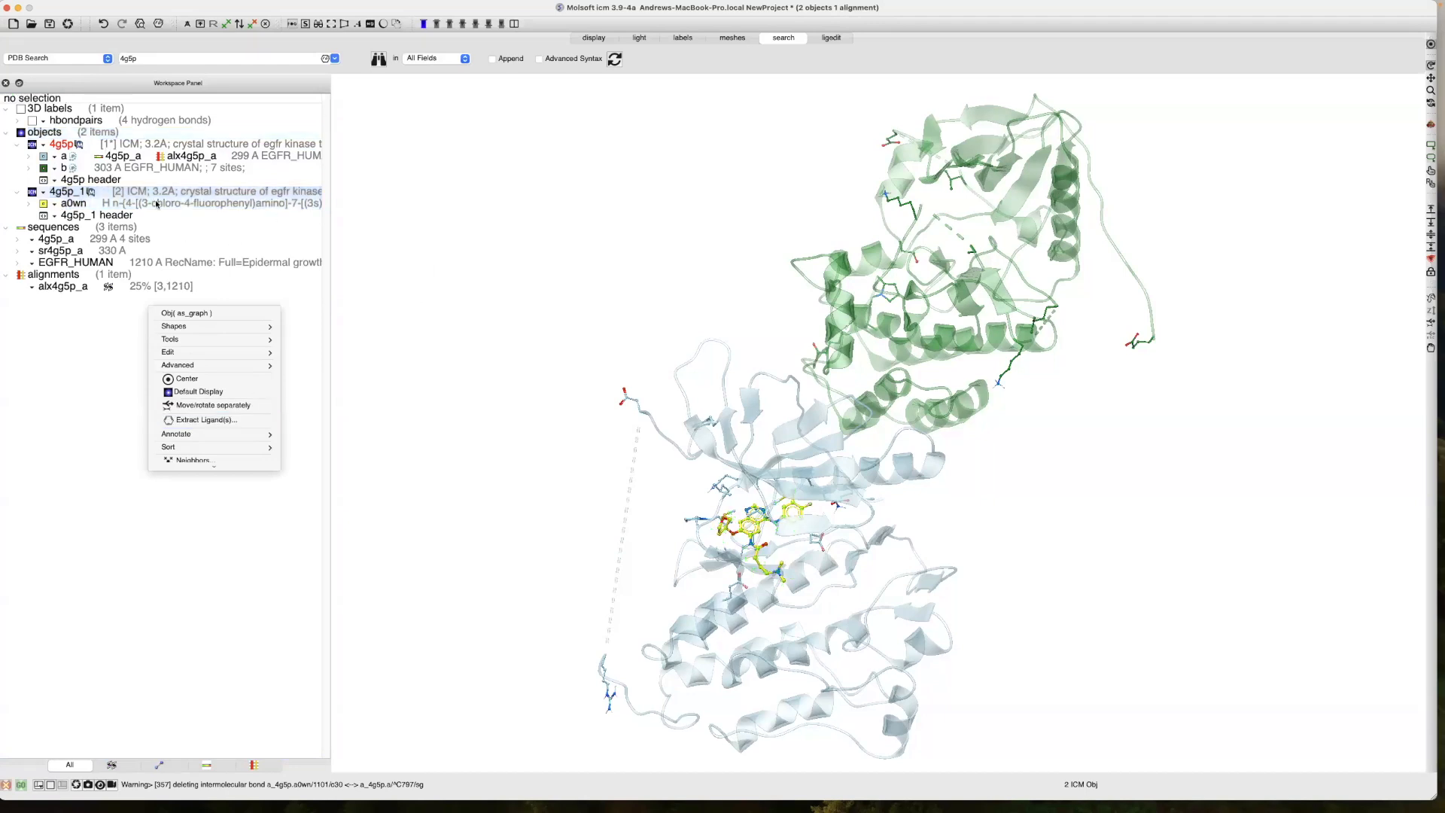
click(152, 194)
click(152, 194)
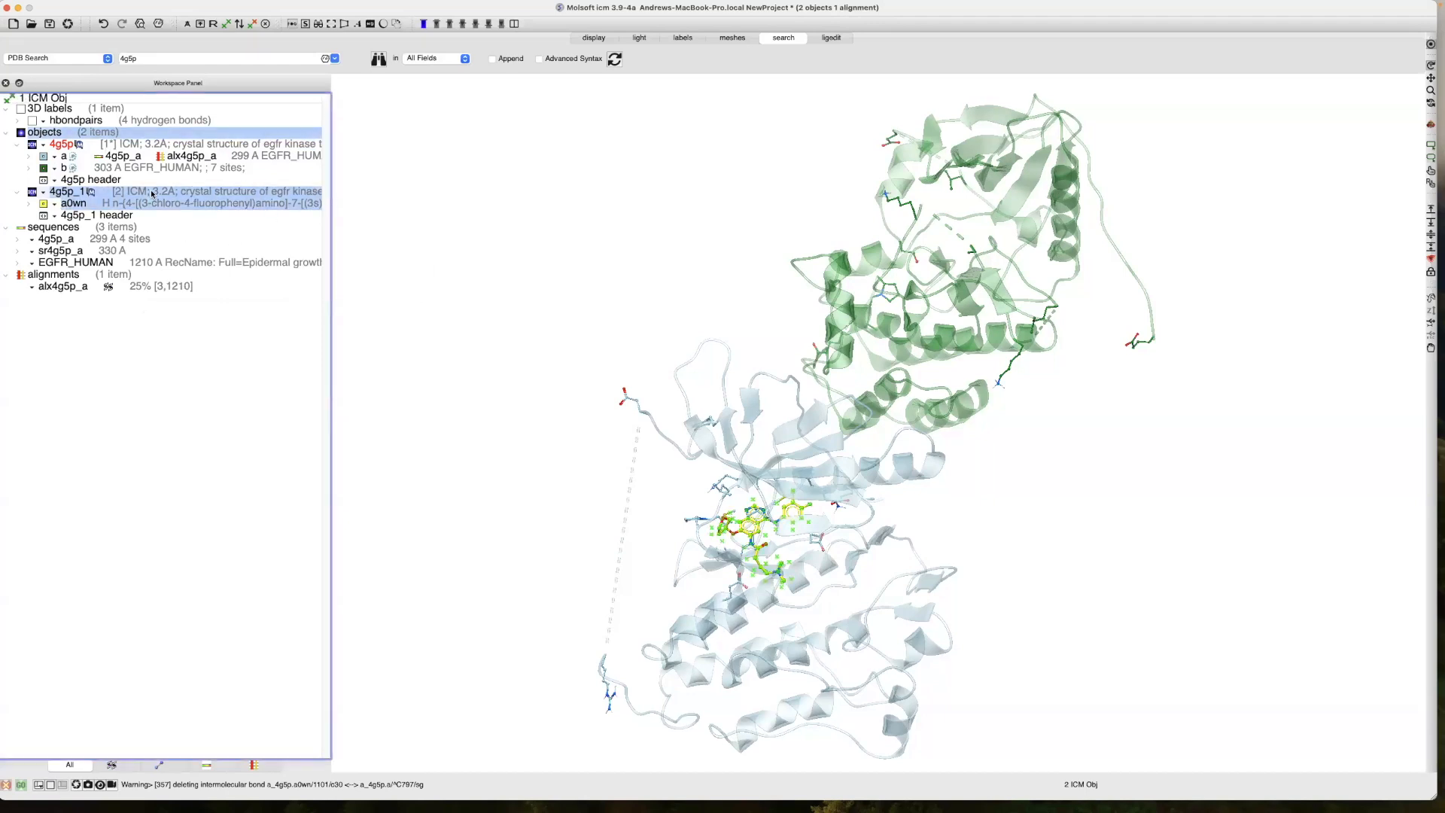
right_click(150, 193)
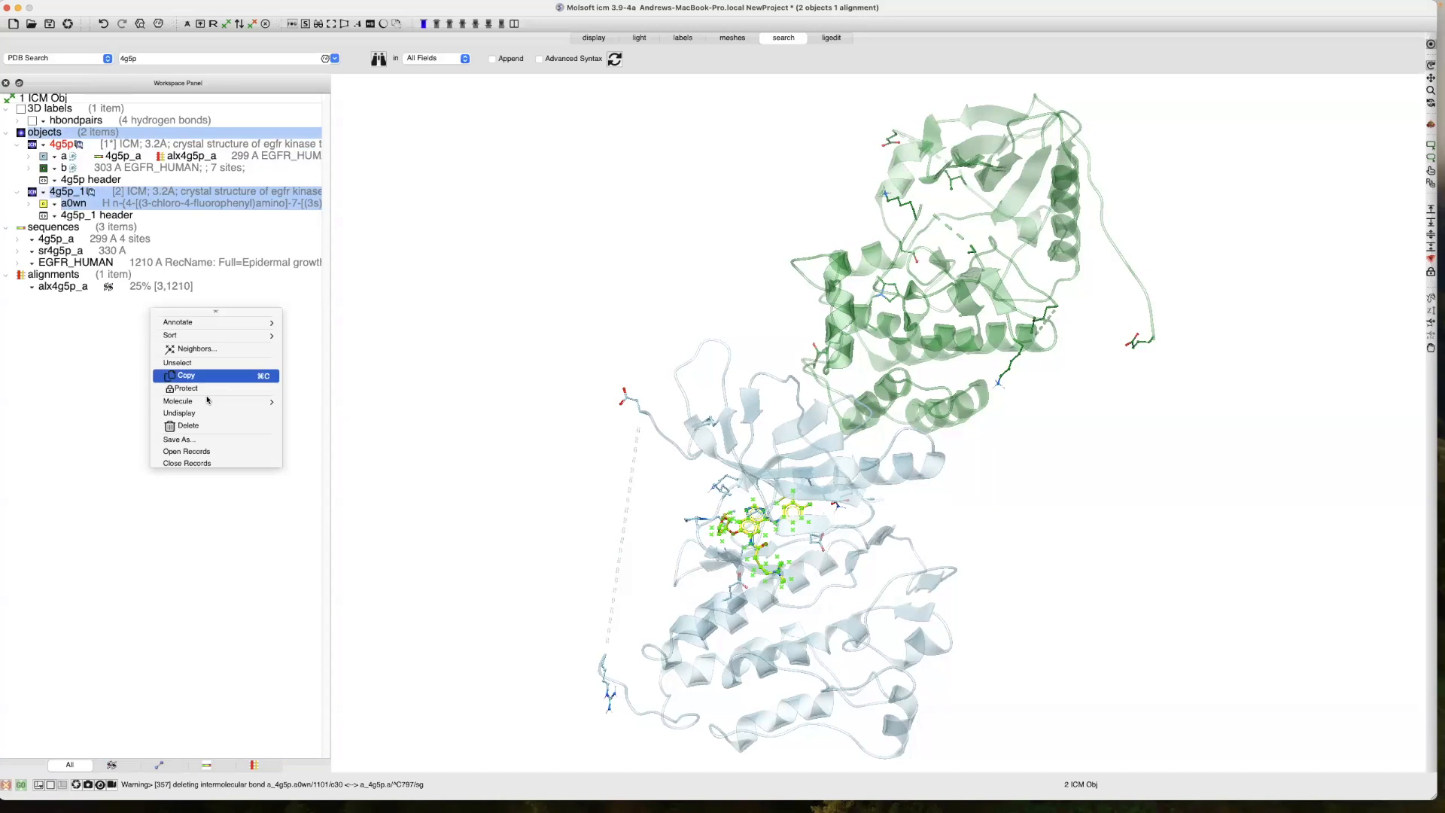
scroll(202, 412, up, 5)
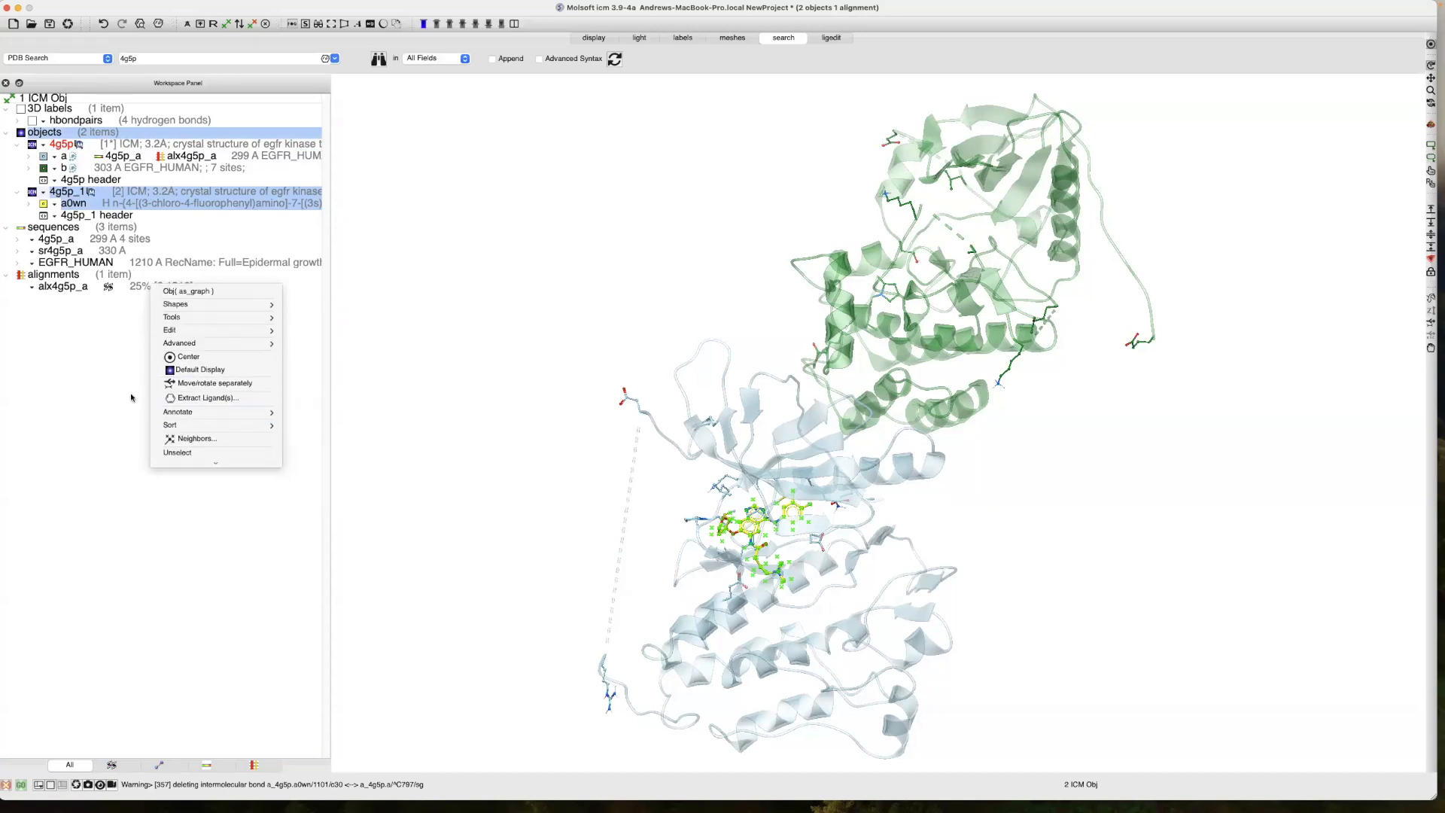
click(81, 392)
click(78, 387)
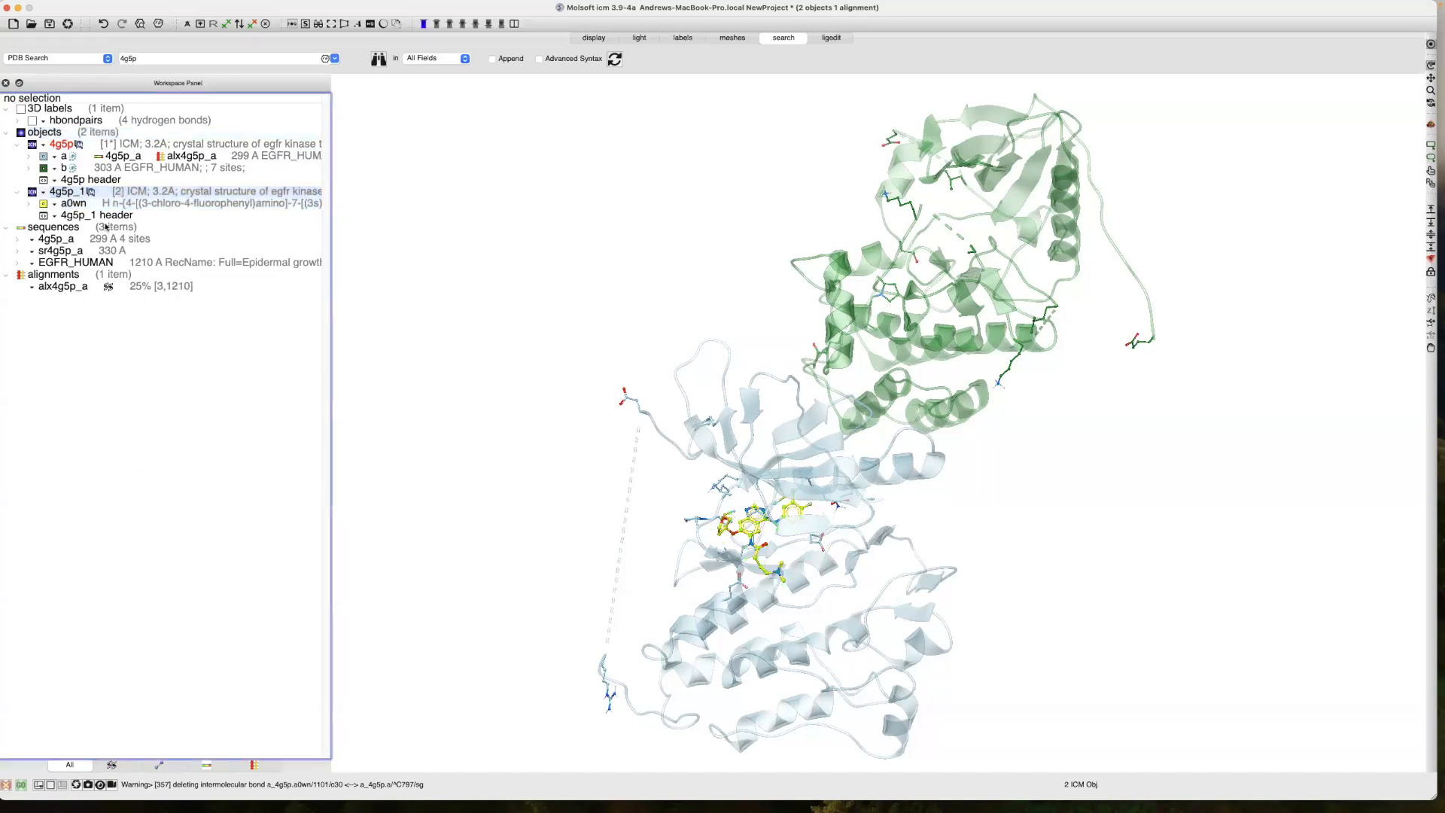
Rename the separated 4g5p_1 ligand object as crystal_ligand
right_click(140, 195)
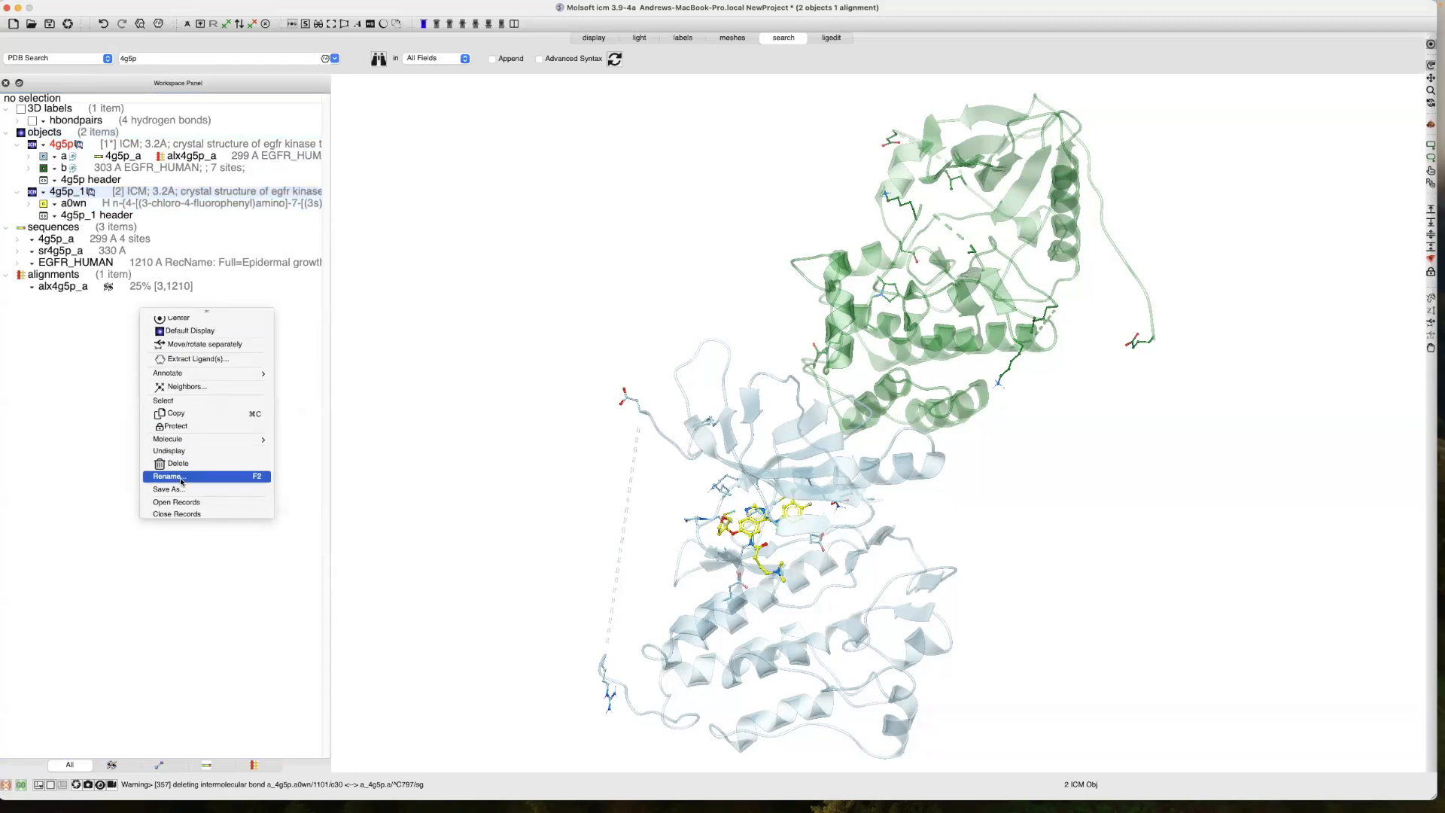
click(236, 466)
text(x)
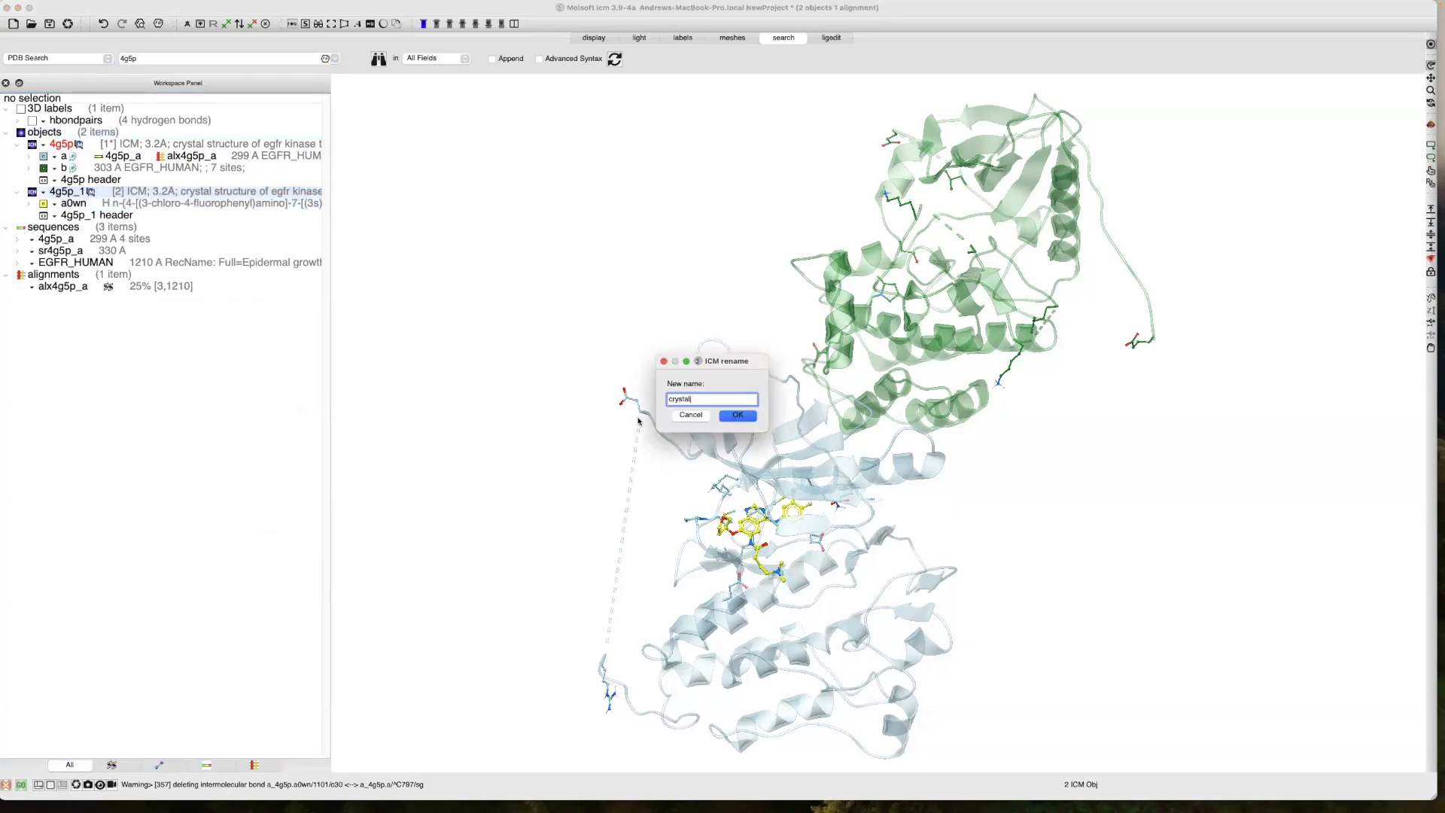
text(rystal_ligand)
click(736, 417)
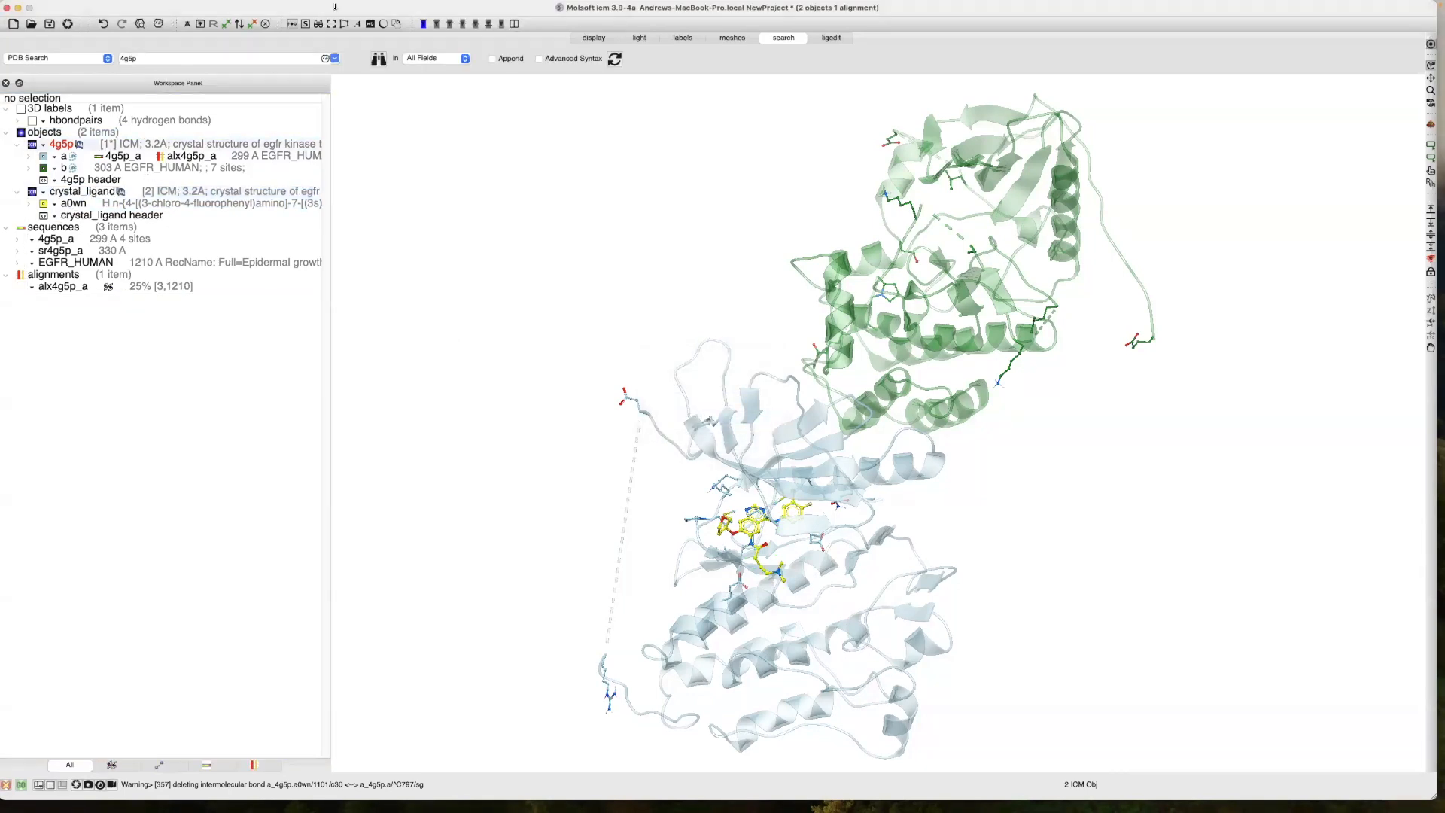
Enter dock_covalent as the project name in a new docking project's receptor setup, and close the setup without starting it
mouse_move(335, 6)
click(364, 7)
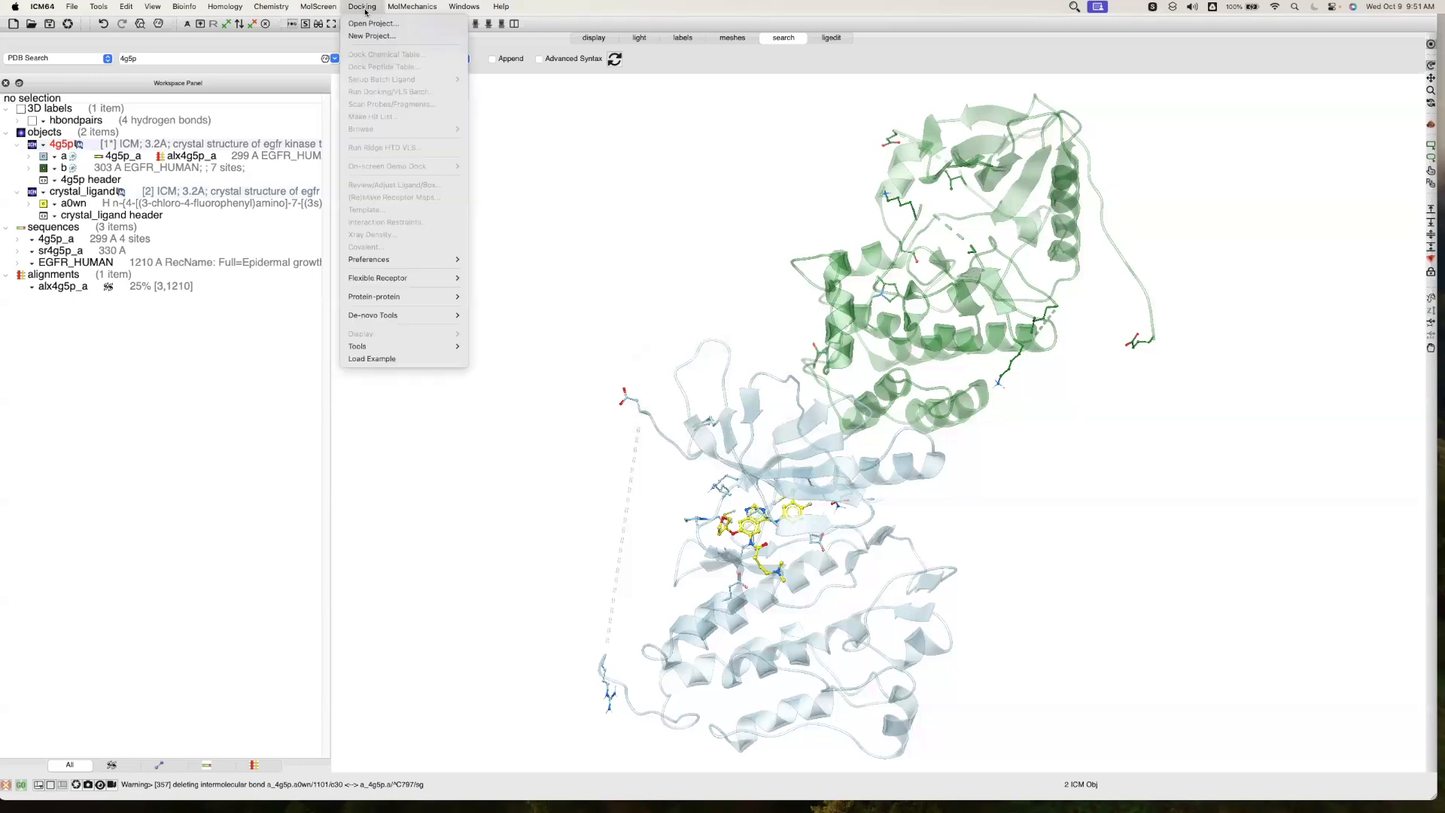
click(371, 36)
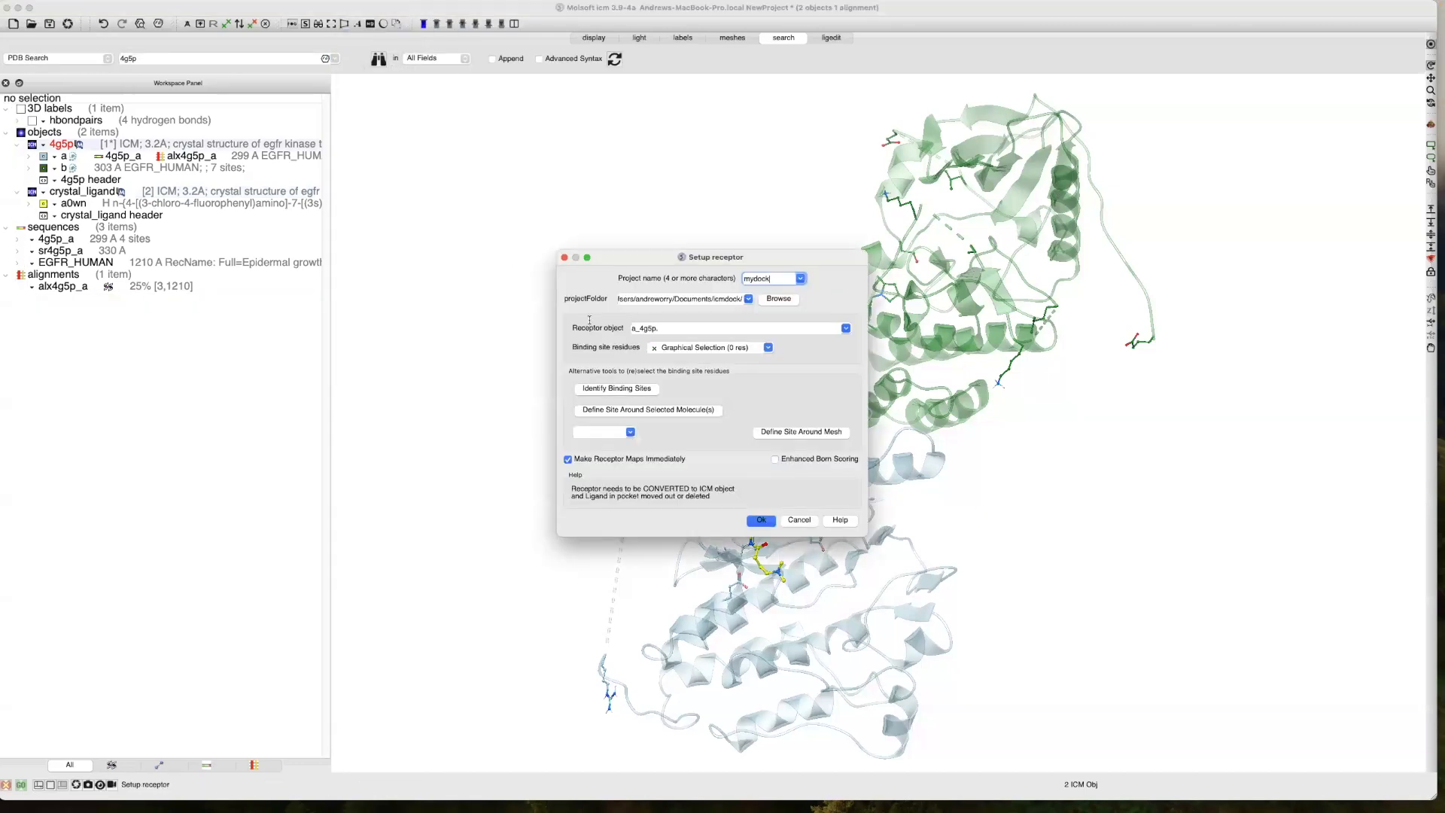
double_click(763, 278)
text(dock_covalent)
drag(861, 474, 612, 479)
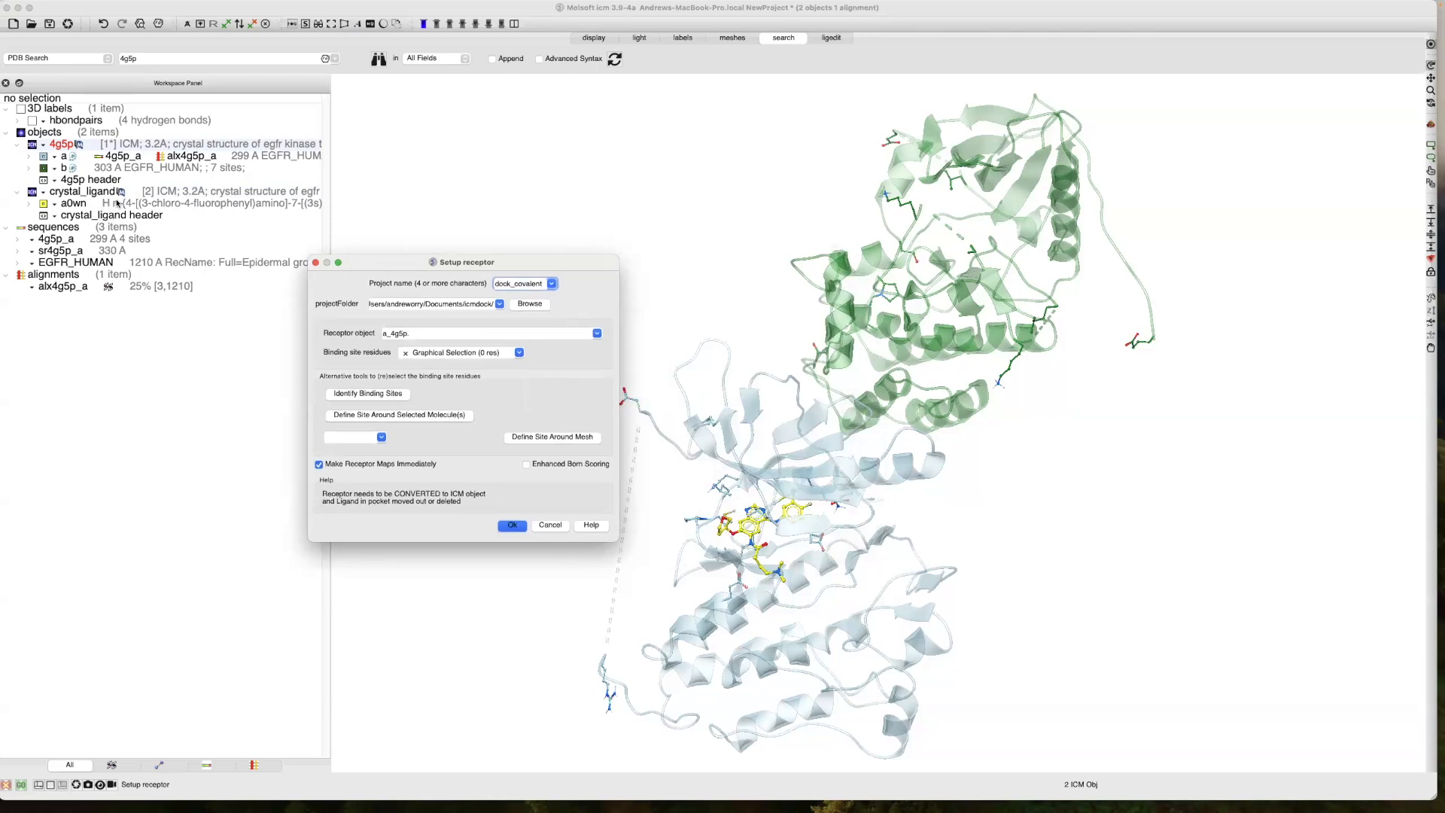
click(551, 525)
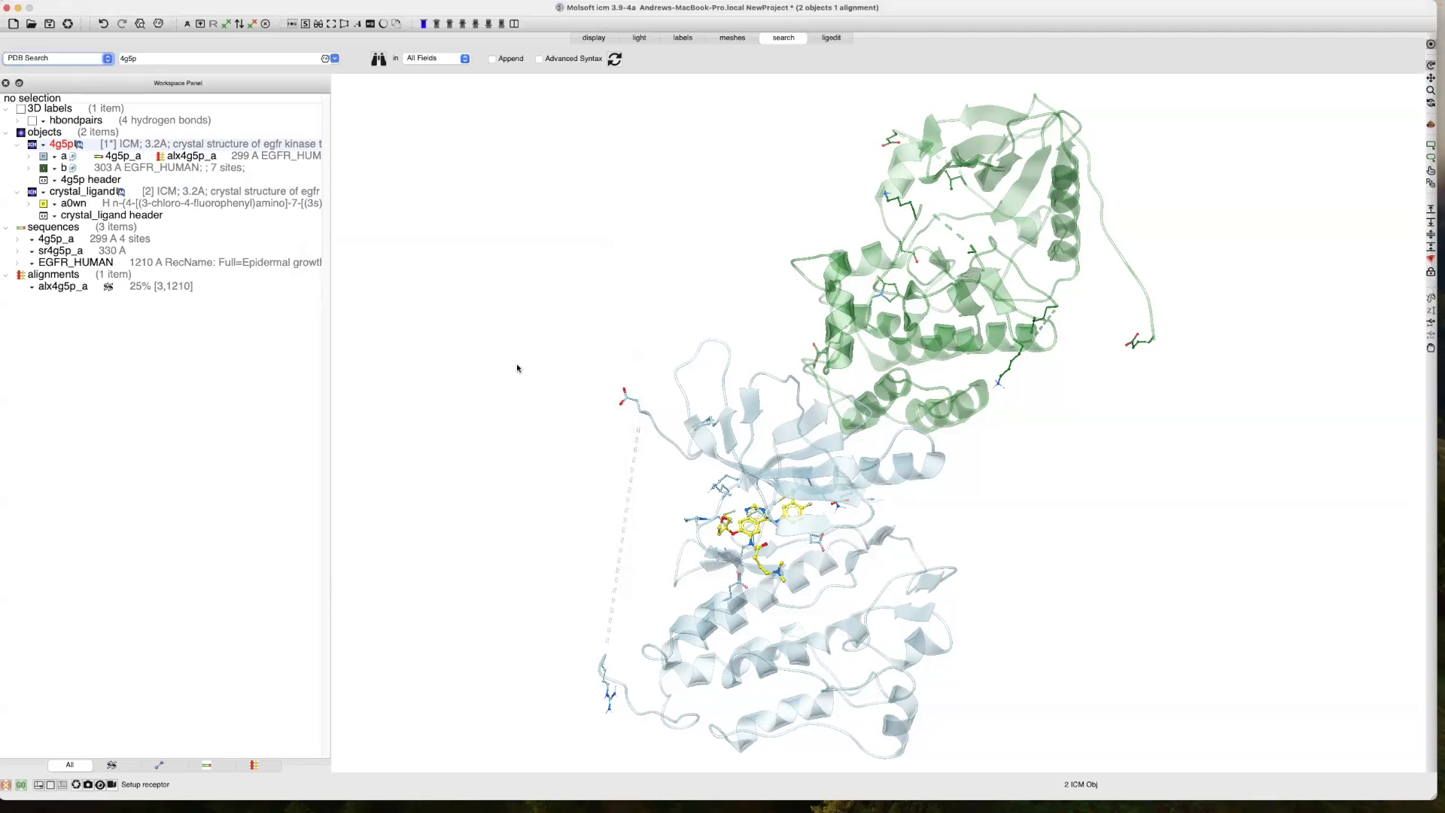
Select chain a of the 4g5p object and run the Reactive Cys prediction on it
drag(411, 299, 343, 326)
click(99, 6)
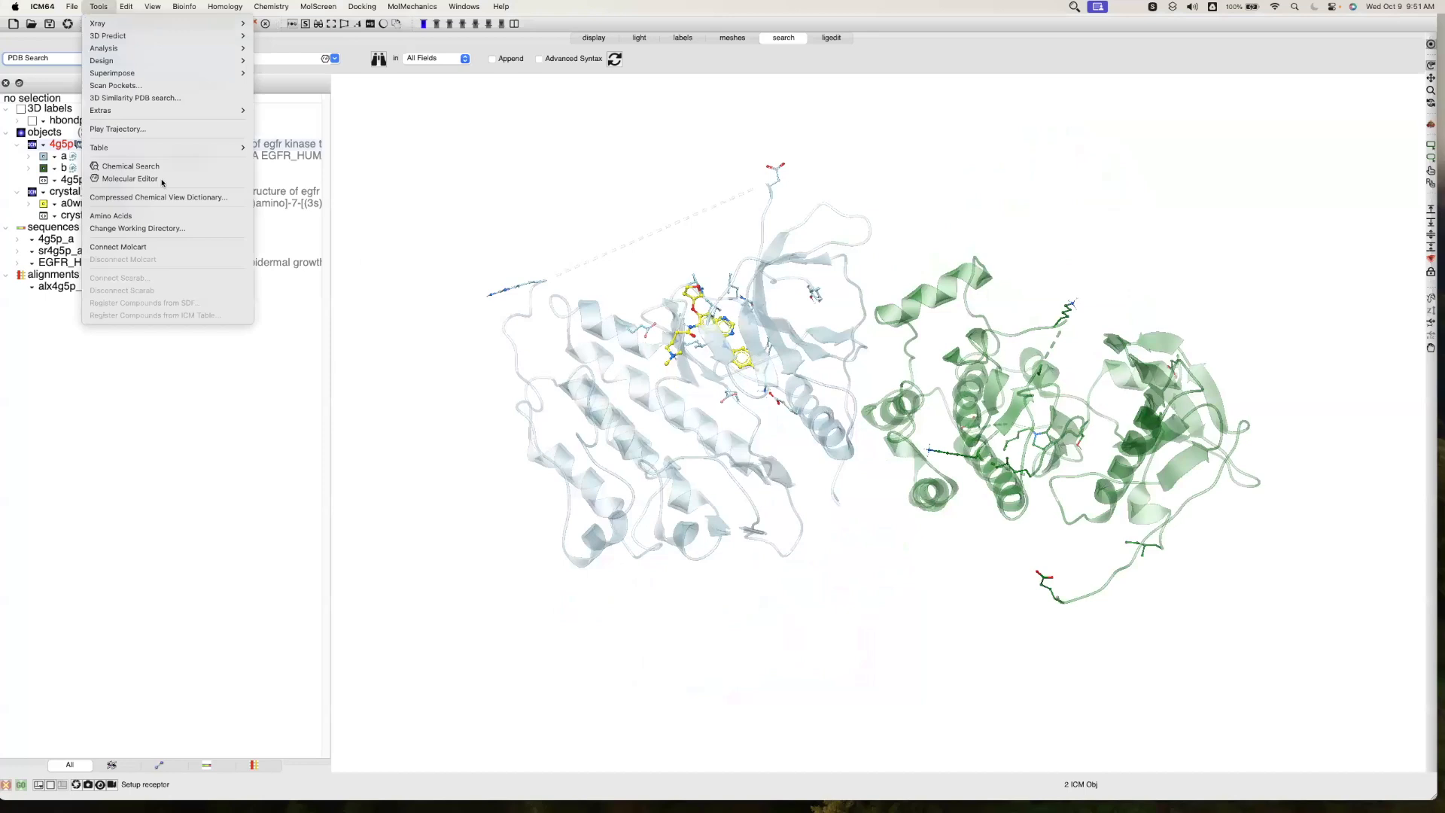
click(295, 158)
click(283, 157)
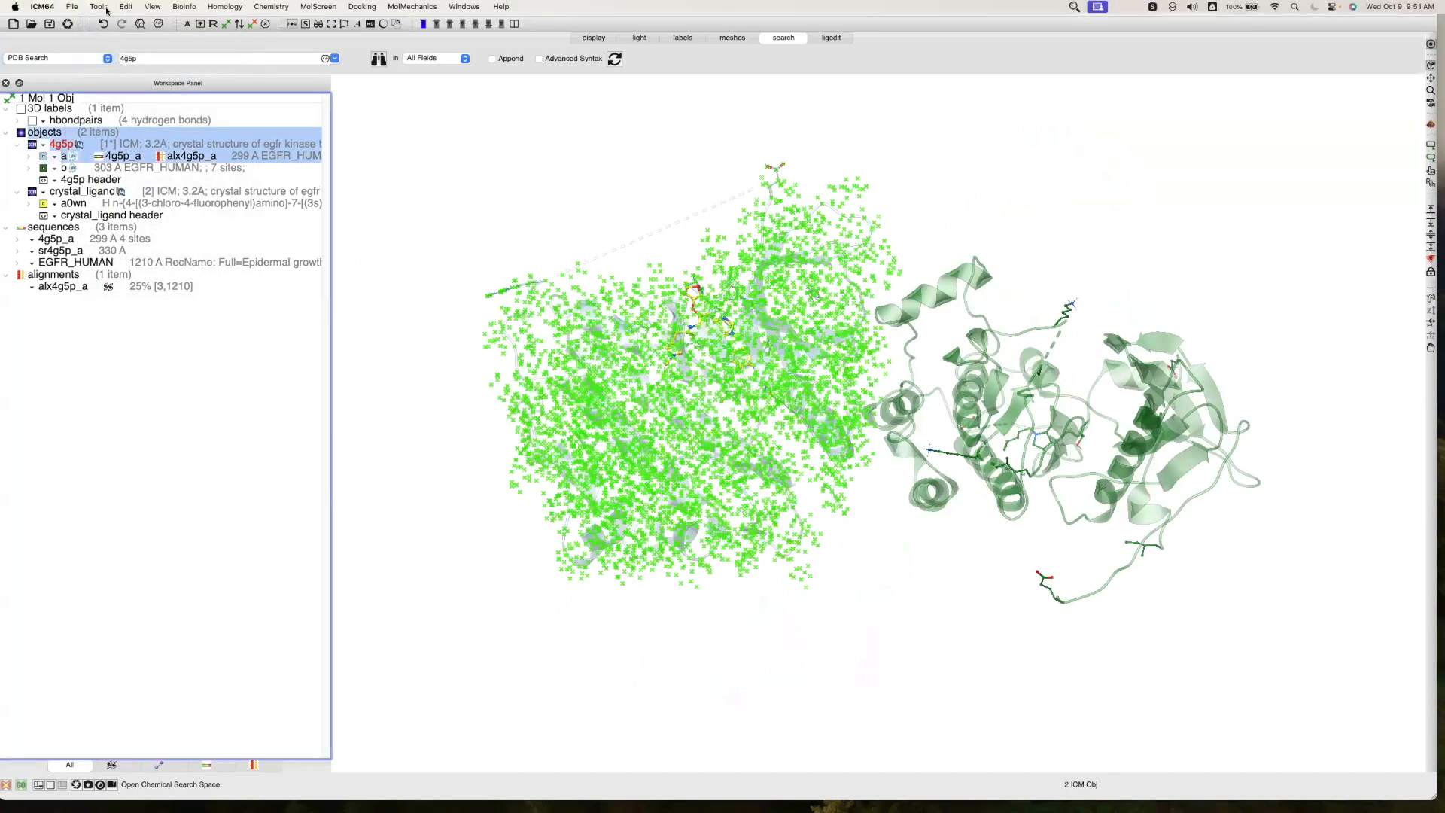
click(100, 7)
mouse_move(113, 48)
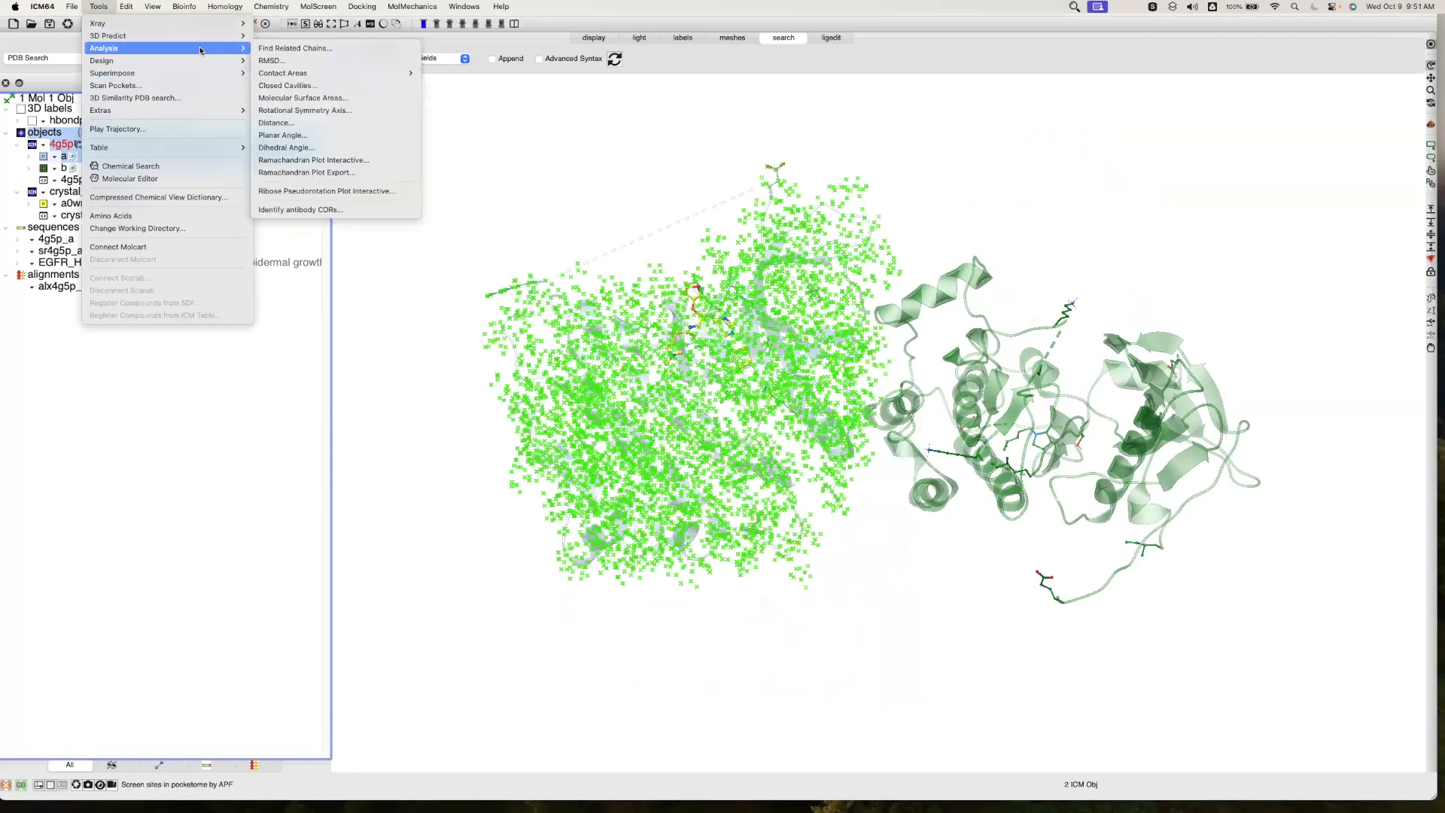
mouse_move(226, 35)
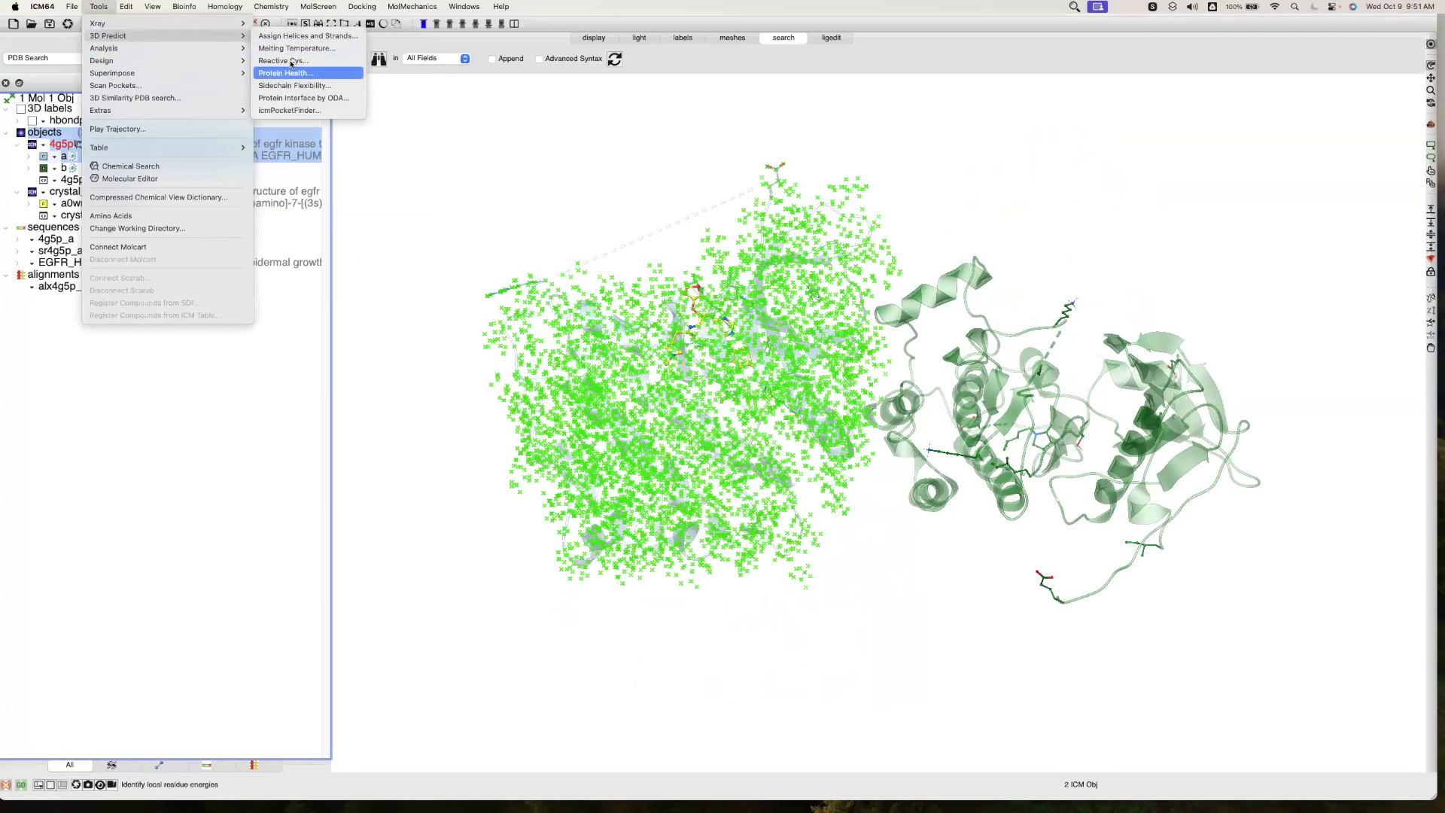
click(287, 60)
click(757, 422)
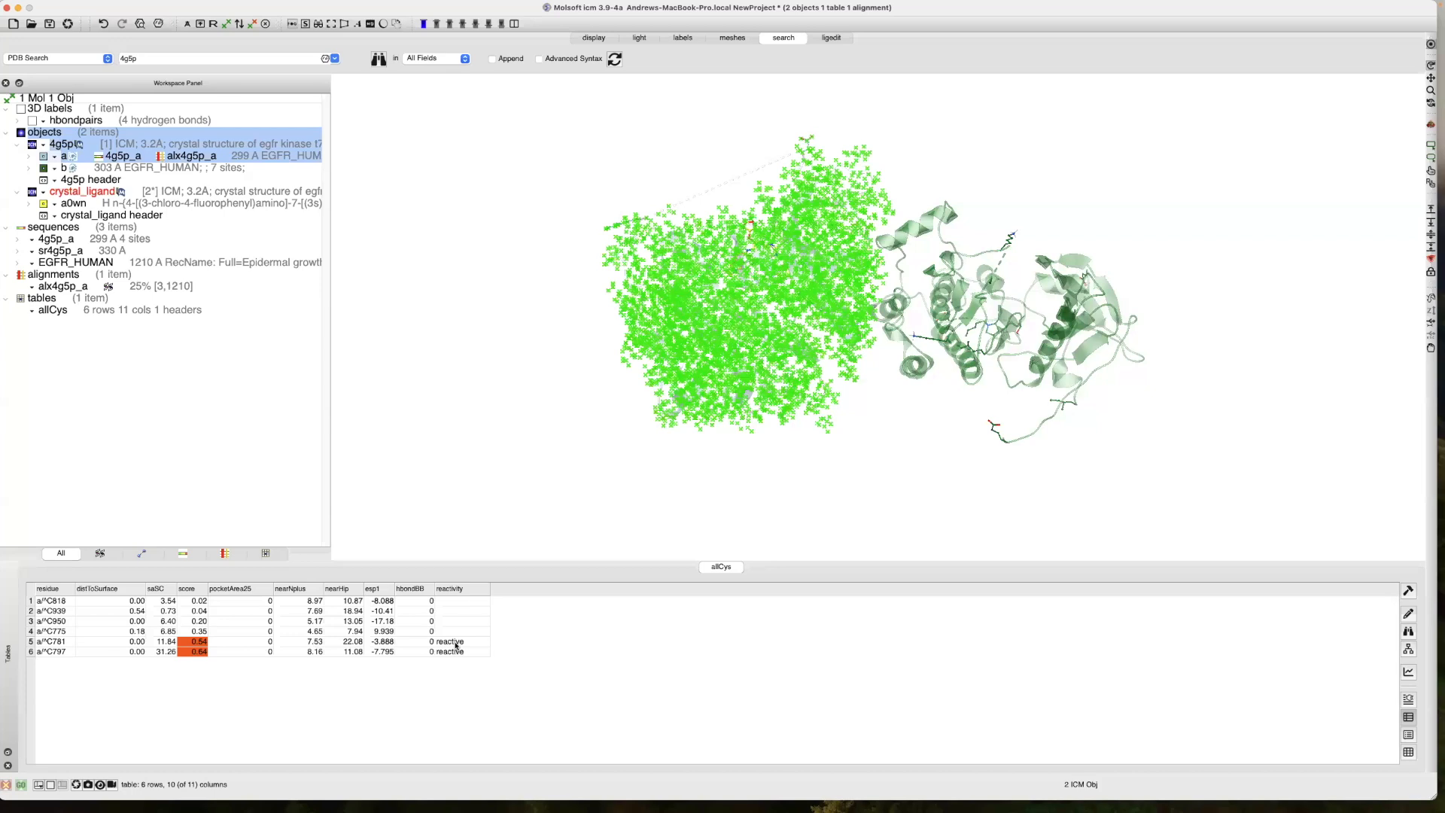
Clear the selection, show C797 in 3D from the allCys table, and display the a0wn ligand and 4g5p chain a with it
click(478, 446)
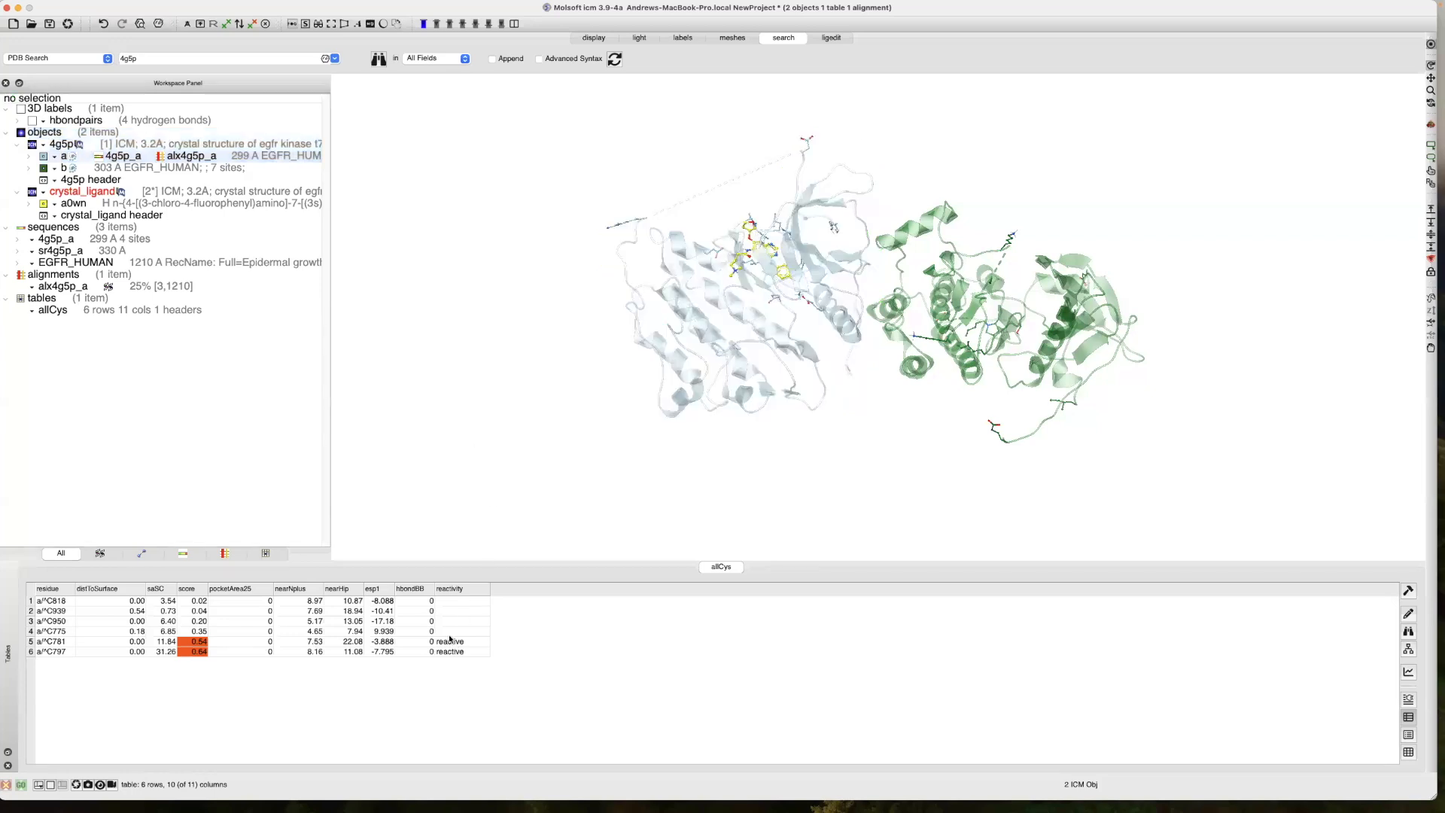
double_click(48, 653)
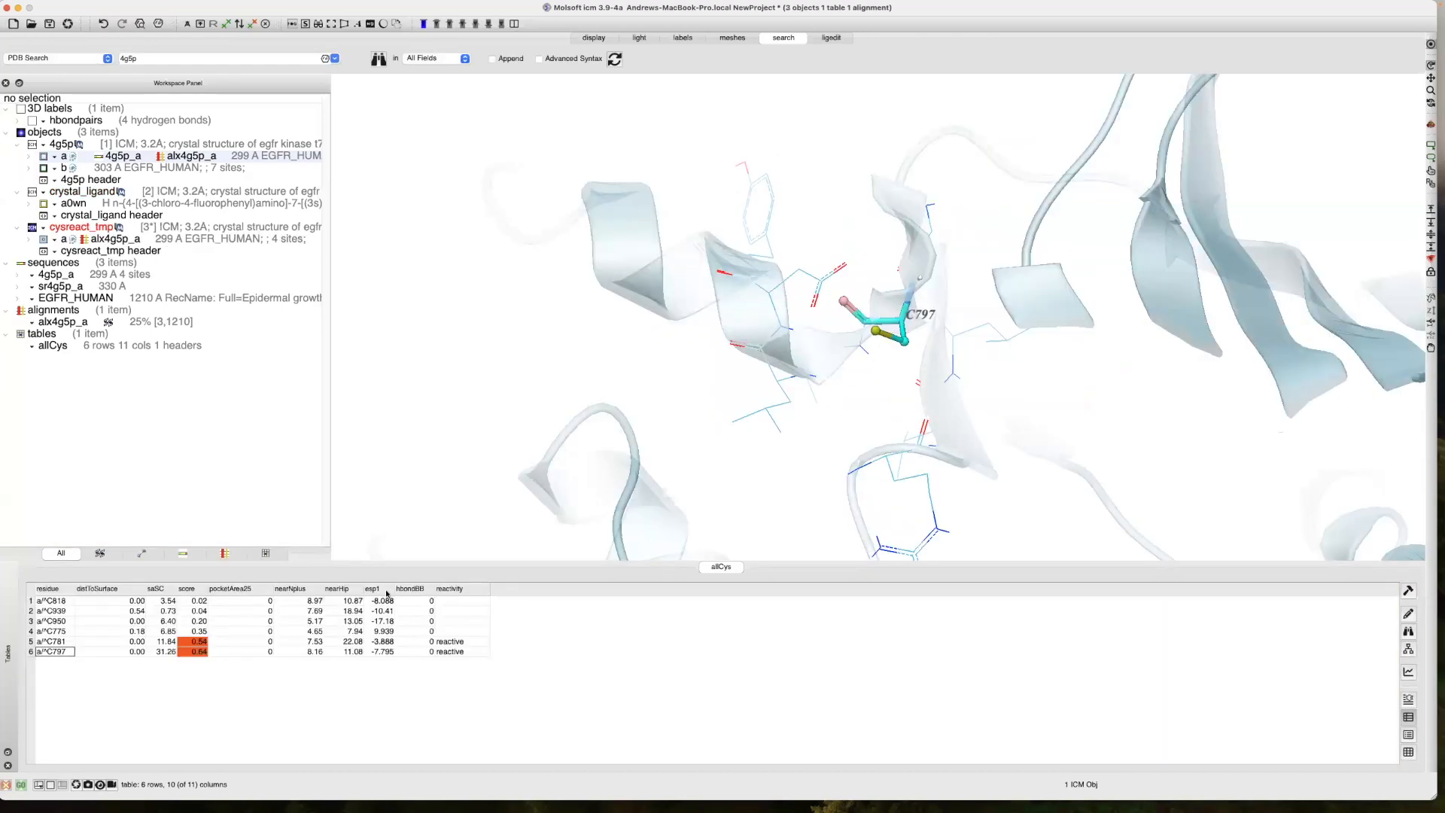
drag(766, 442, 863, 470)
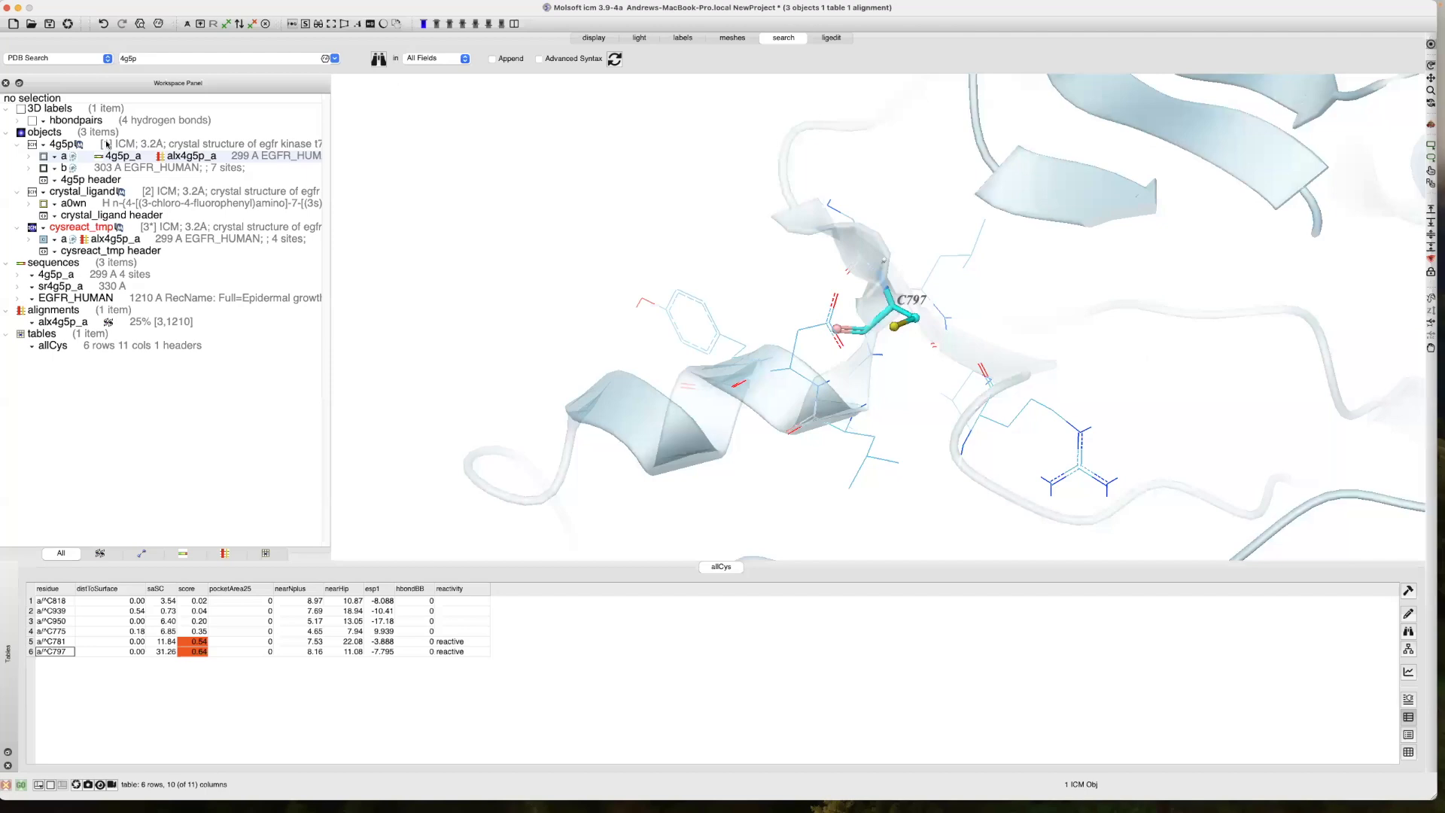
click(44, 204)
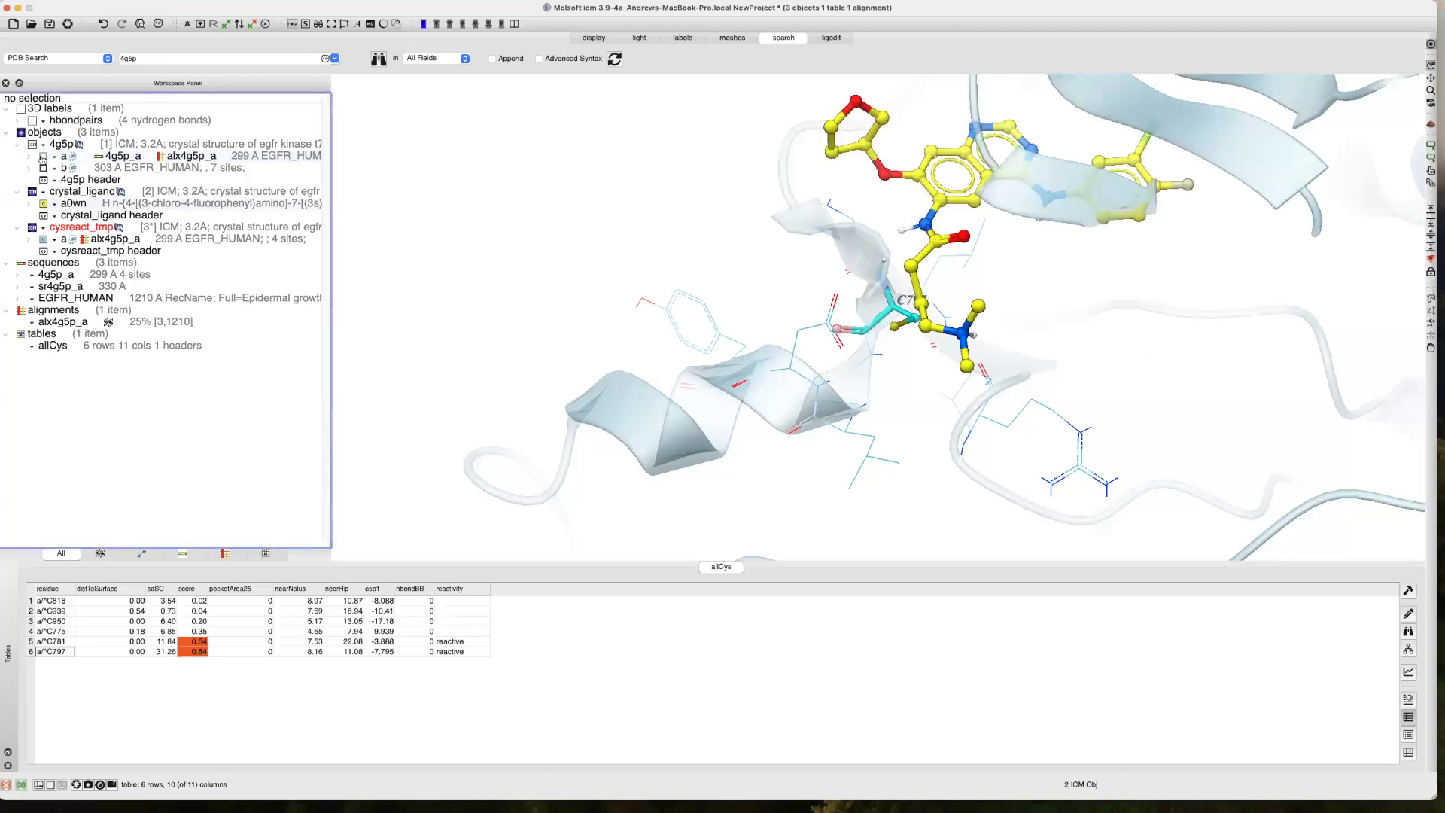
click(43, 156)
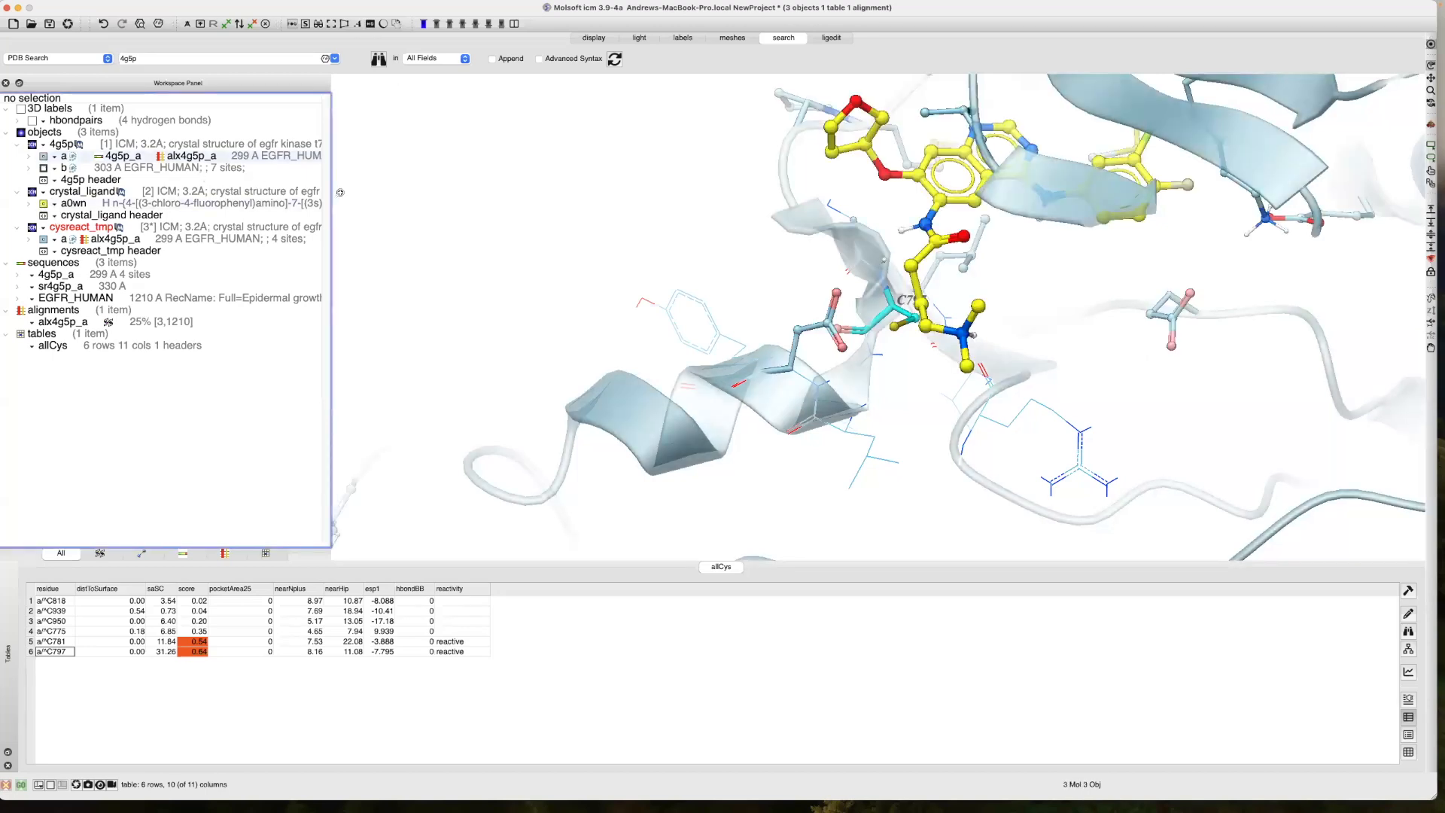
Set up the dock_covalent docking project on receptor a_4g5p, defining the binding site around the selected crystal_ligand object
click(361, 7)
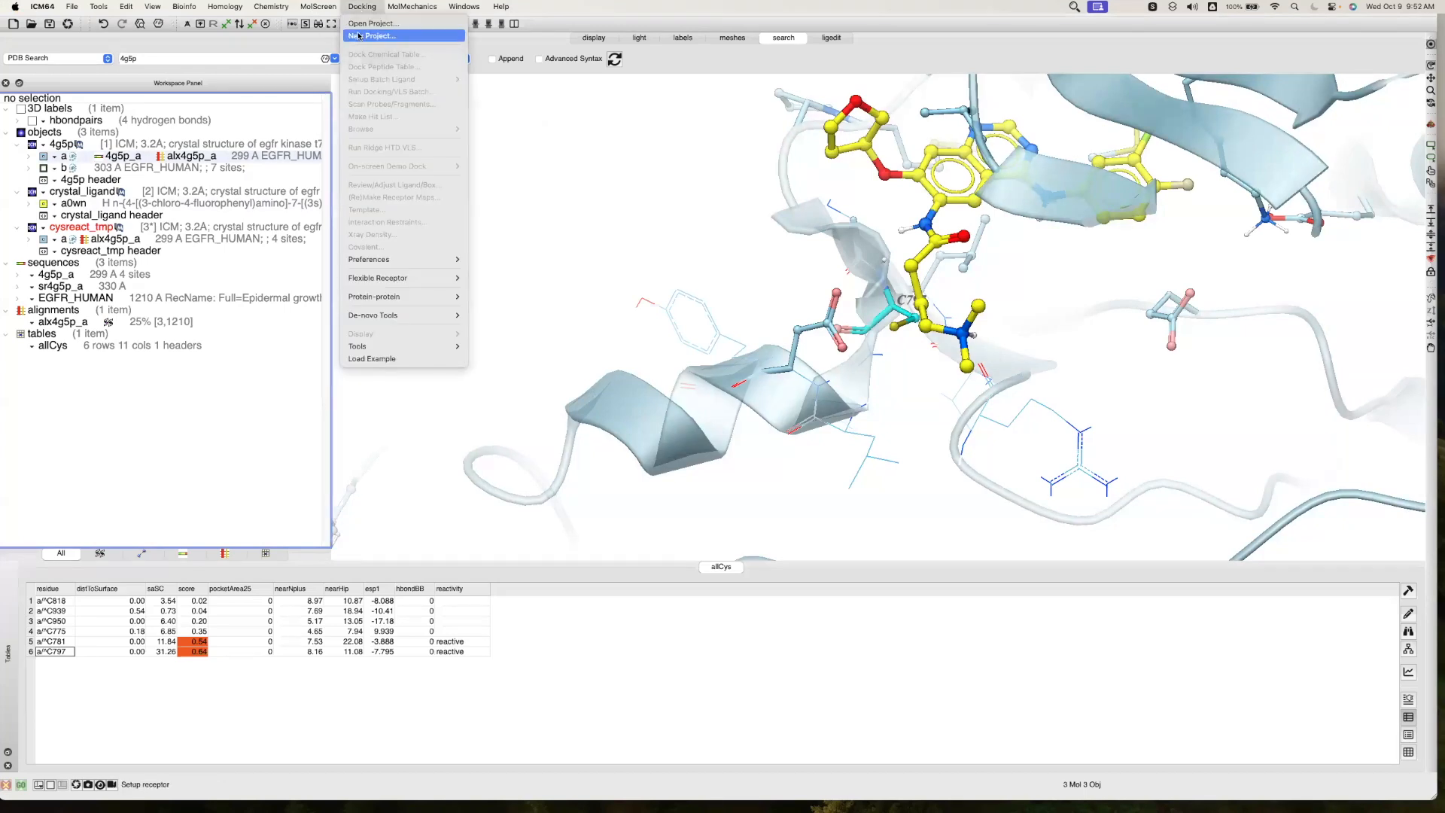
click(360, 35)
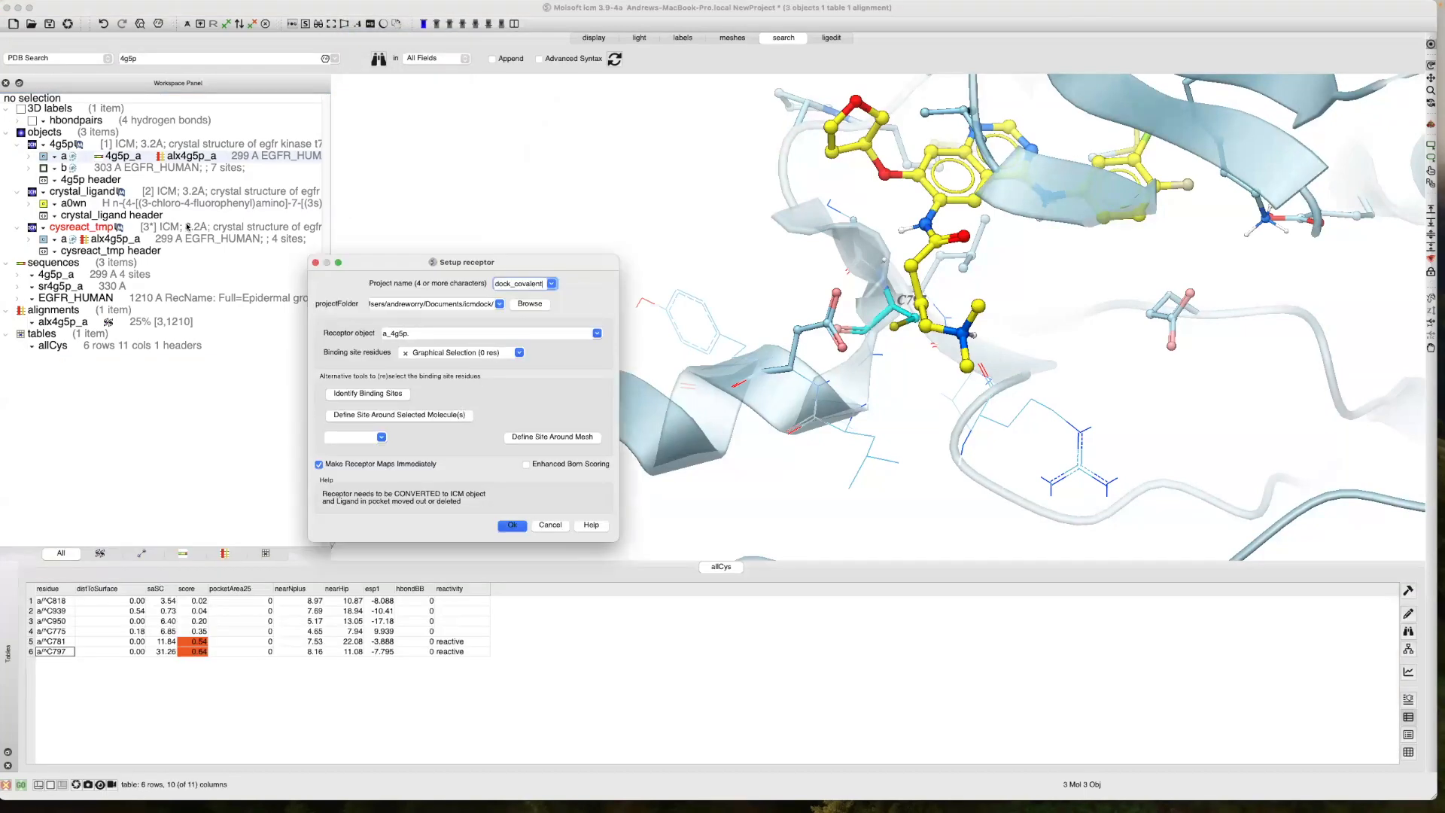
double_click(104, 202)
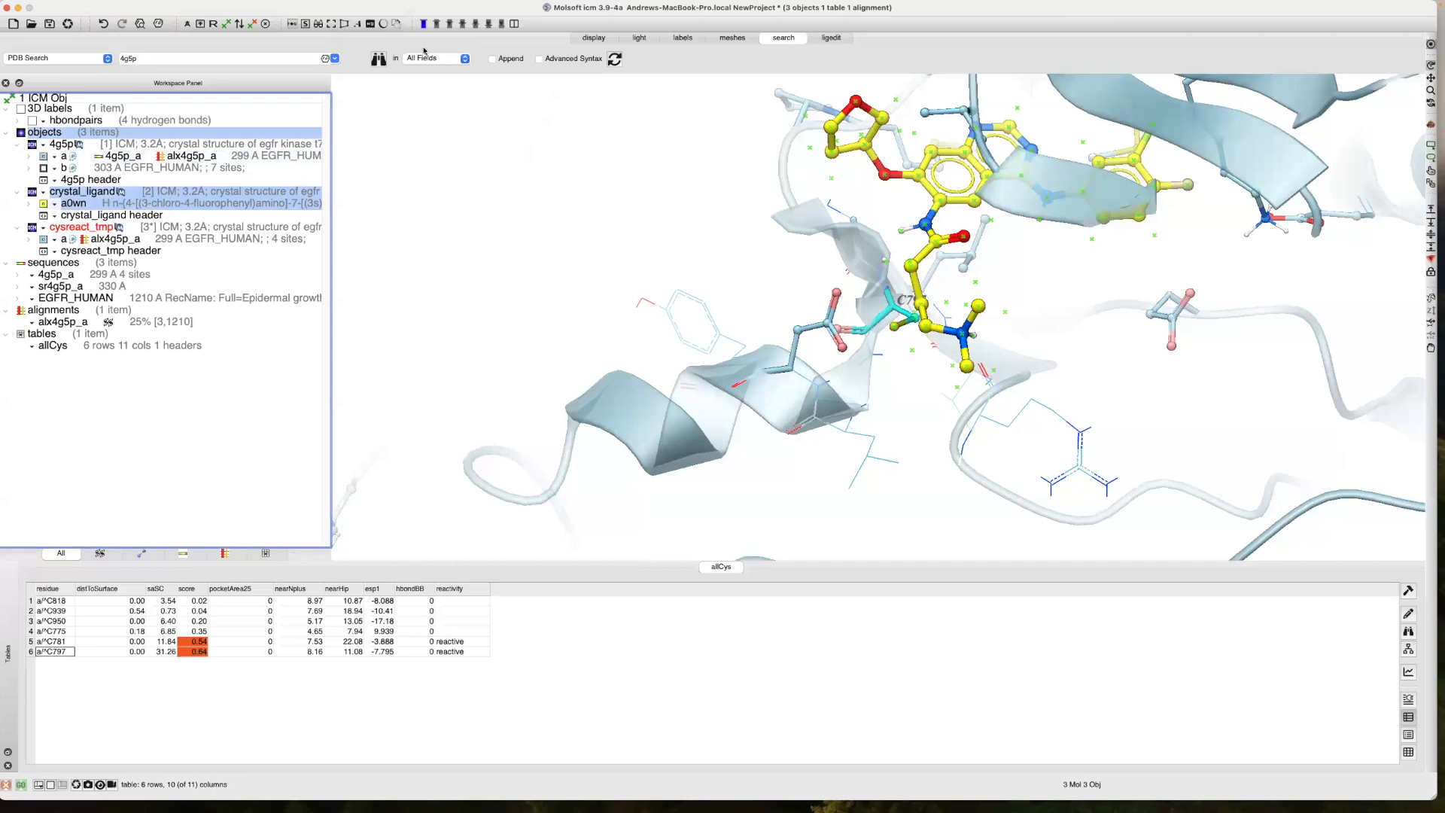
click(370, 8)
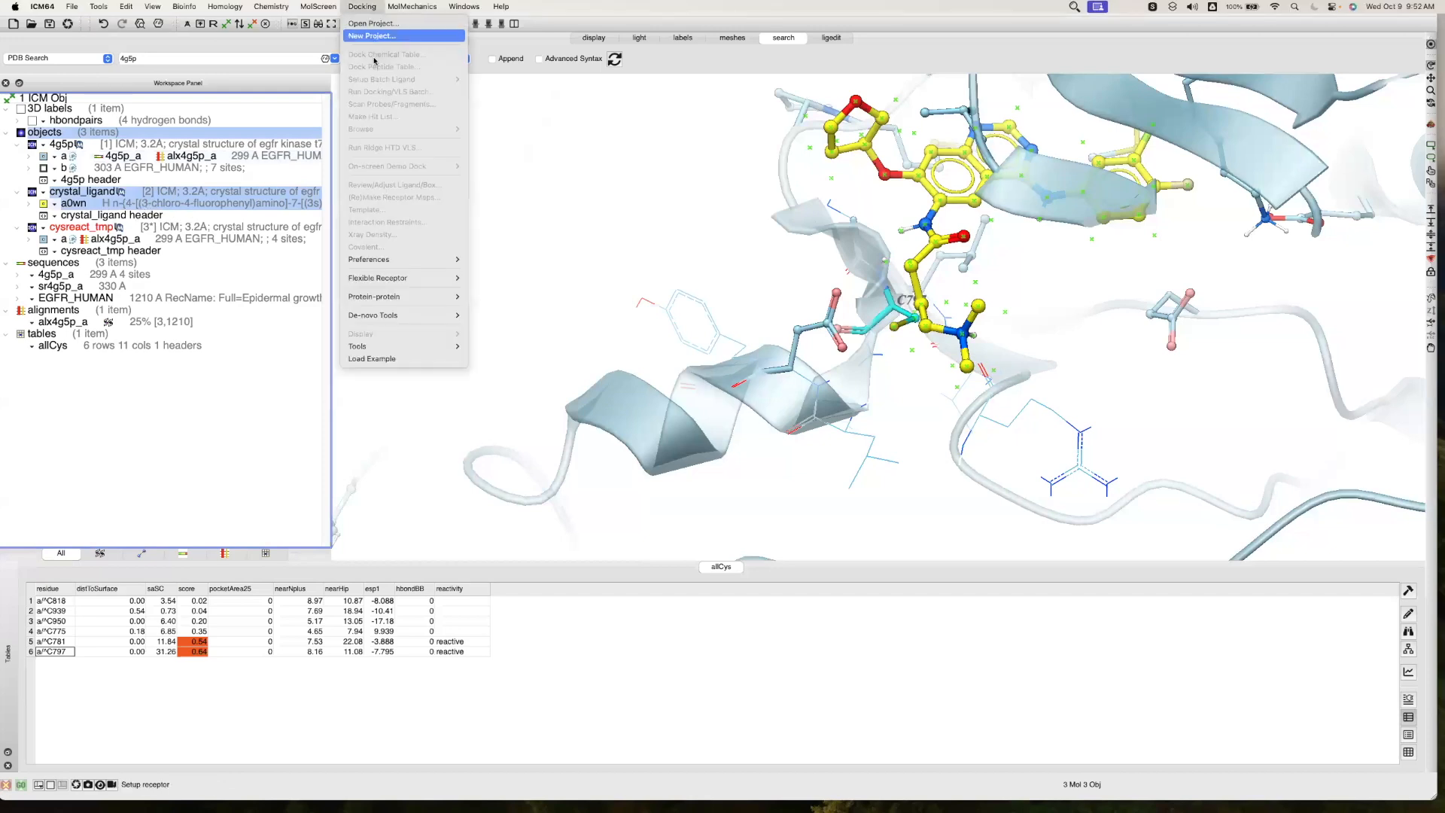
click(372, 36)
click(403, 416)
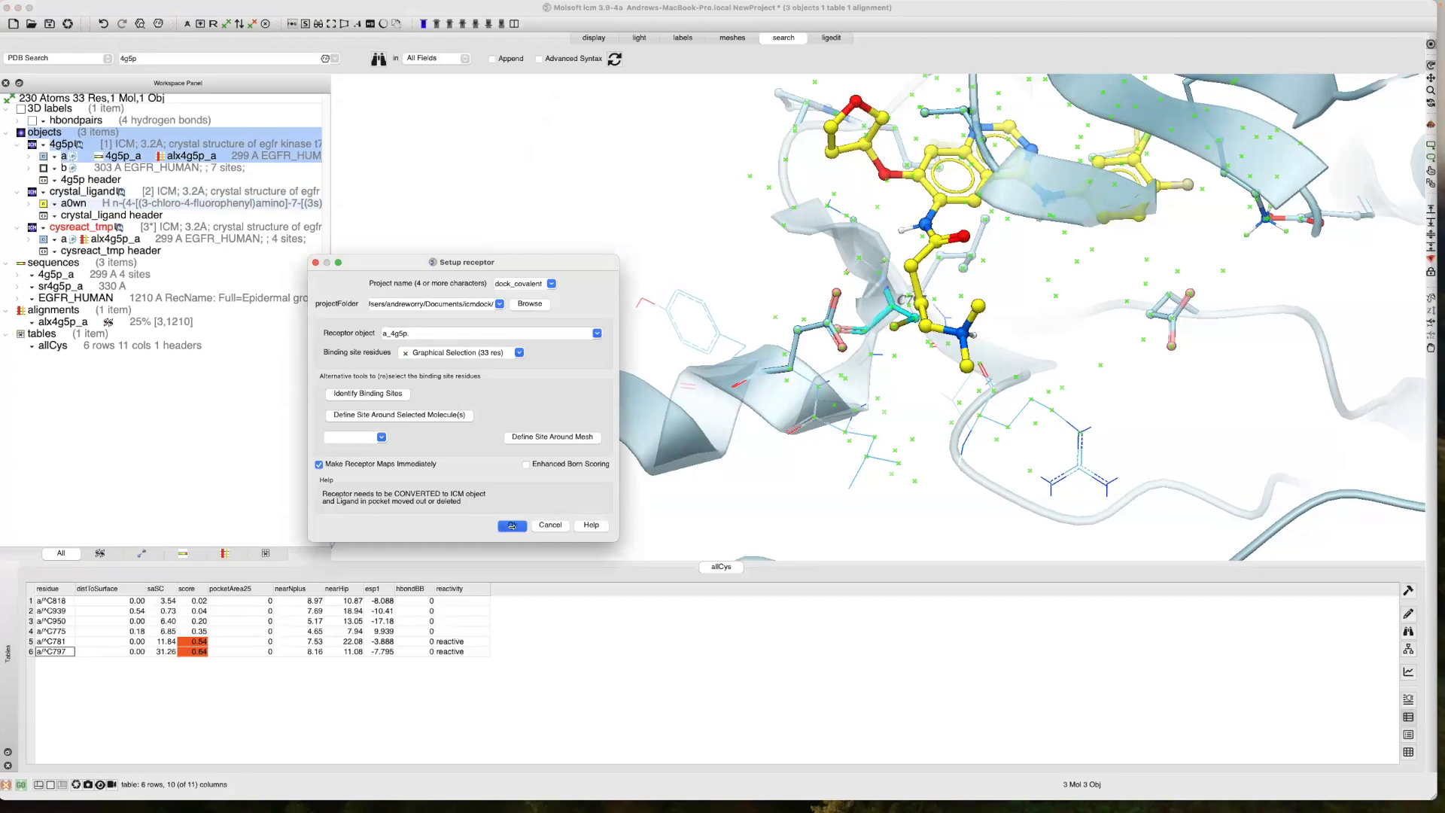
click(319, 465)
click(512, 526)
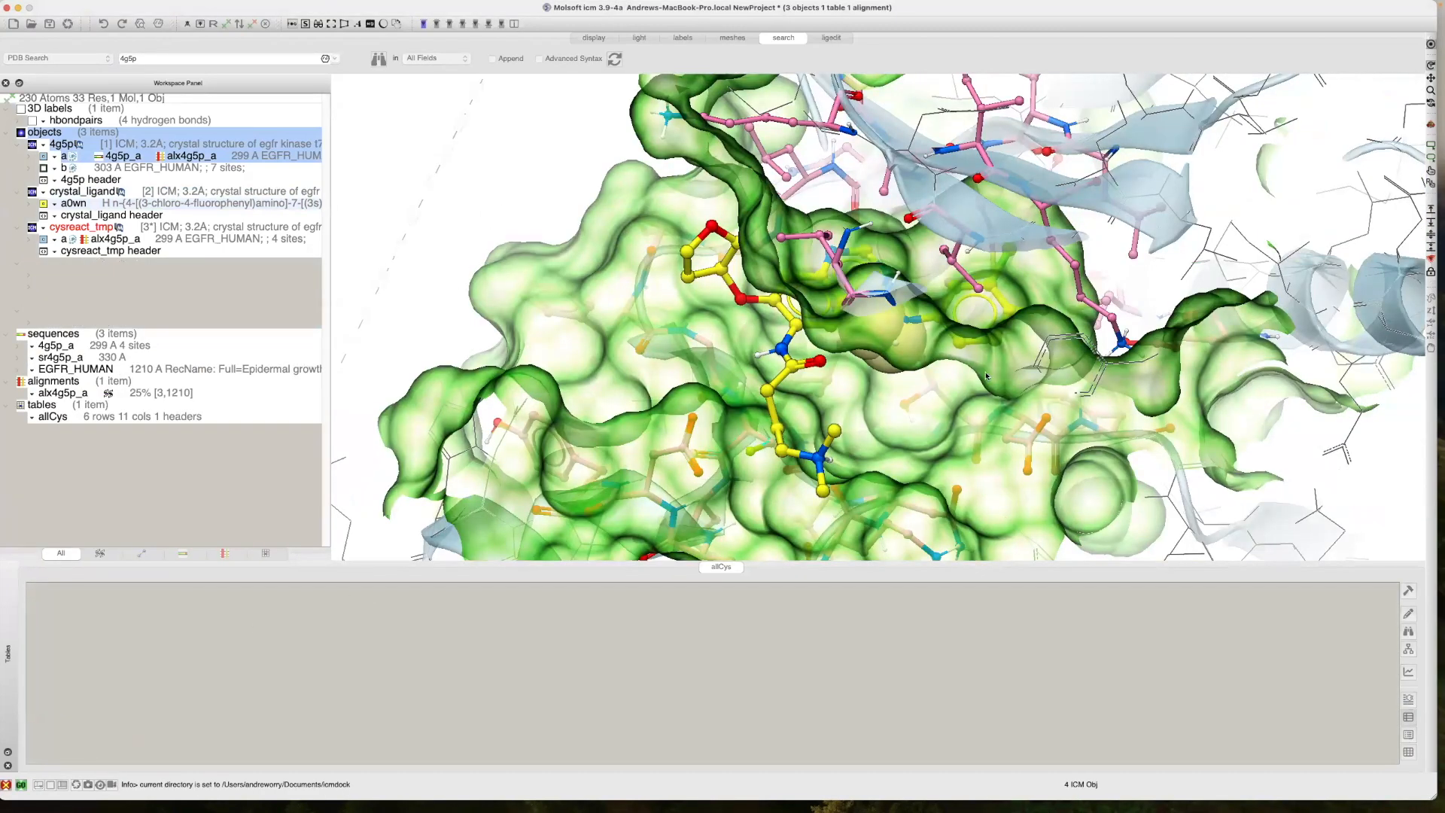
Accept the proposed ligand probe position and docking box to complete the dock_covalent receptor setup
click(23, 785)
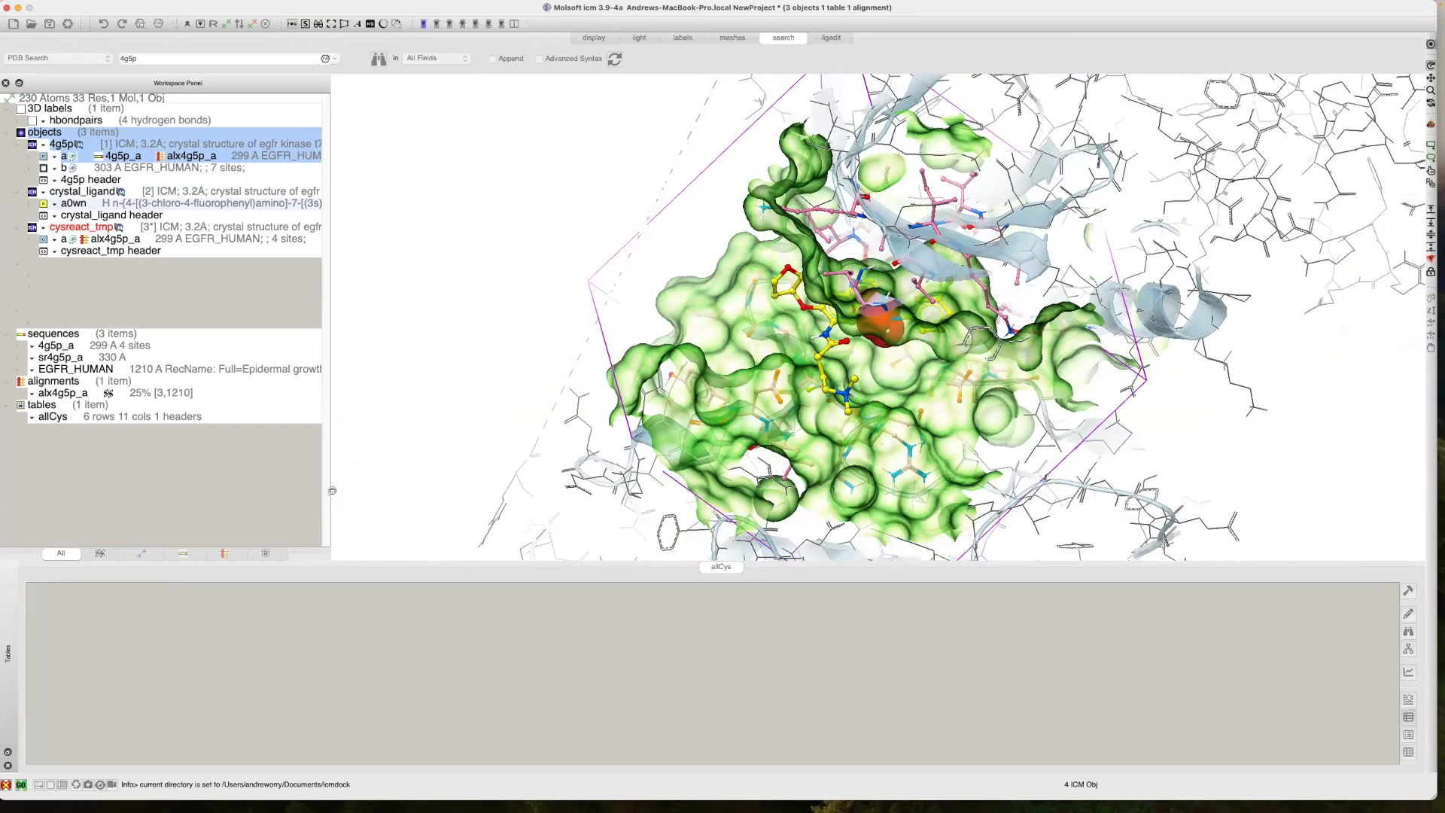
click(23, 783)
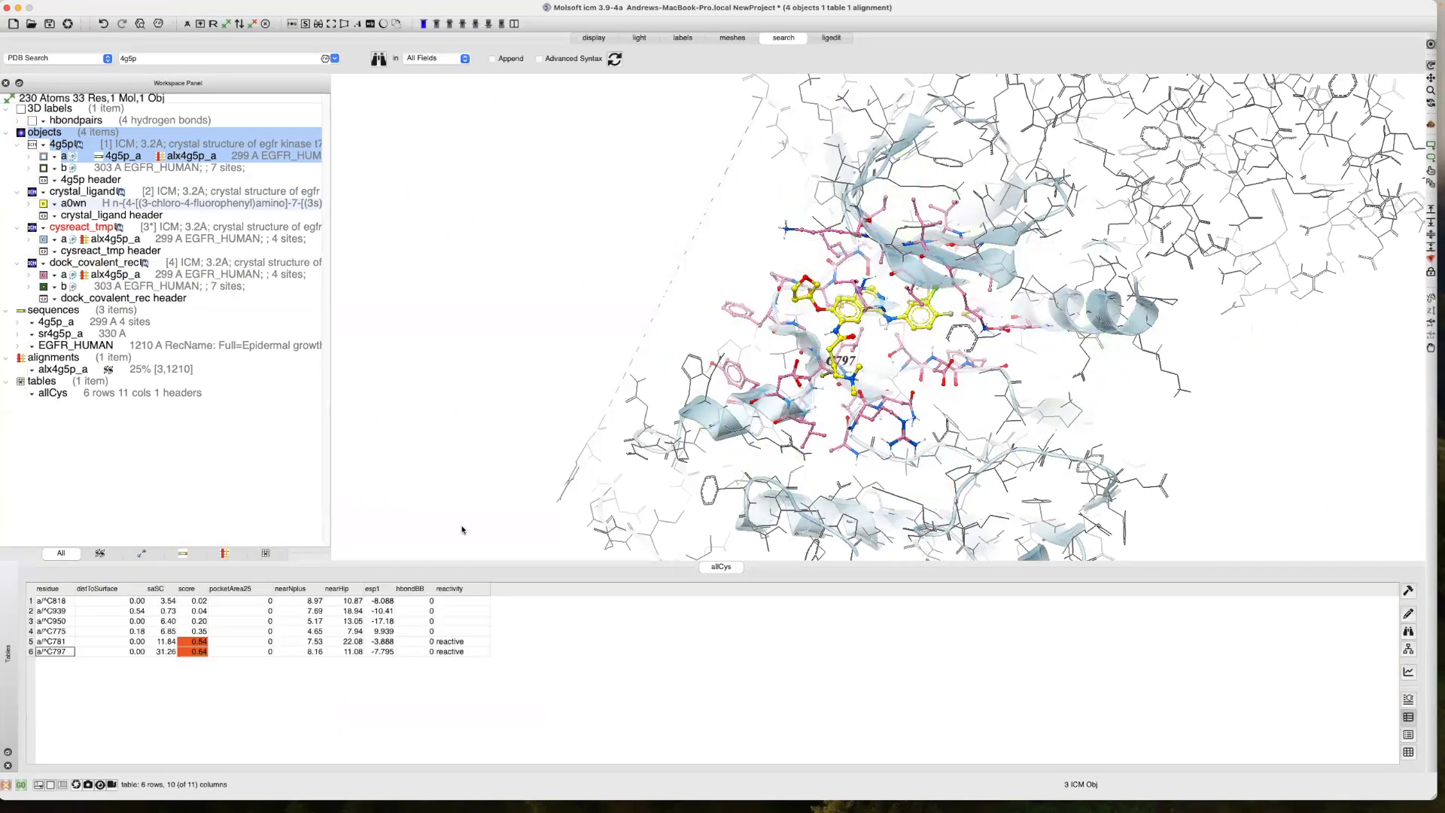
drag(522, 329, 480, 355)
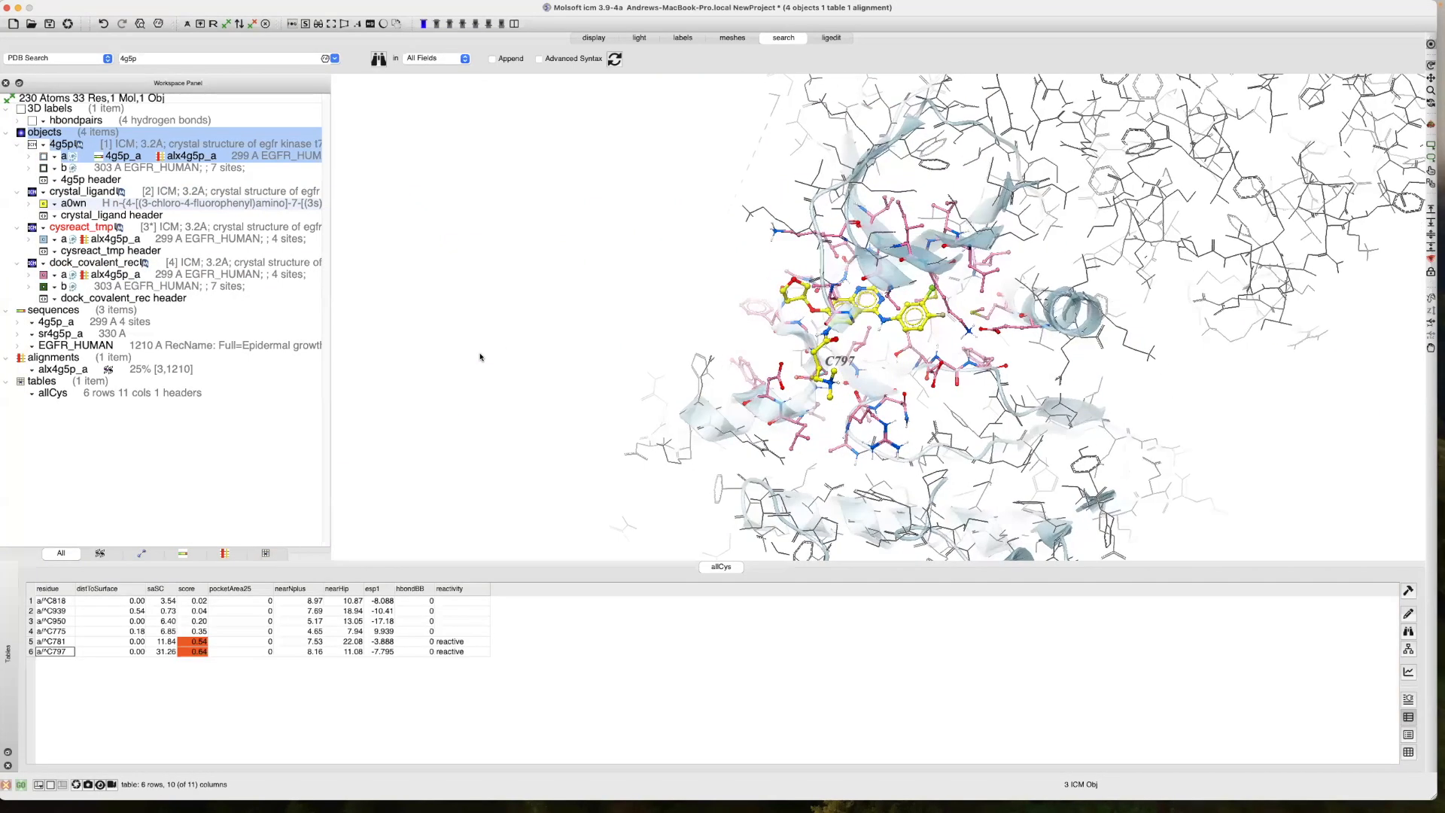
drag(359, 351, 357, 304)
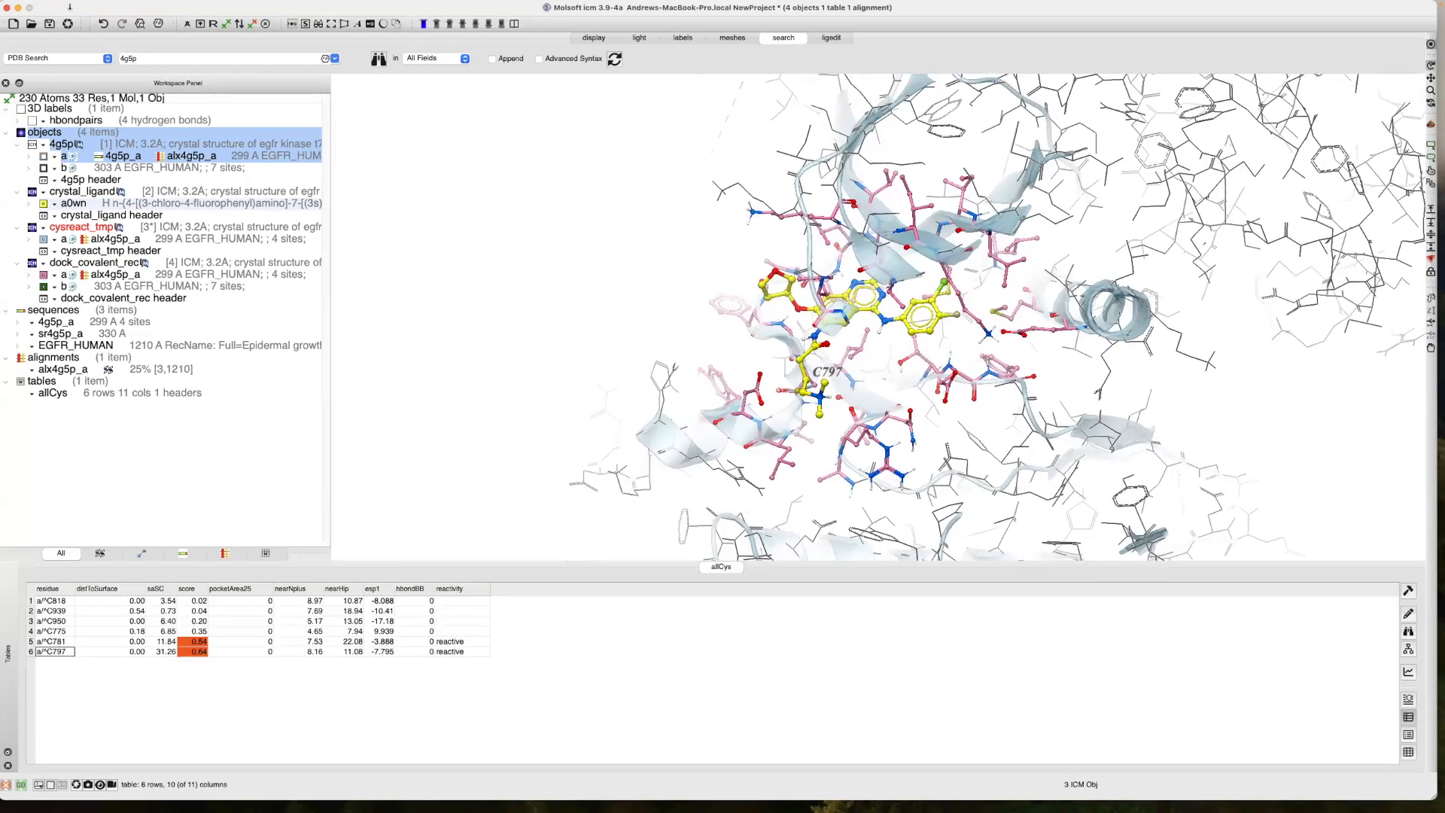
Load the recent file Covalent_Mechanisms.icb and show its table of covalent reactions
click(71, 7)
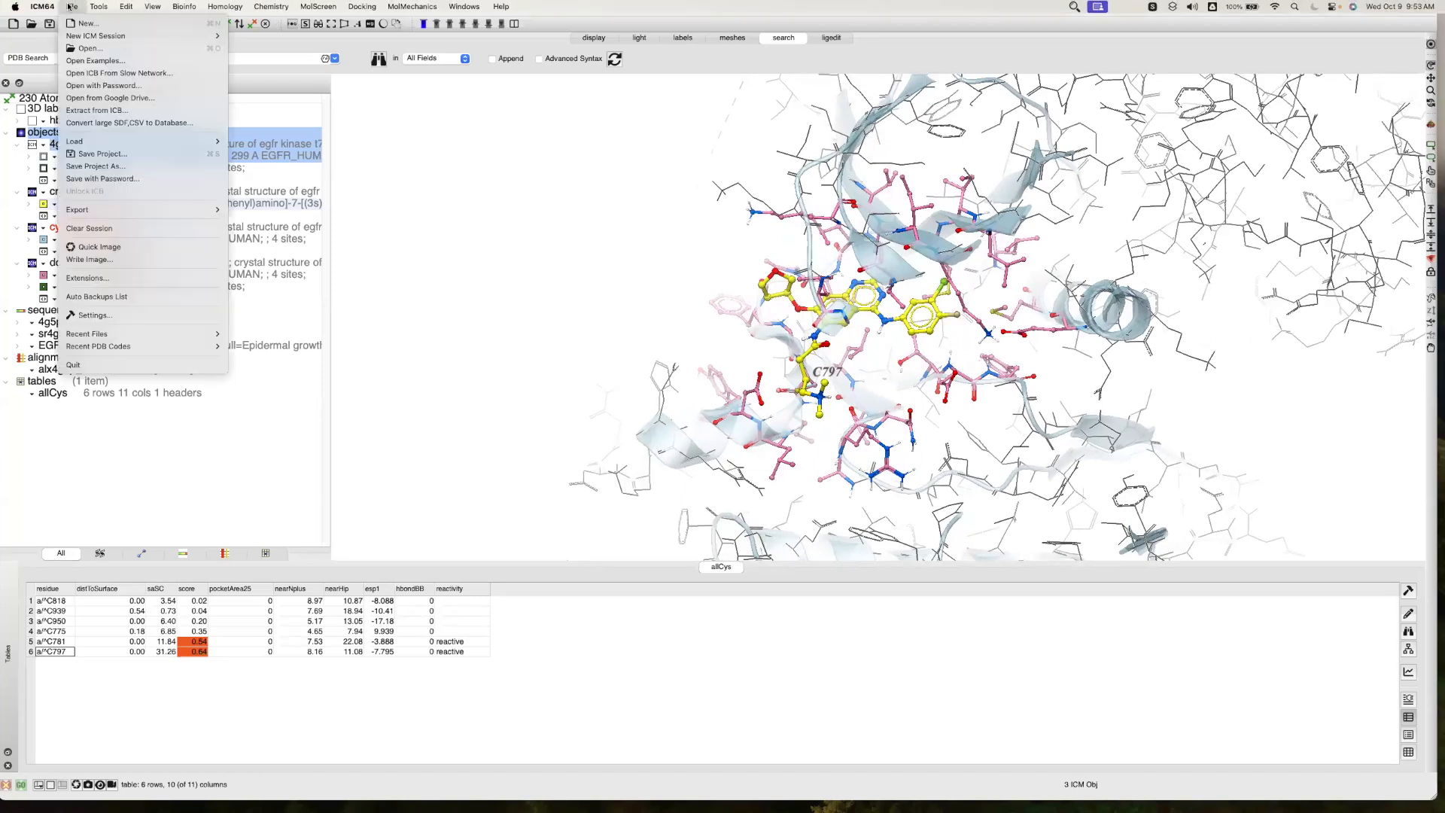
mouse_move(128, 334)
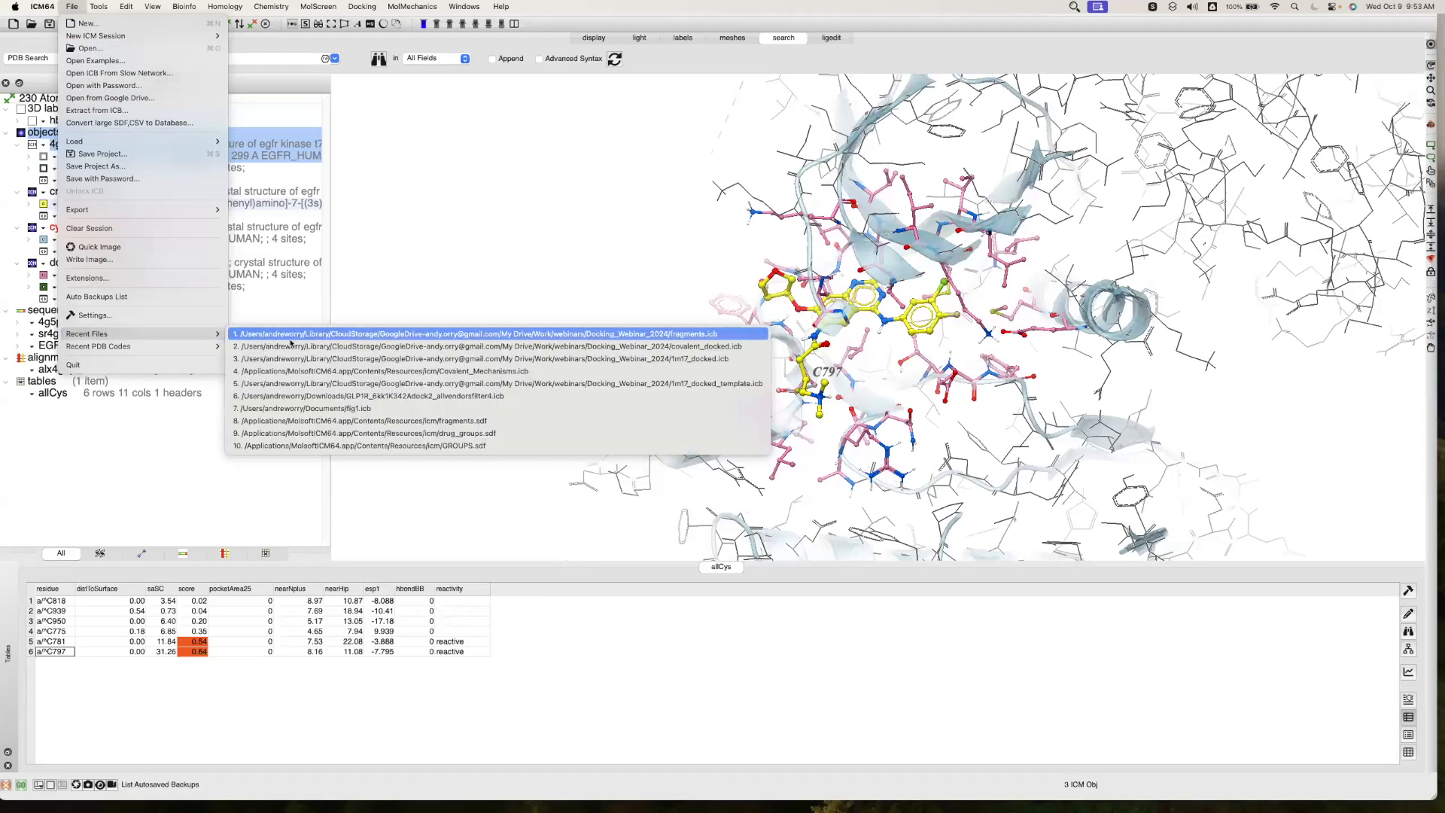
click(337, 372)
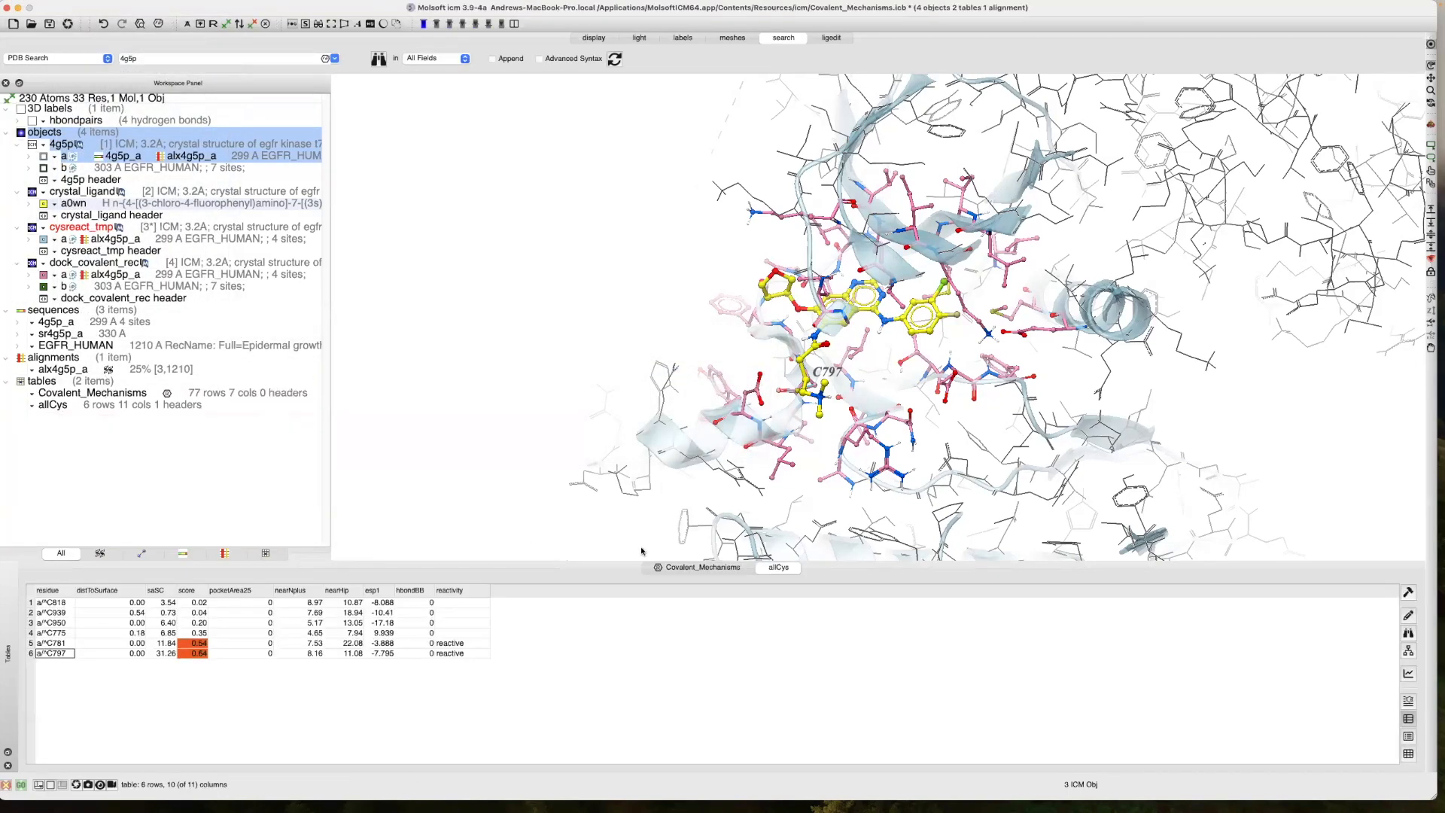
click(698, 567)
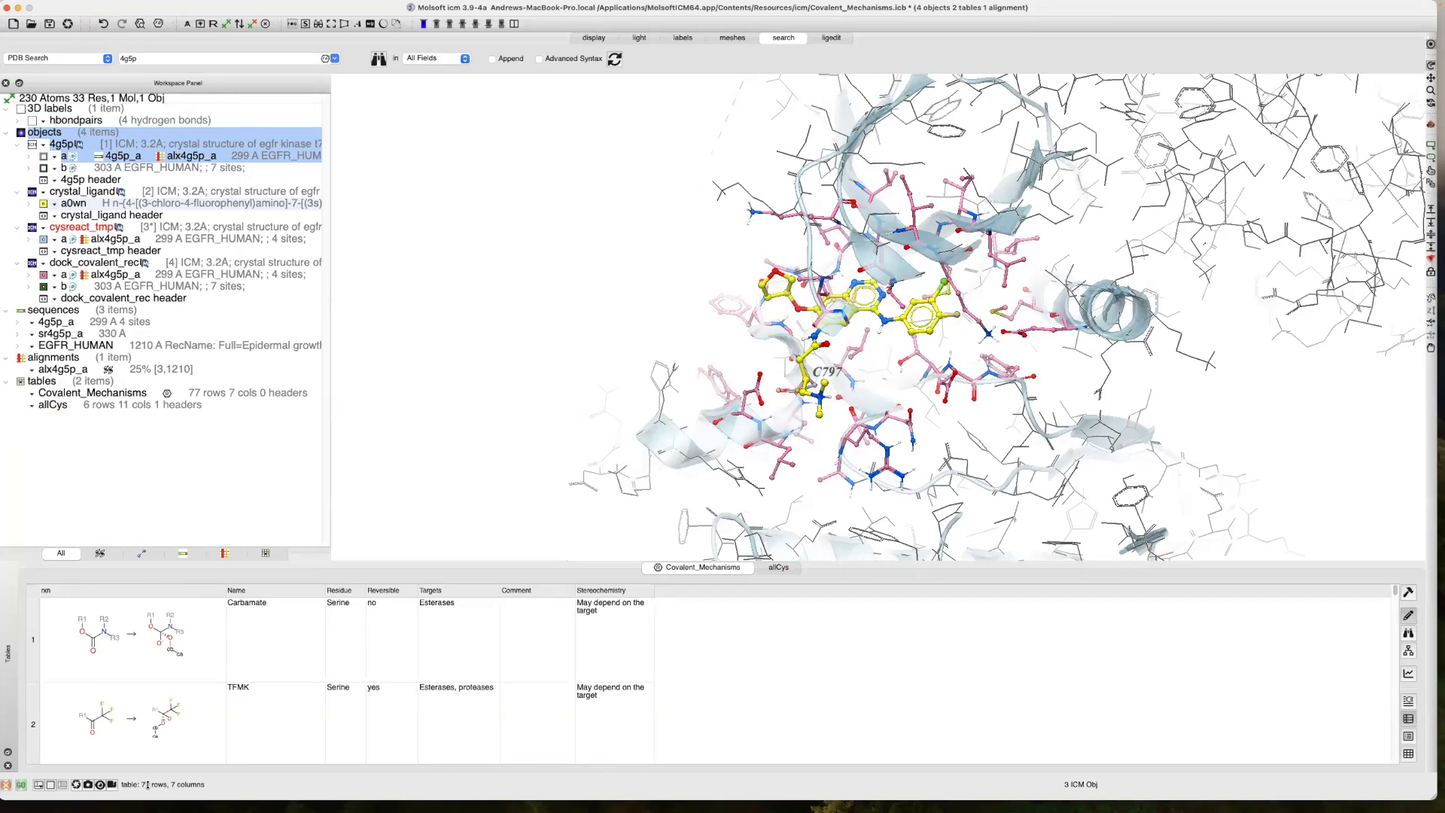
Browse the covalent mechanisms table, comparing the reaction names with the target residue listed for each
click(336, 593)
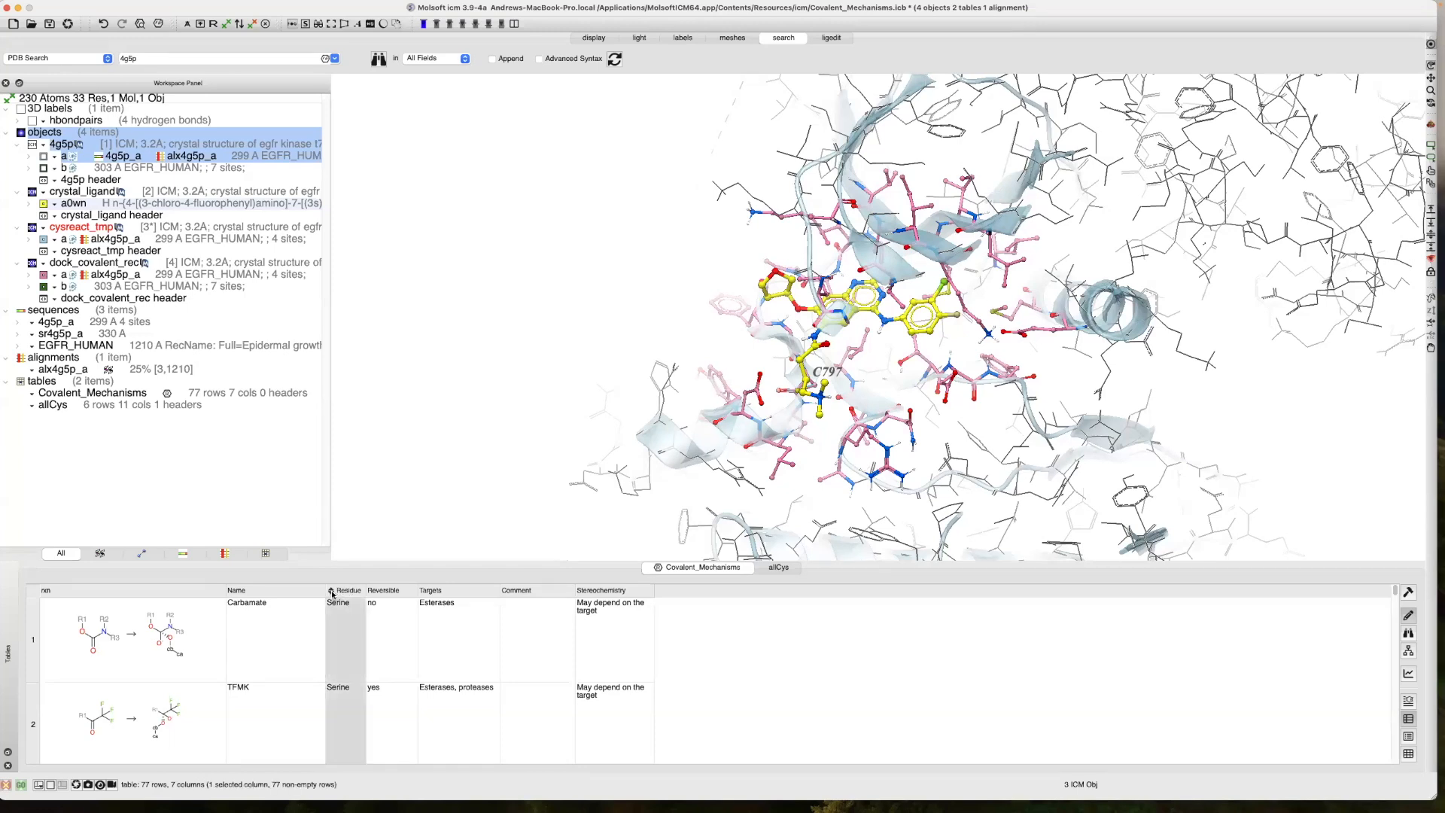
scroll(361, 641, down, 15)
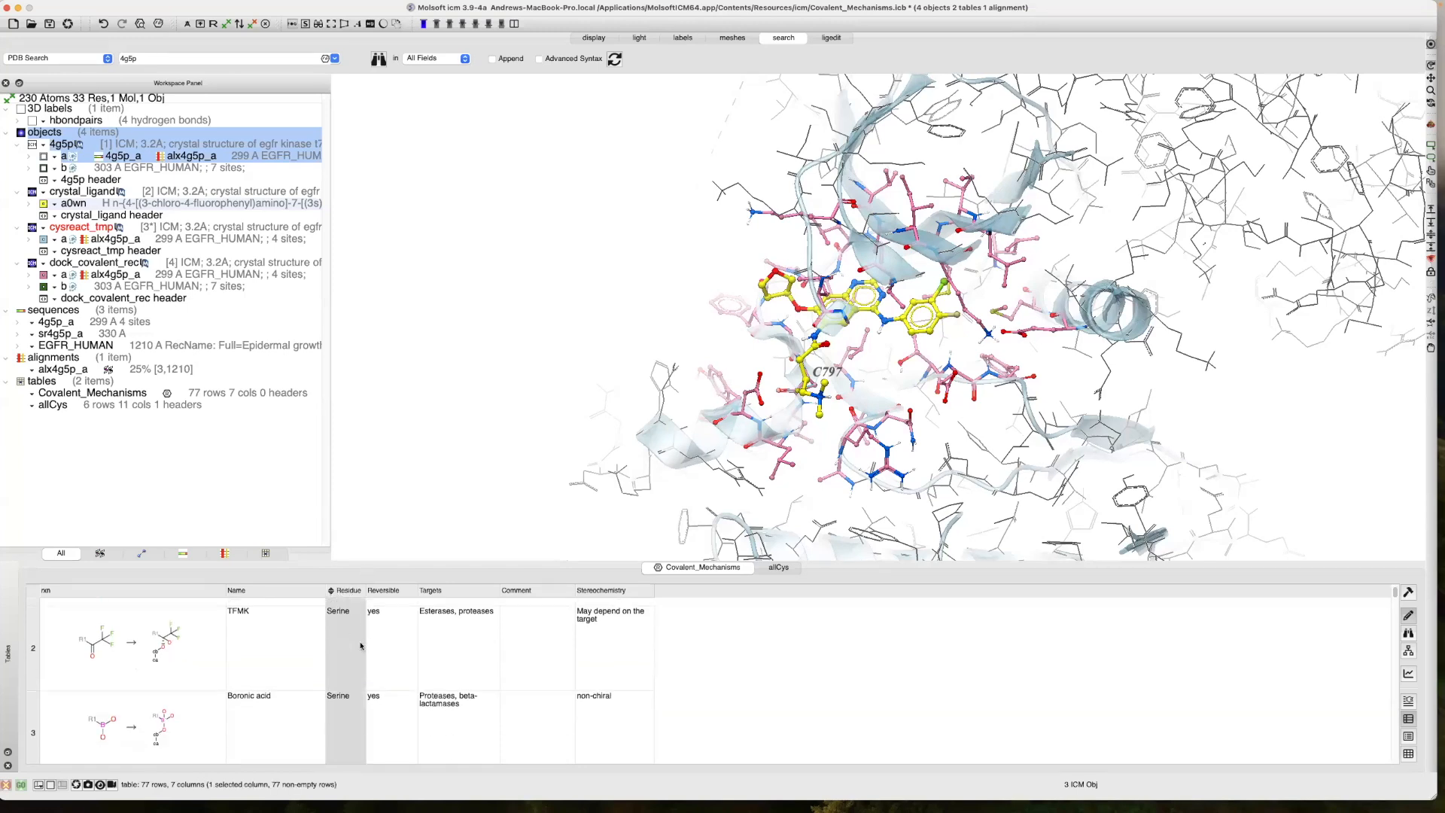
scroll(354, 719, down, 6)
scroll(230, 689, down, 4)
scroll(229, 689, down, 5)
scroll(317, 668, up, 20)
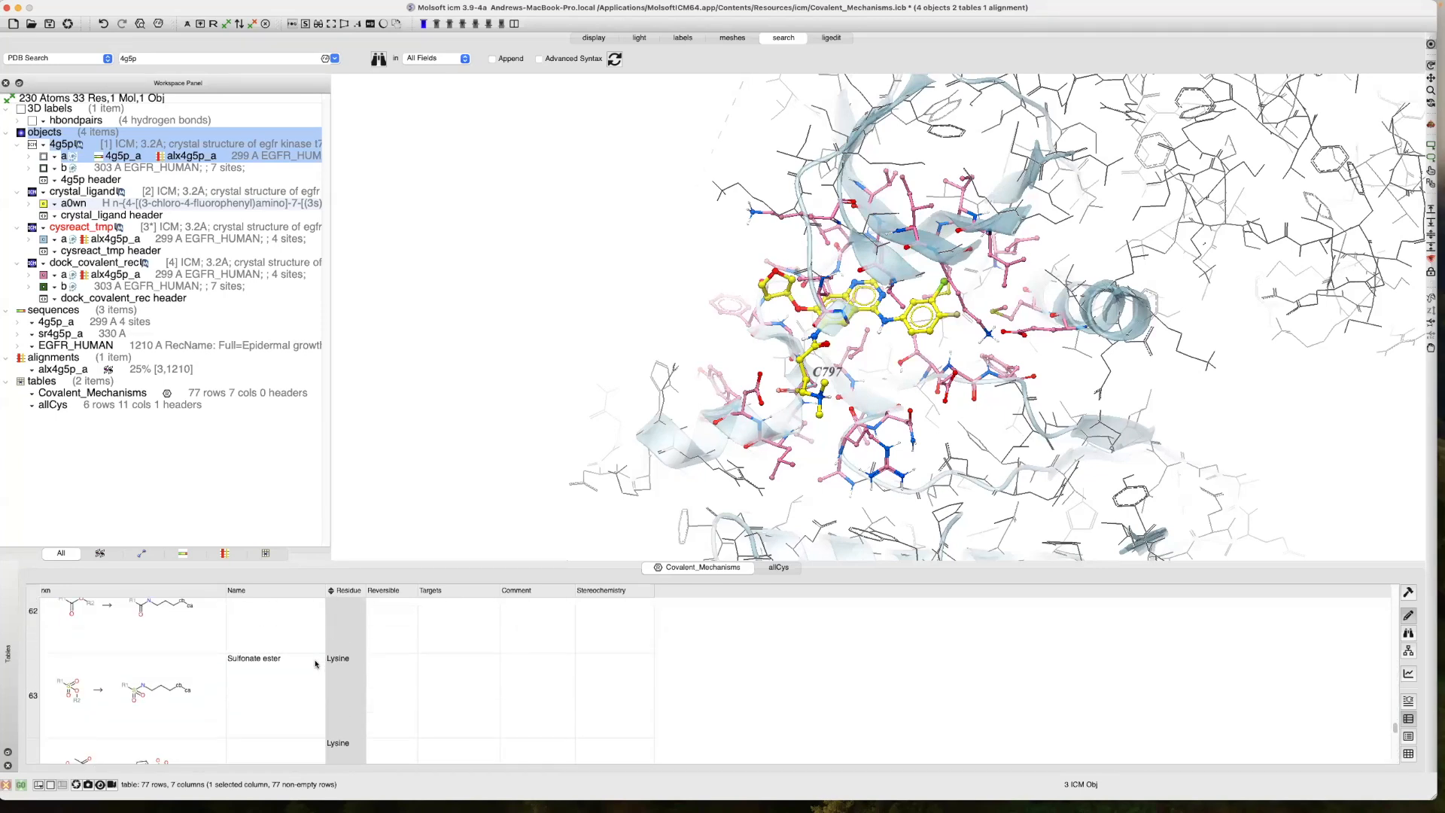
scroll(313, 658, up, 13)
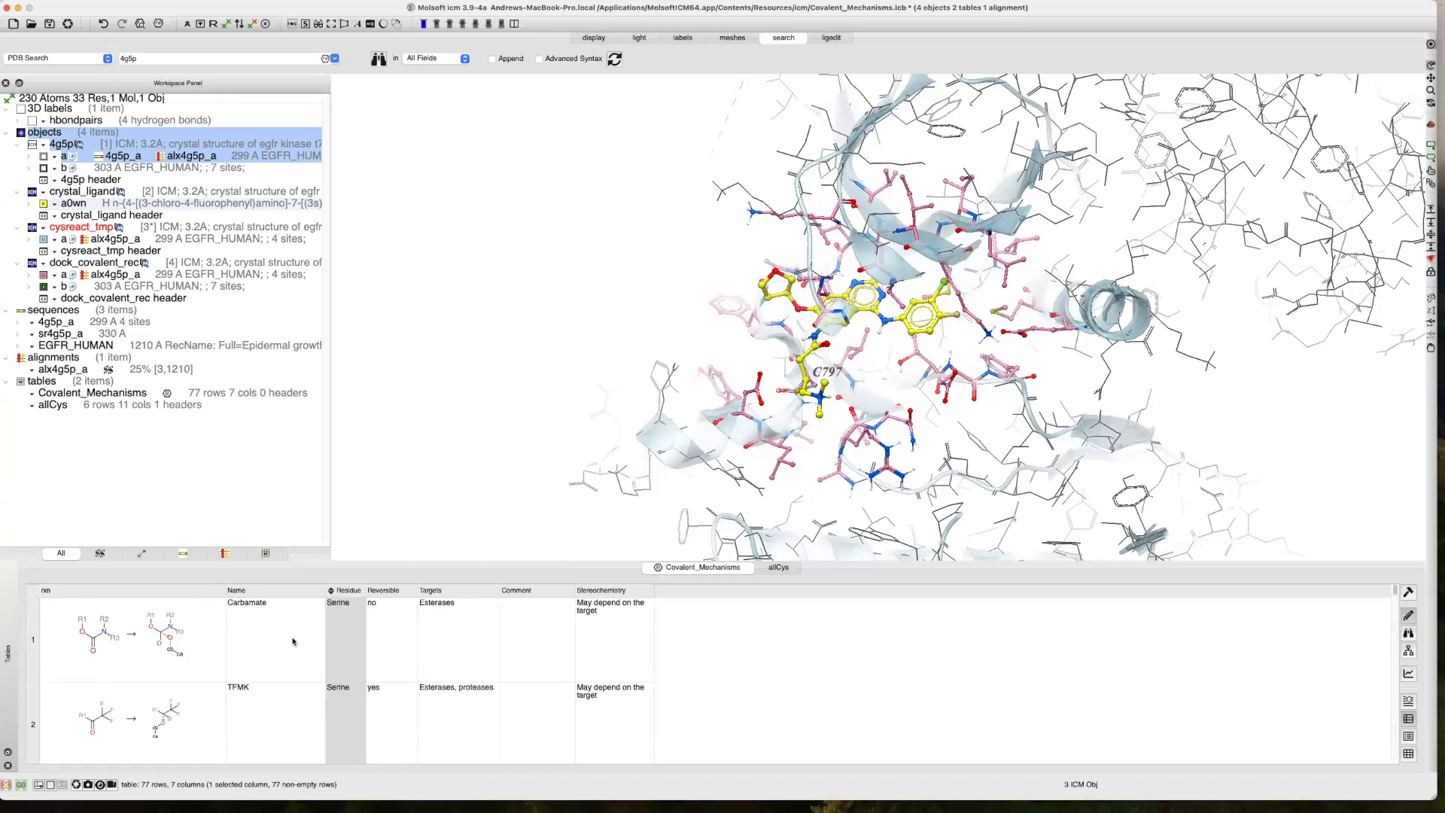
Sort the covalent mechanisms table by the Residue column so the Cysteine reactions come first
click(332, 592)
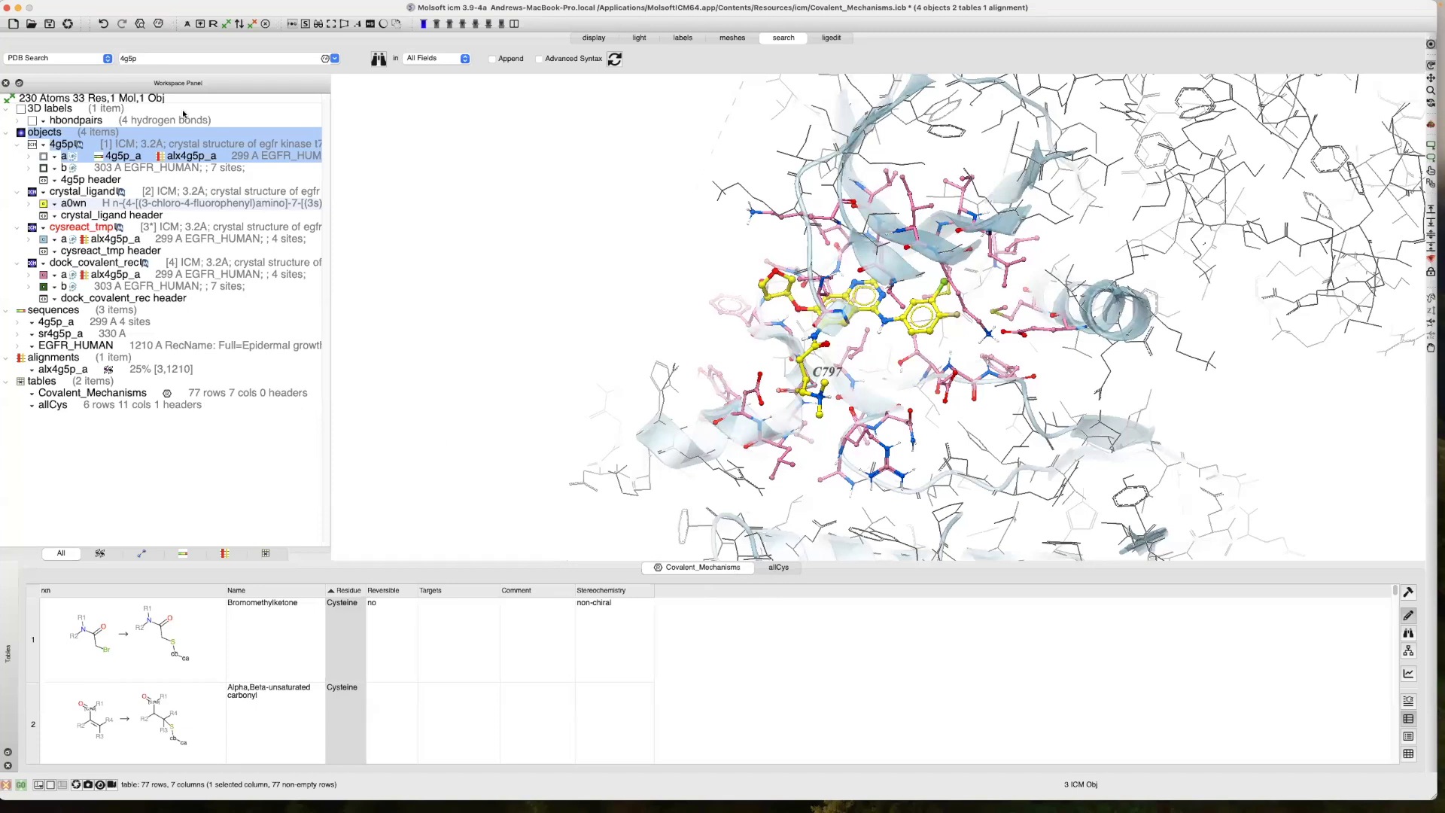
Load the structure of Afatinib into a new molecule editor sketch by looking up its name
click(159, 26)
click(765, 255)
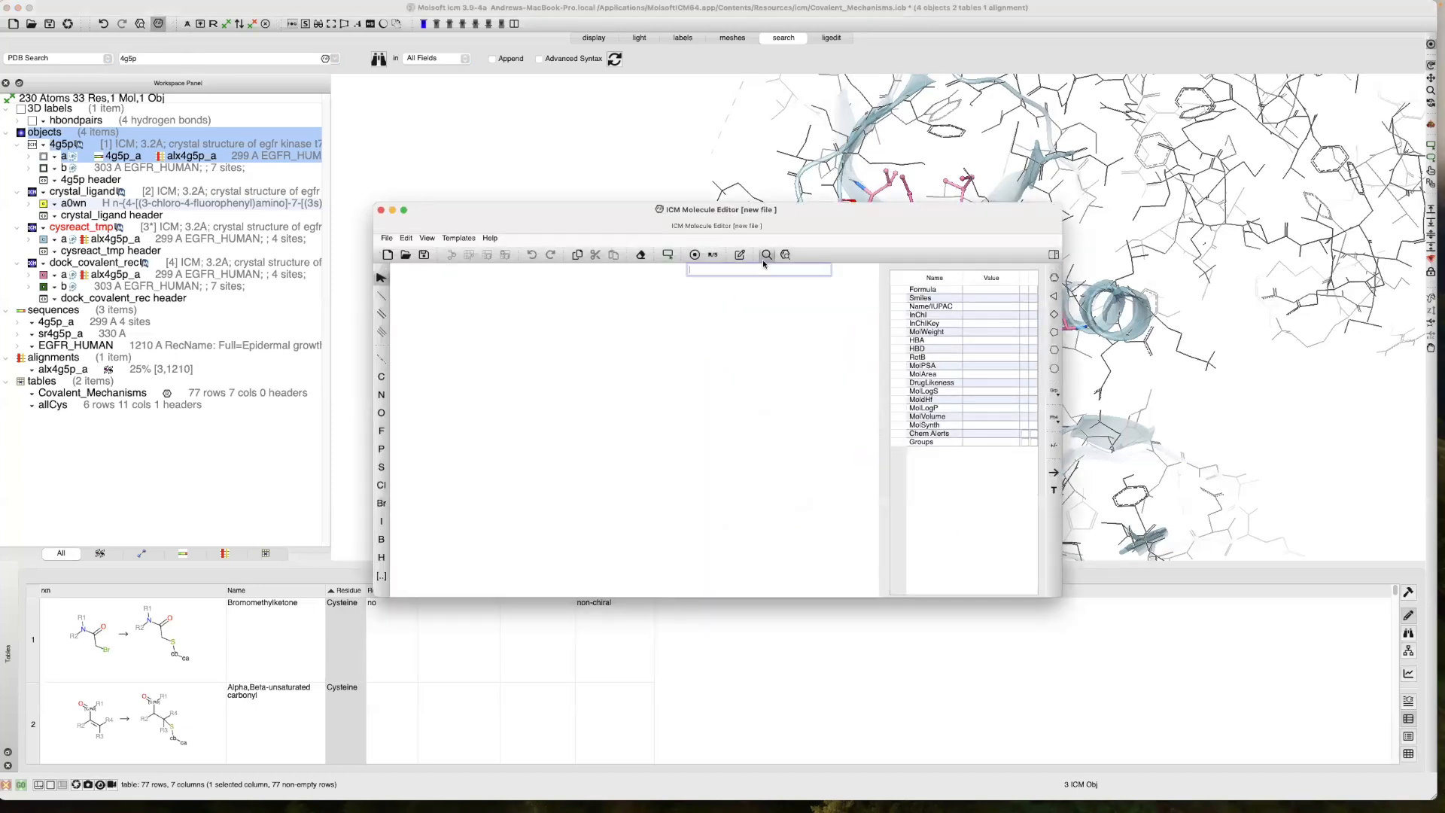
text(afati)
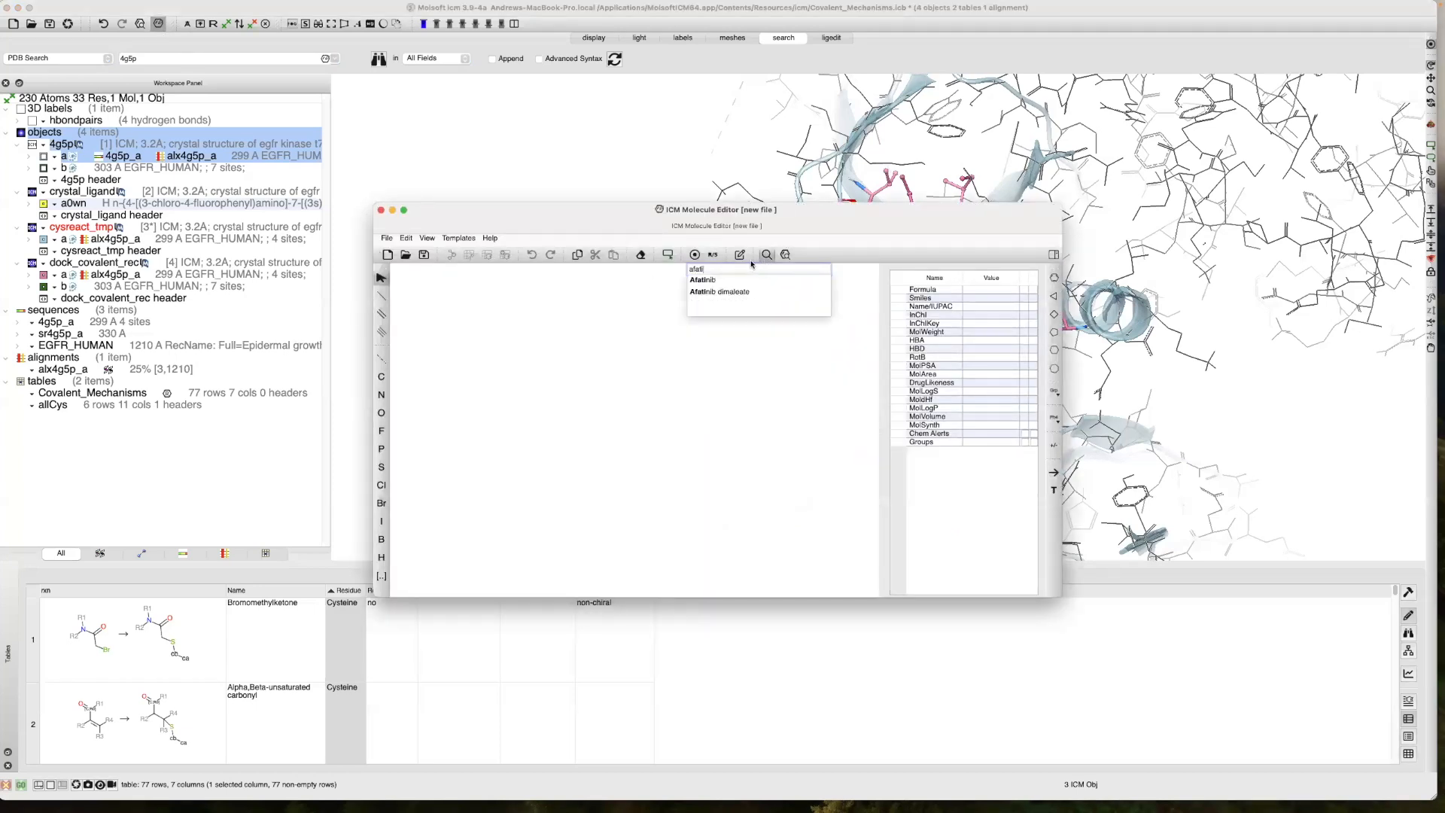
click(721, 280)
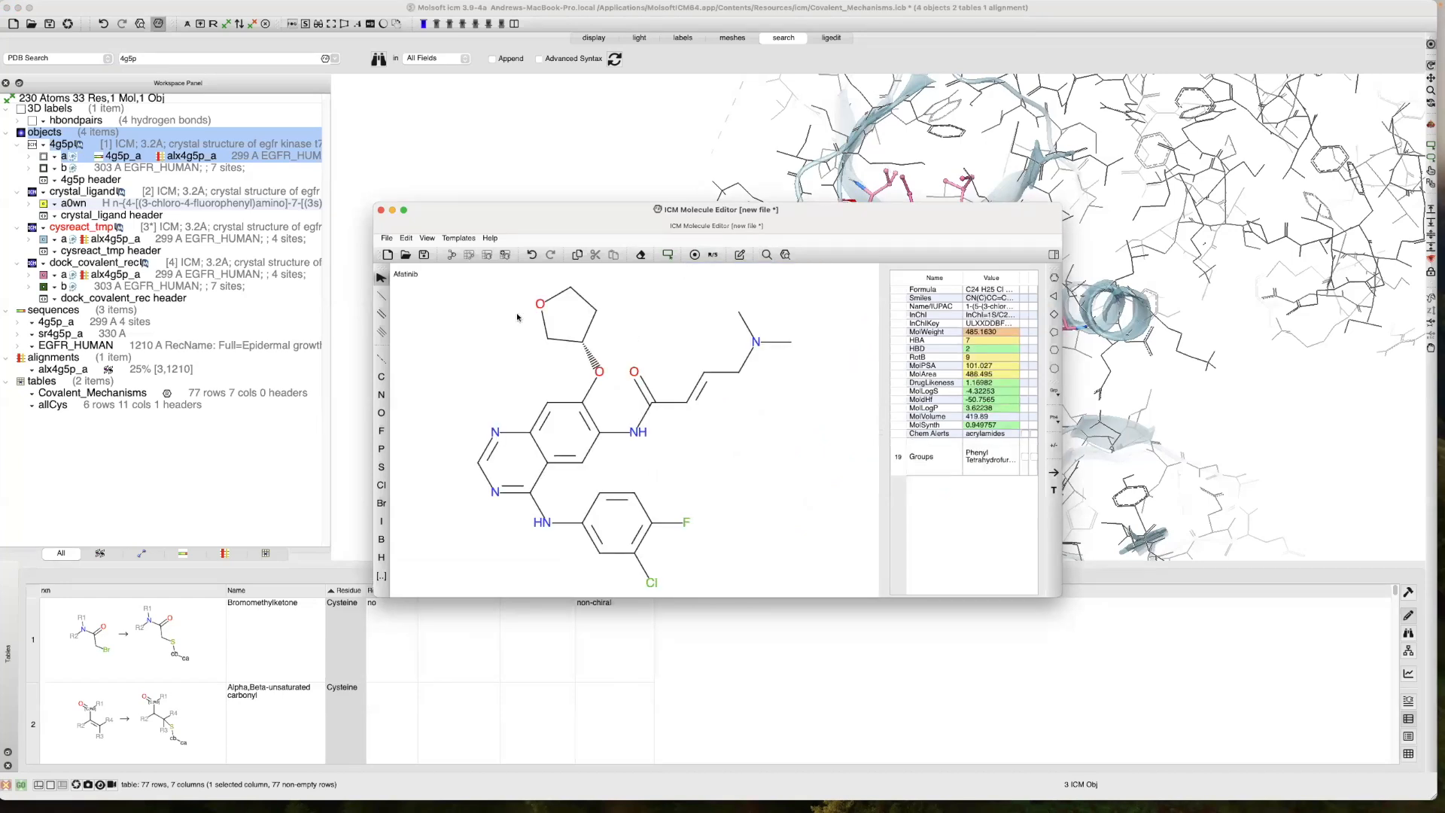
Add the Afatinib structure from the molecule editor to a chemical table named myTable
click(486, 255)
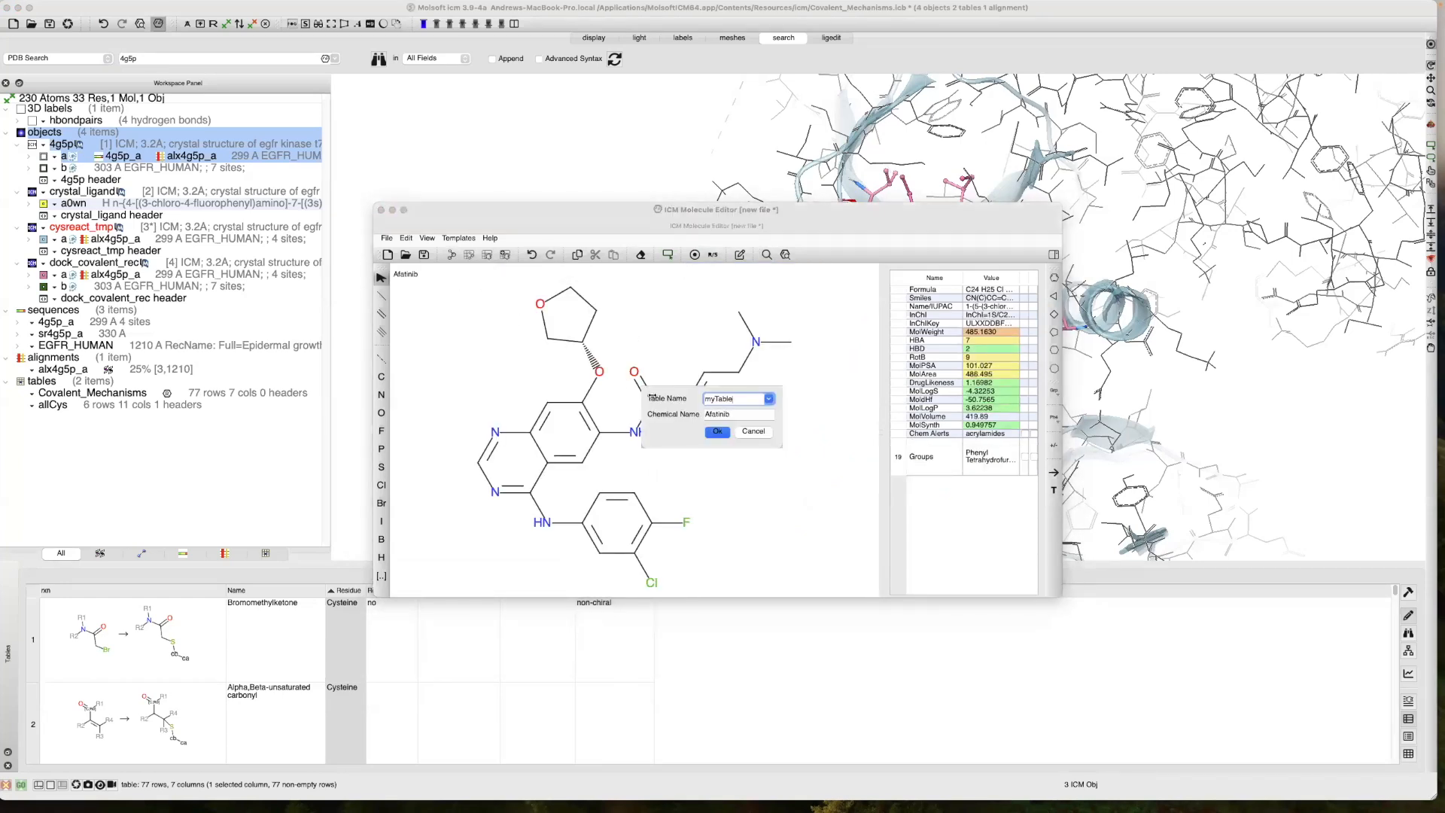
click(755, 433)
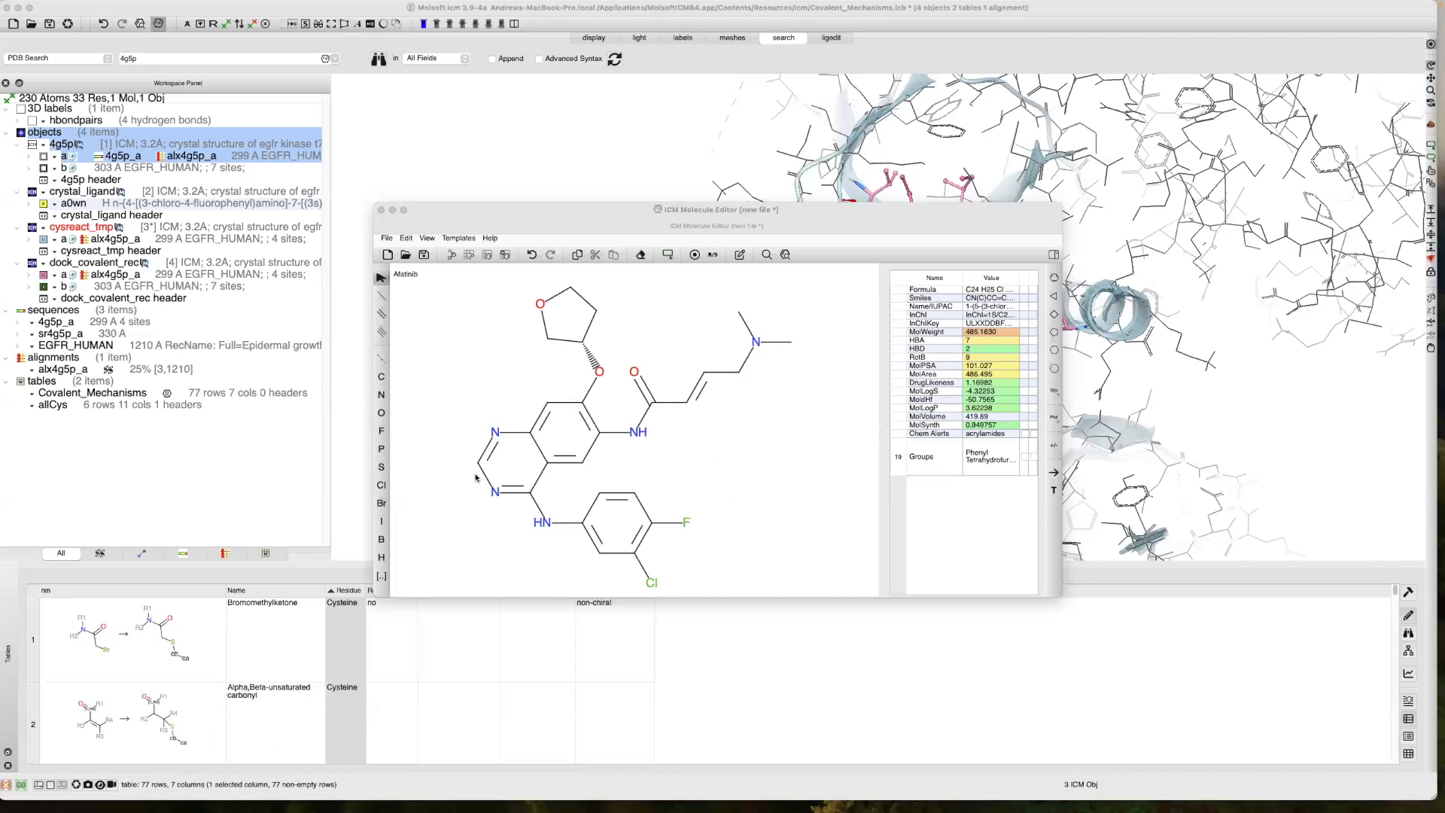
click(488, 255)
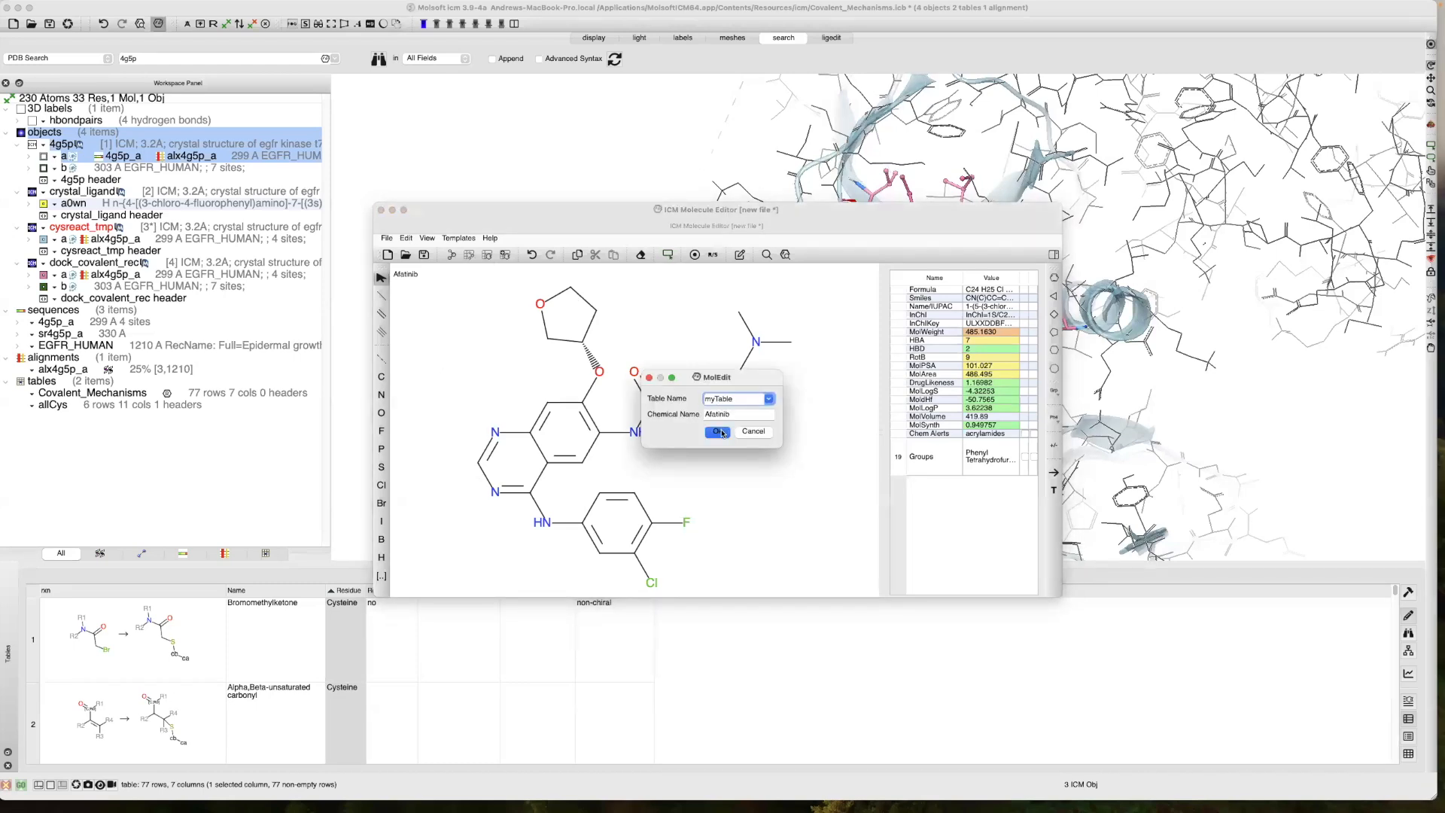
click(718, 432)
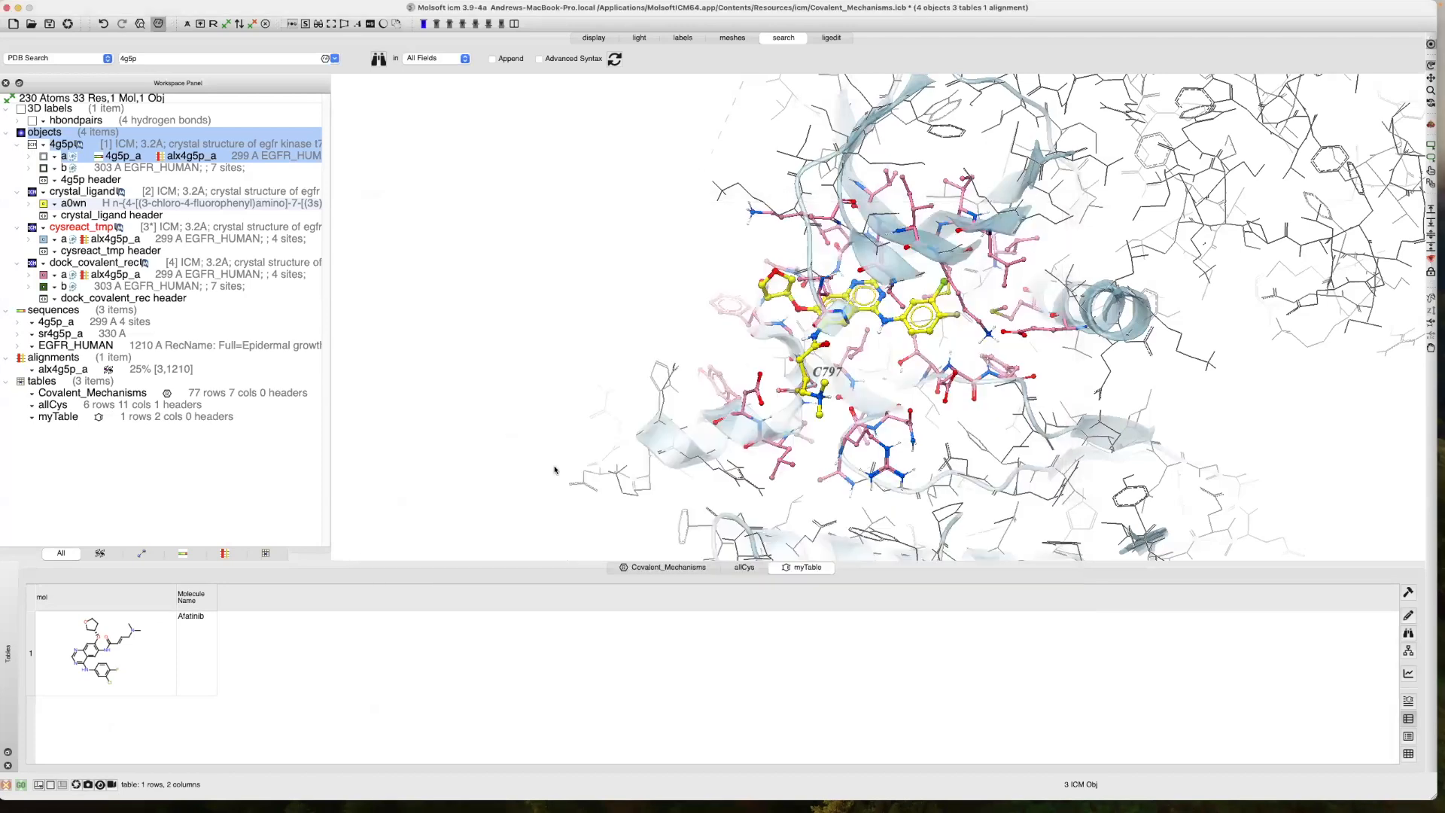
Copy the Alpha,Beta-unsaturated carbonyl reaction for Cysteine from Covalent_Mechanisms into a new table named my_reaction
click(684, 568)
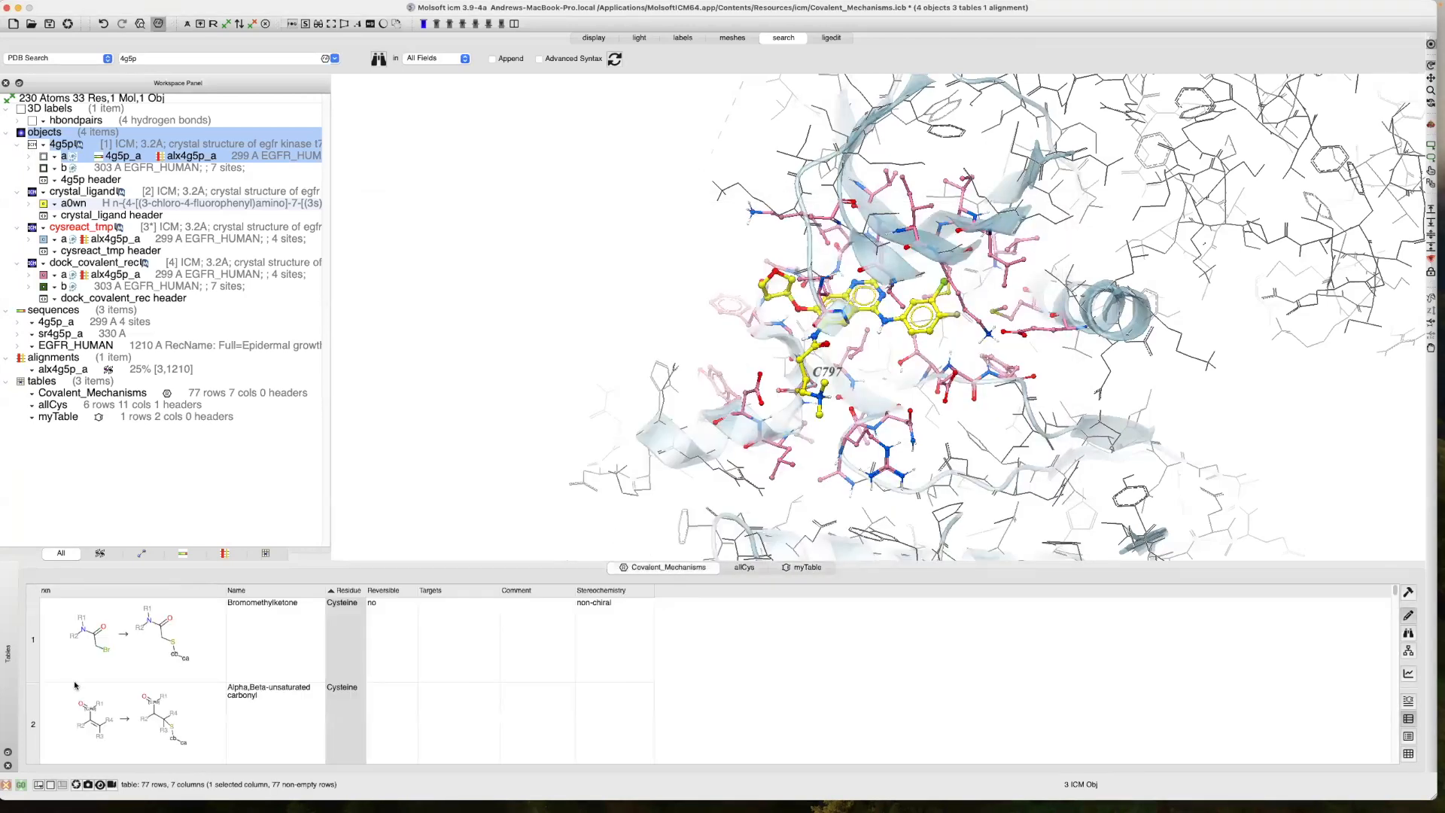
click(33, 719)
scroll(136, 711, down, 2)
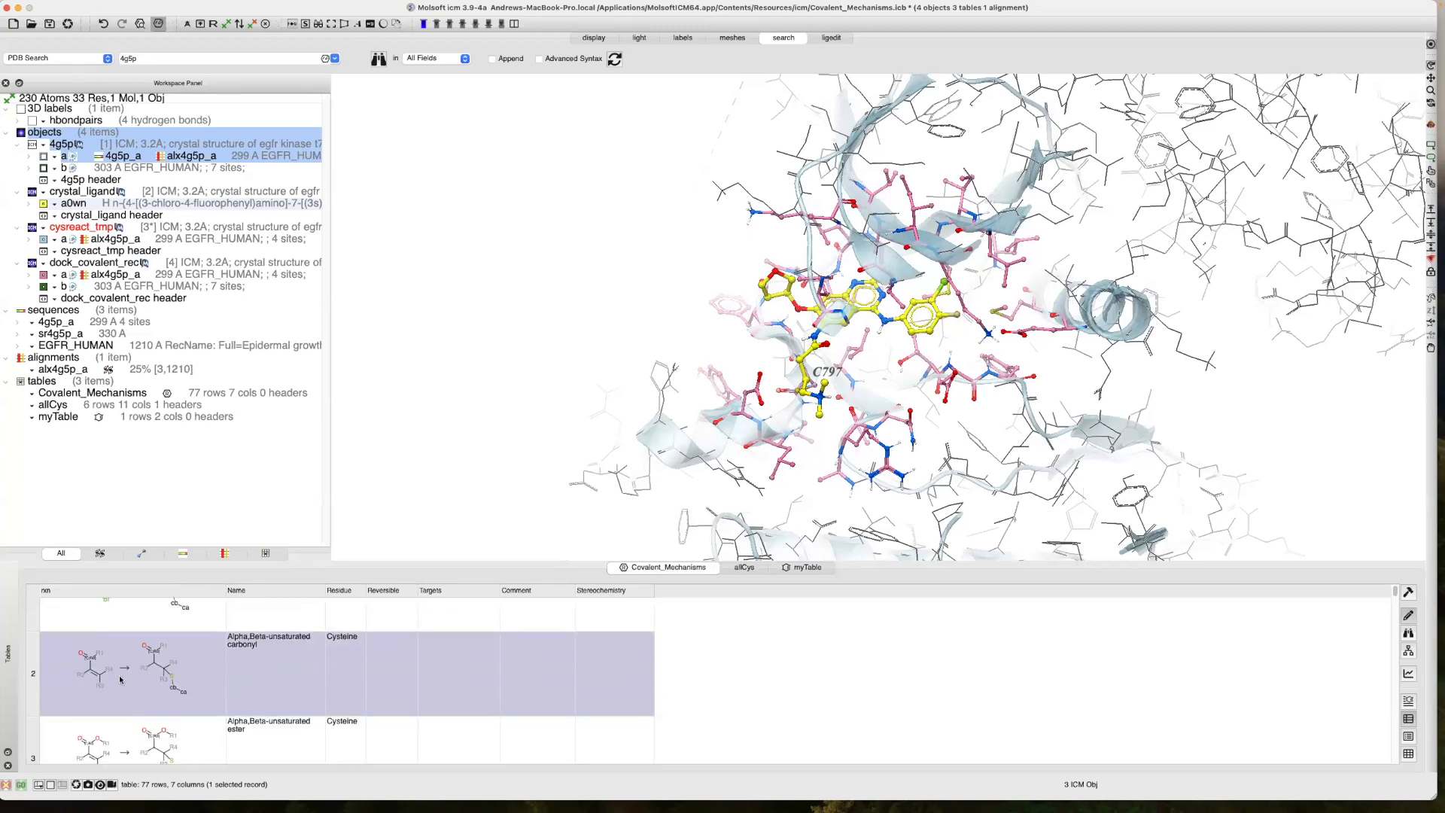
right_click(122, 677)
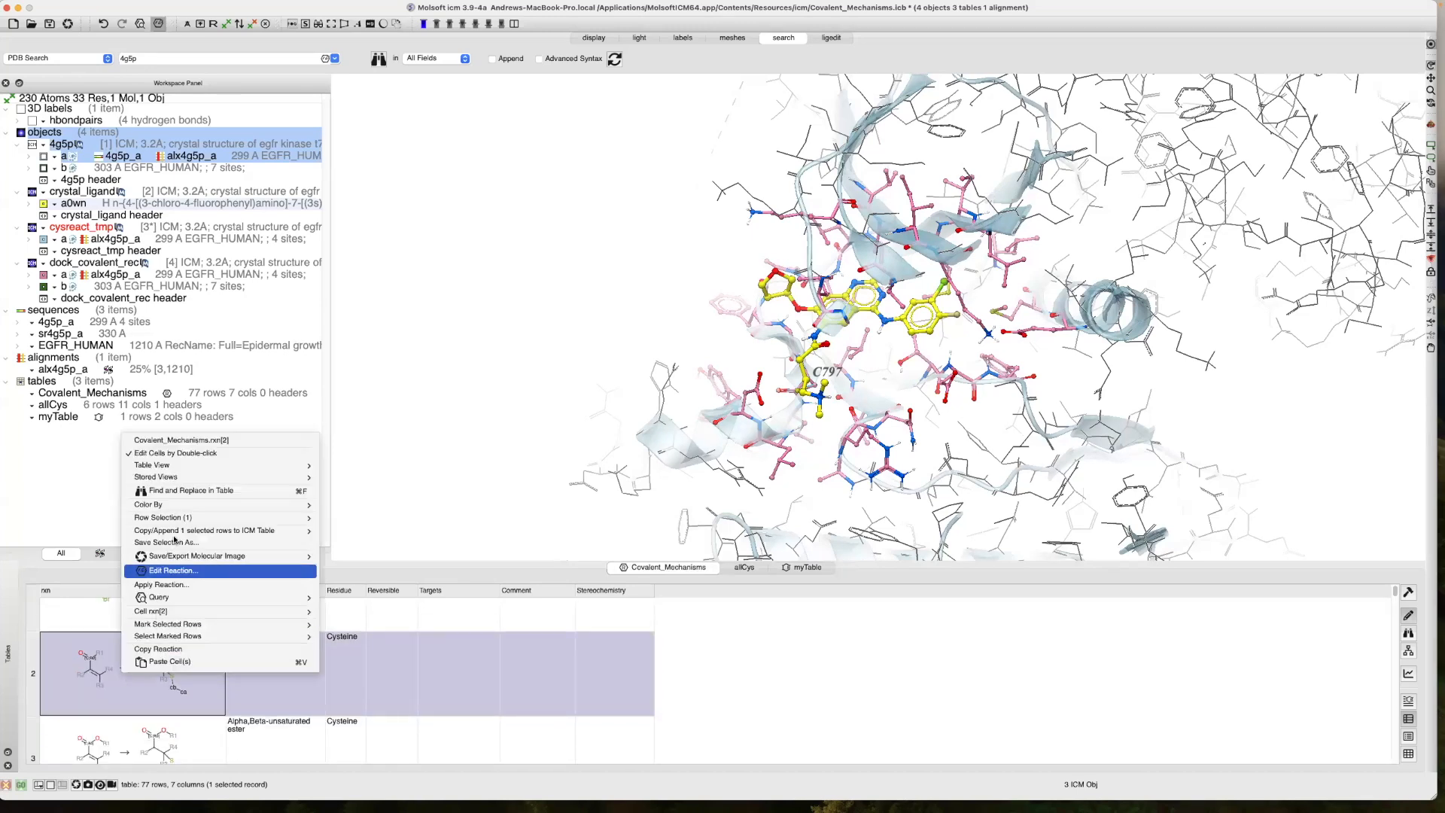
mouse_move(176, 530)
click(341, 533)
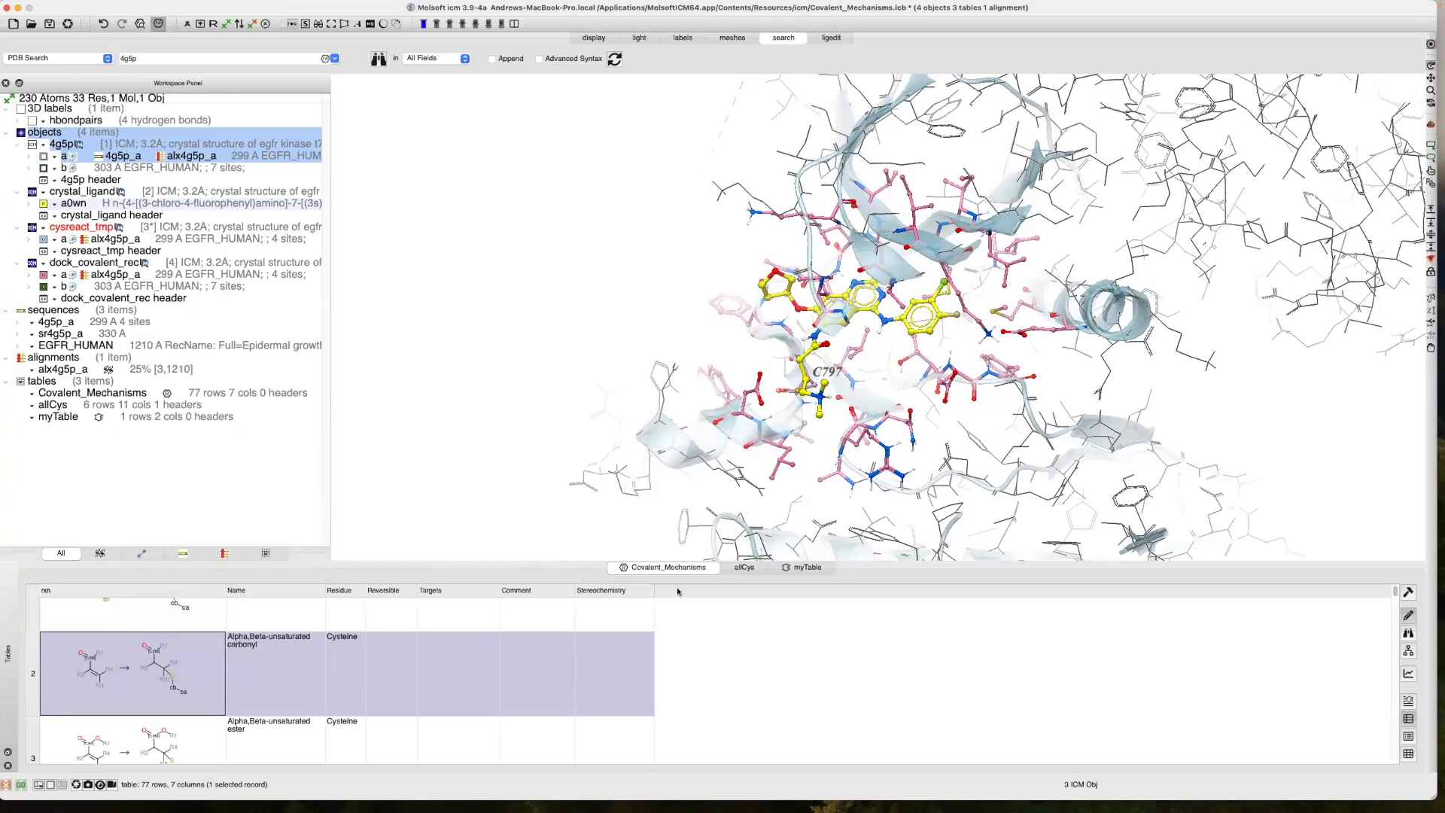
text(m)
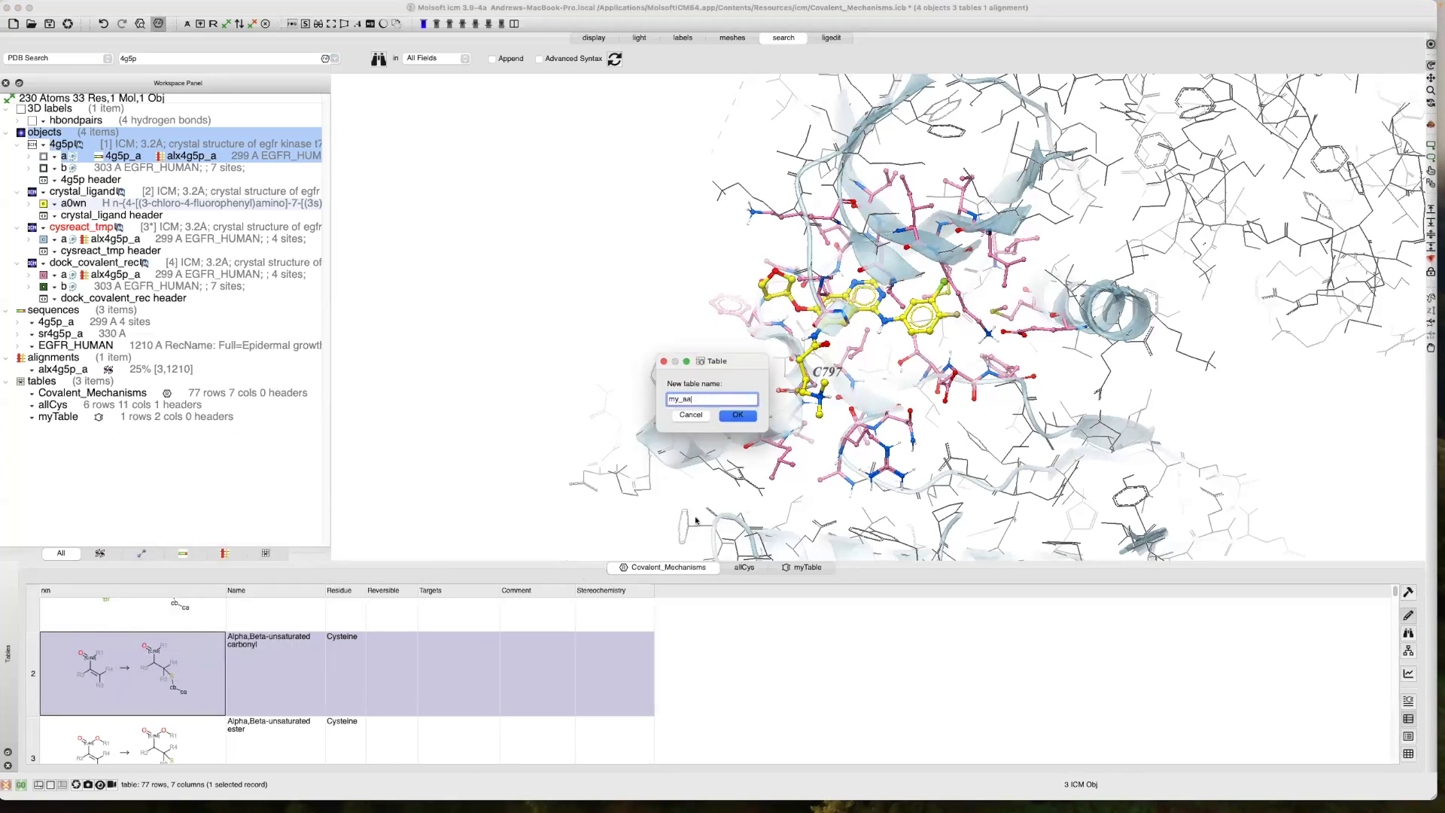
text(y_reaction)
key(Return)
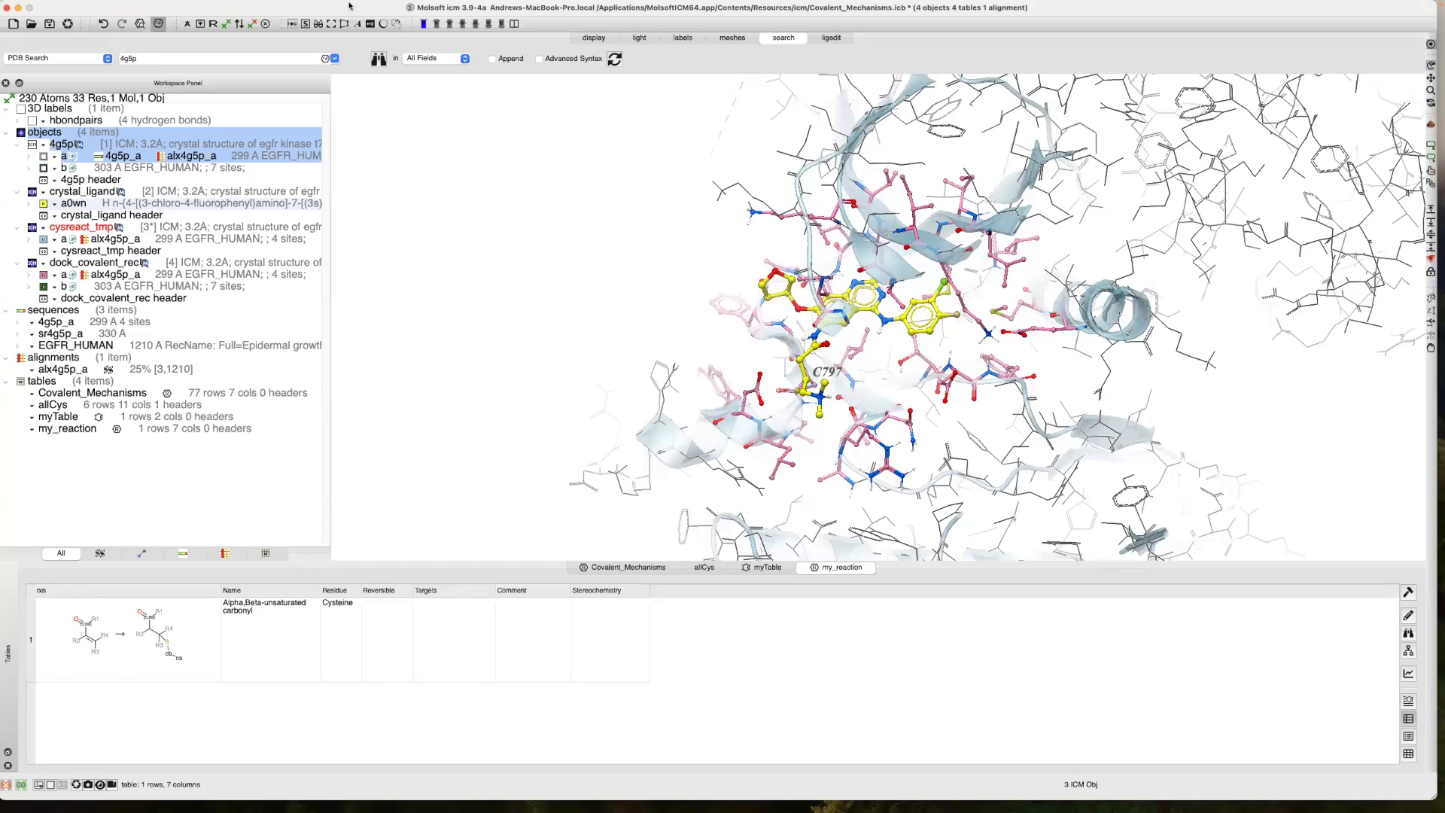
Add residue C797 of dock_covalent_rec to the graphical selection in the 3D view
drag(832, 418, 949, 436)
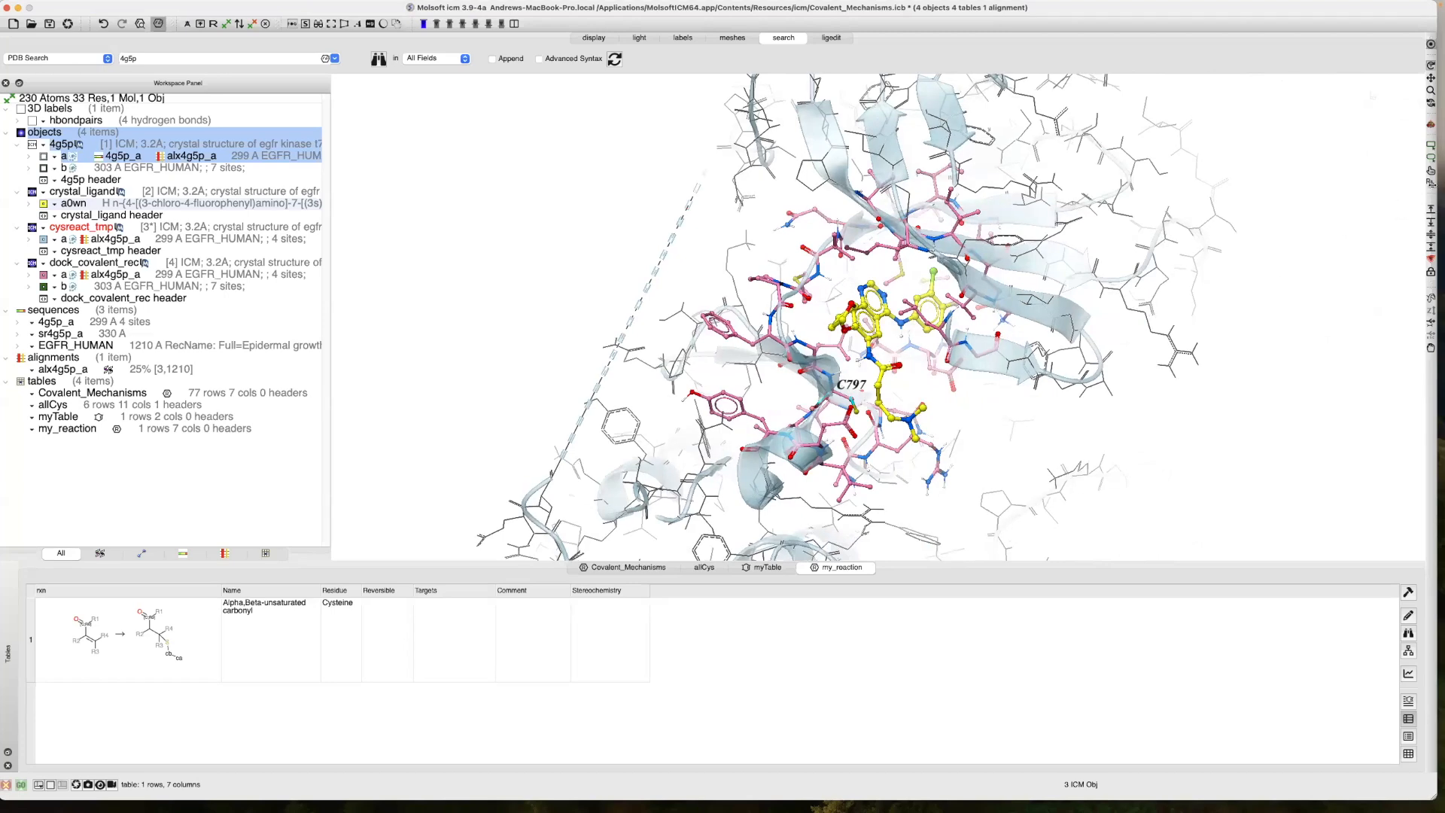
click(1431, 184)
click(833, 392)
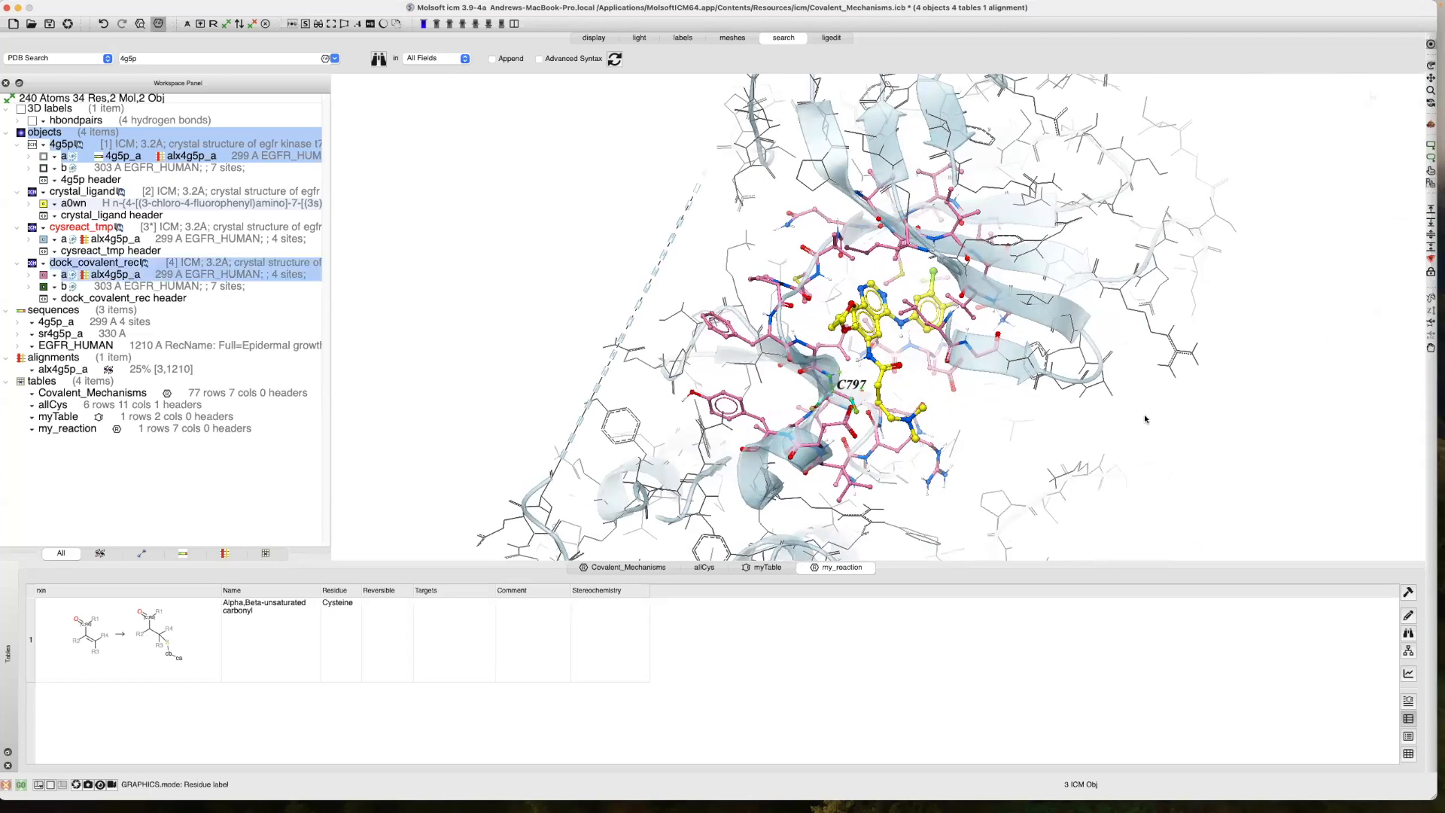
drag(1165, 423, 1016, 385)
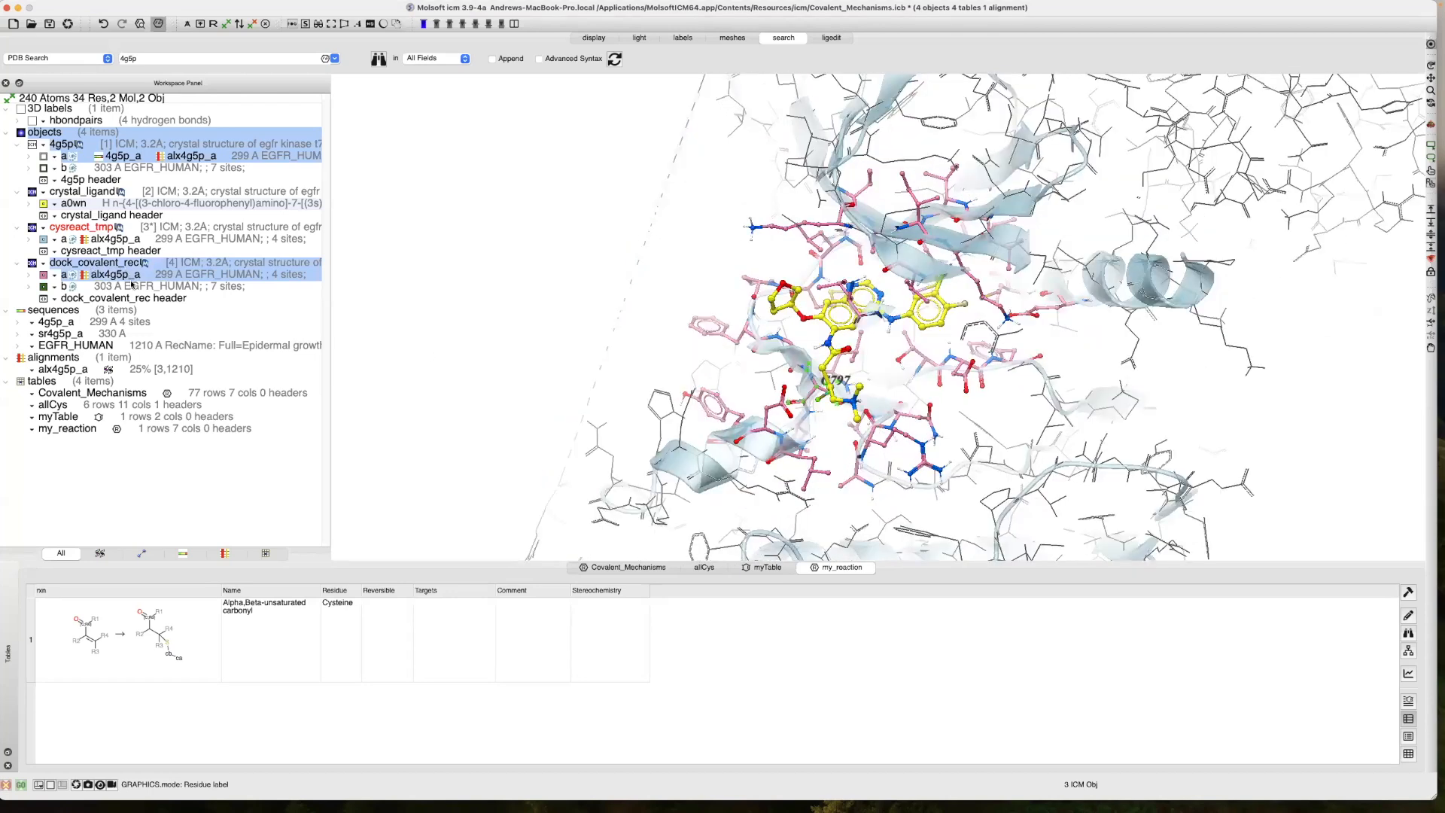
drag(339, 392, 343, 366)
drag(519, 391, 648, 416)
Start defining the covalent ligand modification for dock_covalent, with my_reaction as the source reaction library
click(362, 6)
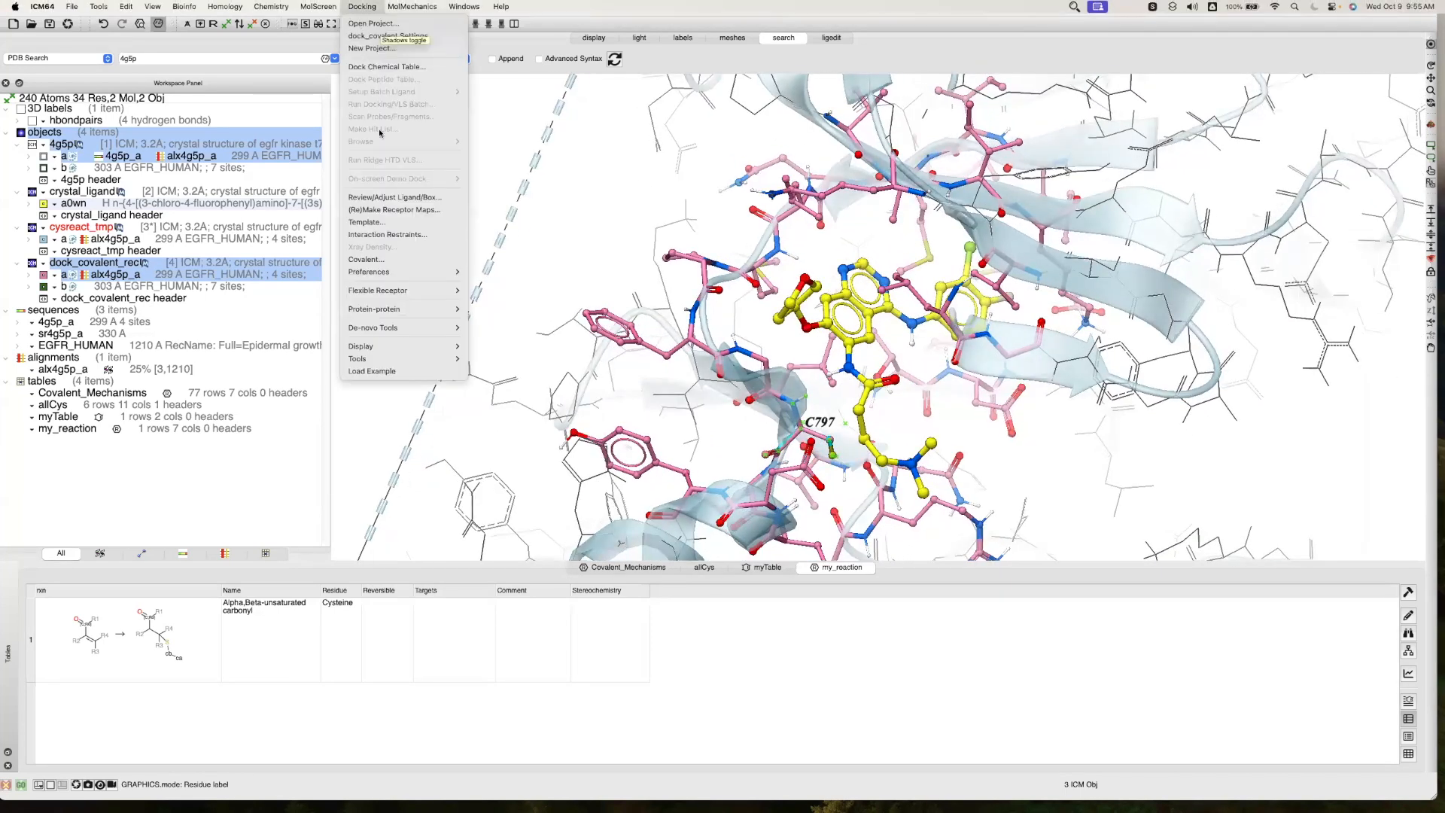
click(373, 260)
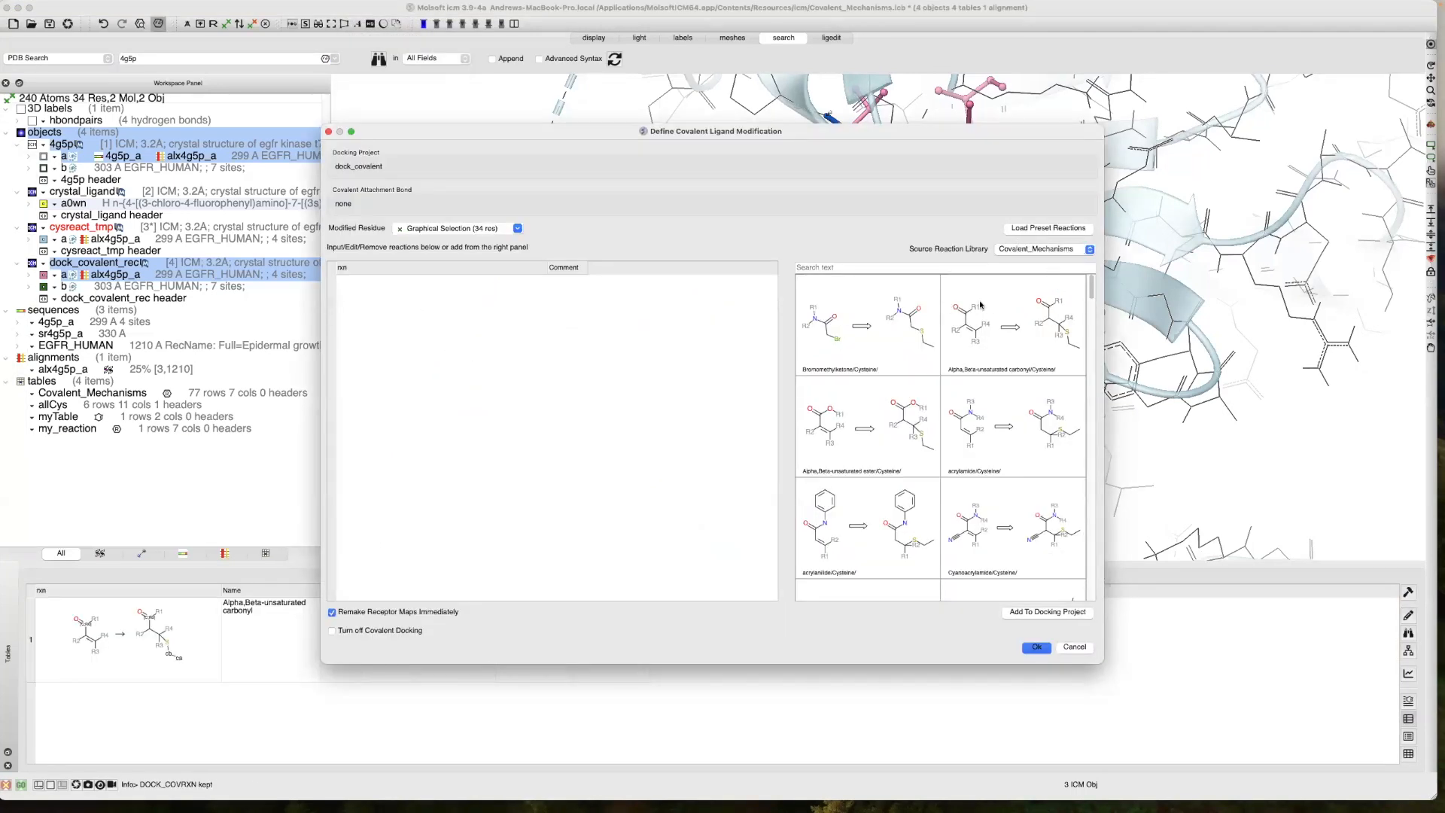
scroll(934, 331, down, 5)
scroll(925, 344, up, 5)
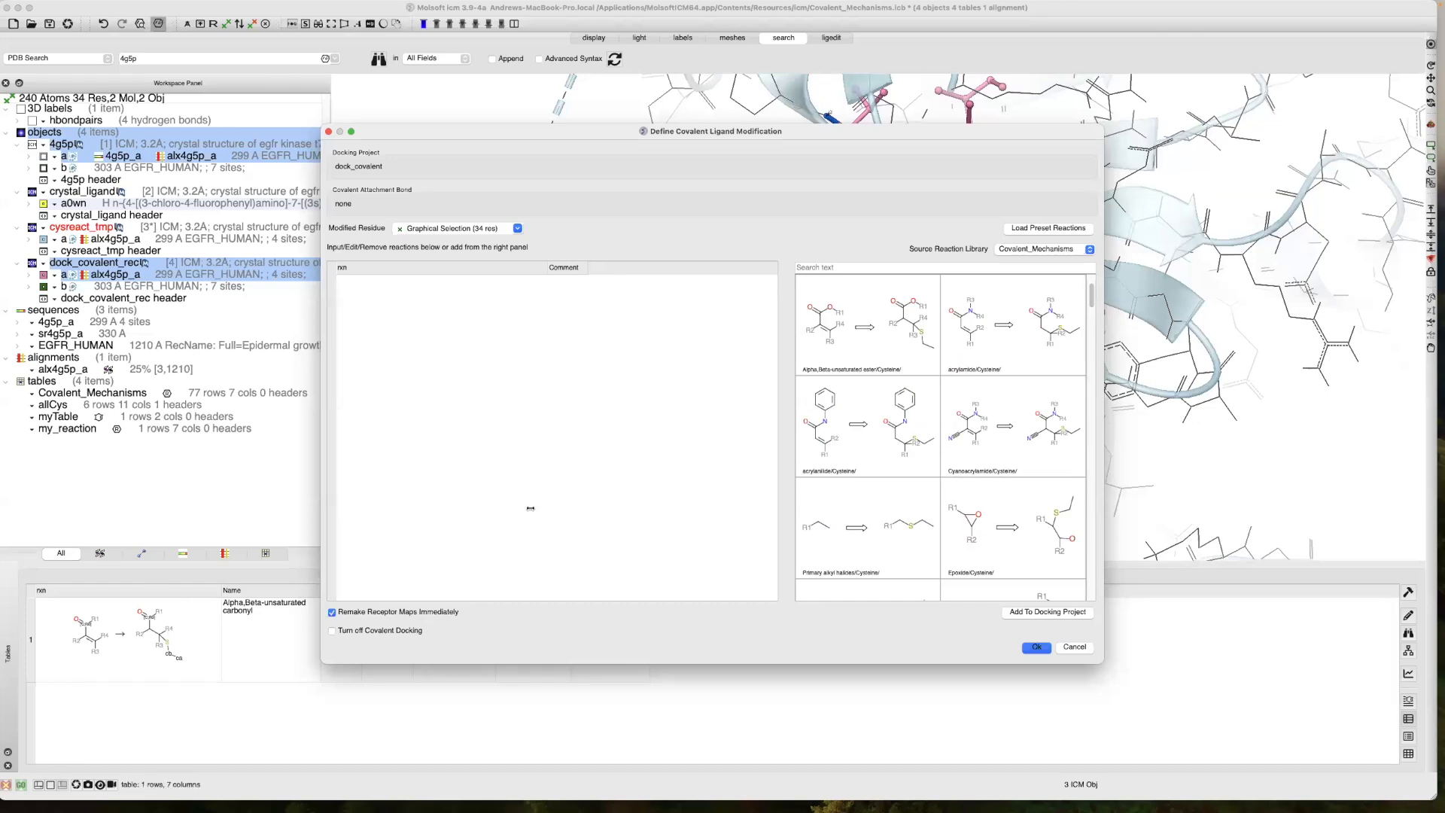
scroll(899, 450, up, 2)
click(1019, 253)
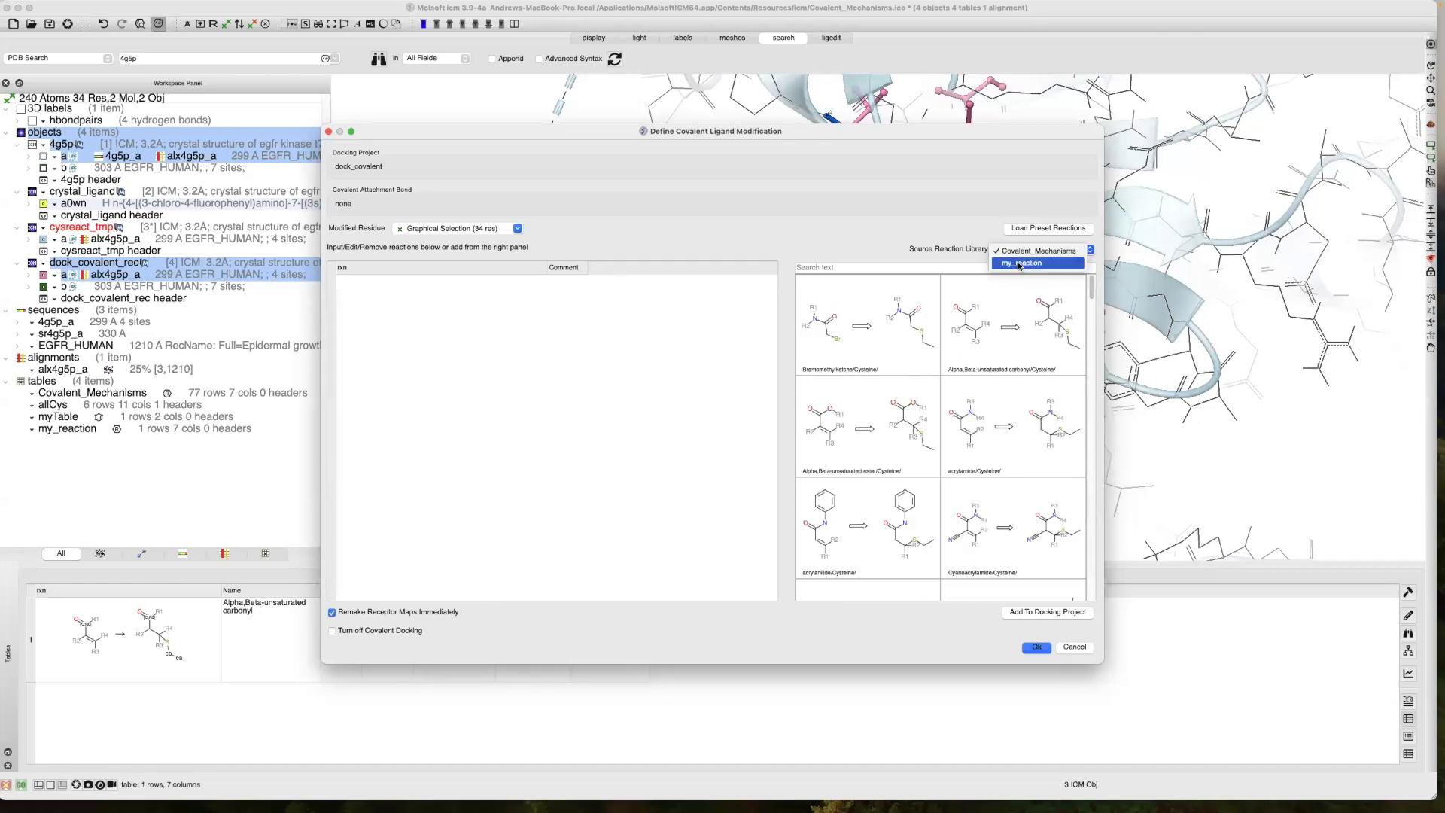
click(1020, 264)
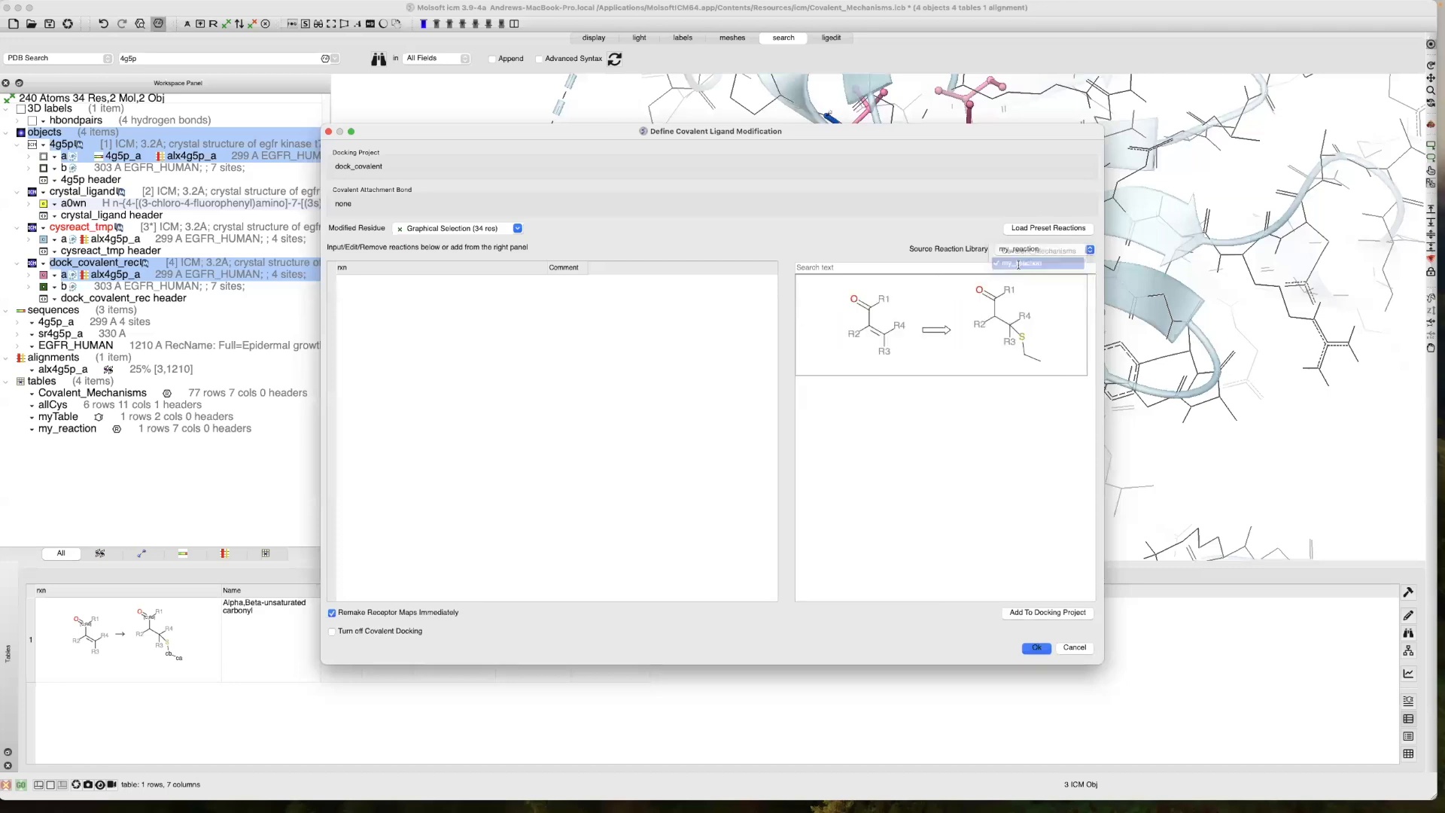
Add the my_reaction reaction to the docking project and apply the covalent modification with the receptor maps remade immediately
click(958, 333)
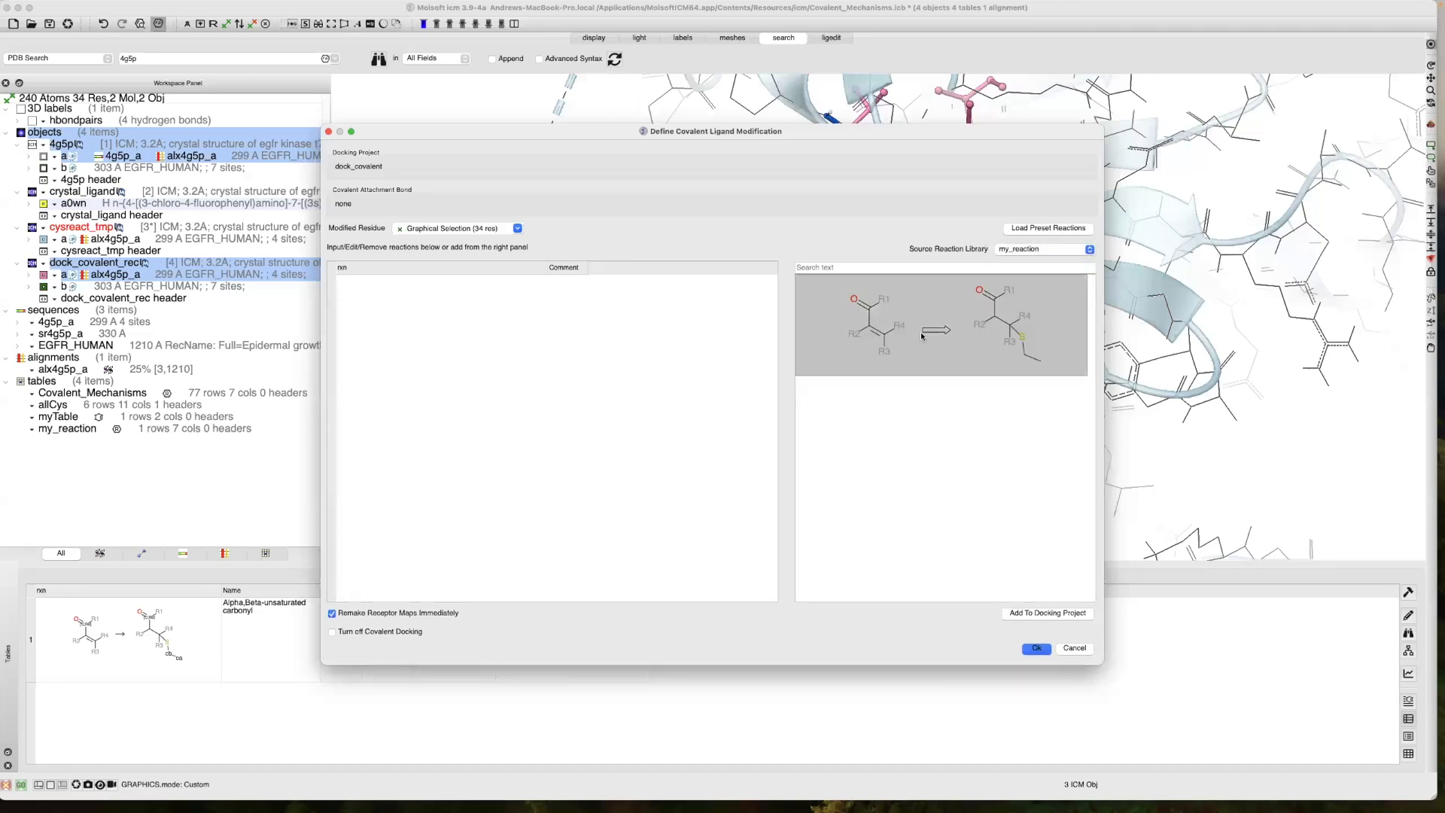
click(922, 336)
click(872, 330)
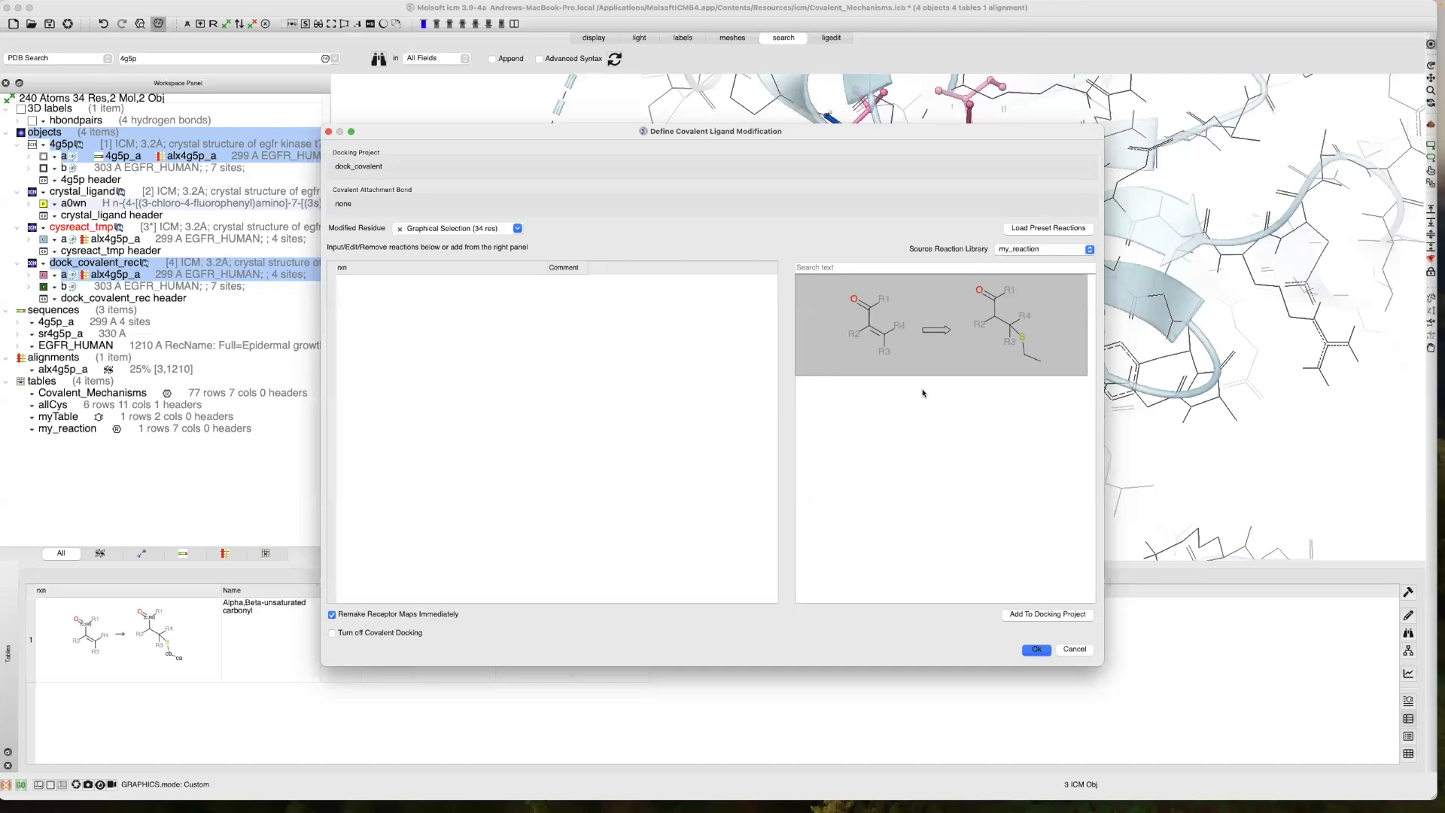
click(1032, 616)
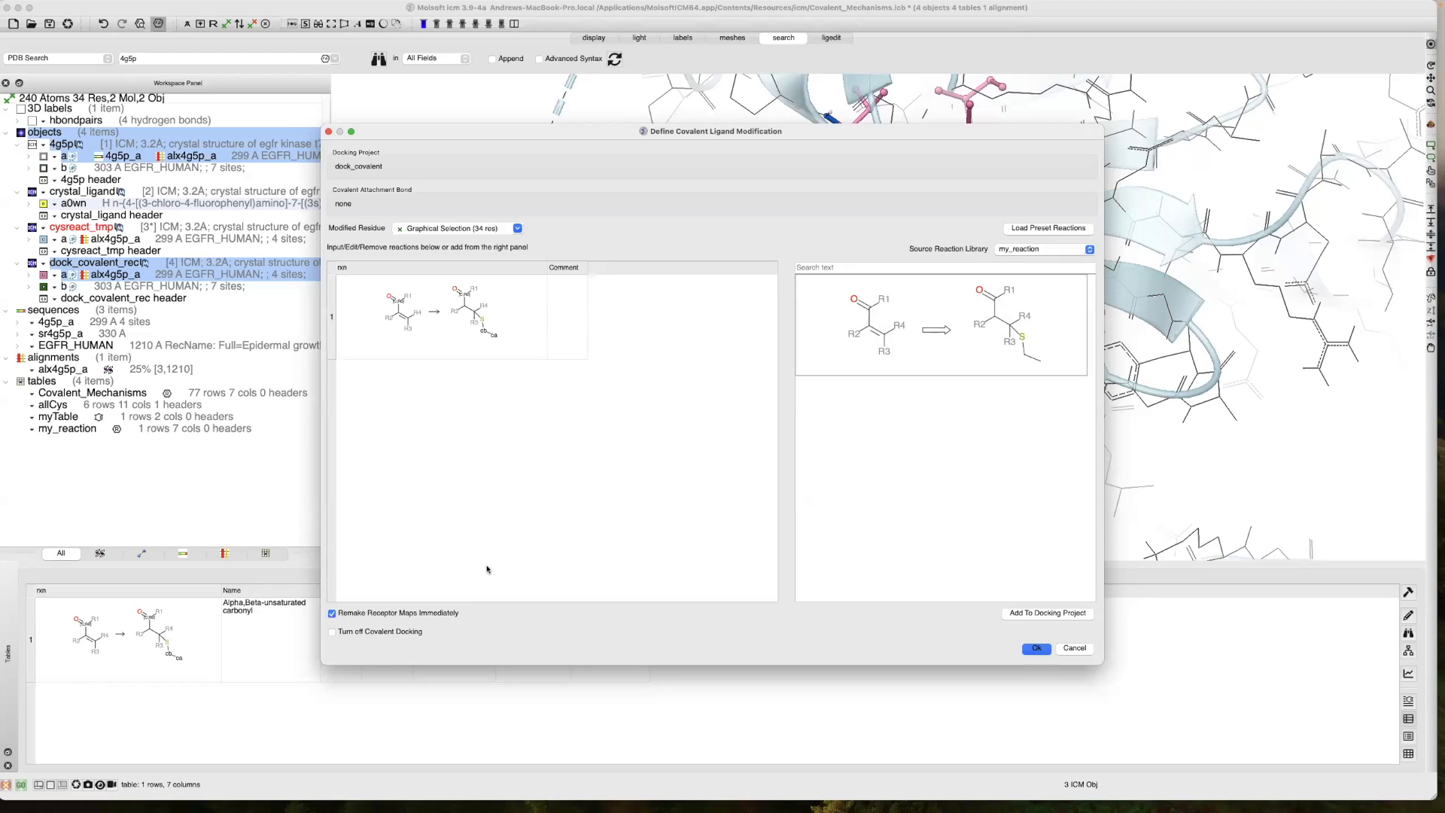
click(1038, 648)
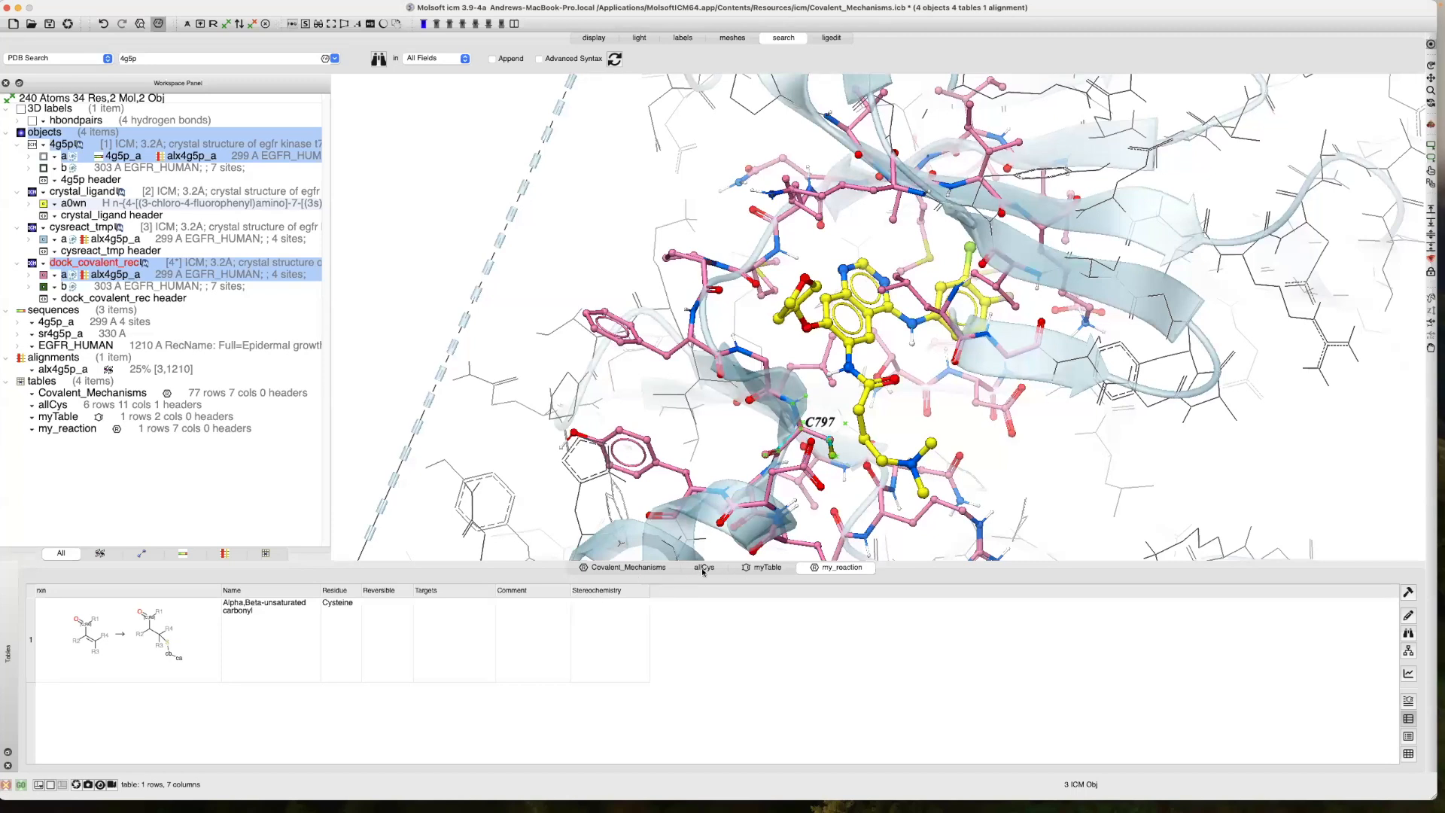
Set myTable as the ligand source for dock_covalent without docking immediately, and dock Afatinib with thoroughness 1.00 and 3 conformations
click(751, 571)
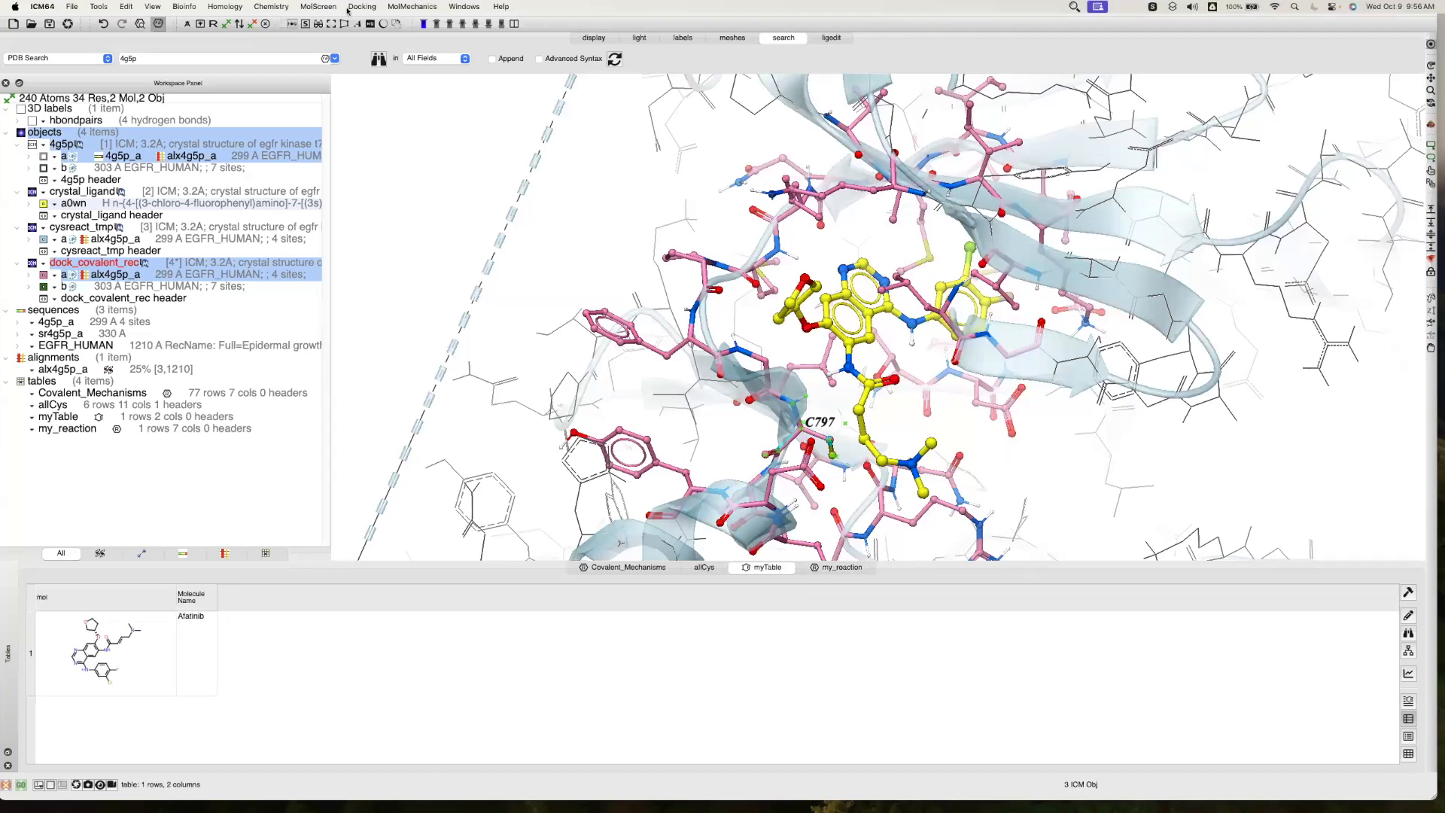
click(359, 7)
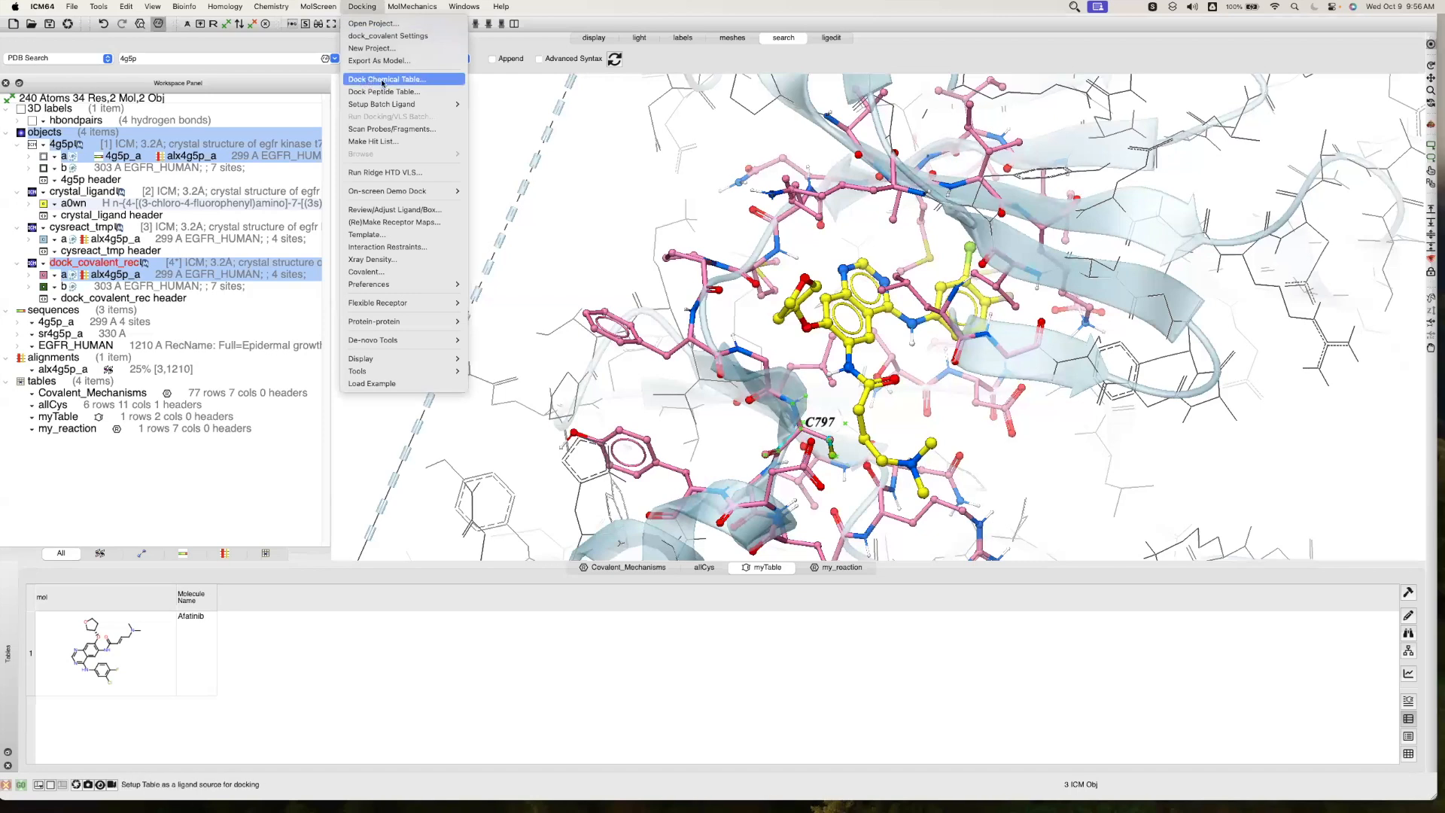
click(389, 80)
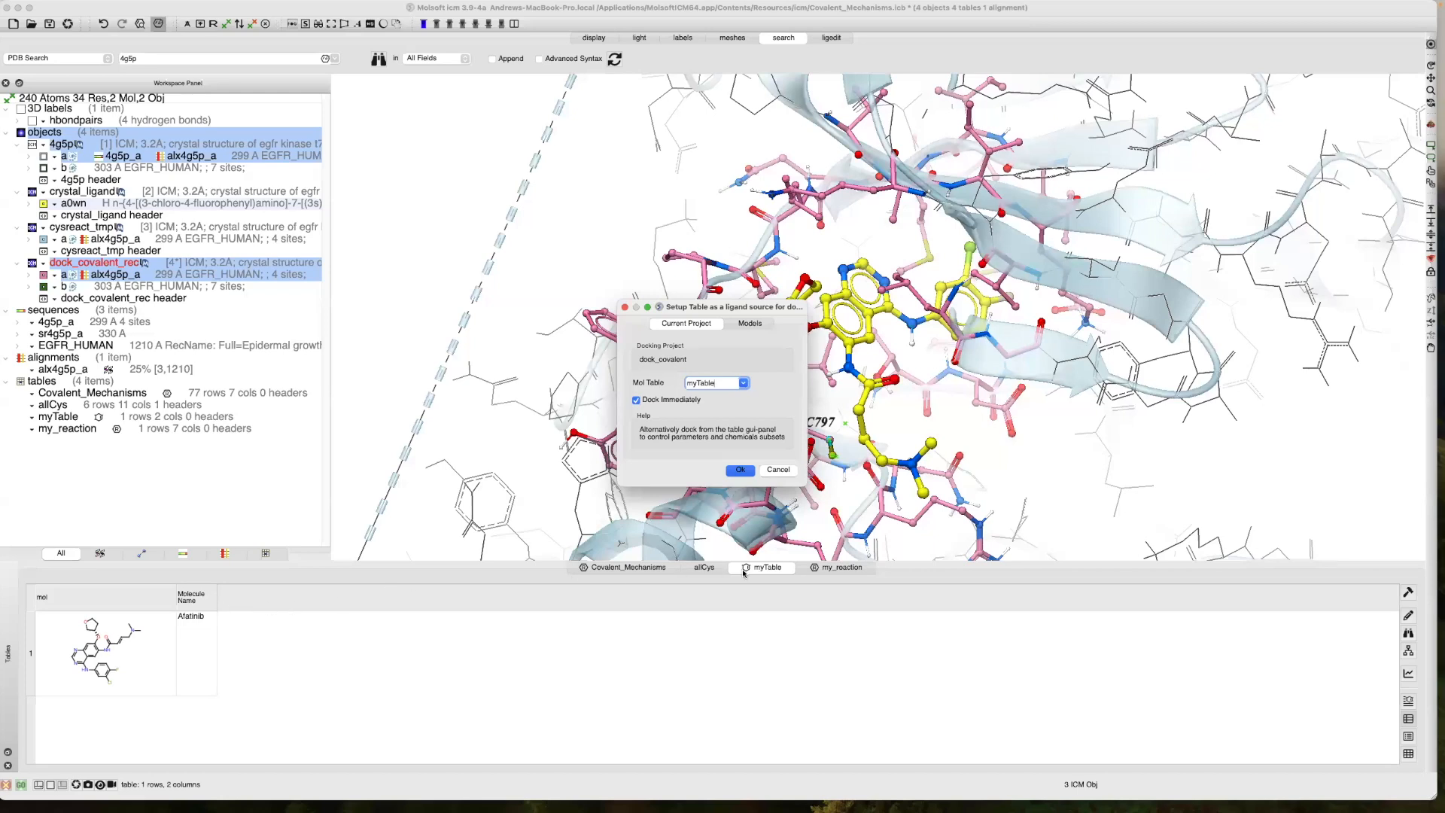
click(741, 471)
click(636, 400)
click(740, 471)
double_click(1131, 649)
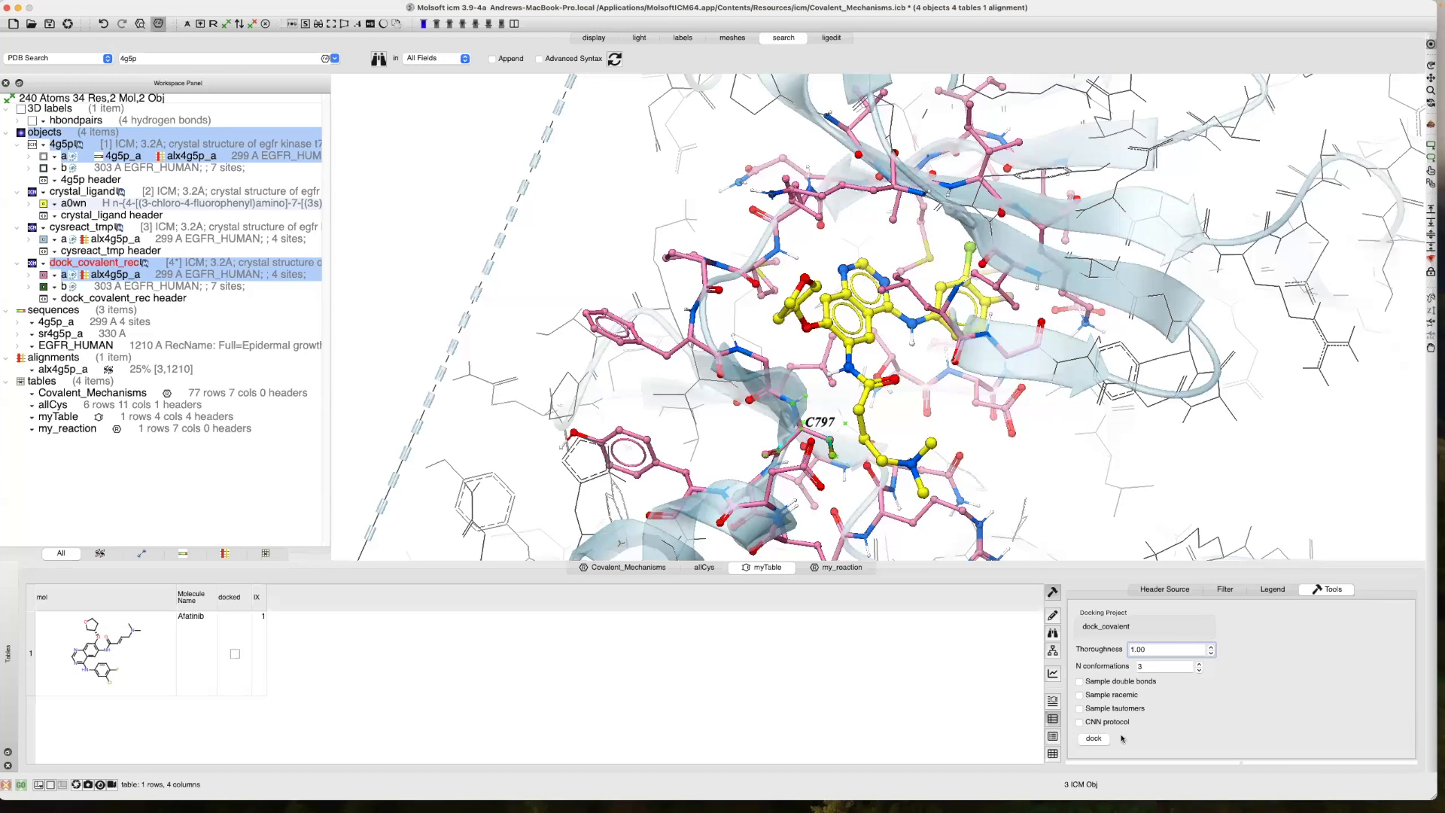
click(1096, 740)
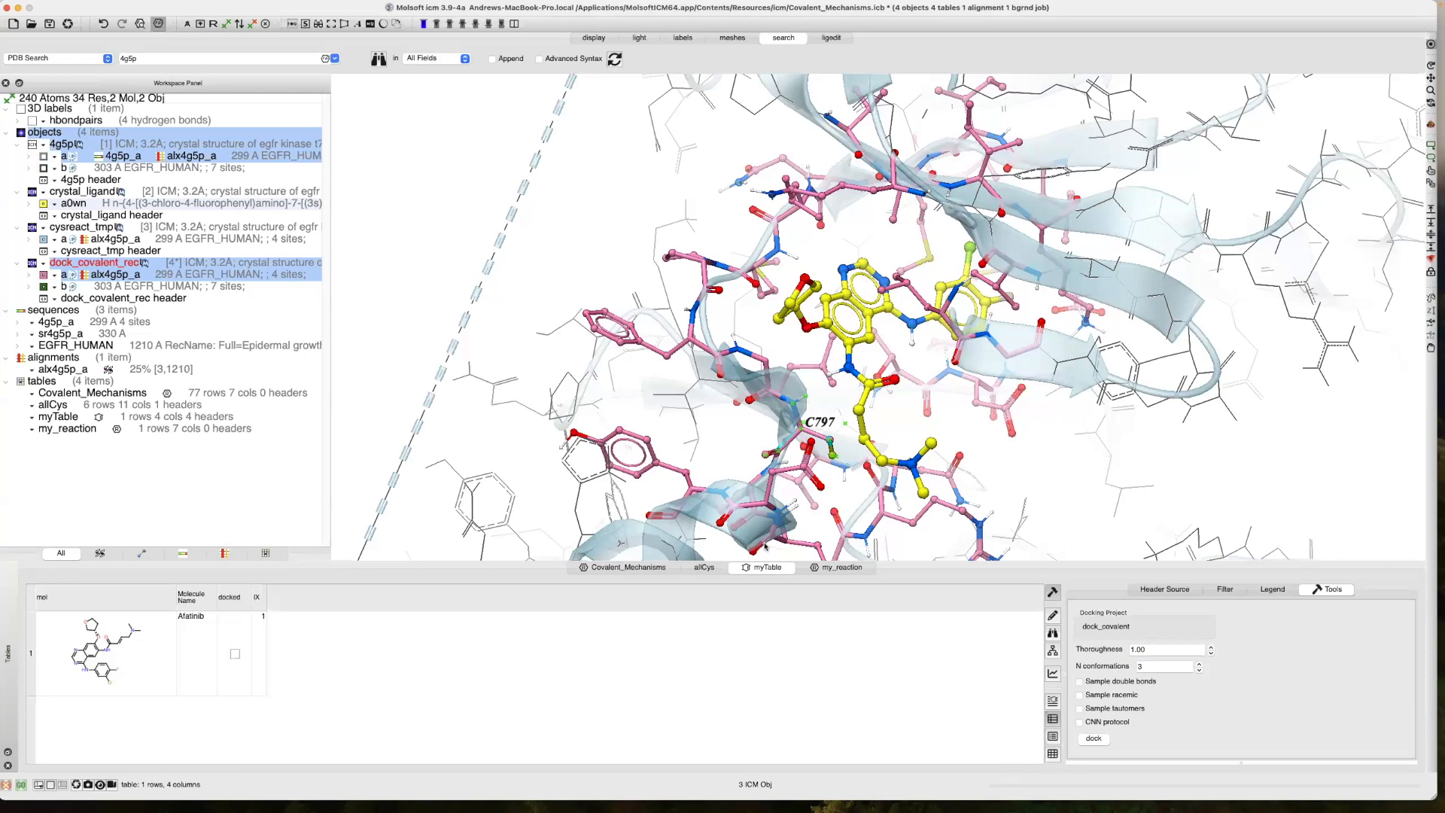
Open the background jobs view and load the results of the finished myTable docking batch
mouse_move(1024, 11)
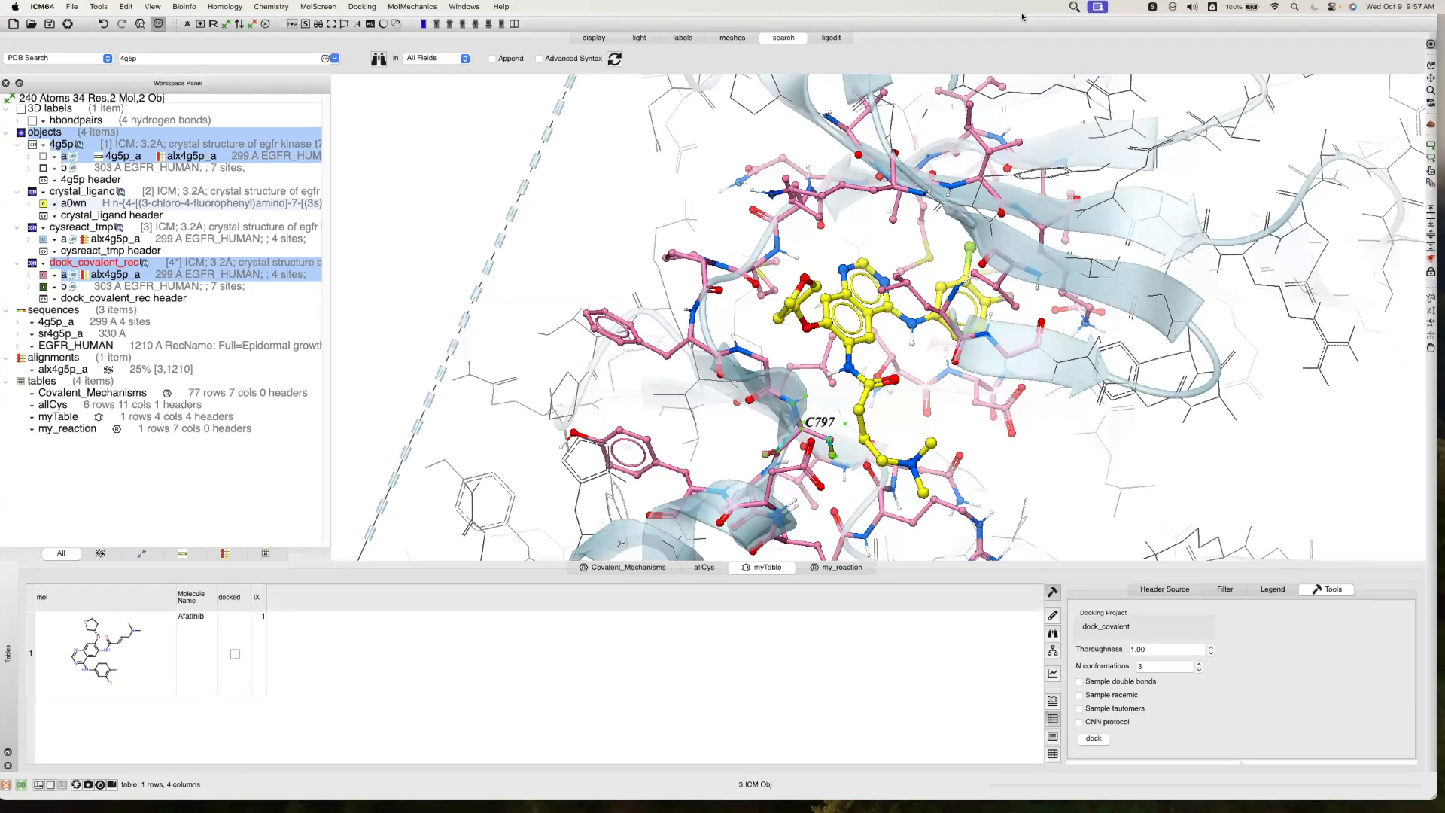
click(1074, 6)
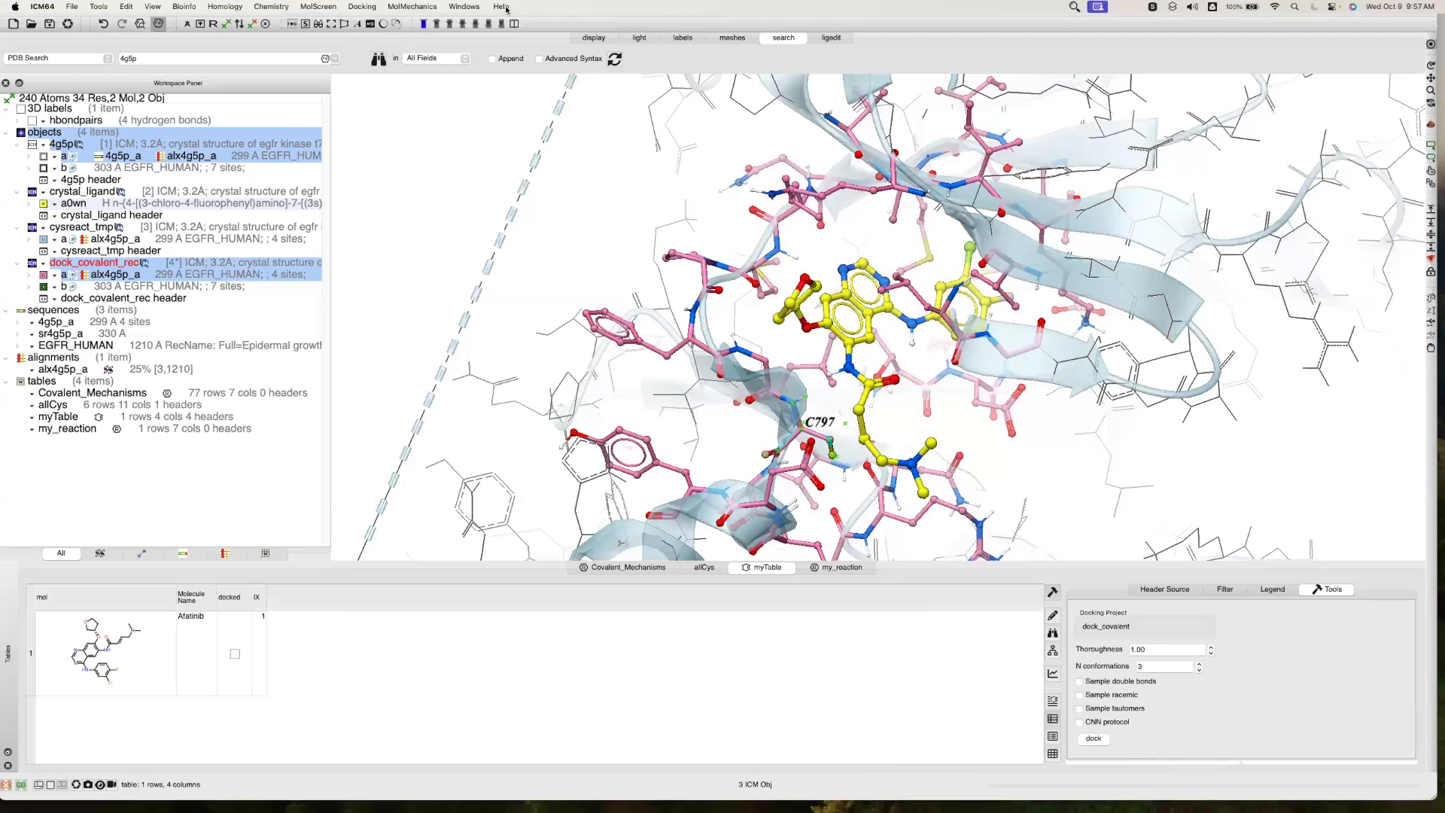
click(454, 7)
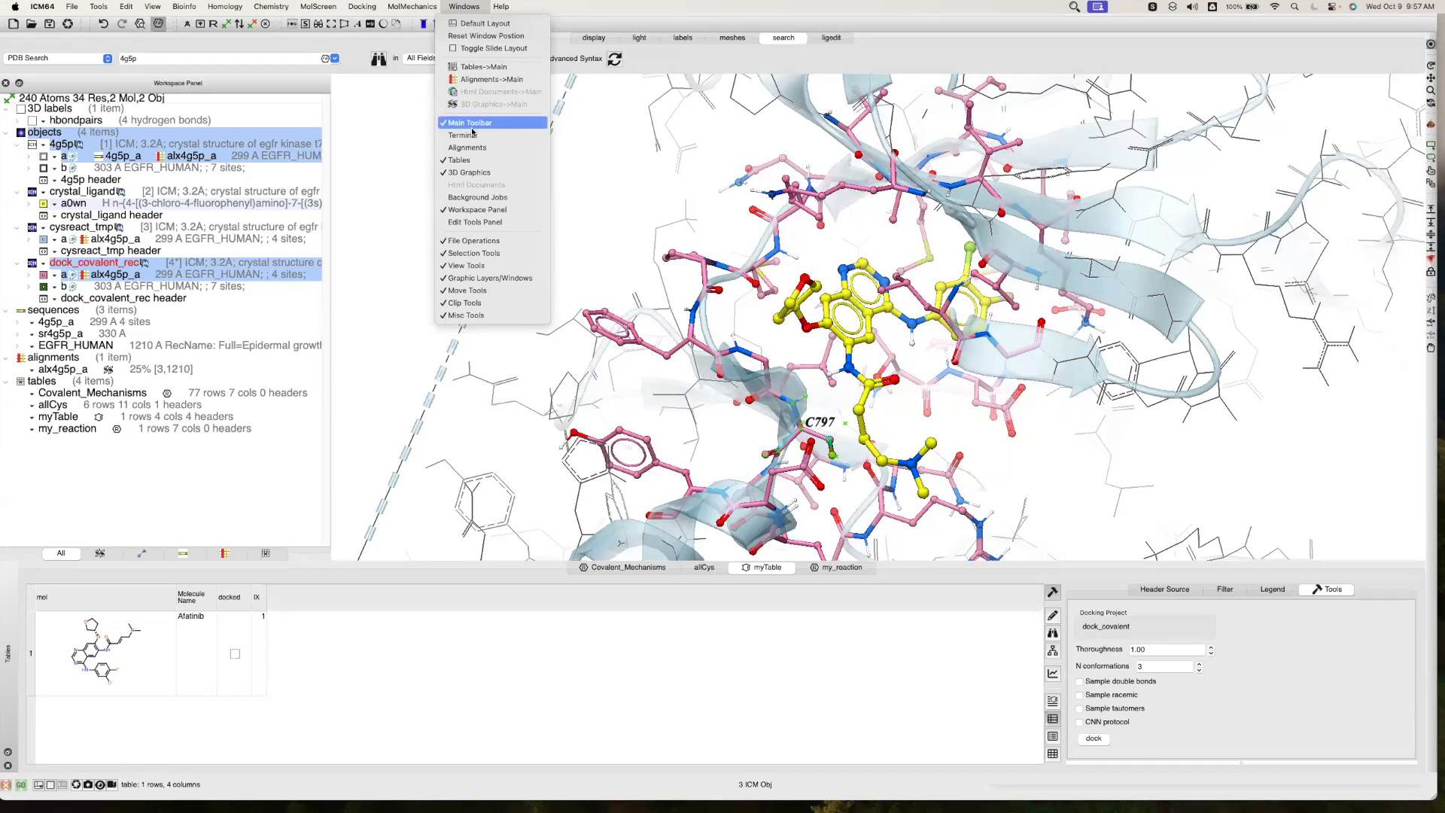
click(469, 197)
click(687, 419)
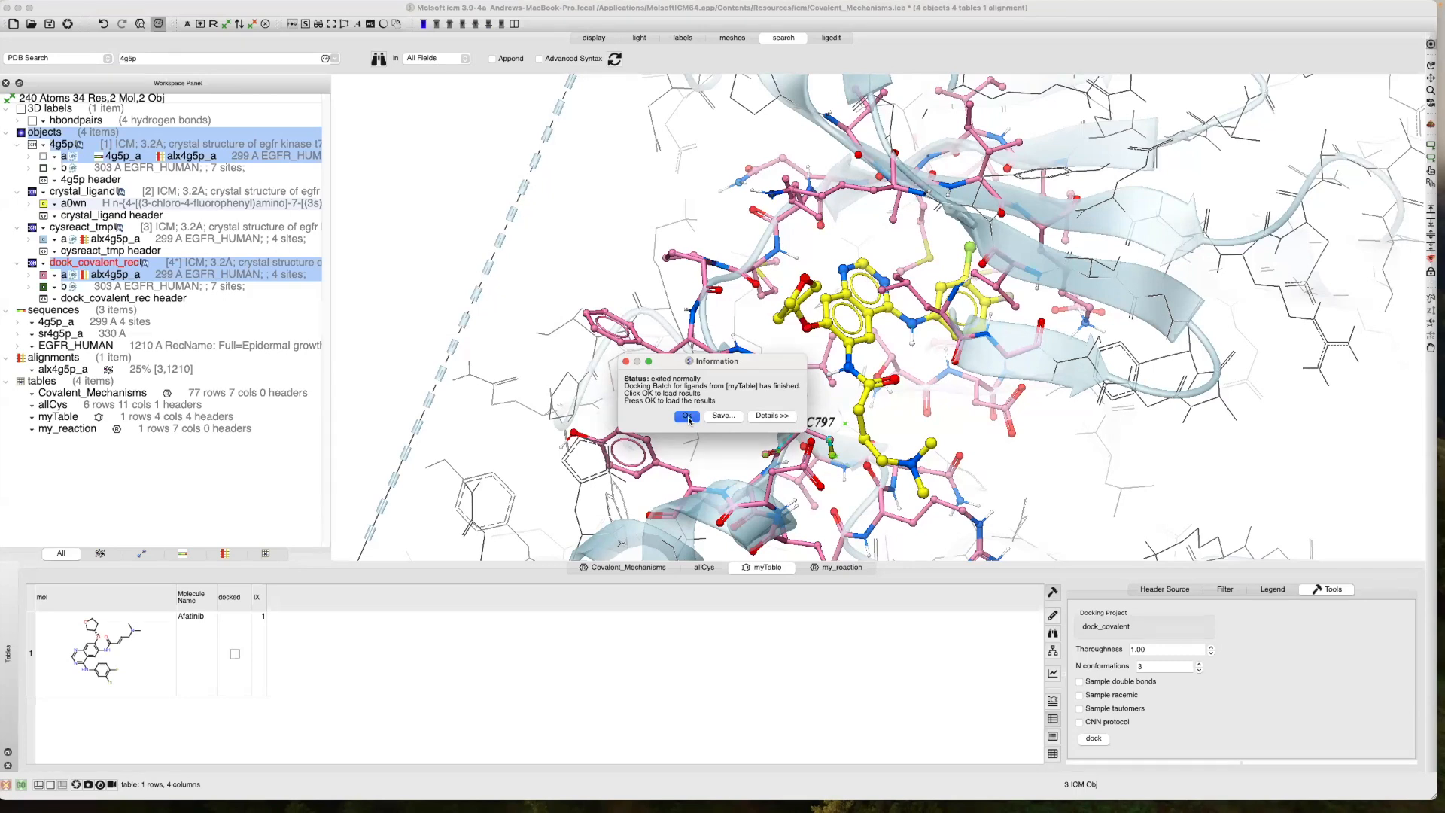
Load the finished docking results, then widen the structure column and enlarge the table area for myTable_docked
click(687, 418)
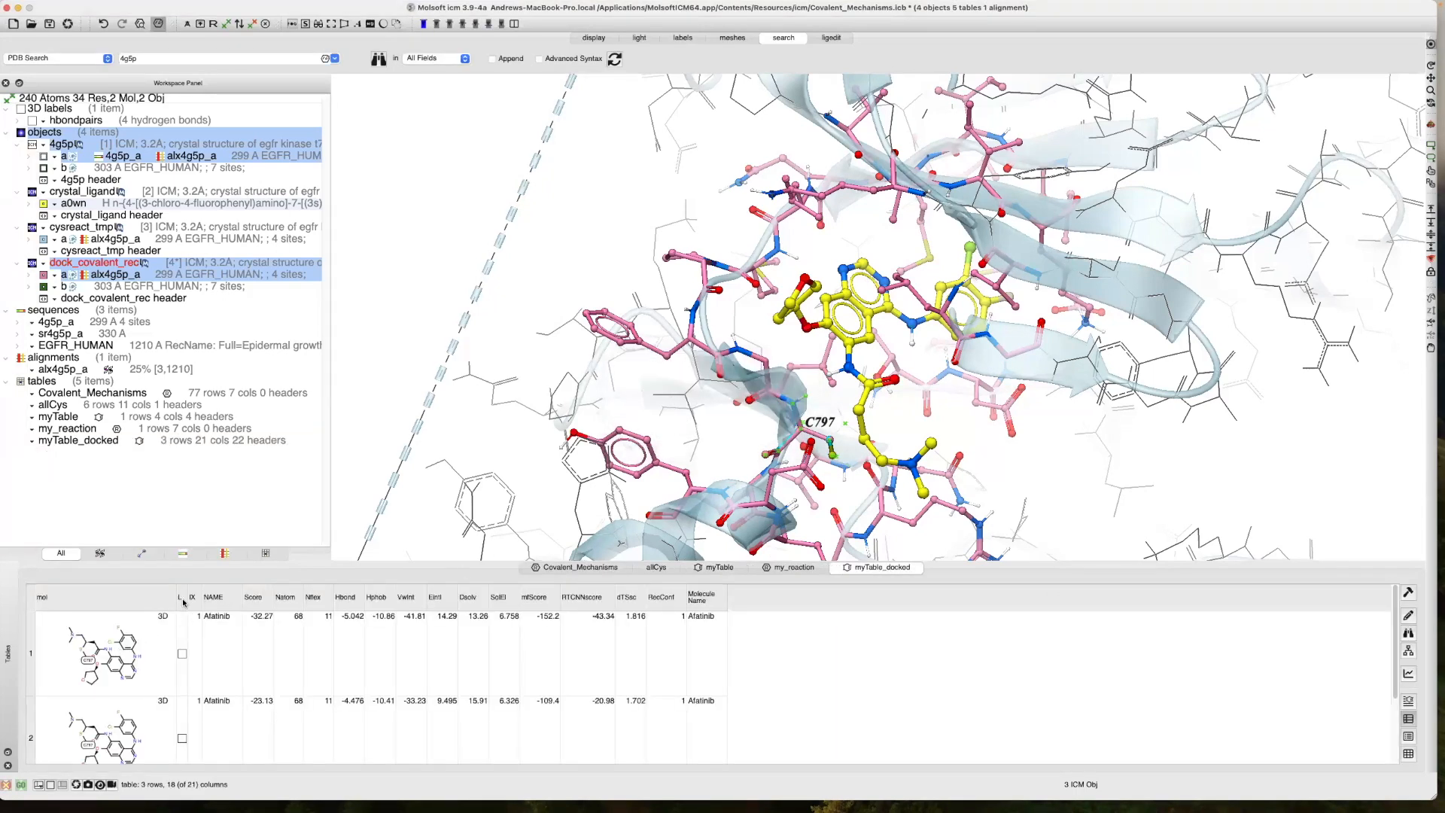
drag(178, 599, 224, 599)
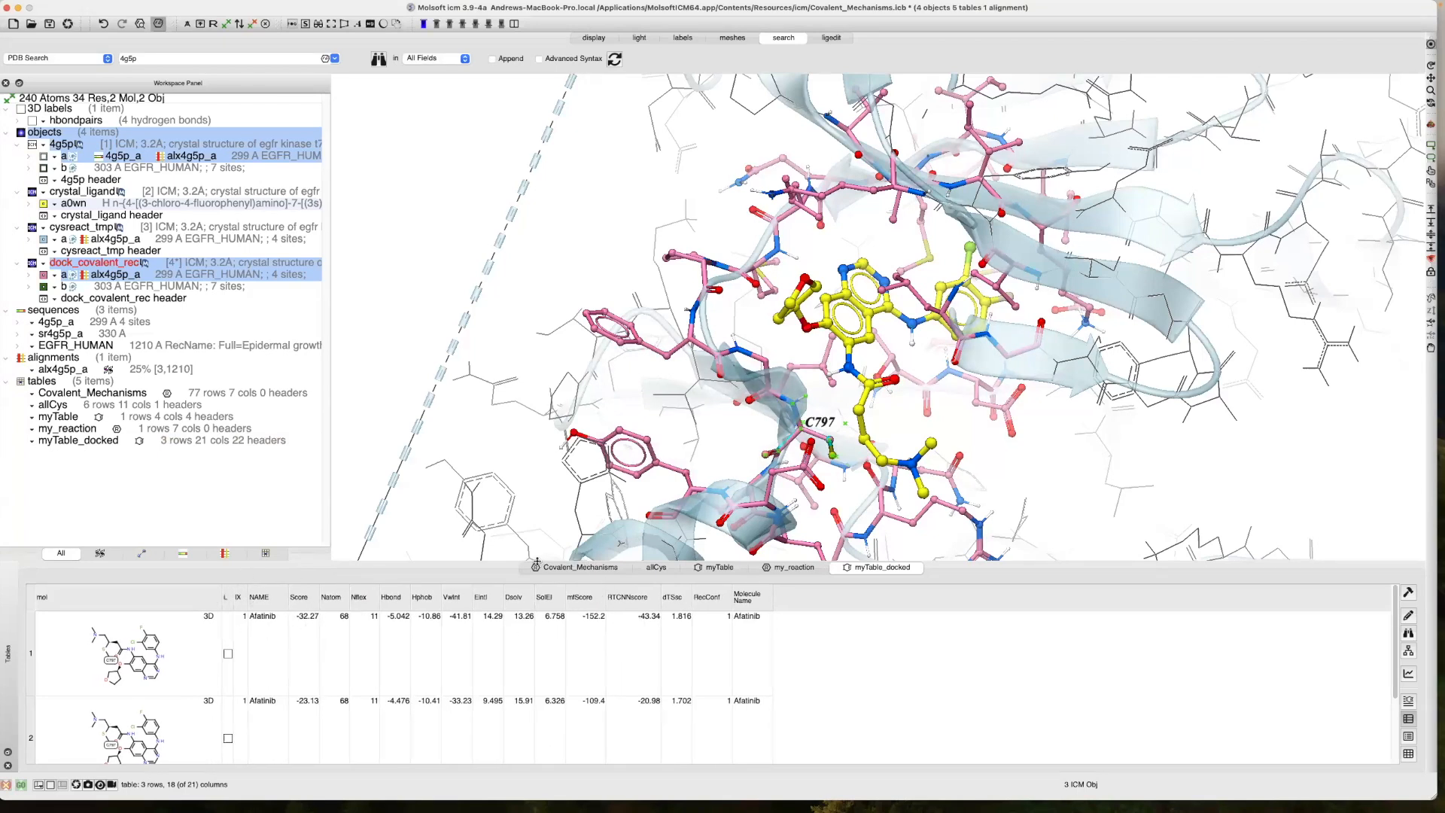
drag(508, 561, 508, 526)
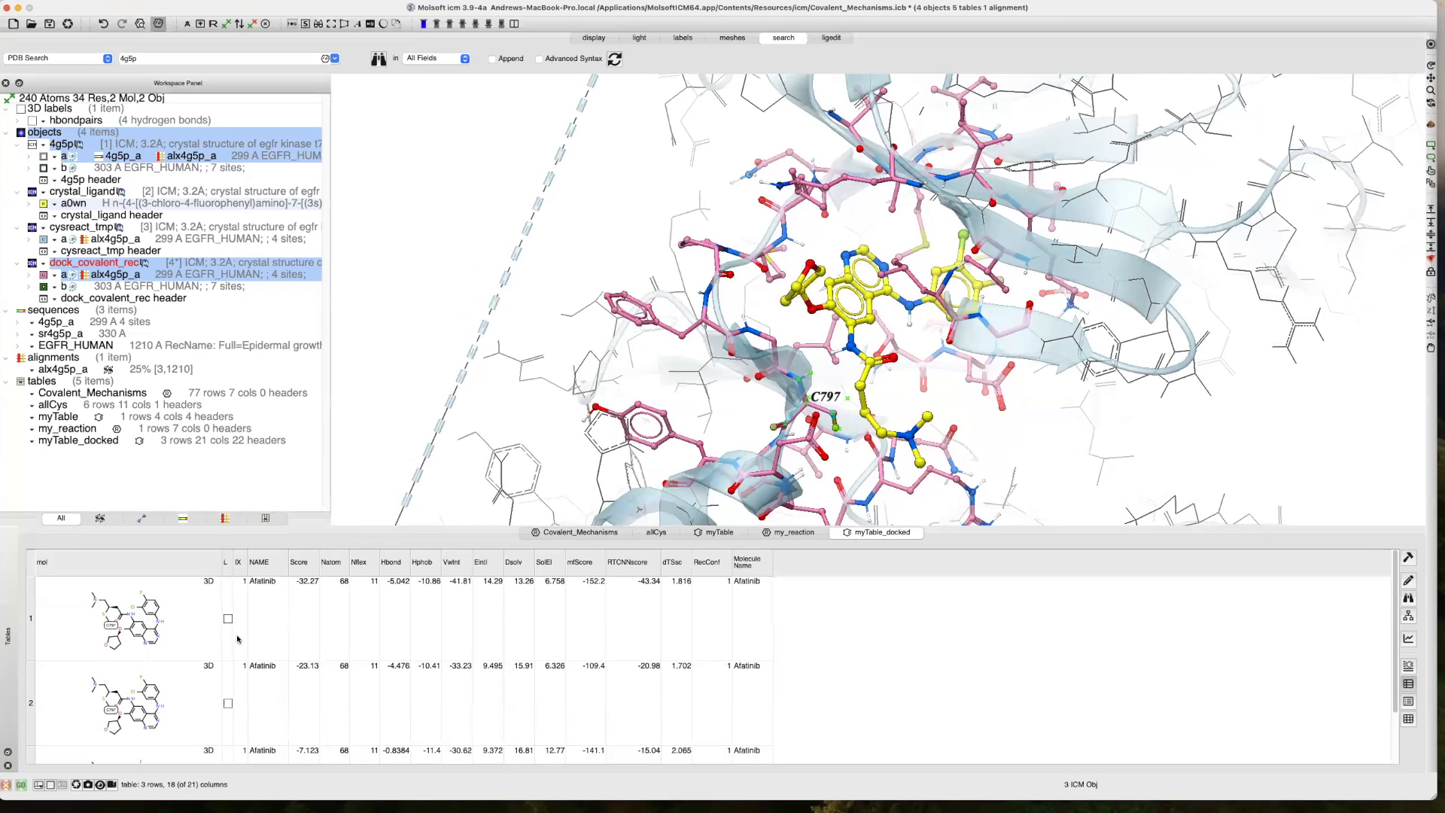
Display the first docked Afatinib pose in the binding site and color only its carbon atoms green
click(228, 620)
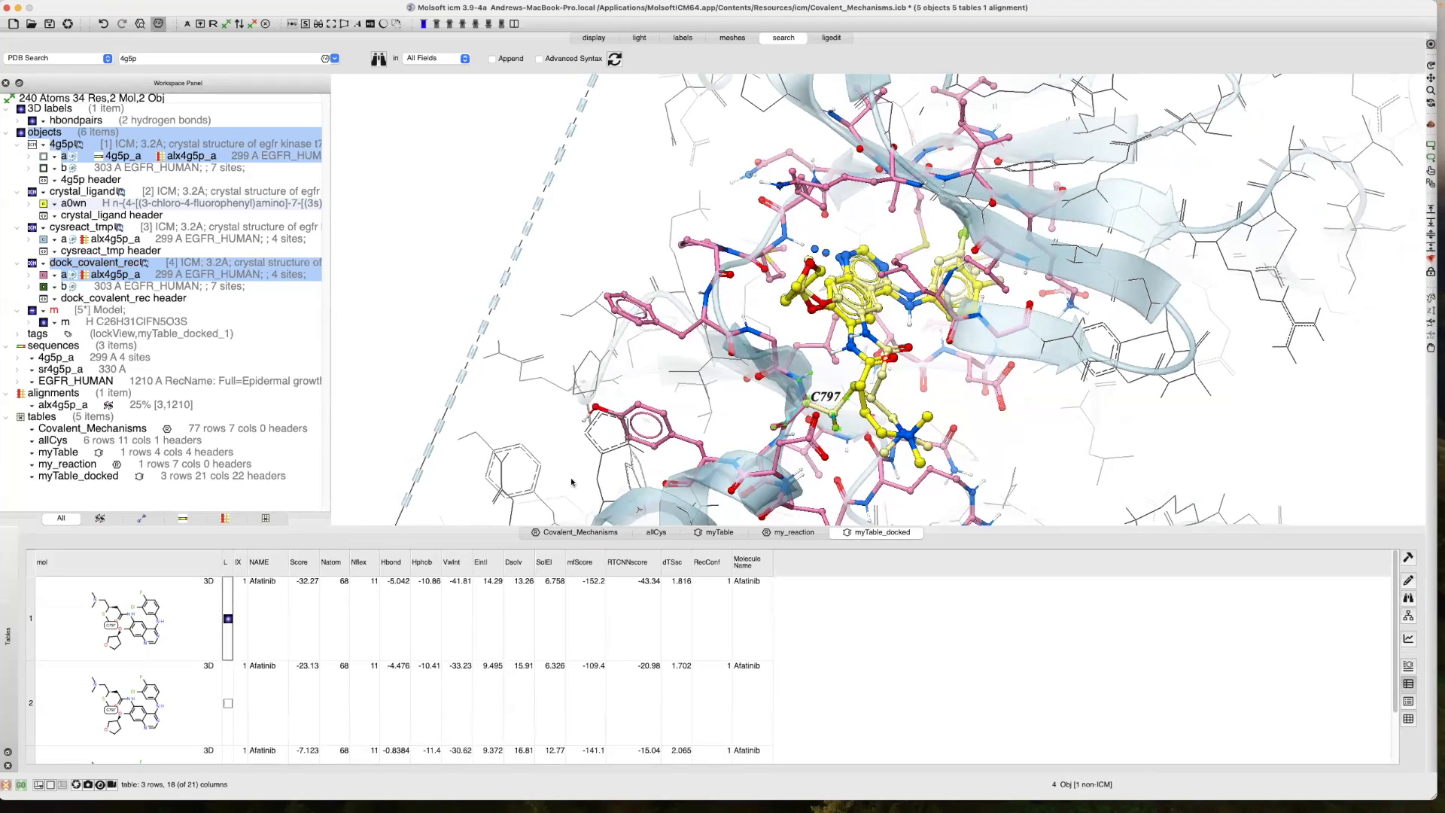
drag(635, 384, 117, 329)
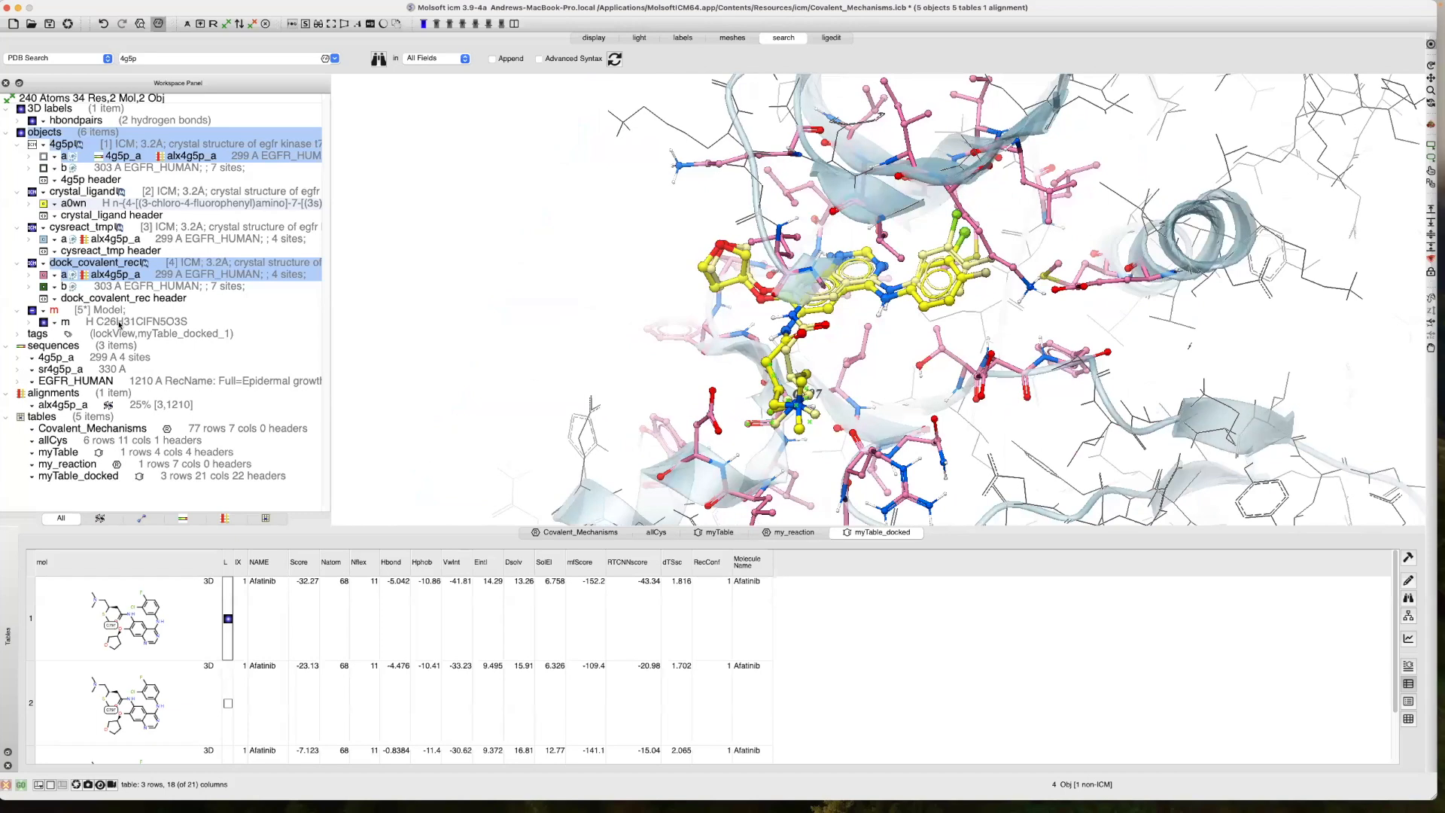
click(119, 323)
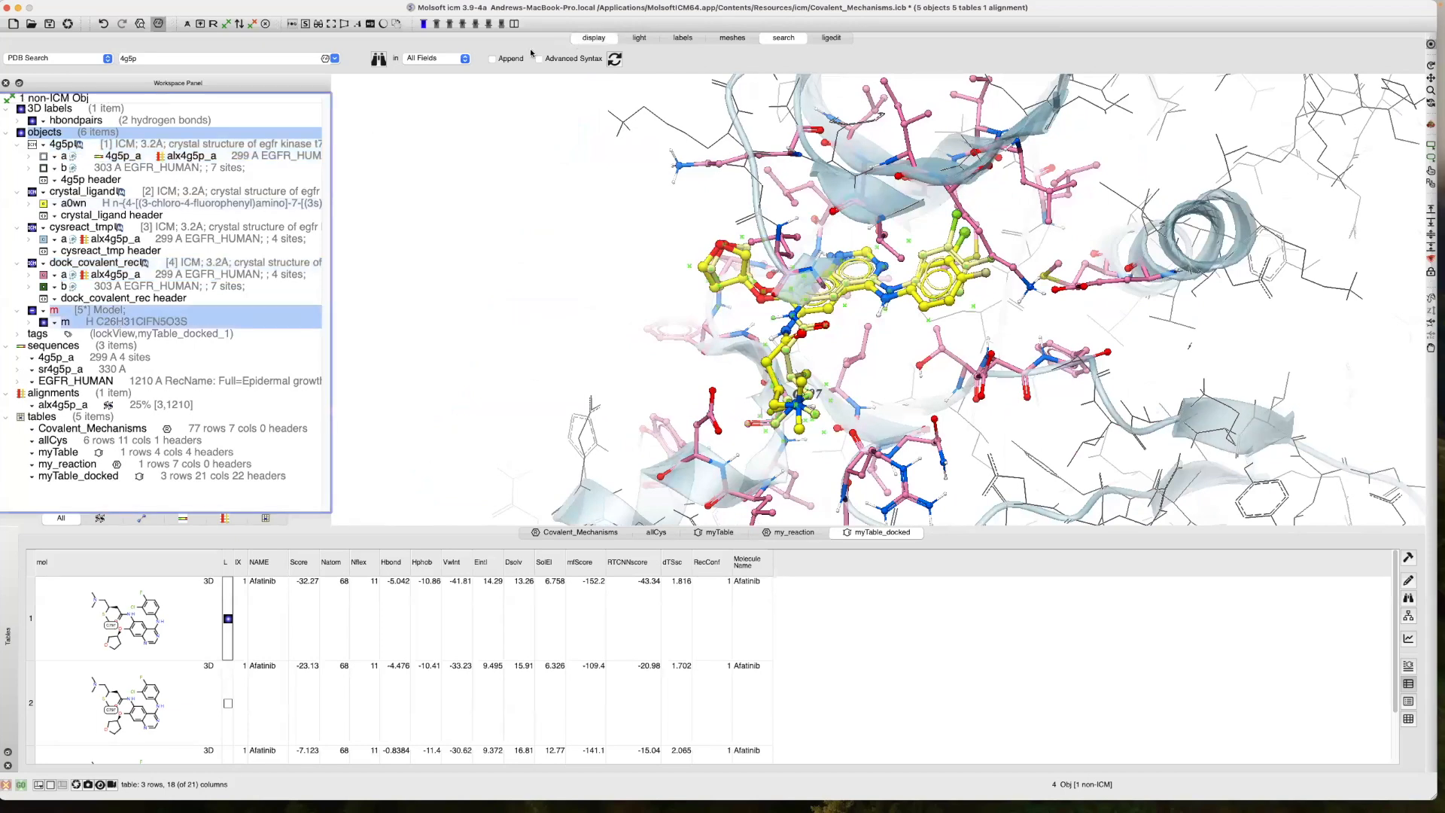
click(588, 38)
click(87, 67)
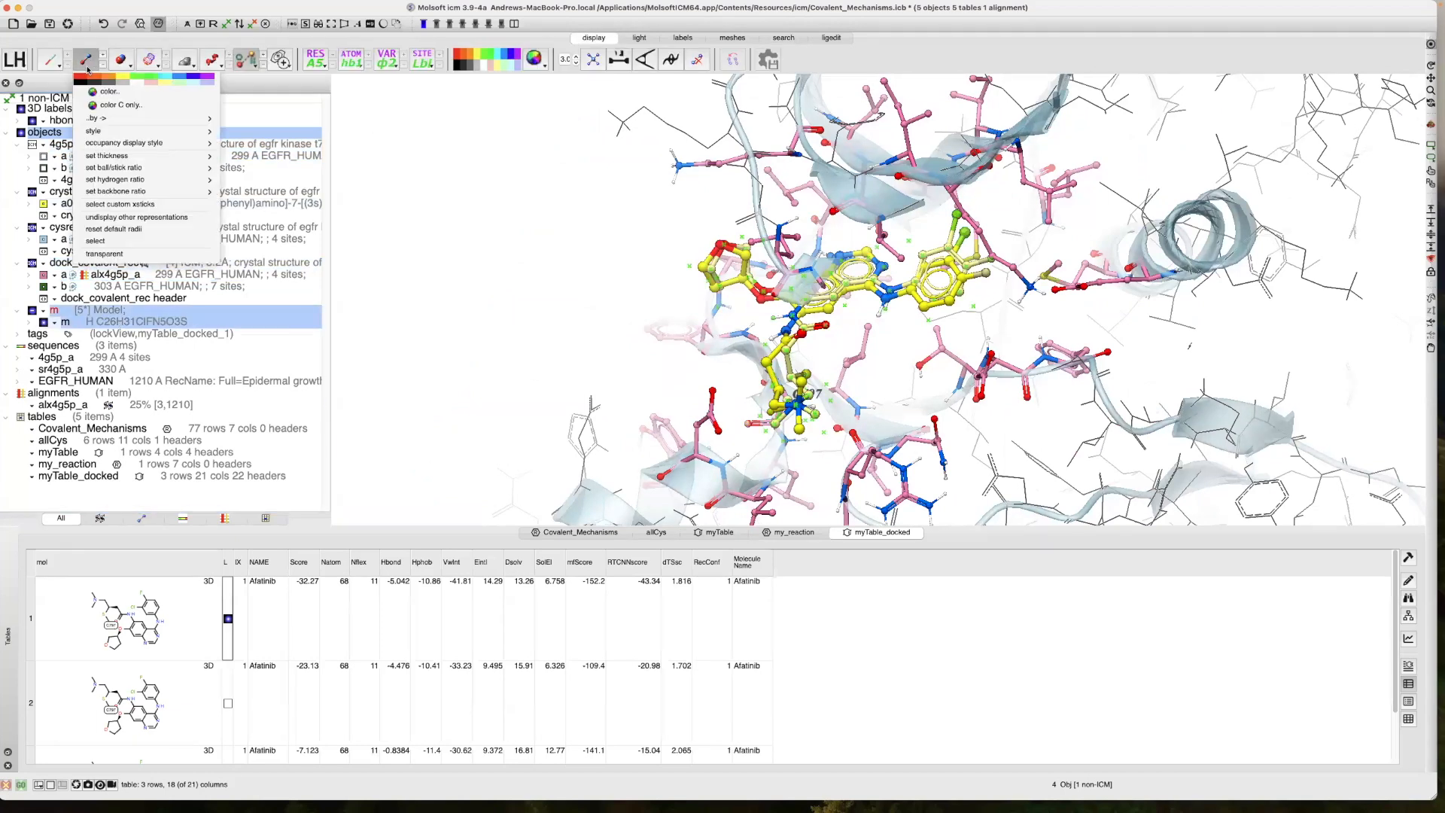
click(105, 105)
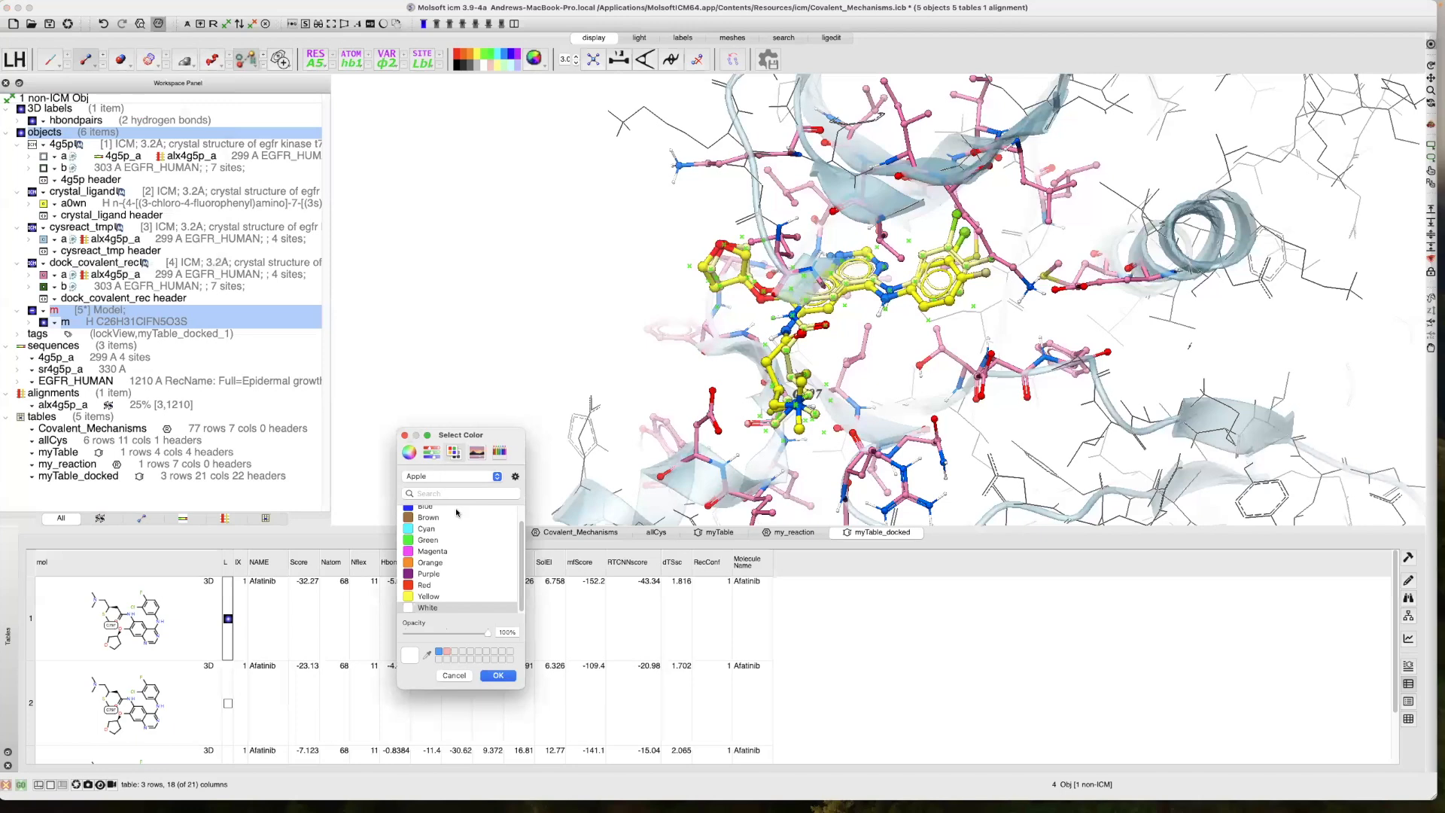
click(428, 539)
click(498, 676)
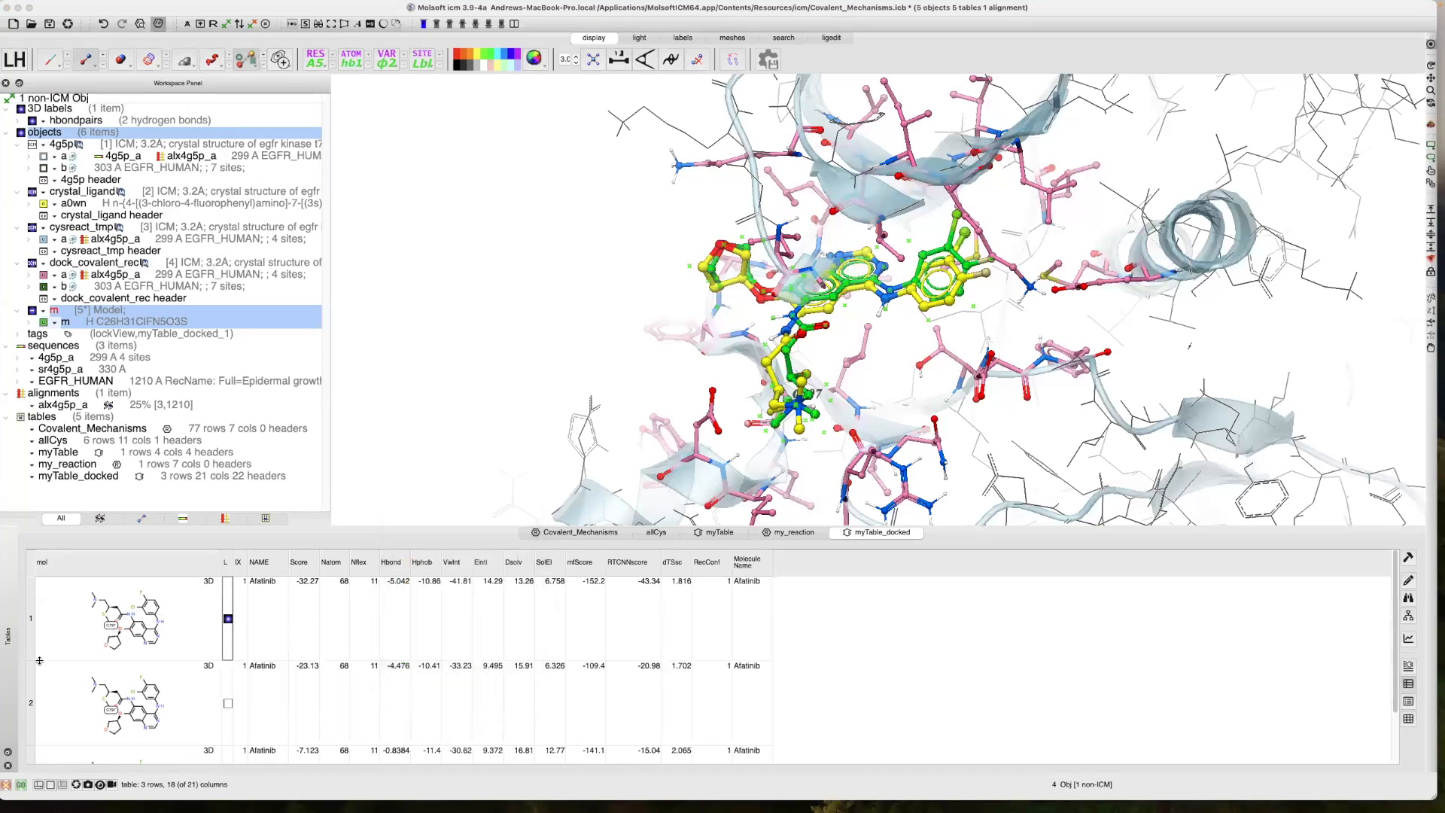
Enlarge the first row and the structure column of myTable_docked to show the C797-linked Afatinib structure in more detail
drag(31, 661, 31, 711)
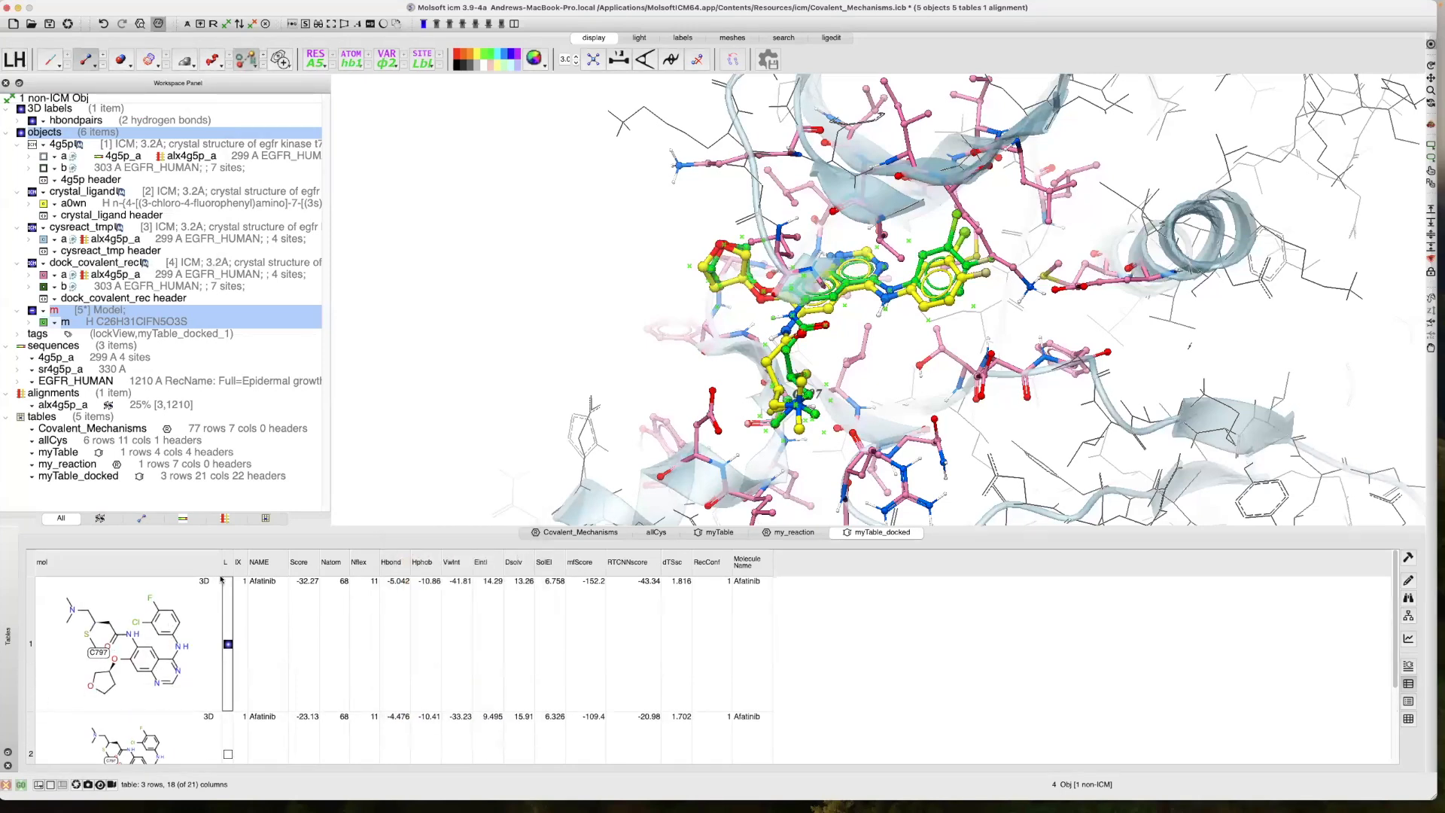
drag(223, 562, 372, 562)
mouse_move(175, 658)
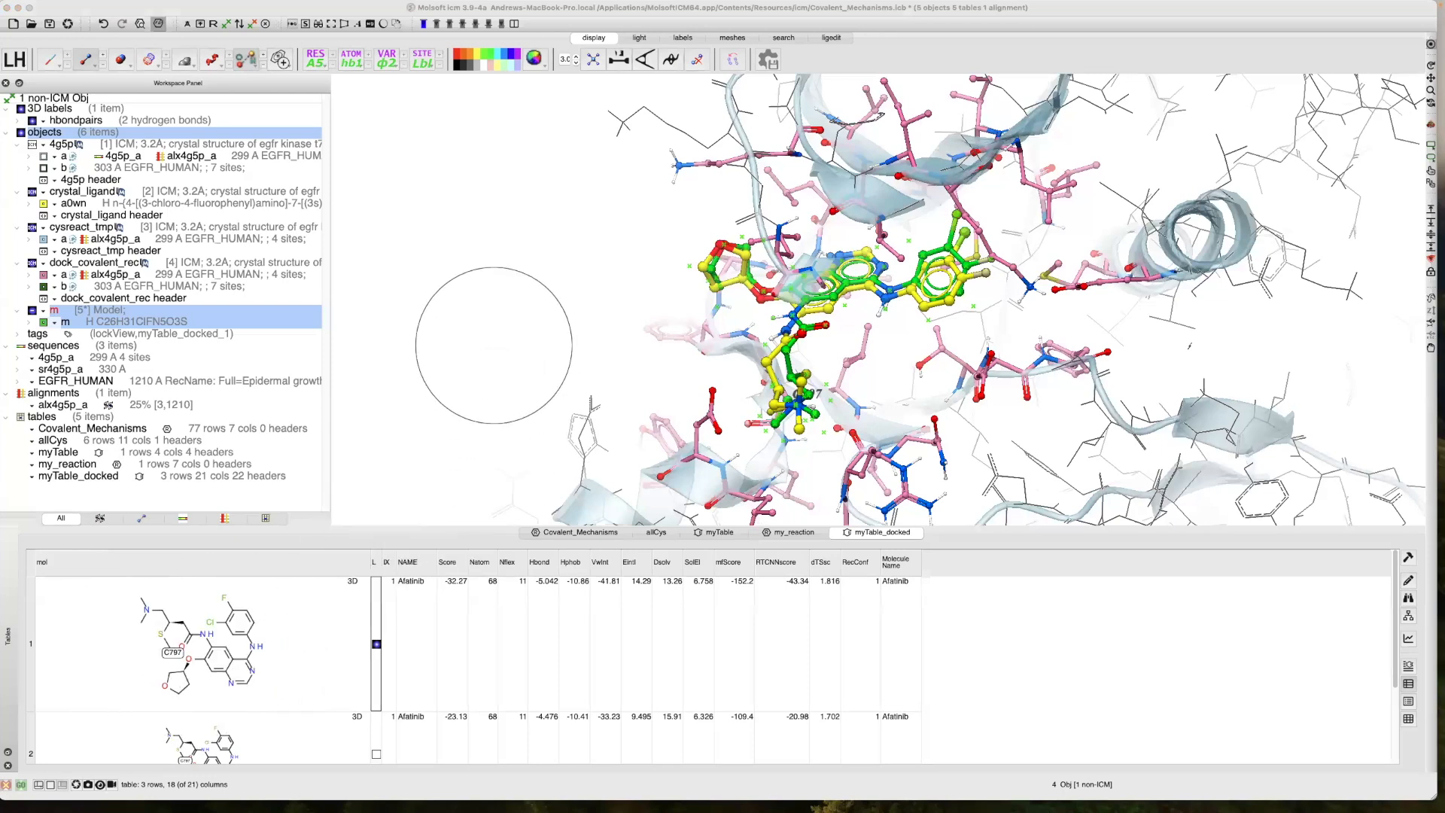
key(Escape)
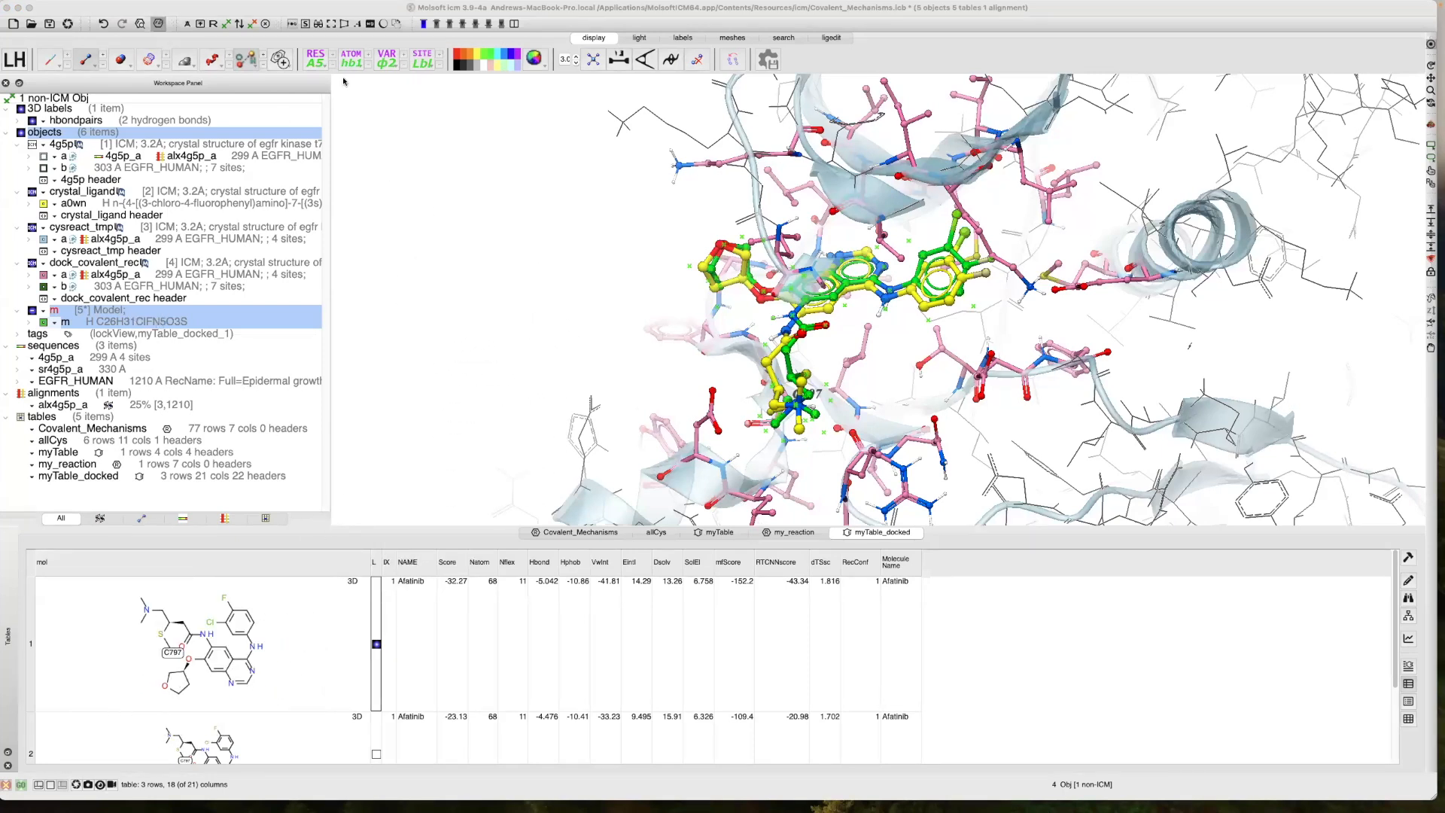
Put the docked Afatinib pose in the auxiliary orange selection and select the crystal ligand a0wn as the main selection
click(357, 306)
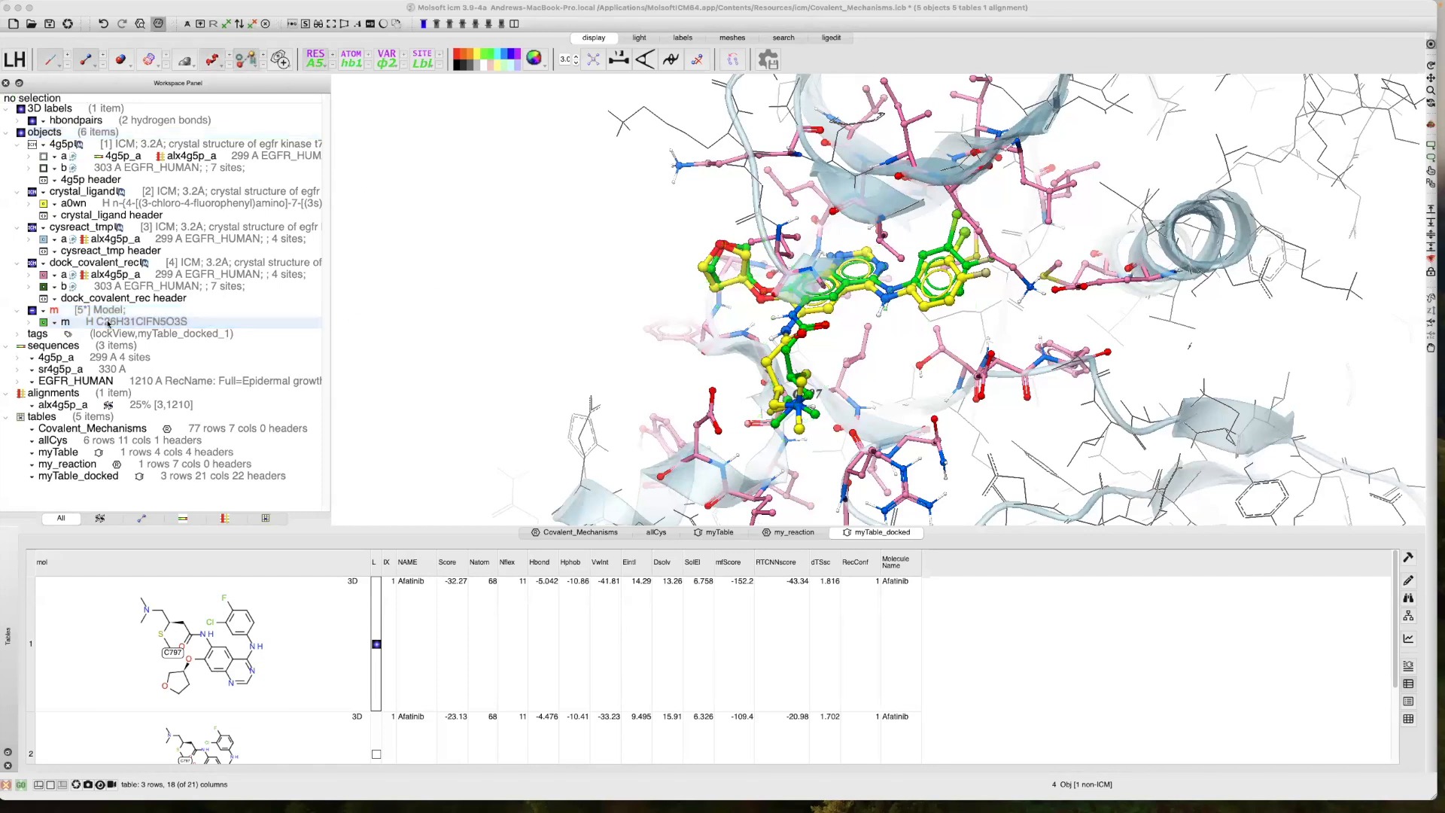
click(109, 323)
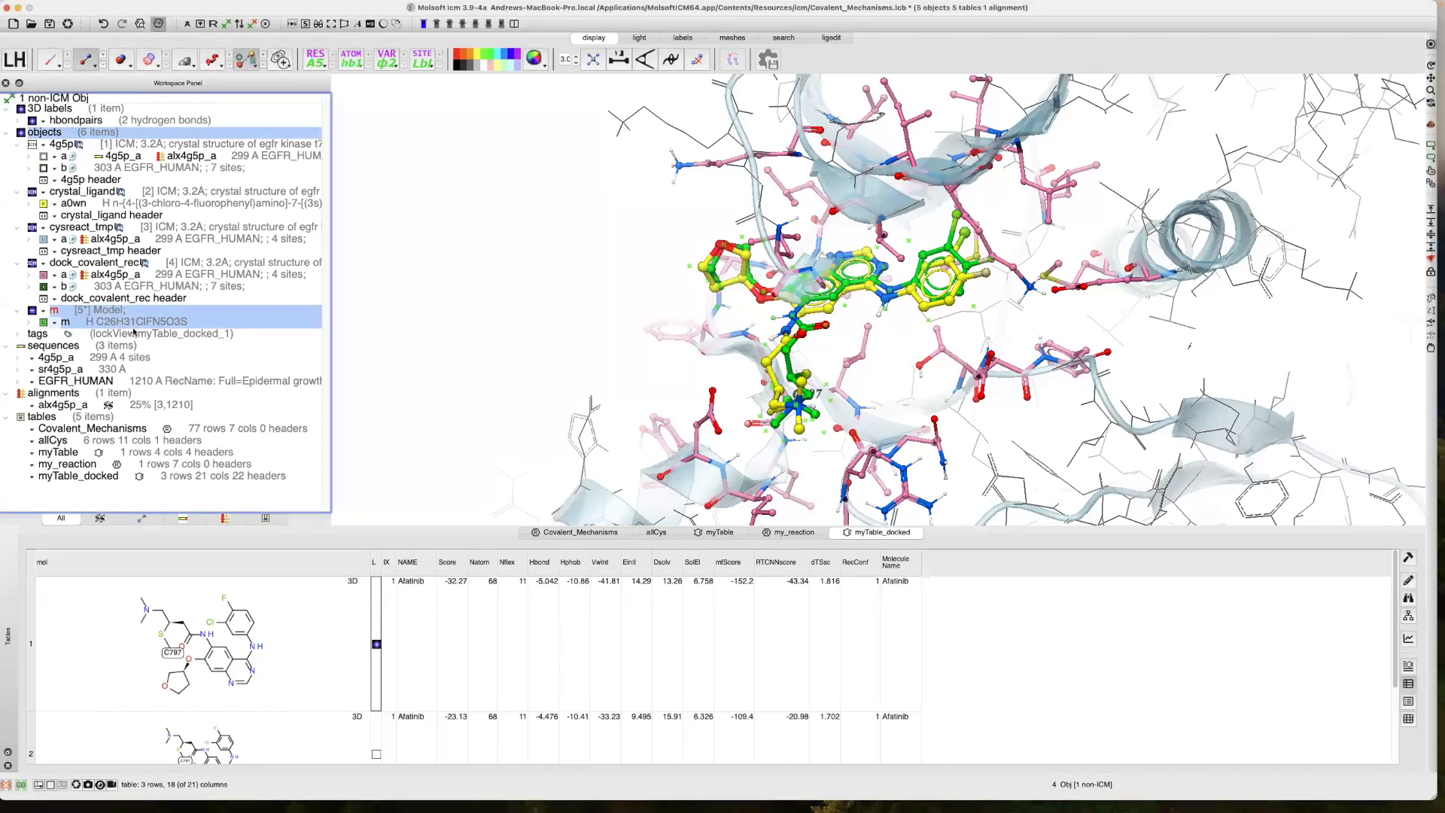
click(252, 25)
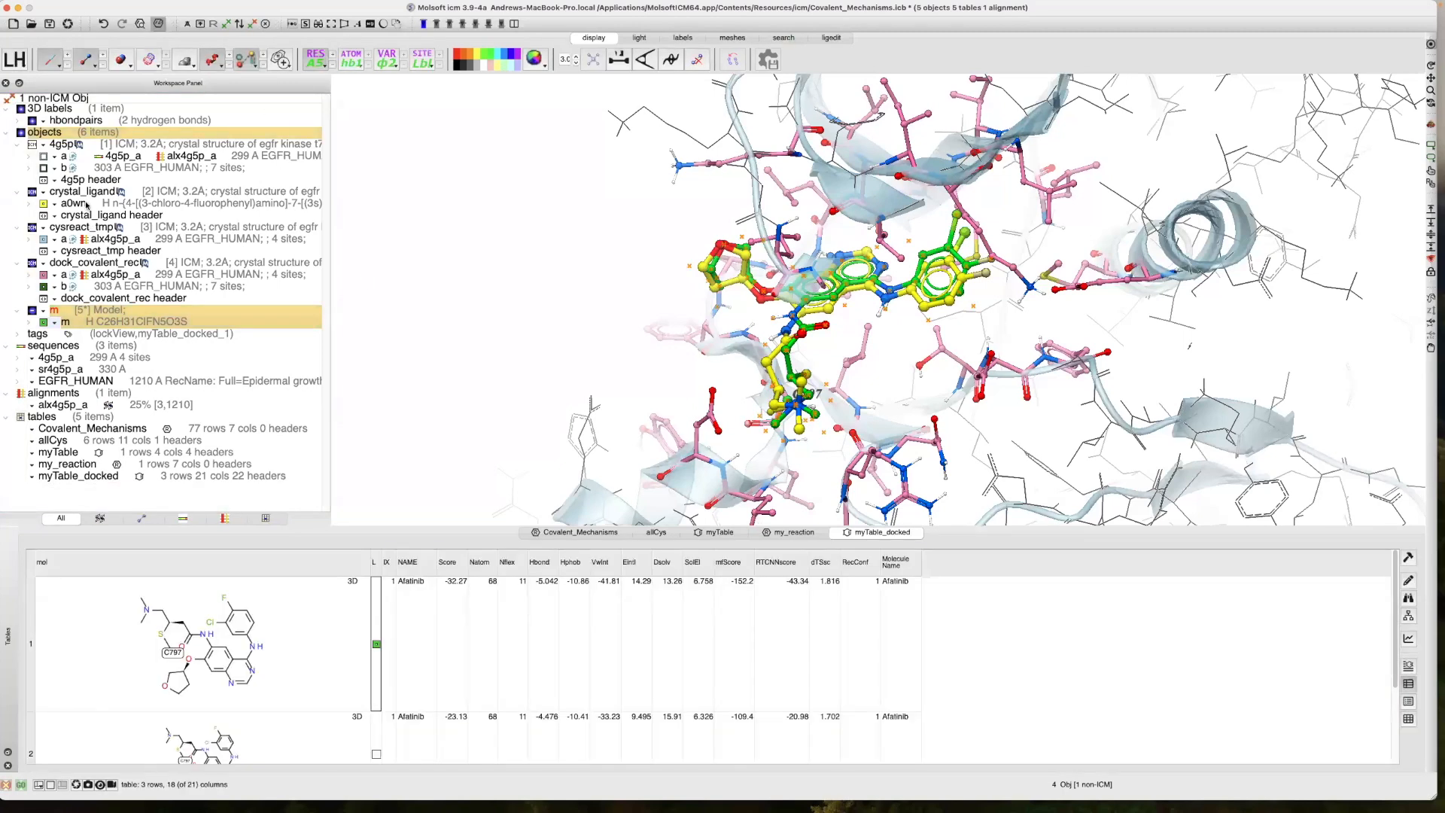
click(88, 205)
key(alt+super+8)
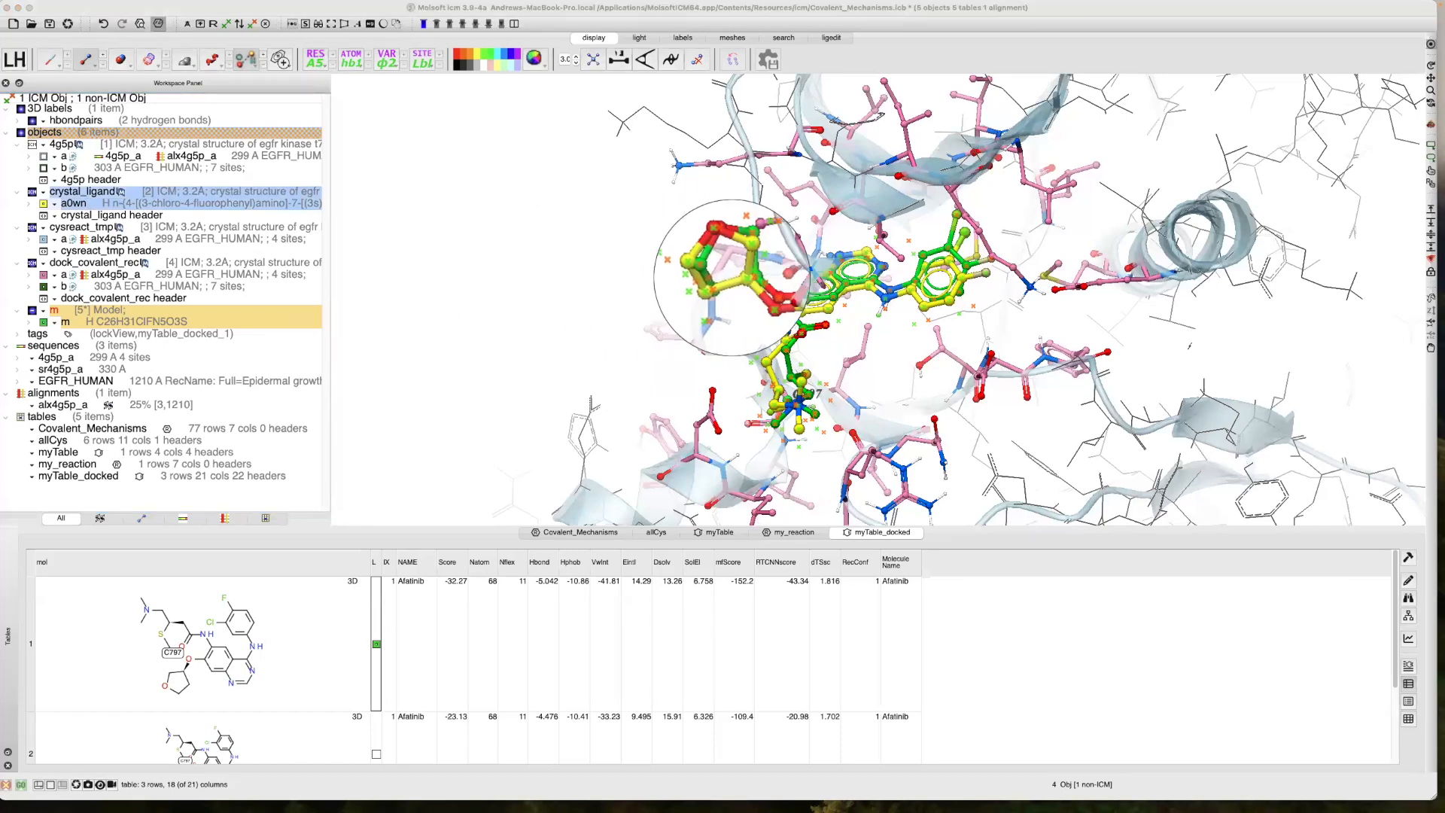
key(alt+super+8)
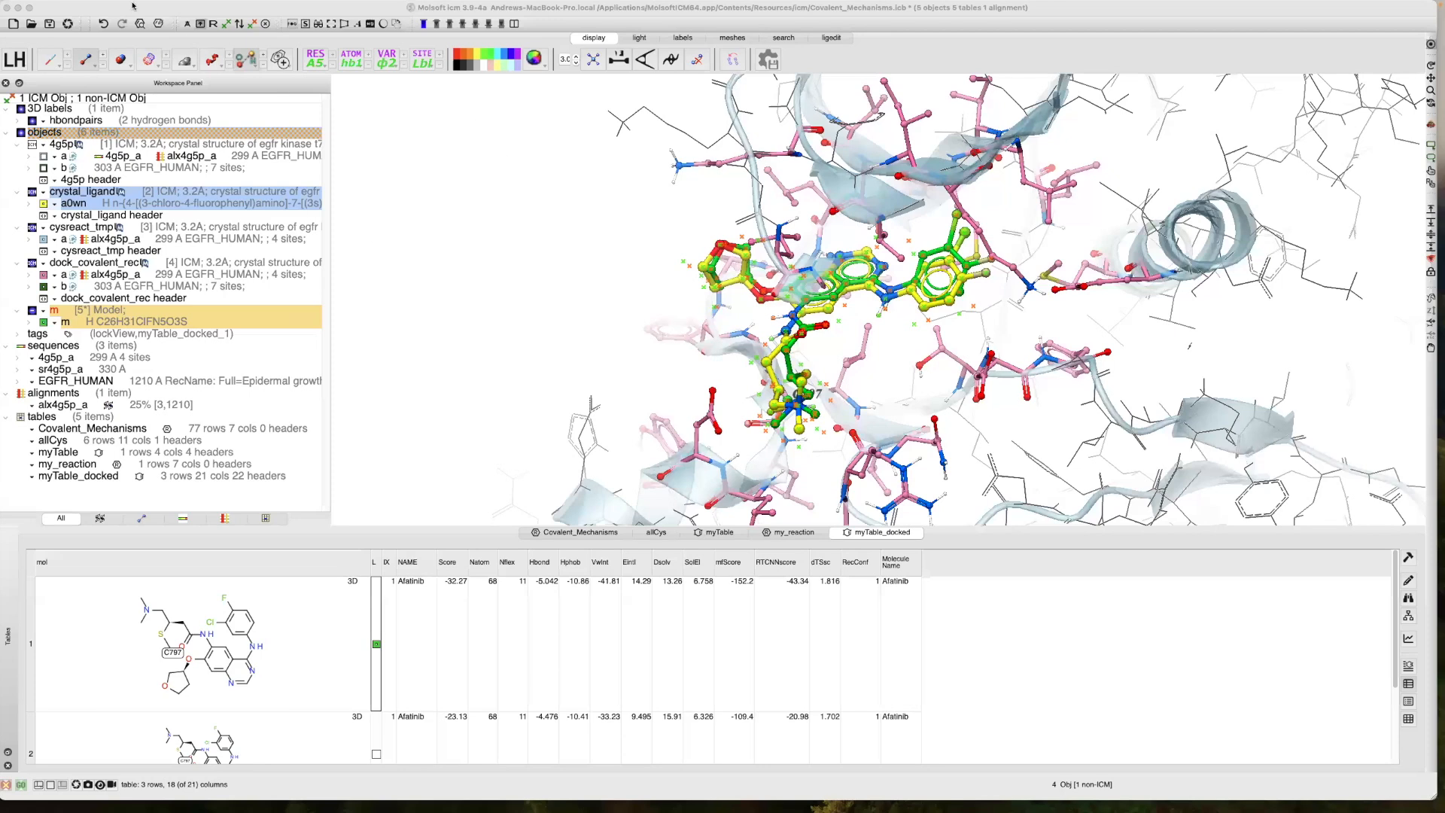
Calculate the chemical RMSD kept in place, with Selection2 as the first molecule and Selection as the second
mouse_move(109, 8)
click(100, 7)
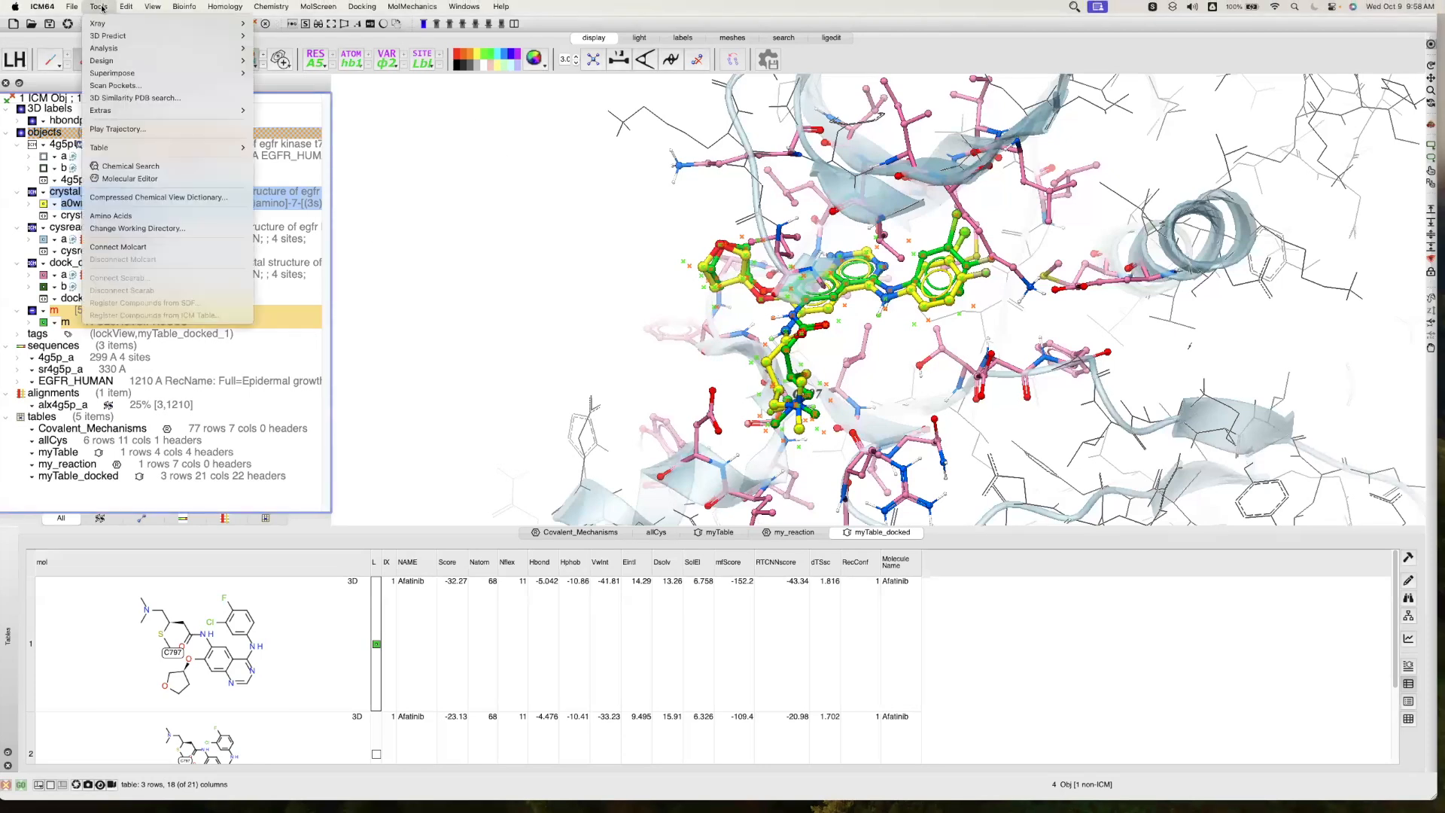
mouse_move(105, 49)
click(286, 61)
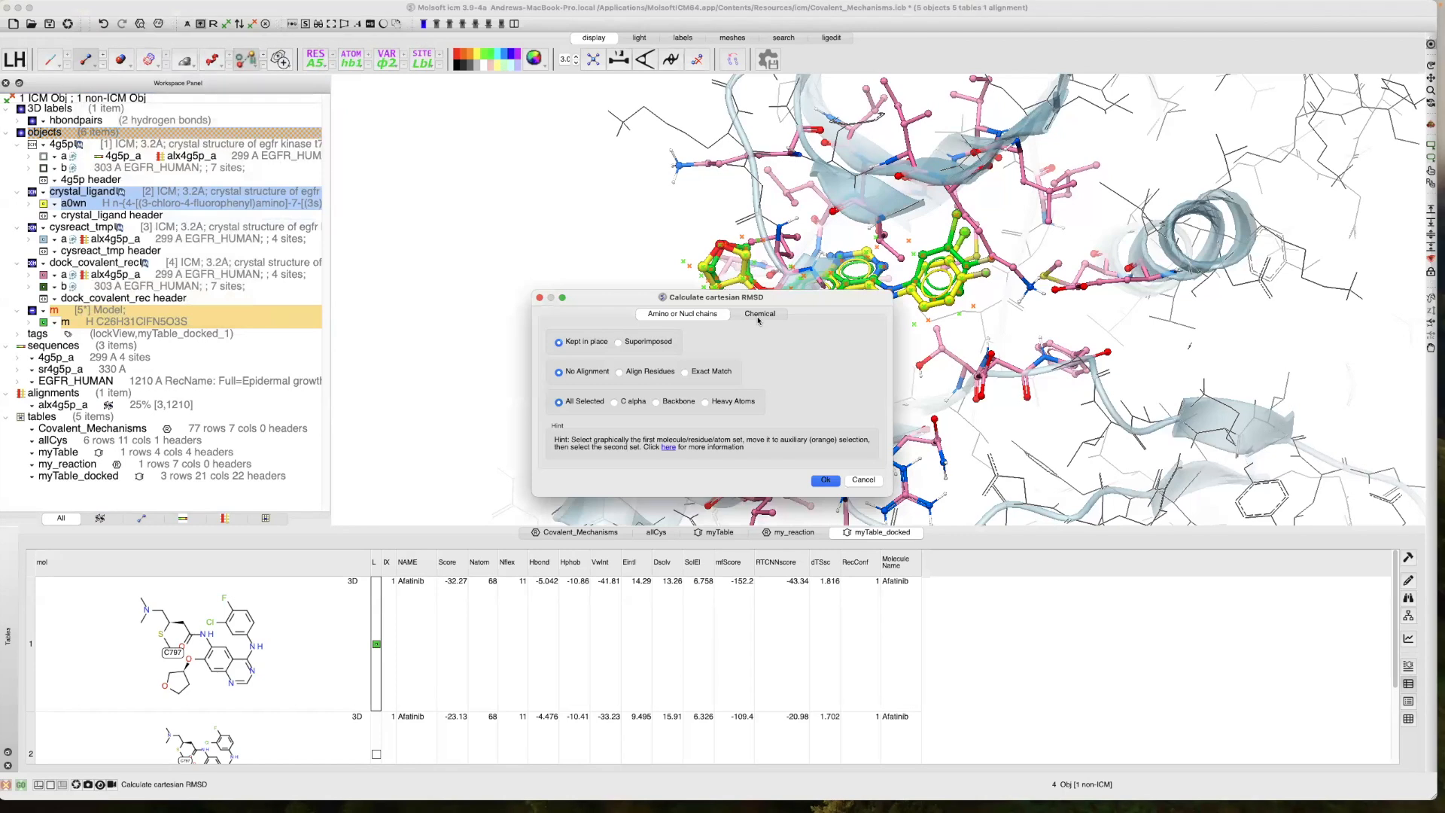
click(759, 314)
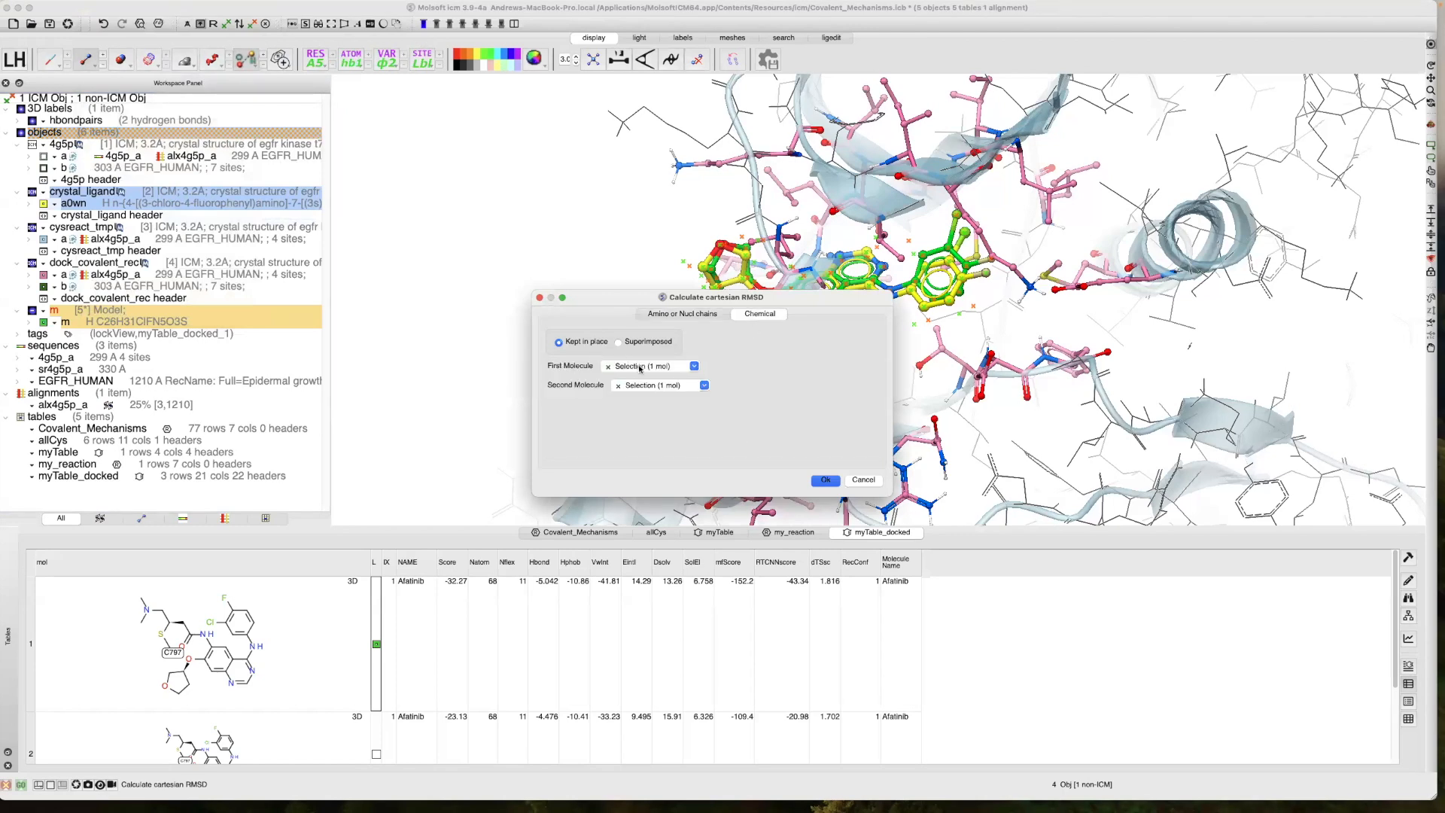
click(694, 366)
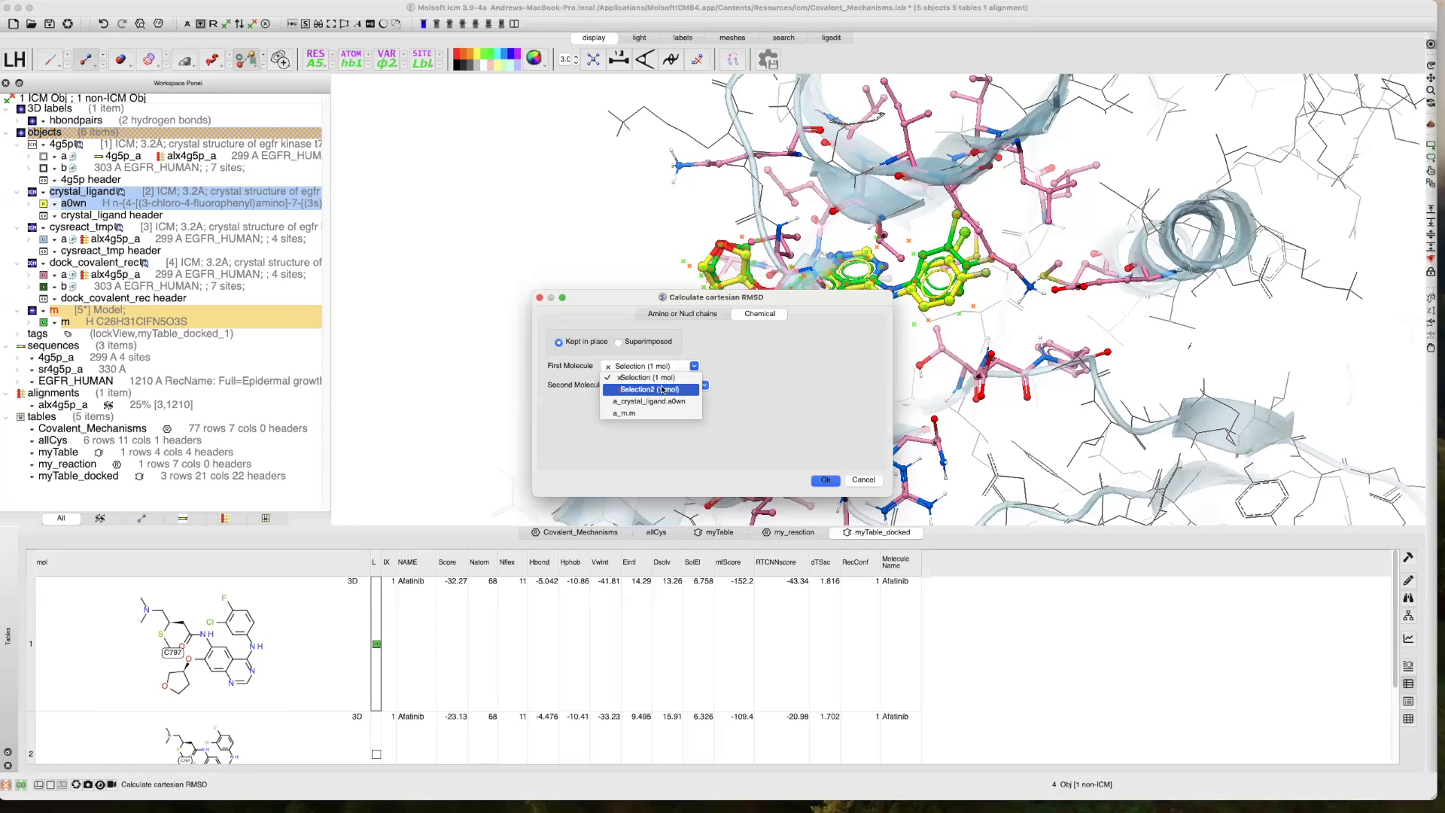
click(662, 390)
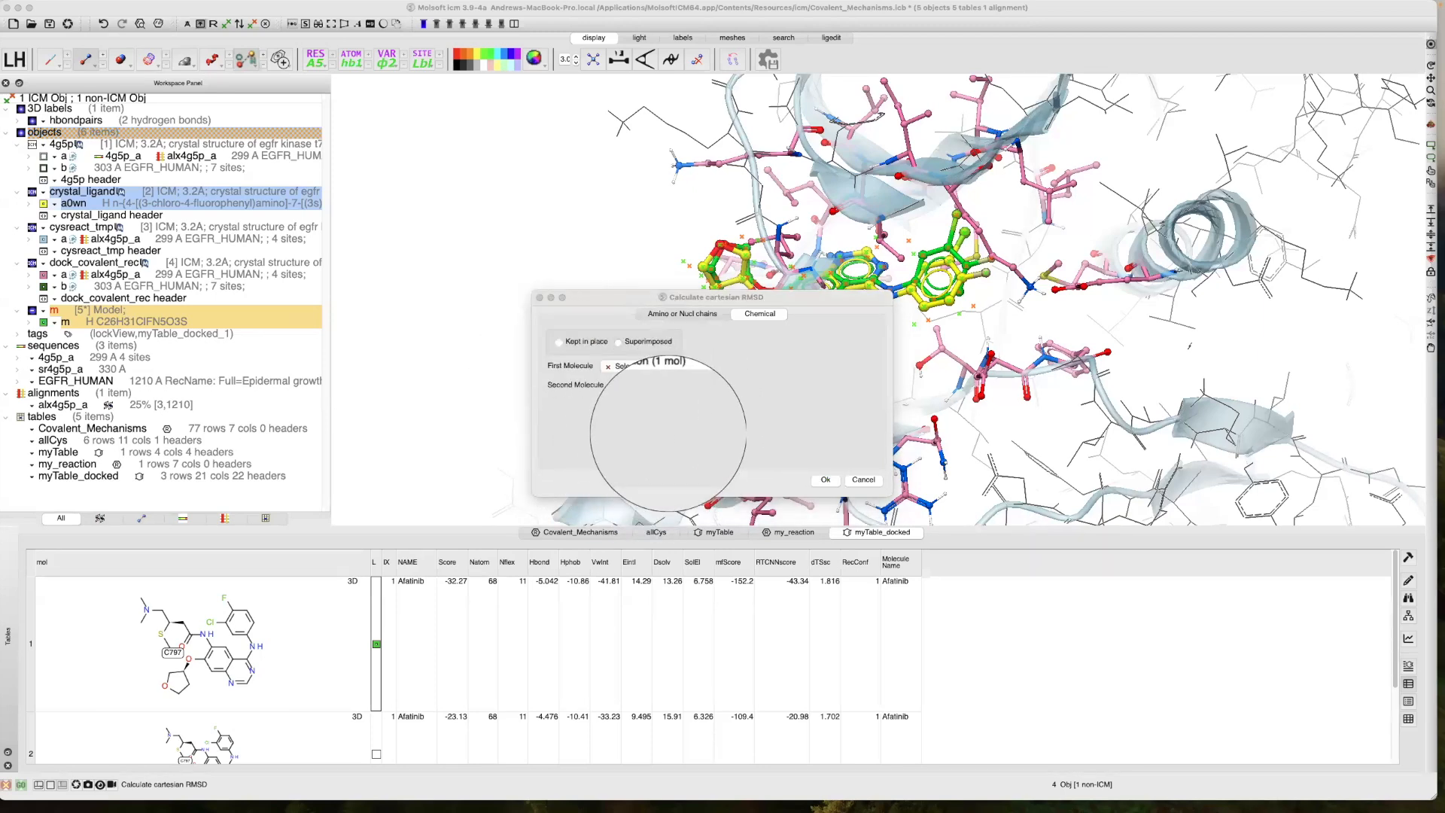
click(837, 455)
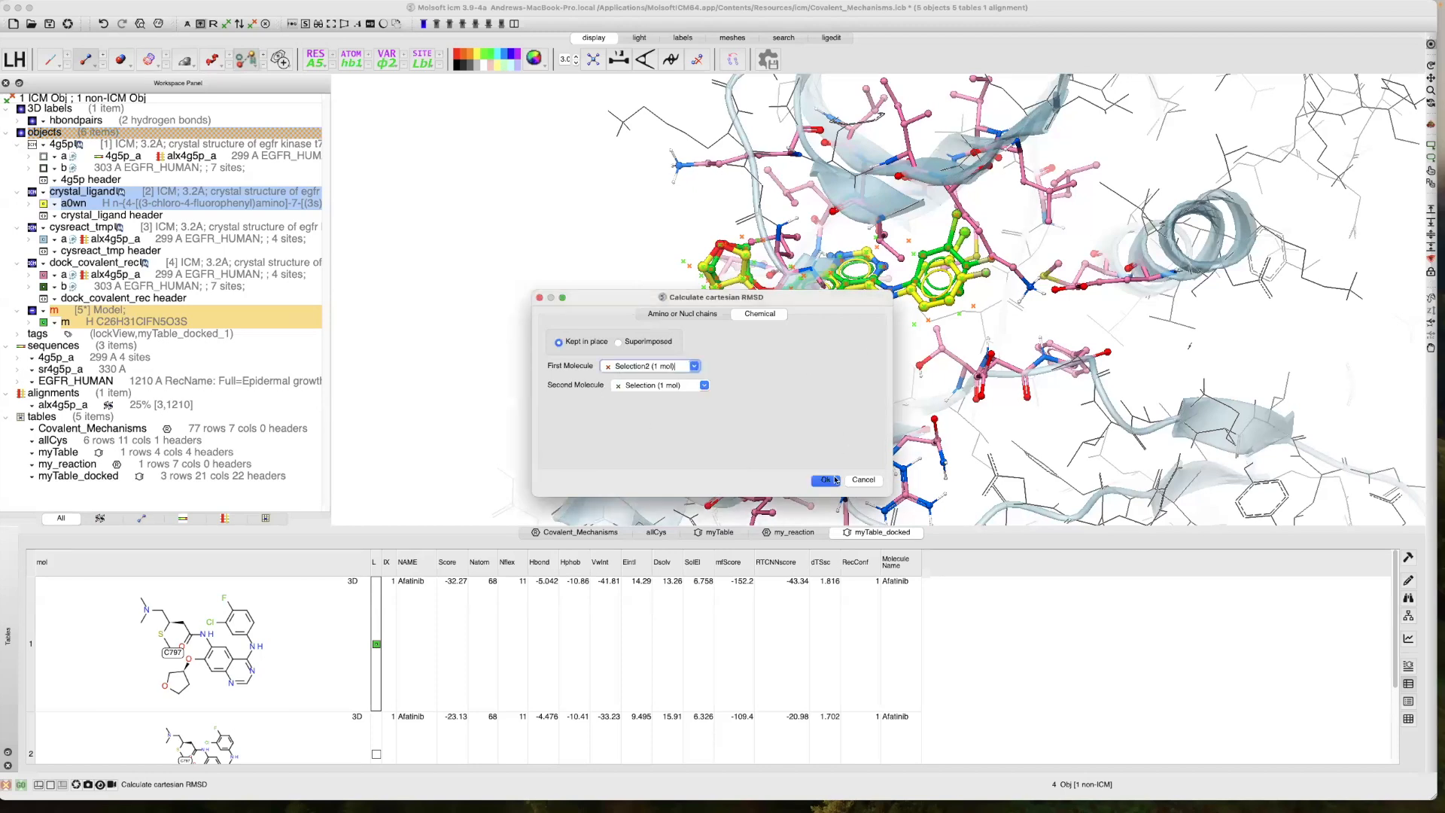
click(826, 481)
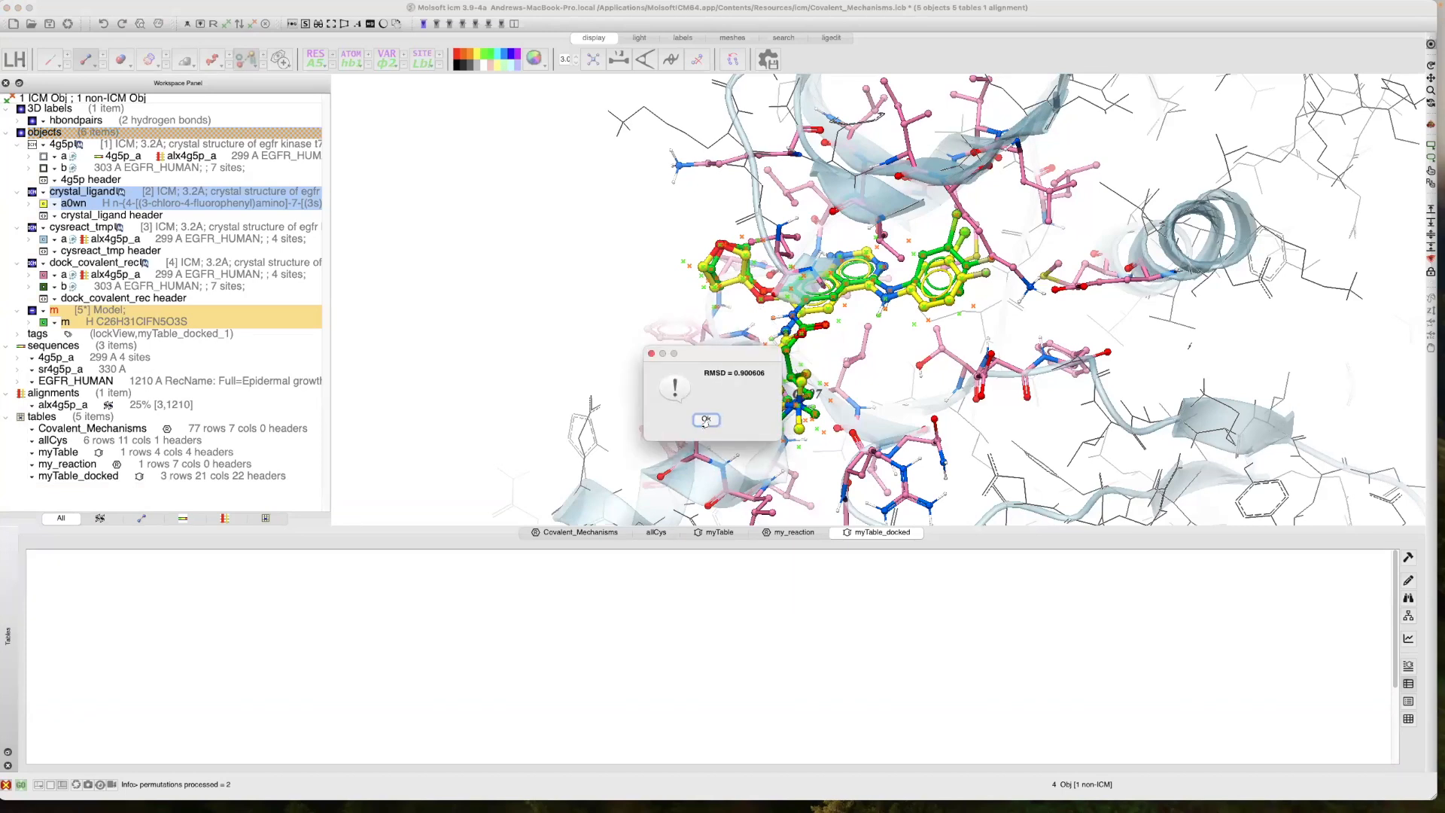
click(708, 421)
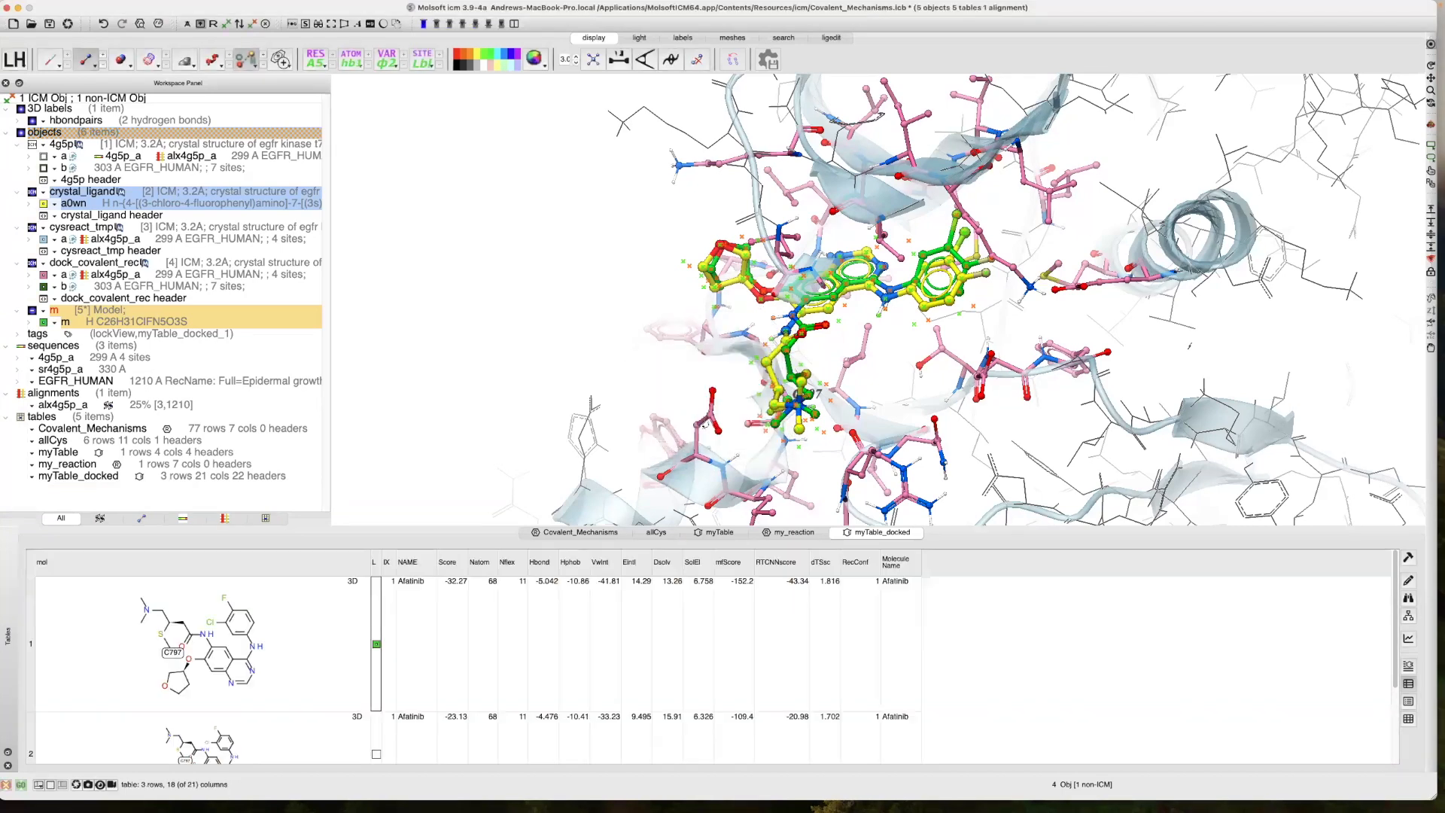
Deselect the crystal ligand and switch to the PowerPoint presentation with the slide on finding reactive cysteines
click(504, 305)
key(super+Tab)
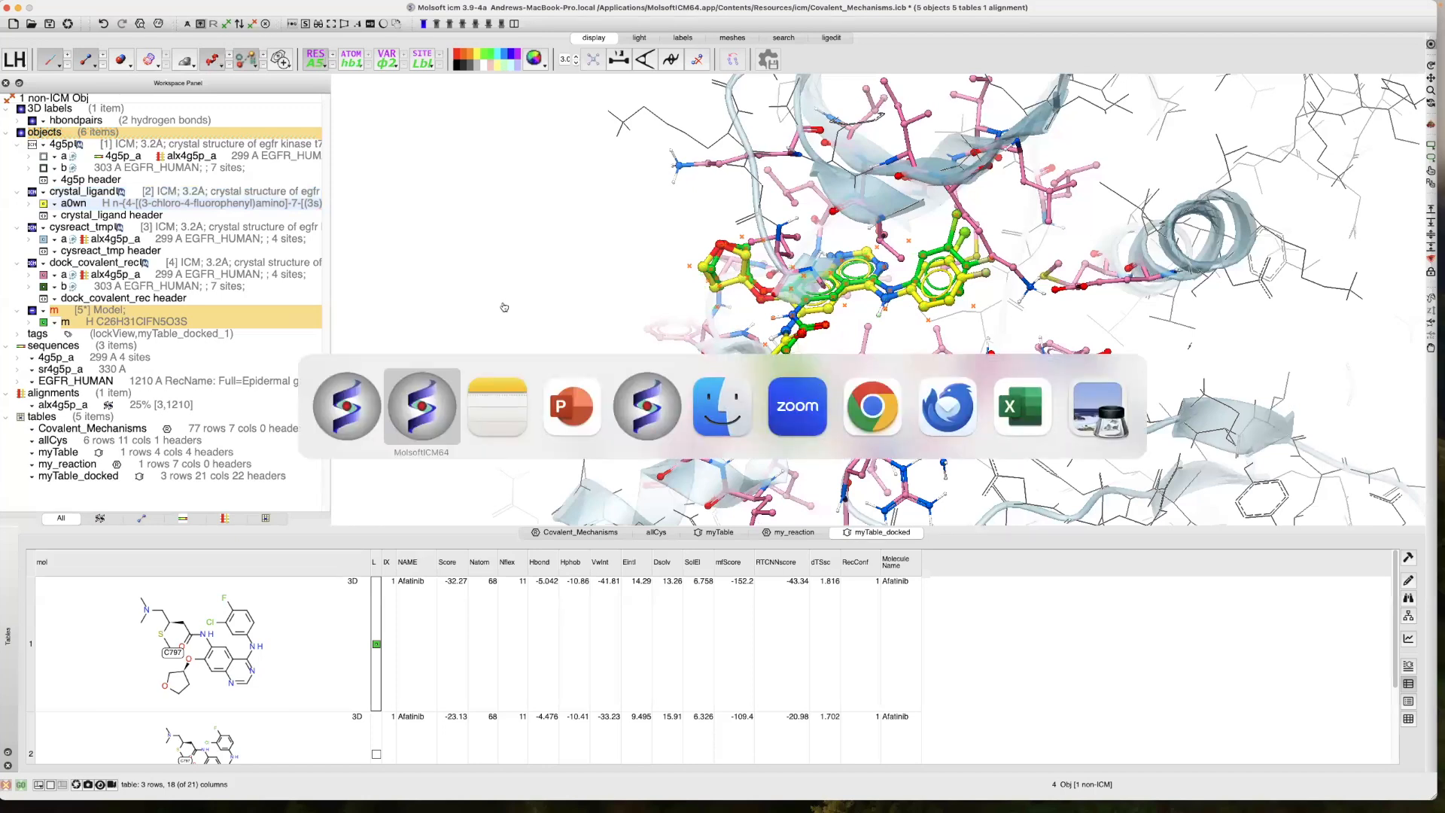
key(super+Tab)
key(super+Tab)
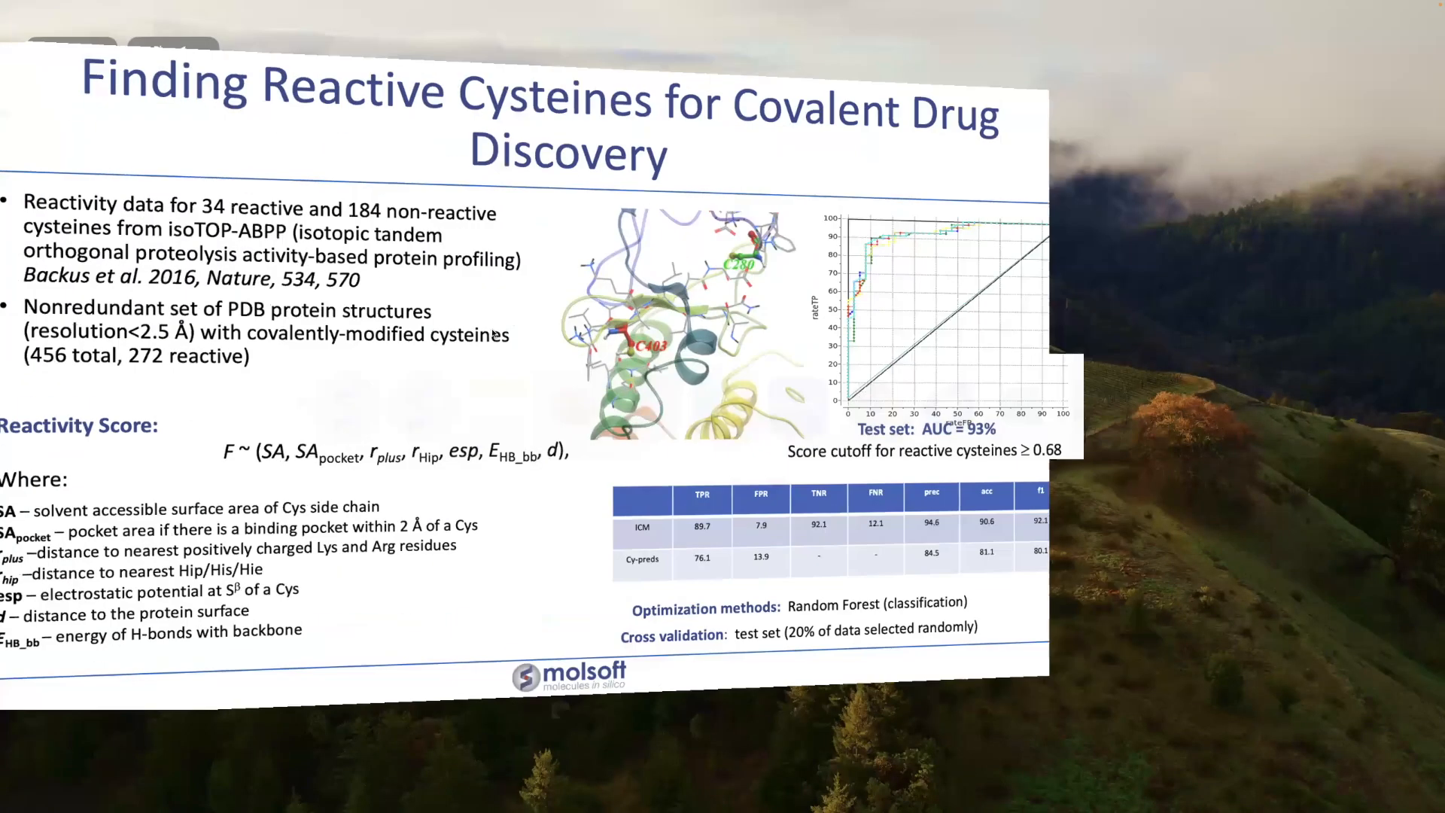